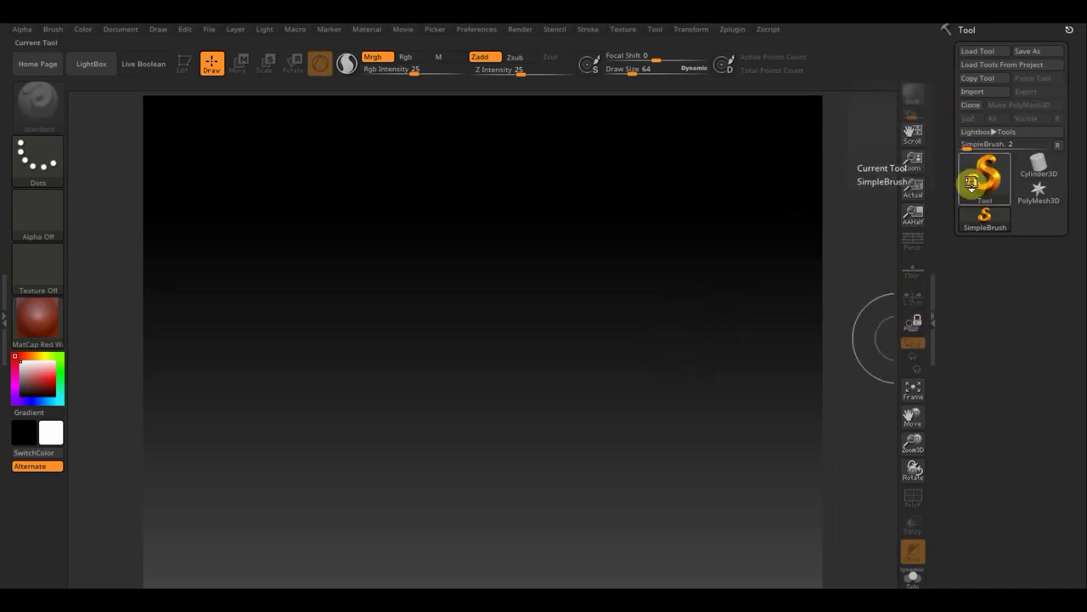
Pick the Cube3D primitive and draw it centred on a cleared canvas.
click(971, 183)
mouse_move(486, 240)
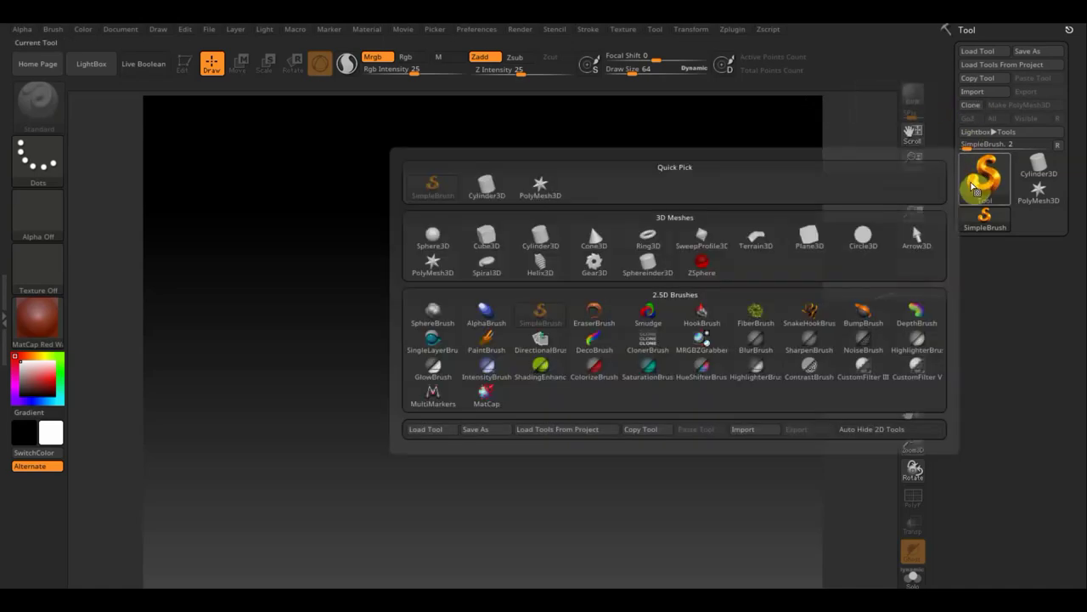
click(486, 244)
drag(481, 318, 481, 444)
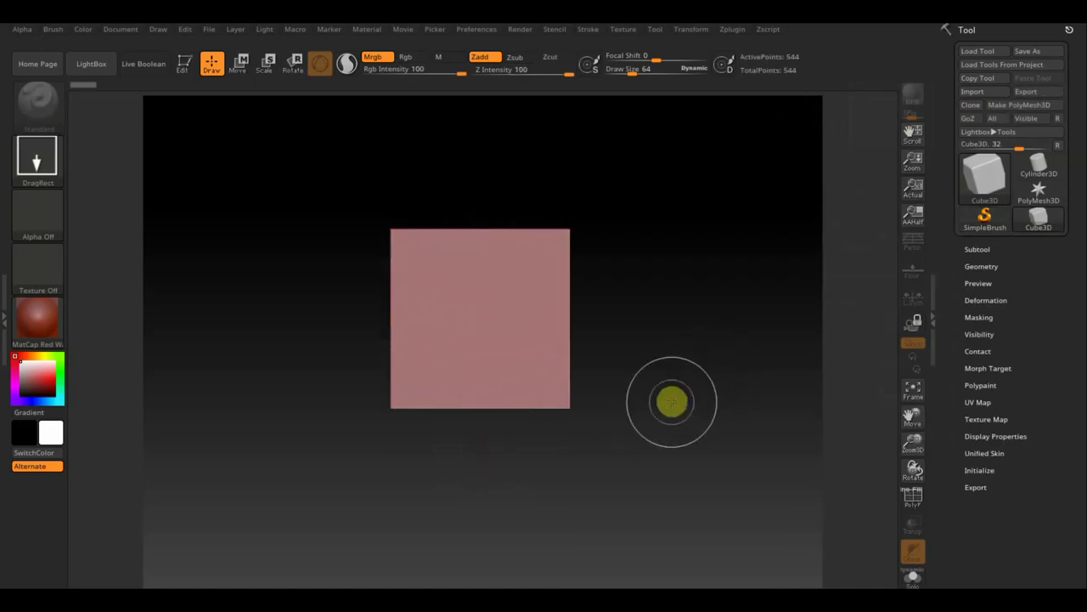
key(ctrl)
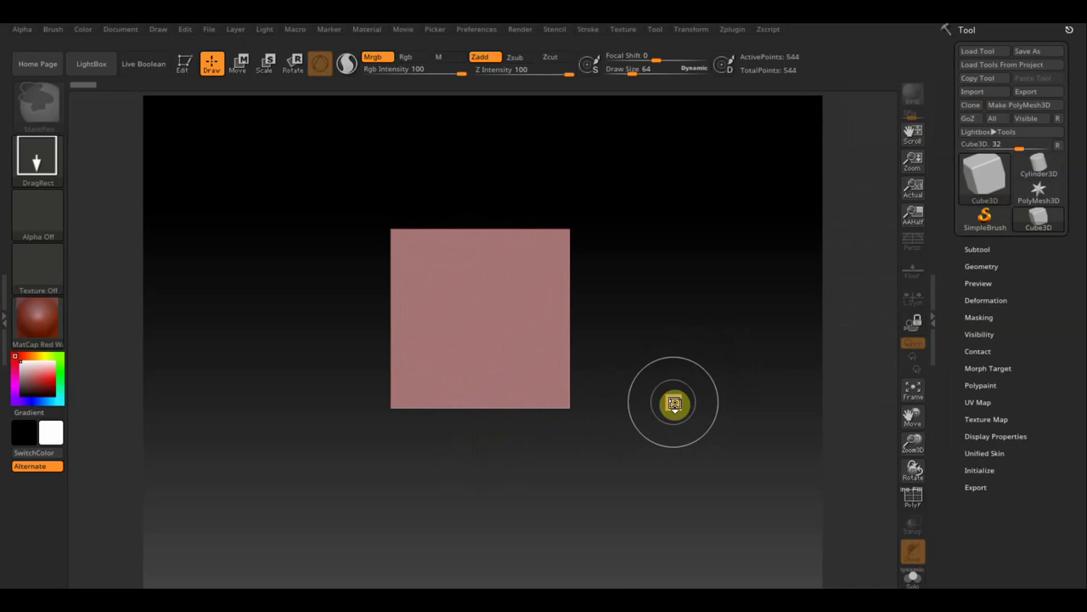
key(ctrl)
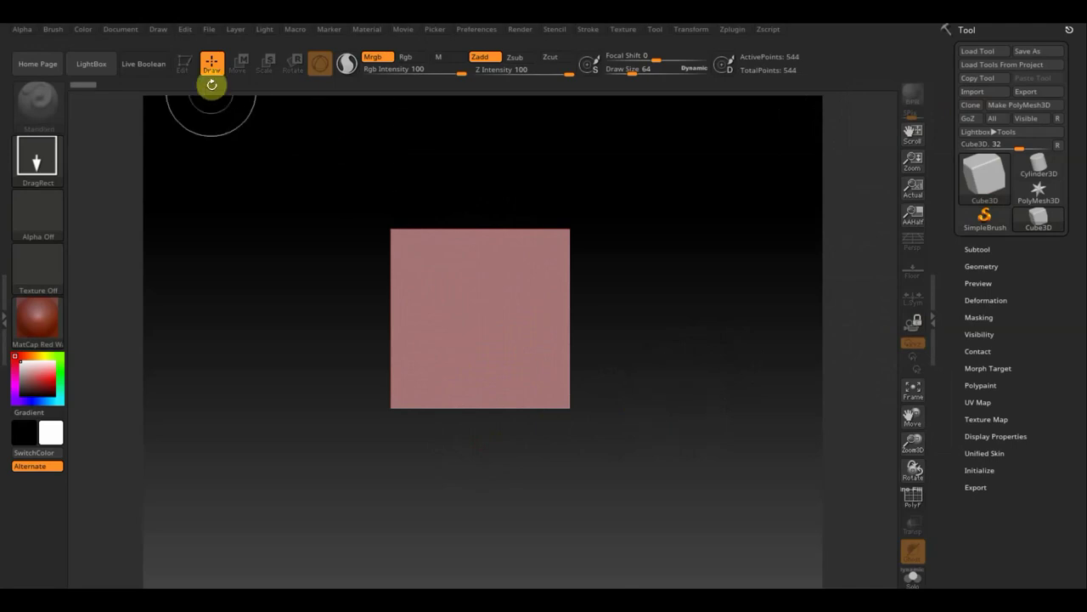
key(ctrl+n)
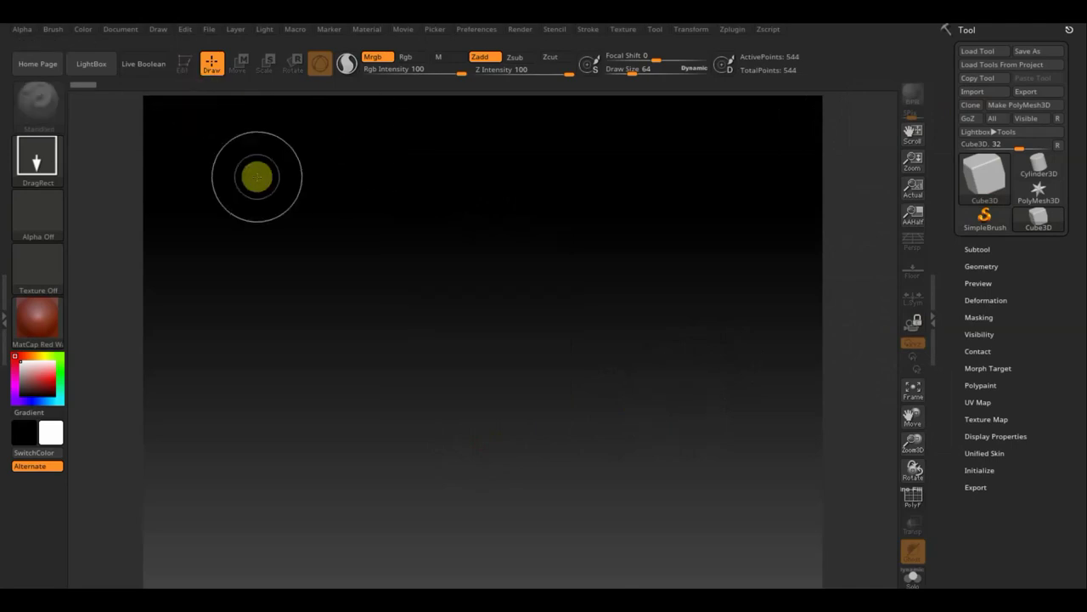
drag(475, 311, 476, 444)
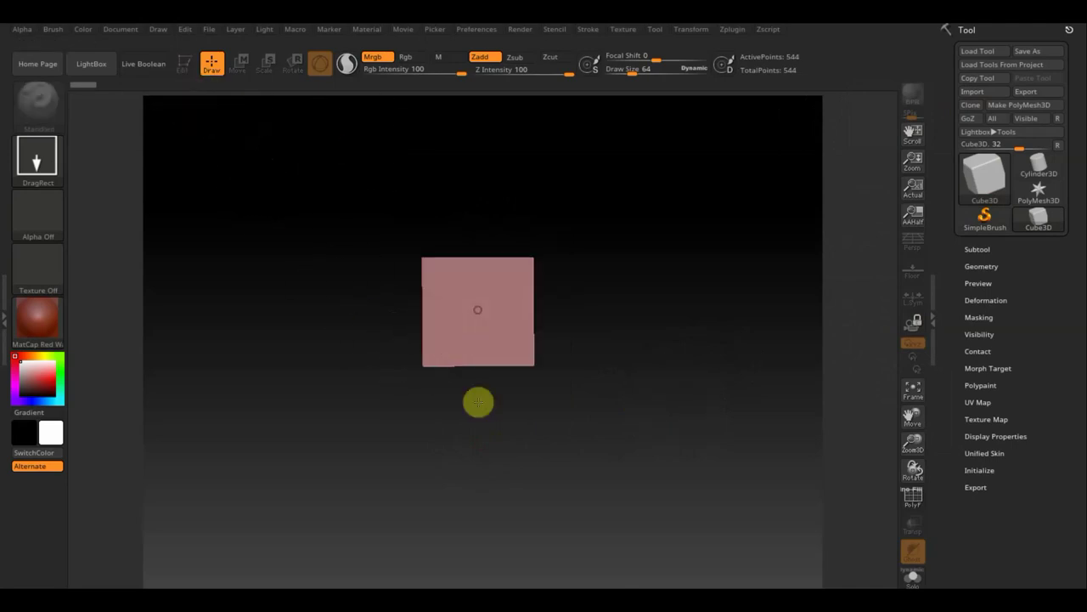
Enter Edit mode, convert the cube to a PolyMesh3D and turn on the floor grid.
click(184, 69)
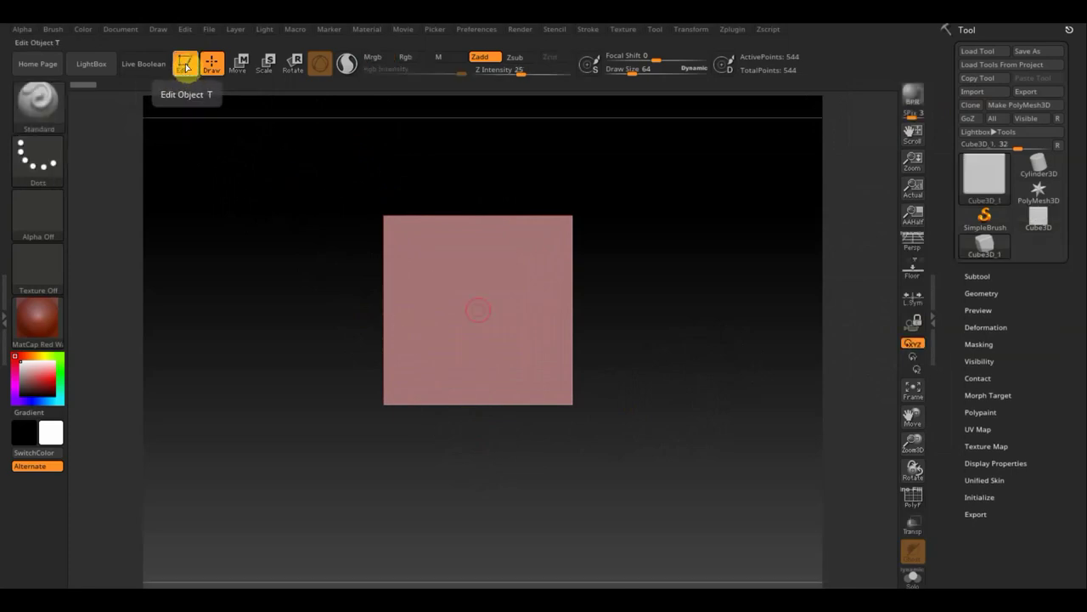
click(1016, 106)
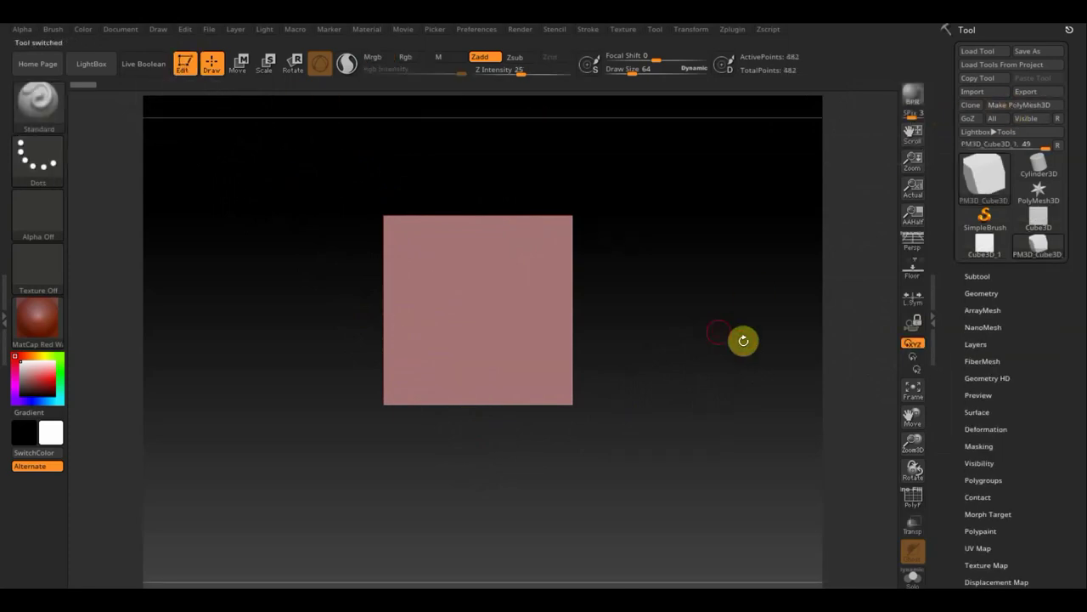
click(916, 274)
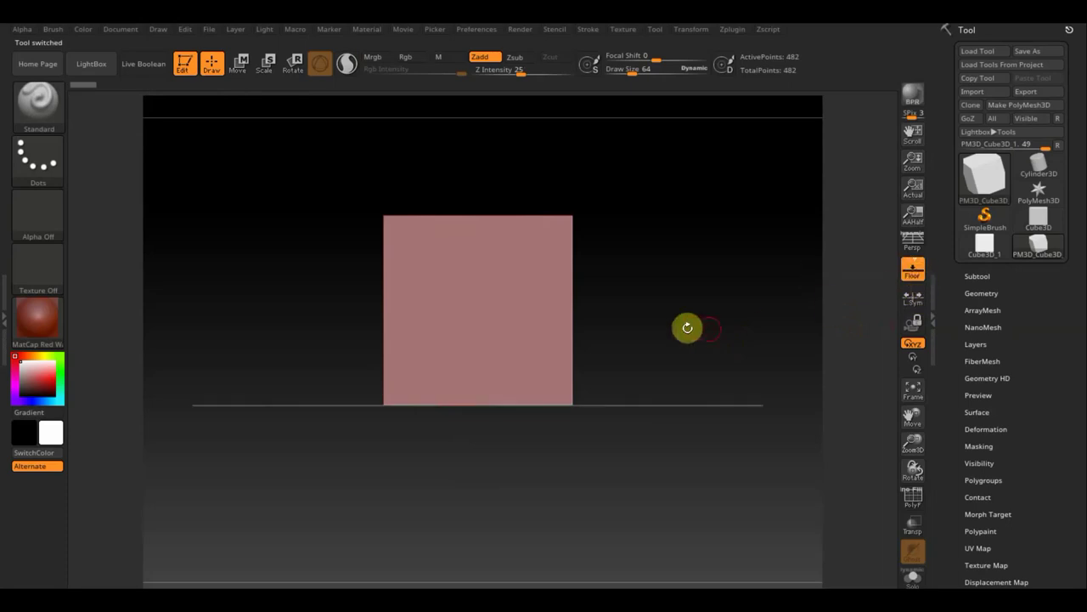
Scale the cube down with the Move gizmo and lower it onto the floor line.
click(240, 66)
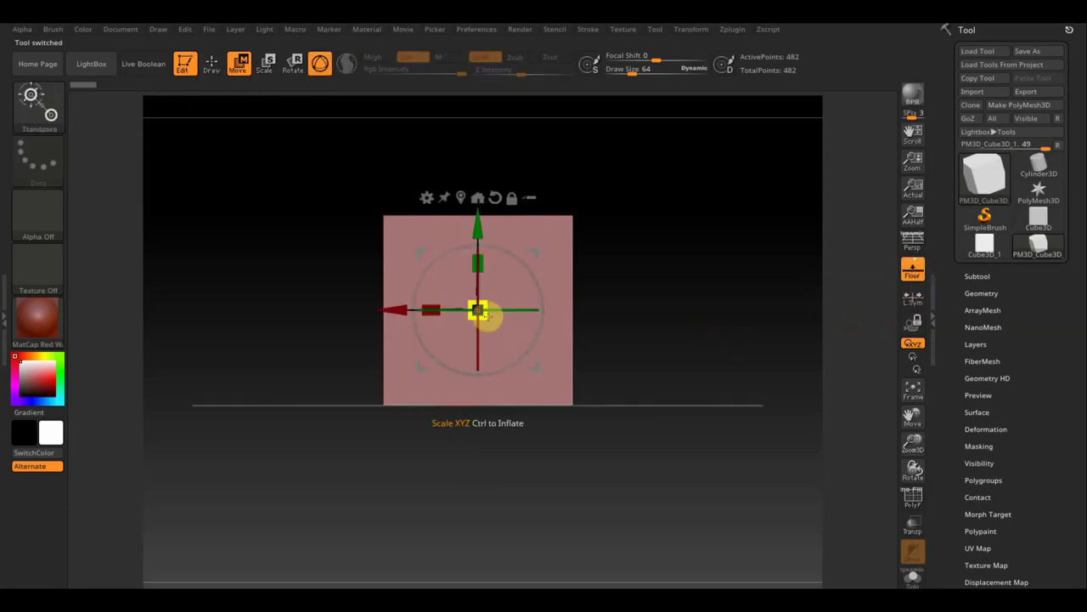
drag(478, 311, 412, 249)
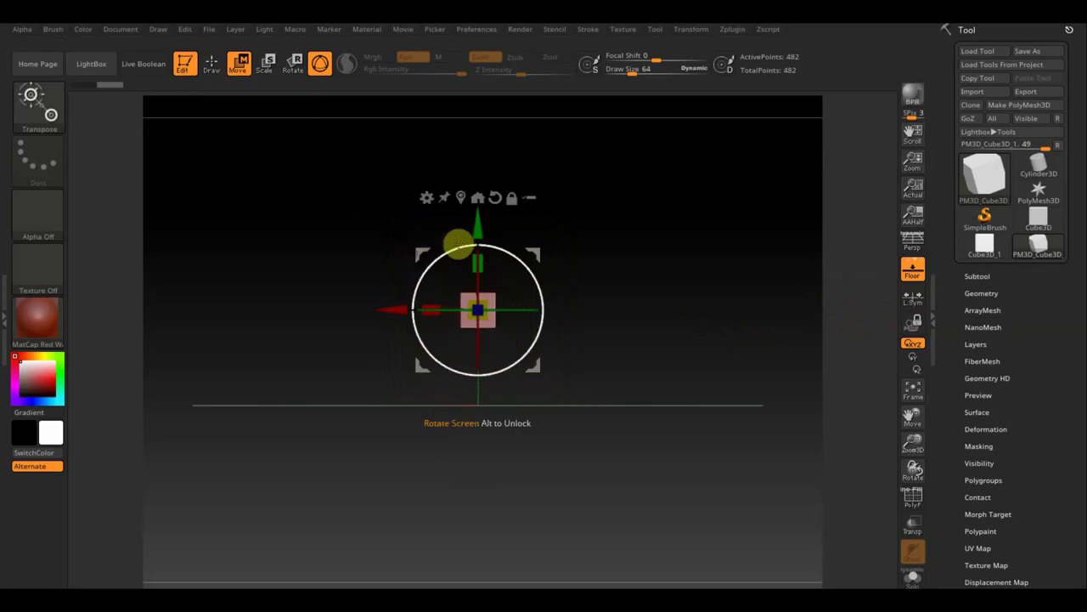
mouse_move(477, 223)
mouse_down()
mouse_move(481, 246)
mouse_move(485, 233)
mouse_up()
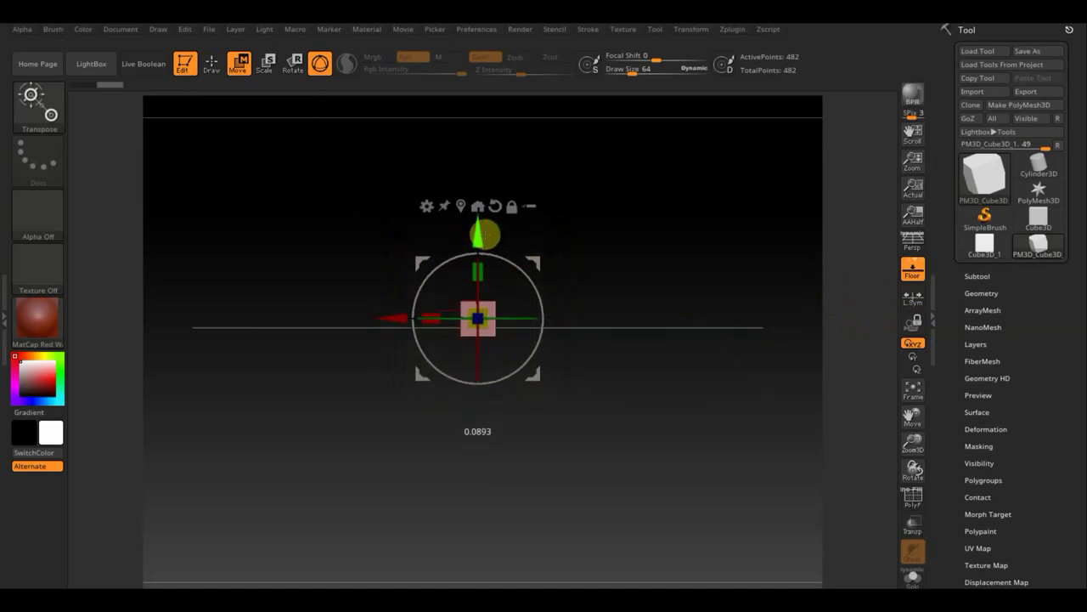
mouse_move(628, 386)
mouse_down()
mouse_move(651, 515)
mouse_move(672, 568)
mouse_up()
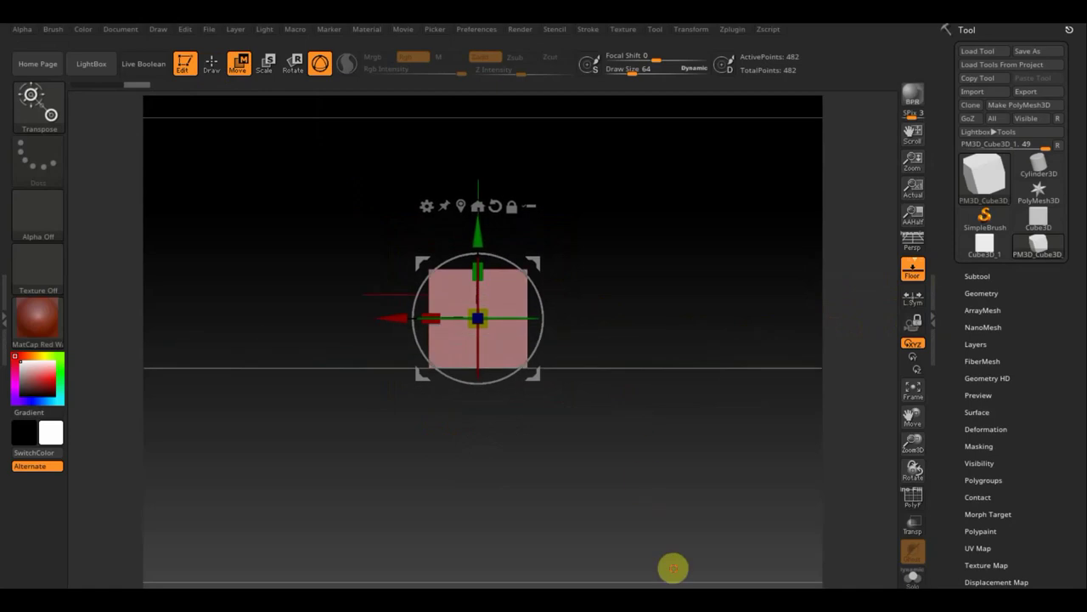
click(212, 62)
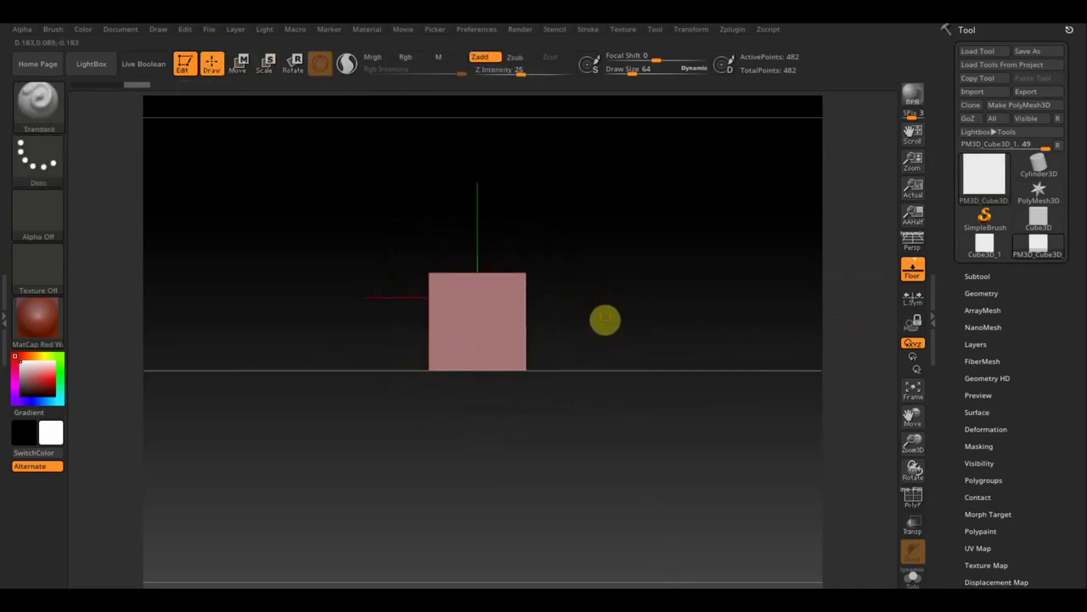
mouse_move(604, 317)
alt+mouse_down()
mouse_move(589, 224)
mouse_move(468, 287)
mouse_move(723, 456)
mouse_move(614, 339)
mouse_move(631, 396)
mouse_move(647, 357)
mouse_move(648, 391)
mouse_move(626, 250)
mouse_move(648, 414)
mouse_move(634, 287)
mouse_move(660, 351)
mouse_move(645, 289)
mouse_move(655, 366)
mouse_move(630, 276)
mouse_move(504, 245)
mouse_move(621, 386)
mouse_move(726, 280)
mouse_move(679, 294)
mouse_move(643, 322)
alt+mouse_up()
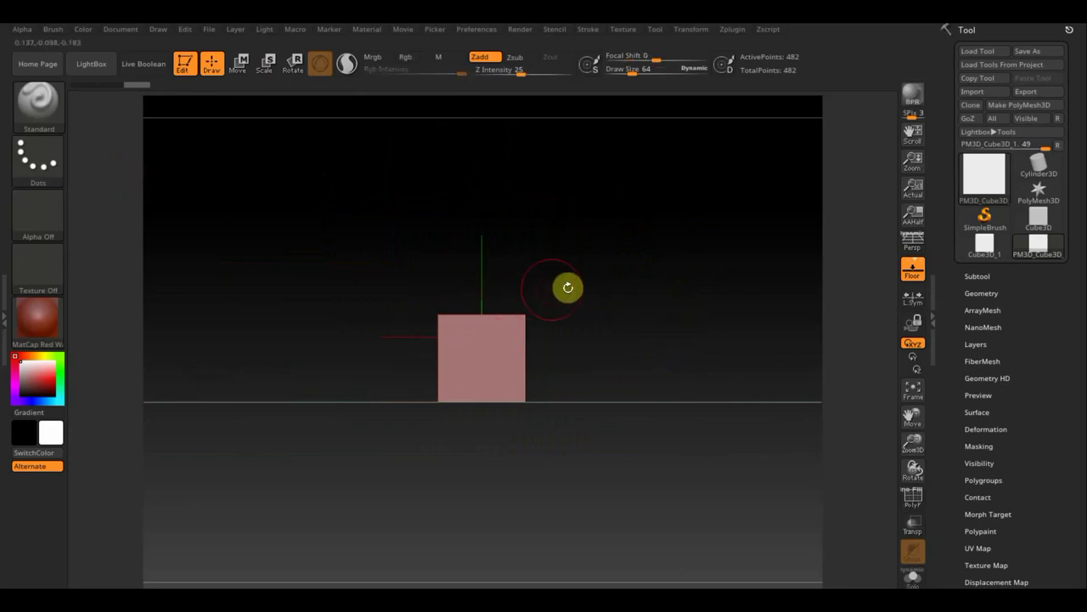
click(916, 277)
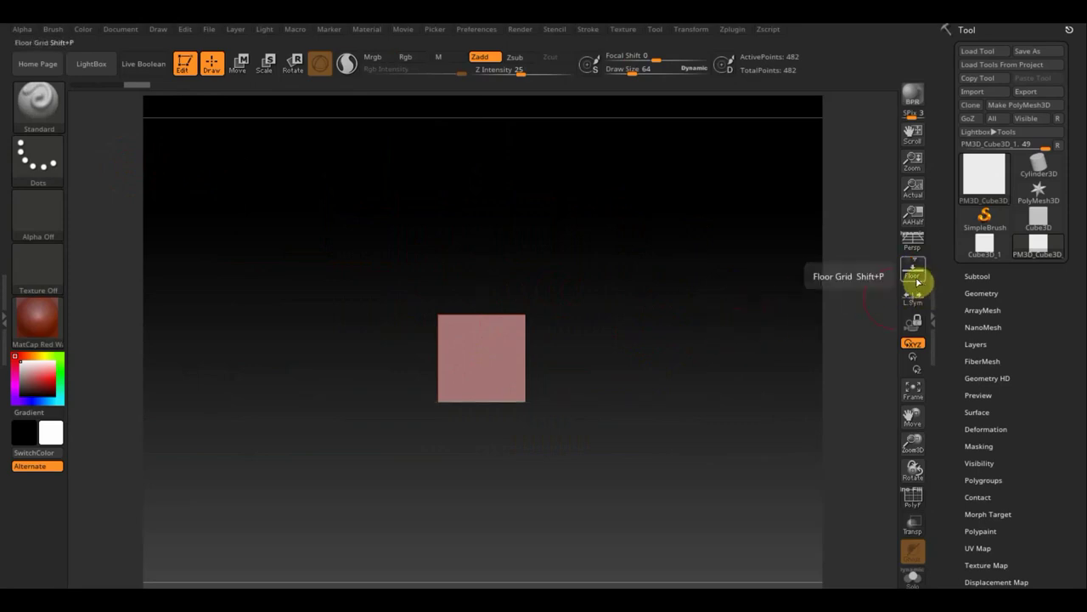
click(916, 278)
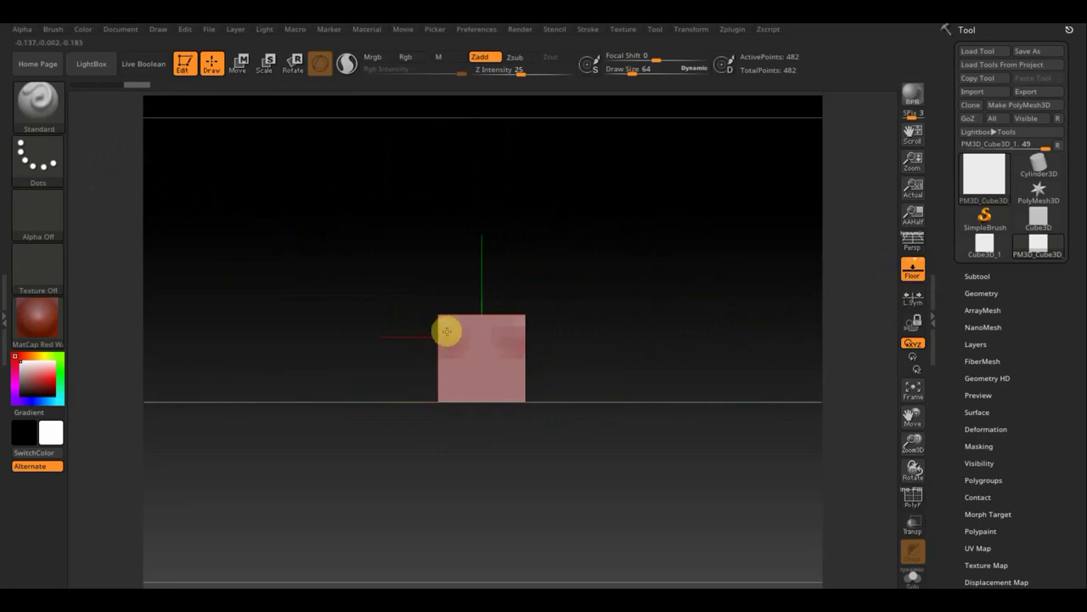
drag(611, 288, 612, 288)
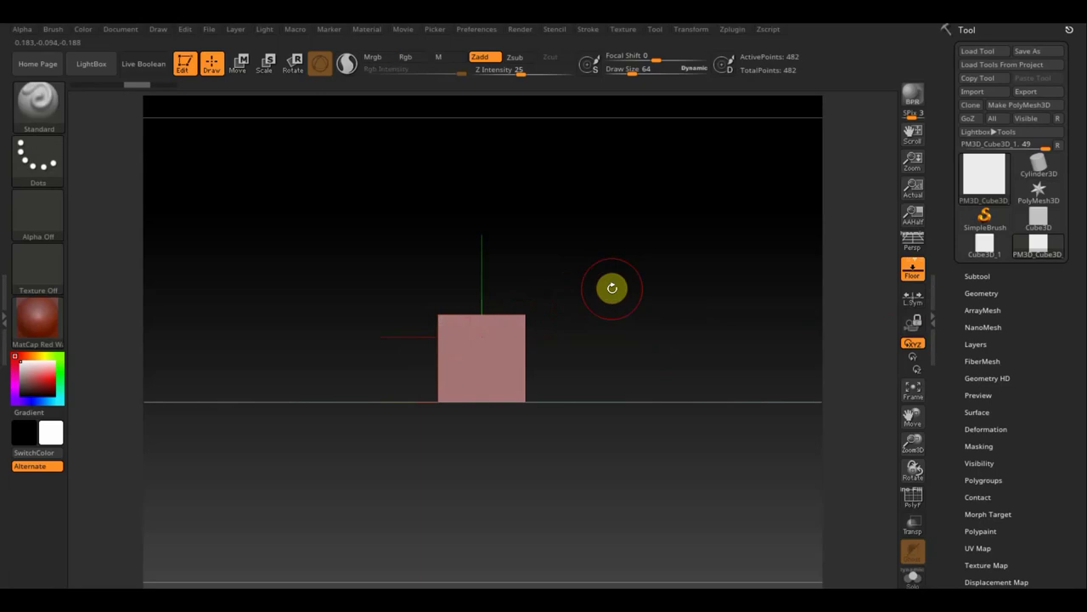
Divide the cube once with smoothing to round its edges, then delete the lower level.
click(977, 294)
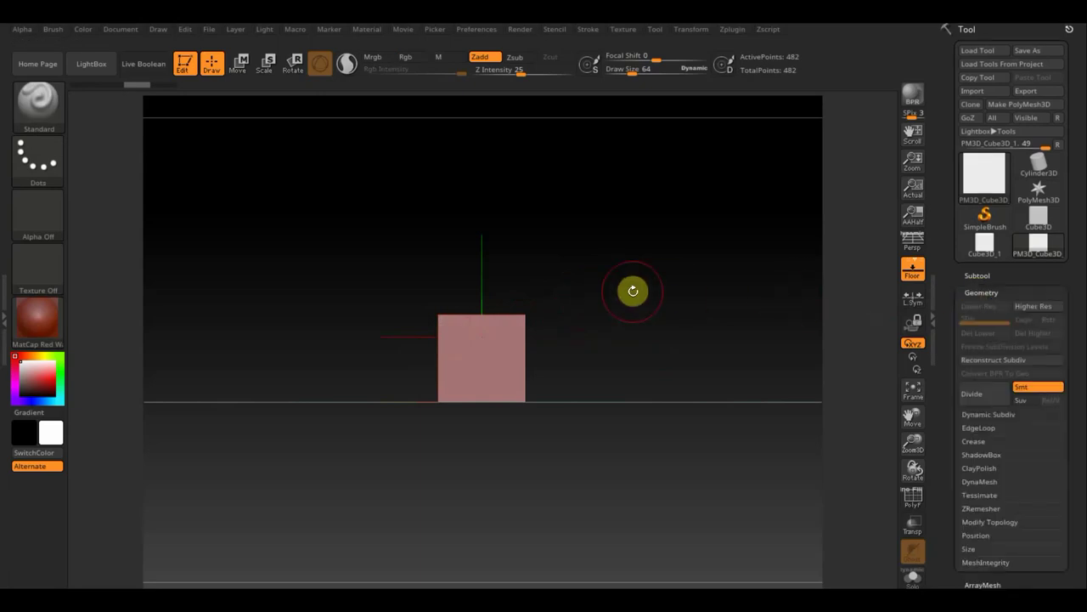
key(ctrl+d)
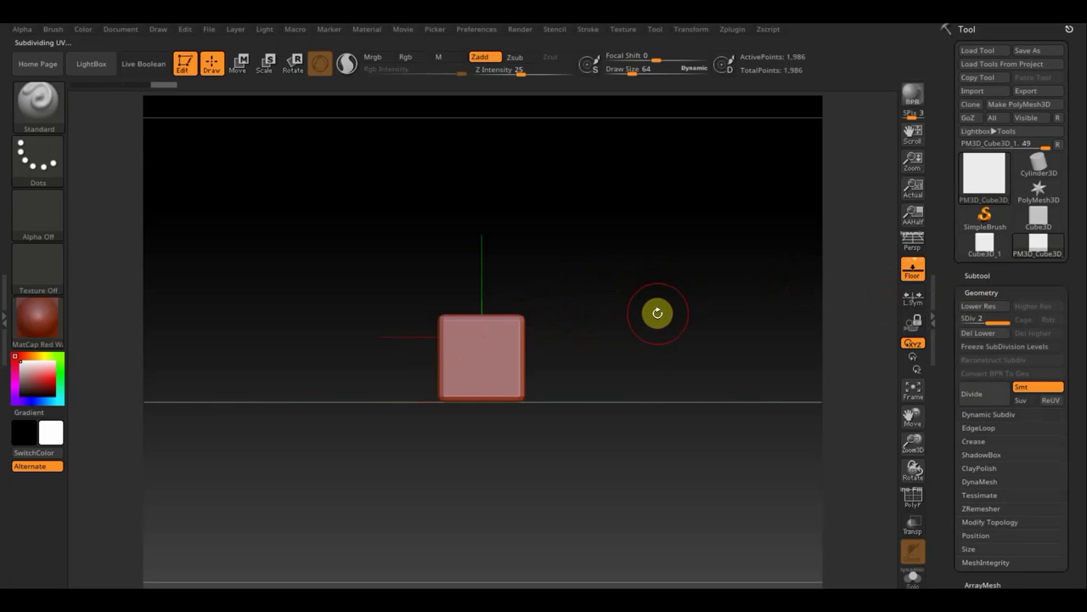
mouse_move(657, 313)
mouse_down()
mouse_move(597, 315)
mouse_move(653, 315)
mouse_up()
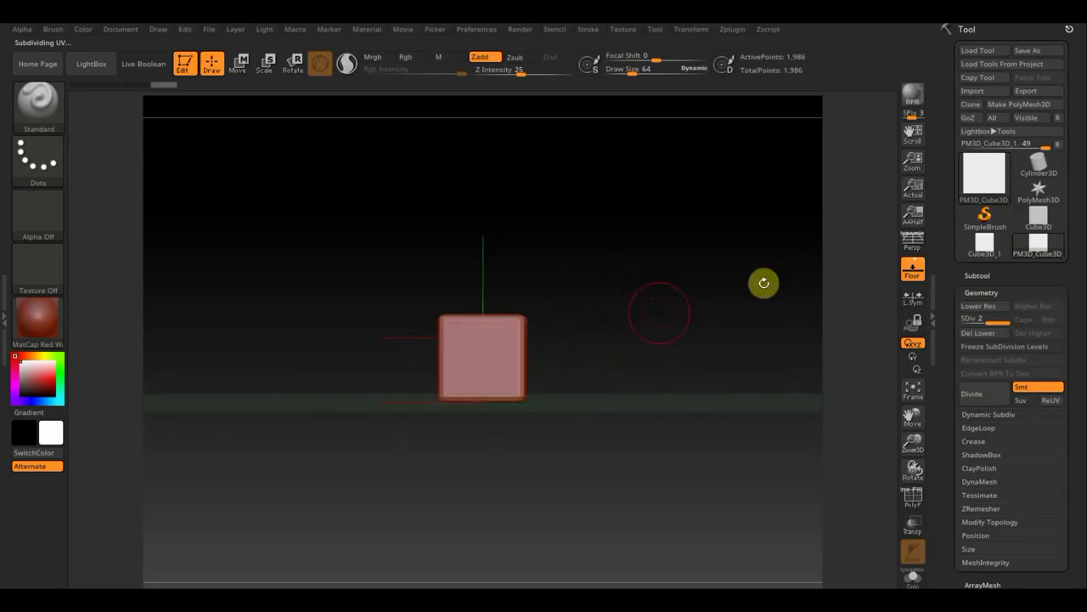
click(983, 333)
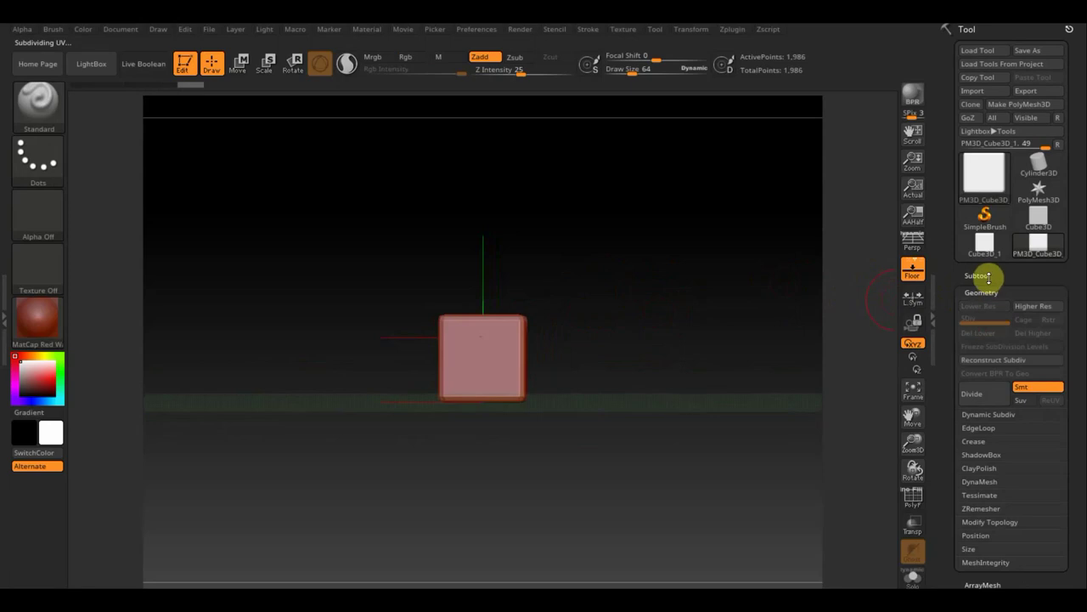
DynaMesh the rounded cube at resolution 128 and zoom in on it.
click(986, 482)
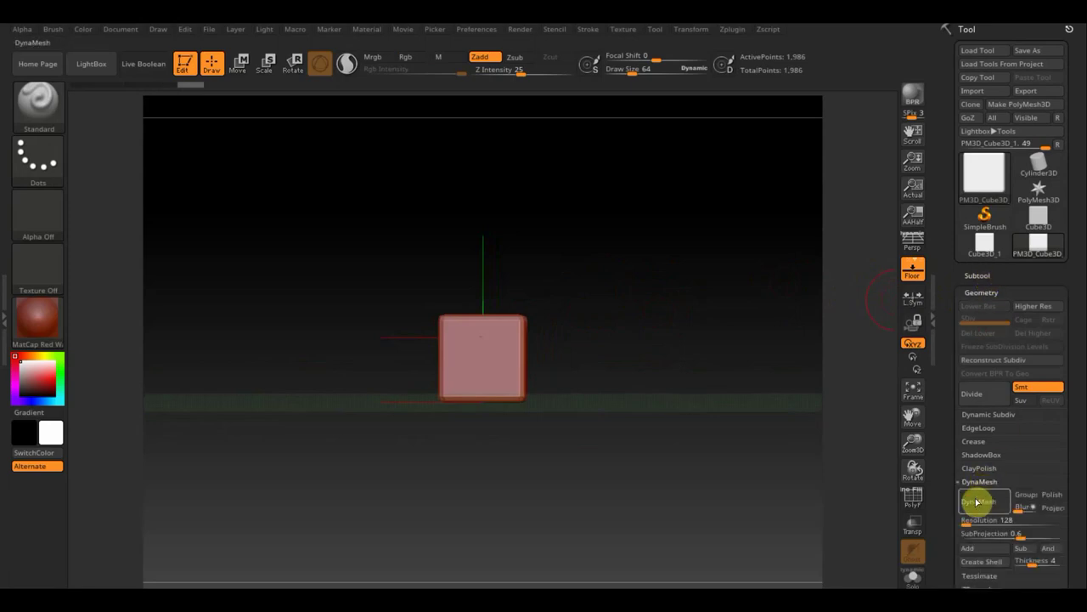
click(977, 502)
mouse_move(774, 423)
mouse_down()
mouse_move(694, 423)
mouse_move(704, 383)
mouse_up()
mouse_move(684, 345)
mouse_down()
mouse_move(699, 428)
mouse_move(711, 425)
mouse_move(670, 395)
mouse_up()
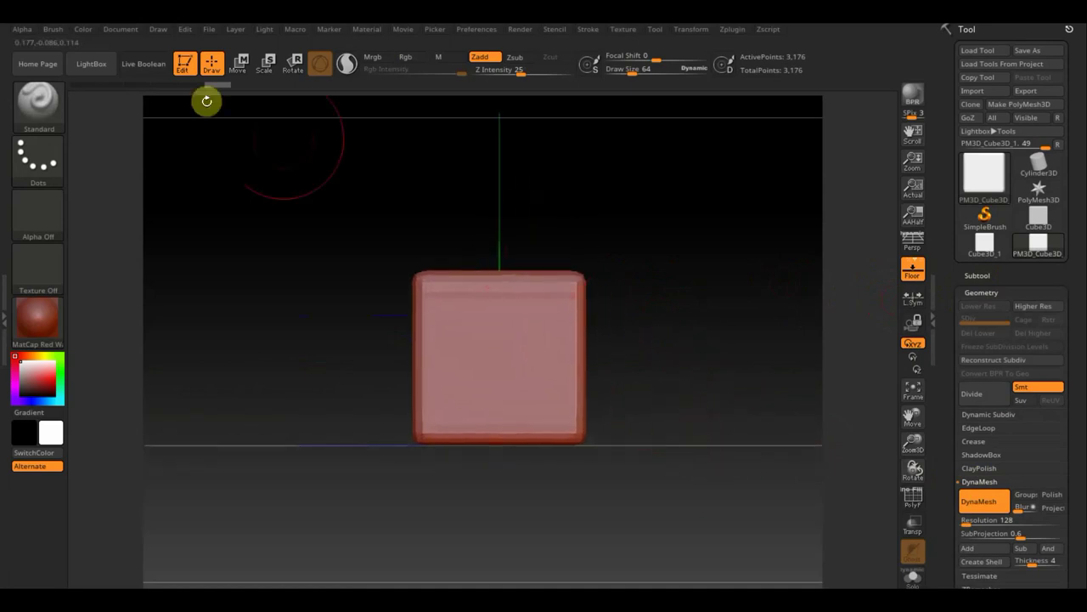
click(241, 62)
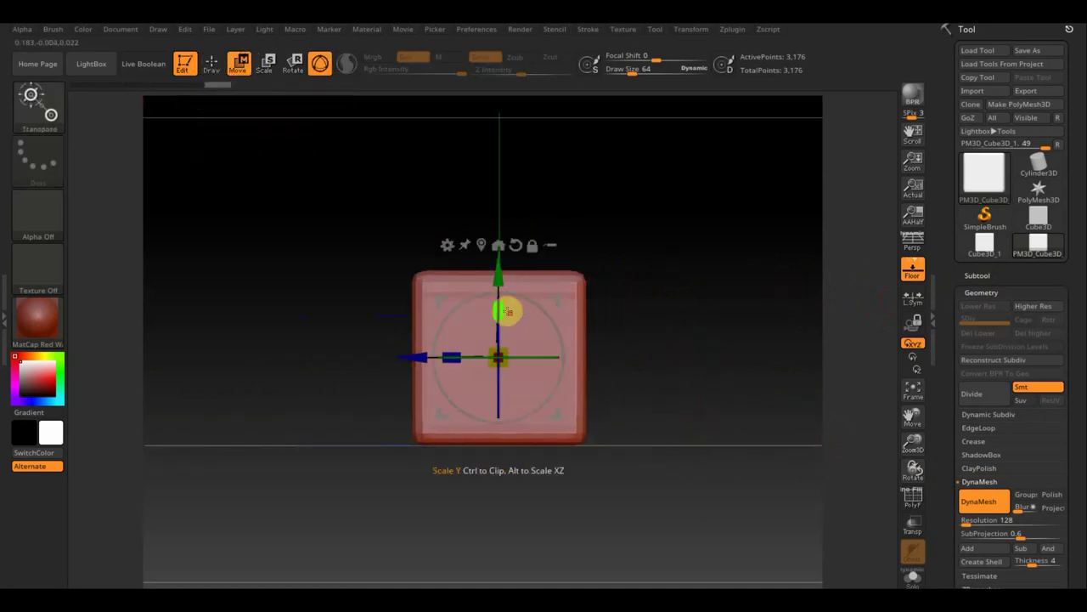
drag(501, 307, 496, 264)
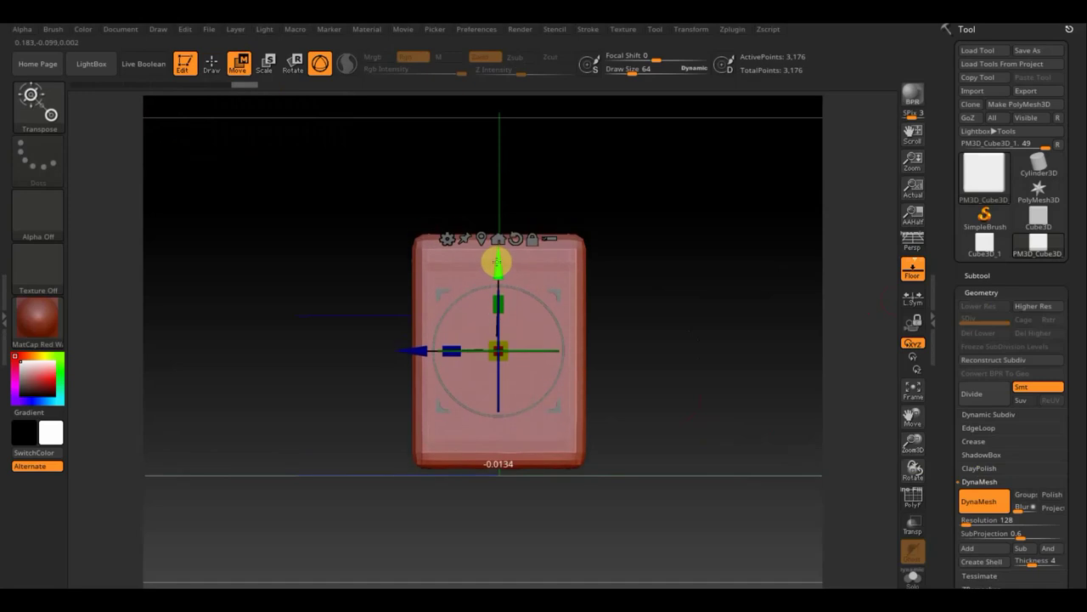
drag(630, 308, 699, 323)
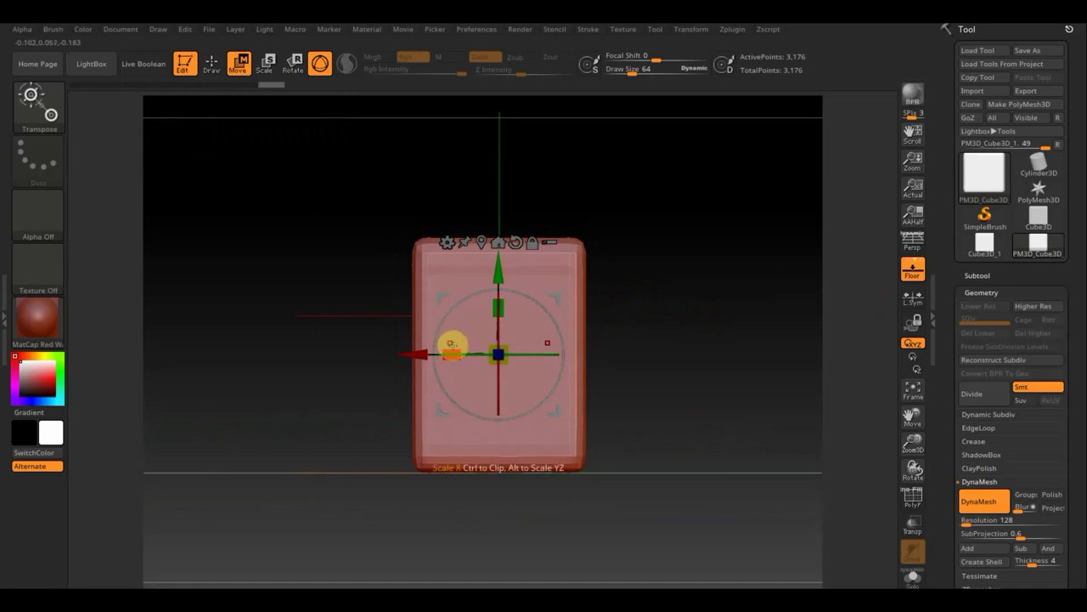
drag(453, 352, 382, 345)
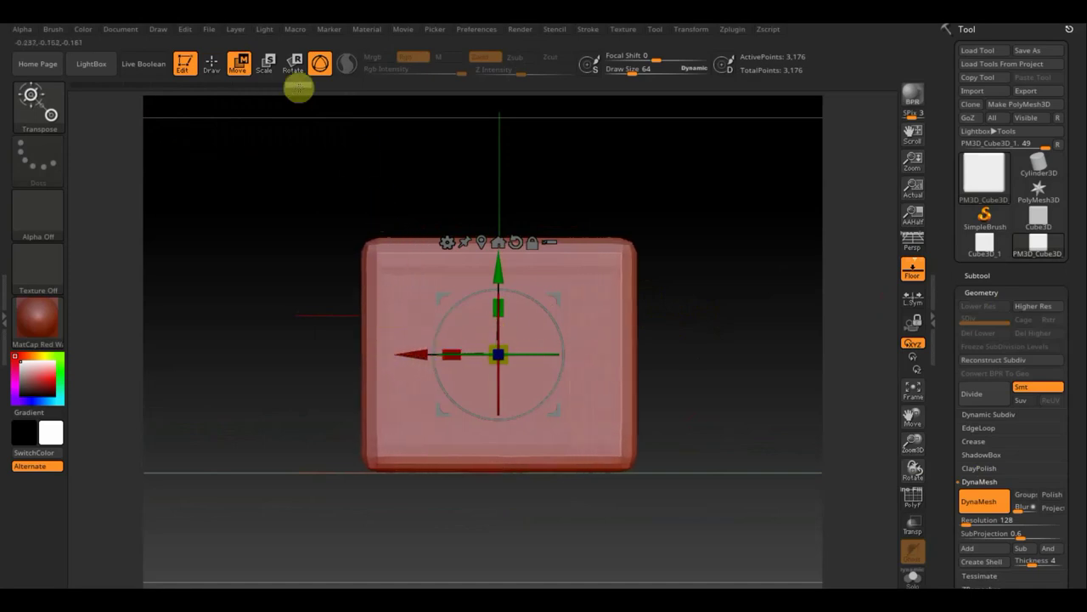
click(212, 63)
mouse_move(699, 332)
mouse_down()
mouse_move(645, 340)
mouse_move(684, 333)
mouse_move(667, 325)
mouse_up()
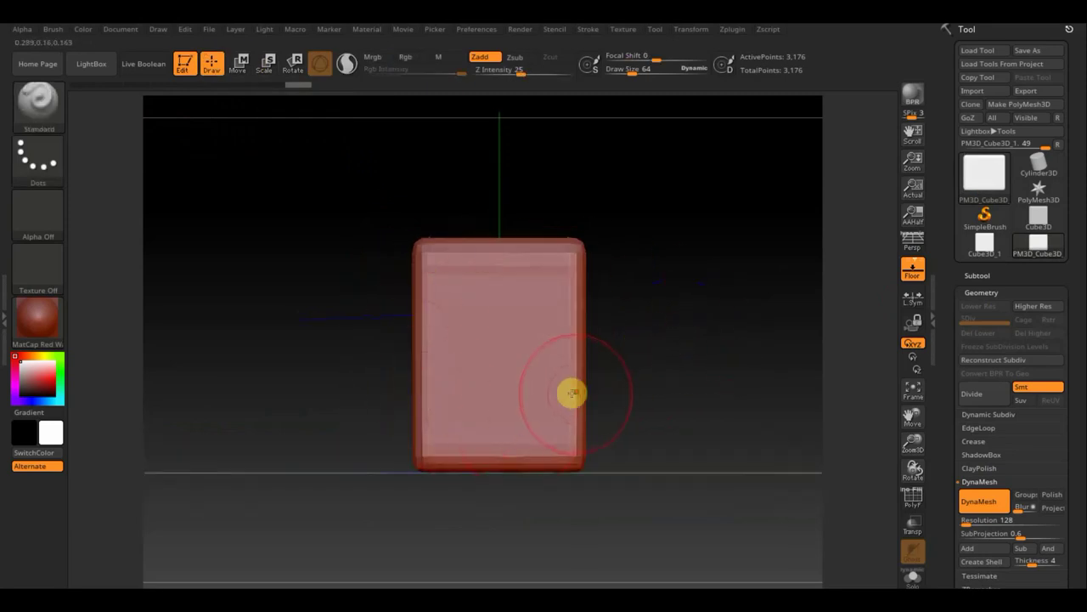
mouse_move(687, 375)
mouse_down()
mouse_move(628, 382)
mouse_move(718, 364)
mouse_move(587, 351)
mouse_move(656, 329)
mouse_up()
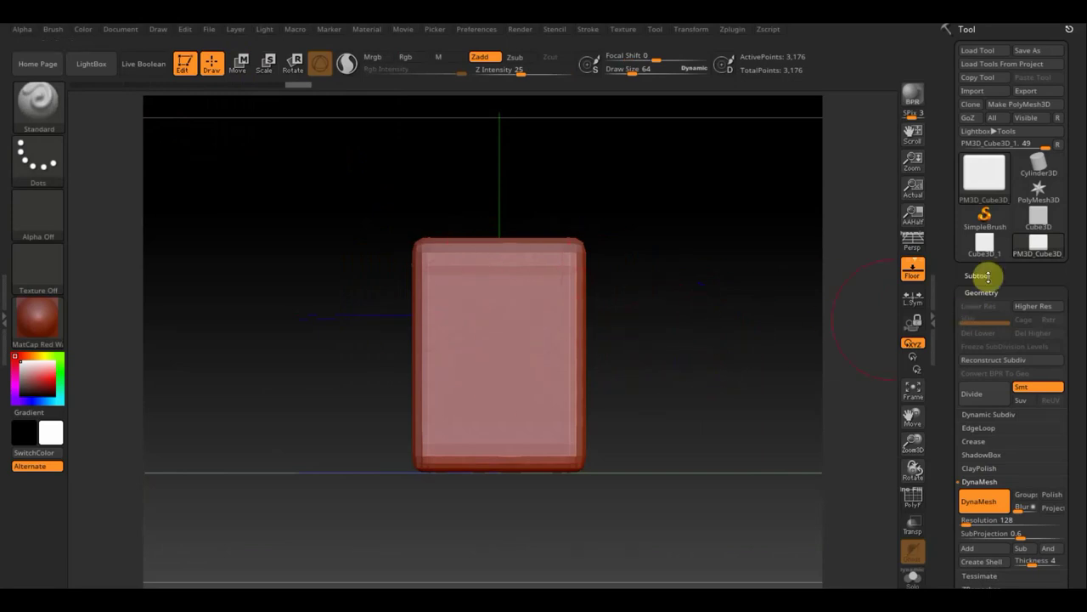
mouse_move(662, 325)
mouse_down()
mouse_move(721, 329)
mouse_move(700, 342)
mouse_up()
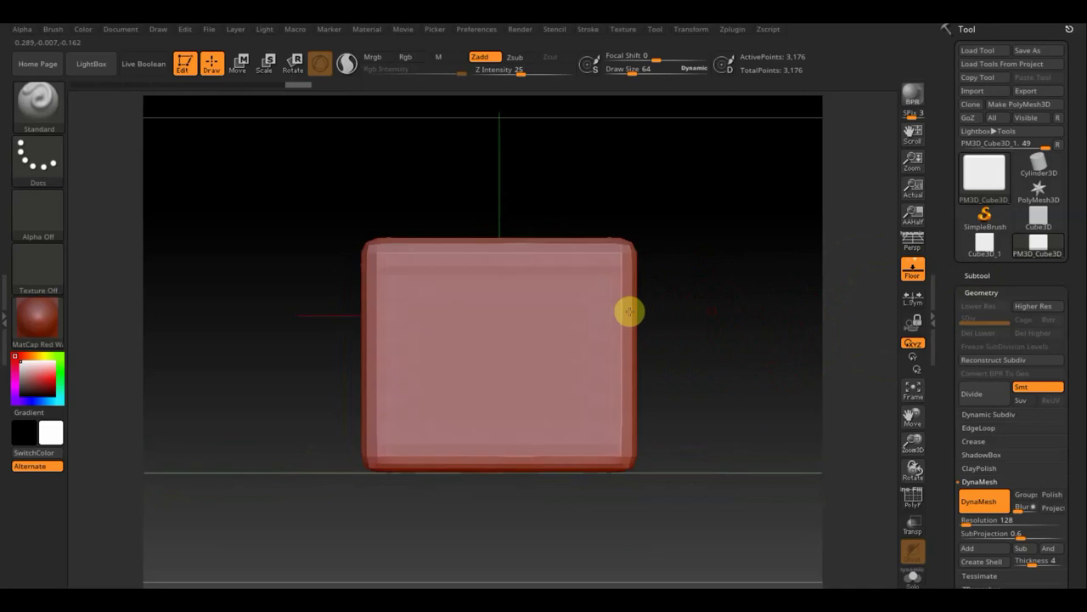
drag(629, 311, 717, 306)
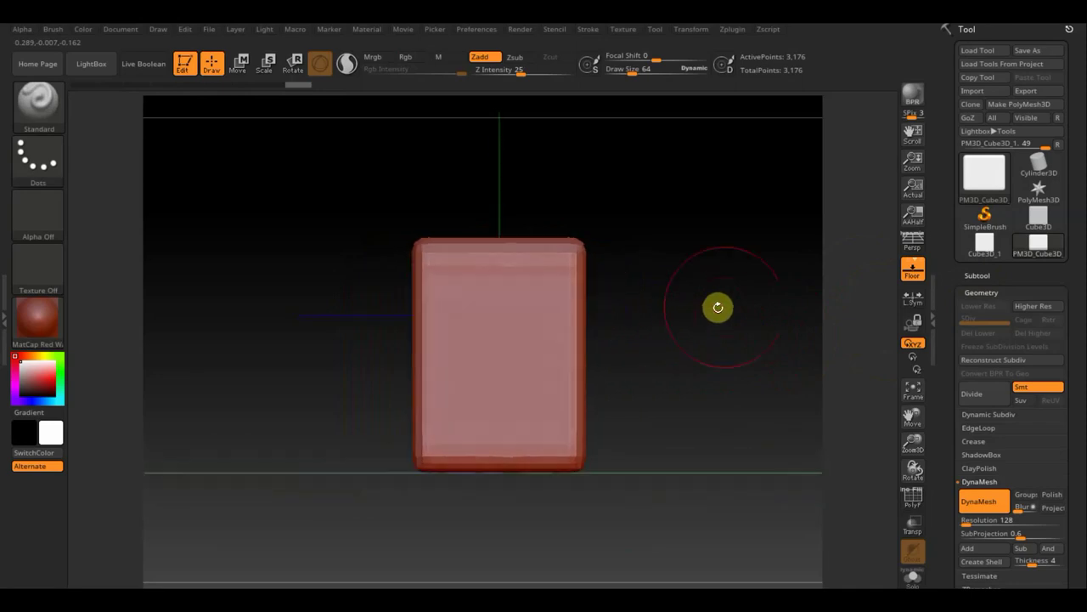
Append a Sphereinder3D subtool, select it and frame it in the view.
click(973, 276)
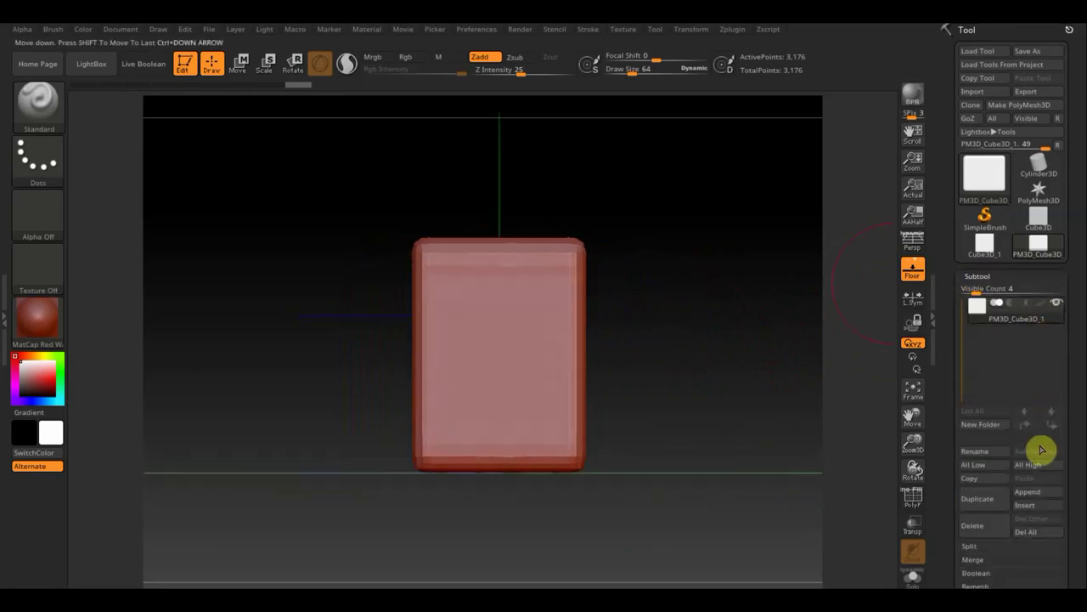
click(1030, 494)
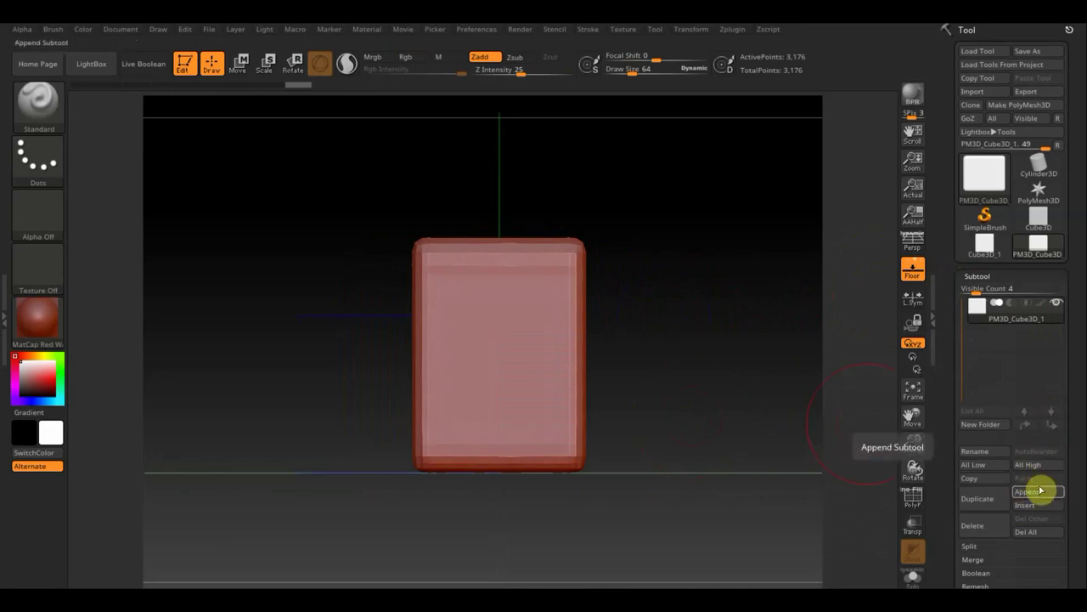
click(1029, 492)
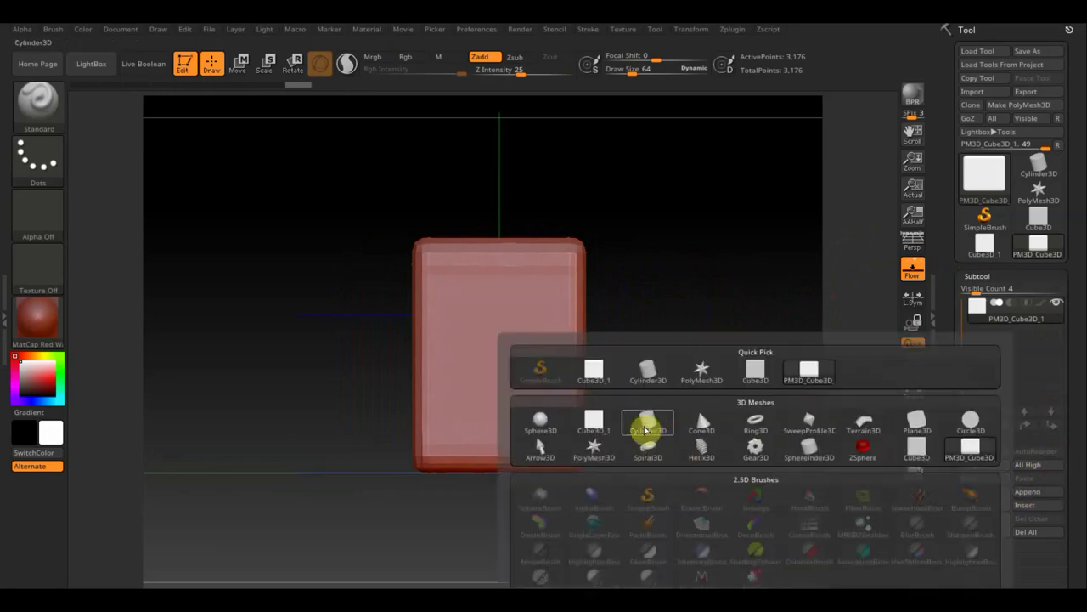
click(814, 450)
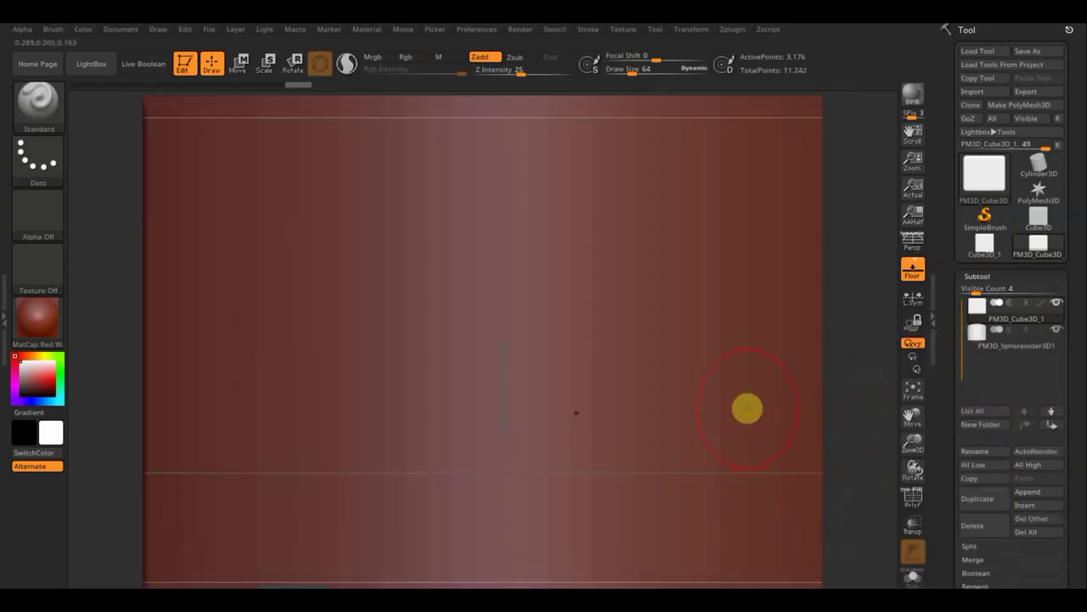
click(990, 349)
click(916, 394)
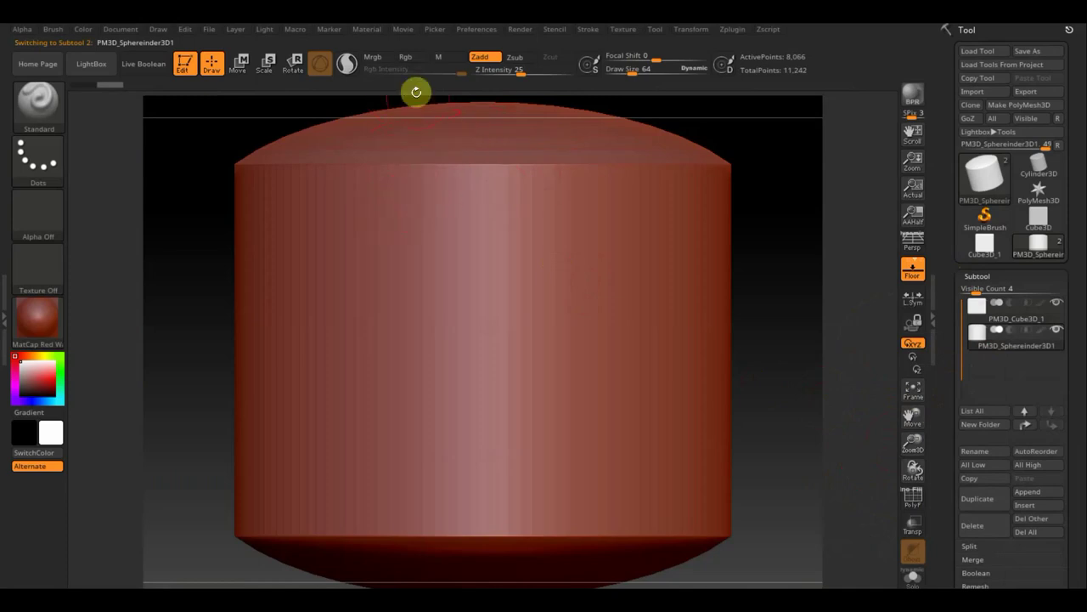
Shrink the Sphereinder to about a fifth and rotate it 90° into a horizontal bar.
click(240, 66)
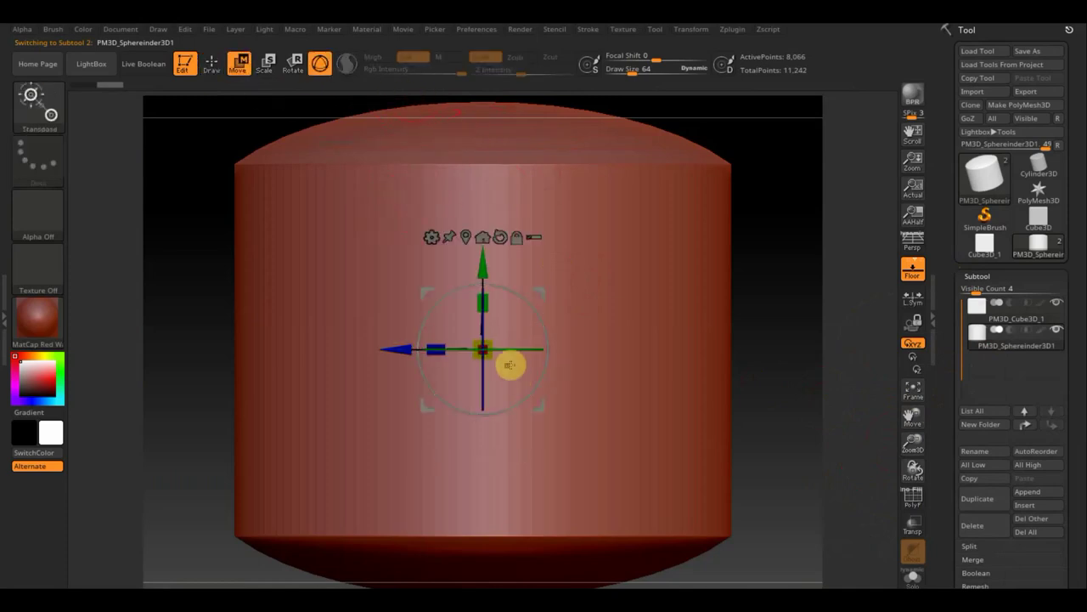
drag(493, 357, 328, 211)
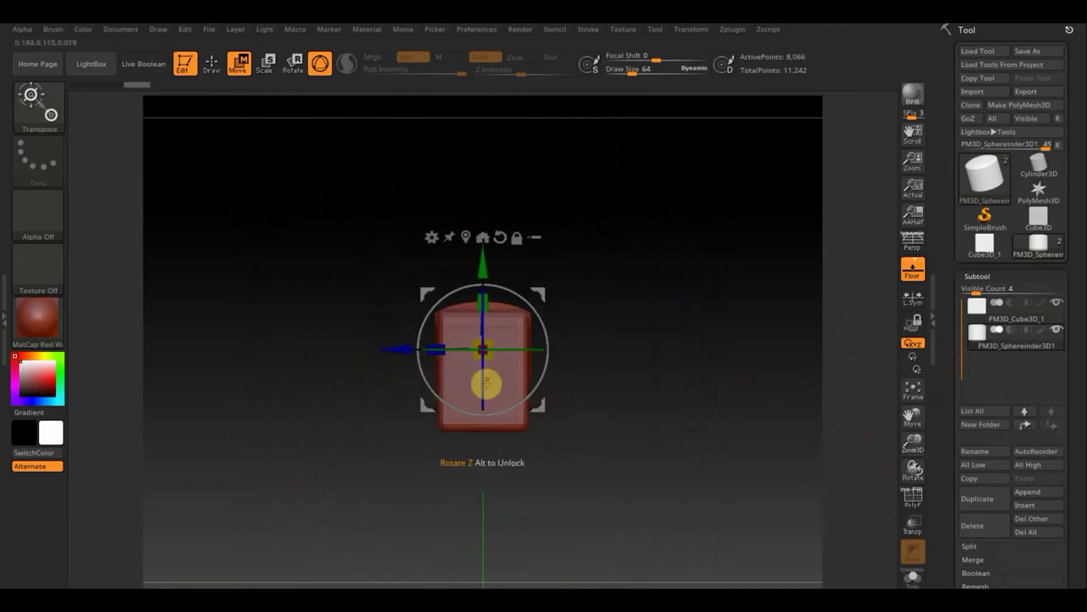
drag(483, 387, 475, 279)
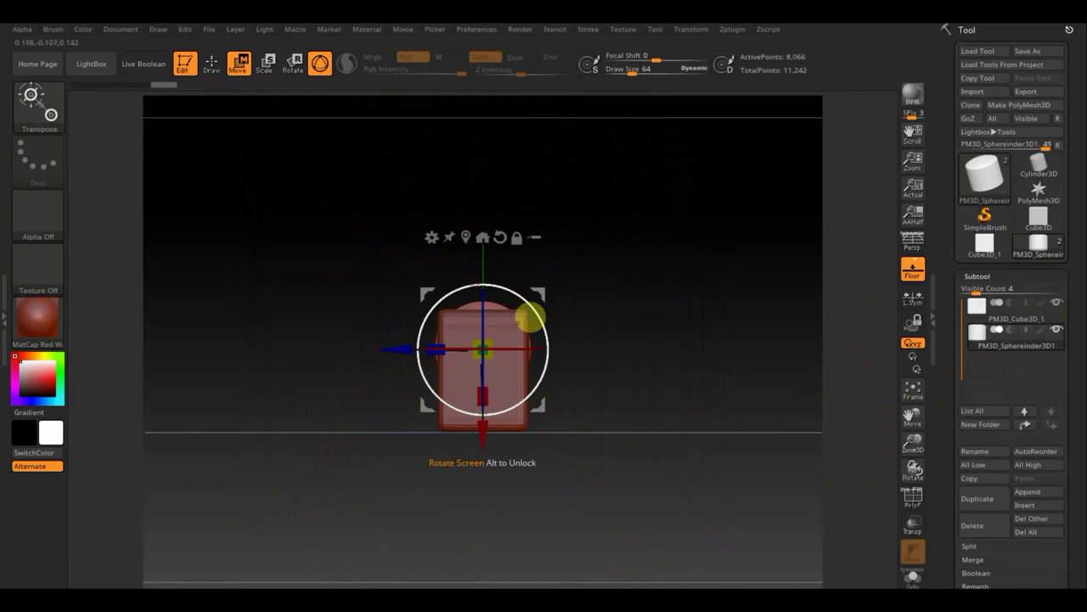
drag(400, 355, 345, 355)
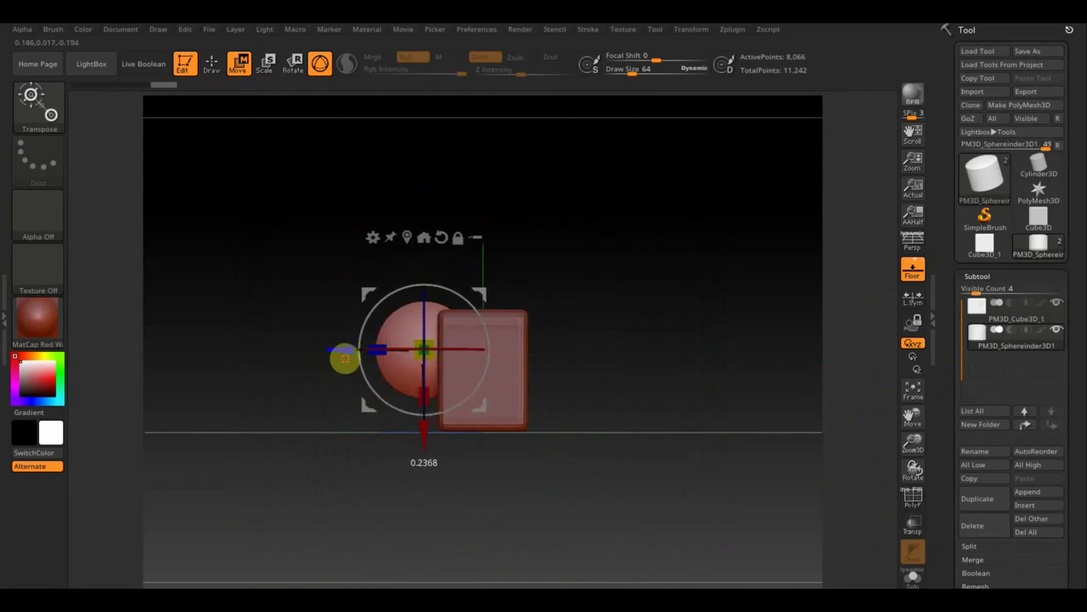
mouse_move(639, 392)
mouse_down()
mouse_move(687, 389)
mouse_move(660, 383)
mouse_move(643, 395)
mouse_move(612, 366)
mouse_move(626, 456)
mouse_up()
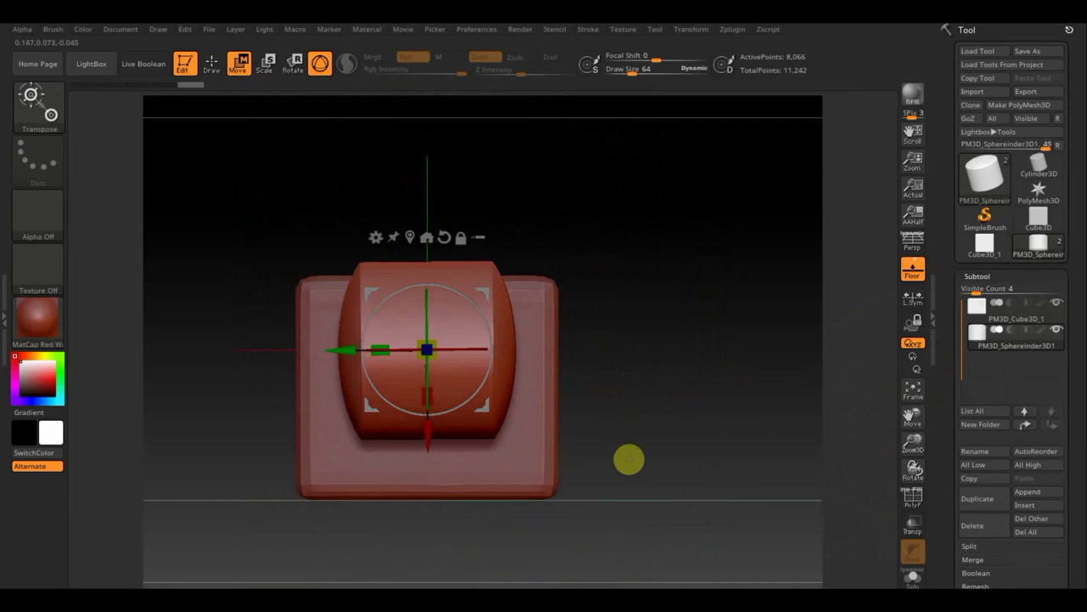
drag(433, 357, 401, 311)
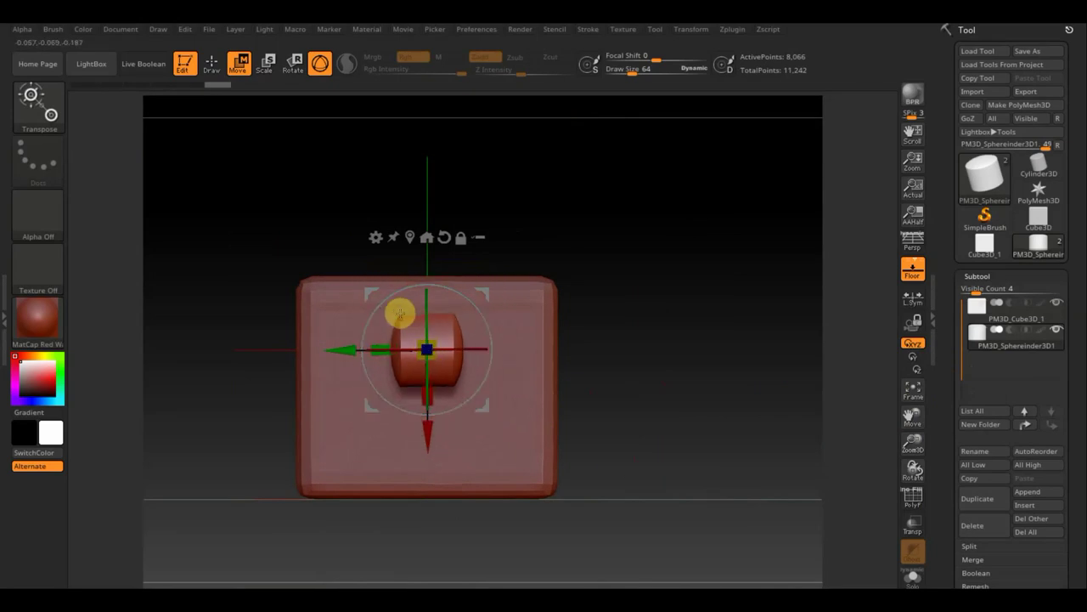
mouse_move(411, 324)
mouse_down()
mouse_move(431, 349)
mouse_move(371, 345)
mouse_move(289, 361)
mouse_up()
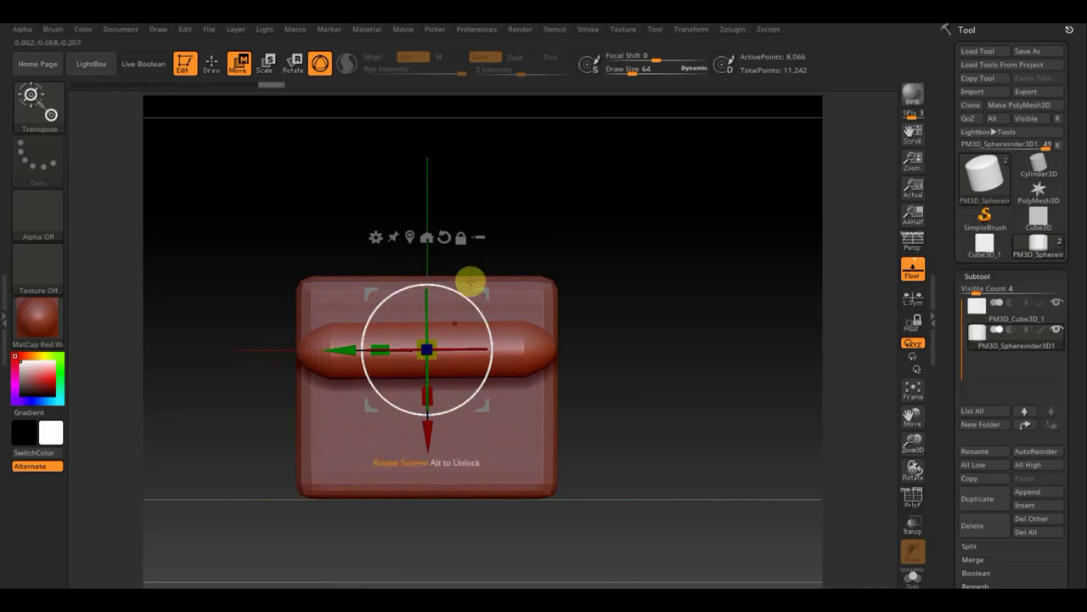
Place the bar against the box's upper front and stretch it slightly wider than the box.
mouse_move(674, 288)
mouse_down()
mouse_move(610, 299)
mouse_move(653, 308)
mouse_move(463, 308)
mouse_up()
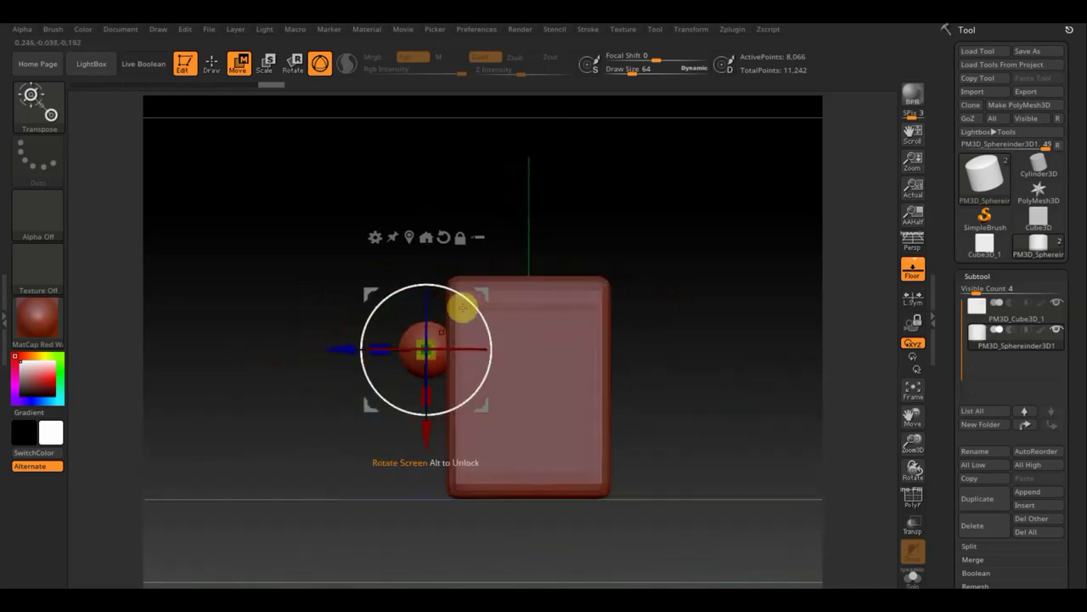
drag(330, 345, 360, 348)
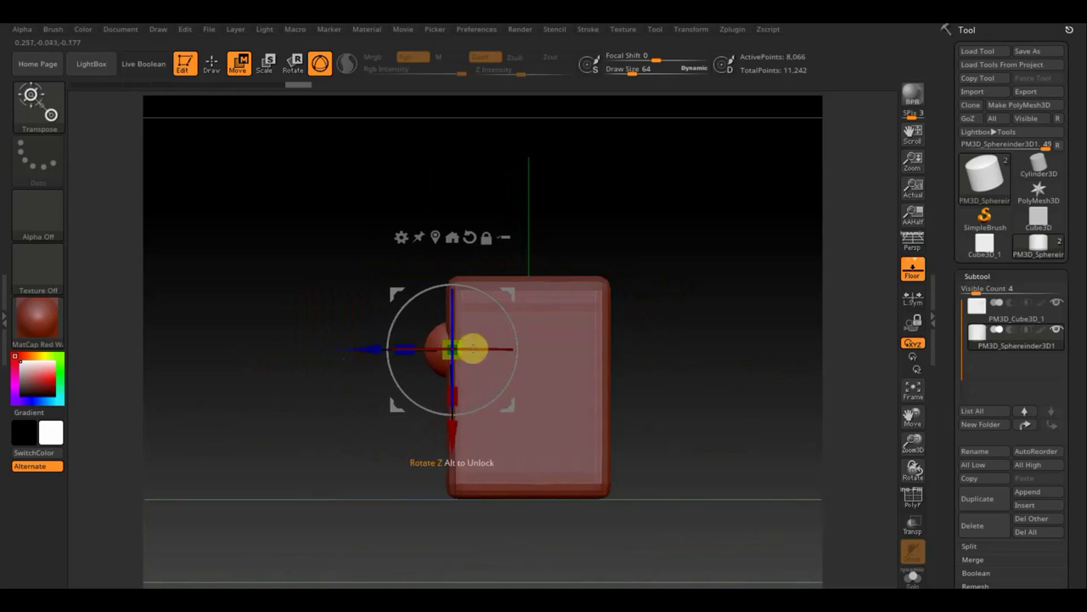
drag(450, 433, 455, 416)
drag(643, 357, 704, 367)
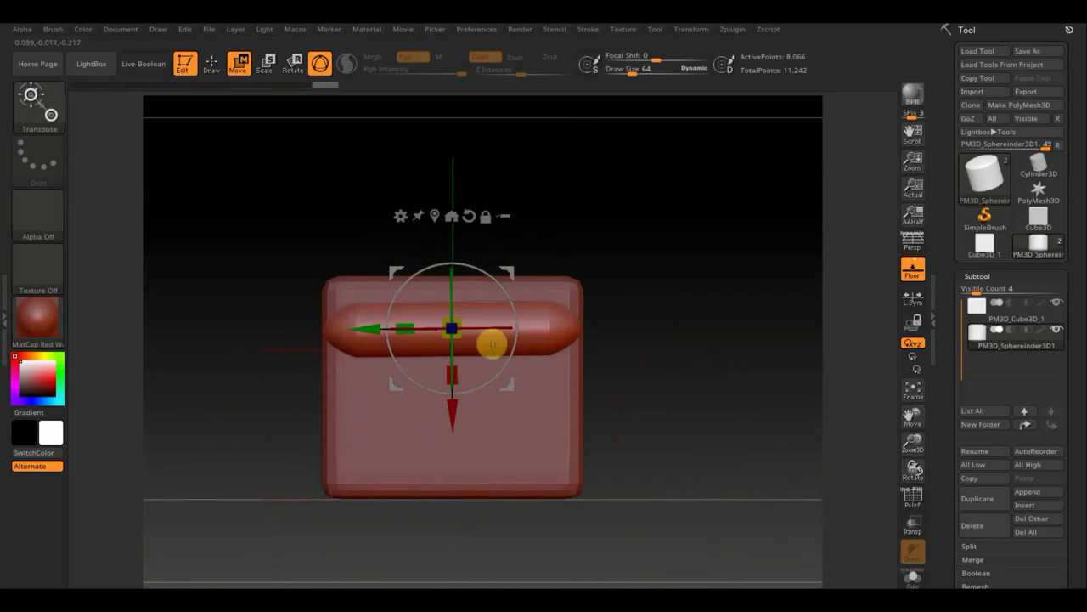
drag(403, 325, 391, 327)
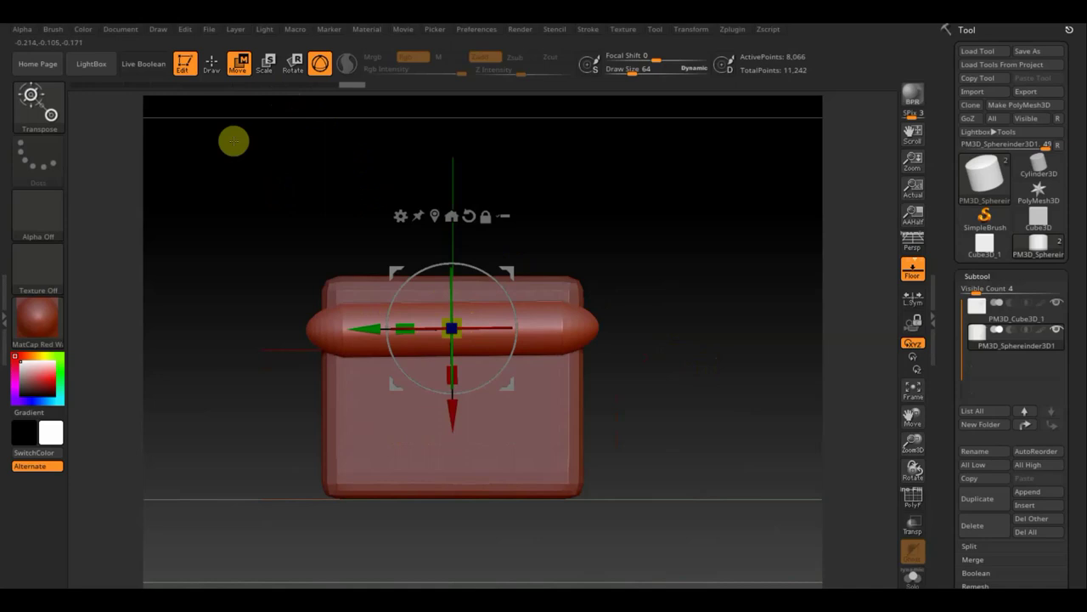
DynaMesh the bar at resolution 432, undoing the first low-resolution remesh.
click(211, 62)
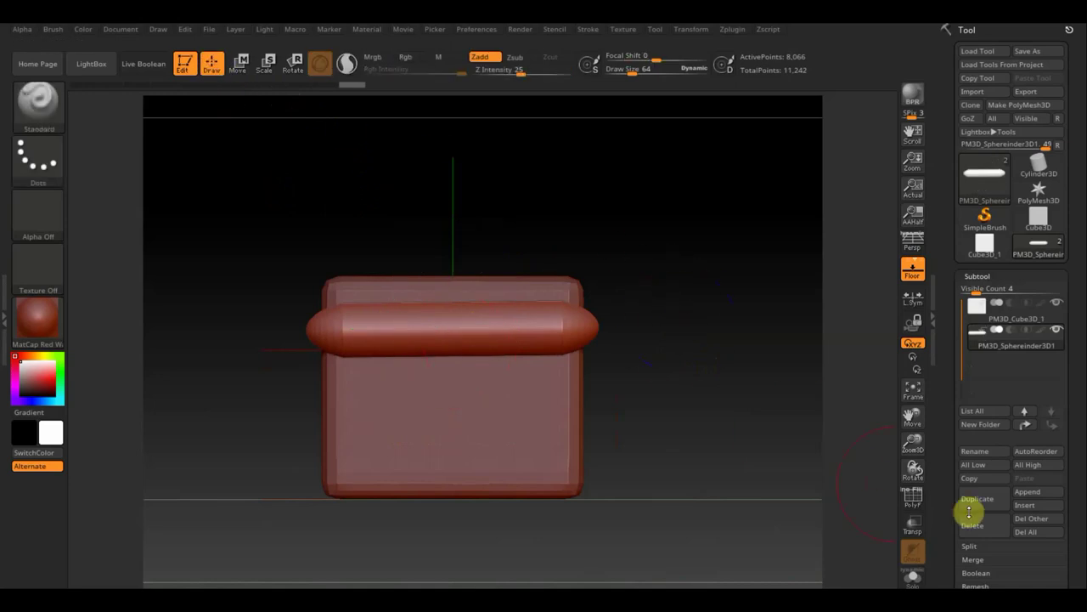
scroll(1053, 493, down, 5)
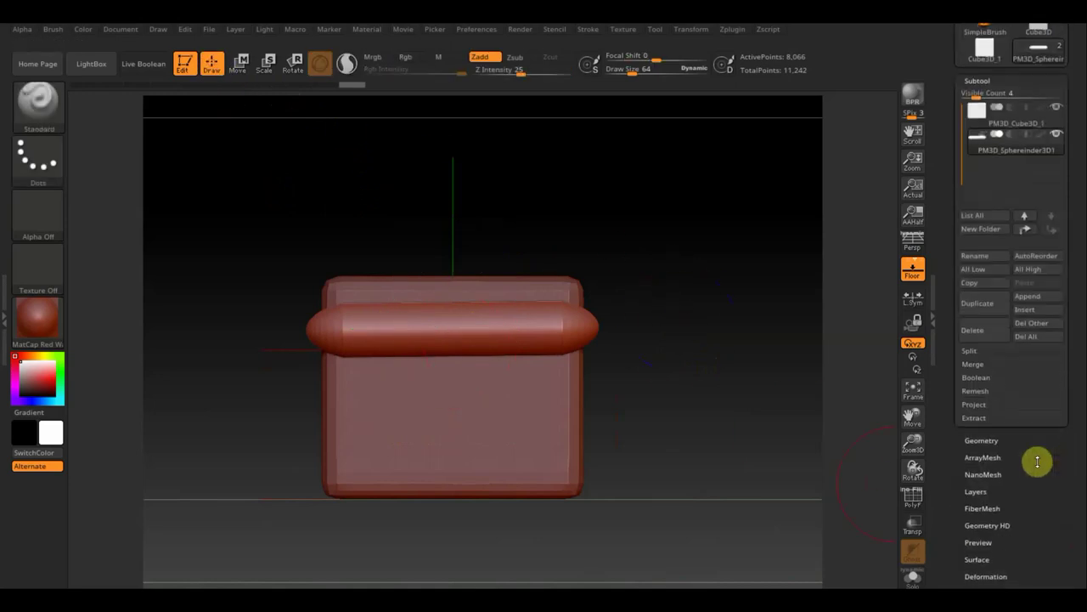
click(982, 440)
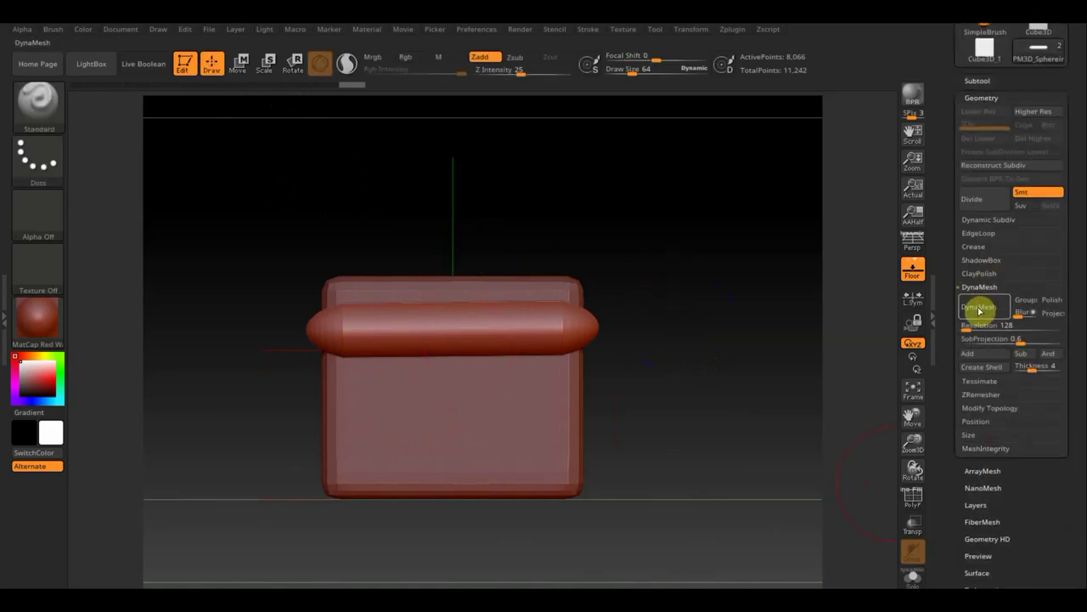
click(980, 308)
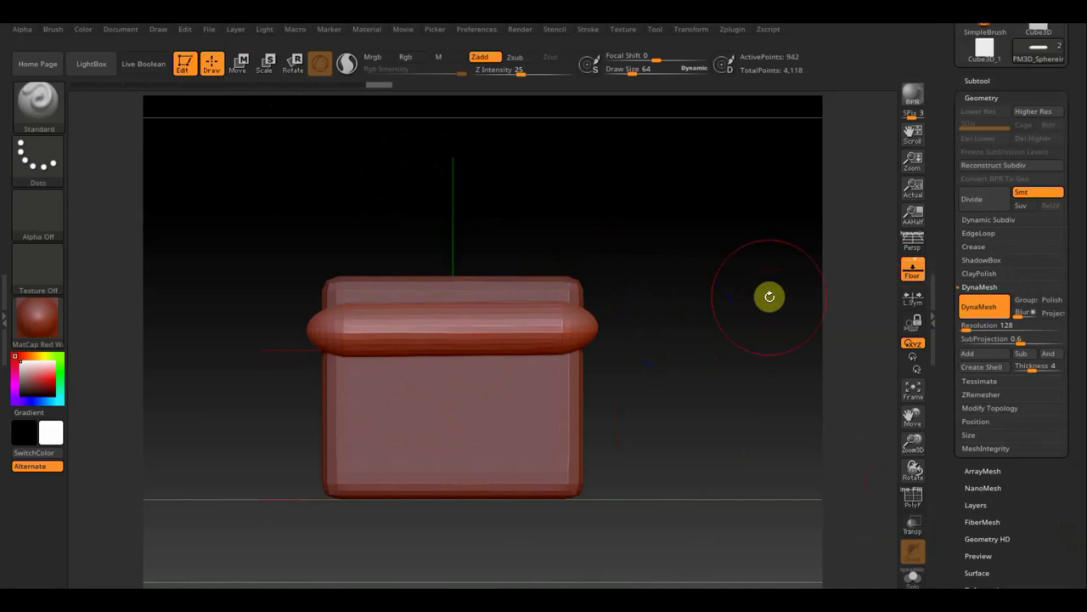
key(ctrl+z)
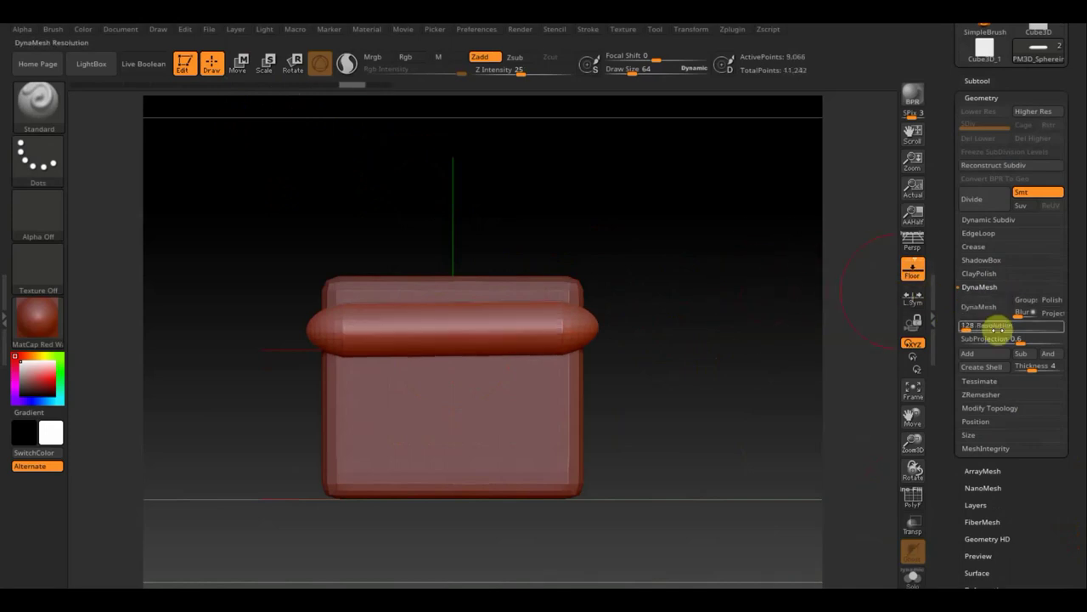
click(970, 329)
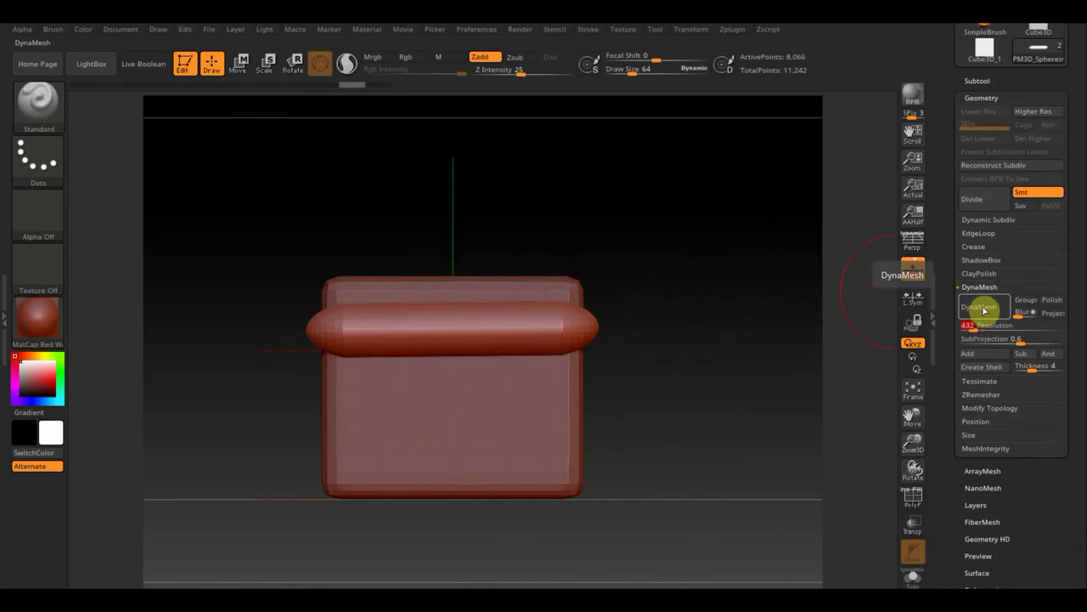
click(981, 307)
key(ctrl+shift)
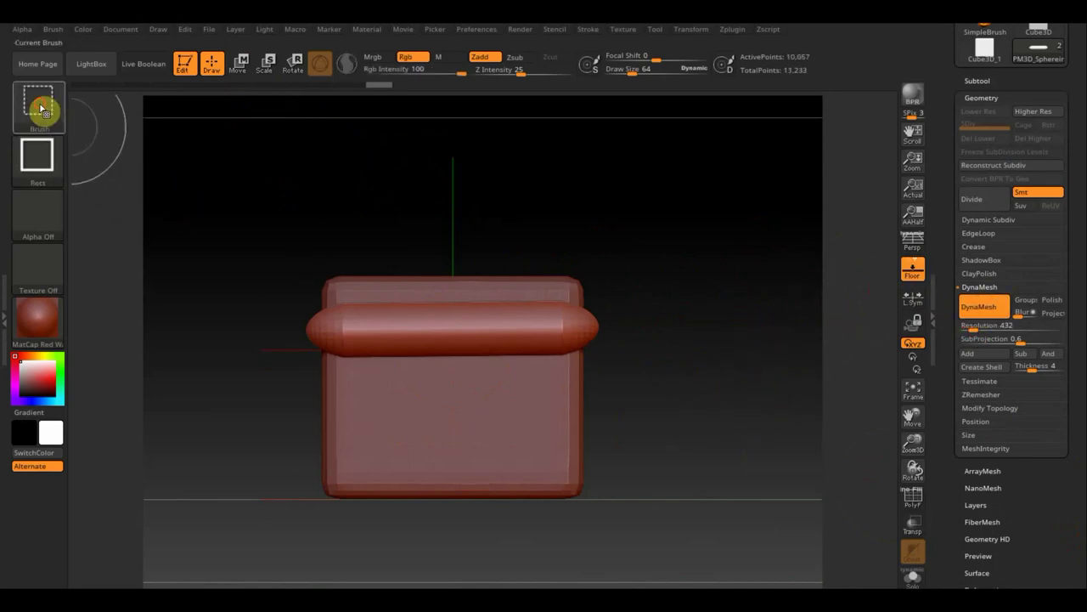
Trim off both rounded ends of the bar with the TrimRect brush.
click(39, 106)
click(823, 177)
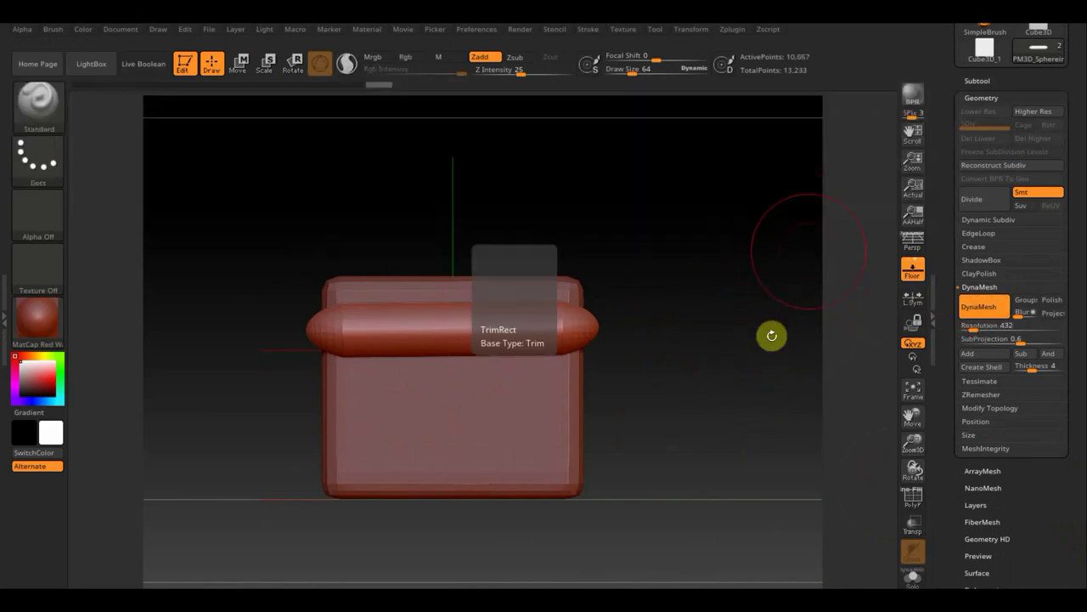
ctrl+shift+drag(771, 465, 573, 279)
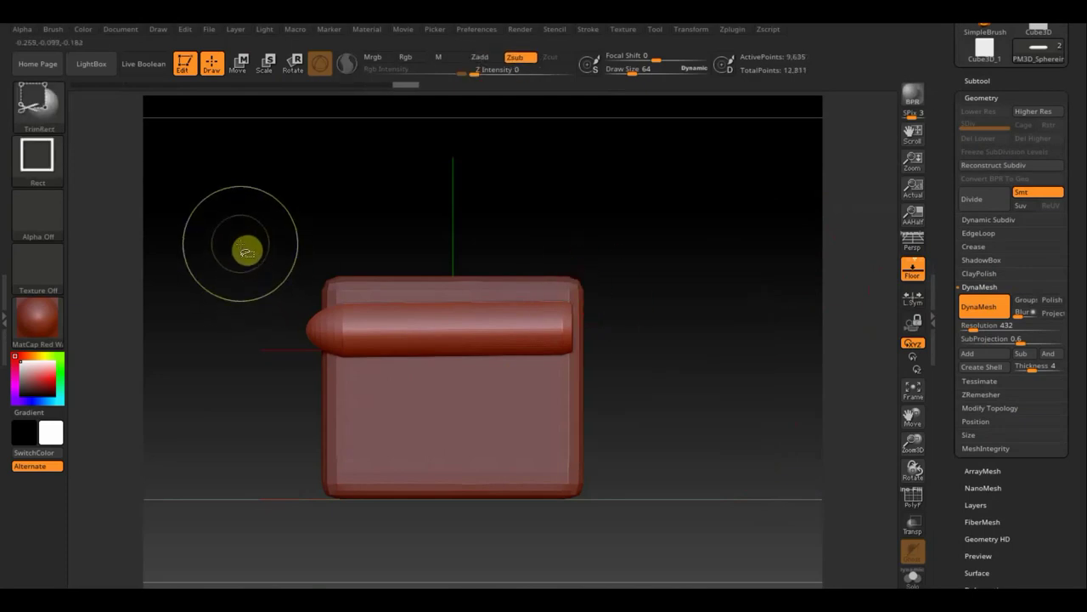
ctrl+shift+drag(233, 224, 340, 429)
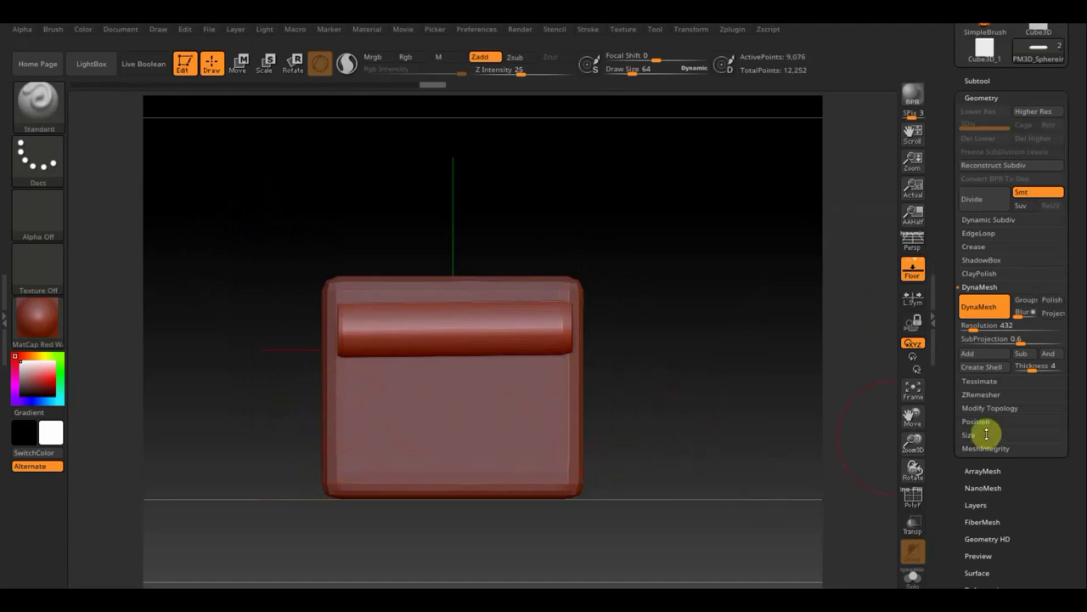
Apply Mirror And Weld so both bar ends match, then view from the side.
click(990, 408)
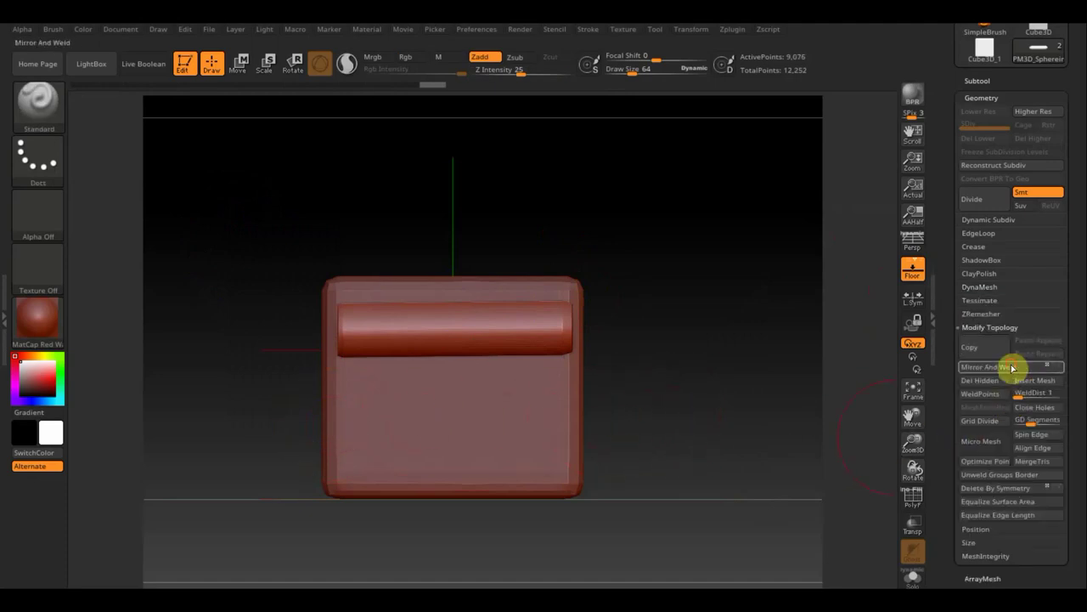
click(1012, 367)
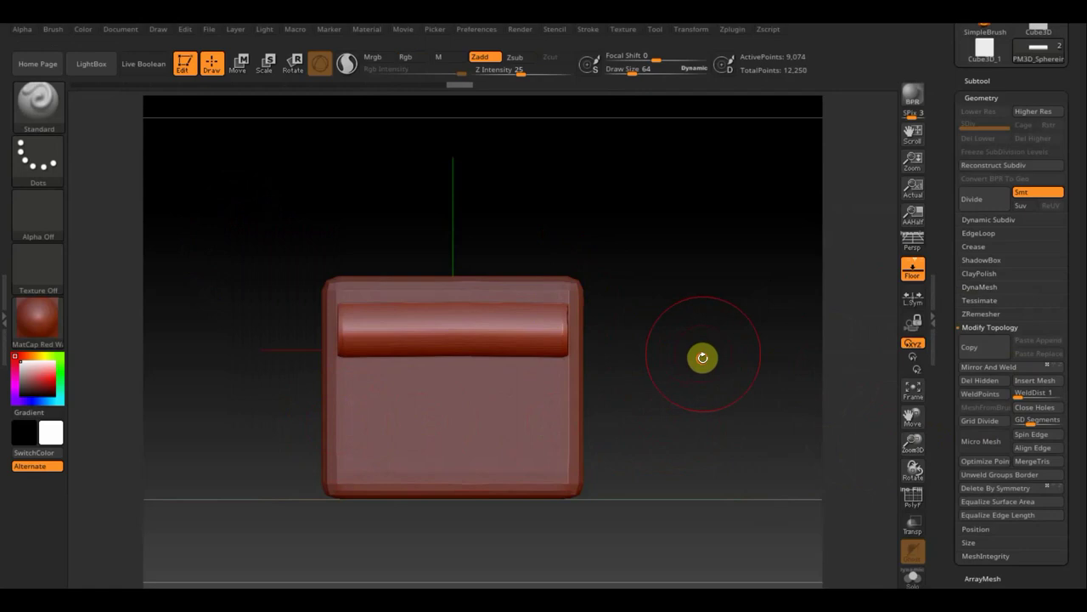
drag(702, 358, 694, 347)
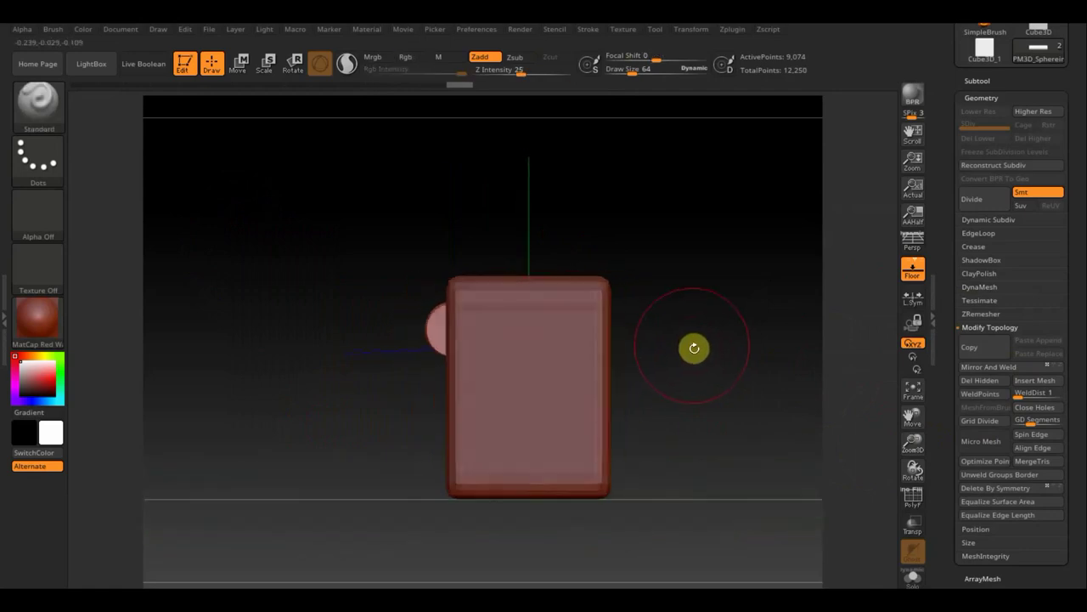
Adjust the bar's depth with the gizmo so it sits against the box front.
click(240, 65)
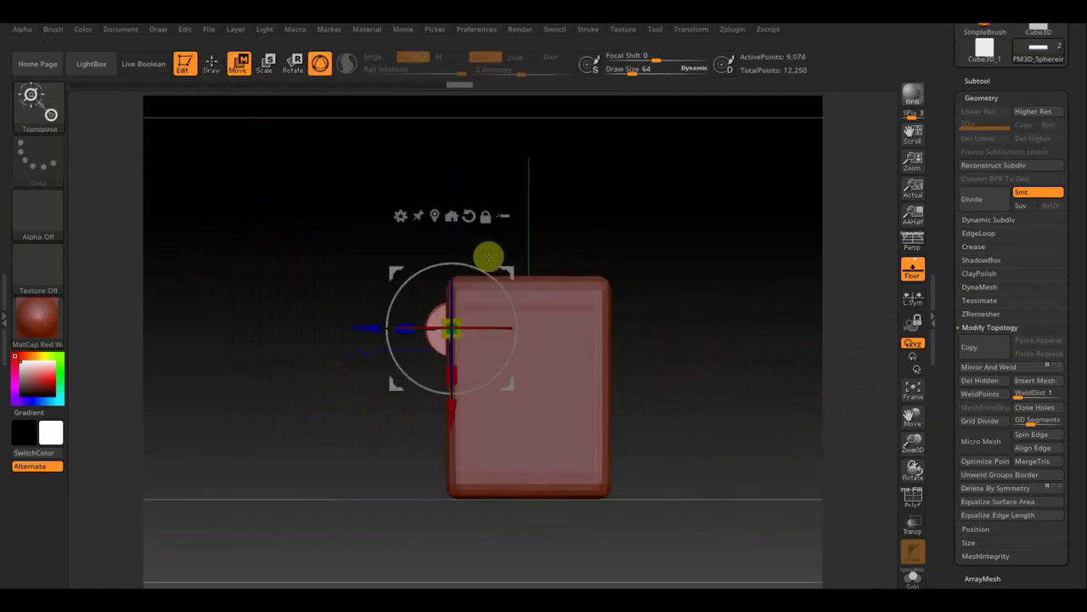
drag(502, 269, 505, 266)
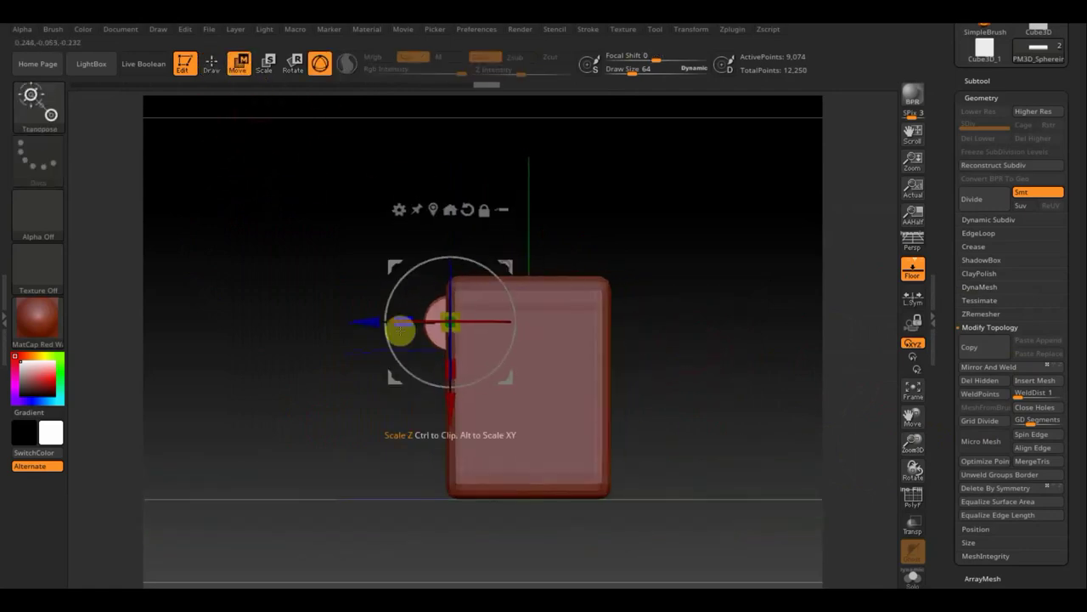
drag(352, 320, 360, 320)
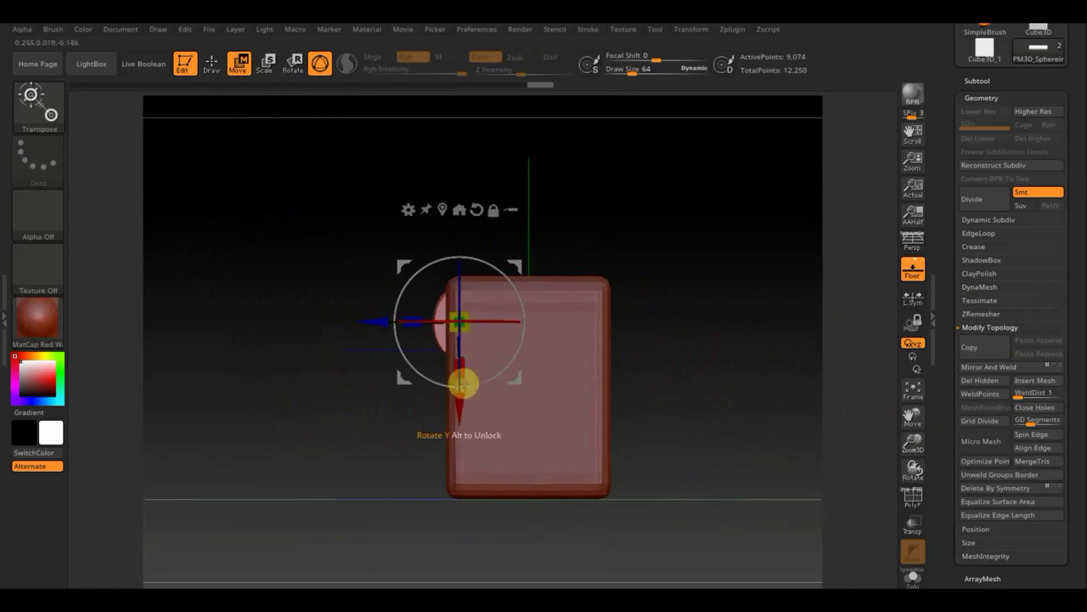
drag(260, 281, 298, 281)
mouse_move(597, 295)
mouse_down()
mouse_move(651, 304)
mouse_move(667, 319)
mouse_up()
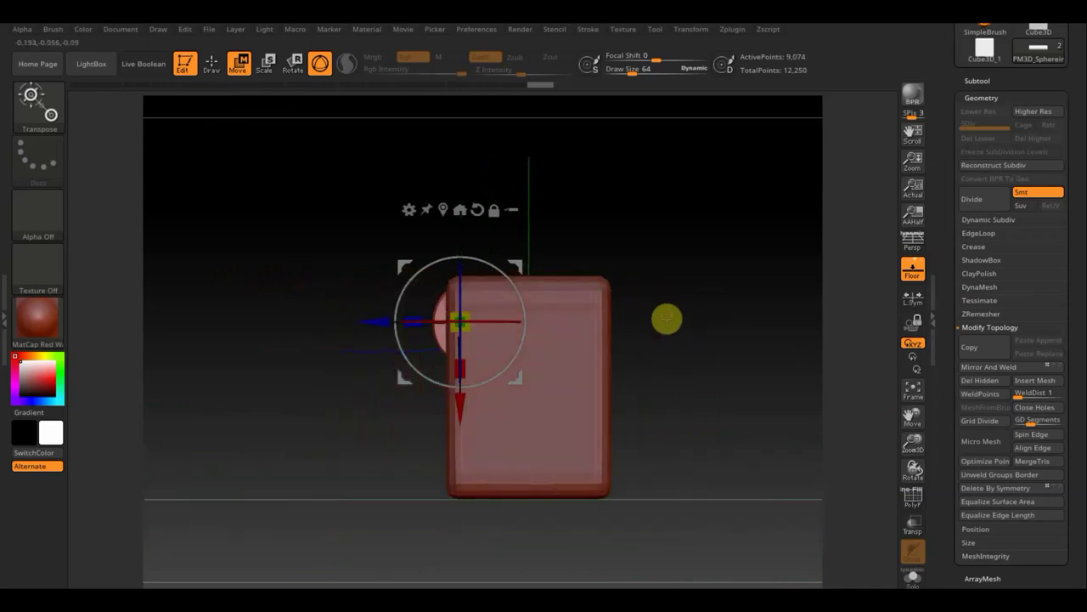
Trim away the back half of the bar sunk inside the box.
click(212, 63)
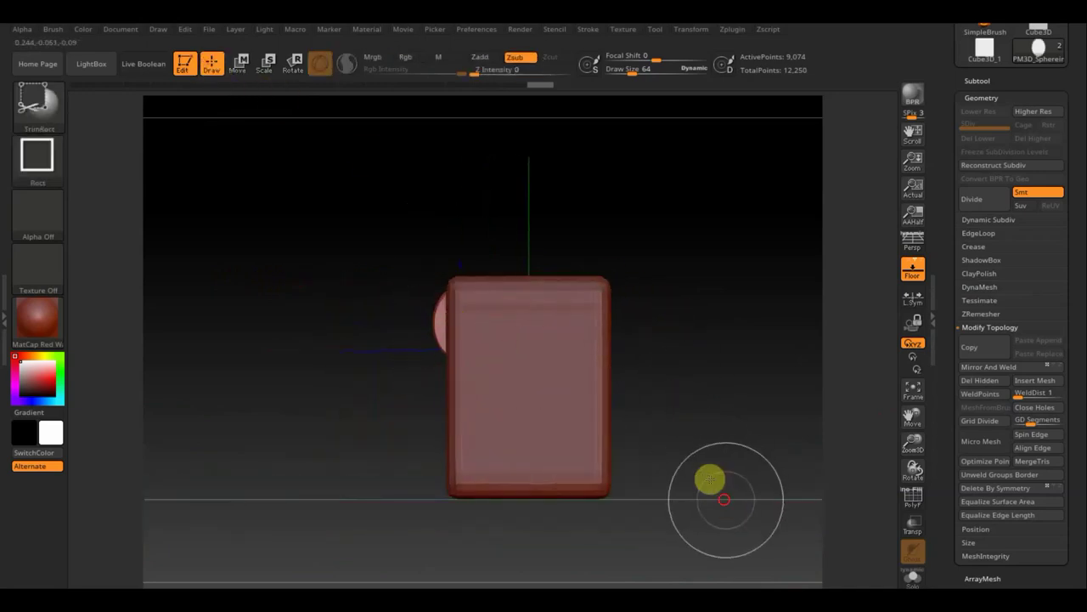
ctrl+shift+drag(724, 498, 457, 253)
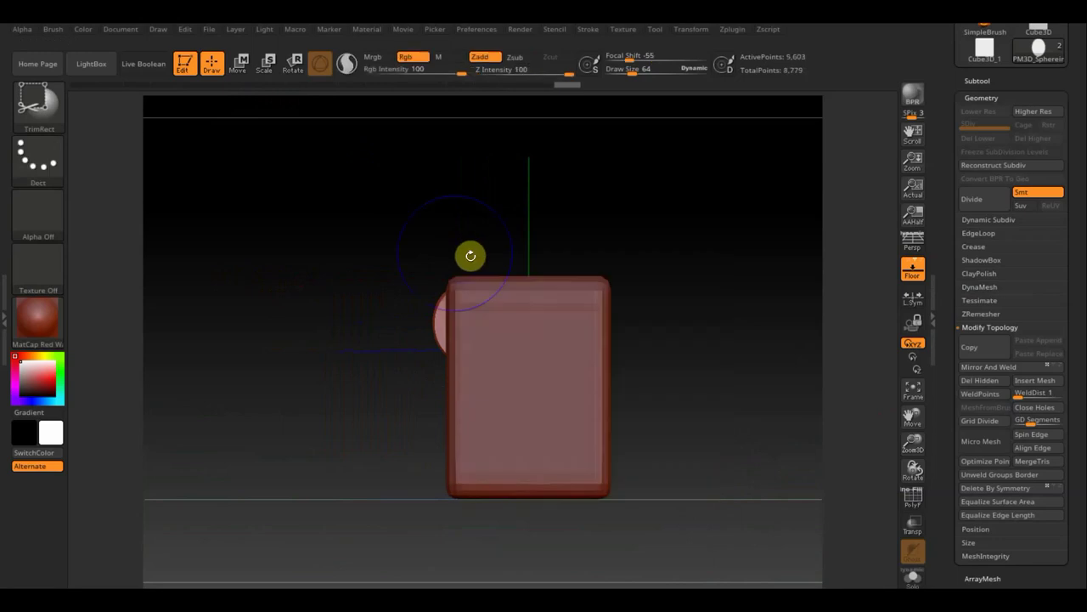
mouse_move(694, 345)
mouse_down()
mouse_move(740, 345)
mouse_move(746, 357)
mouse_up()
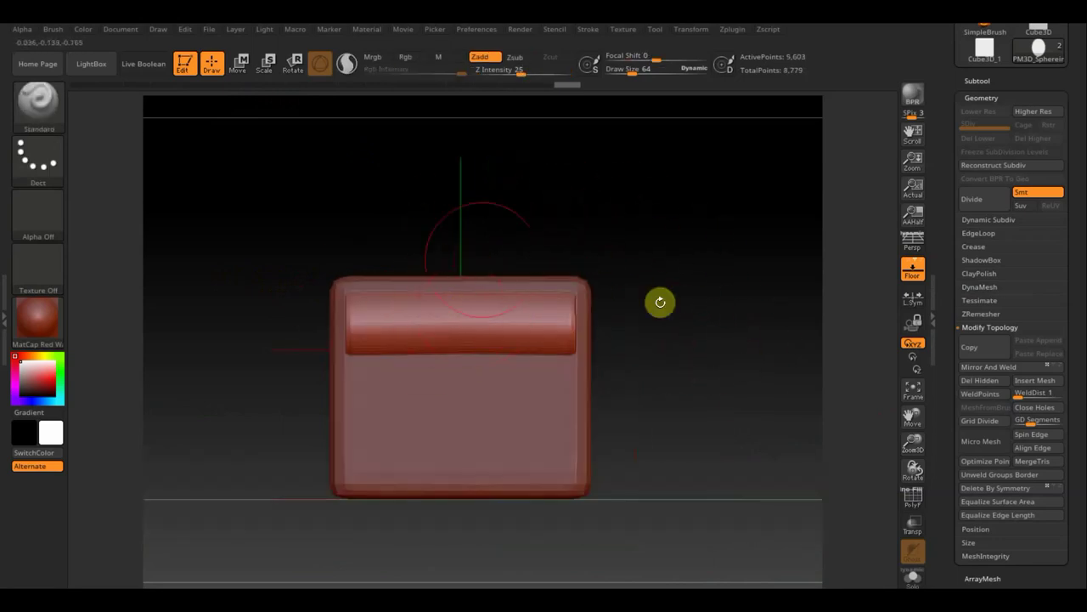
mouse_move(658, 301)
mouse_down()
mouse_move(646, 340)
mouse_move(711, 347)
mouse_up()
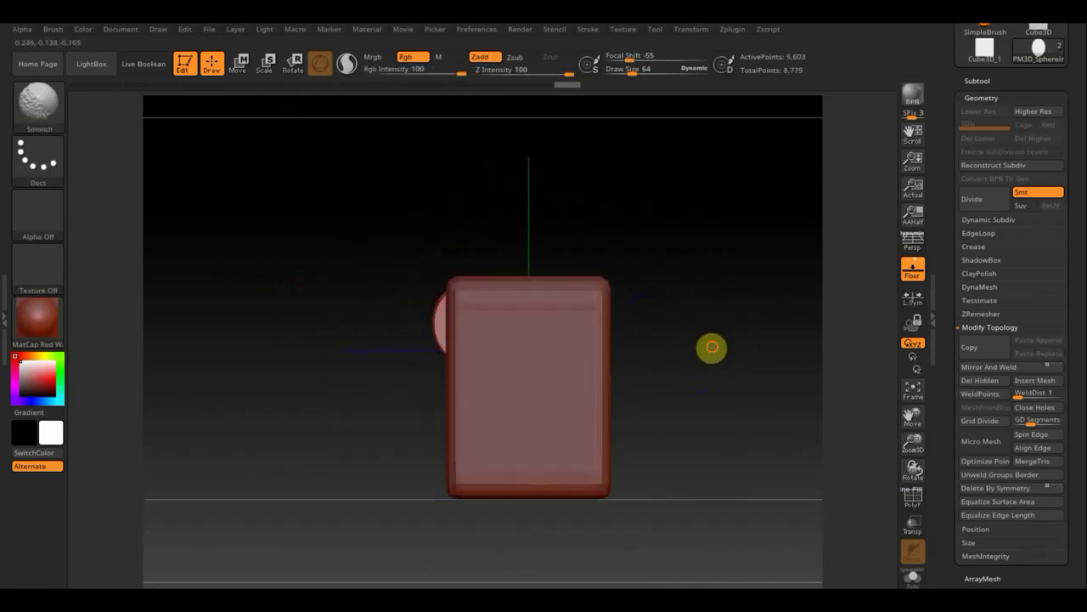
Duplicate the drawer bar subtool and move the copy below the first.
click(975, 83)
click(988, 304)
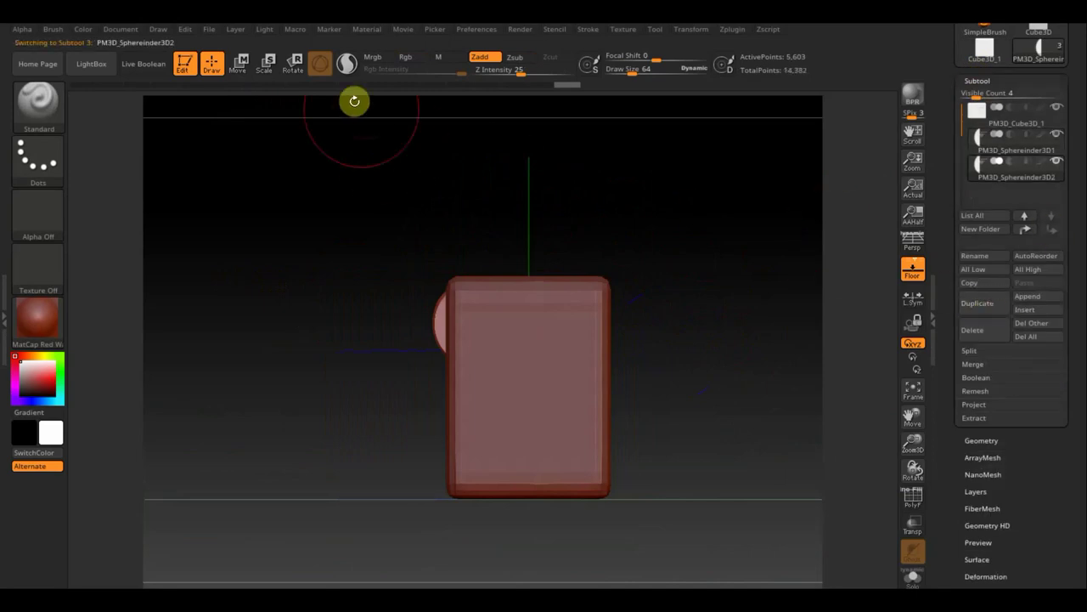
click(240, 61)
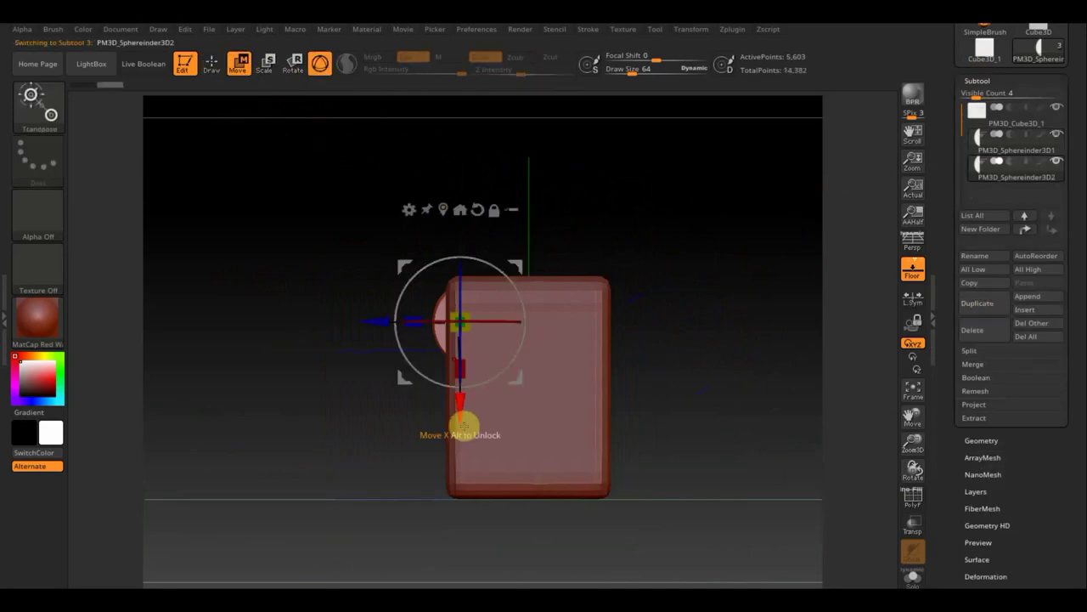
drag(463, 425, 455, 469)
Scale the copied bar taller and lower it into its final position.
drag(466, 430, 464, 469)
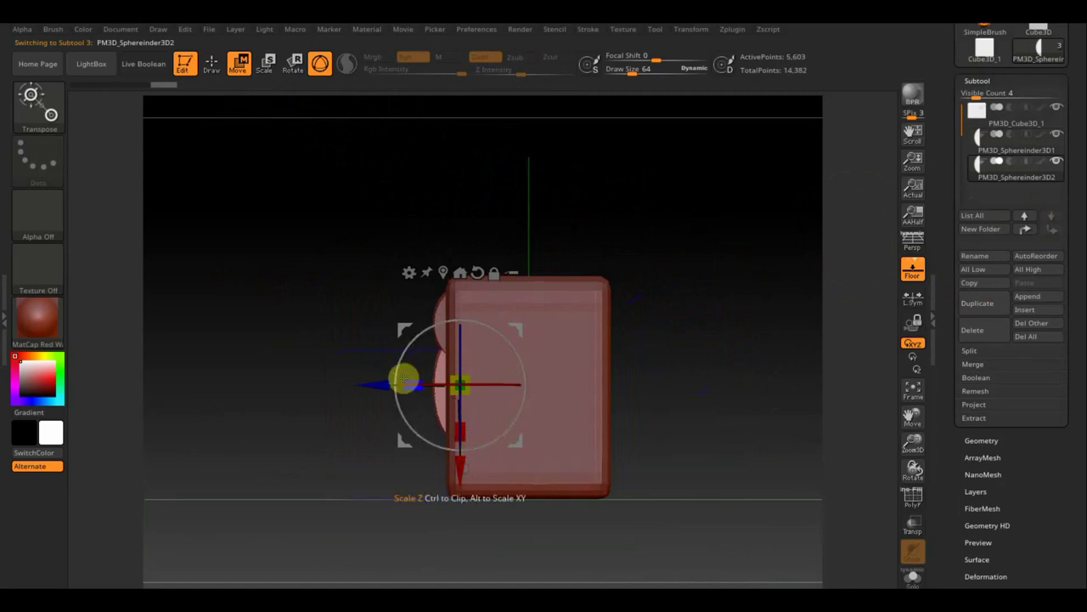
drag(401, 384, 400, 384)
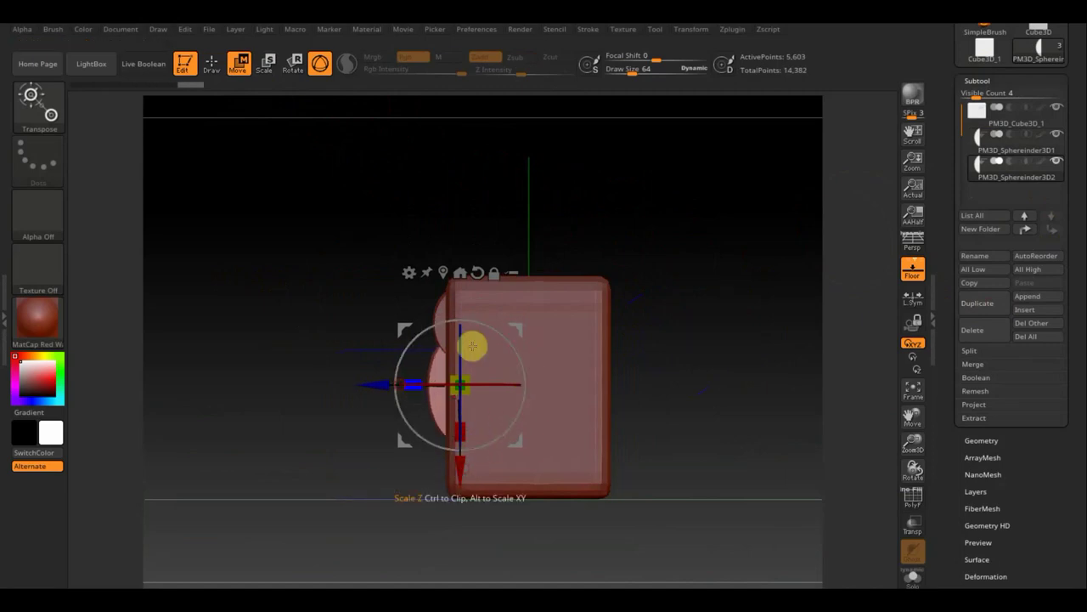
drag(465, 463, 458, 482)
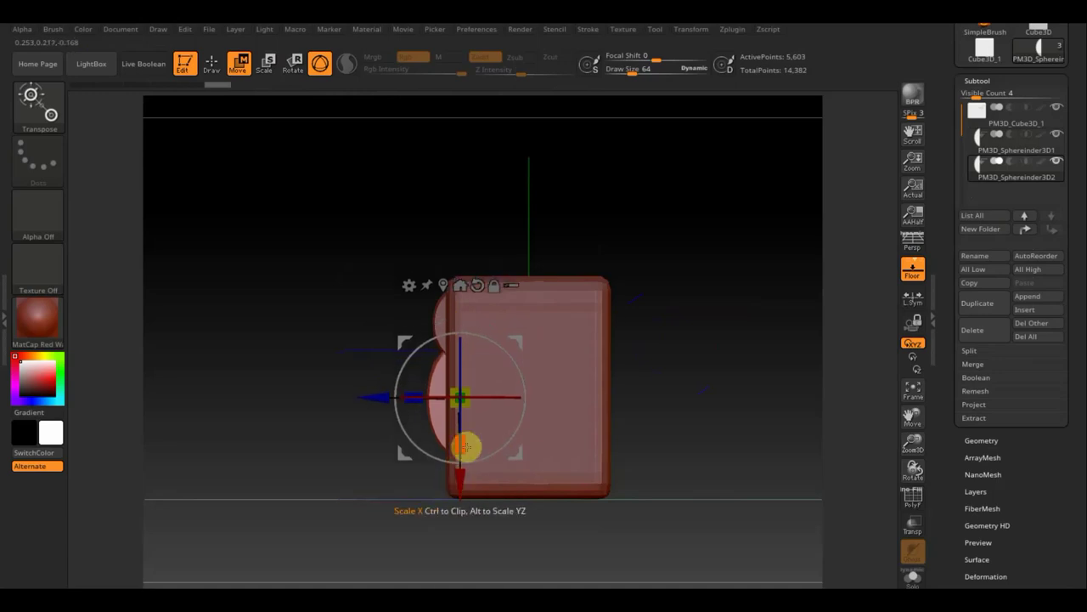
drag(467, 442, 476, 439)
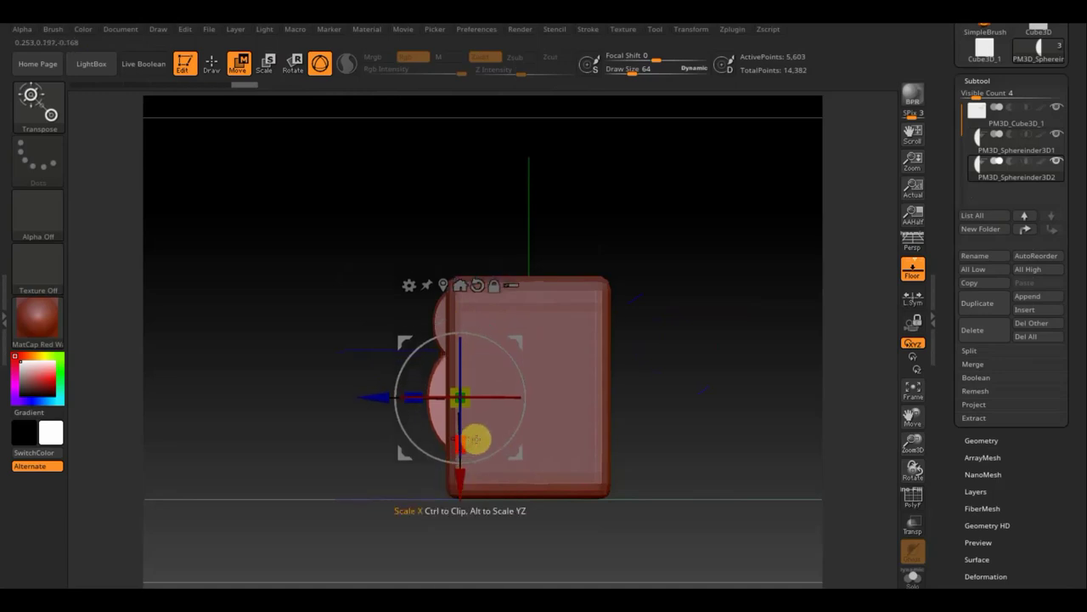
drag(611, 411, 688, 415)
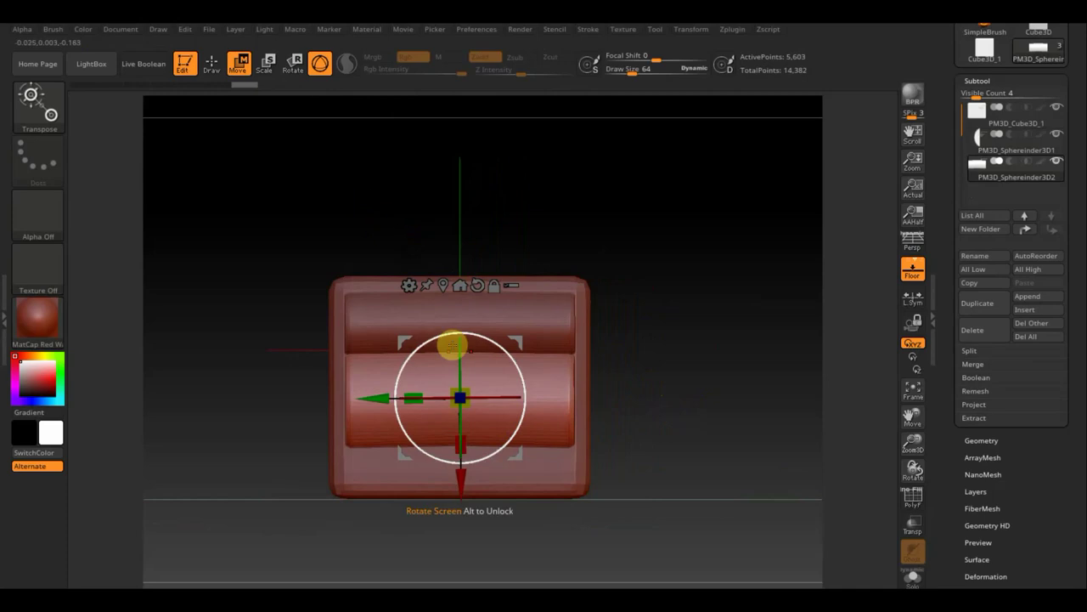
drag(456, 485, 456, 492)
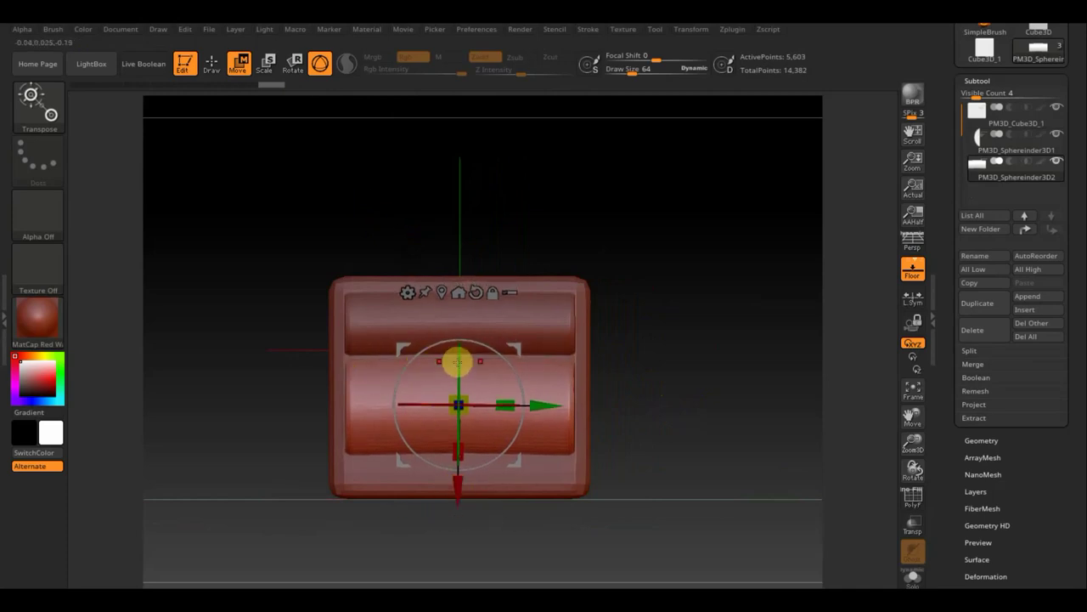
Select PM3D_Cube3D_1 and scale it taller along Y with the gizmo.
click(211, 63)
mouse_move(723, 425)
alt+mouse_down()
mouse_move(699, 351)
mouse_move(704, 318)
alt+mouse_up()
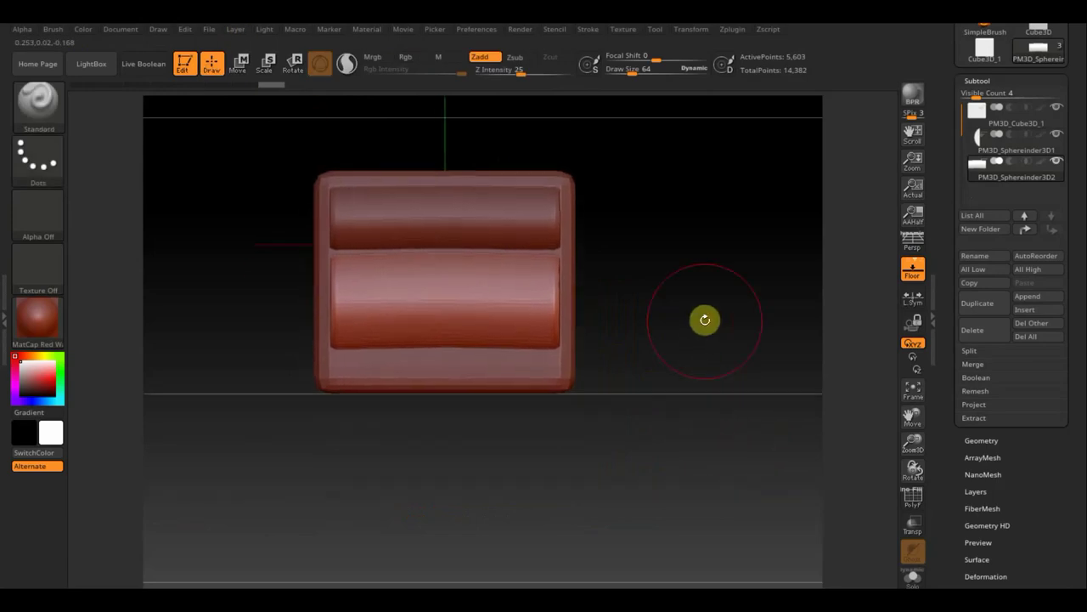
click(989, 114)
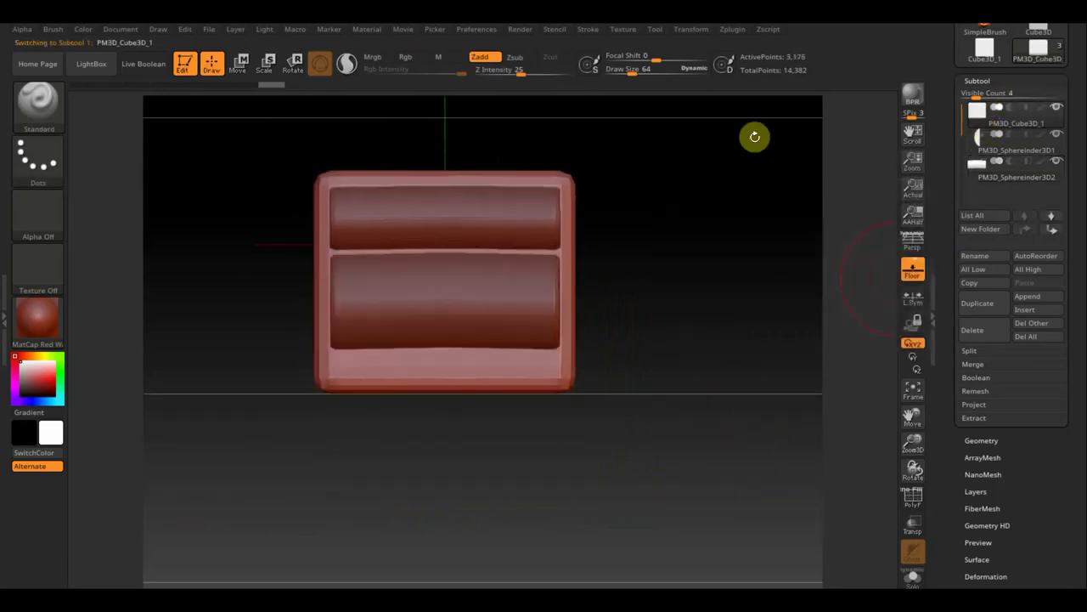
click(239, 65)
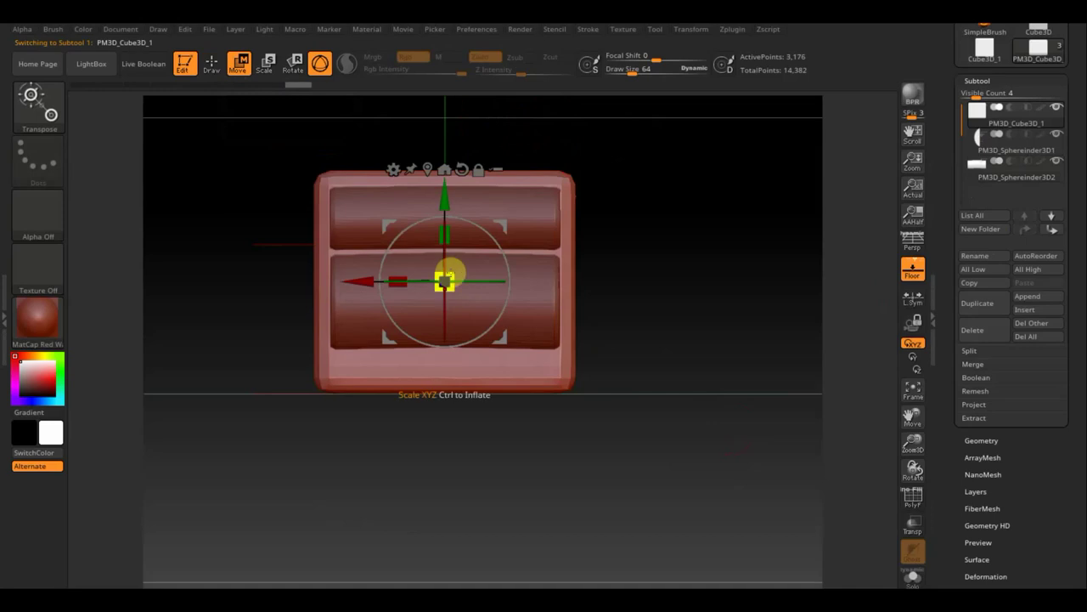
mouse_move(444, 236)
mouse_down()
mouse_move(442, 187)
mouse_move(441, 223)
mouse_up()
click(211, 65)
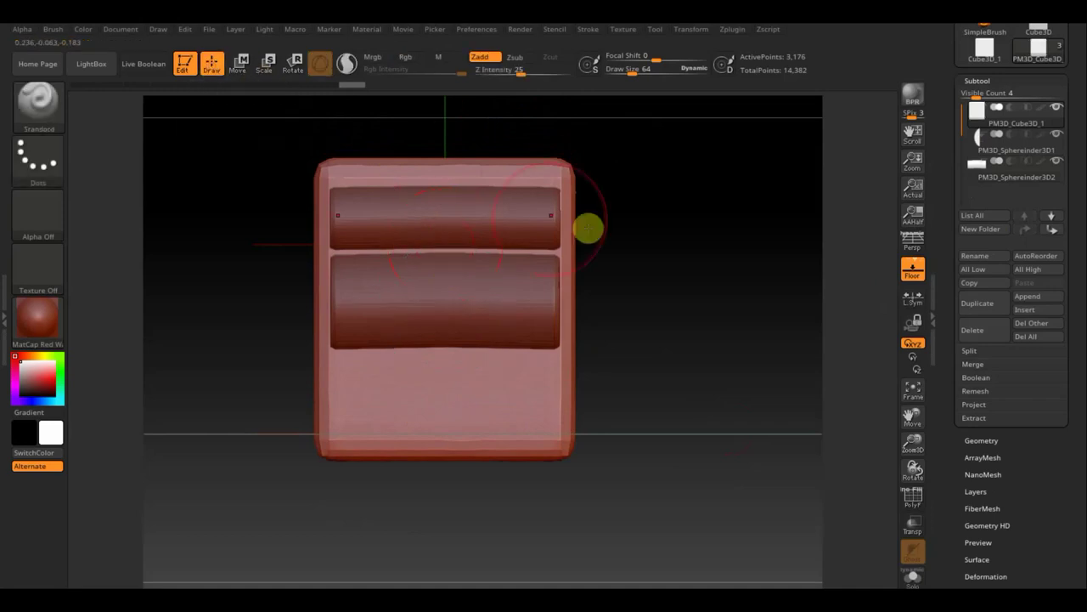
Turn to a side view and select the lower, then upper, drawer bar subtools.
mouse_move(689, 291)
mouse_down()
mouse_move(661, 288)
mouse_move(674, 303)
mouse_up()
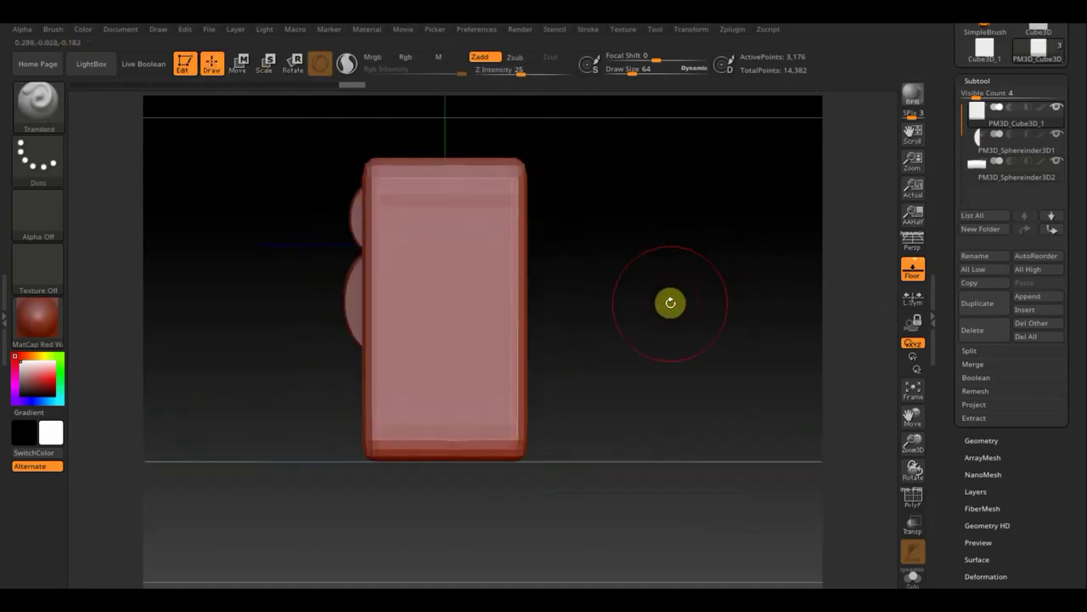
click(975, 178)
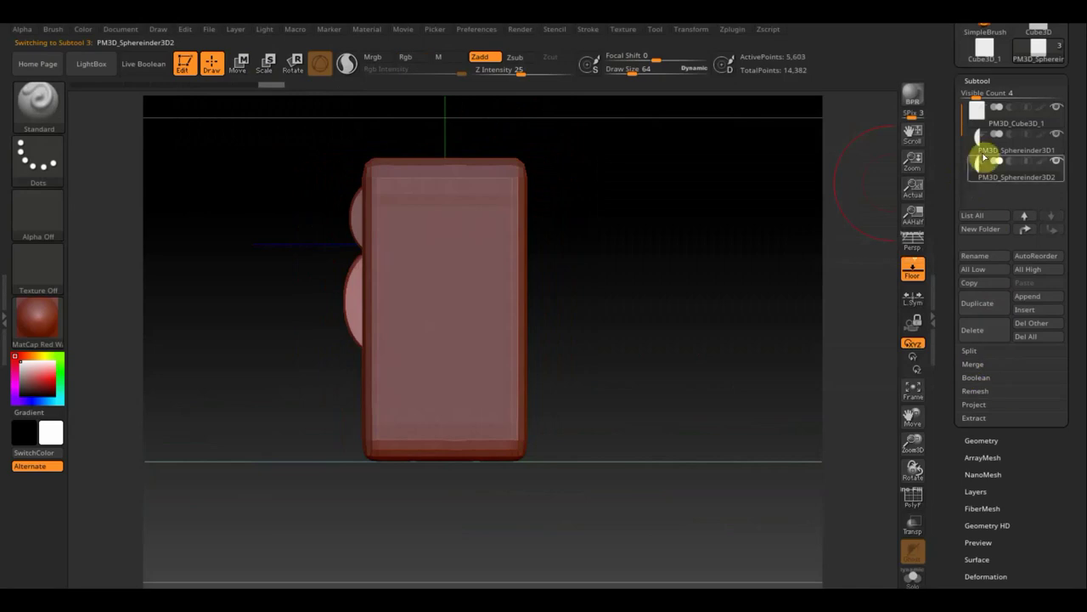
click(983, 151)
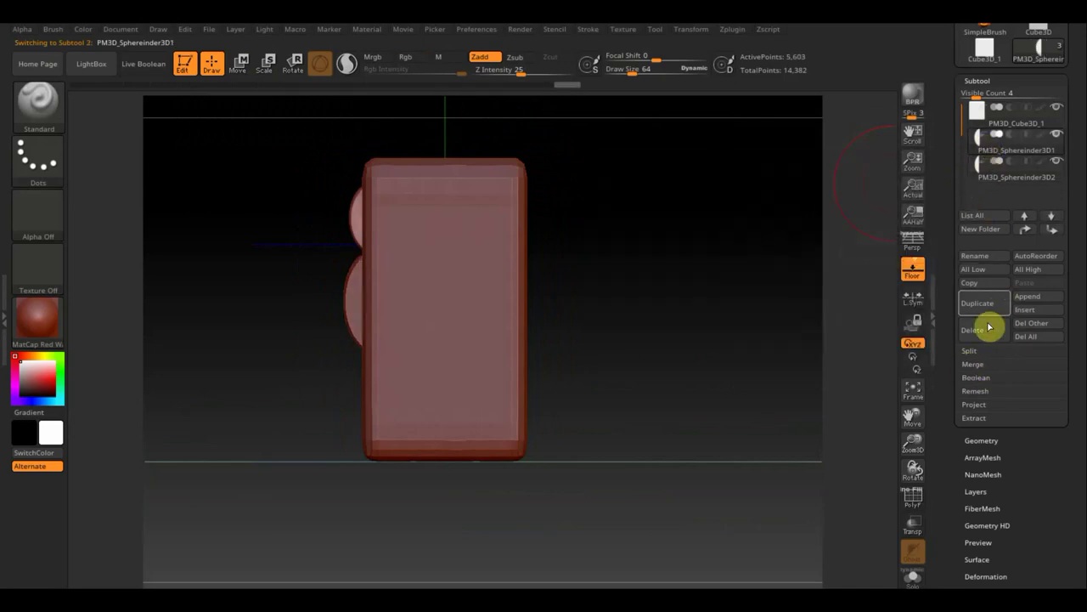
Duplicate the drawer bar subtool and select the PM3D_Sphereinder3D2_1 copy.
click(985, 304)
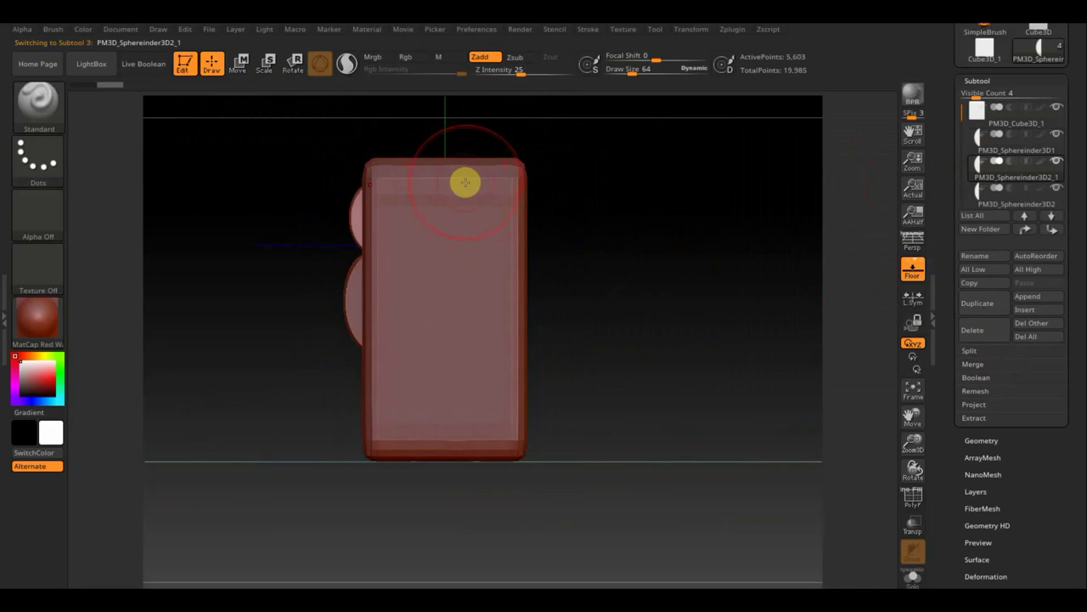
click(979, 203)
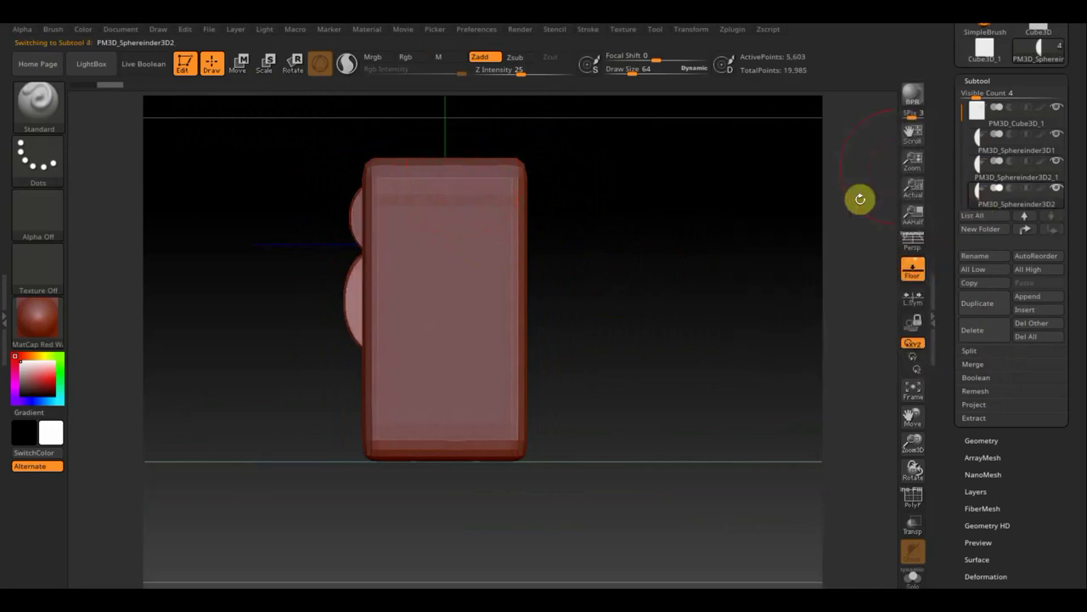
click(987, 176)
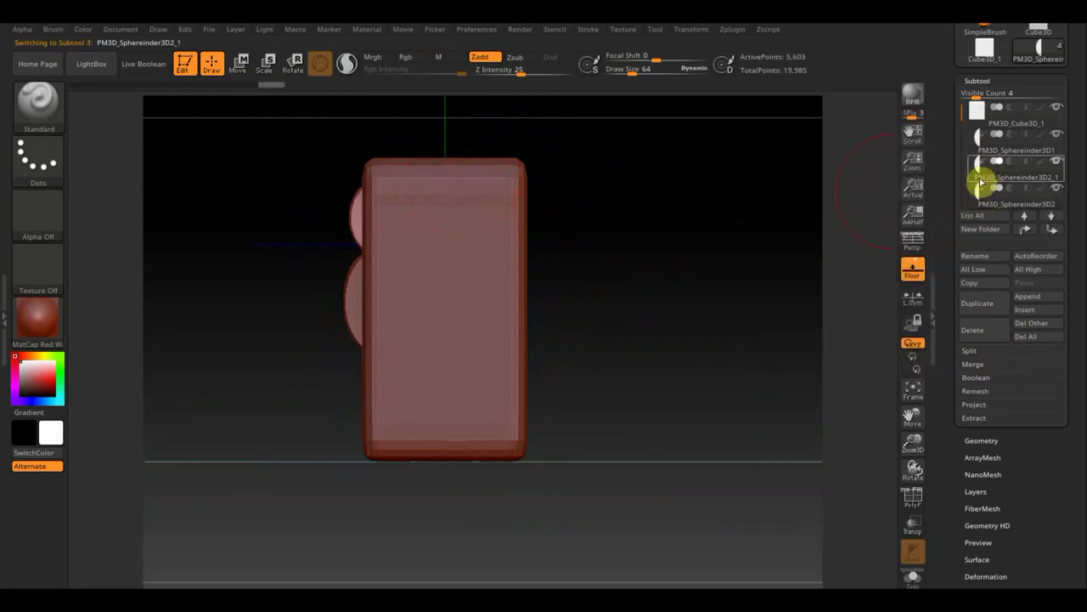
Slide the PM3D_Sphereinder3D2_1 half-sphere down to the lower left side, fine-tuning its position.
click(242, 64)
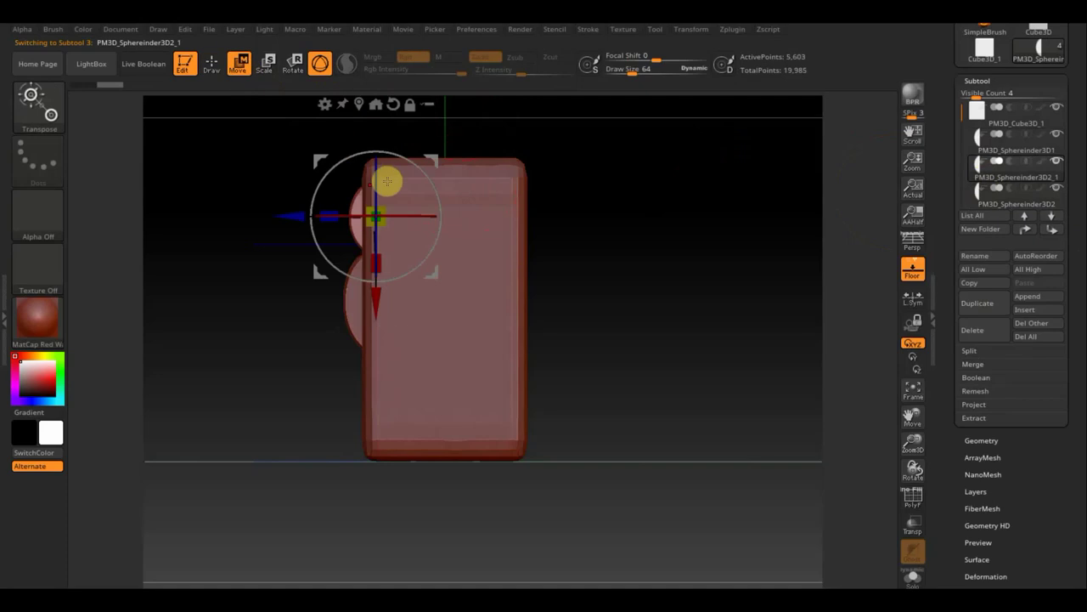
drag(377, 304, 367, 481)
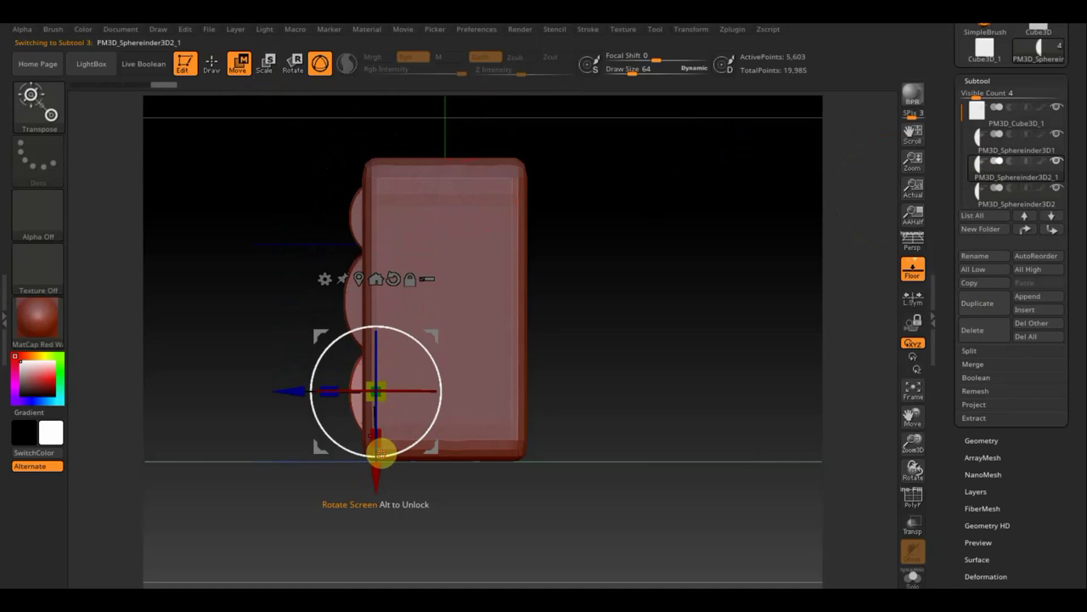
mouse_move(583, 389)
mouse_down()
mouse_move(661, 387)
mouse_move(599, 381)
mouse_up()
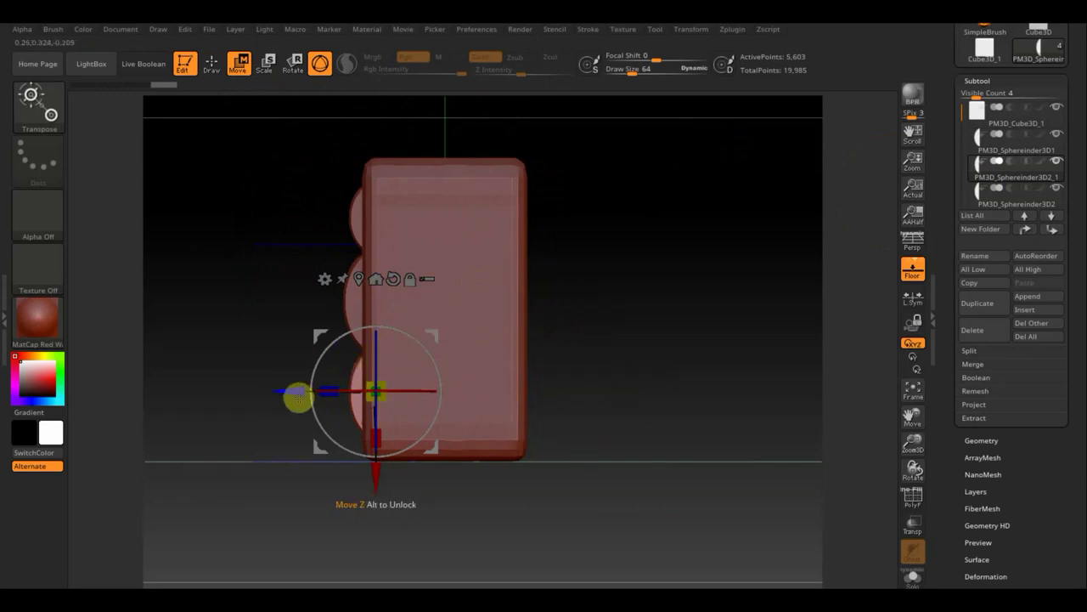
drag(296, 391, 274, 398)
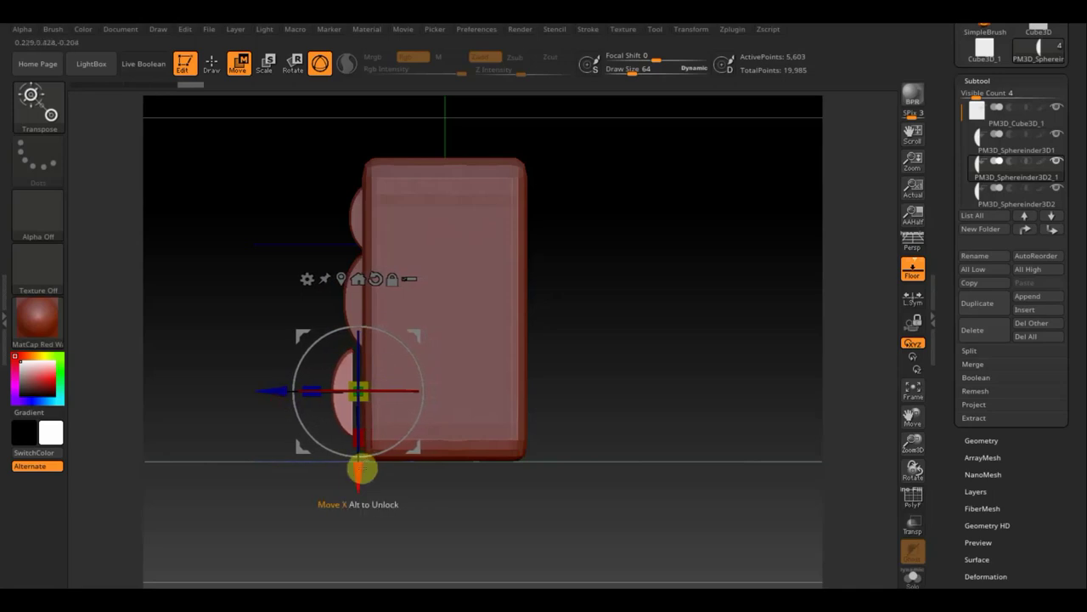
drag(360, 463, 353, 484)
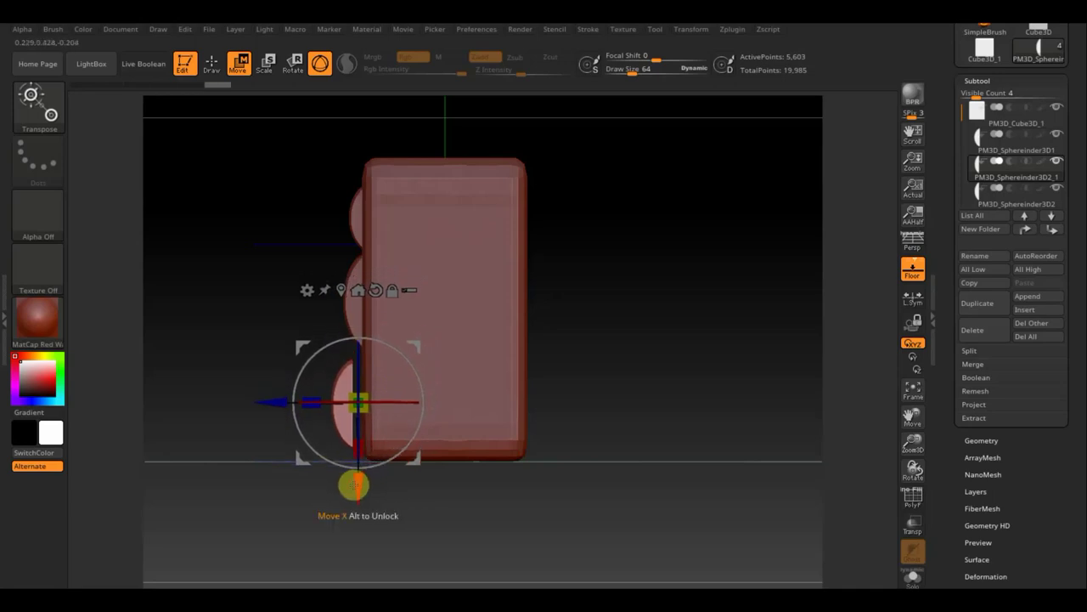
click(211, 63)
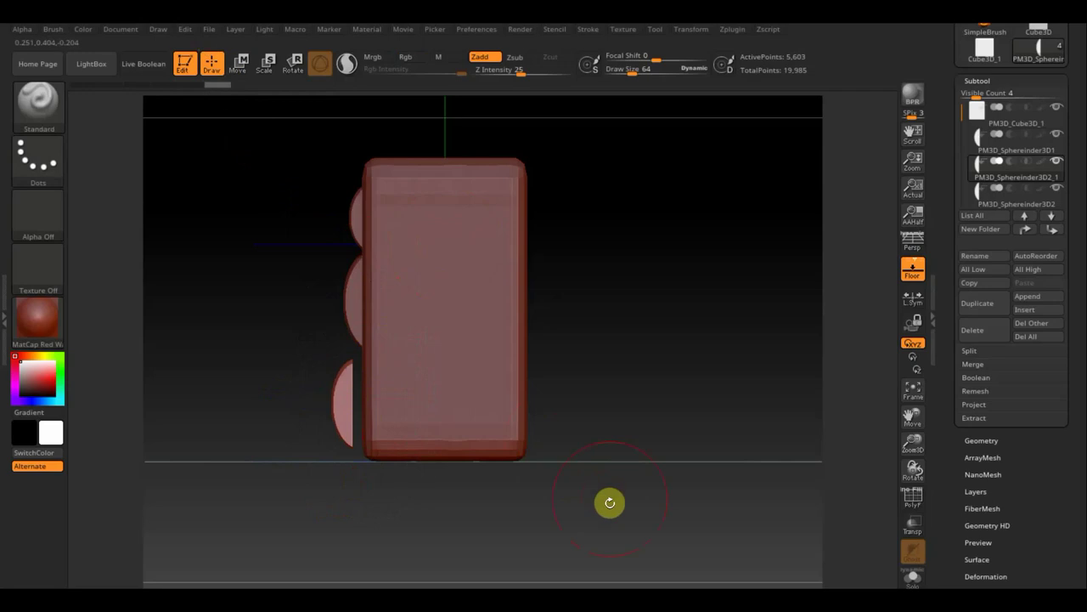
Mask the lower model and shift the bottom bump right, partly into the box's side.
ctrl+drag(613, 513, 347, 338)
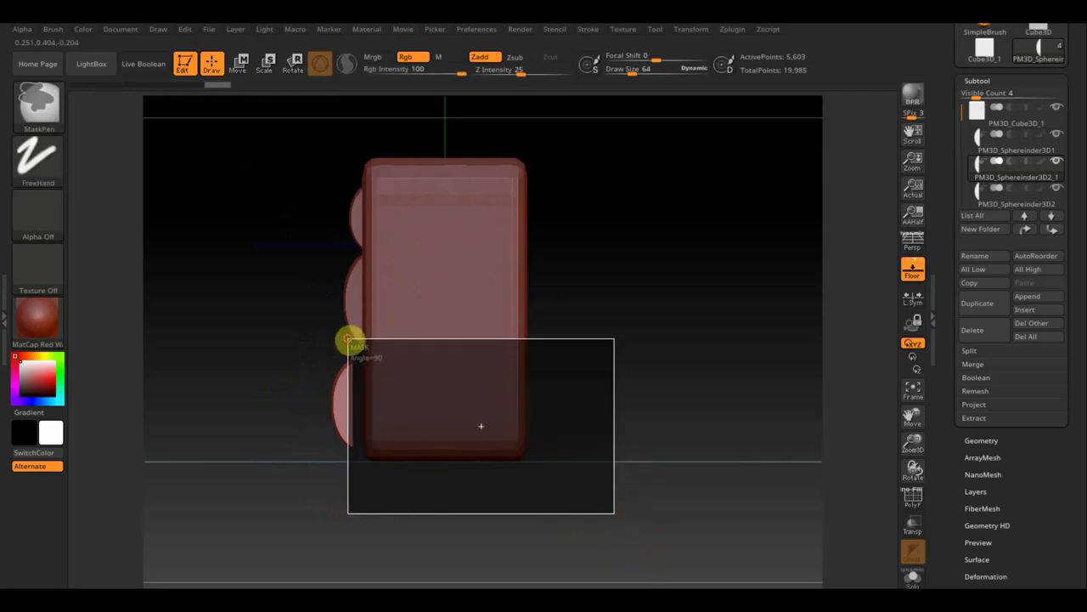
ctrl+click(673, 361)
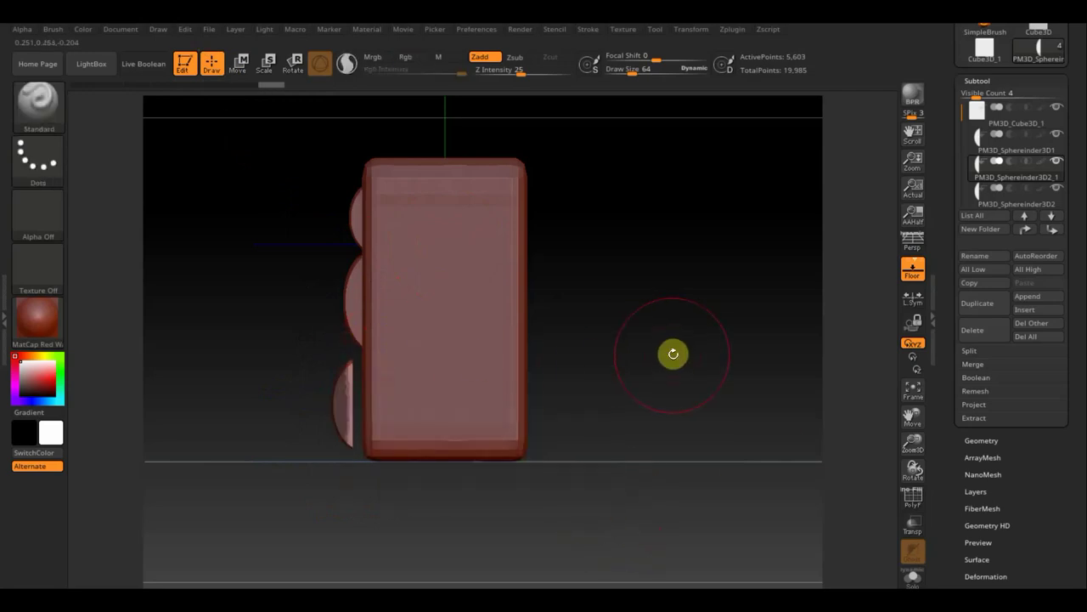
click(238, 61)
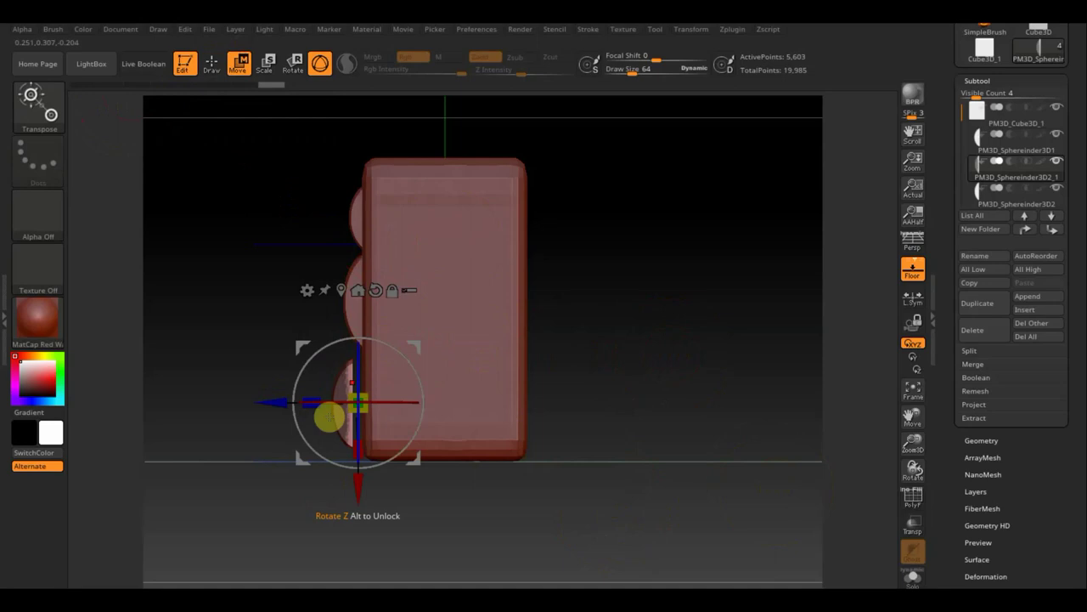
drag(280, 403, 295, 403)
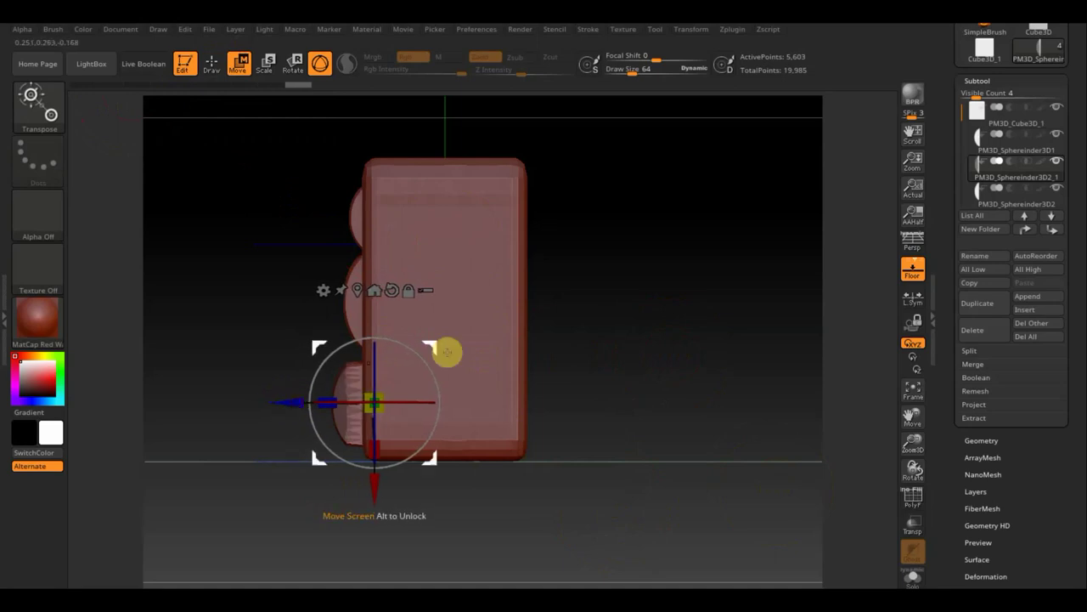
drag(375, 489, 382, 490)
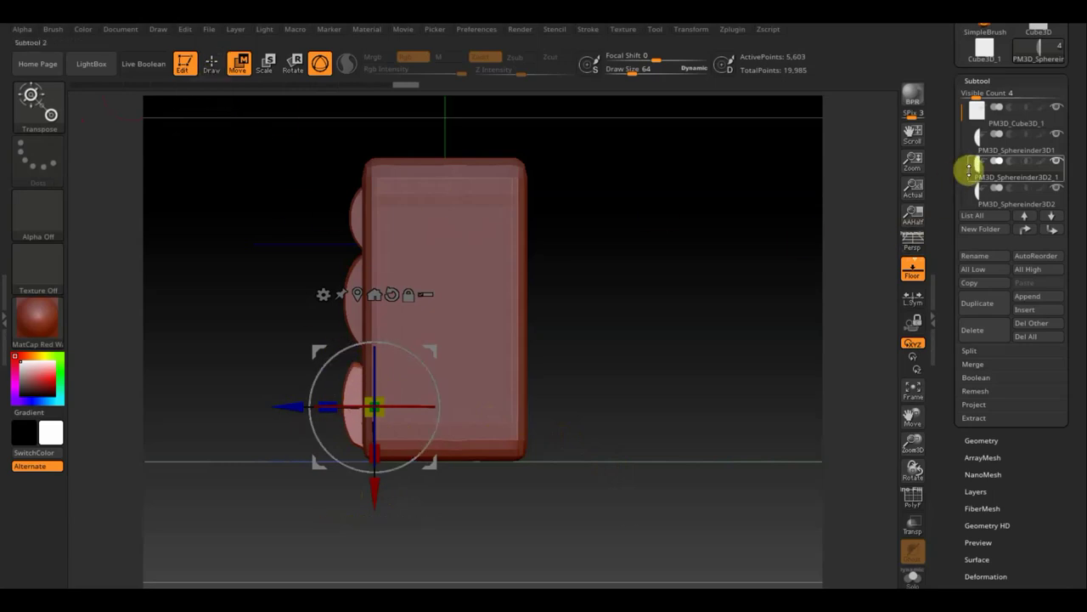
Select PM3D_Sphereinder3D2, tilt it about 18 degrees and shift it left along its depth axis.
click(979, 197)
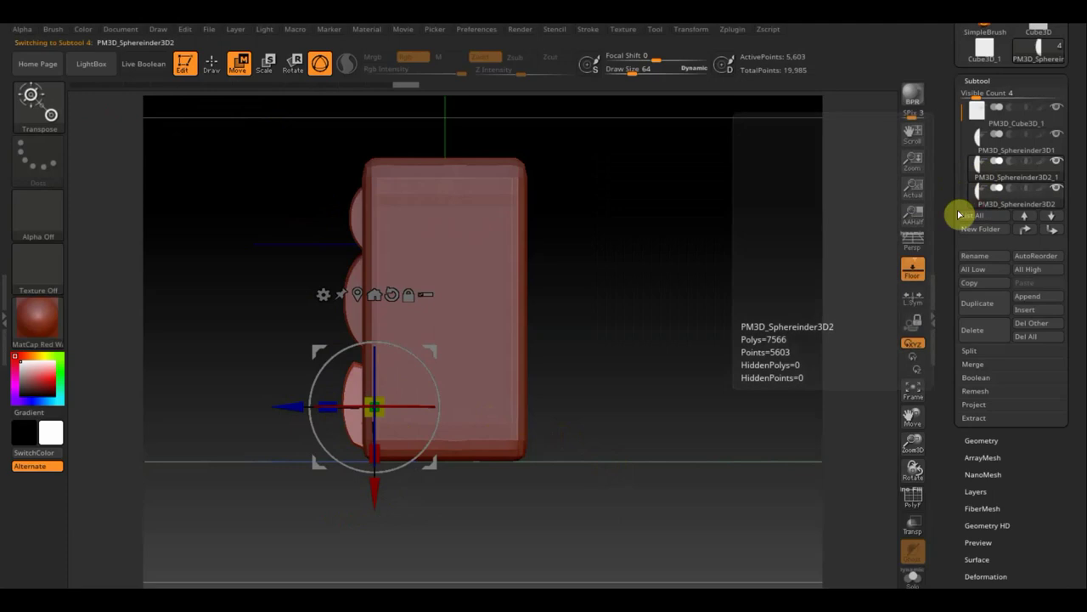
drag(433, 267, 434, 290)
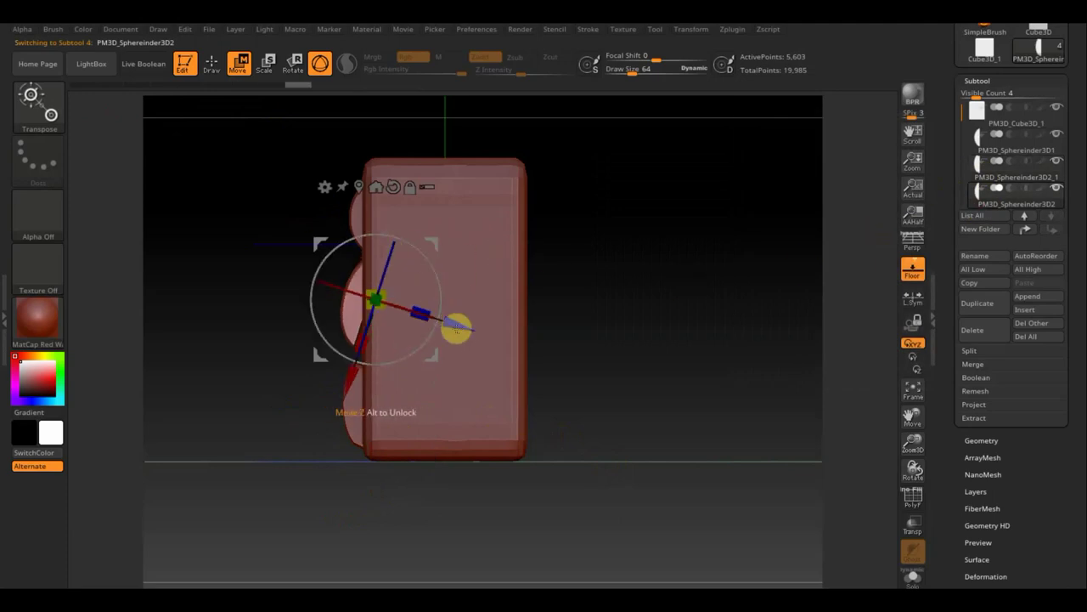
mouse_move(457, 326)
mouse_down()
mouse_move(429, 292)
mouse_move(450, 272)
mouse_up()
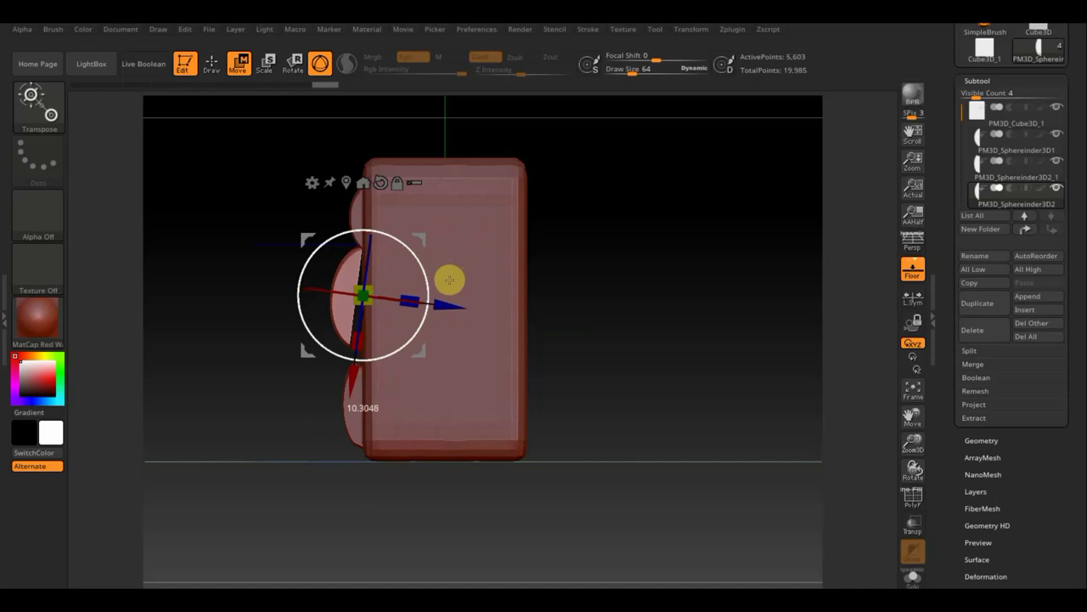
drag(450, 281, 460, 310)
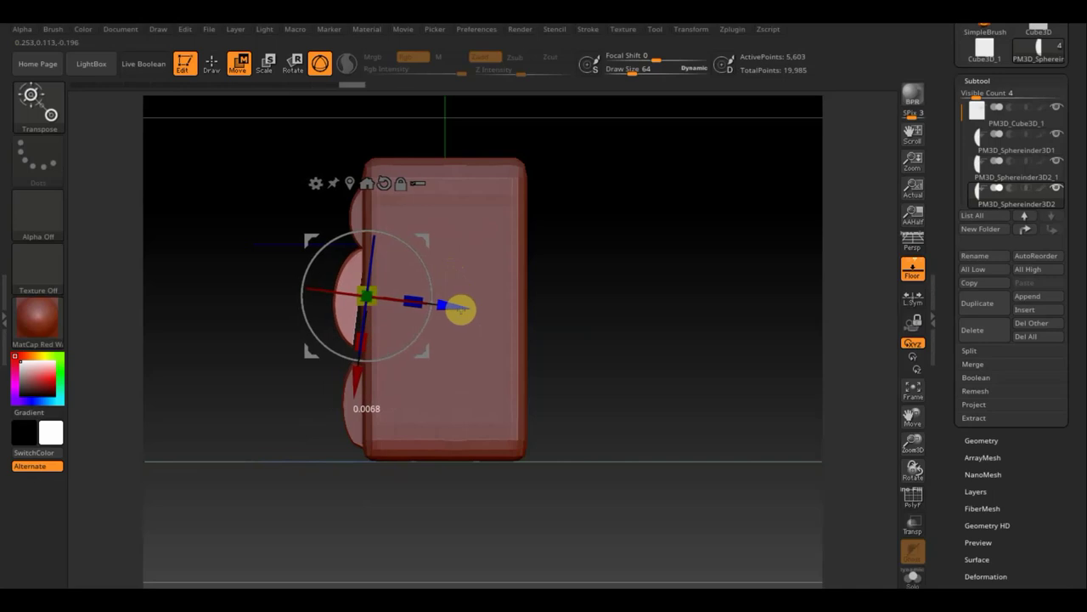
Mask the lower-right region of the model with a rectangle, redrawing the mask once.
click(224, 70)
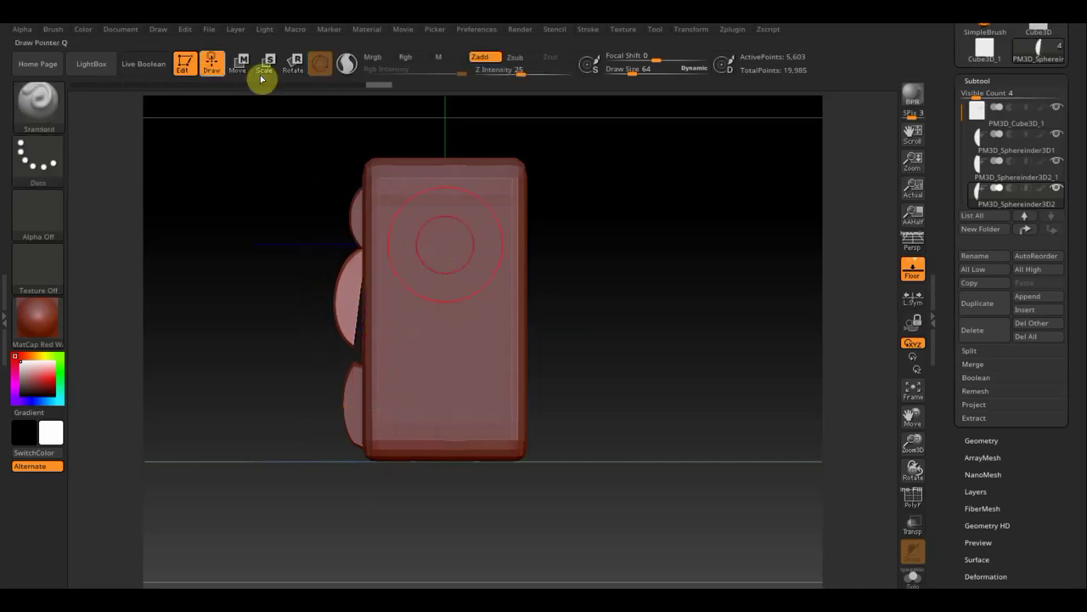
ctrl+drag(628, 518, 354, 234)
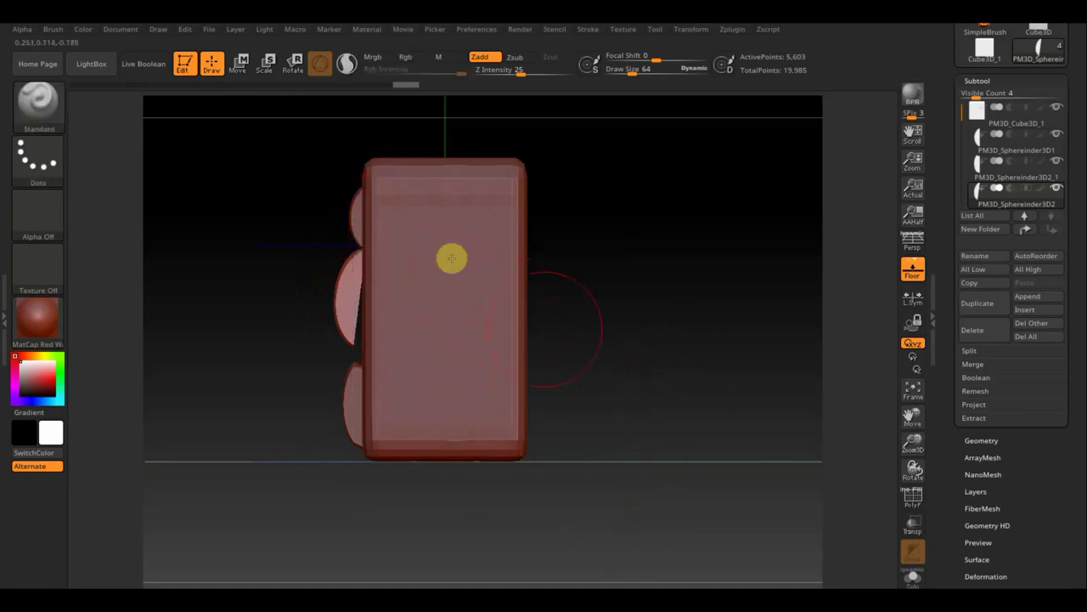
click(239, 63)
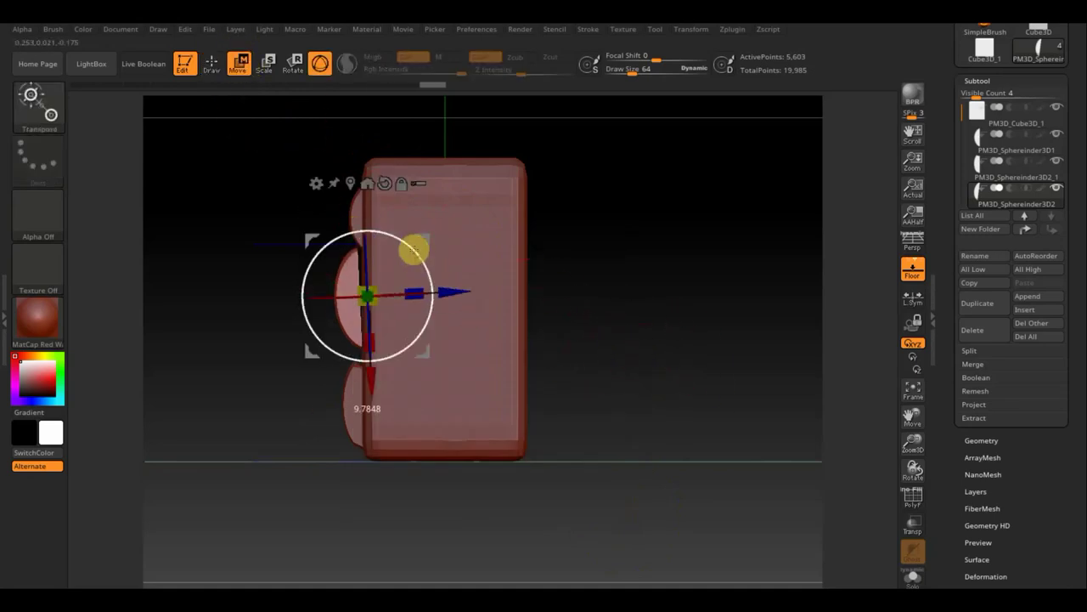
click(212, 63)
ctrl+drag(631, 510, 354, 232)
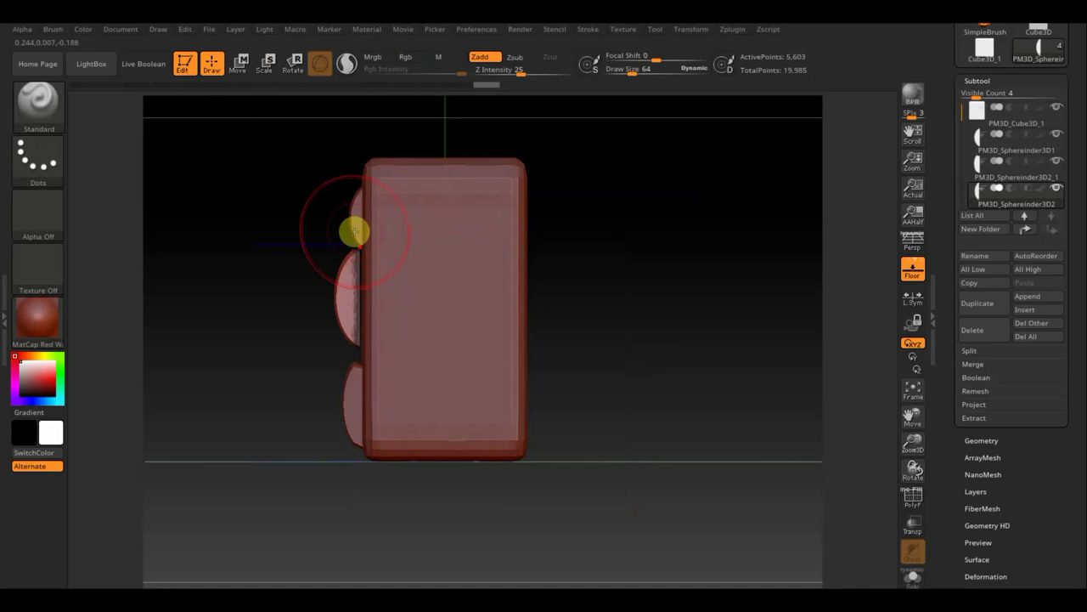
Move the unmasked side piece right along its depth axis and straighten its rotation.
click(239, 63)
mouse_move(414, 294)
mouse_down()
mouse_move(444, 295)
mouse_move(425, 295)
mouse_up()
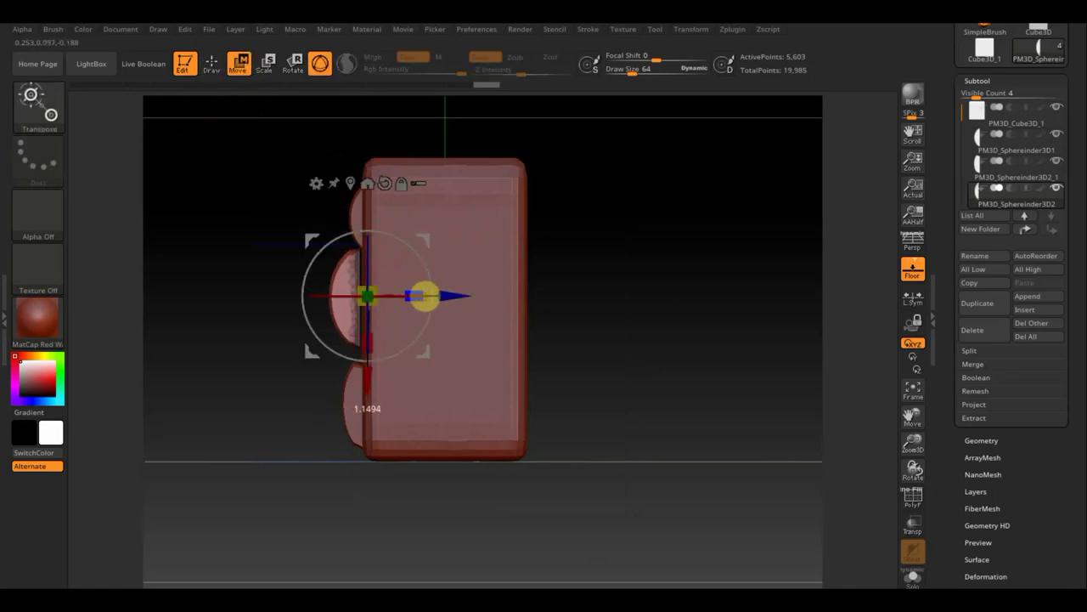
key(ctrl)
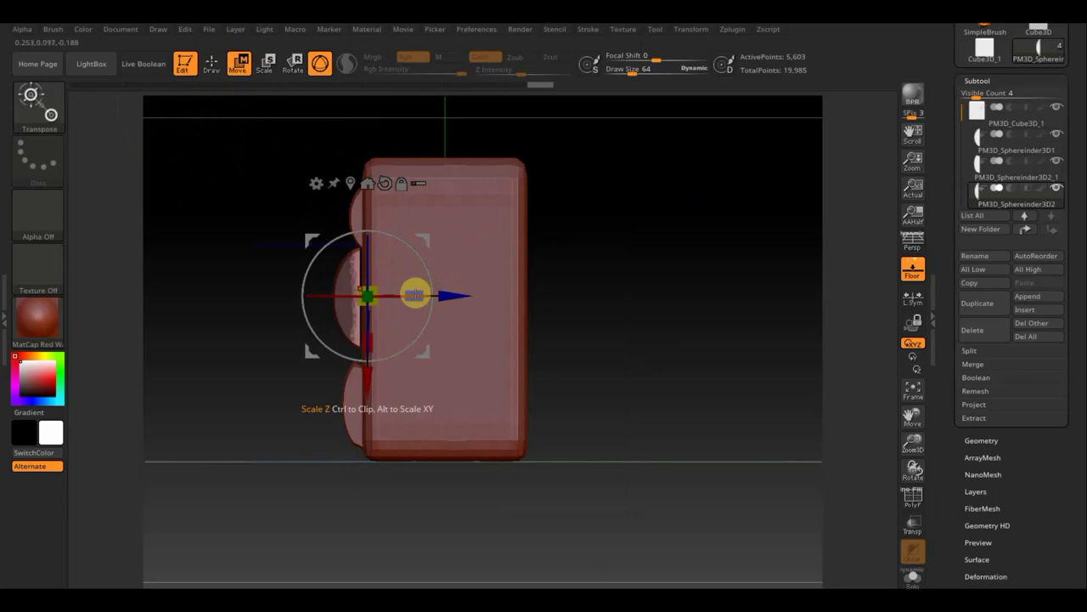
drag(445, 292, 463, 296)
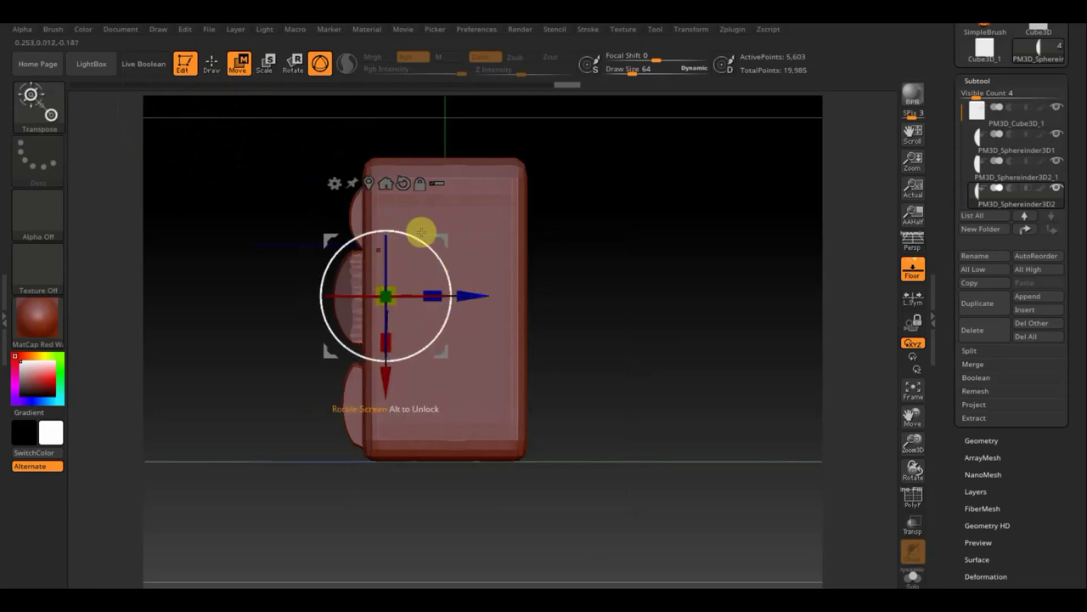
key(ctrl)
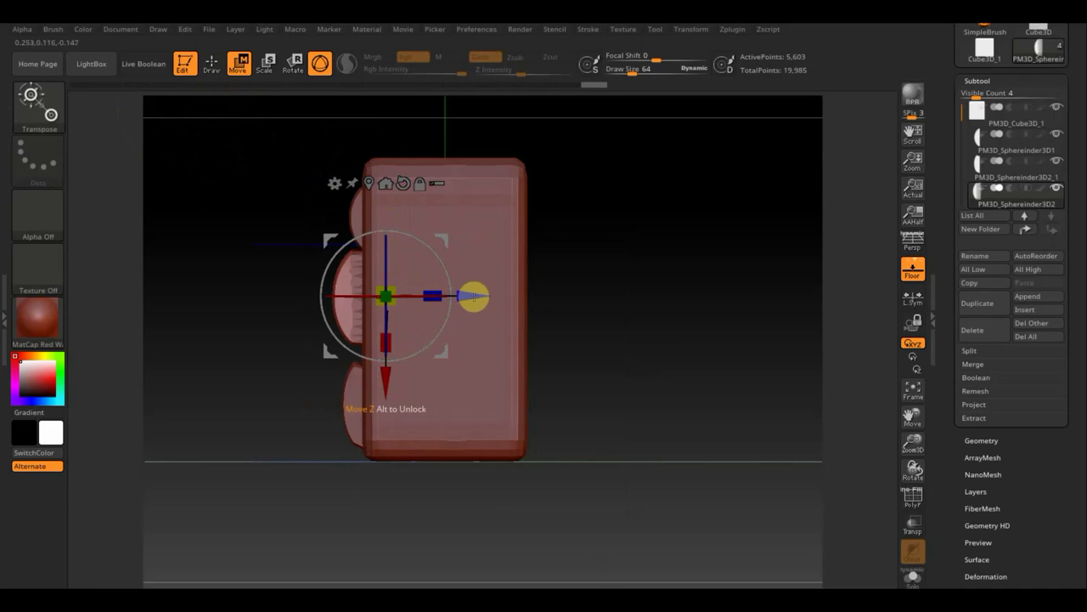
drag(449, 277, 449, 283)
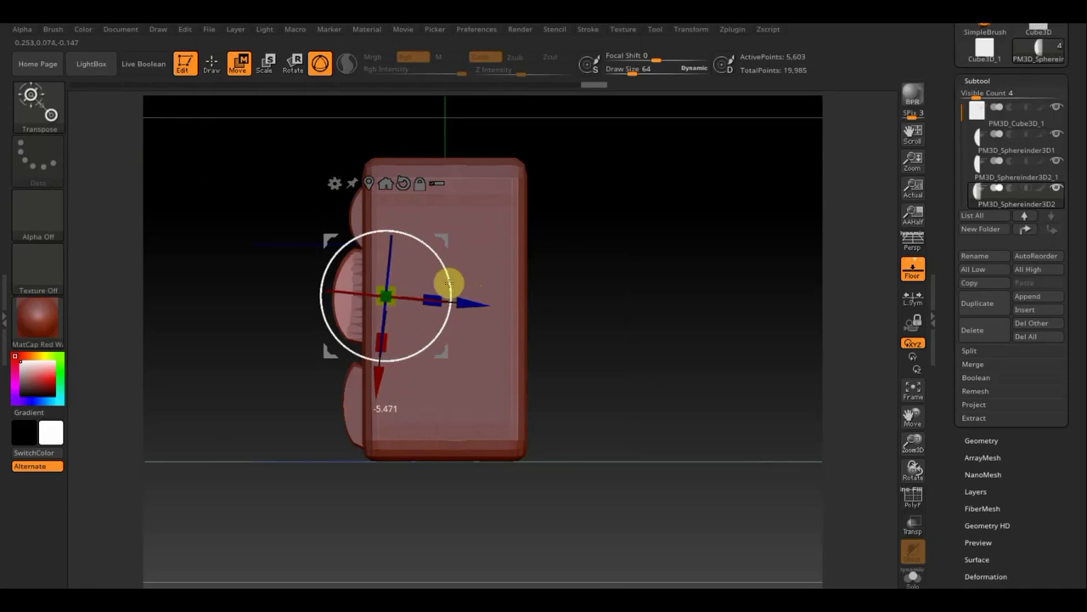
drag(447, 235, 438, 242)
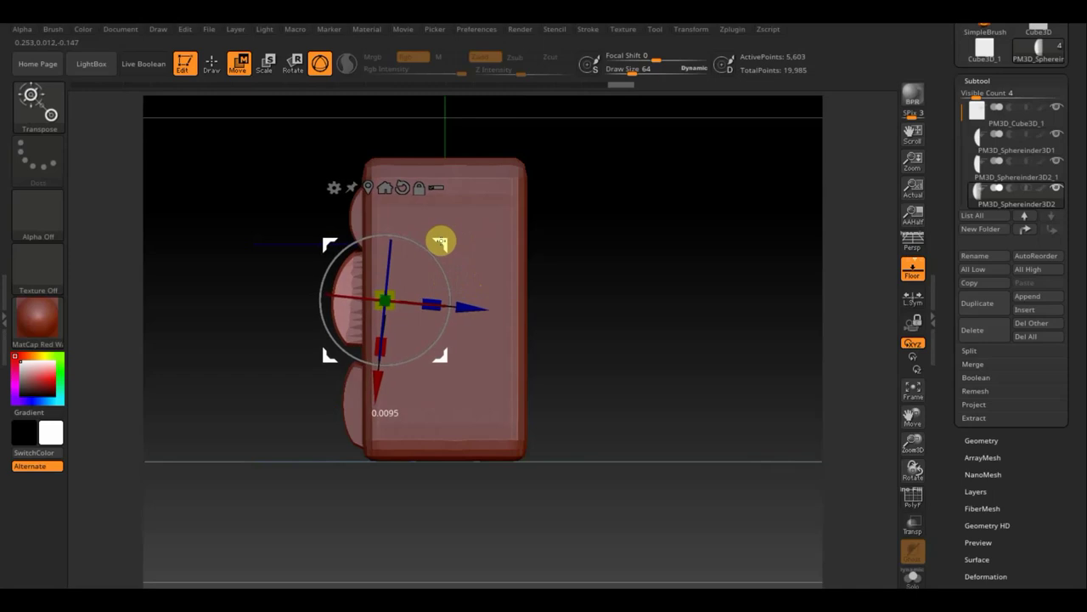
click(213, 68)
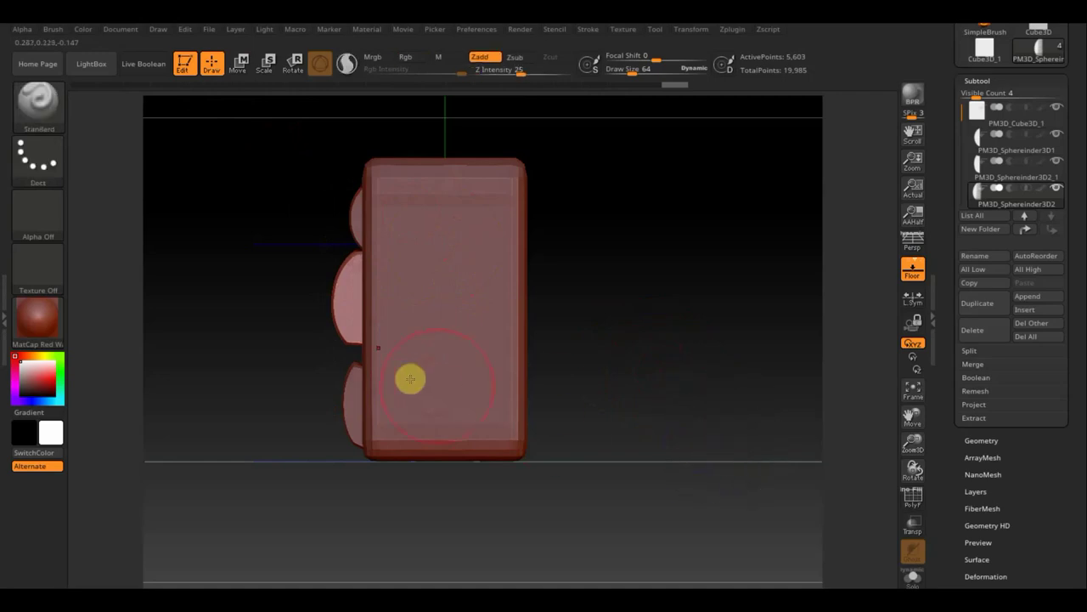
Trim the lower-right mesh region and shift the side pieces slightly right and down.
ctrl+shift+drag(673, 461, 357, 236)
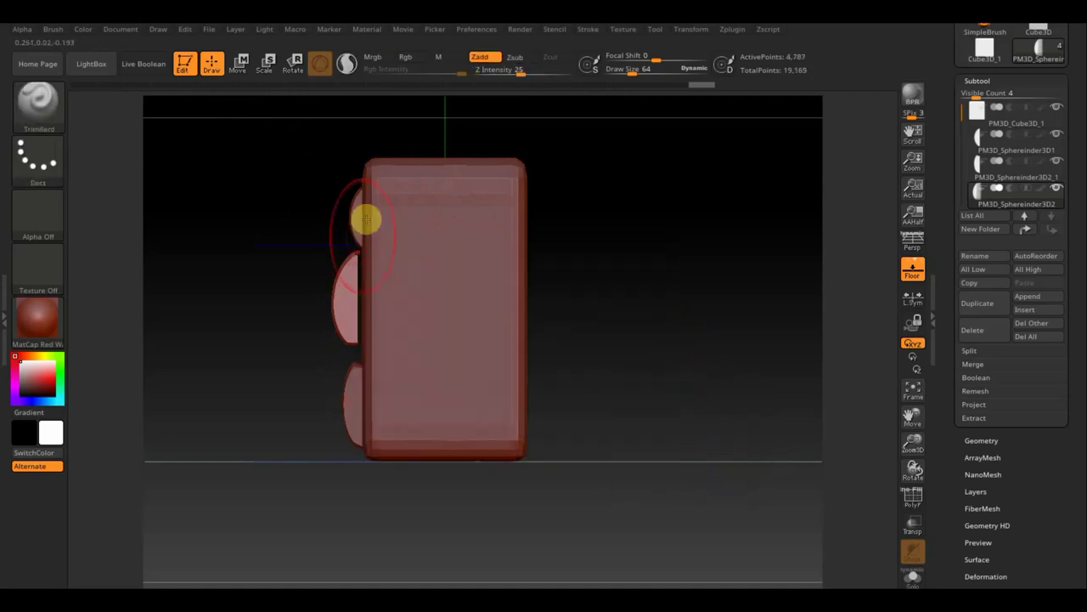
click(240, 63)
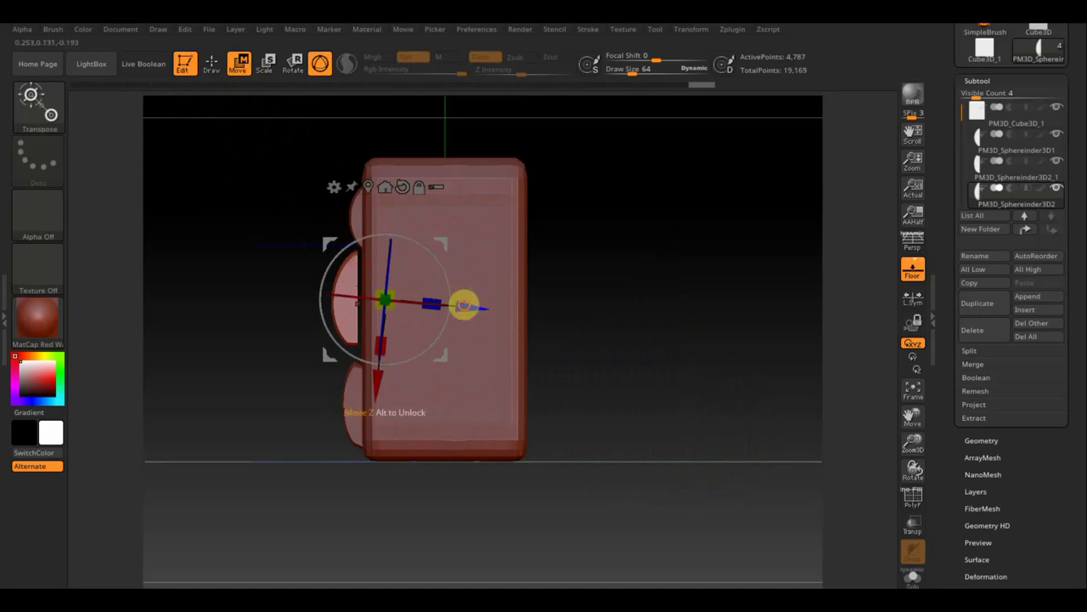
drag(461, 304, 471, 307)
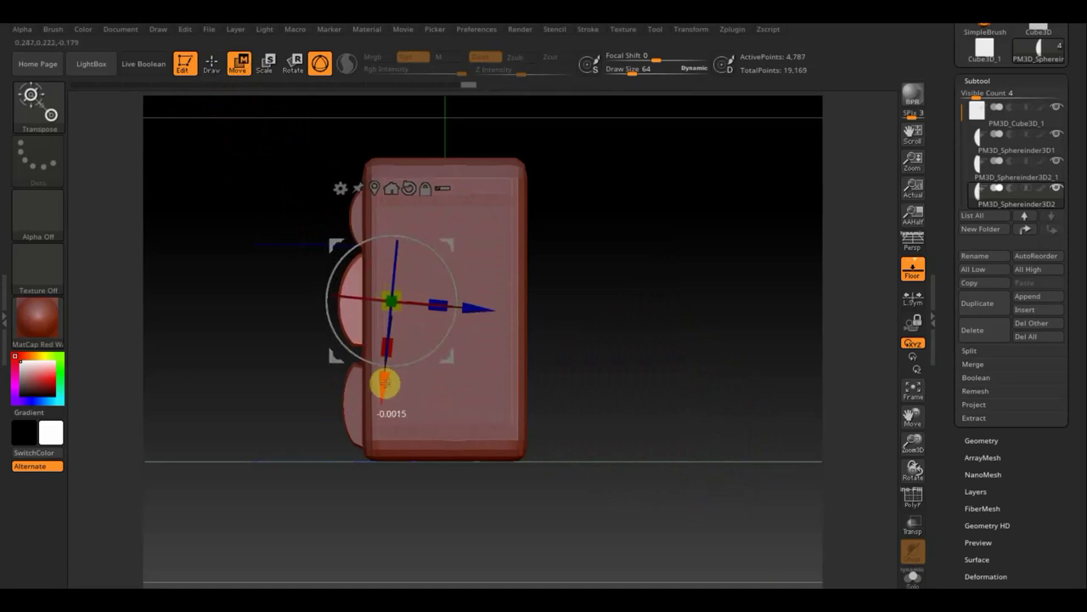
drag(385, 384, 385, 391)
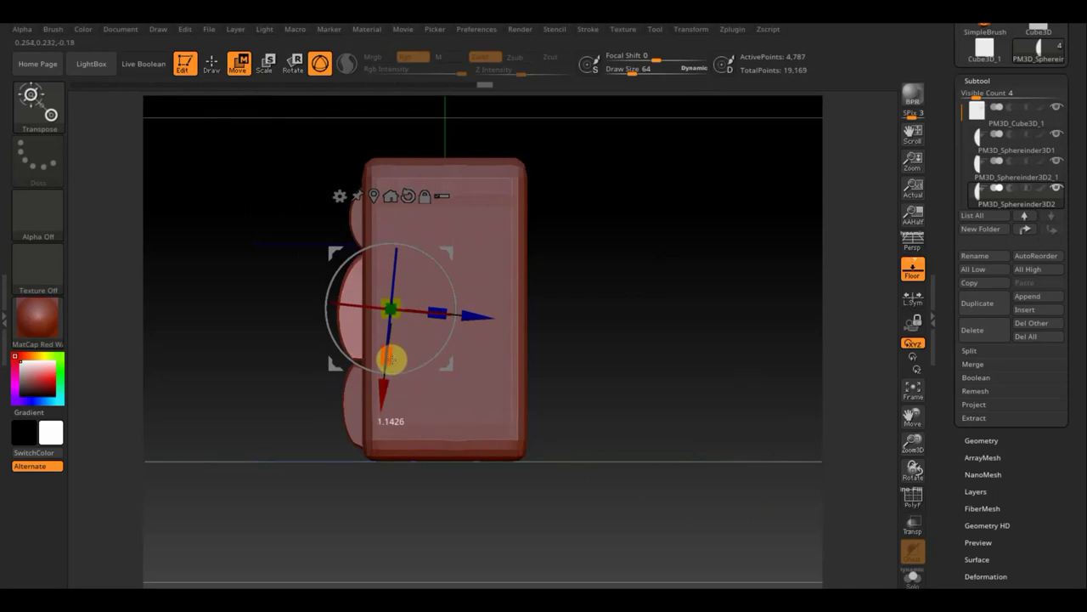
drag(592, 376, 648, 364)
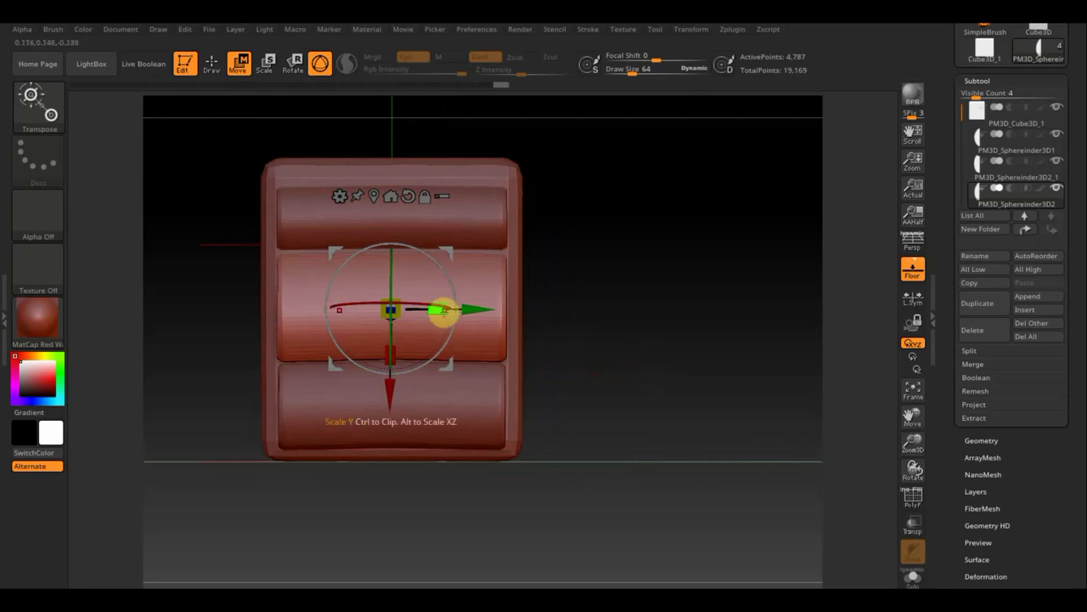
Widen the middle drawer bar, then narrow the bottom cylinder and slide it left.
drag(440, 309, 440, 310)
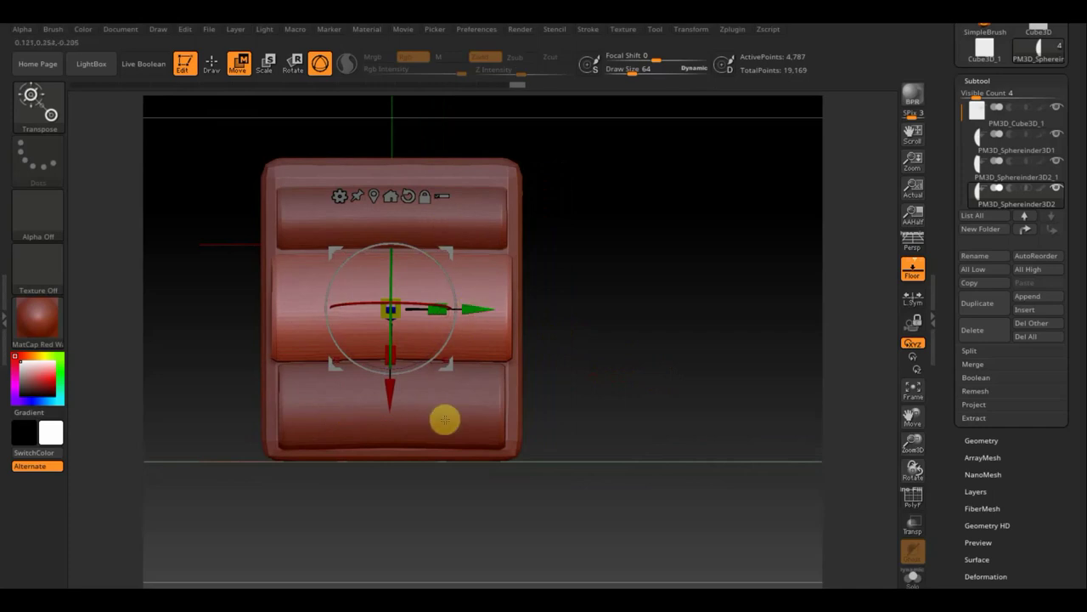
click(211, 63)
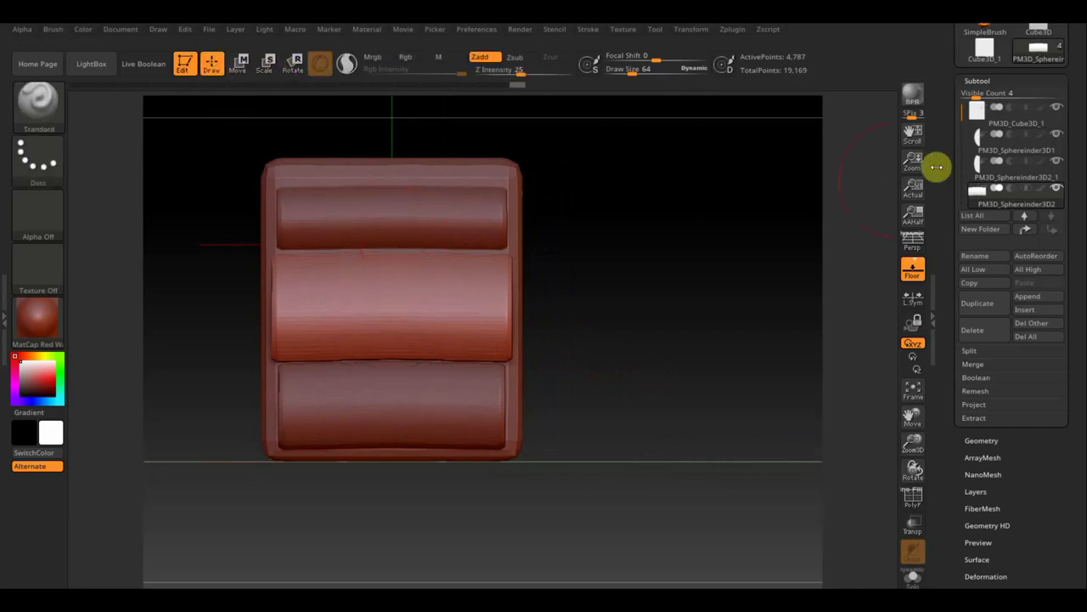
mouse_move(991, 144)
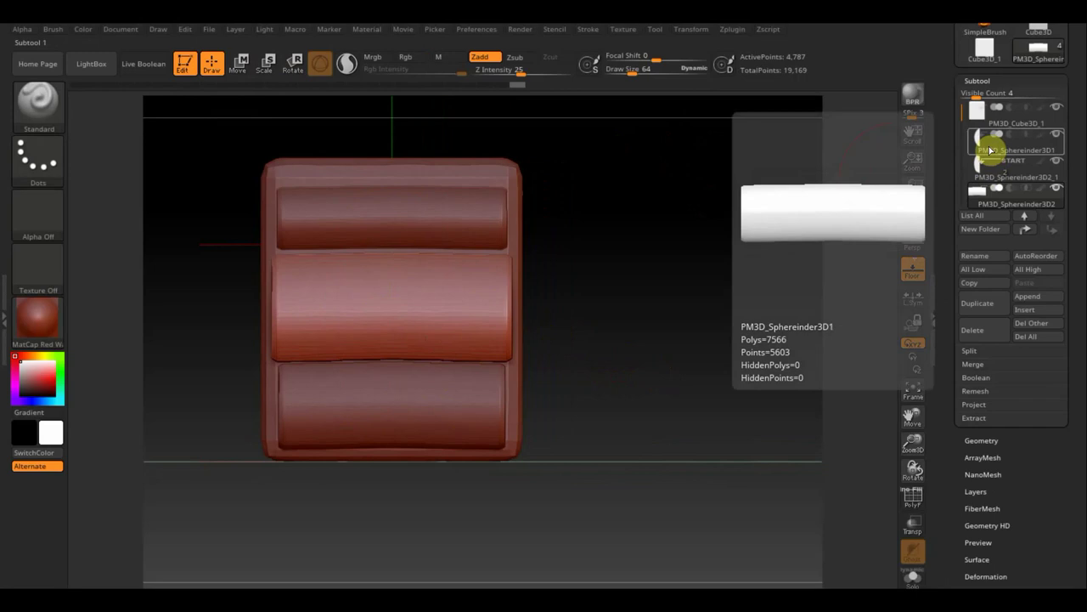
click(988, 170)
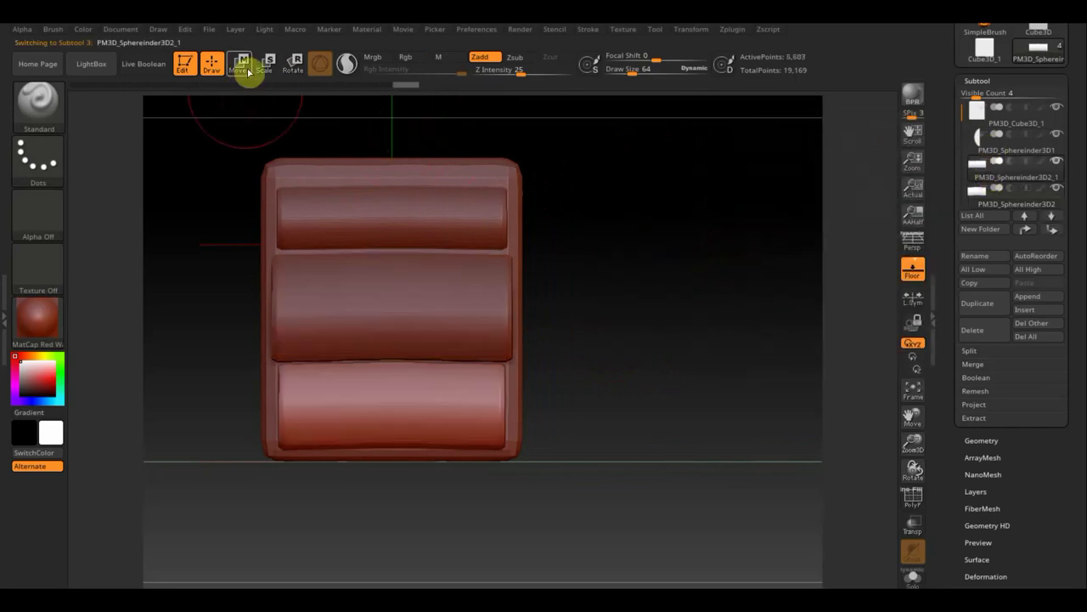
click(245, 68)
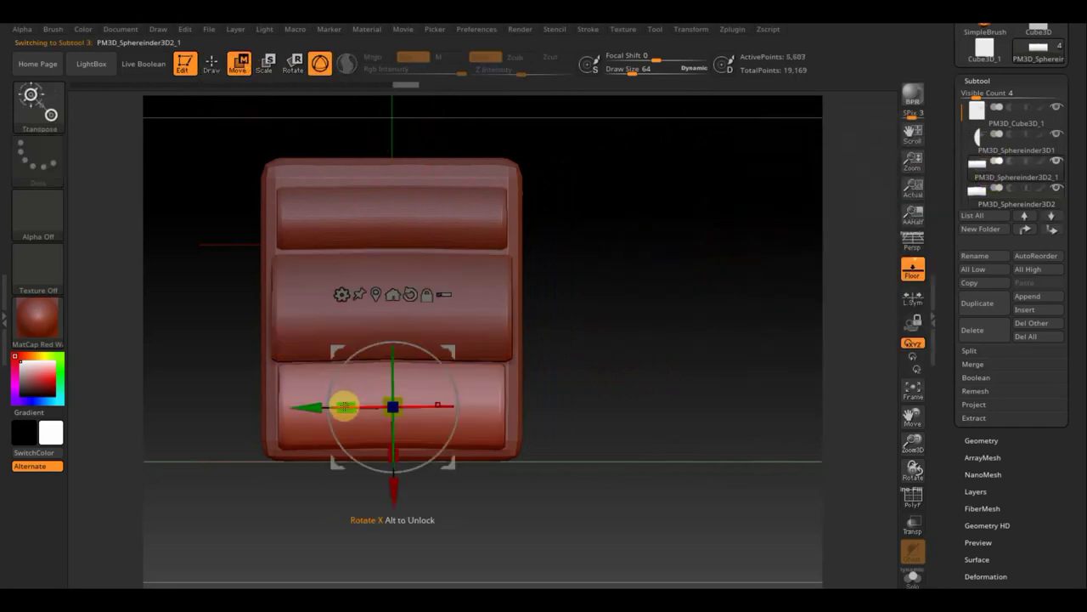
drag(346, 404, 390, 417)
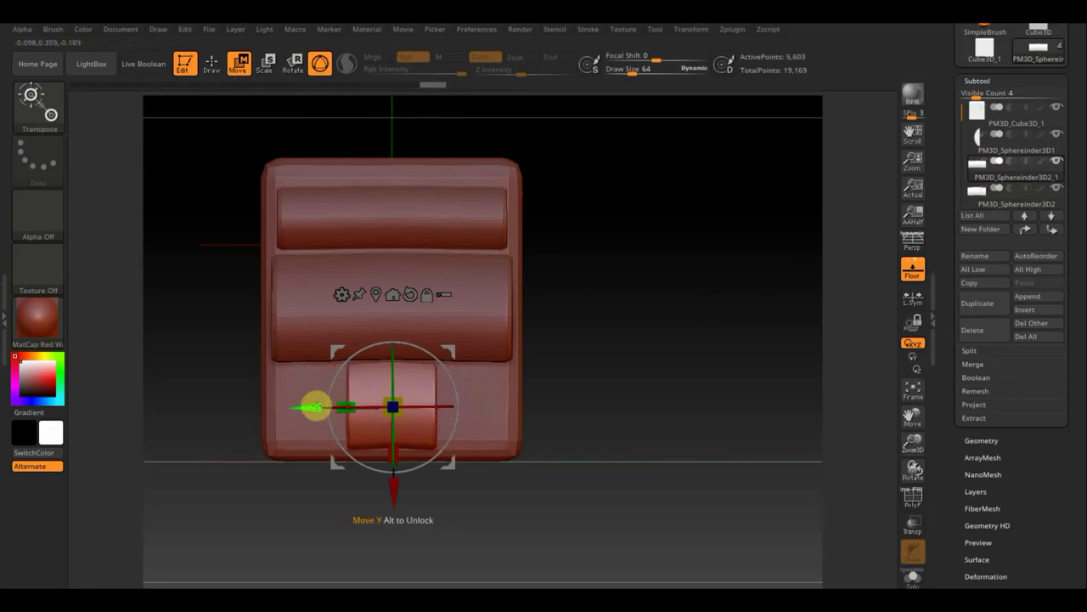
mouse_move(311, 406)
mouse_down()
mouse_move(284, 405)
mouse_move(325, 419)
mouse_move(322, 407)
mouse_up()
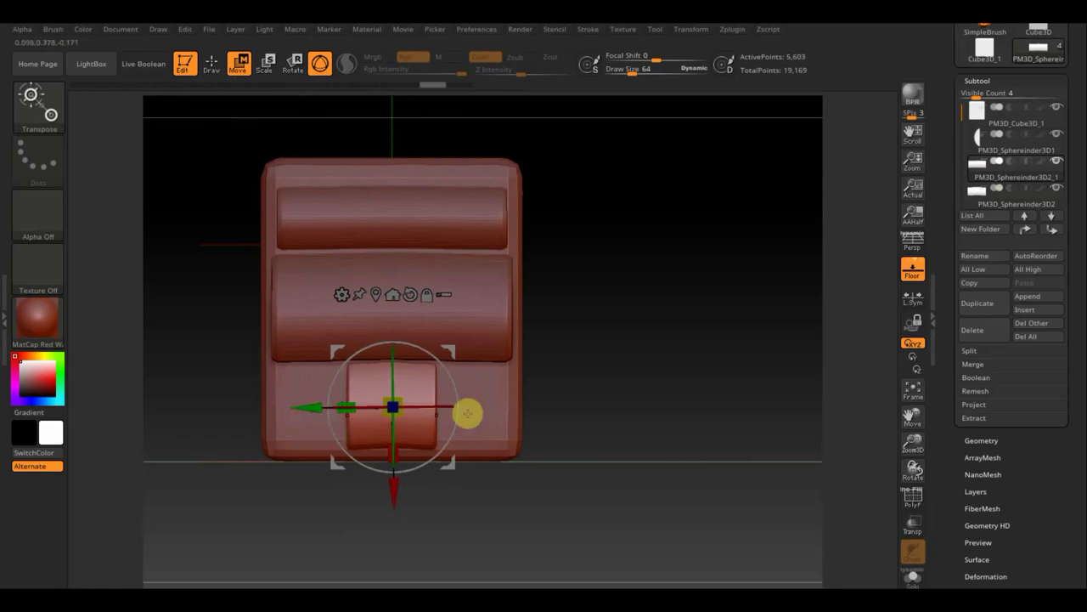
drag(393, 491, 392, 487)
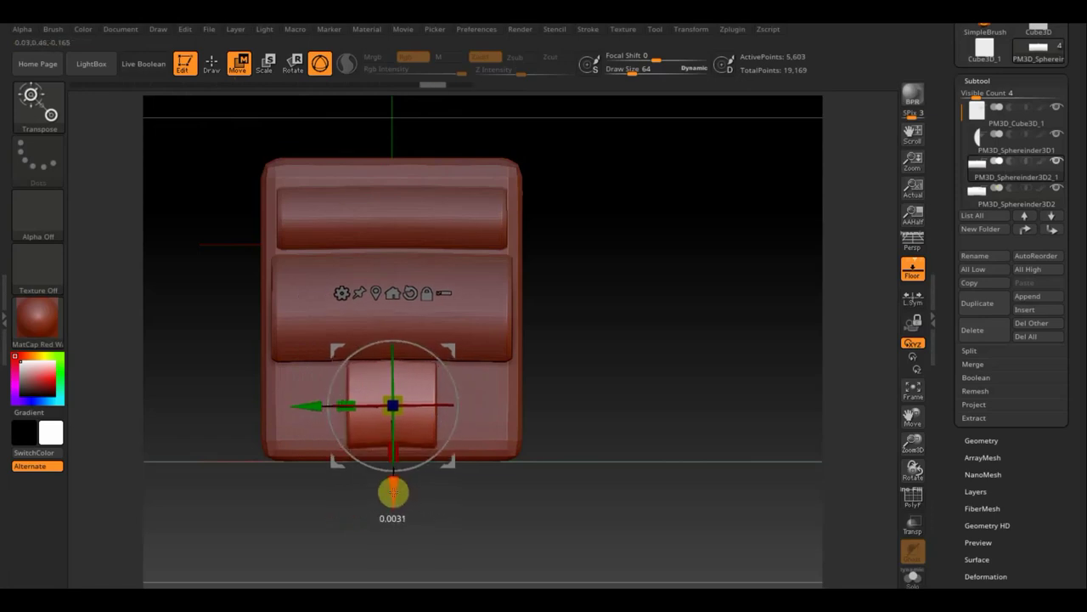
Undo, then narrow the bottom bar again and slide it to the left edge.
key(ctrl+z)
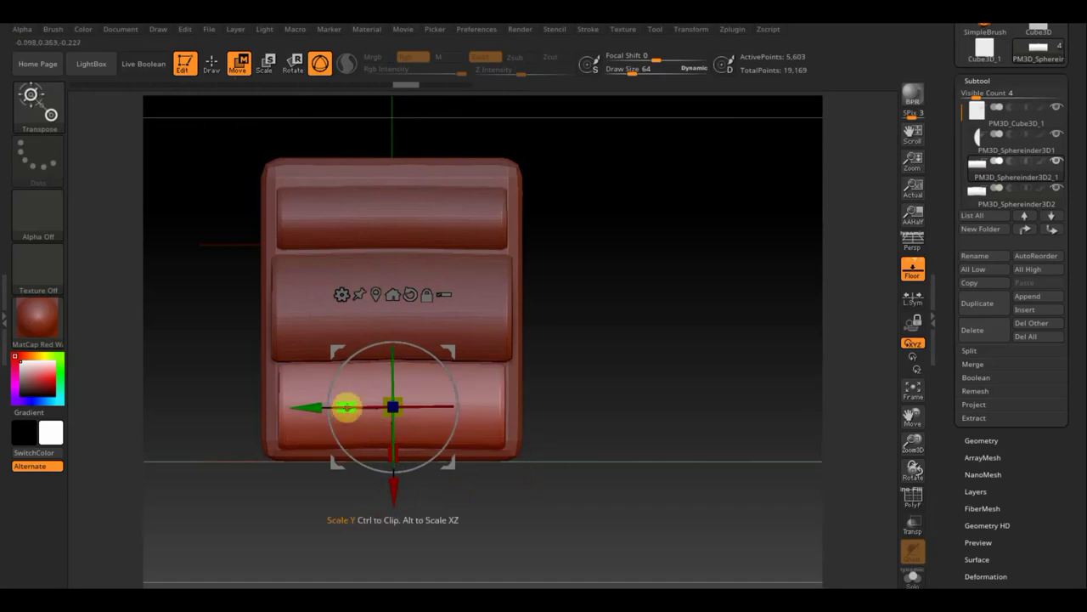
mouse_move(346, 402)
mouse_down()
mouse_move(390, 408)
mouse_move(379, 407)
mouse_up()
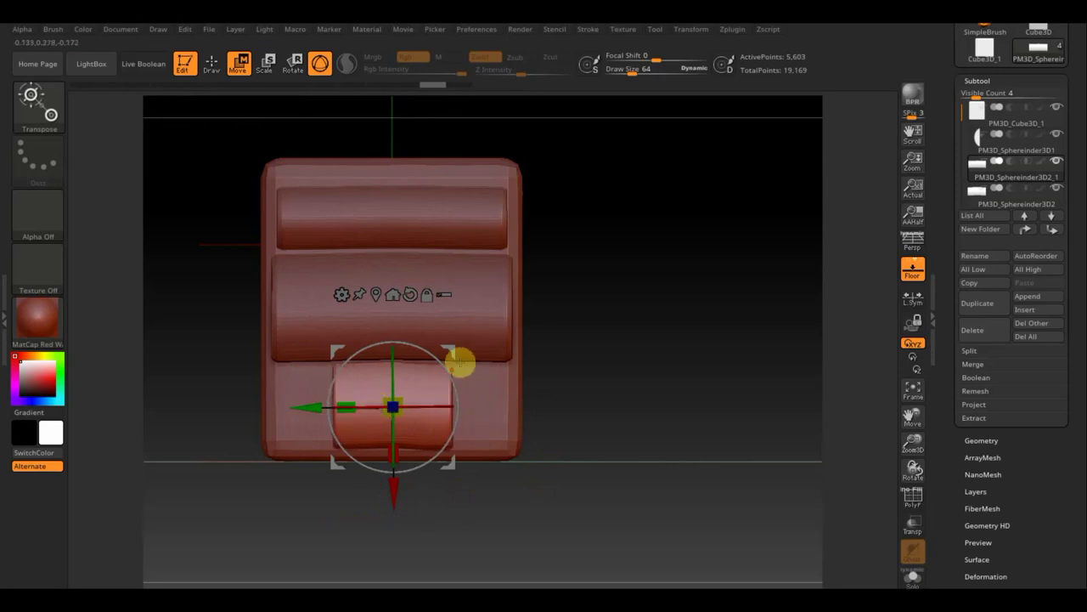
drag(303, 398, 245, 406)
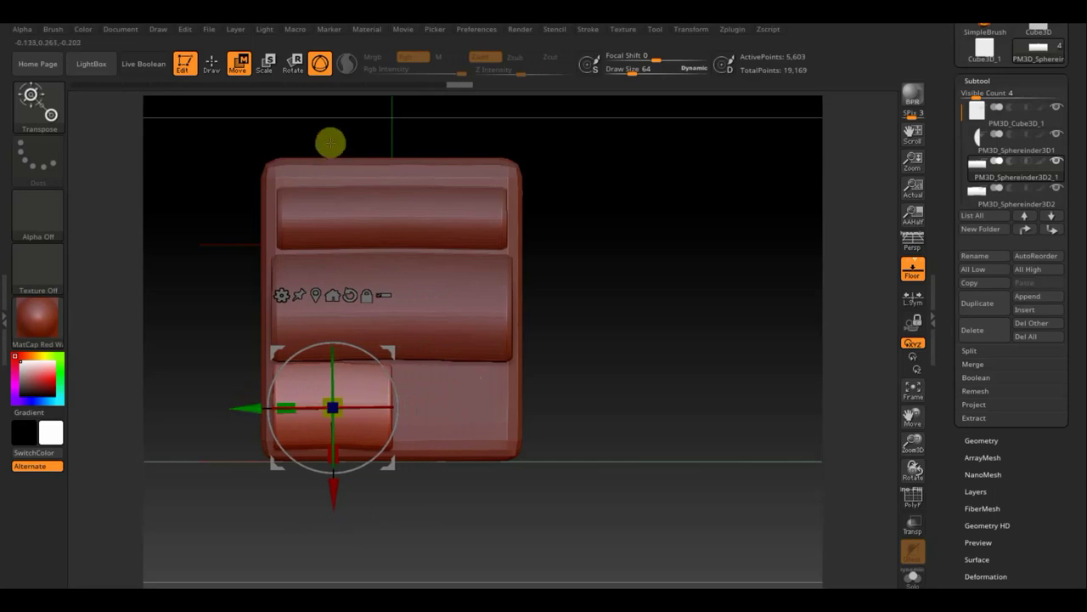
click(212, 63)
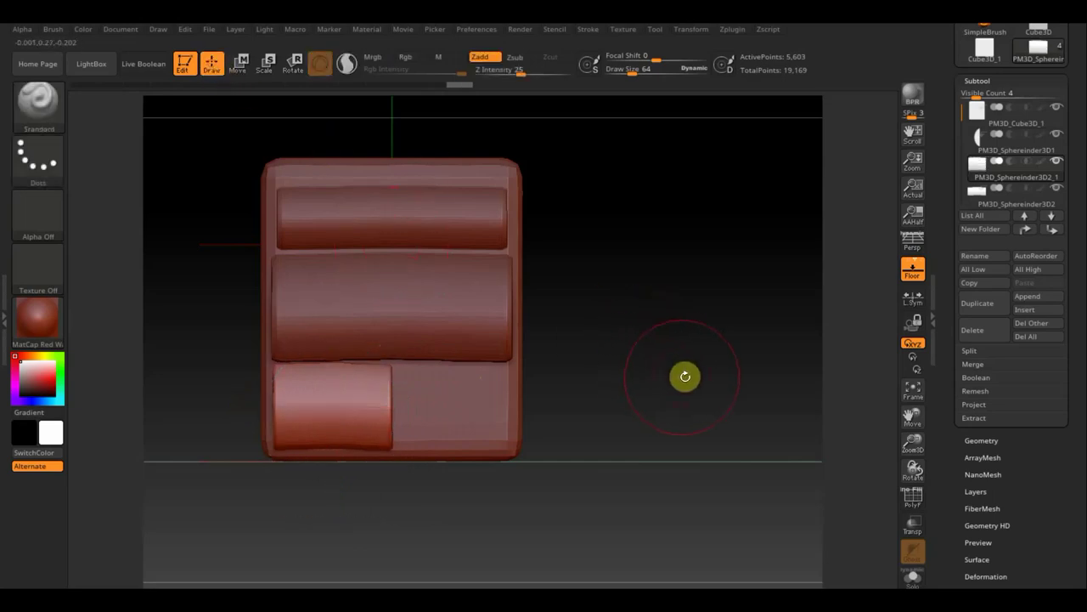
Drag a rectangular trim across the model and snap to a straight side view.
mouse_move(685, 375)
mouse_down()
mouse_move(616, 376)
mouse_move(699, 387)
mouse_up()
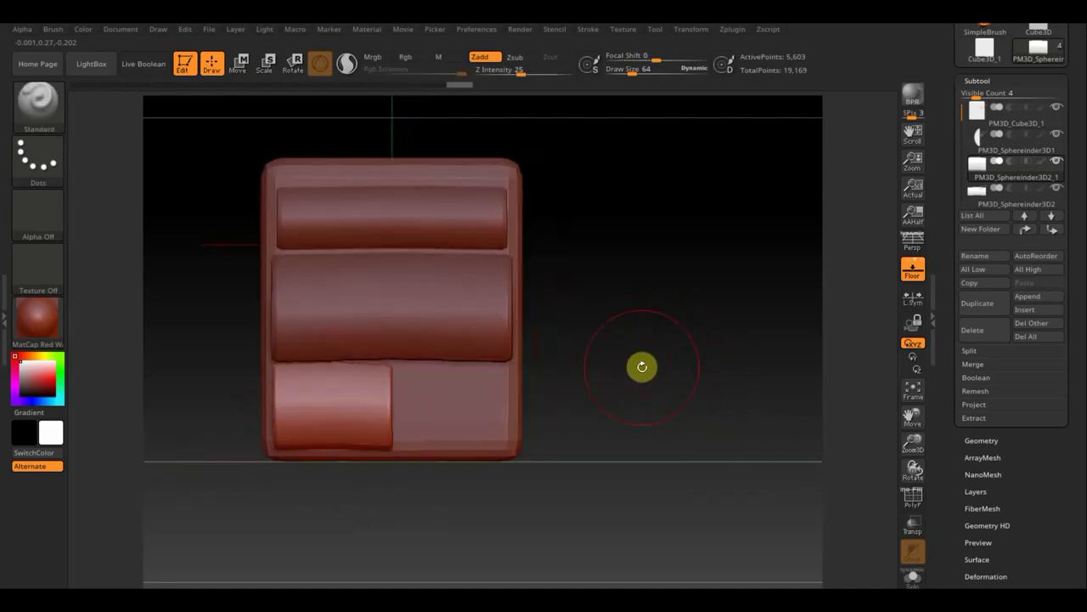
ctrl+shift+drag(661, 533, 212, 449)
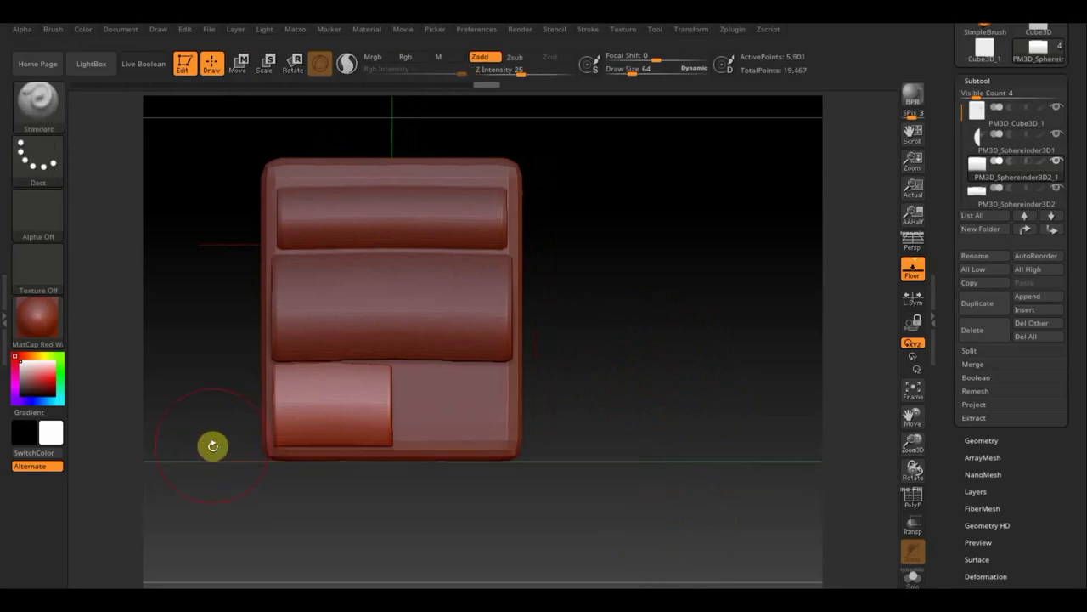
mouse_move(599, 472)
shift+mouse_down()
mouse_move(555, 473)
mouse_move(590, 485)
mouse_move(585, 477)
mouse_move(563, 495)
shift+mouse_up()
Undo the last change, then slice an angled cut across the front pieces with TrimCurve.
shift+click(585, 477)
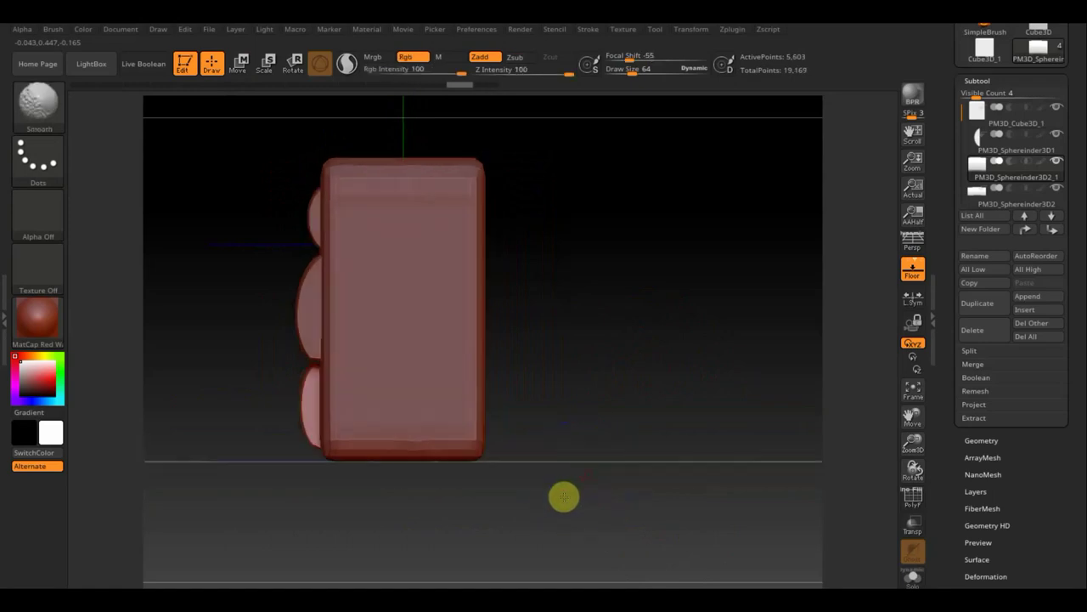
click(41, 113)
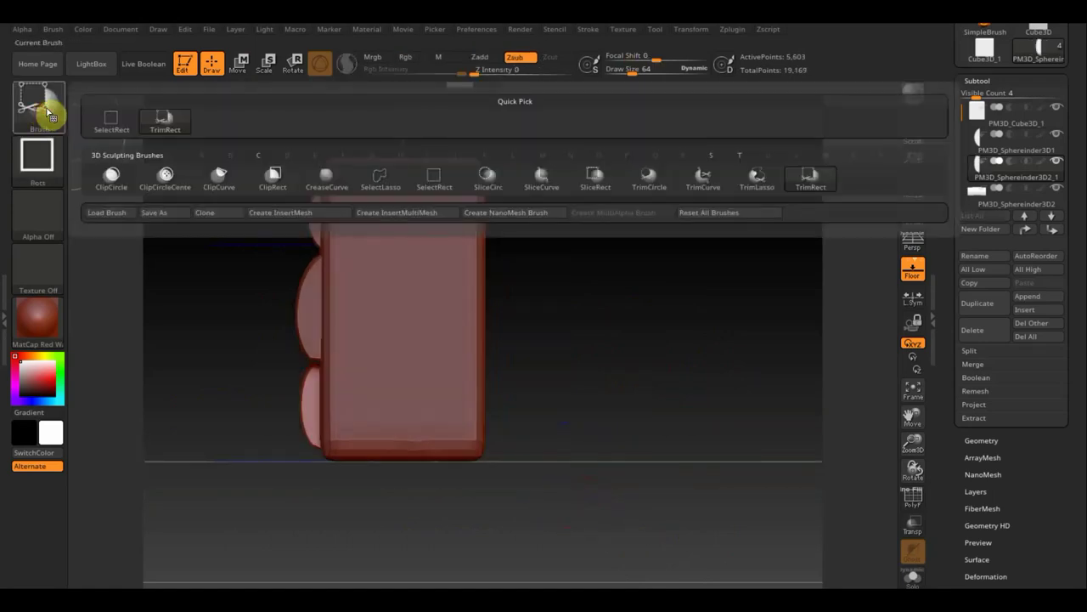
click(703, 181)
drag(442, 535, 269, 404)
drag(269, 481, 484, 485)
key(ctrl+shift)
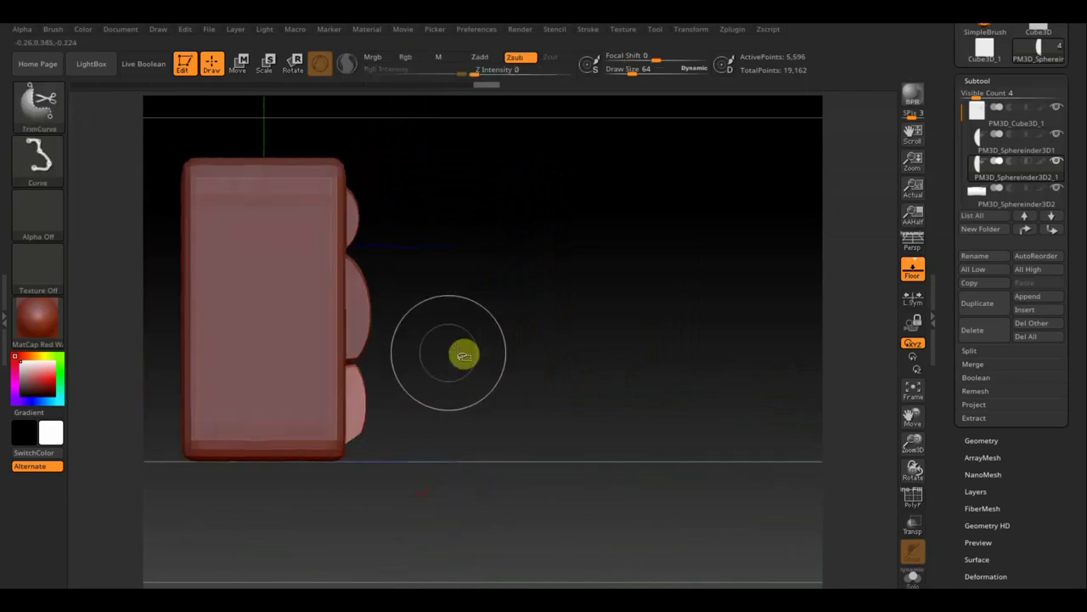
mouse_move(471, 340)
ctrl+shift+mouse_down()
mouse_move(351, 369)
mouse_move(223, 422)
mouse_move(636, 301)
mouse_move(398, 355)
mouse_move(413, 377)
mouse_move(483, 400)
mouse_move(456, 393)
mouse_move(629, 393)
ctrl+shift+mouse_up()
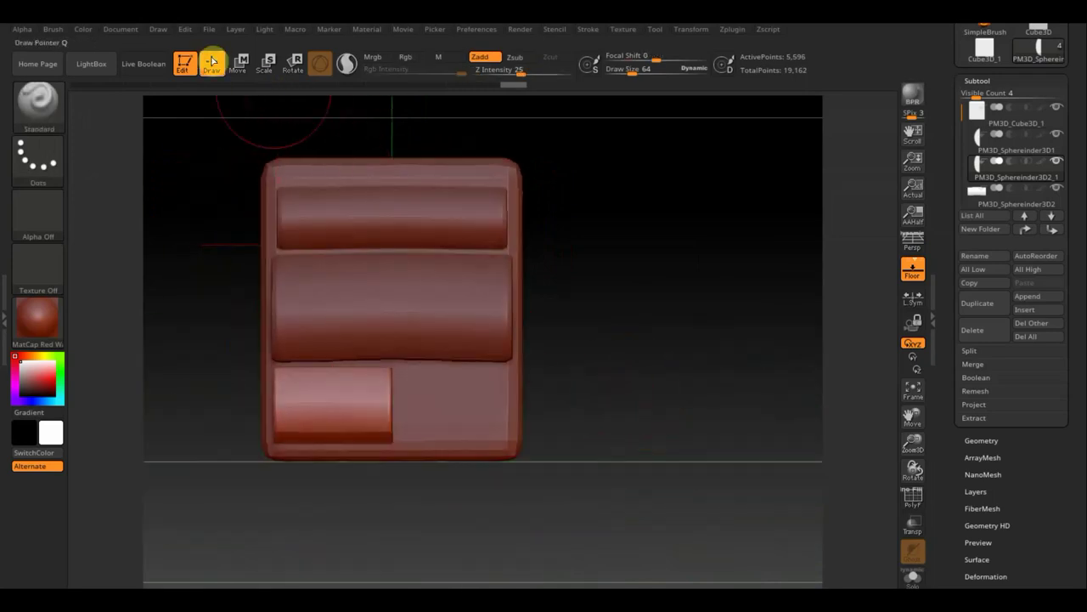
Try Mirror And Weld on the lower-left block, then undo it.
click(241, 60)
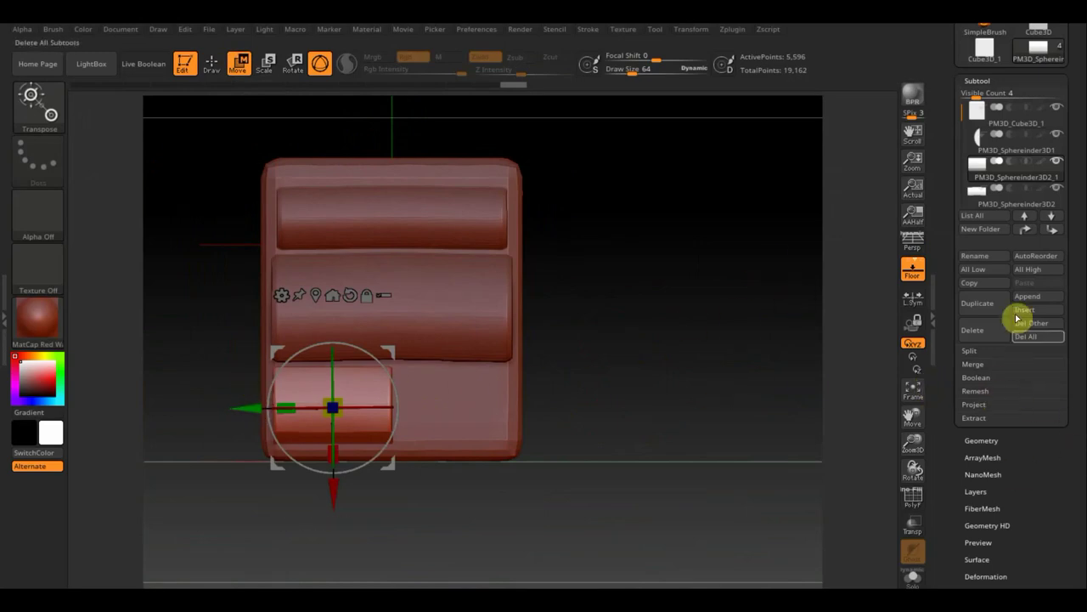
click(990, 439)
click(1008, 440)
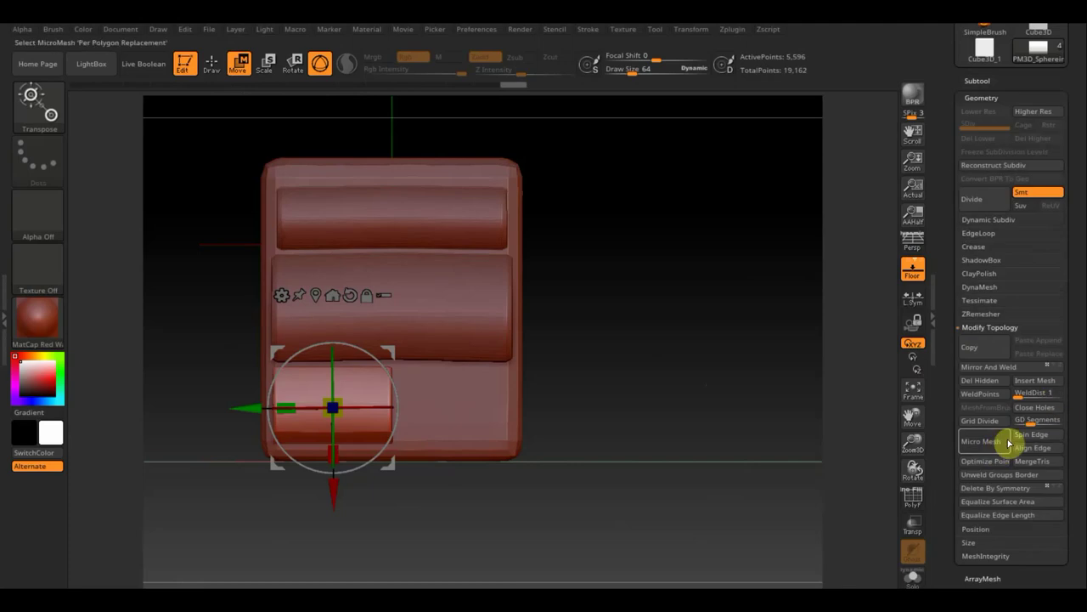
click(1003, 367)
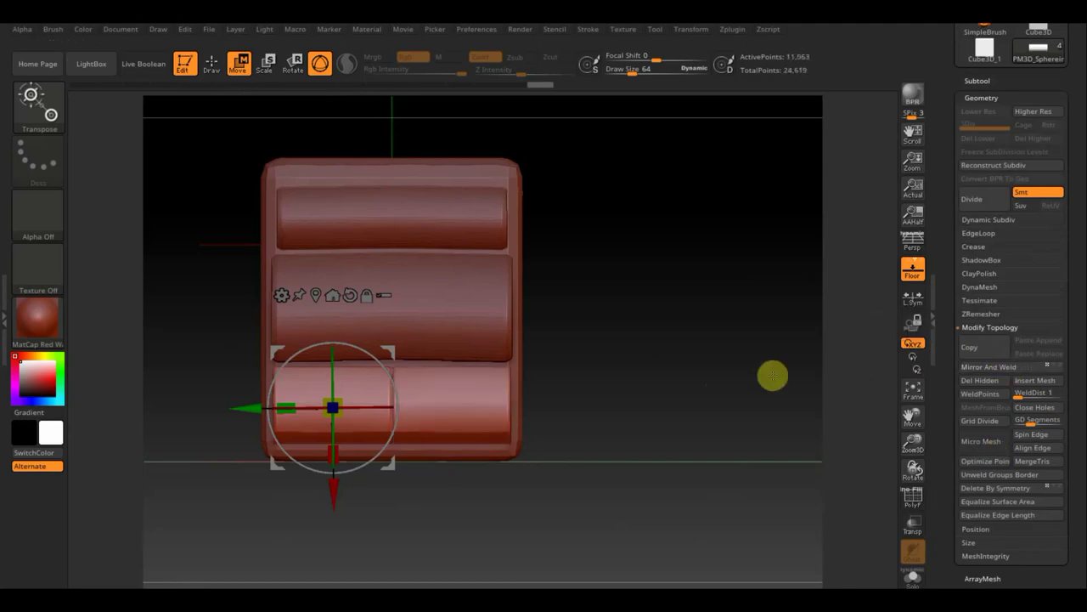
key(ctrl+z)
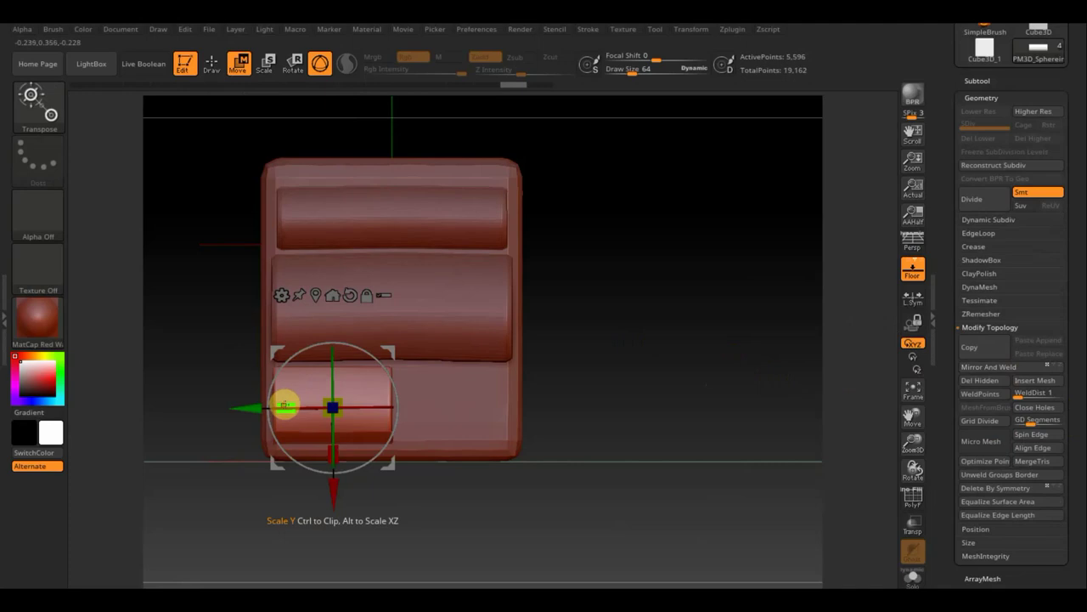
Resize the lower-left block, testing and undoing Mirror And Weld after each change.
drag(284, 405, 242, 409)
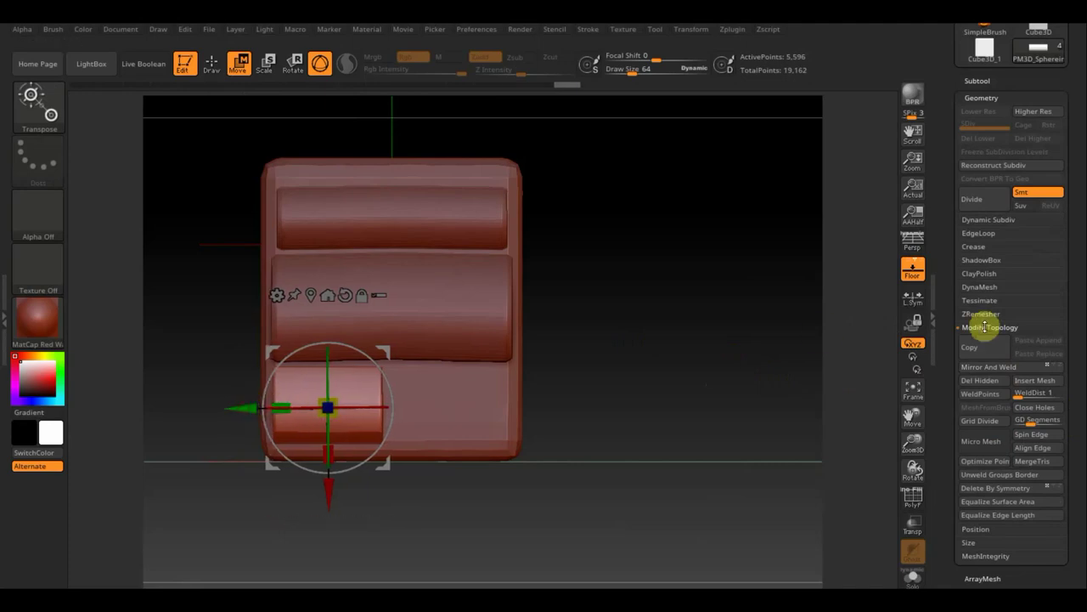
click(1003, 369)
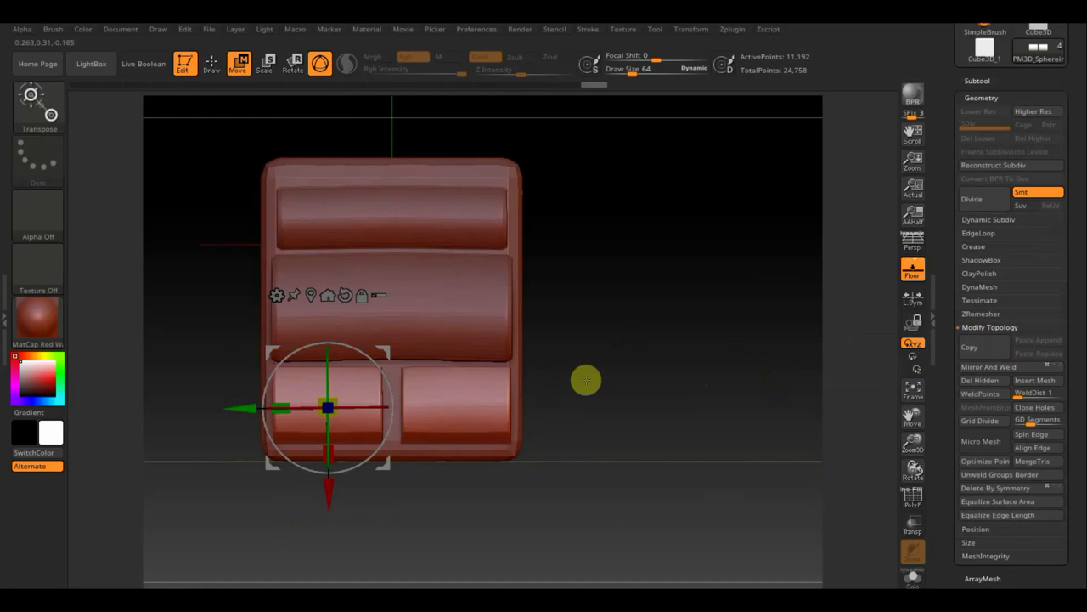
key(ctrl+z)
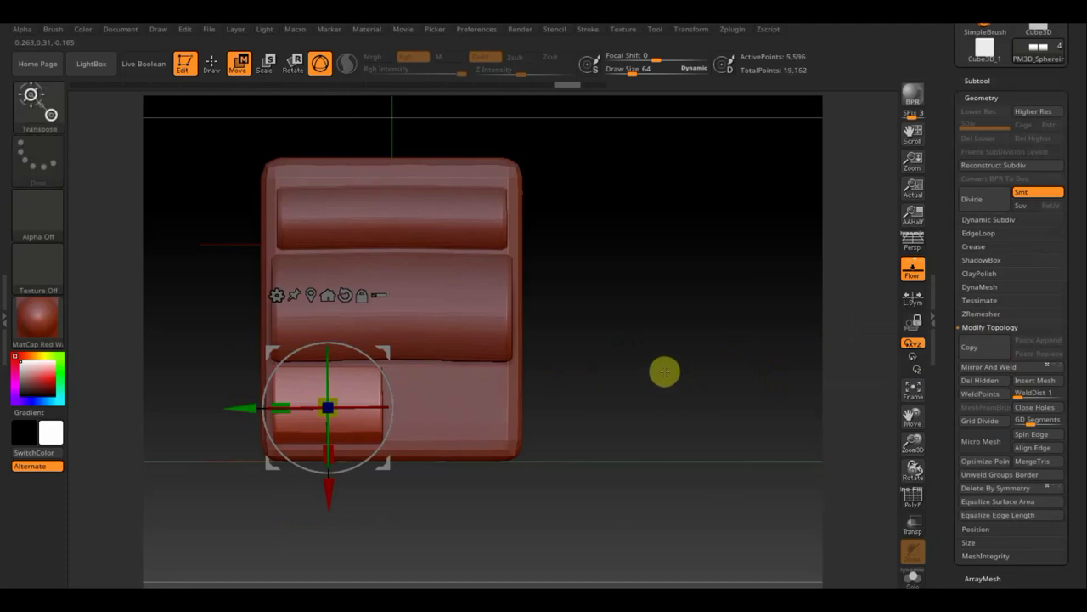
drag(284, 403, 243, 405)
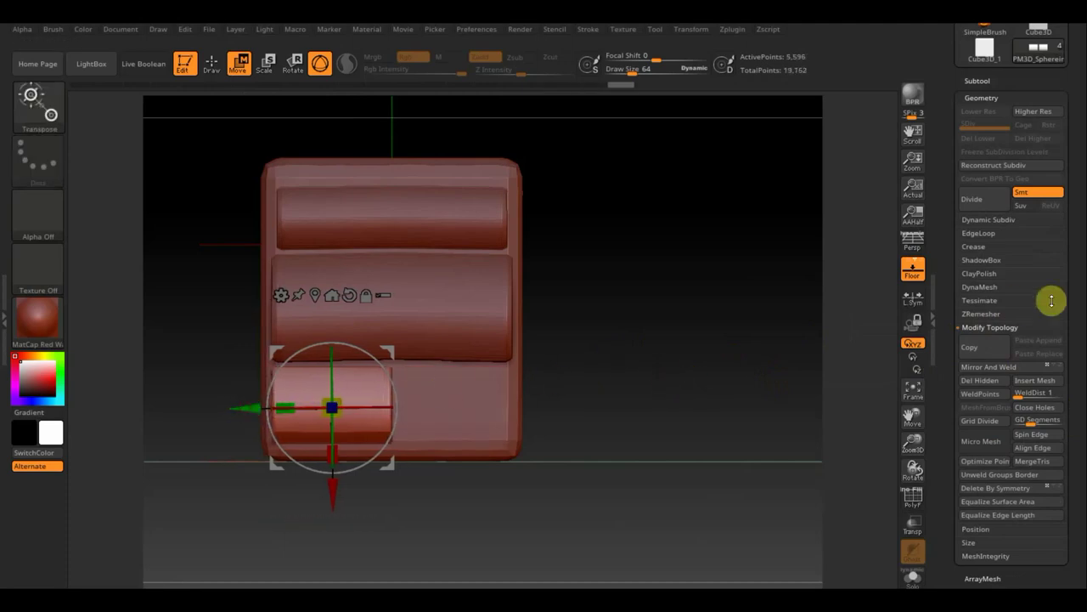
click(999, 368)
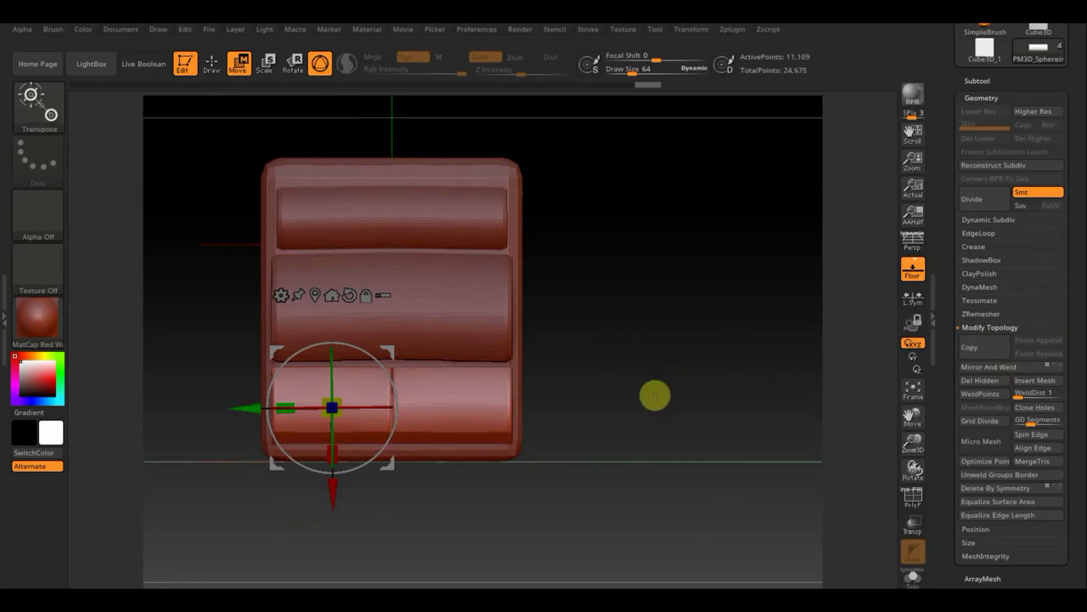
key(ctrl+z)
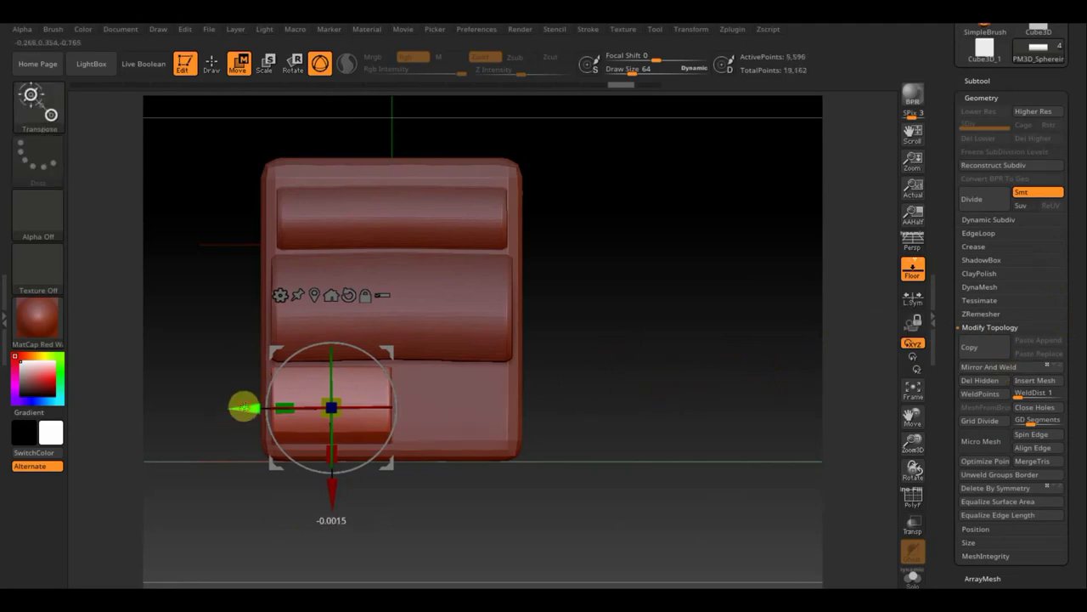
Nudge the block left, mirror it to the right side and narrow both outer edges.
drag(241, 410, 237, 409)
click(991, 367)
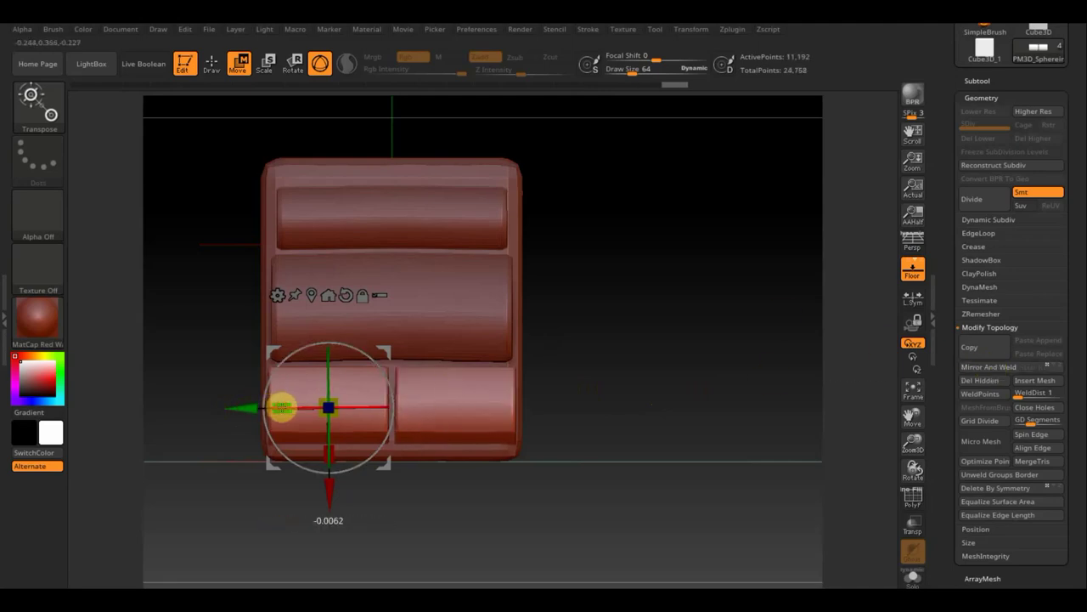
drag(279, 404, 262, 411)
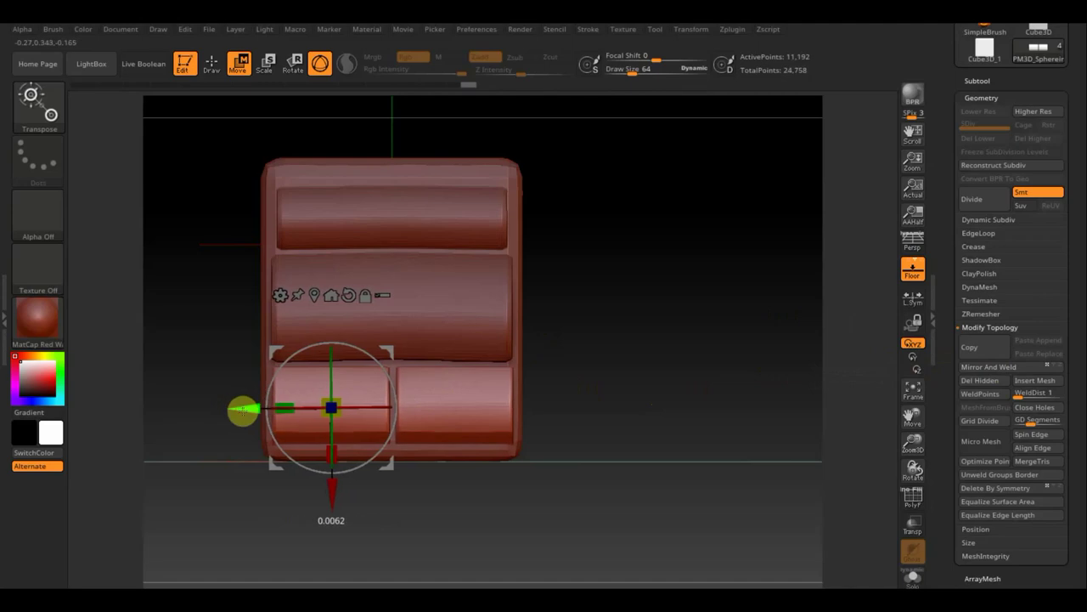
shift+drag(708, 406, 674, 410)
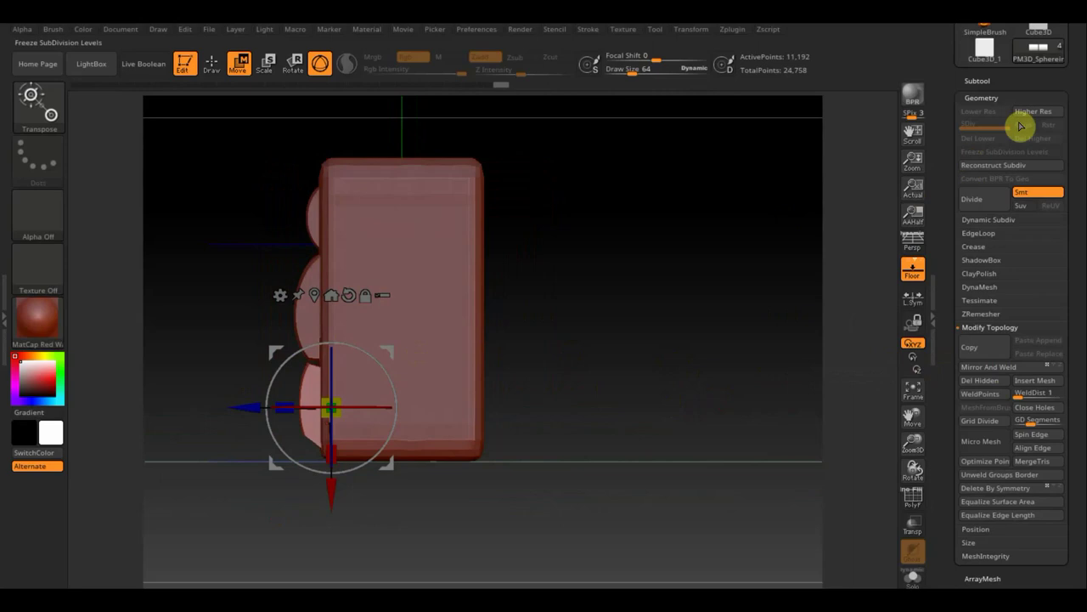
Select PM3D_Sphereinder3D2 and cut part of it away with a trim curve.
click(978, 81)
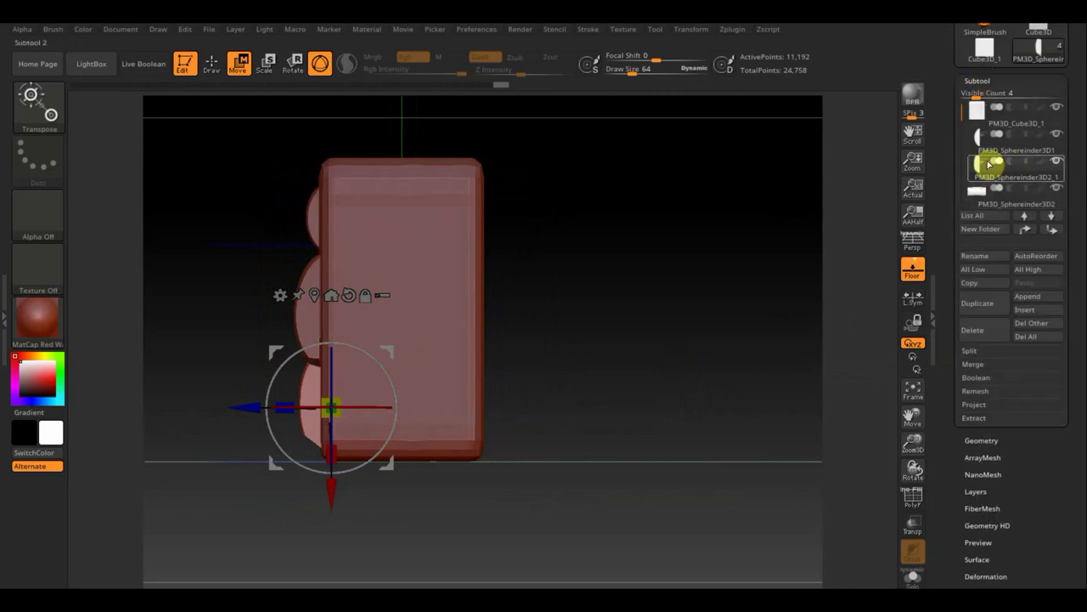
mouse_move(981, 189)
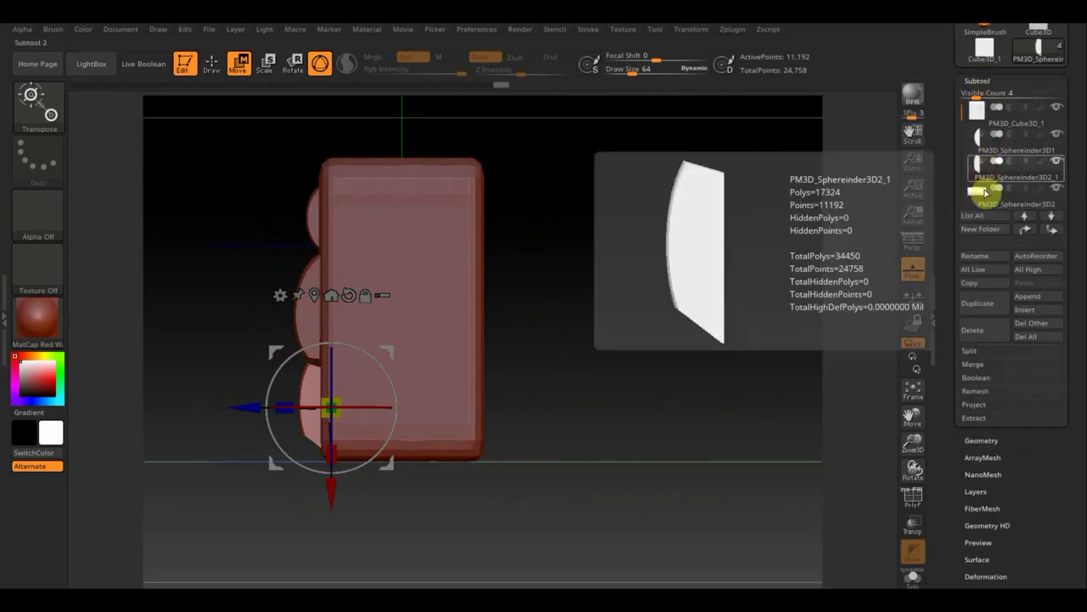
click(982, 194)
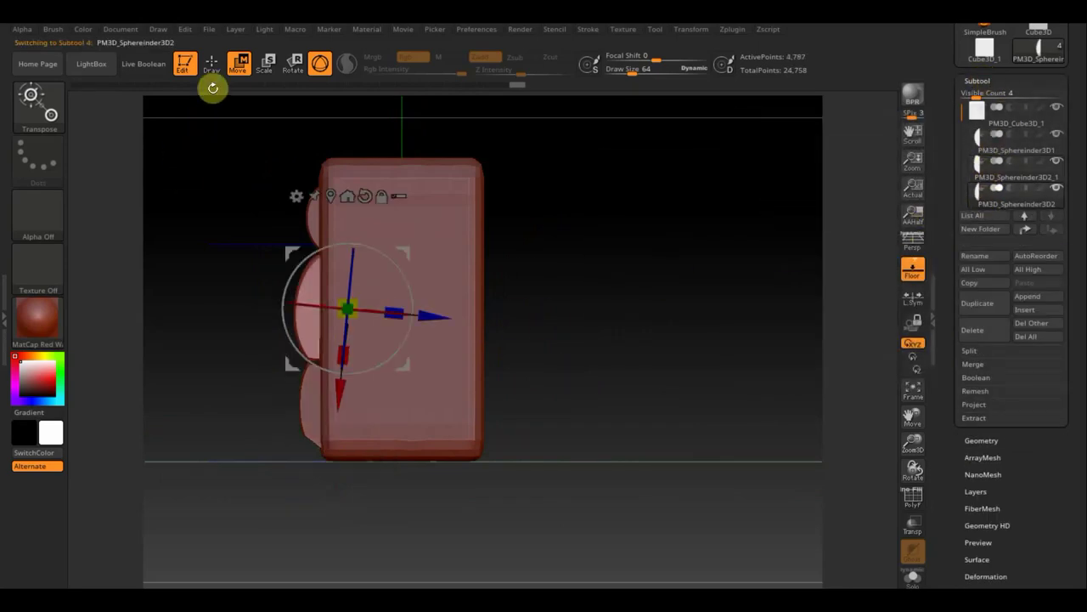
click(212, 63)
ctrl+shift+drag(622, 538, 253, 322)
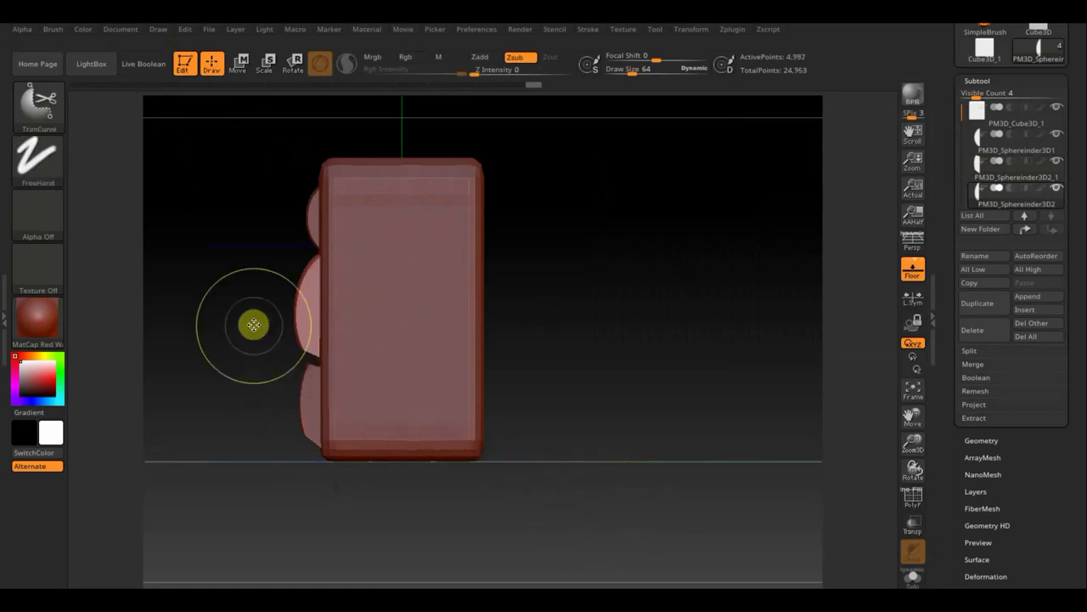
Rotate the piece slightly around its vertical axis and return to the front view.
click(241, 64)
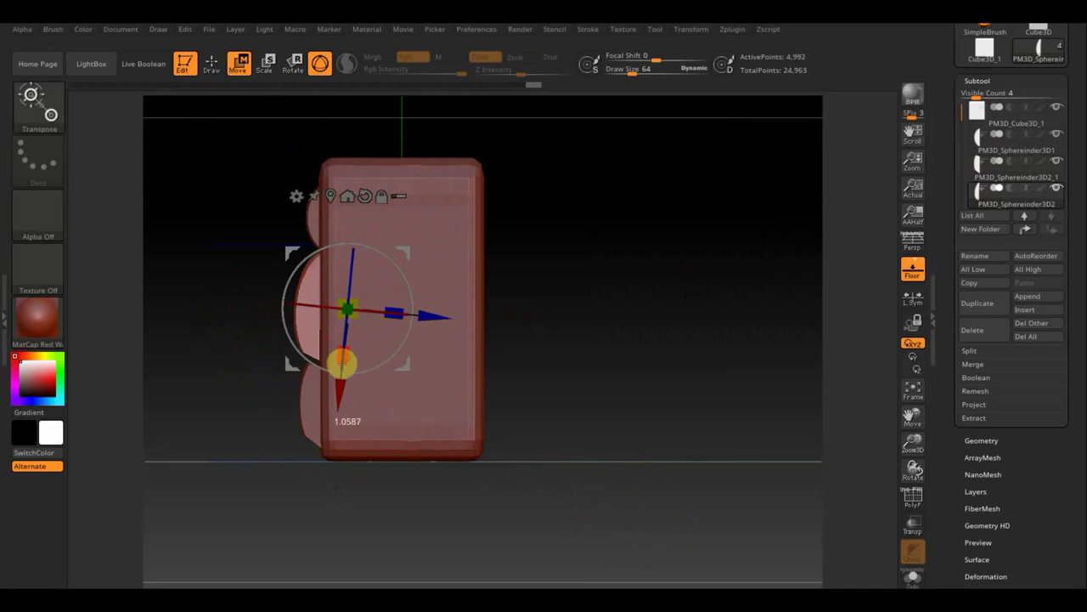
drag(341, 364, 342, 355)
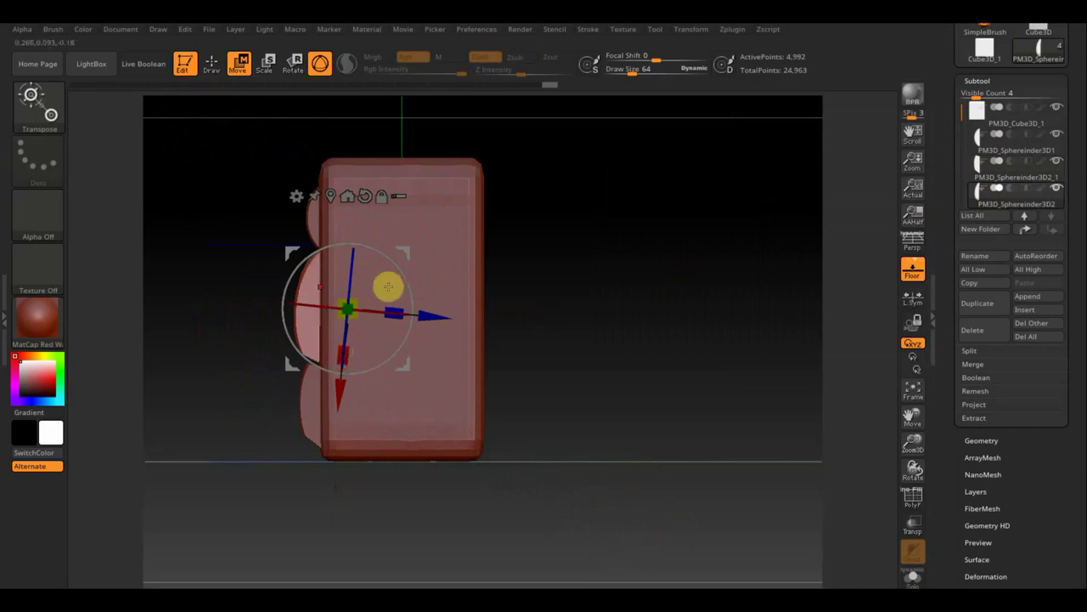
drag(401, 278, 446, 318)
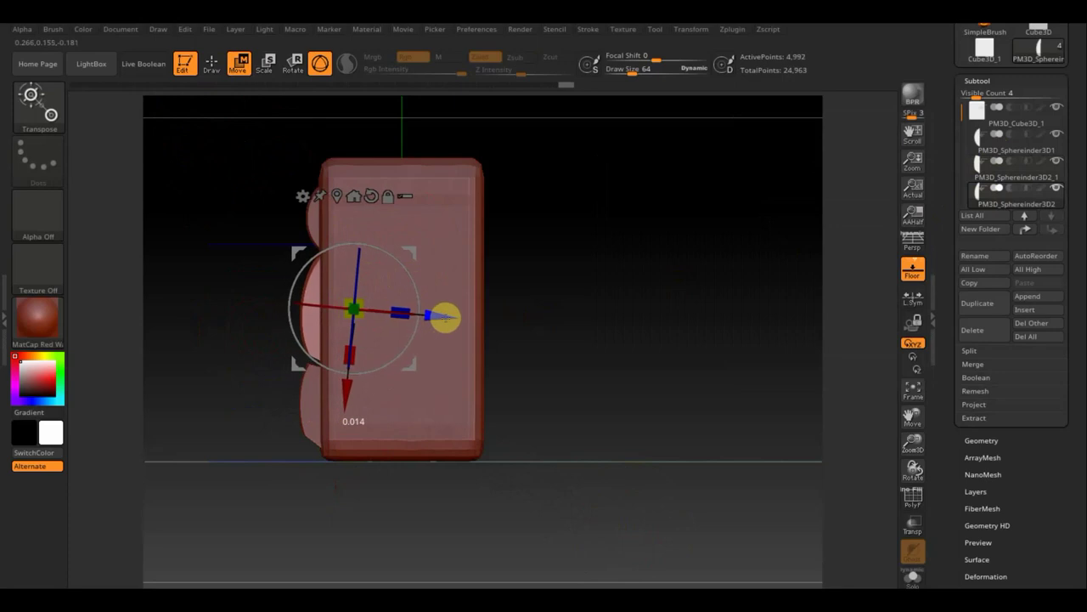
drag(614, 342, 697, 358)
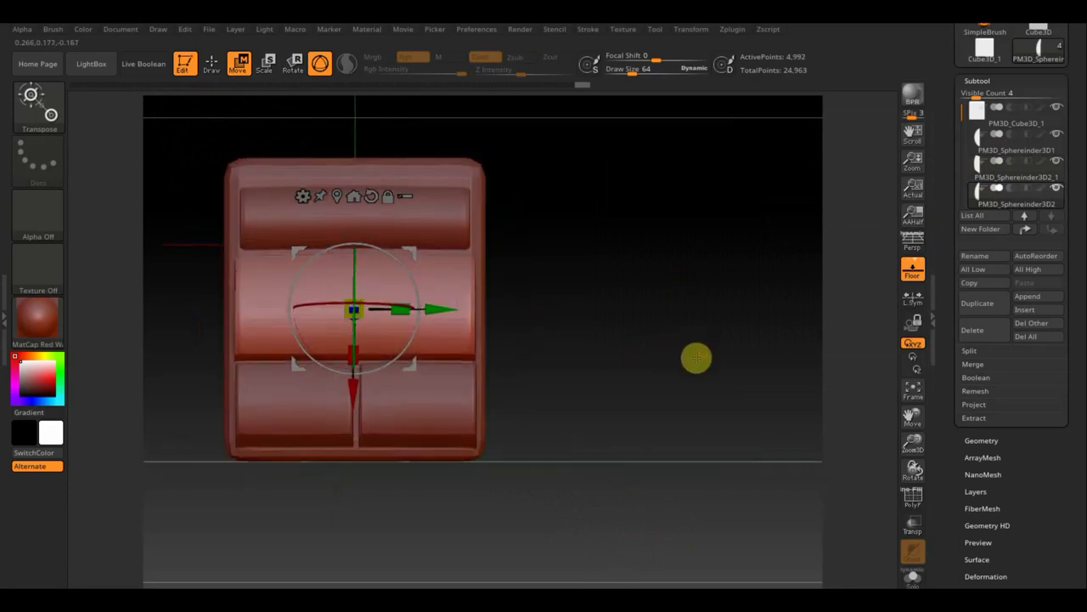
click(211, 63)
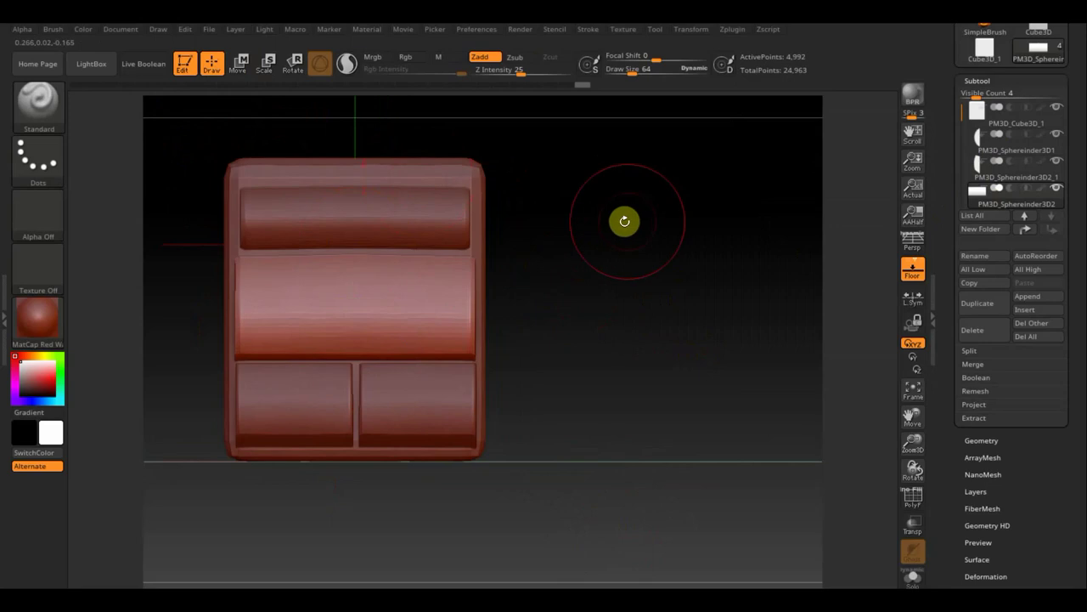
Append a cylinder as new subtool PM3D_Cylinder3D1, make it active and fit it in view.
click(1034, 310)
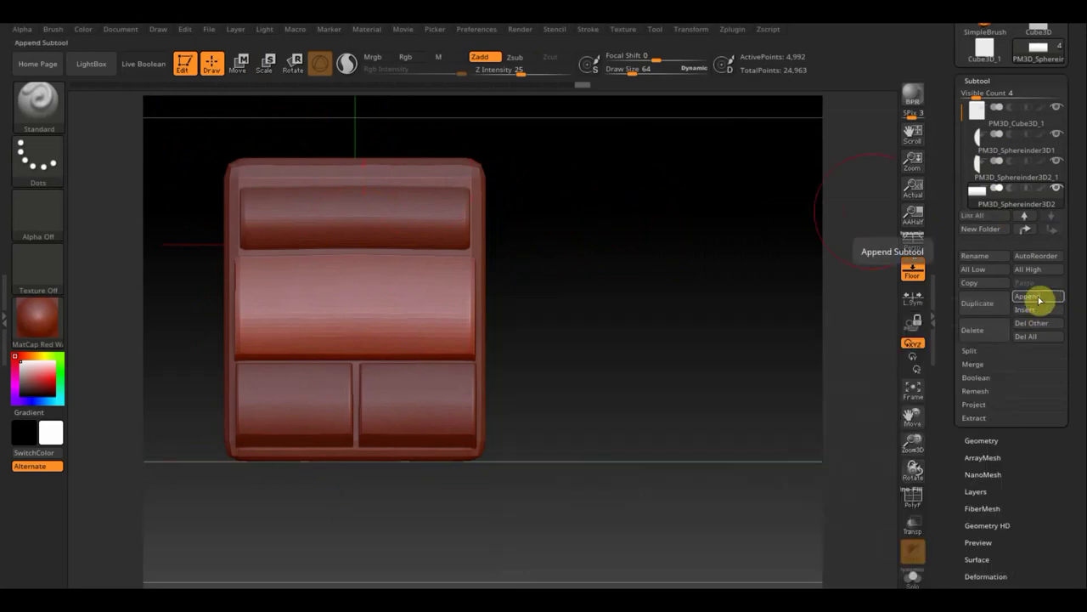
click(1037, 296)
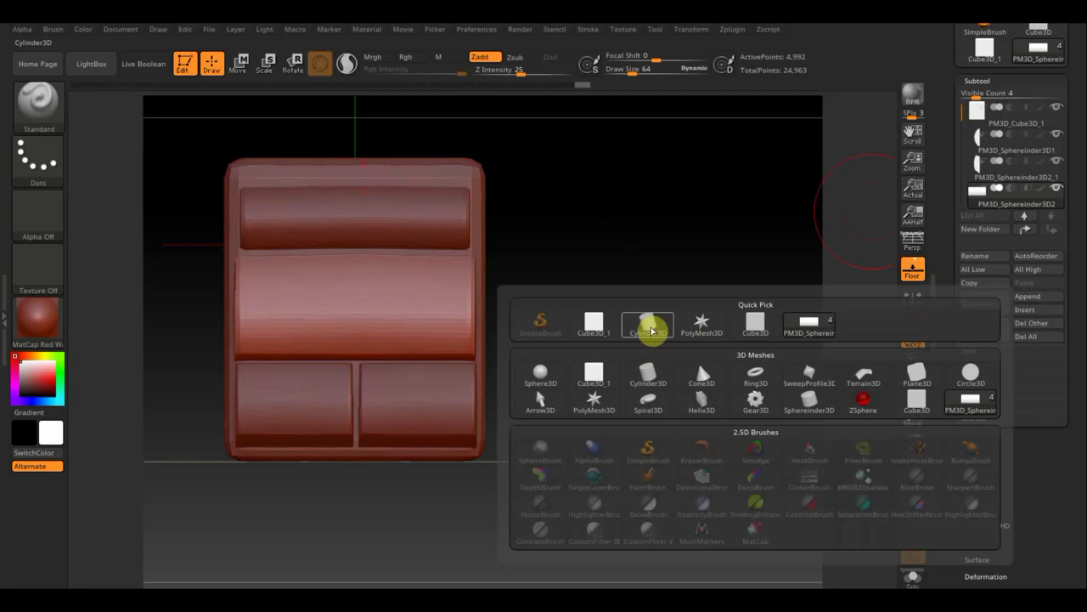
mouse_move(648, 324)
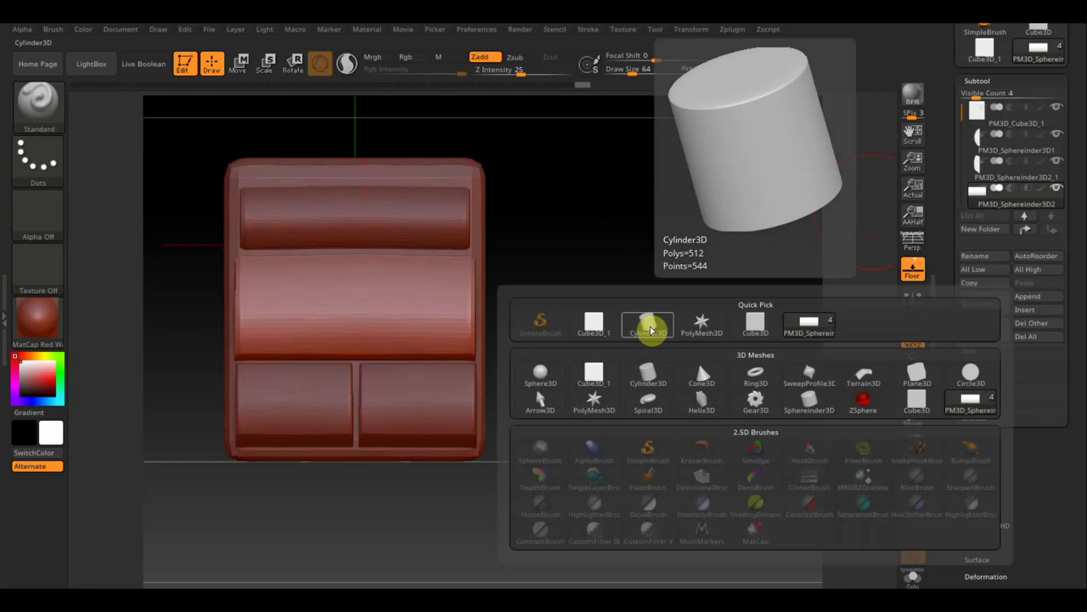
click(651, 328)
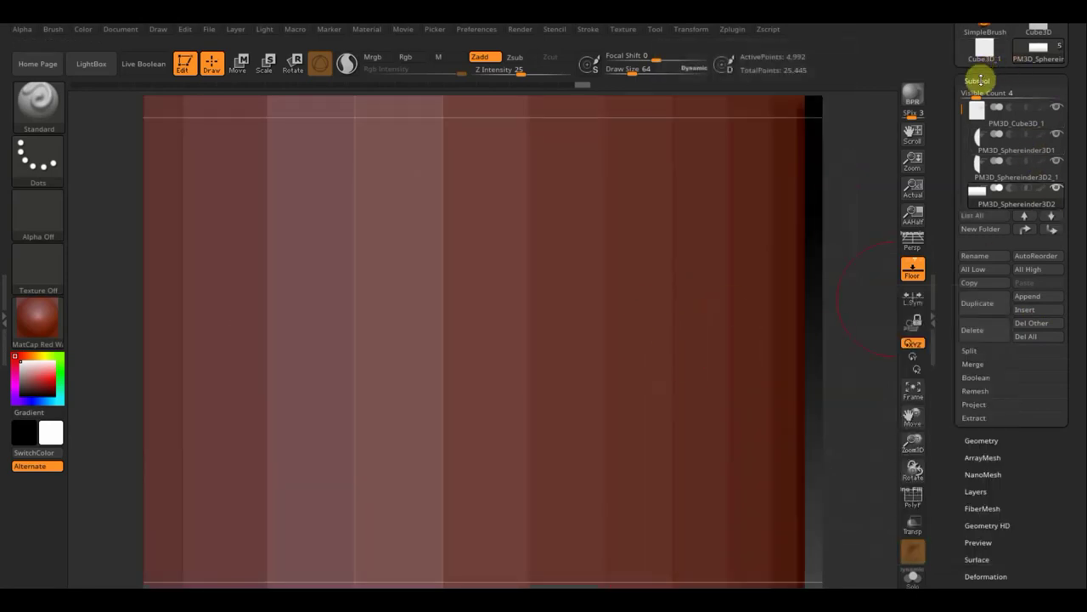
key(n)
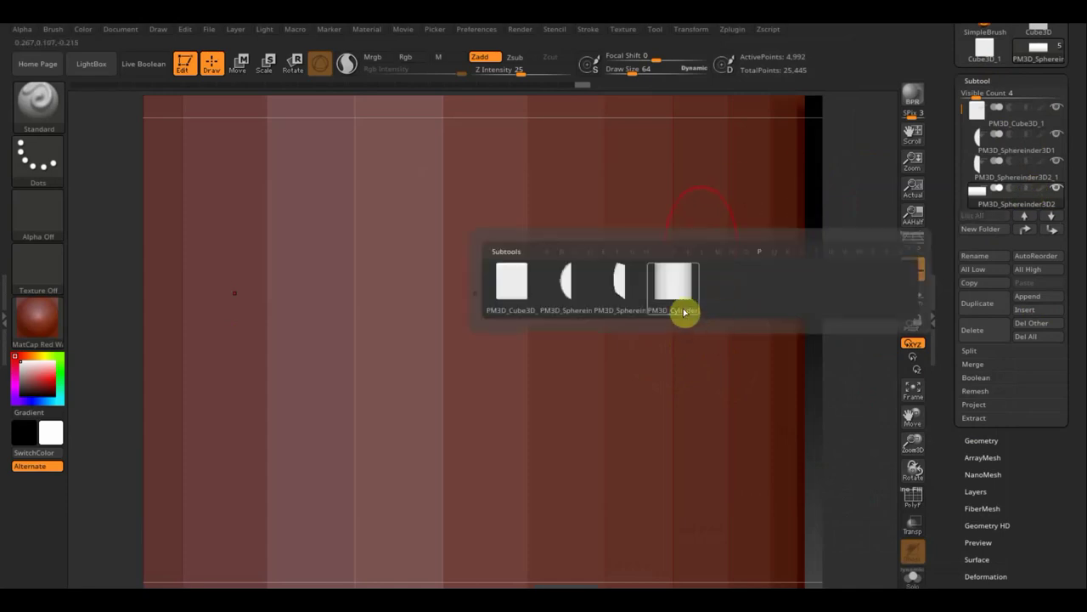
click(684, 312)
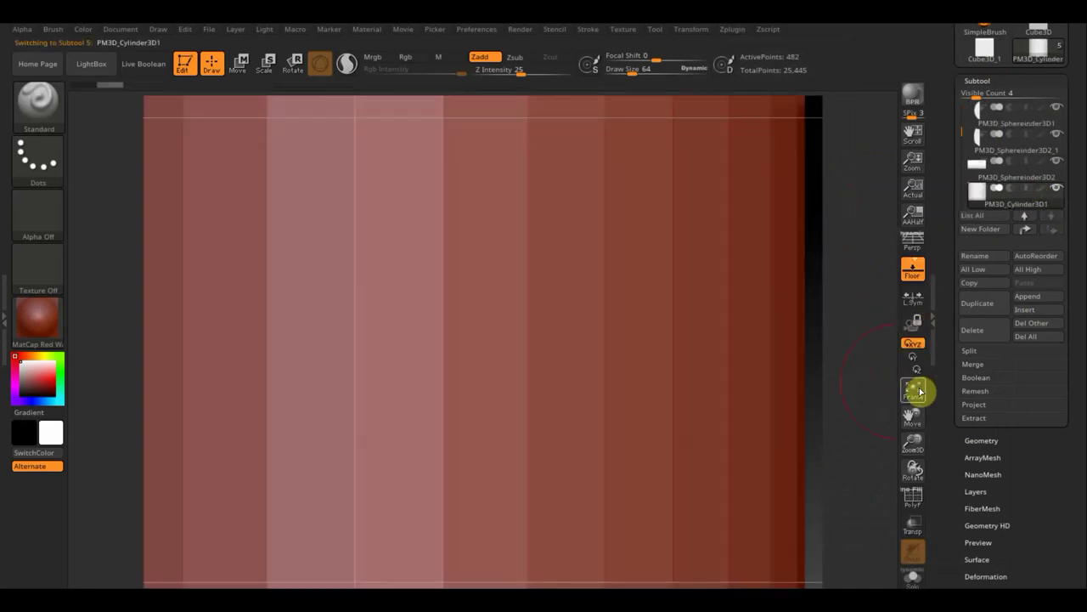
click(915, 391)
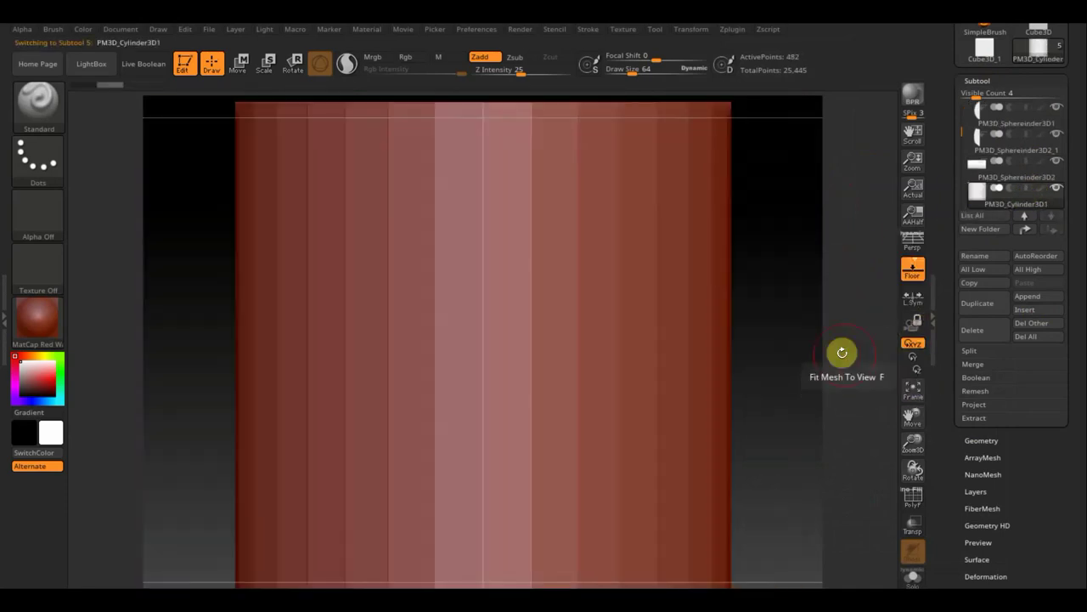
Shrink the cylinder, rotate it a quarter turn to face forward and flatten it into a thin knob.
click(241, 59)
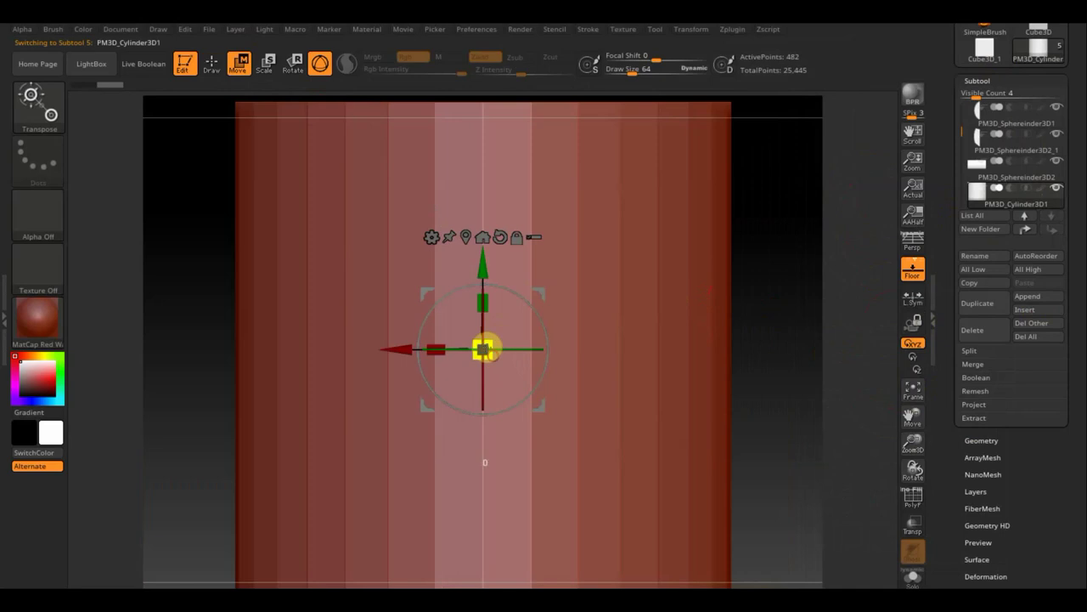
drag(484, 350, 311, 199)
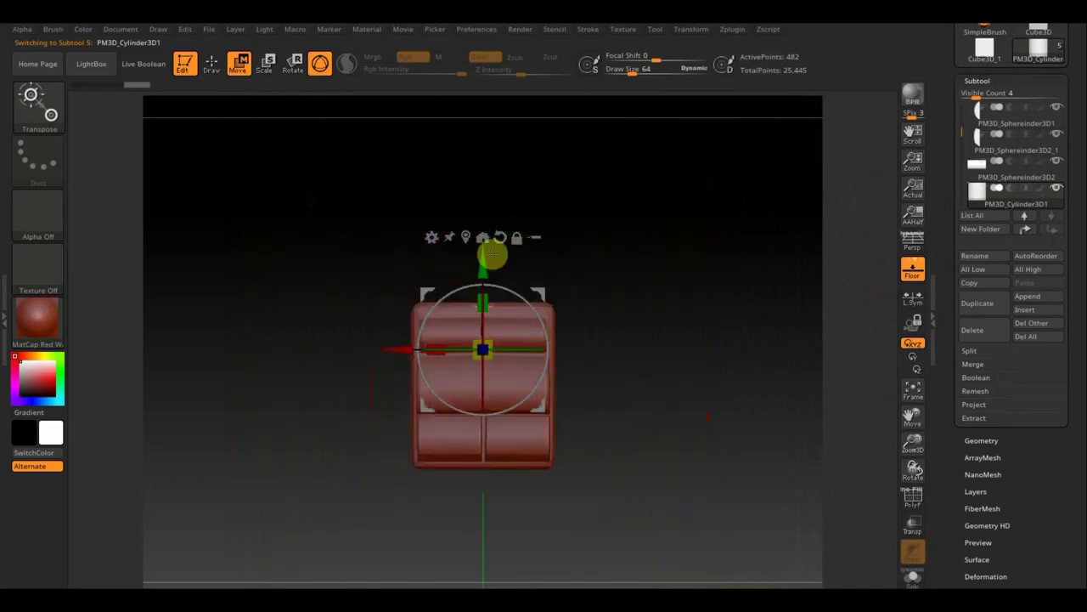
drag(646, 332, 631, 343)
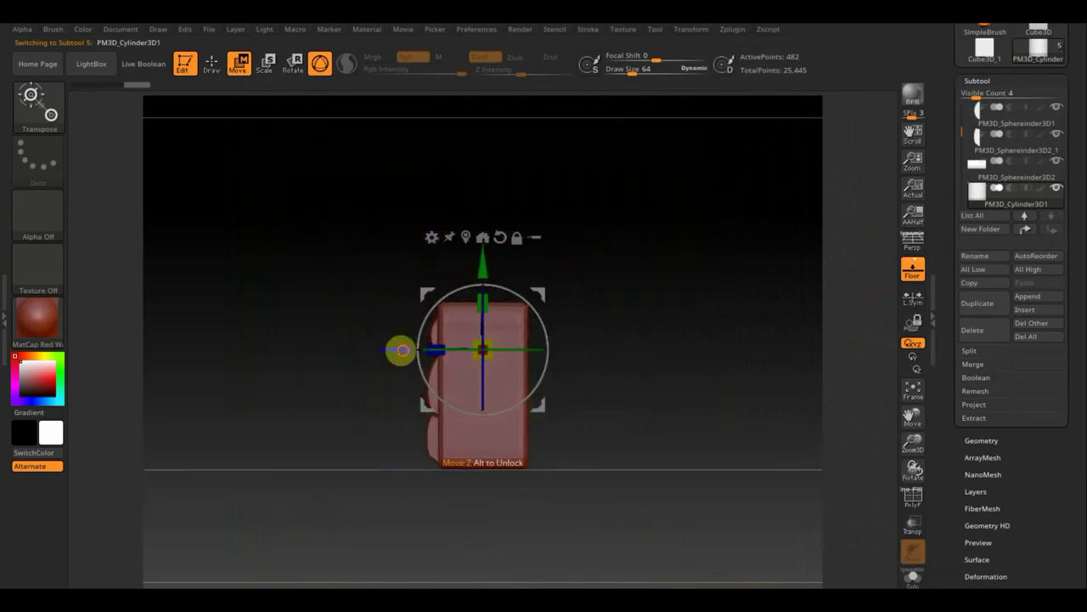
drag(401, 350, 292, 350)
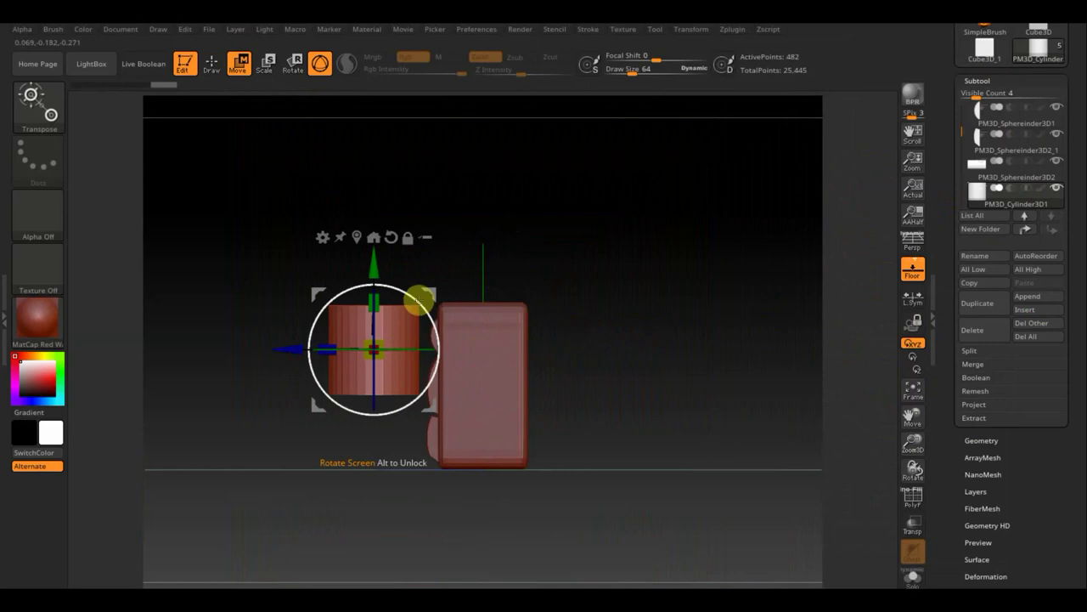
drag(419, 300, 411, 385)
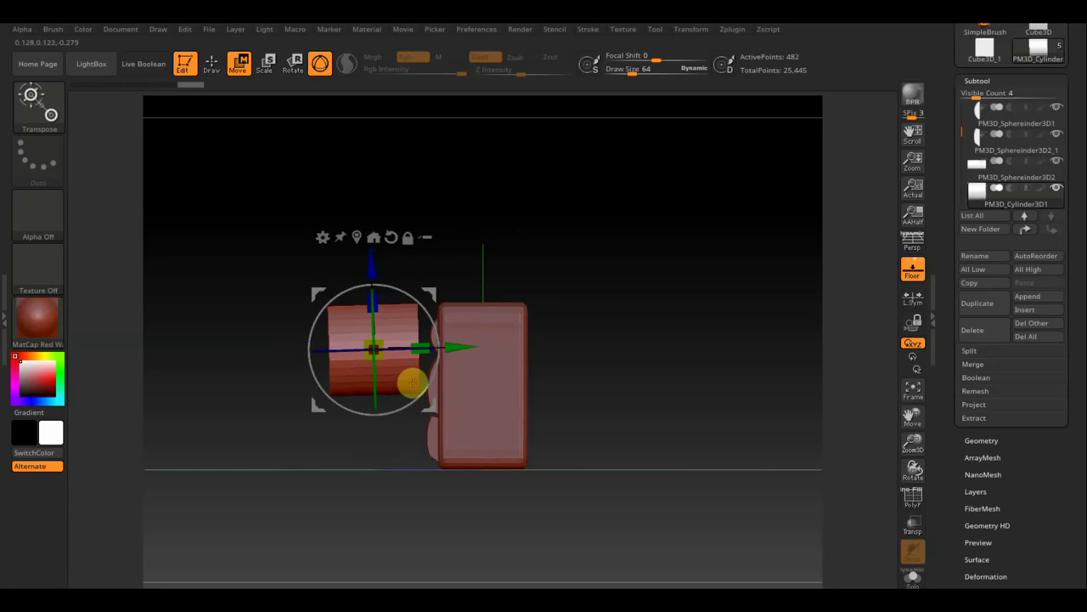
drag(434, 330, 436, 333)
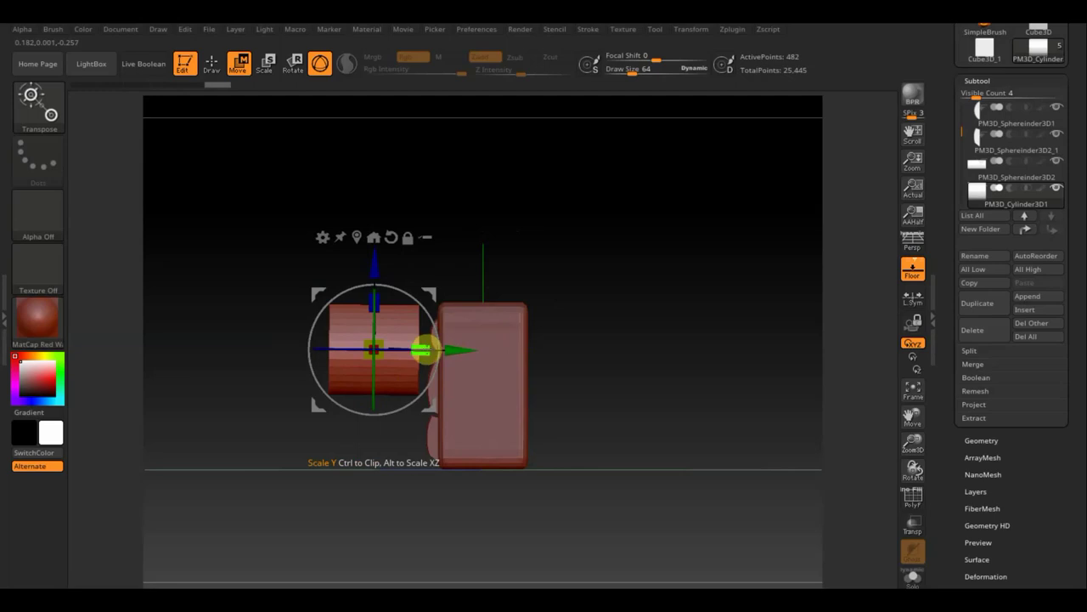
drag(384, 360, 354, 338)
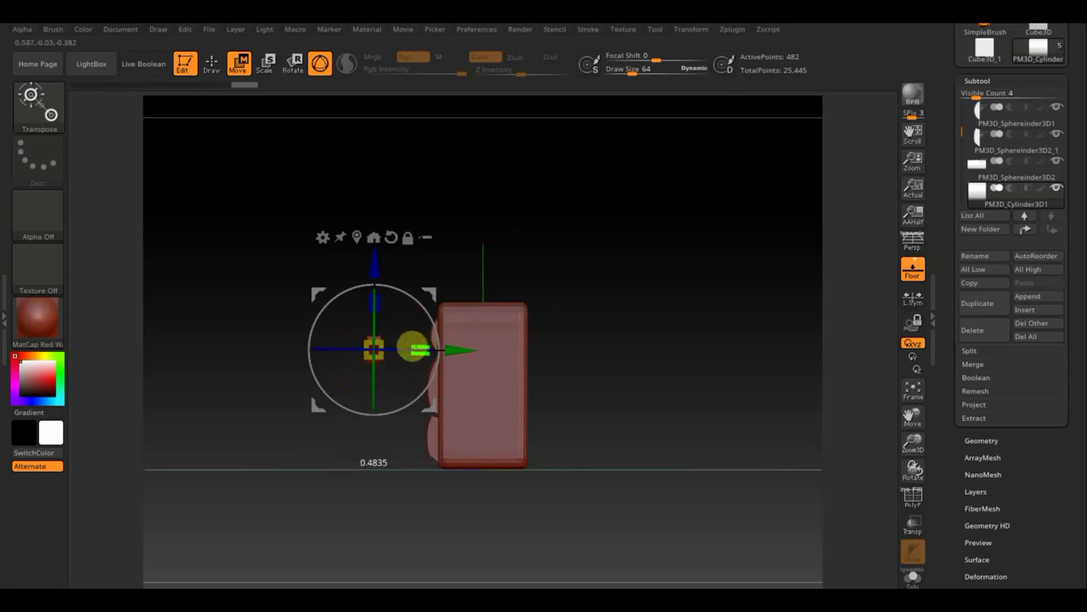
drag(374, 272, 376, 293)
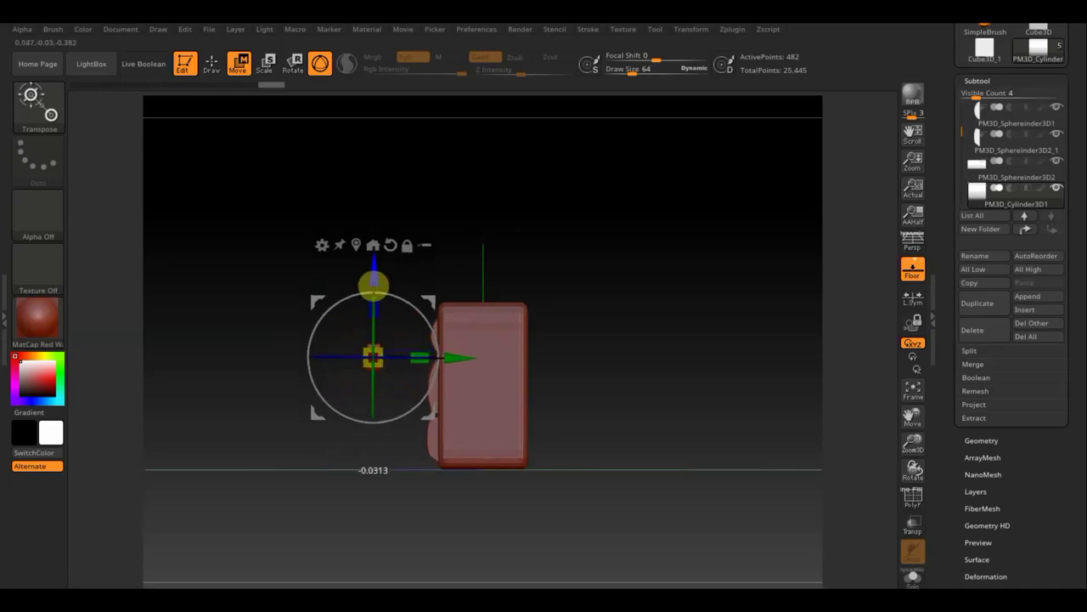
Position the knob on the right half of the middle panel, slightly raised.
drag(446, 369, 503, 382)
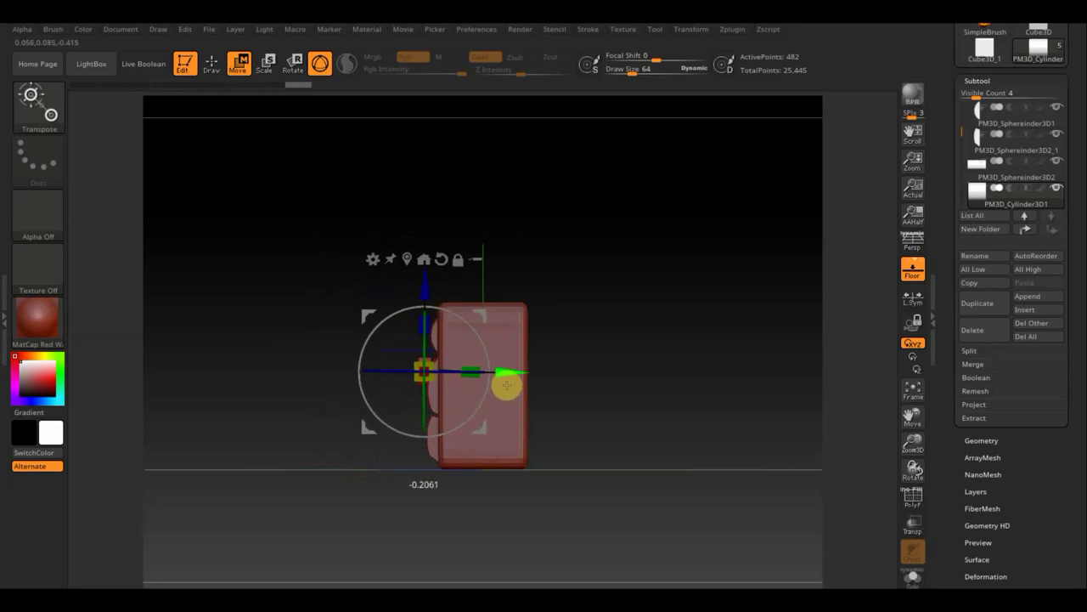
drag(426, 284, 421, 300)
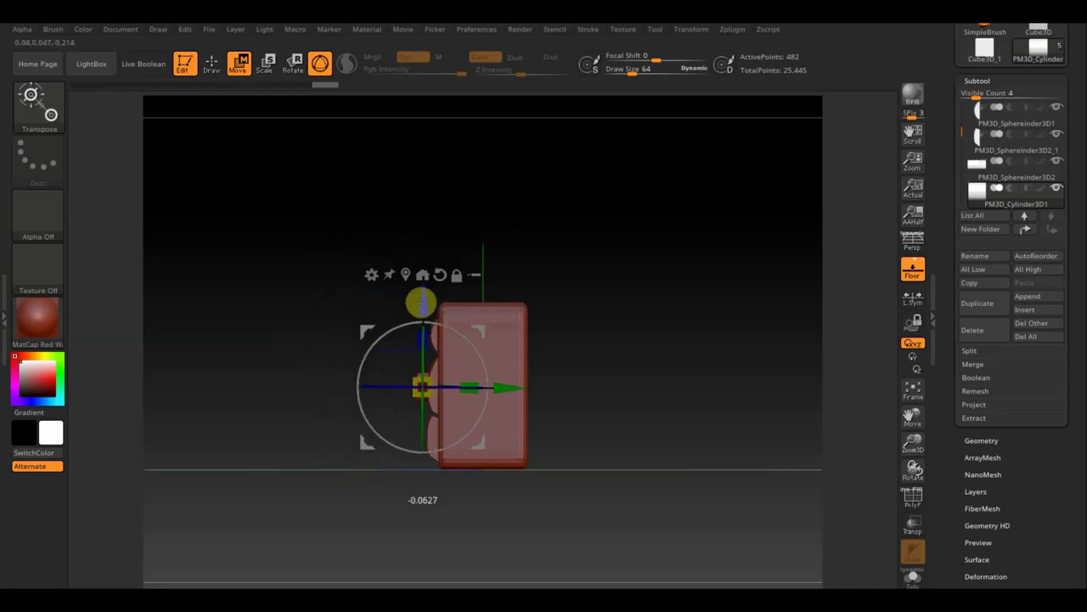
mouse_move(657, 376)
alt+mouse_down()
mouse_move(725, 491)
mouse_move(776, 488)
mouse_move(728, 451)
mouse_move(808, 461)
mouse_move(764, 429)
mouse_move(764, 450)
alt+mouse_up()
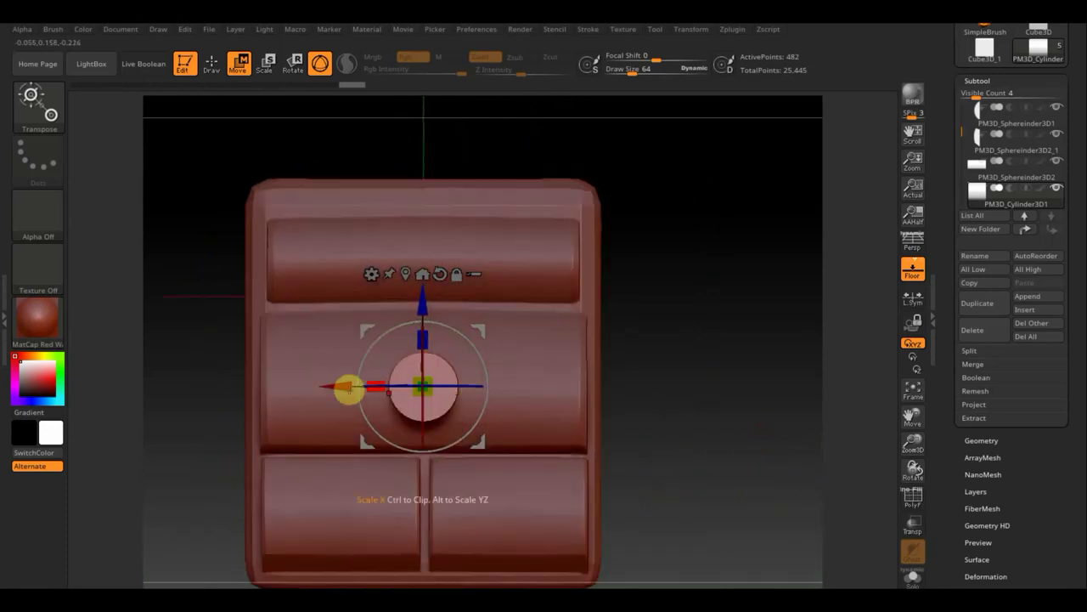
drag(334, 387, 429, 387)
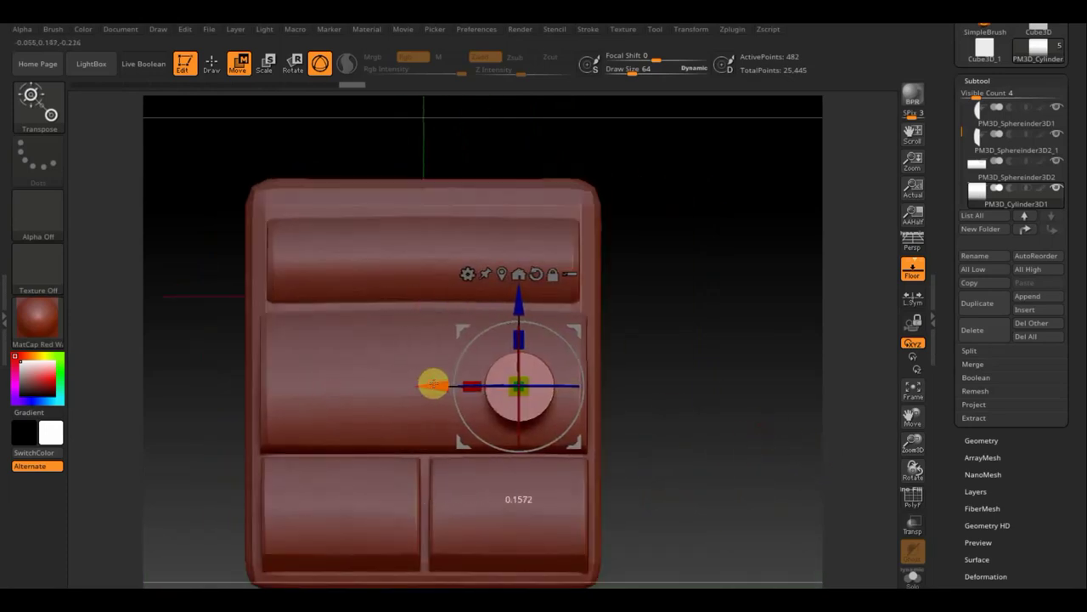
drag(524, 305, 524, 297)
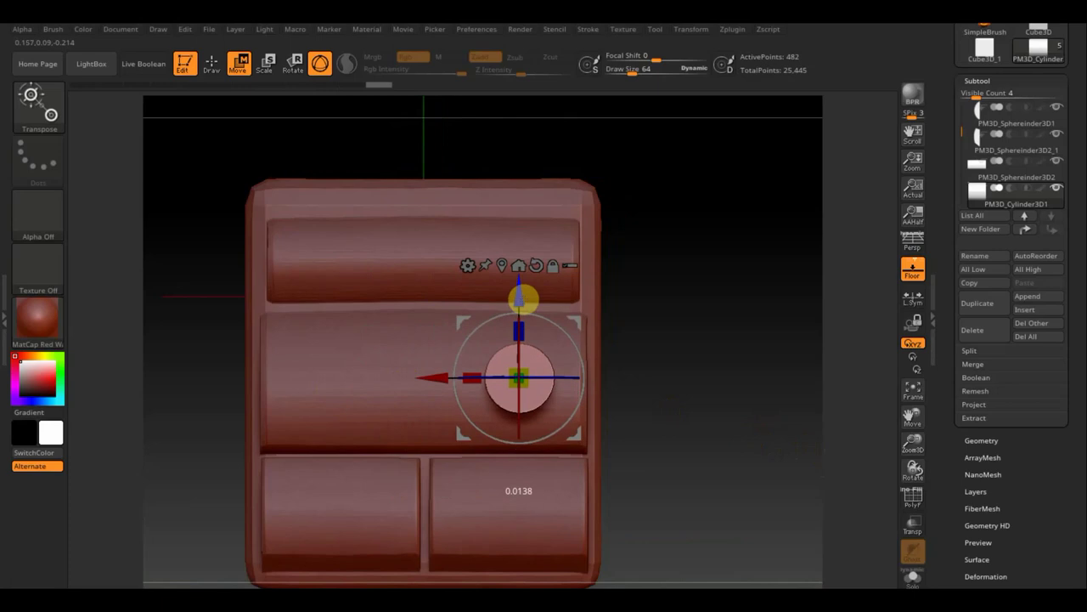
drag(677, 332, 624, 349)
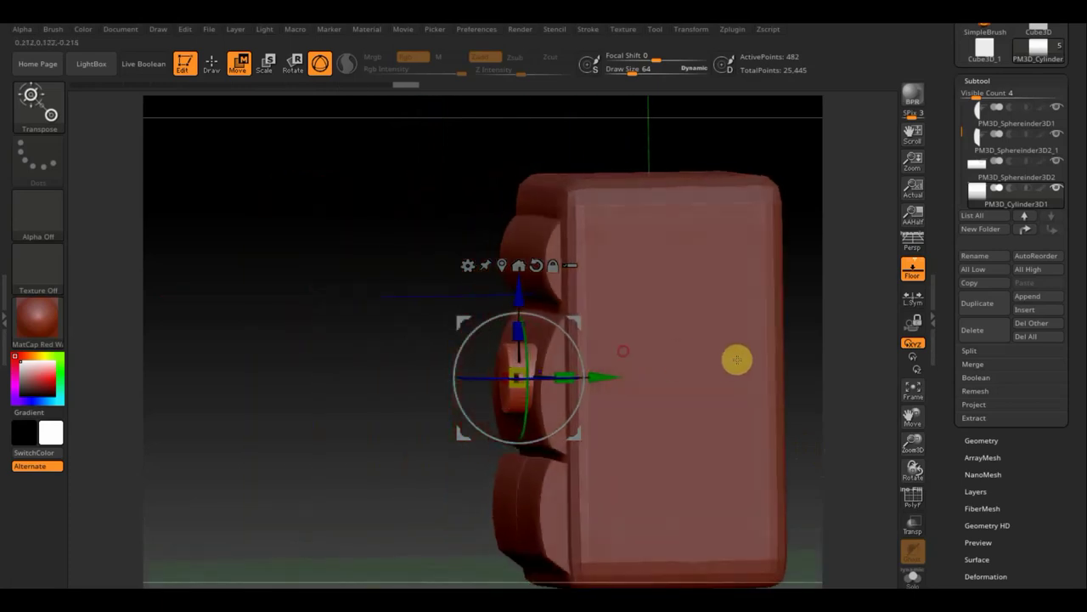
drag(311, 326, 296, 330)
Subdivide the knob cylinder once and delete its lower subdivision levels.
key(ctrl+d)
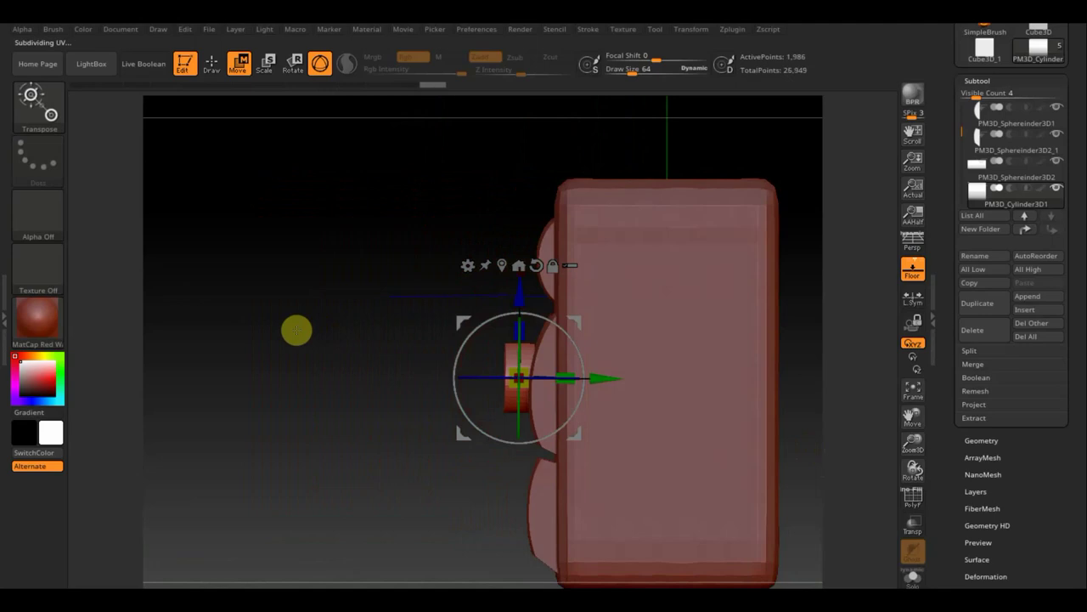
click(986, 439)
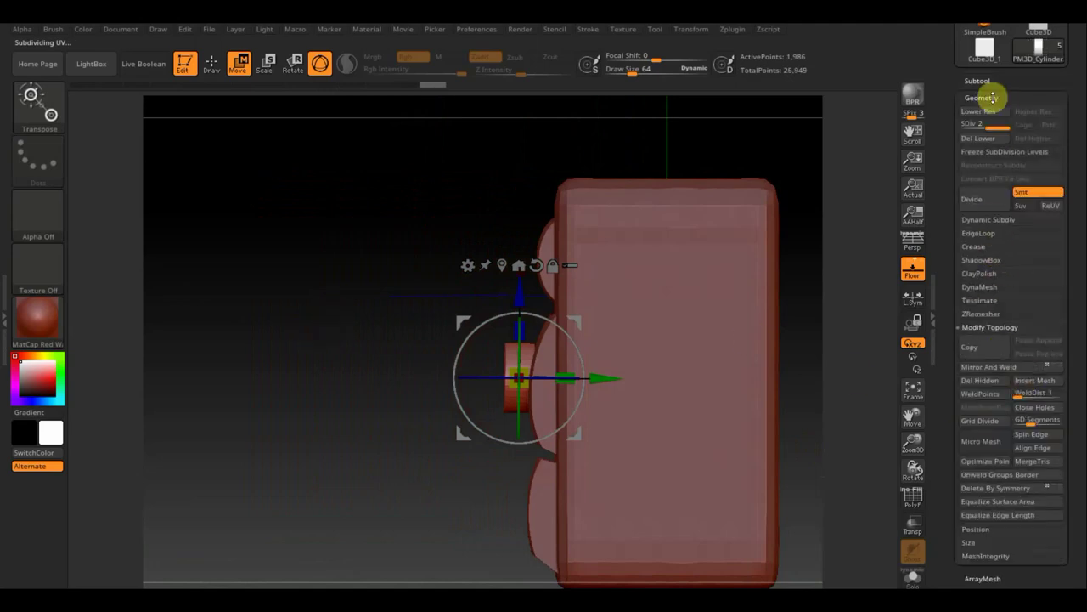
click(978, 138)
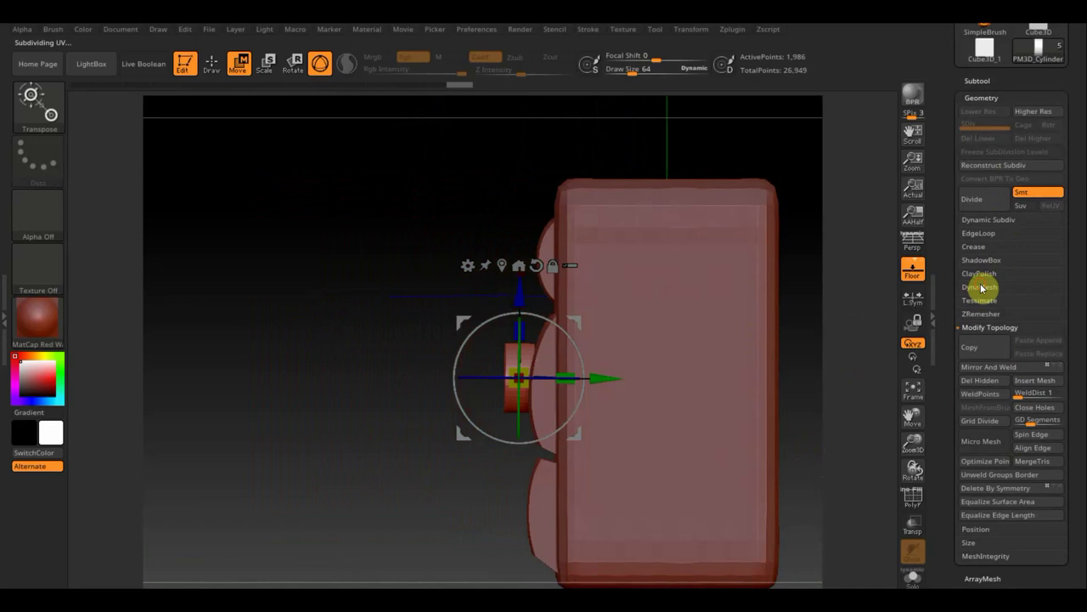
Remesh the knob with DynaMesh at resolution 408 and return to a front view.
click(982, 288)
click(978, 307)
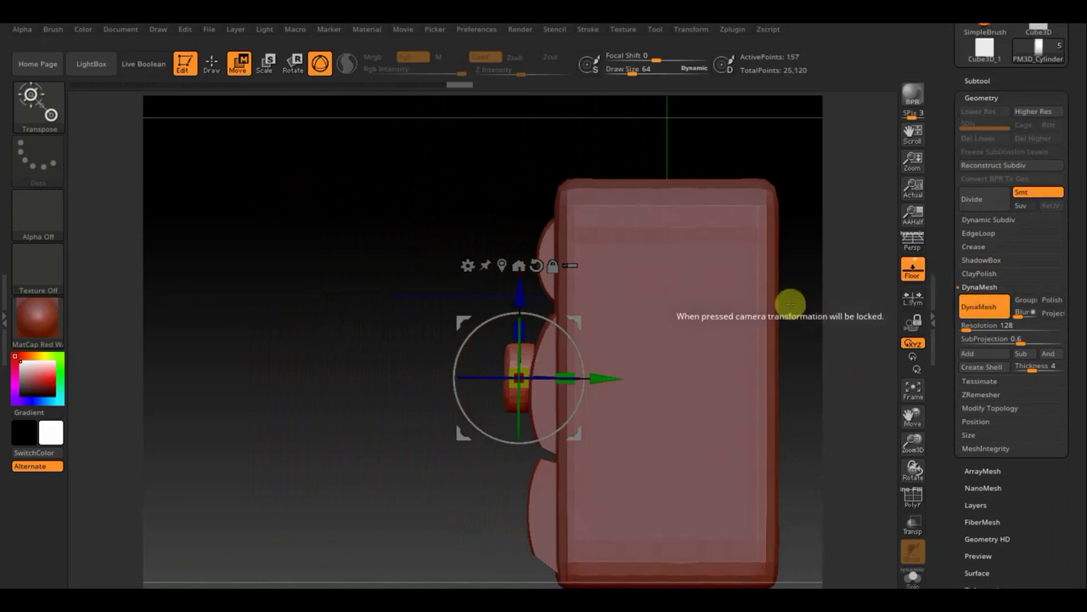
key(ctrl+z)
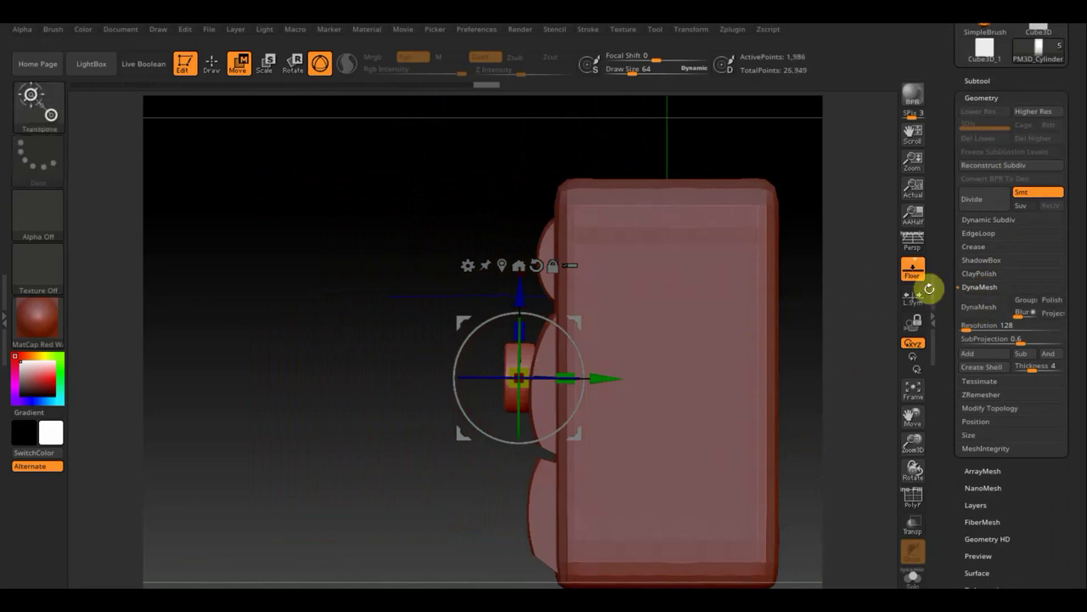
click(972, 325)
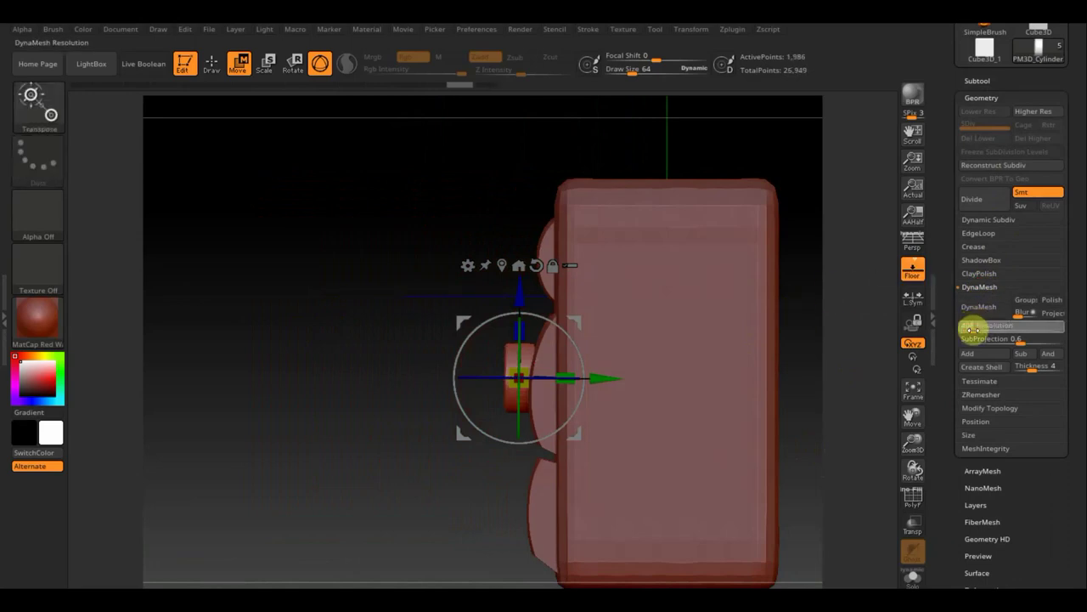
text(300)
key(Return)
click(982, 311)
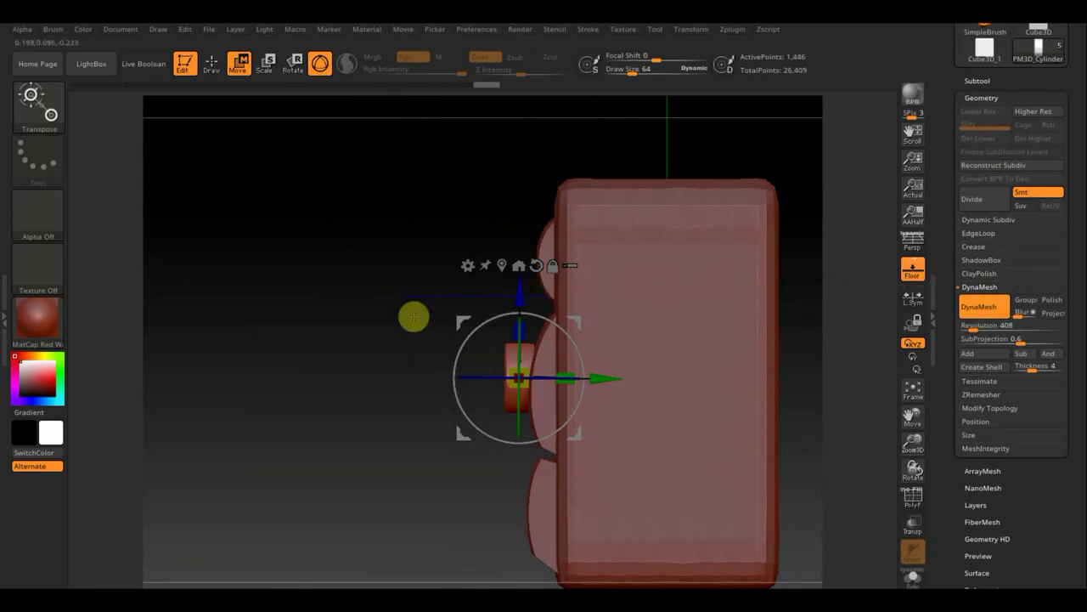
drag(388, 322, 668, 332)
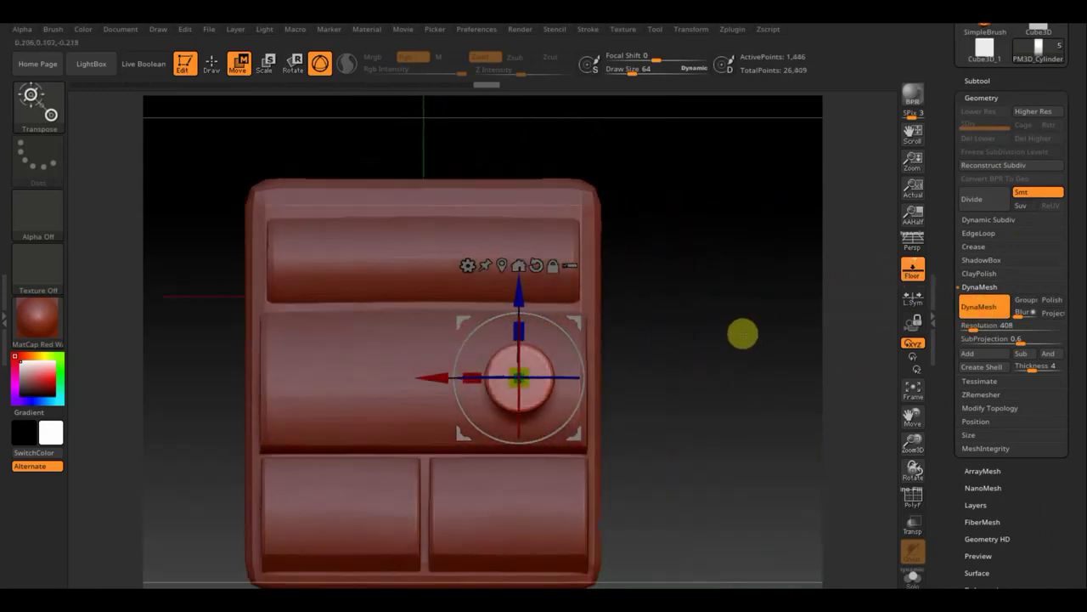
mouse_move(742, 354)
mouse_down()
mouse_move(731, 303)
mouse_move(735, 312)
mouse_up()
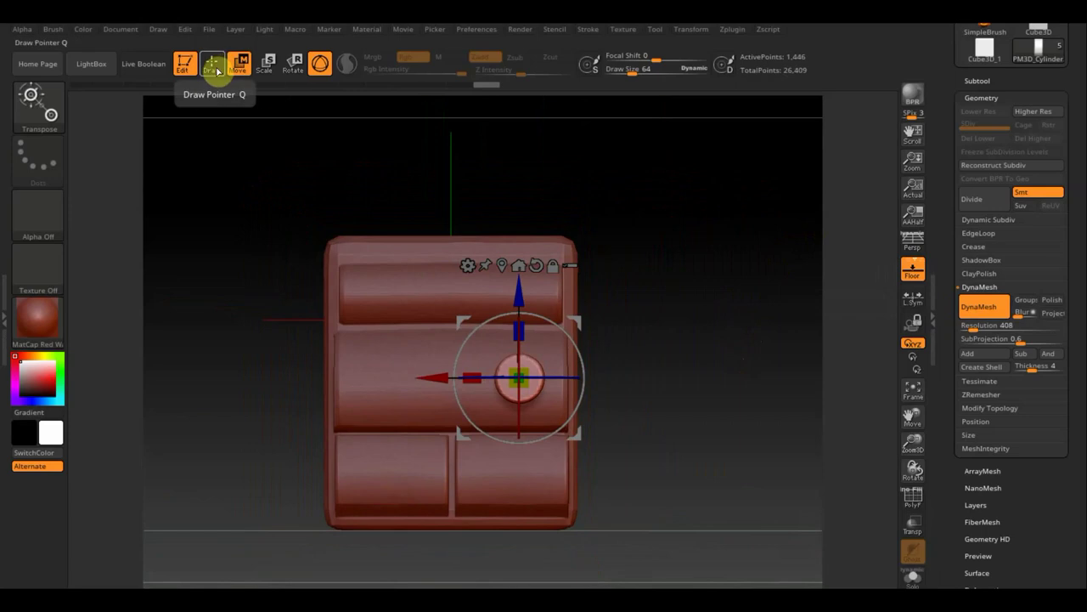
click(986, 80)
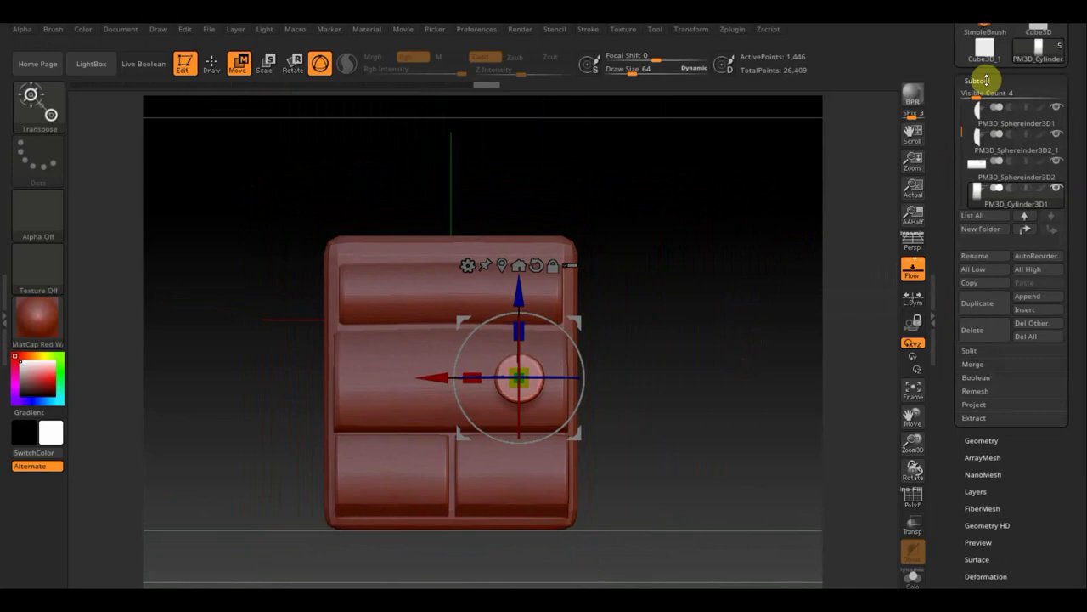
Append a Cube3D subtool, frame it in view and select it.
click(1030, 299)
click(593, 339)
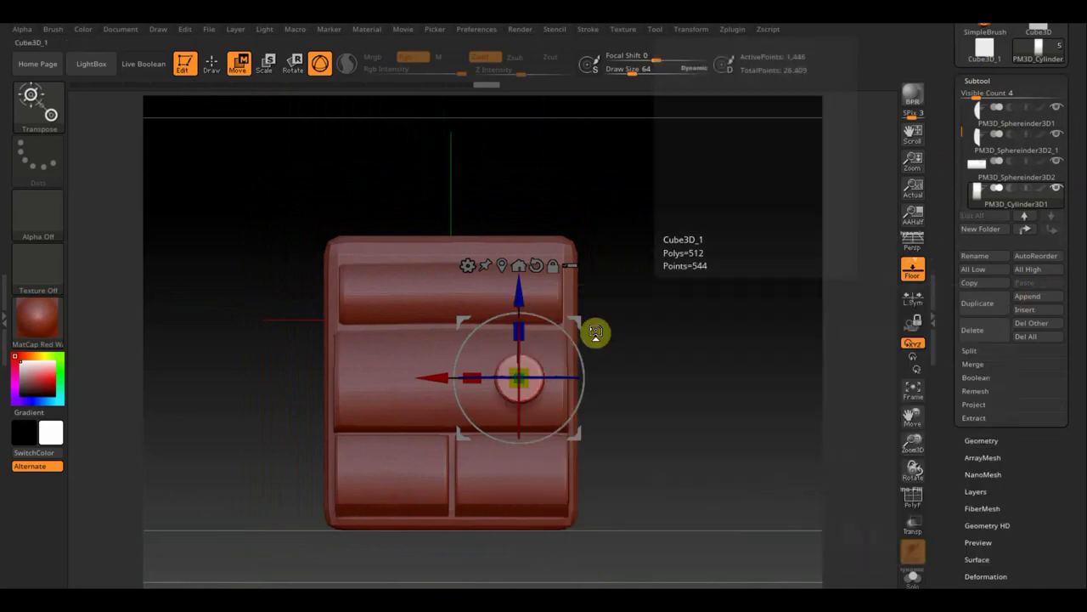
click(914, 389)
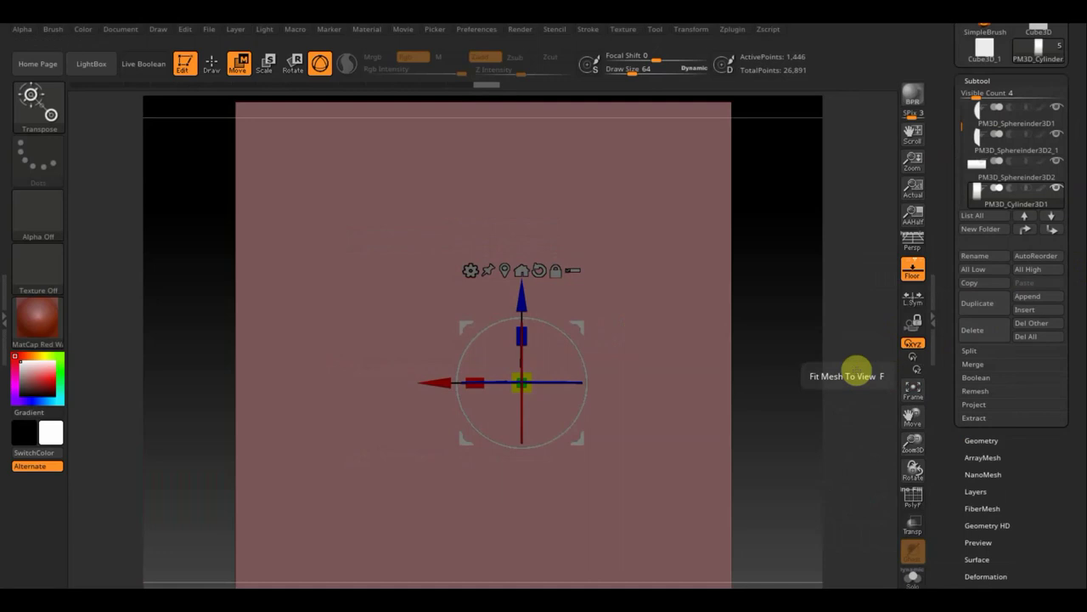
key(n)
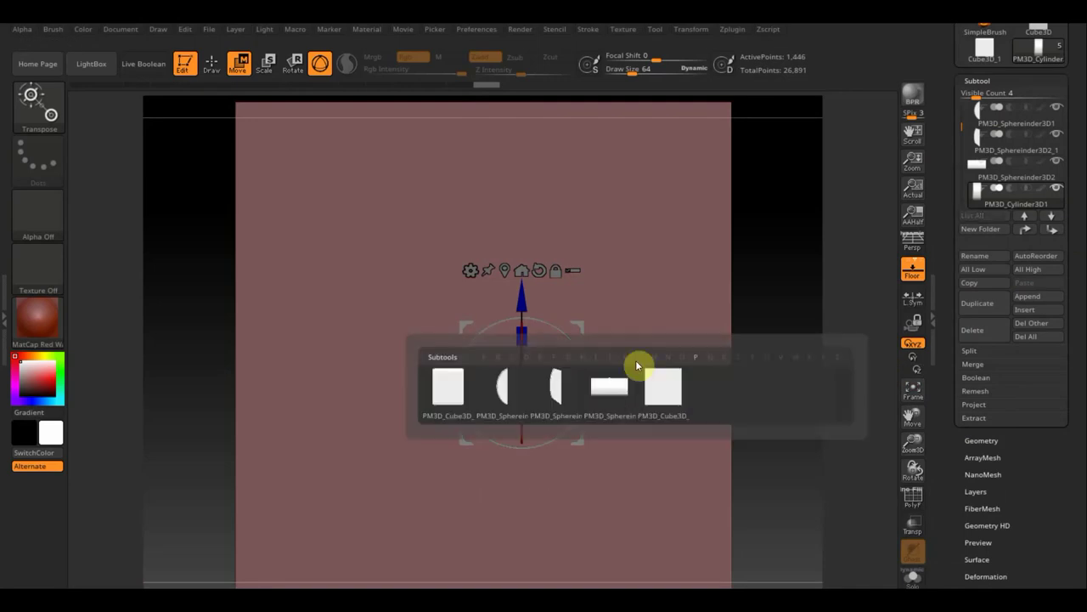
click(665, 387)
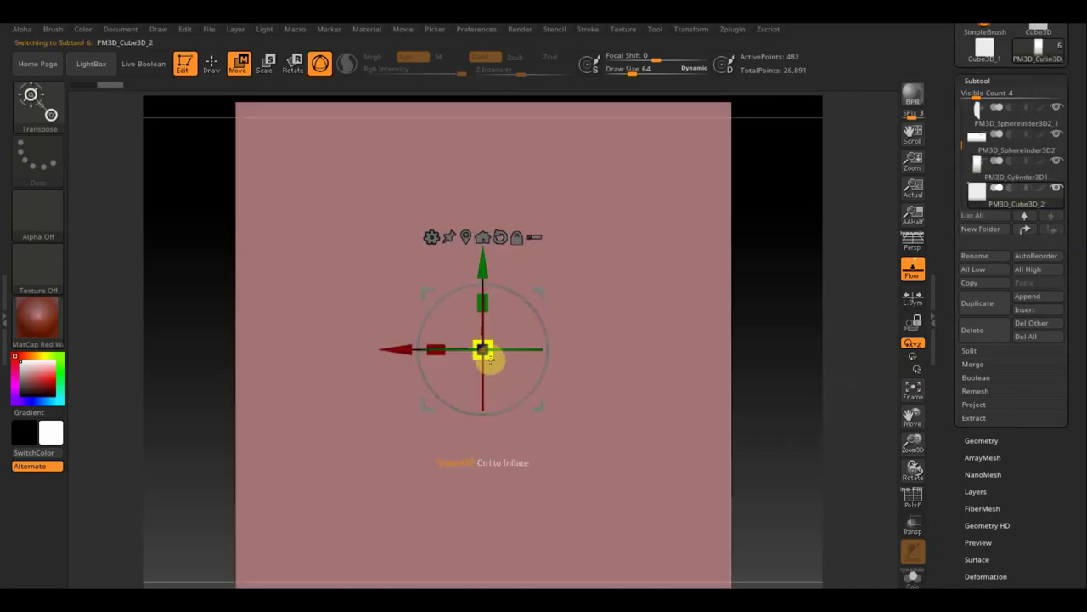
Shrink the cube into a small block and place it on the middle panel left of the knob.
drag(492, 362, 325, 156)
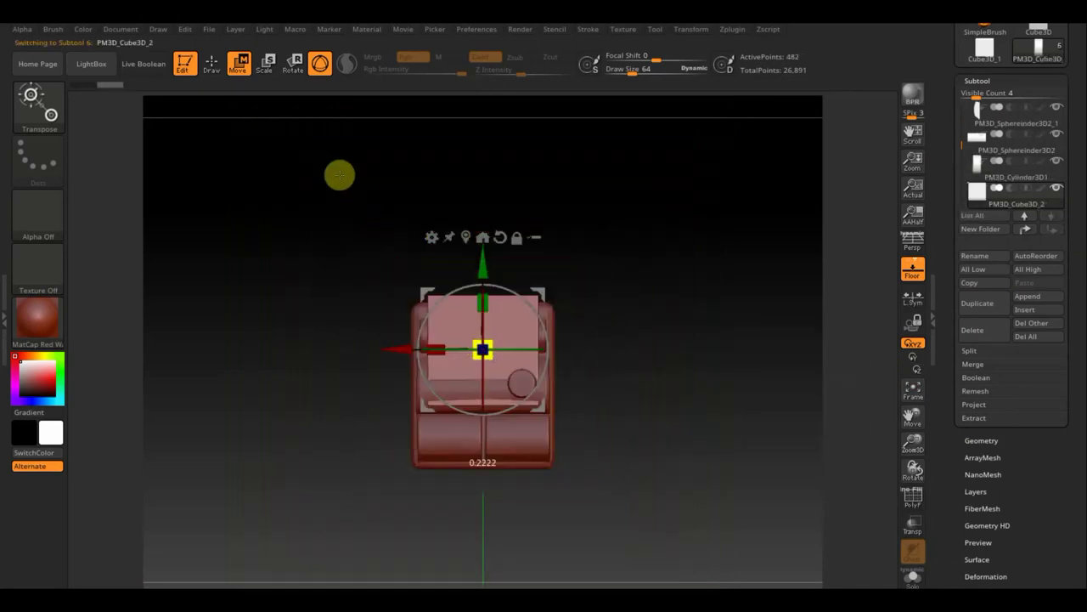
shift+drag(638, 272, 641, 301)
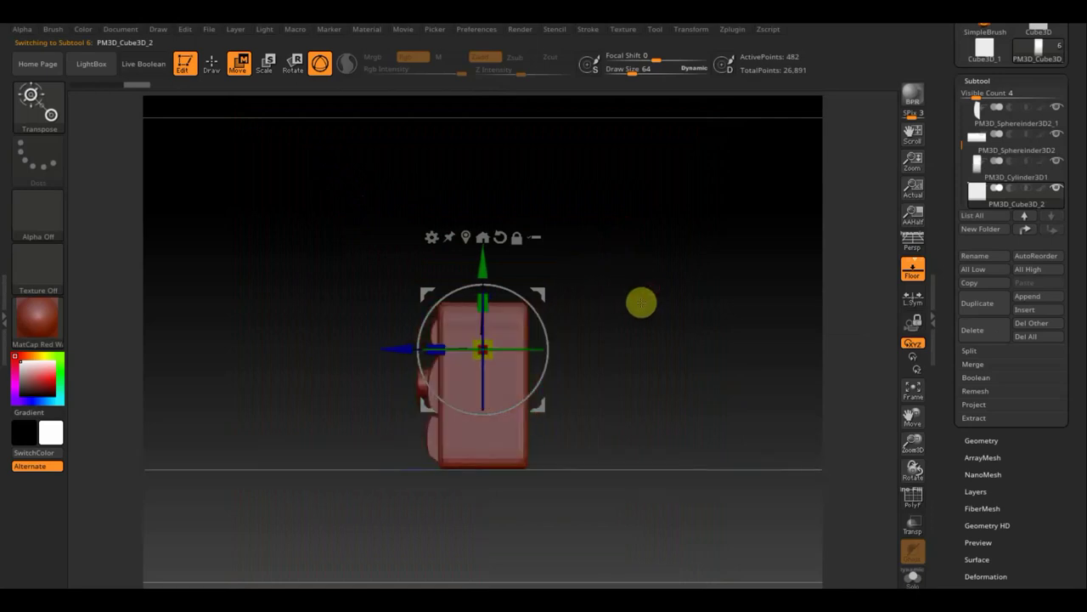
drag(392, 347, 330, 348)
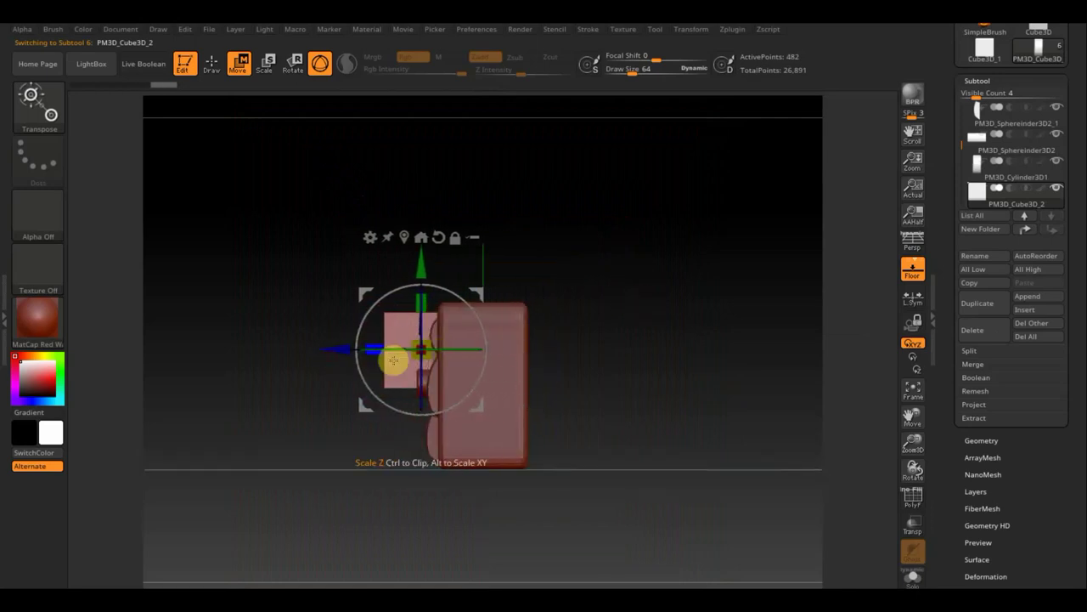
drag(429, 360, 420, 350)
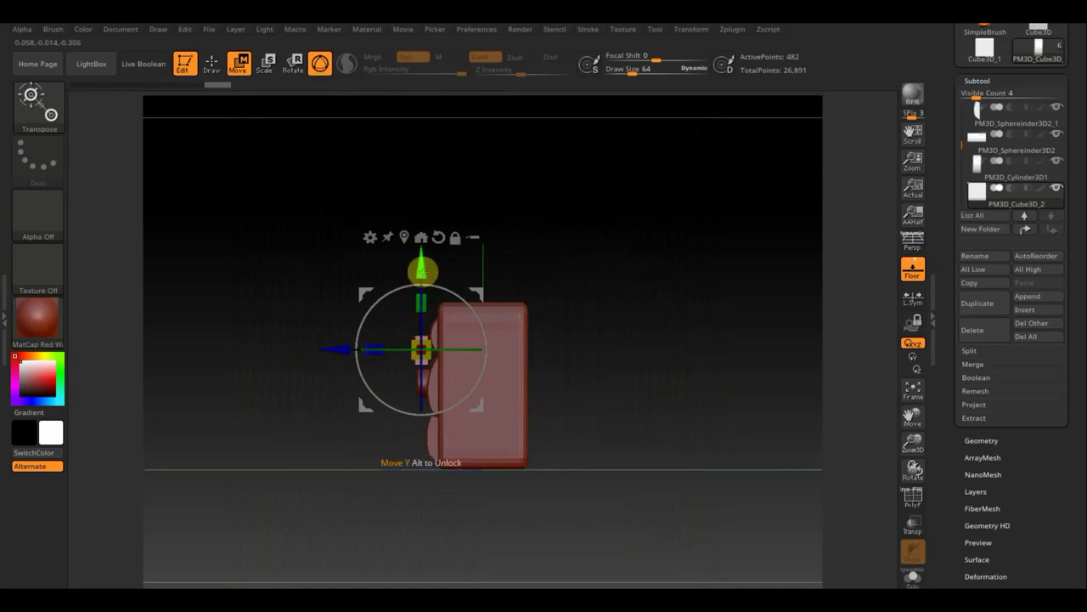
drag(422, 263, 422, 310)
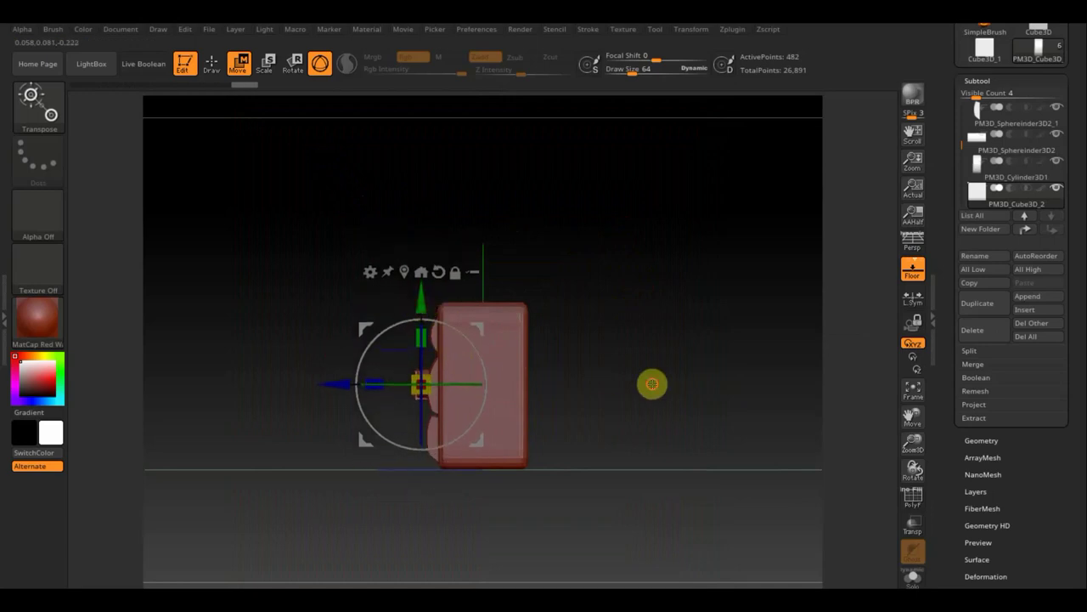
shift+drag(651, 382, 721, 382)
mouse_move(653, 379)
shift+mouse_down()
mouse_move(660, 392)
mouse_move(536, 399)
shift+mouse_up()
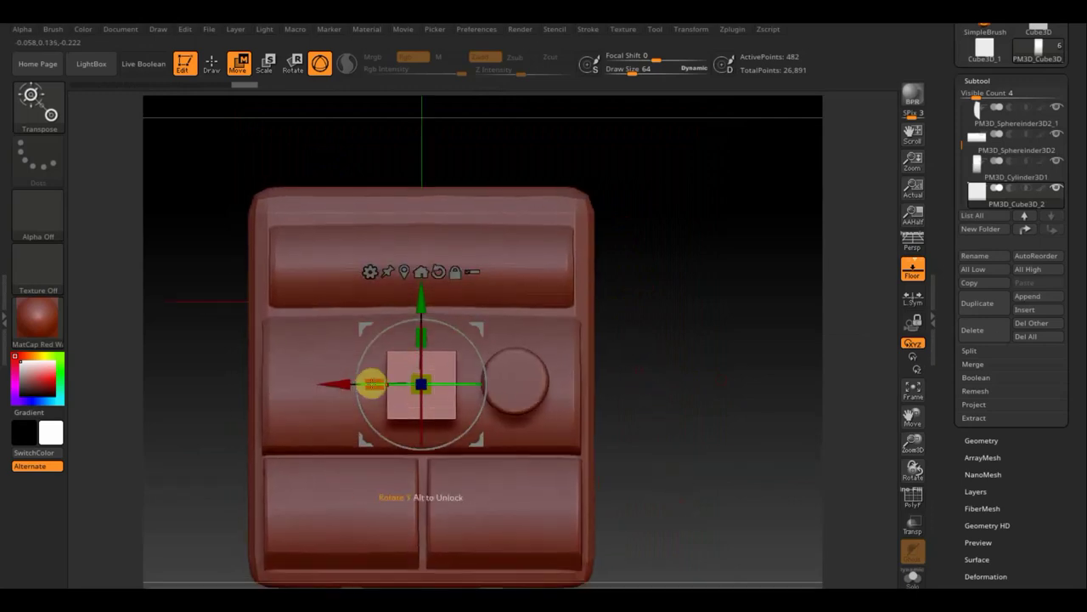
Widen the block along X, shift it left, and set its depth flush against the panel face.
drag(372, 383, 379, 374)
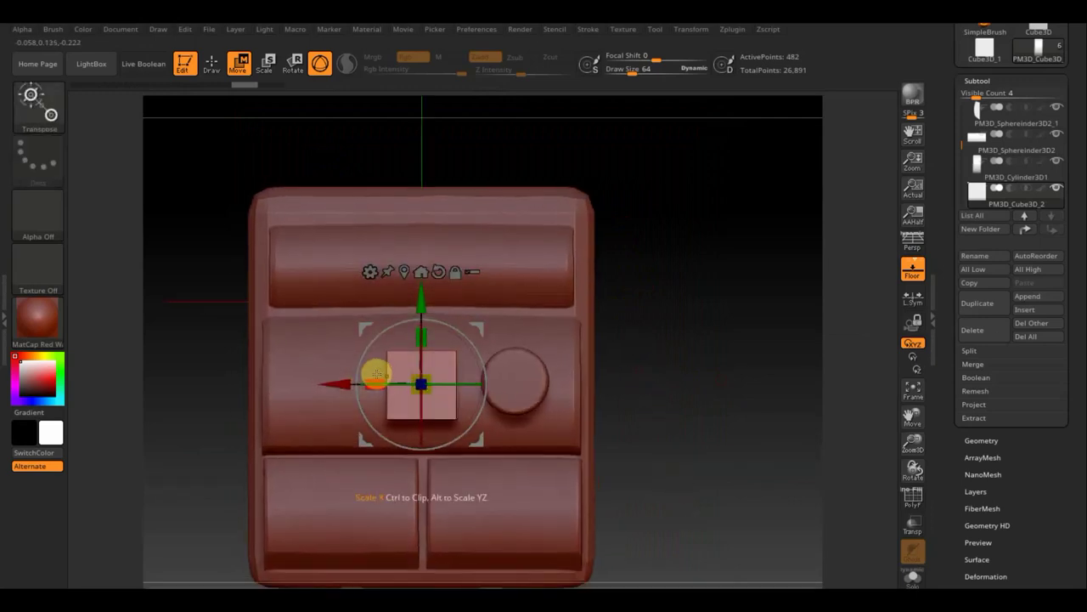
drag(377, 380, 355, 378)
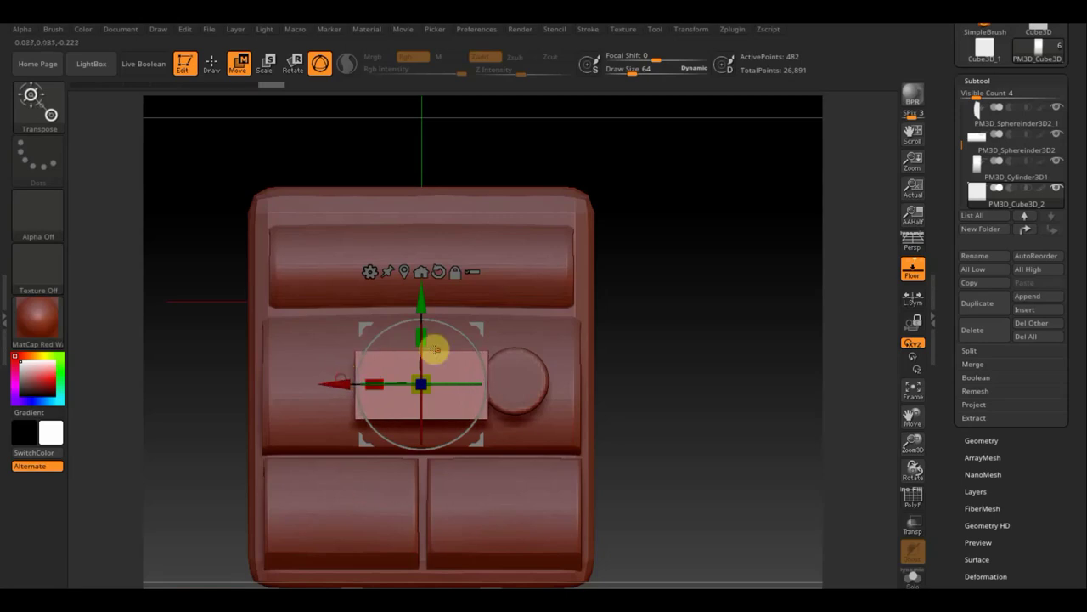
drag(334, 383, 324, 387)
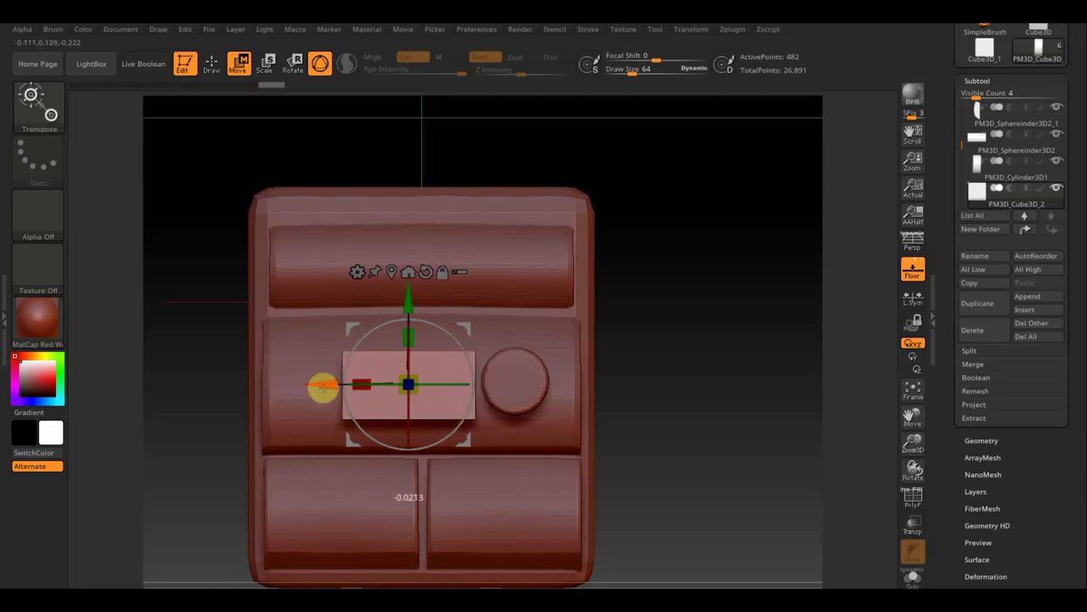
mouse_move(705, 402)
mouse_down()
mouse_move(675, 415)
mouse_move(755, 411)
mouse_up()
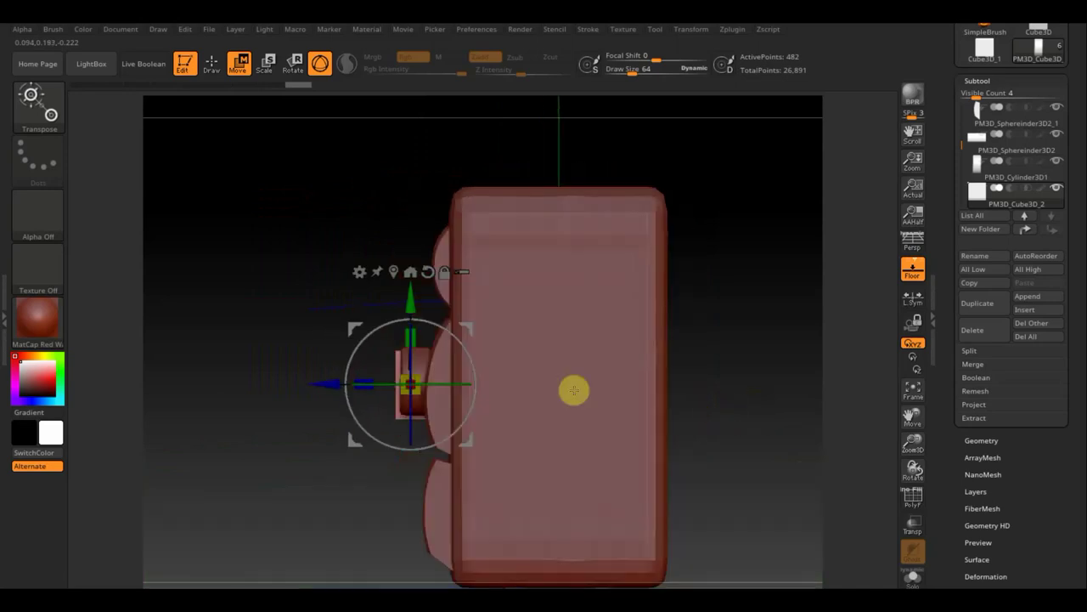
drag(325, 384, 341, 391)
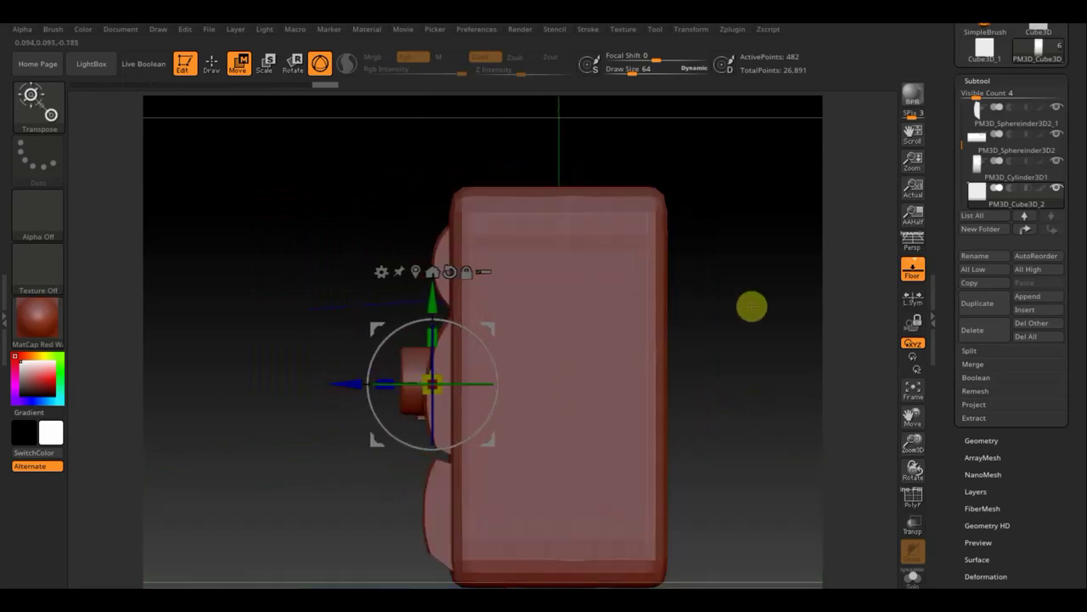
mouse_move(753, 303)
mouse_down()
mouse_move(753, 377)
mouse_move(772, 425)
mouse_move(806, 410)
mouse_move(839, 343)
mouse_move(721, 343)
mouse_move(739, 346)
mouse_move(701, 354)
mouse_up()
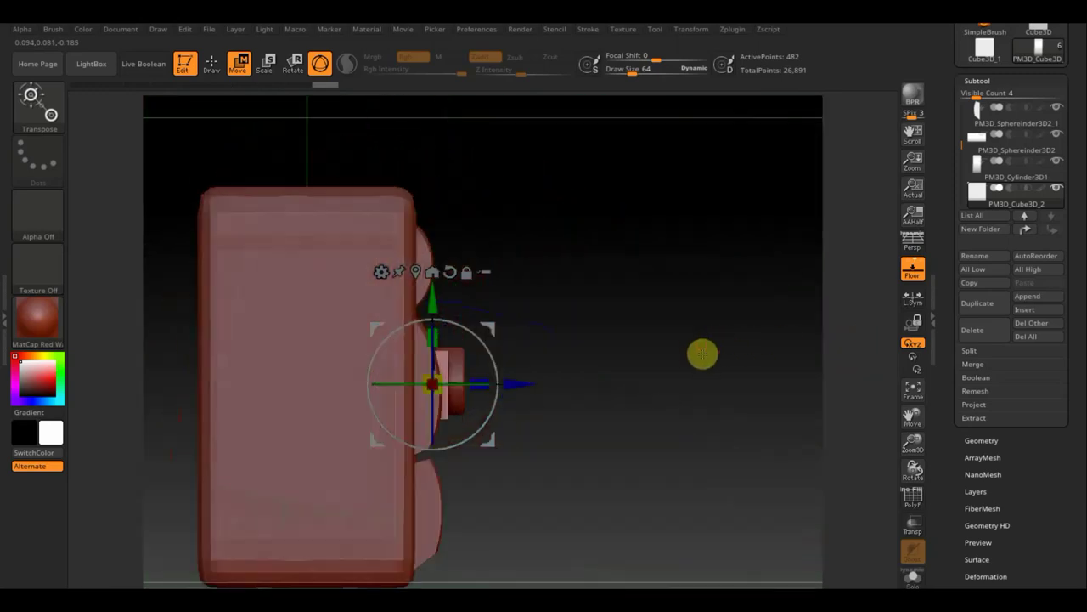
mouse_move(524, 382)
mouse_down()
mouse_move(491, 353)
mouse_move(526, 377)
mouse_up()
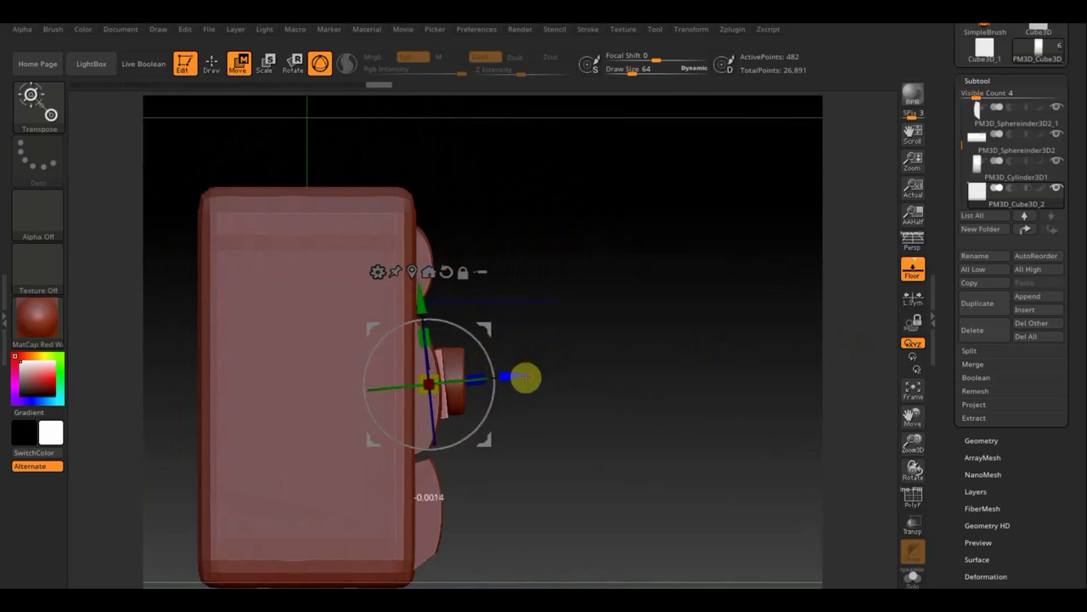
Subdivide the block once, delete its lower levels, and duplicate it as PM3D_Cube3D_3.
key(ctrl)
key(ctrl+d)
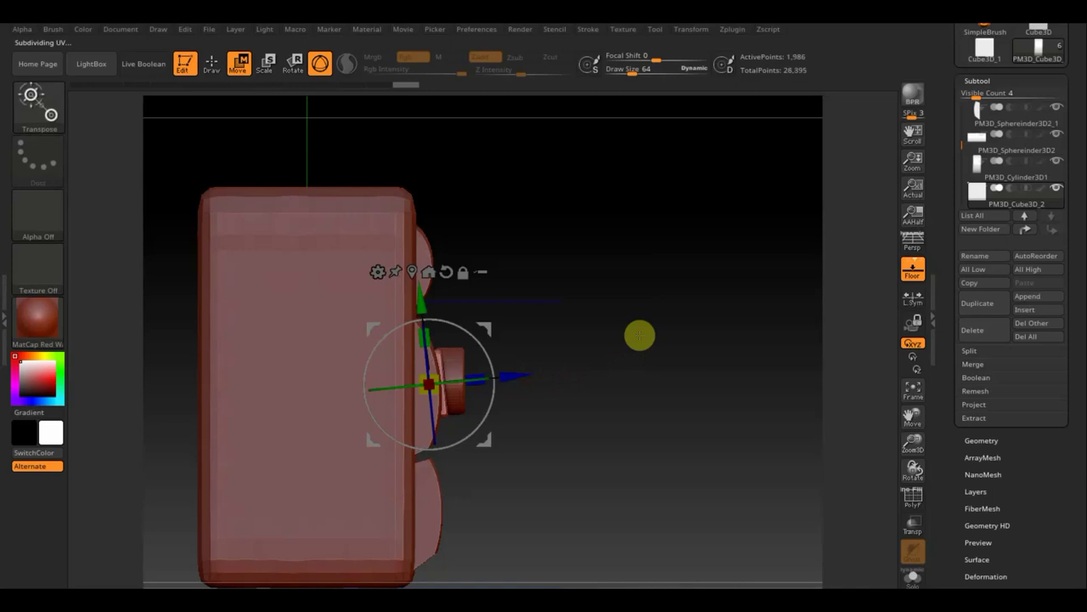
drag(677, 348, 627, 356)
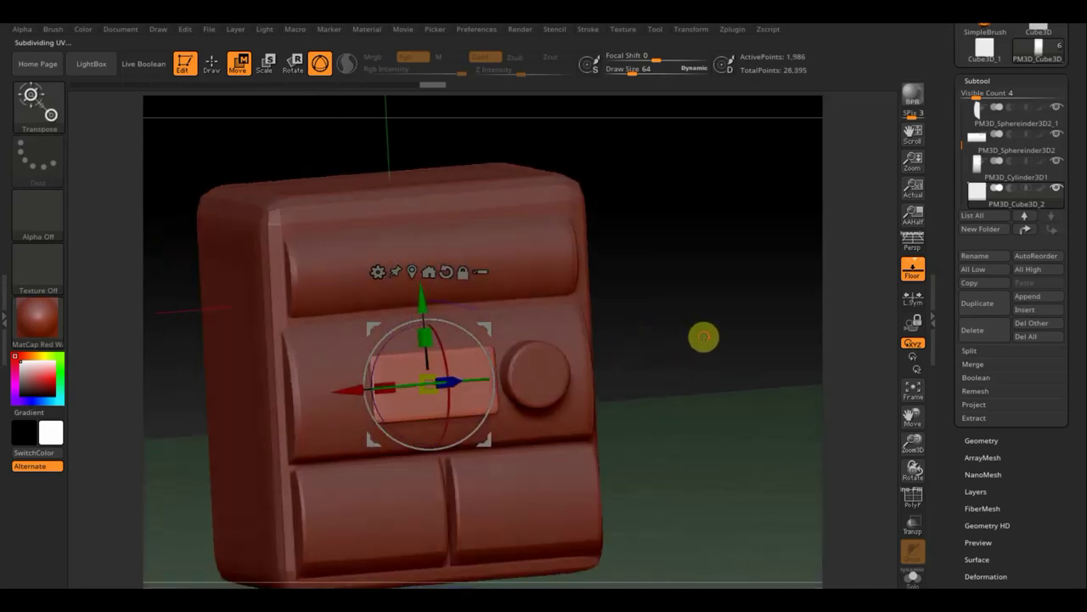
shift+drag(704, 334, 691, 349)
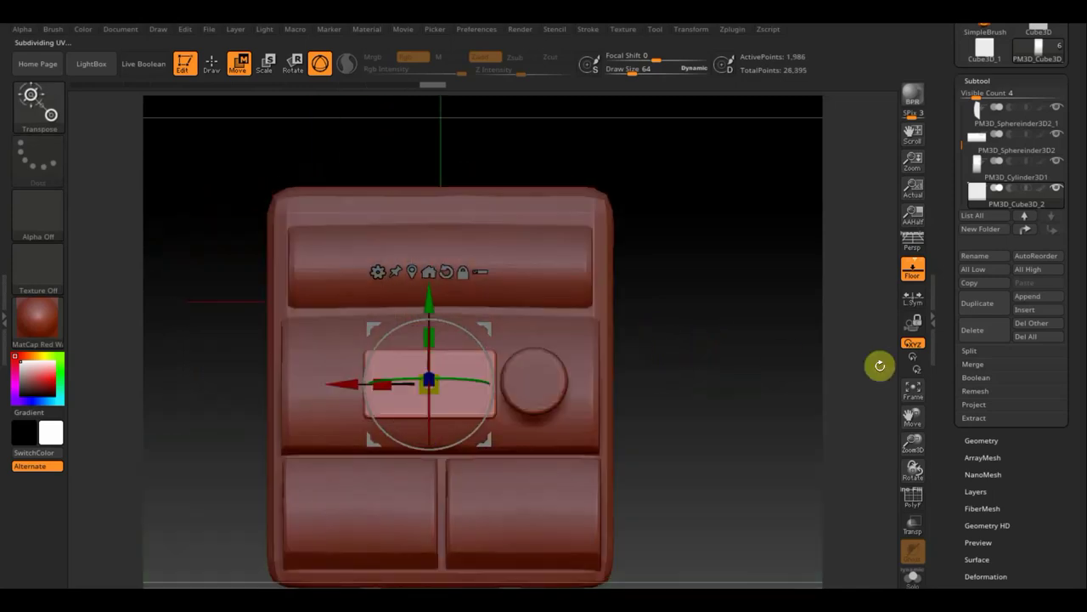
click(976, 440)
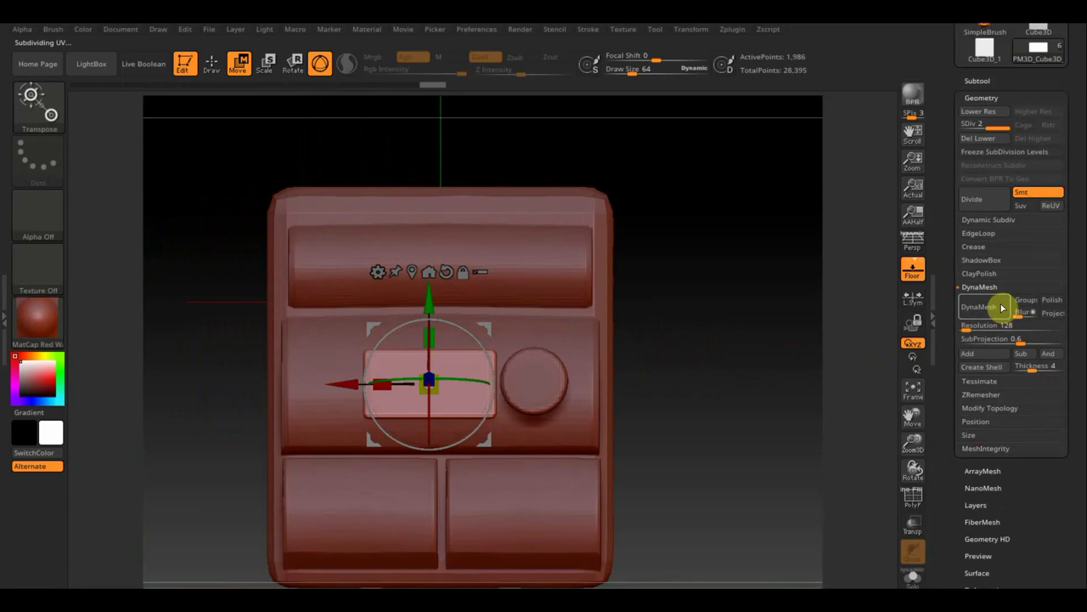
click(989, 141)
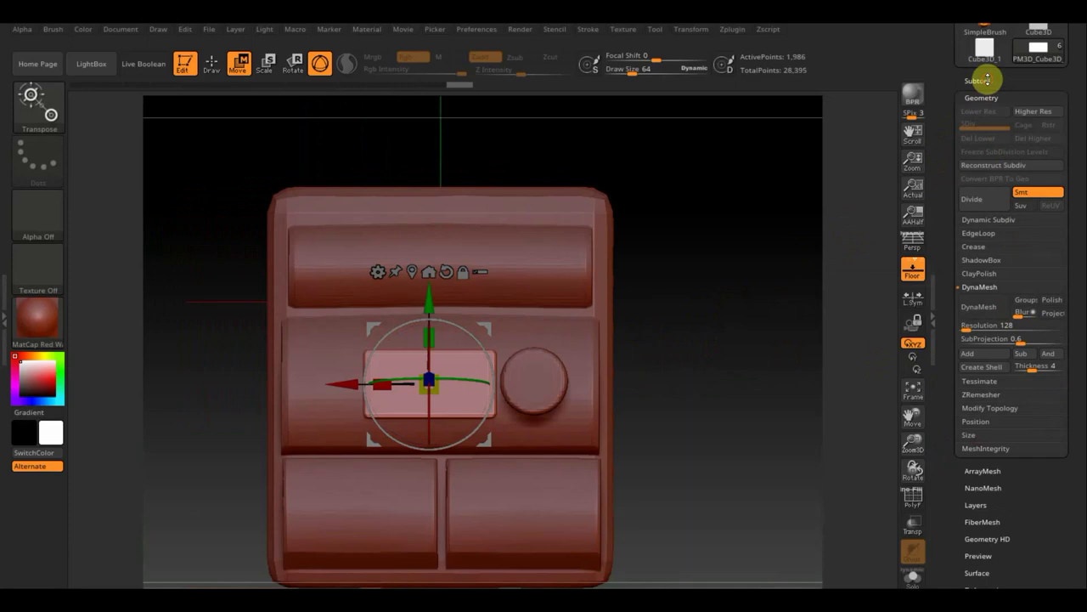
click(987, 79)
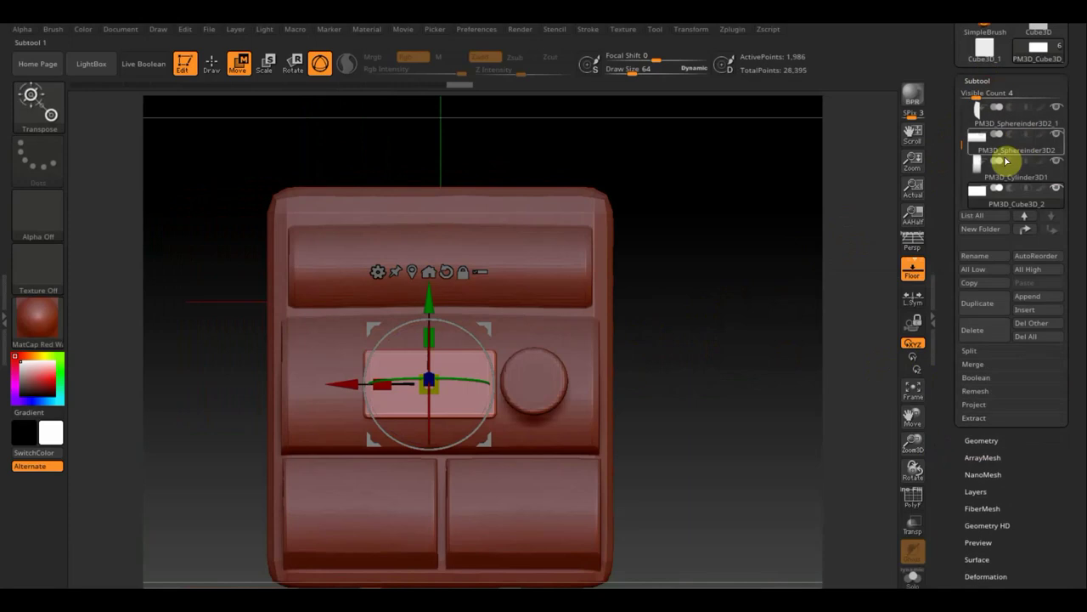
click(986, 311)
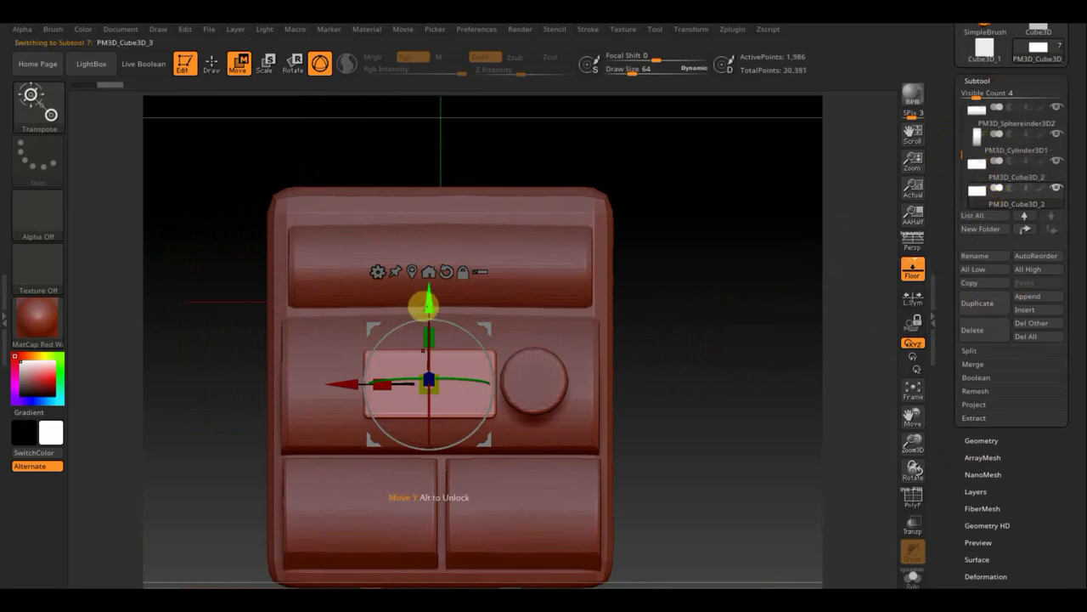
Move the copy up and right above the knob and shrink it to about half size.
drag(426, 304, 427, 260)
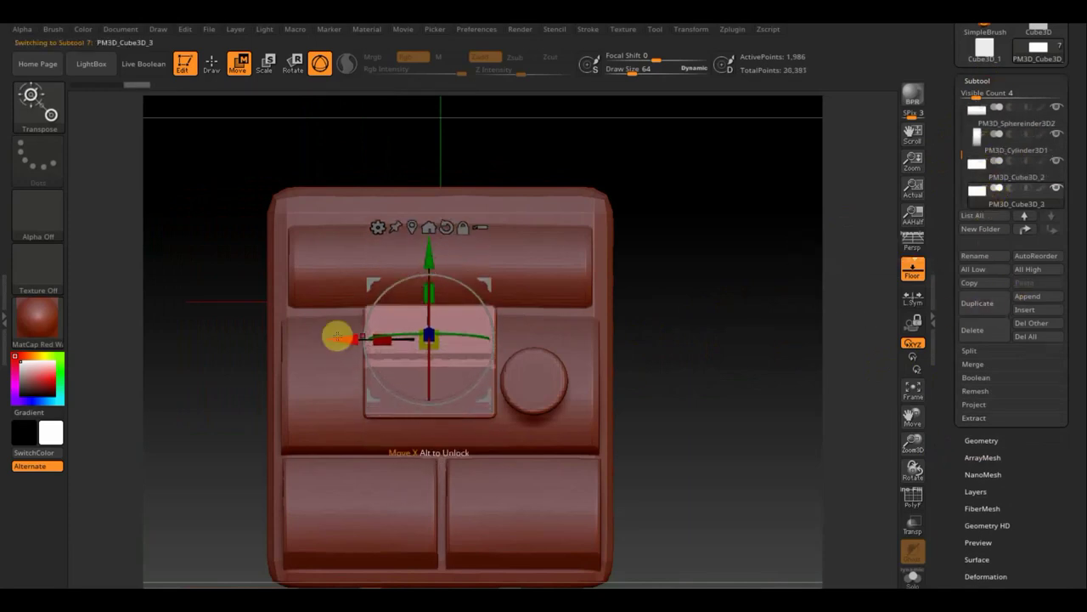
drag(337, 337, 439, 338)
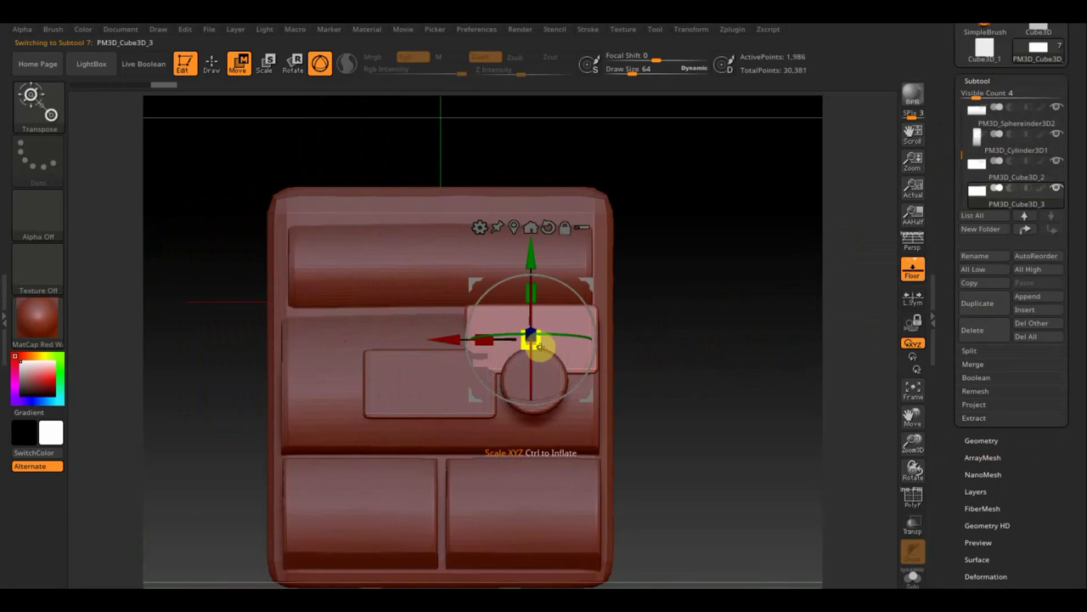
drag(535, 344, 524, 321)
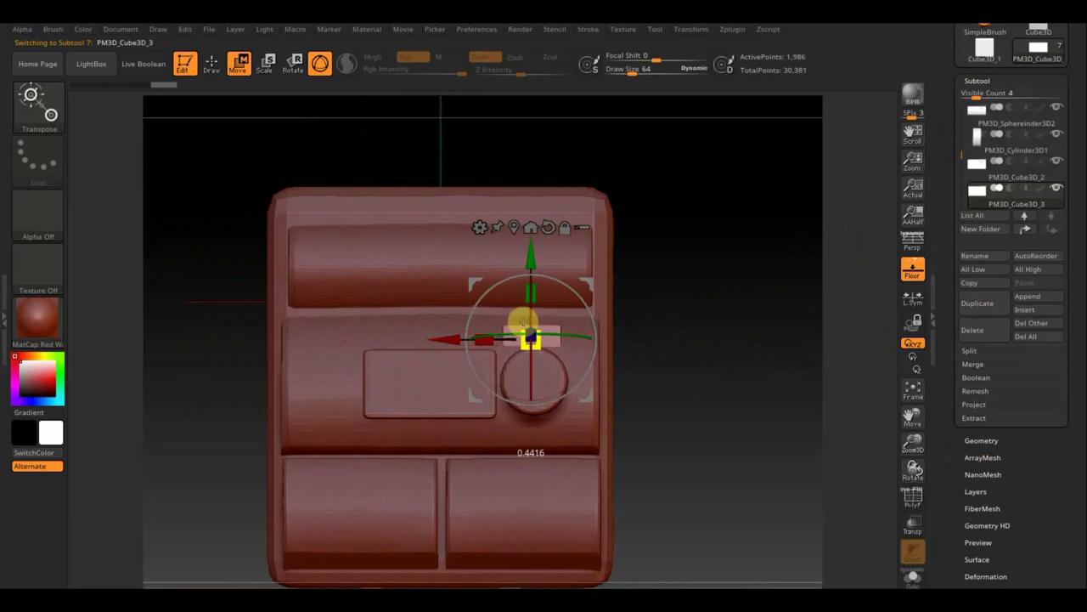
In side view, make the small piece thinner in depth and nudge it slightly upward.
mouse_move(616, 335)
mouse_down()
mouse_move(645, 345)
mouse_move(607, 345)
mouse_move(704, 332)
mouse_up()
drag(796, 304, 705, 303)
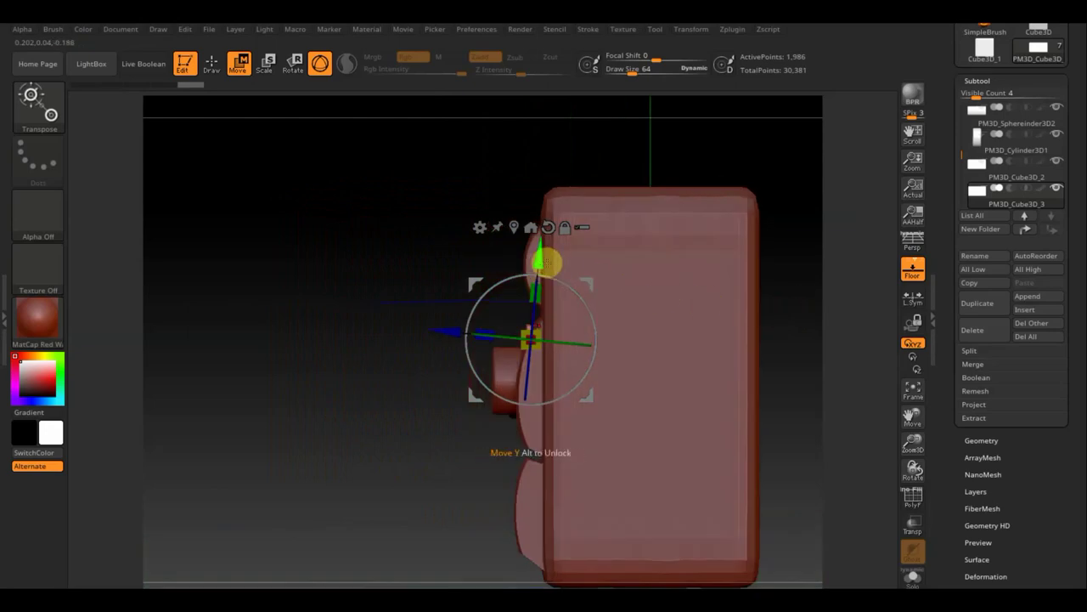
drag(544, 262, 540, 252)
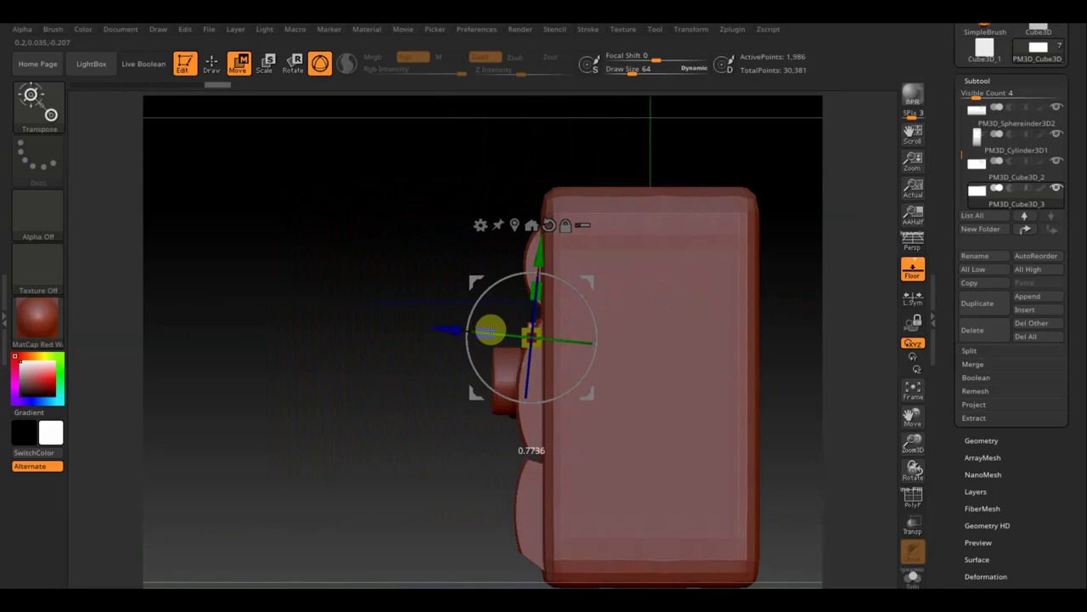
drag(491, 331, 448, 335)
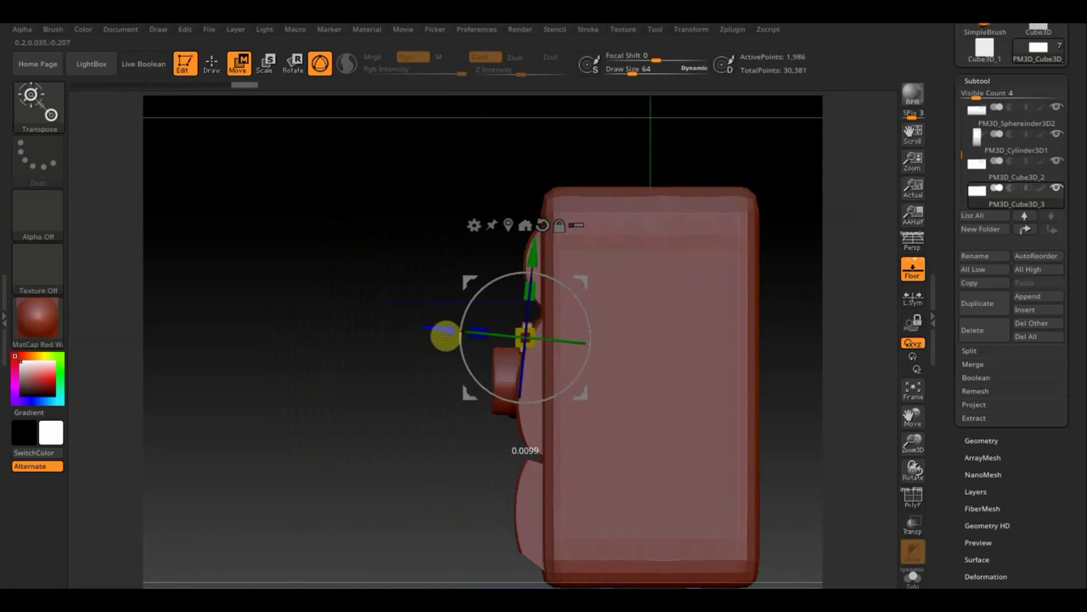
drag(540, 261, 533, 253)
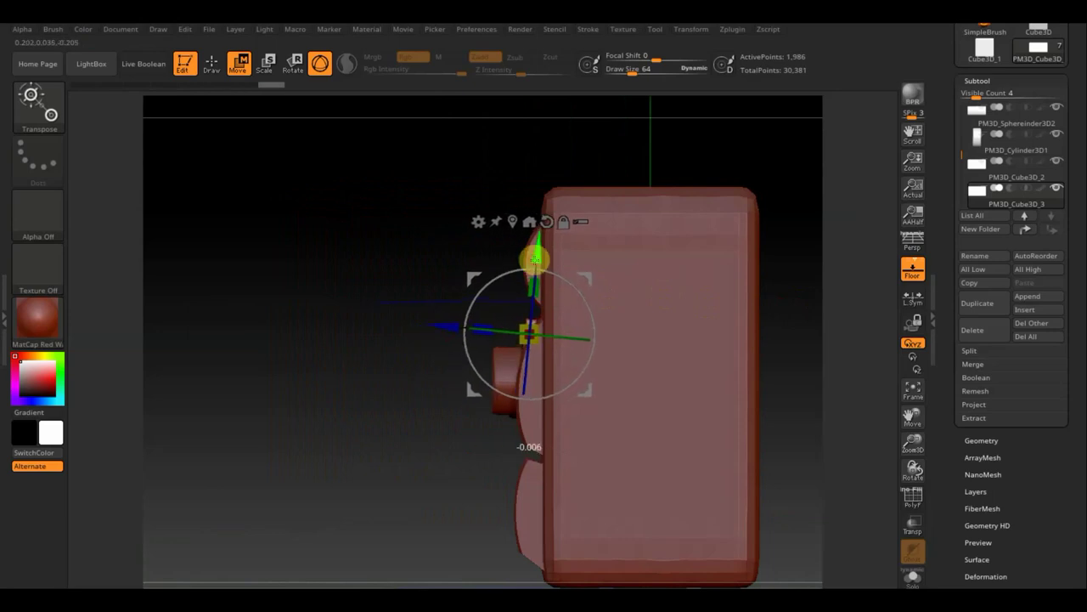
drag(365, 245, 417, 245)
shift+drag(748, 271, 723, 286)
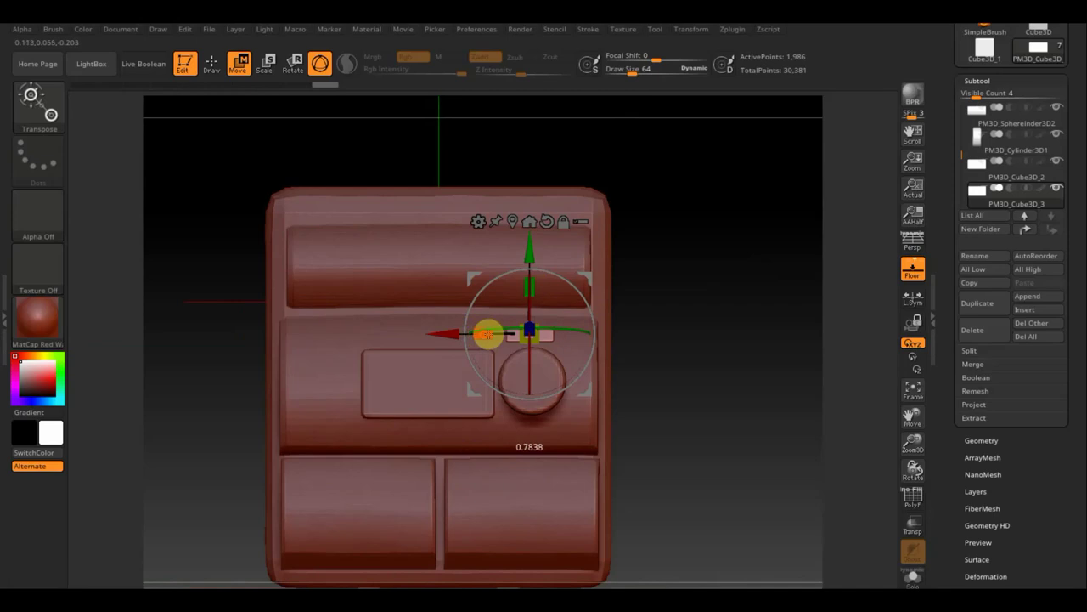
mouse_move(699, 330)
mouse_down()
mouse_move(655, 348)
mouse_move(653, 388)
mouse_move(712, 393)
mouse_move(757, 354)
mouse_move(719, 343)
mouse_move(711, 366)
mouse_up()
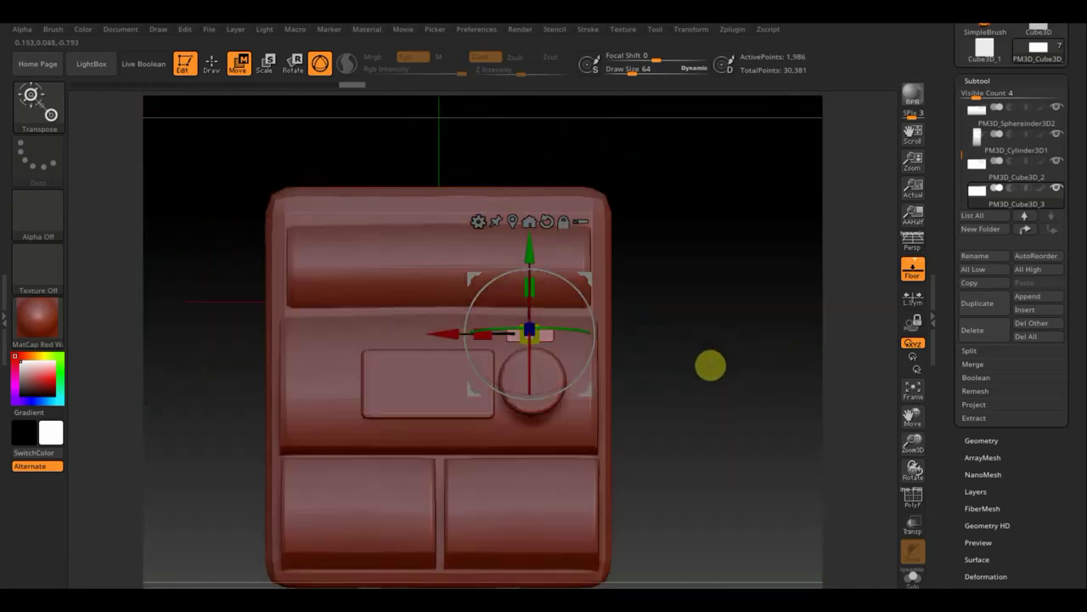
Ctrl-drag copies of the slot to below the knob and onto the panel's left side.
ctrl+drag(530, 251, 544, 346)
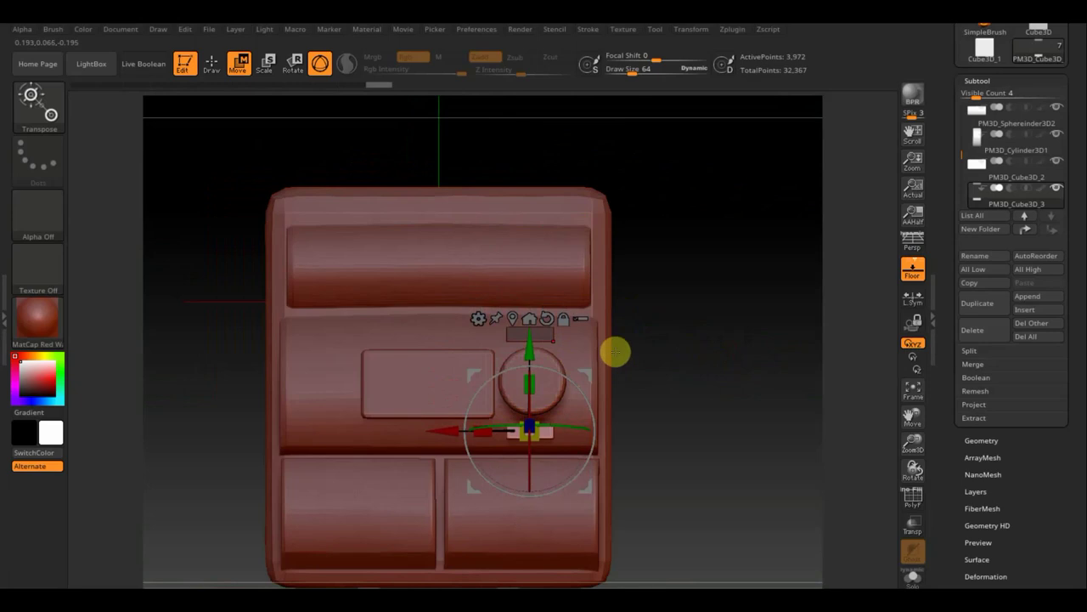
mouse_move(592, 371)
ctrl+mouse_down()
mouse_move(367, 379)
mouse_move(377, 472)
ctrl+mouse_up()
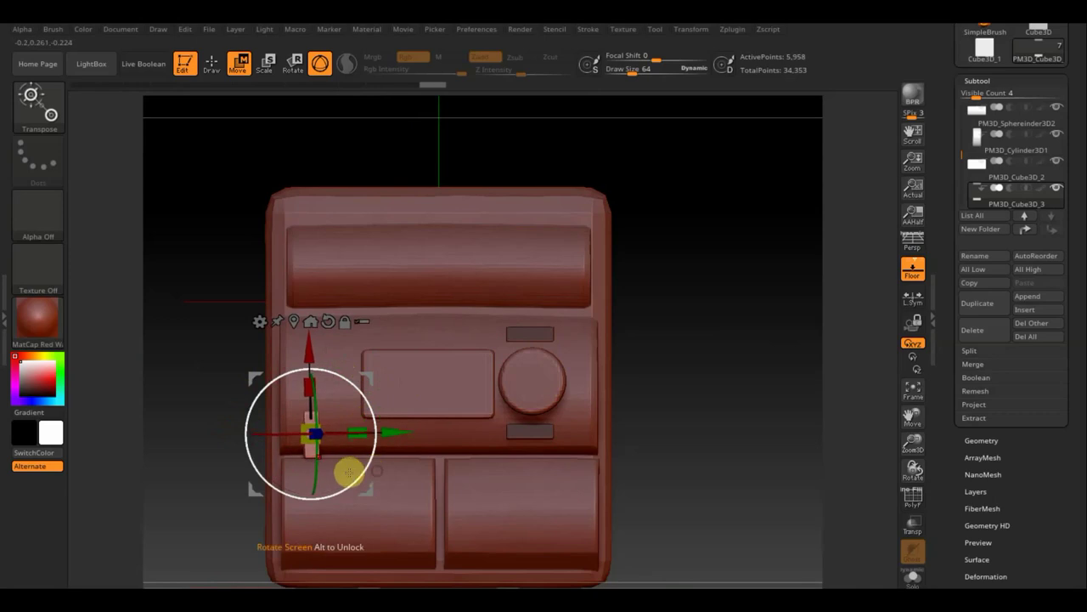
Tilt the left copy at an angle and stretch it outward in depth from the panel.
mouse_move(368, 409)
mouse_down()
mouse_move(365, 420)
mouse_move(371, 412)
mouse_up()
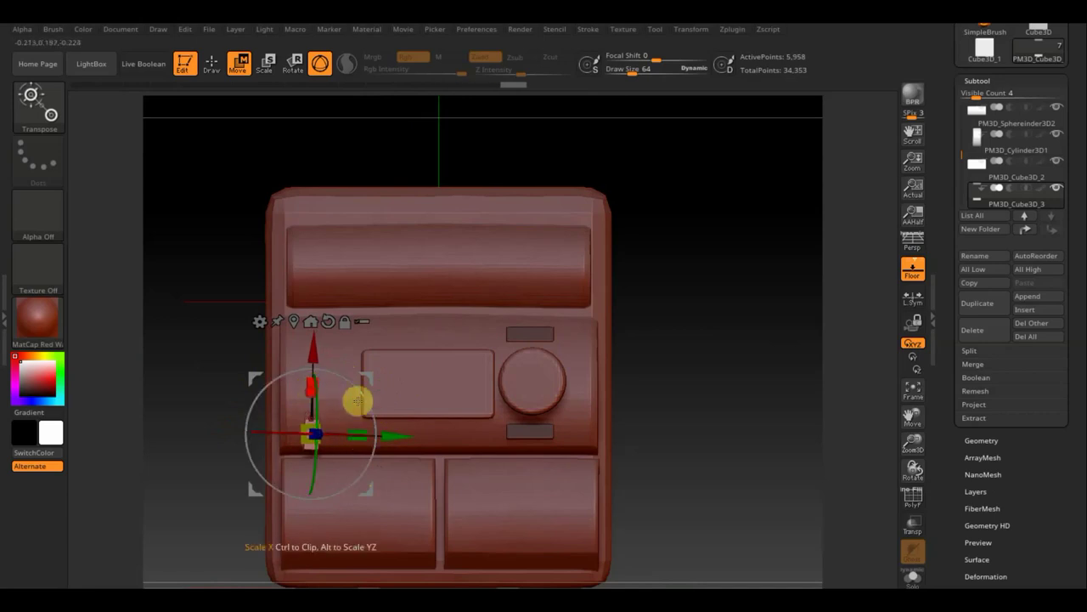
shift+drag(660, 431, 684, 434)
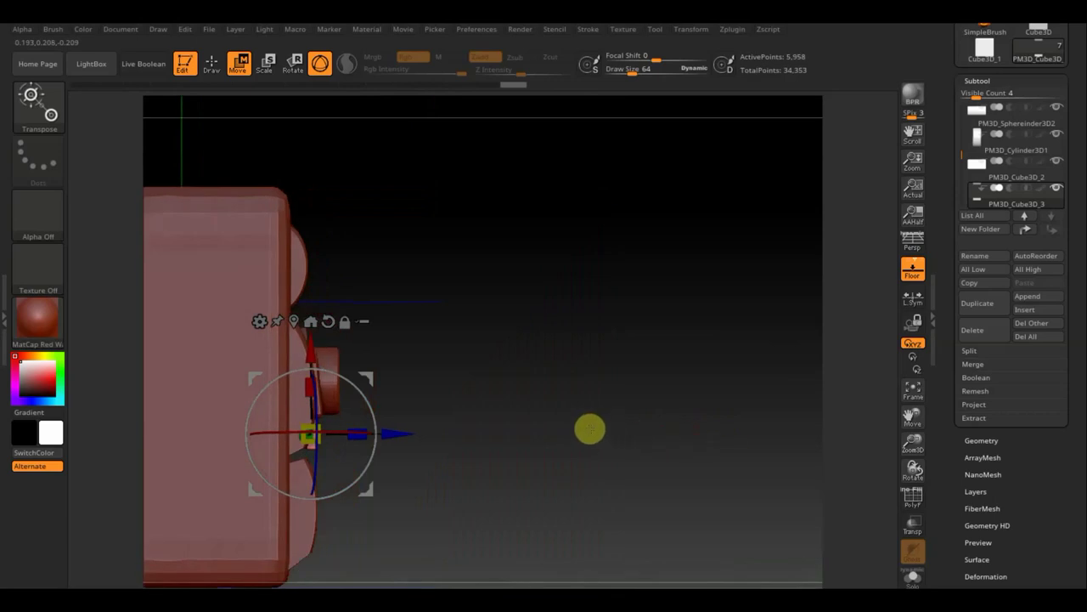
alt+drag(590, 429, 614, 502)
drag(366, 390, 376, 354)
drag(361, 400, 376, 401)
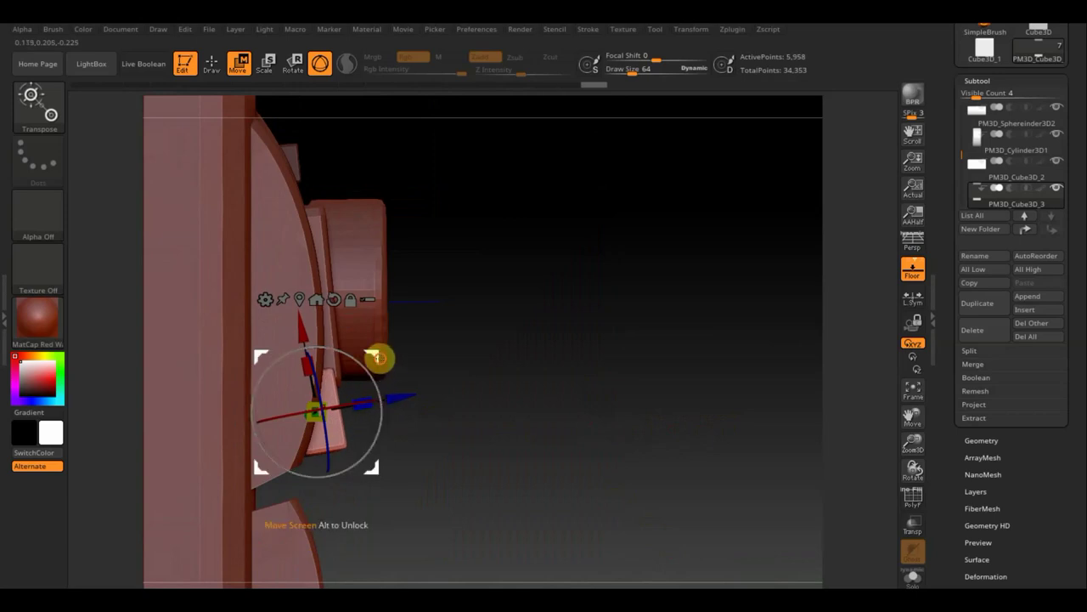
drag(379, 356, 375, 358)
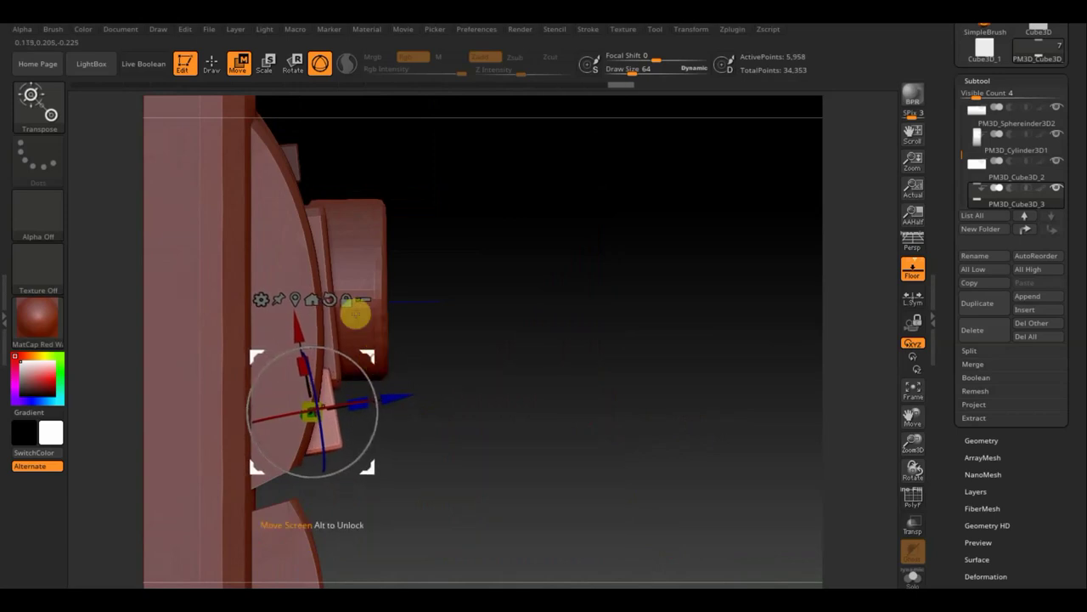
Cut the angled piece with a straight vertical TrimCurve stroke in side view.
click(212, 65)
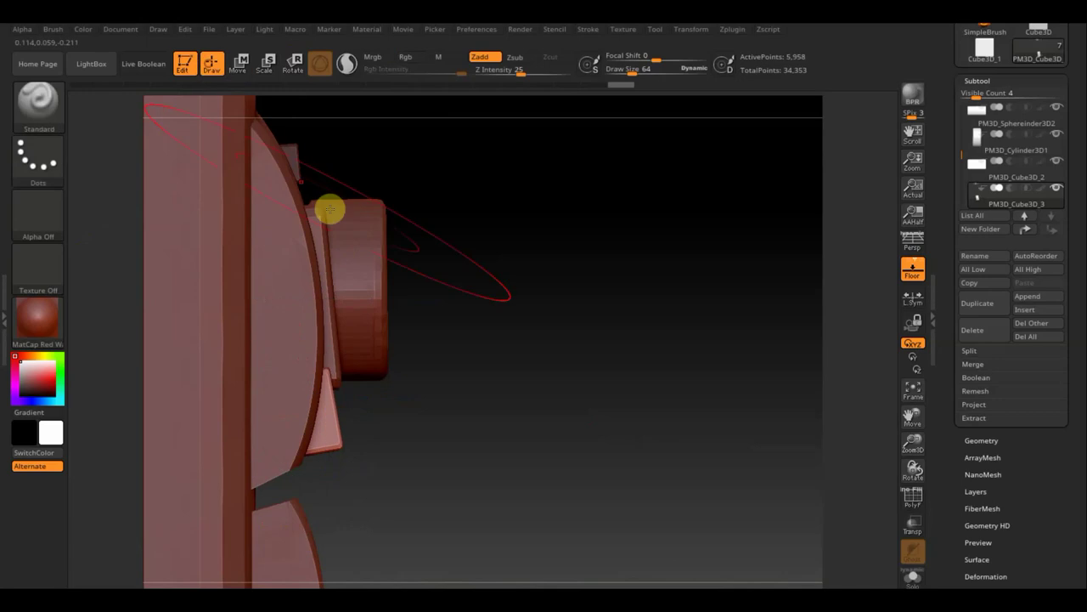
drag(532, 391, 521, 189)
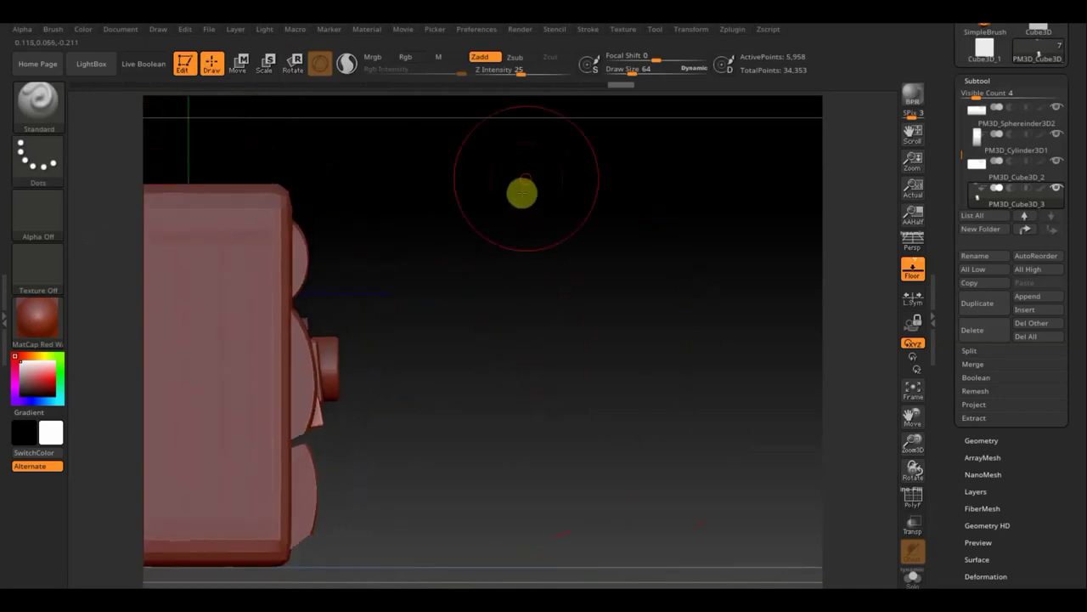
drag(631, 68, 623, 73)
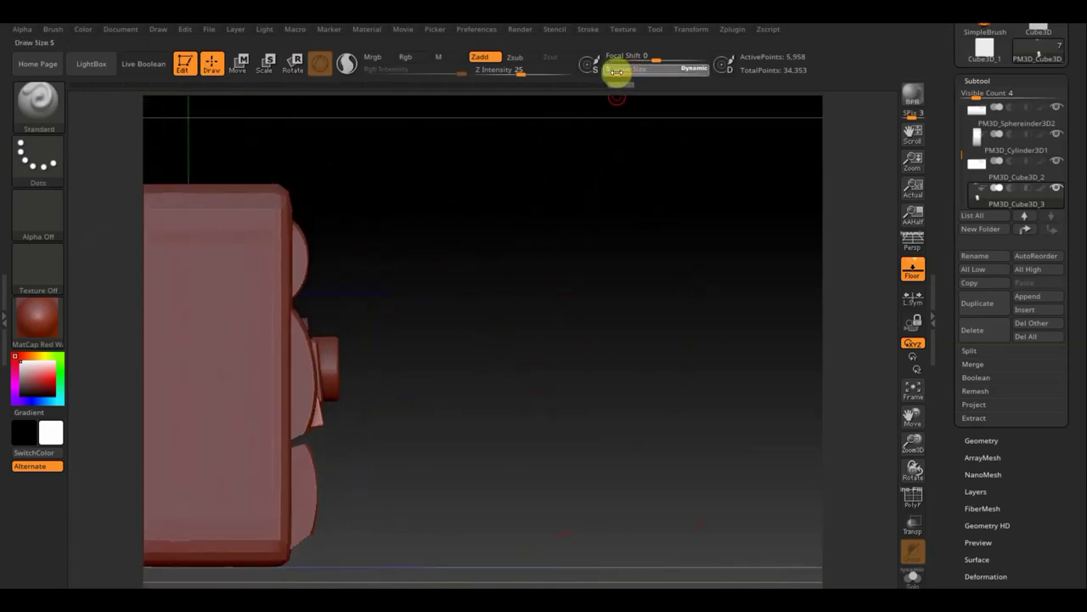
key(ctrl+shift)
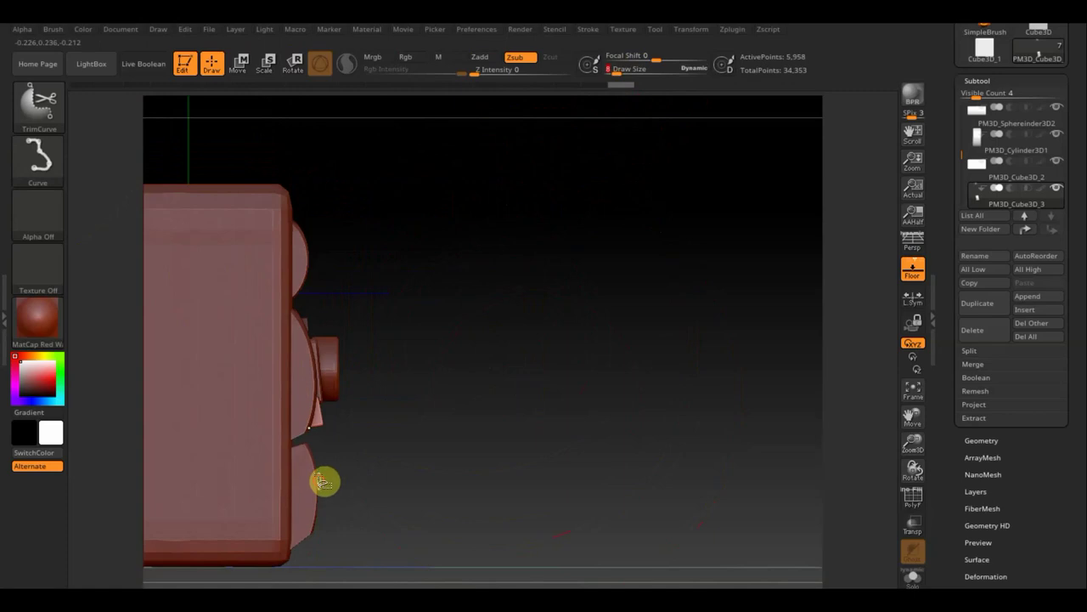
ctrl+shift+drag(318, 321, 314, 257)
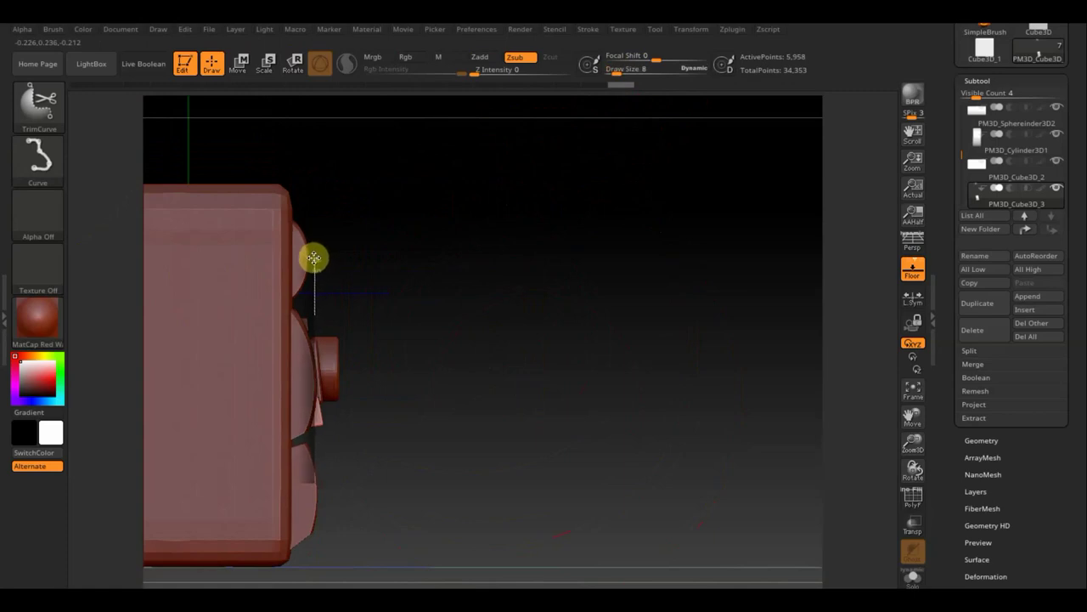
ctrl+shift+drag(312, 257, 315, 259)
mouse_move(405, 379)
alt+mouse_down()
mouse_move(410, 362)
mouse_move(429, 421)
alt+mouse_up()
Adjust the small button's rotation and depth, then Ctrl-drag a sideways duplicate to form a row.
click(241, 63)
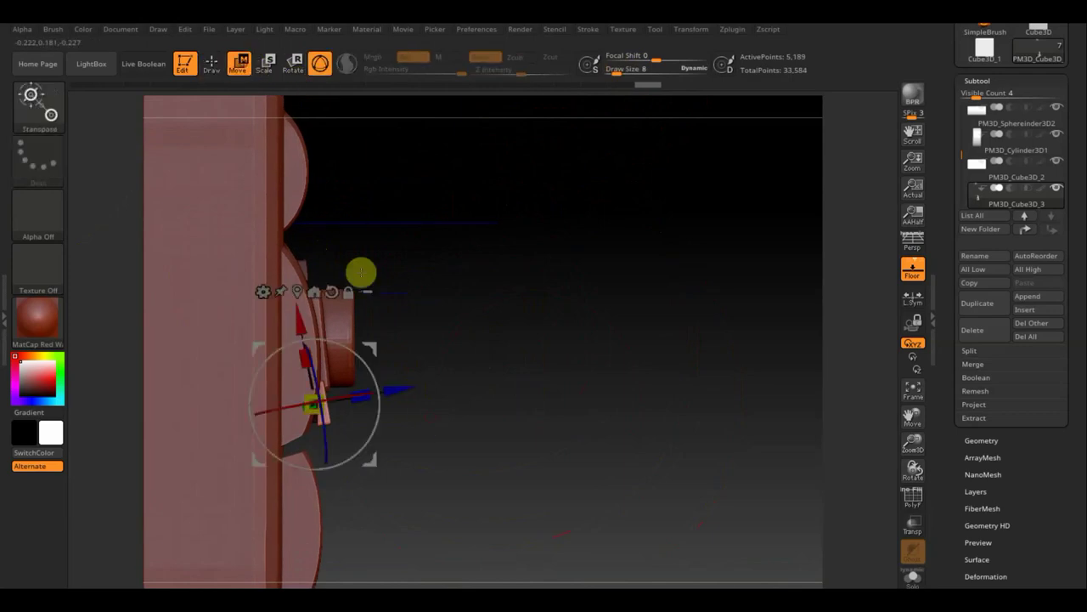
drag(353, 346, 359, 364)
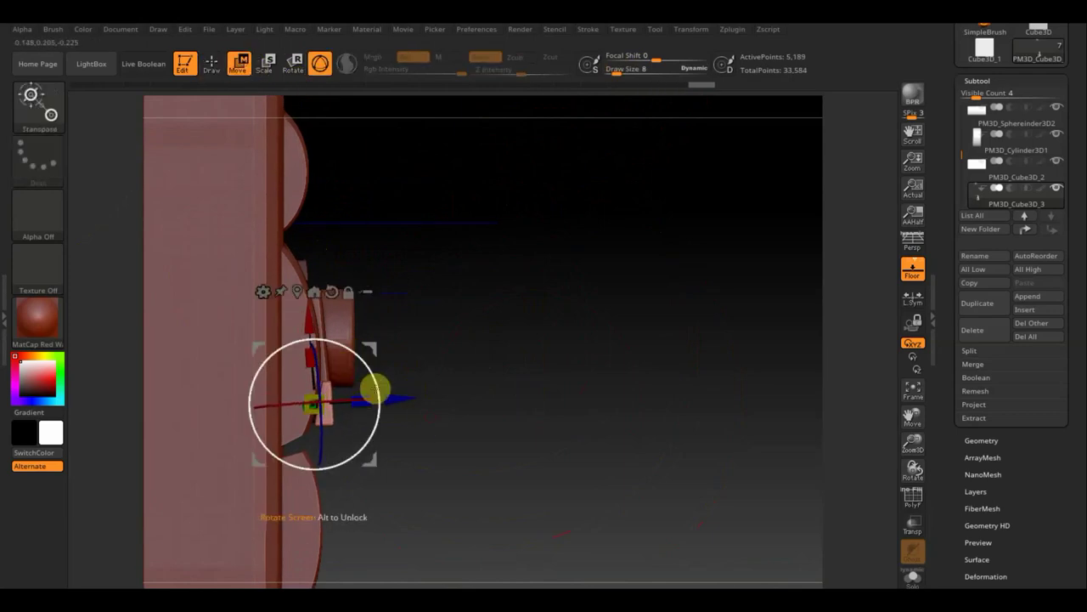
drag(403, 403, 396, 406)
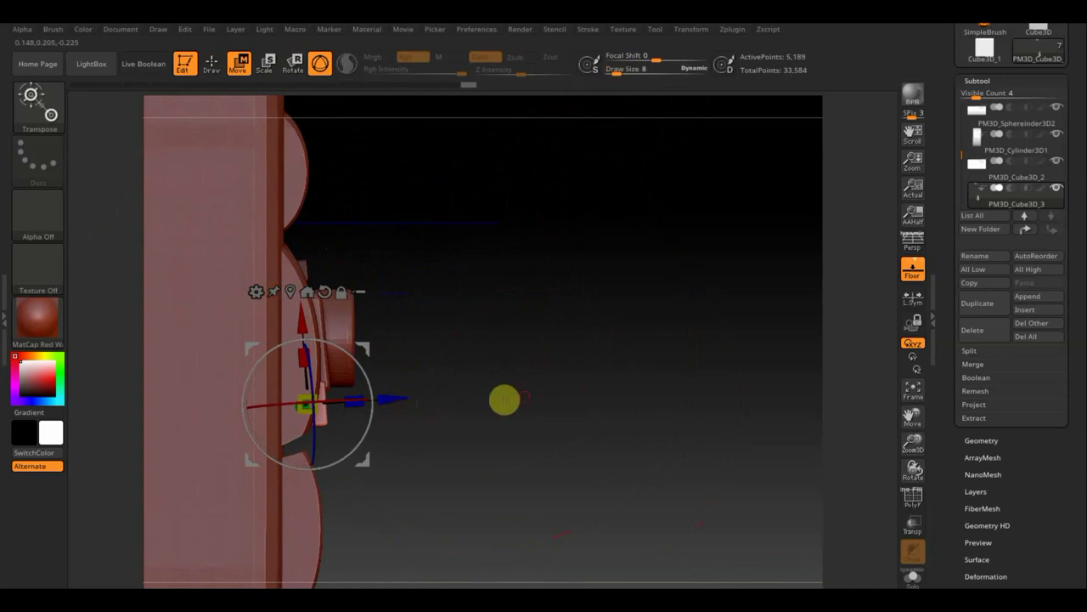
shift+drag(502, 399, 456, 396)
mouse_move(782, 380)
mouse_down()
mouse_move(773, 139)
mouse_move(770, 205)
mouse_up()
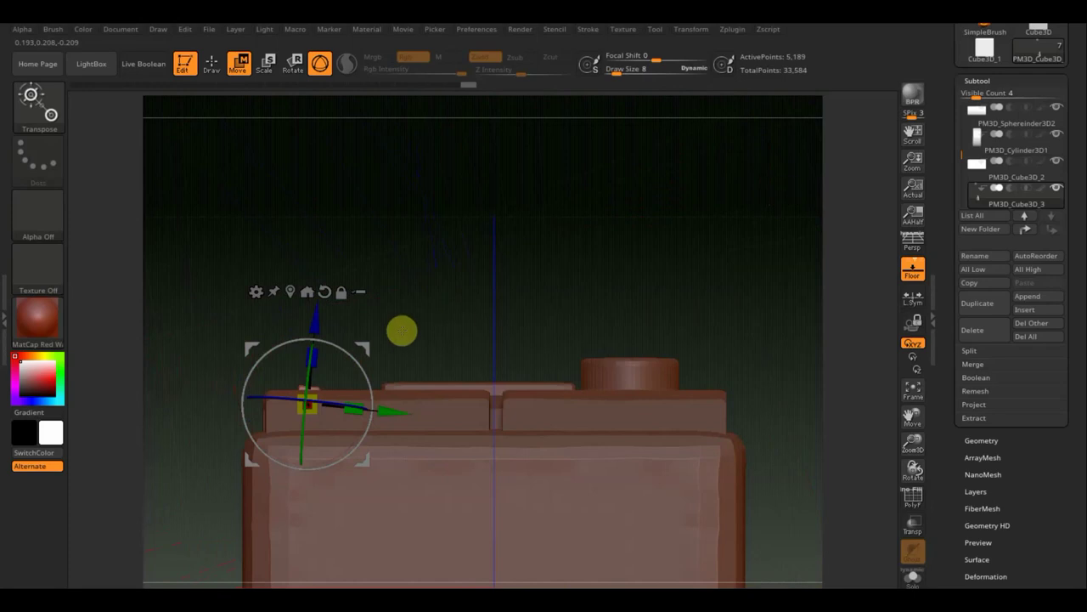
drag(361, 363, 361, 362)
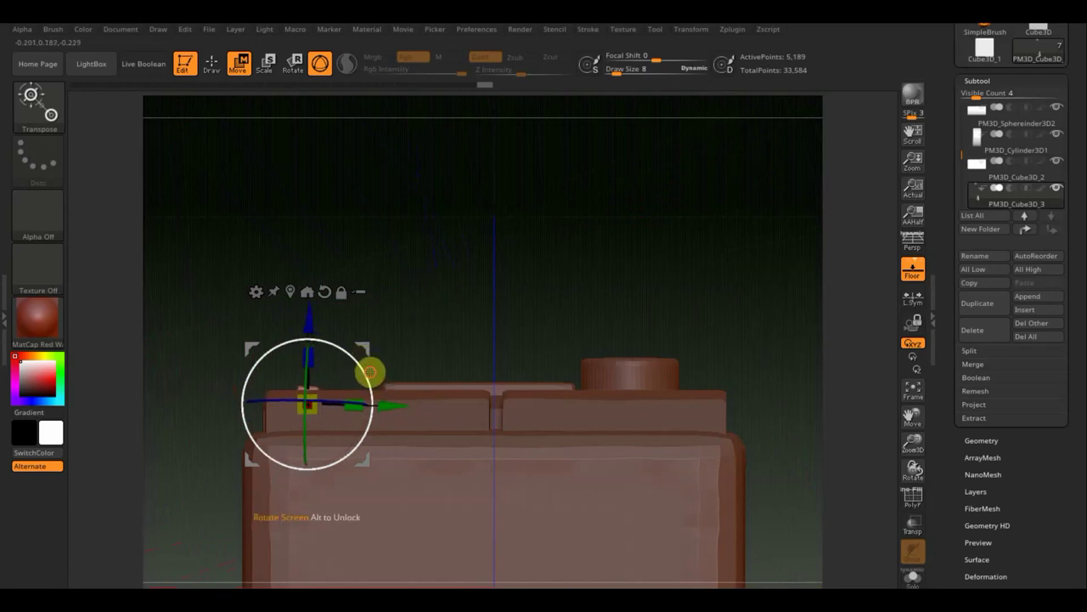
drag(388, 405, 439, 406)
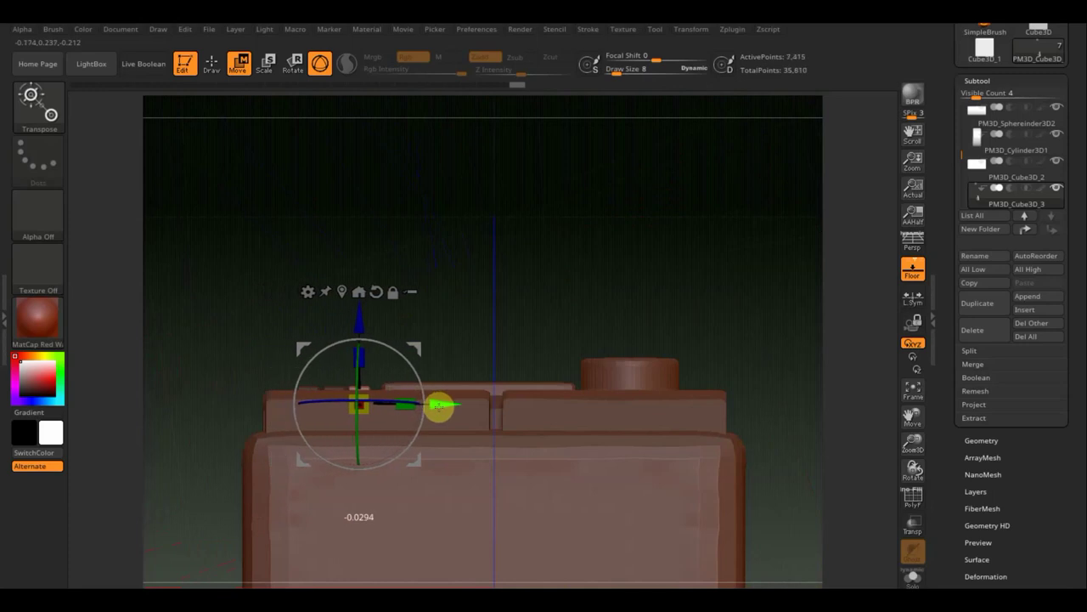
mouse_move(632, 274)
mouse_down()
mouse_move(679, 376)
mouse_move(672, 408)
mouse_up()
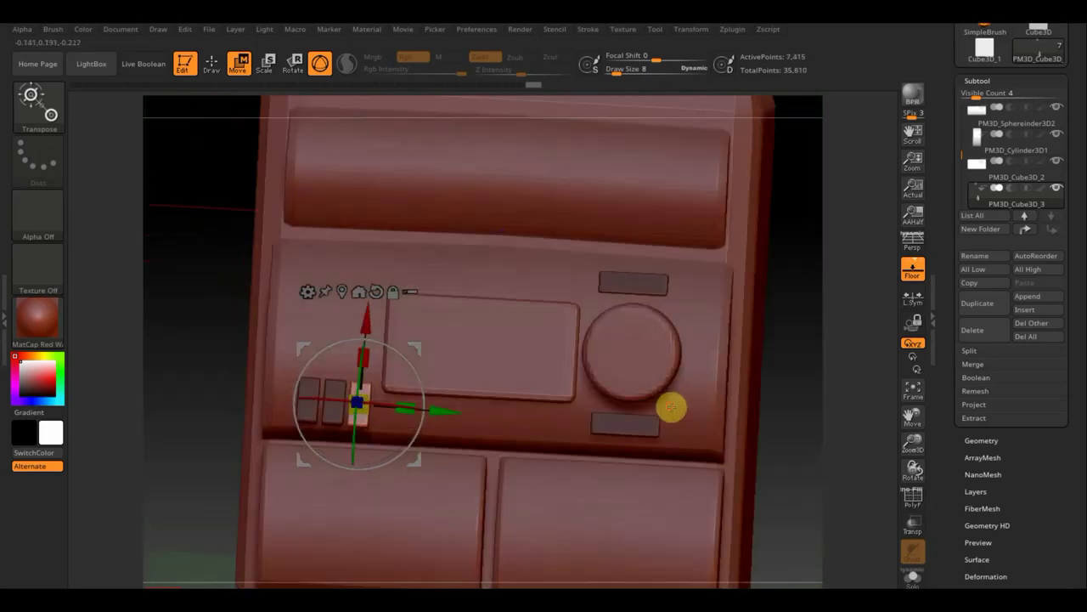
Mask the three left buttons, invert the mask, and resize them into an aligned row.
click(758, 438)
shift+drag(763, 439, 778, 456)
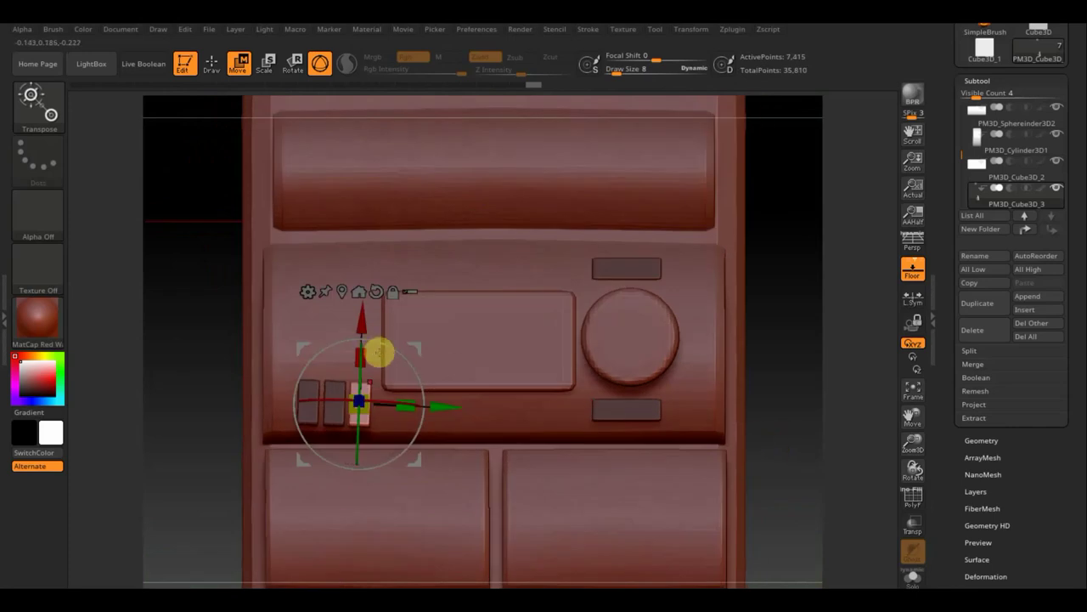
drag(362, 326, 363, 323)
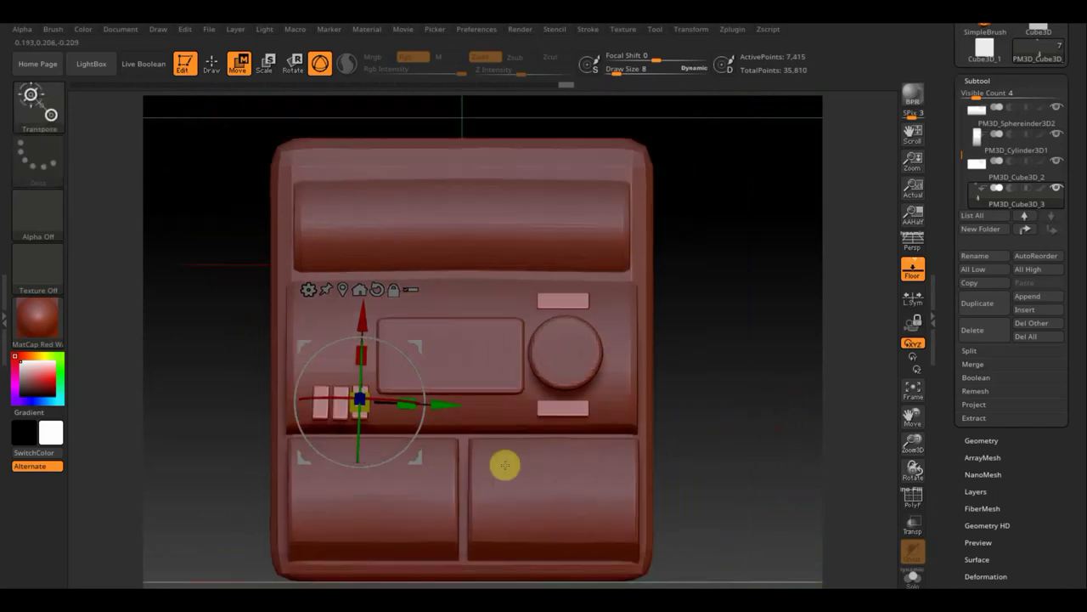
ctrl+drag(196, 305, 377, 460)
drag(409, 364, 406, 367)
key(ctrl+i)
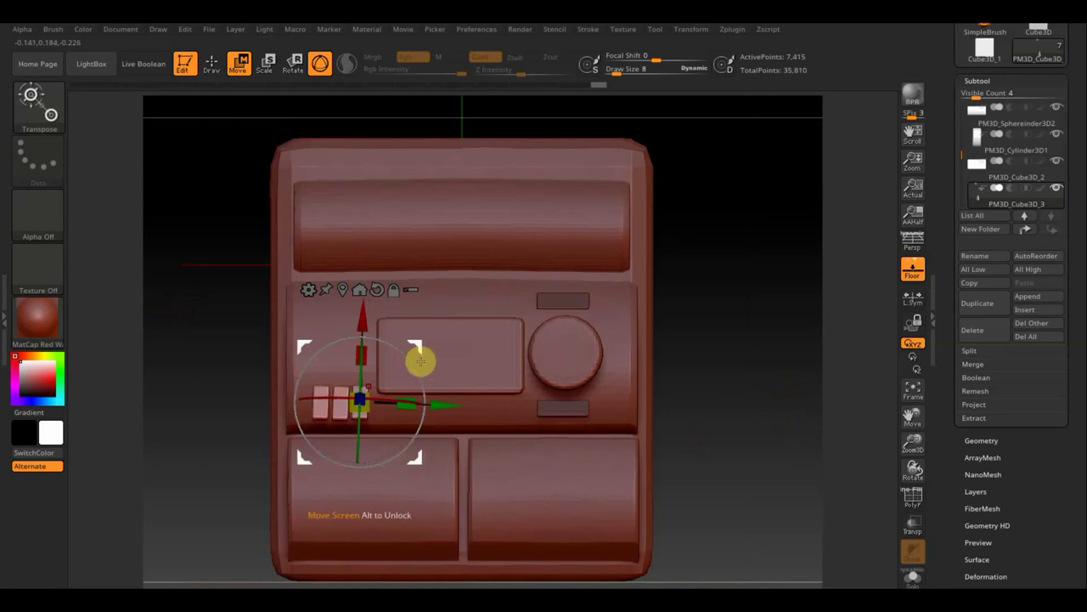
drag(418, 374, 417, 373)
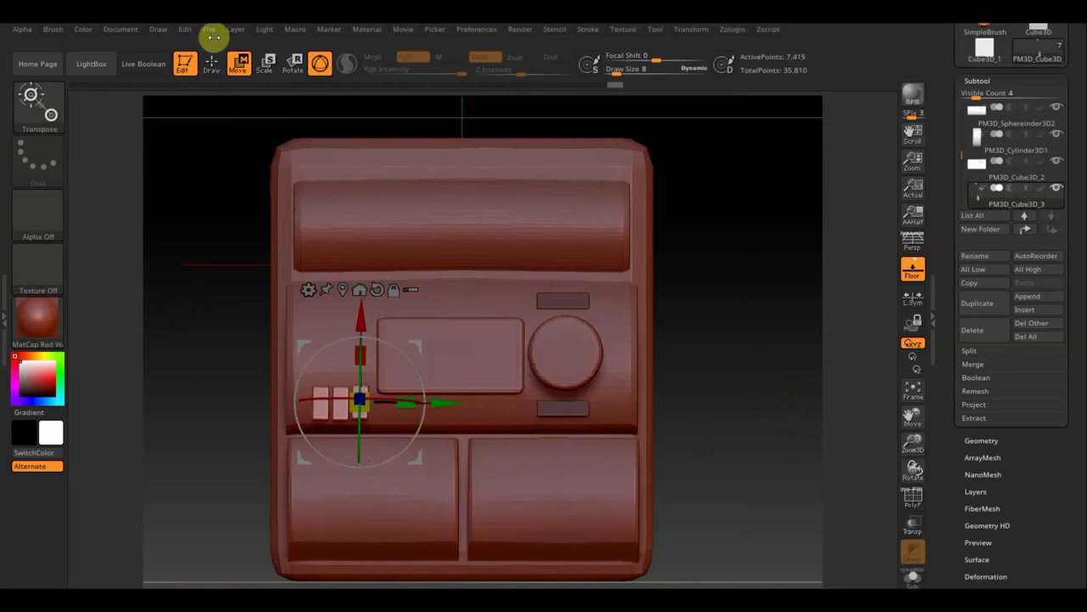
click(211, 64)
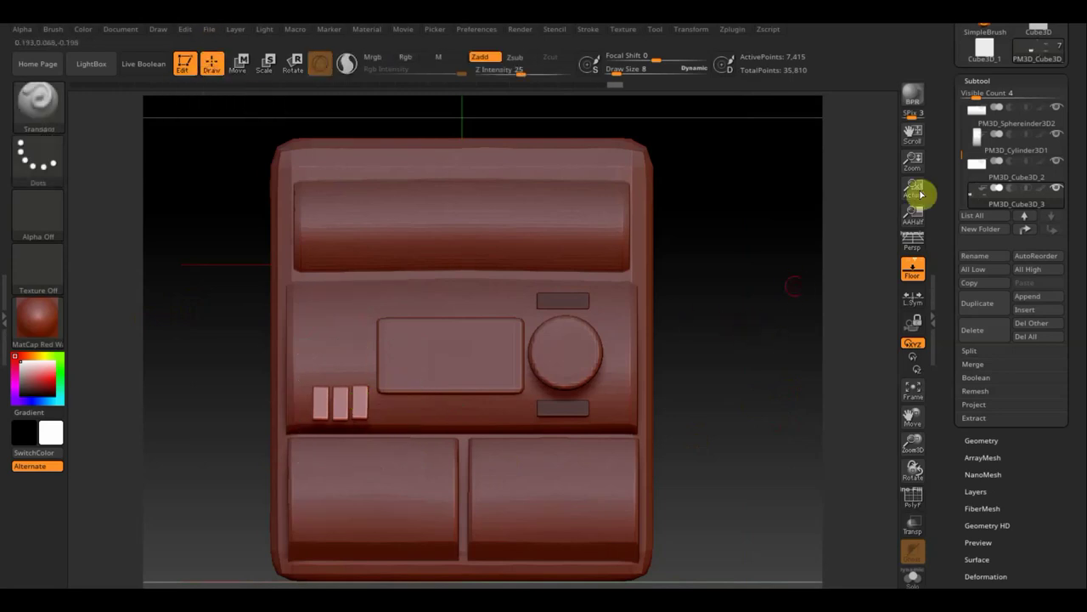
Make the round knob PM3D_Cylinder3D1 the active subtool with the Move gizmo.
click(986, 168)
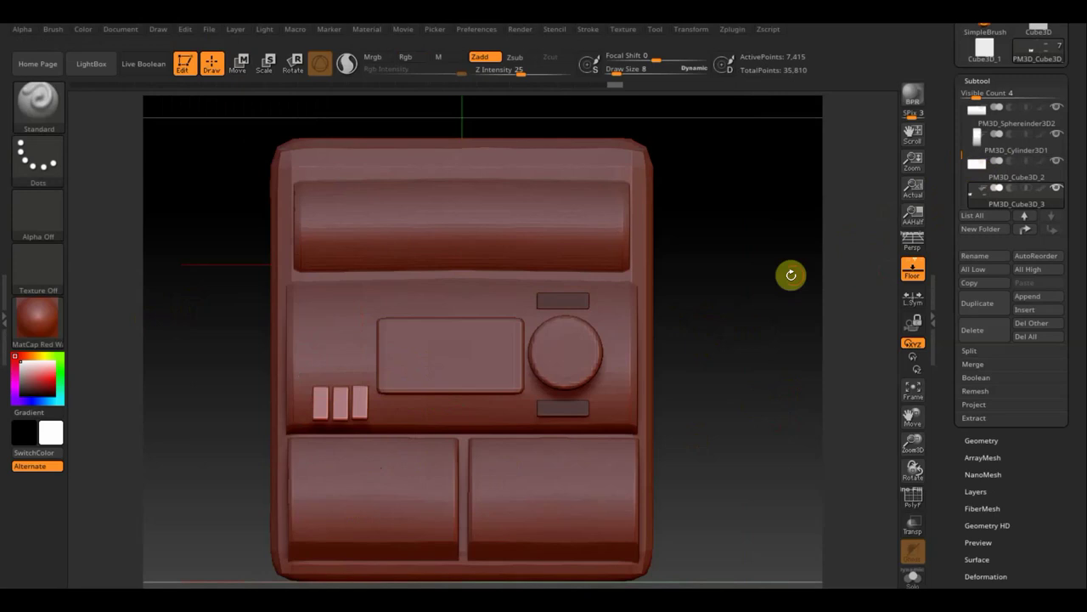
key(n)
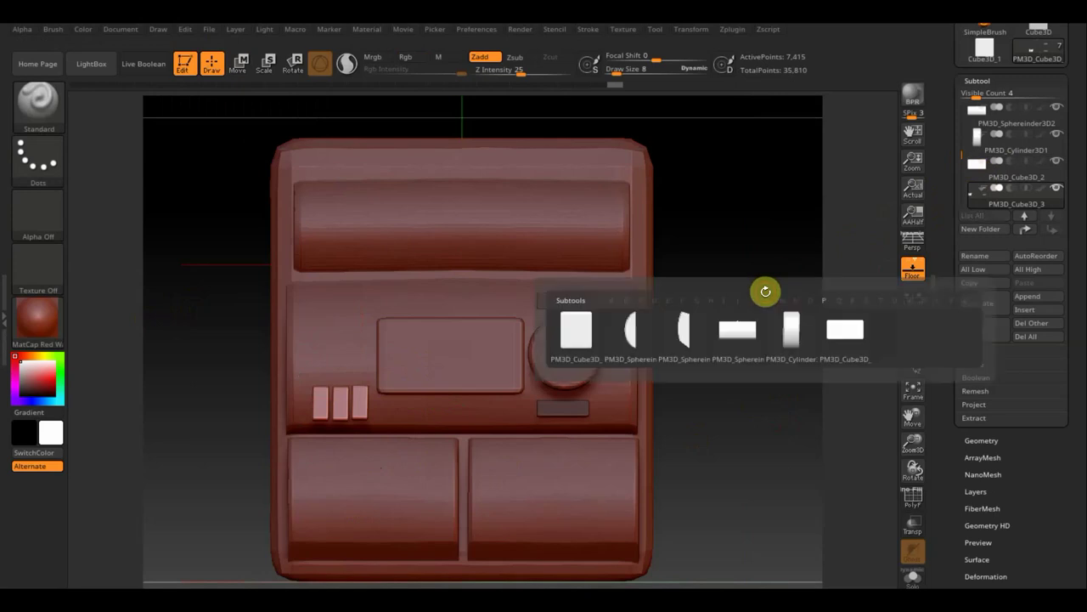
click(792, 335)
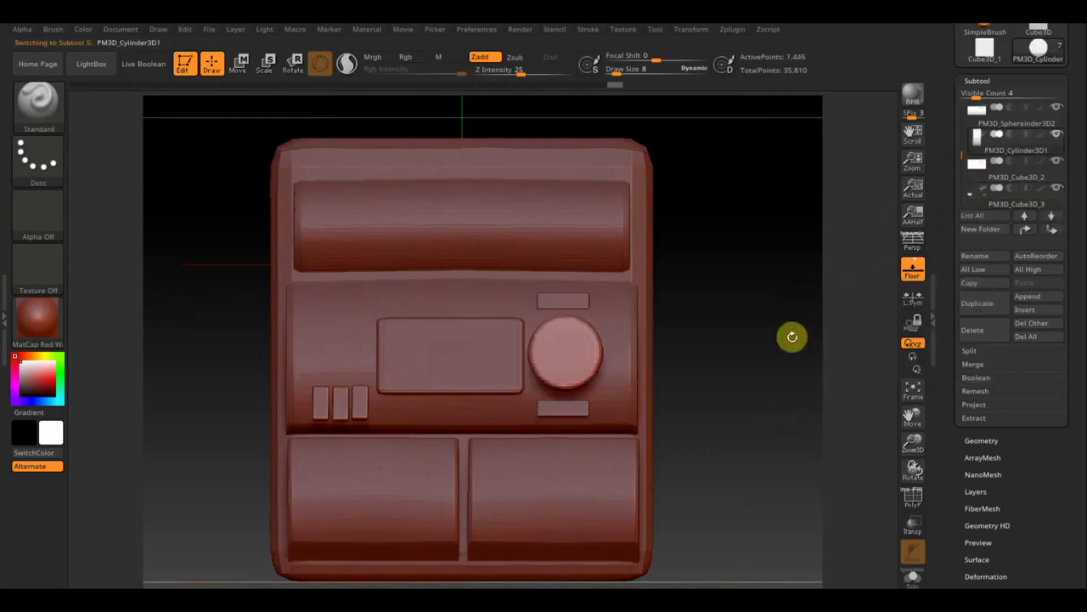
click(242, 63)
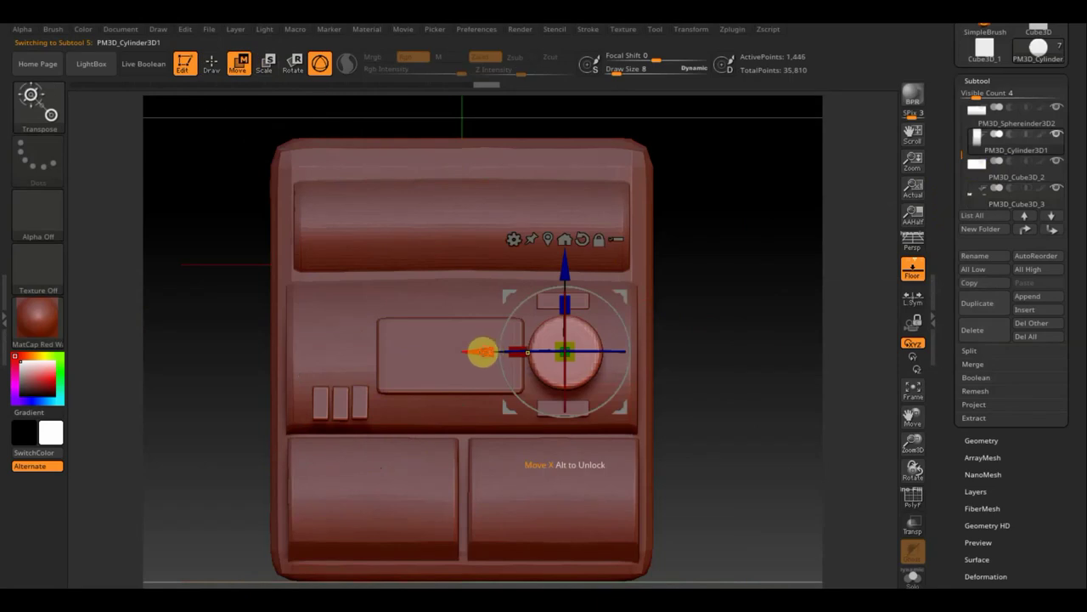
Duplicate the knob to the panel's left, shrink it, and set its depth above the square buttons.
drag(481, 352, 251, 353)
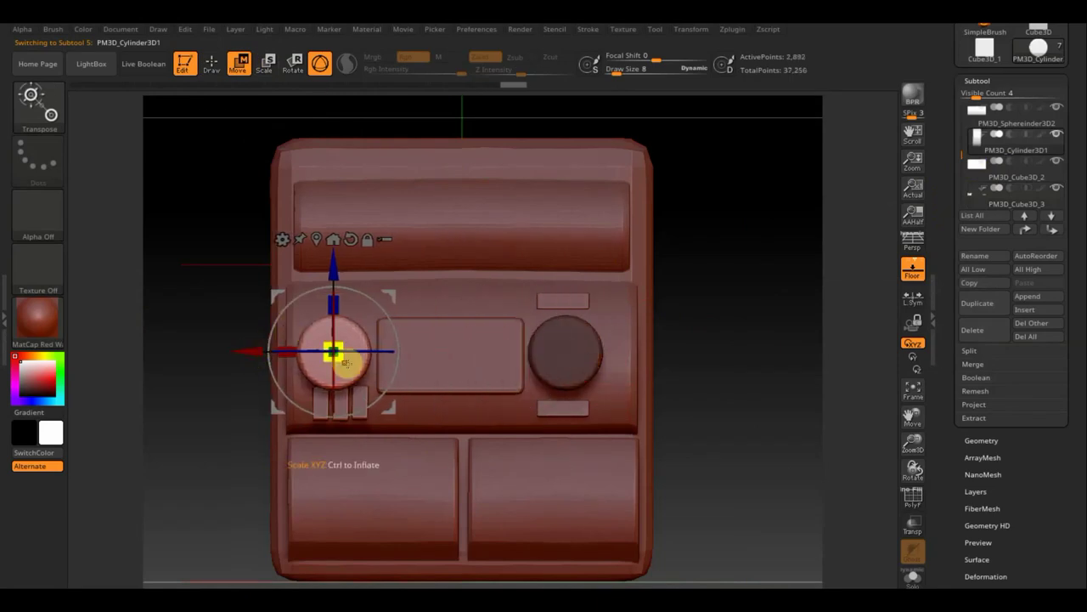
drag(344, 361, 336, 355)
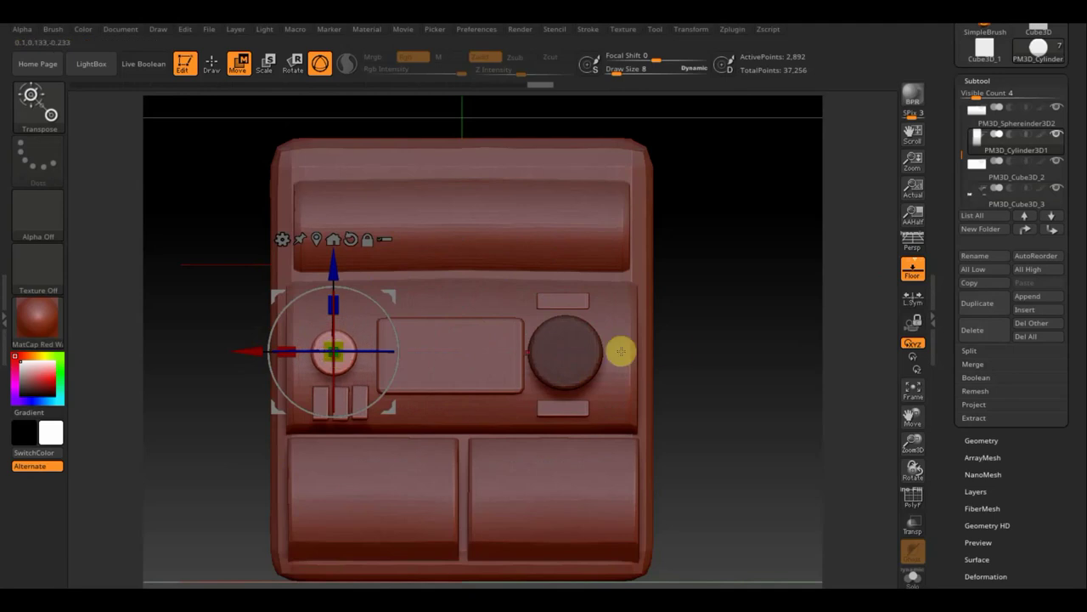
drag(697, 349, 706, 347)
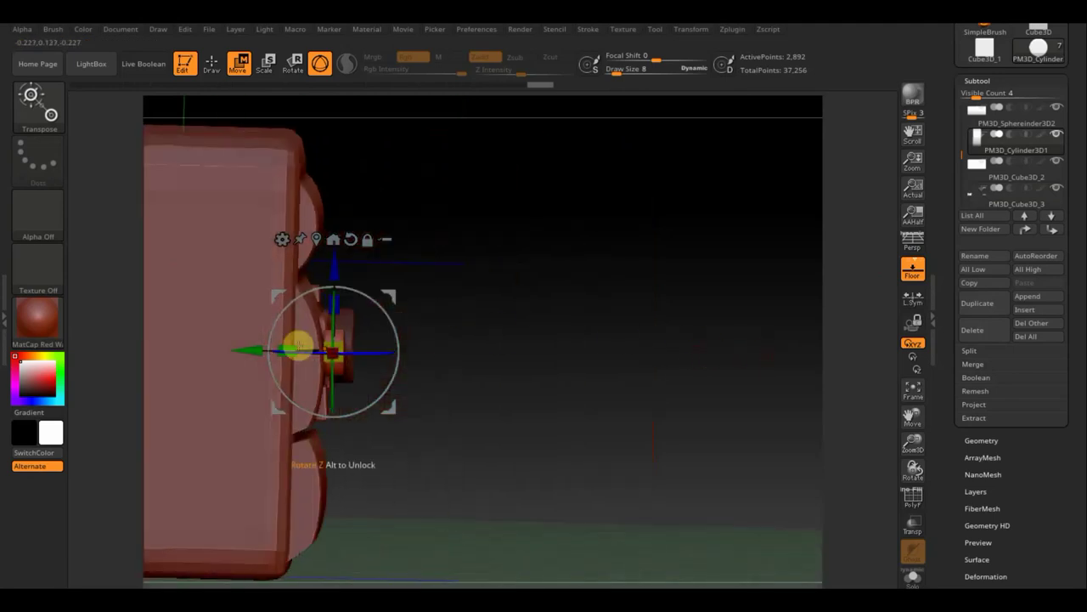
drag(255, 349, 244, 350)
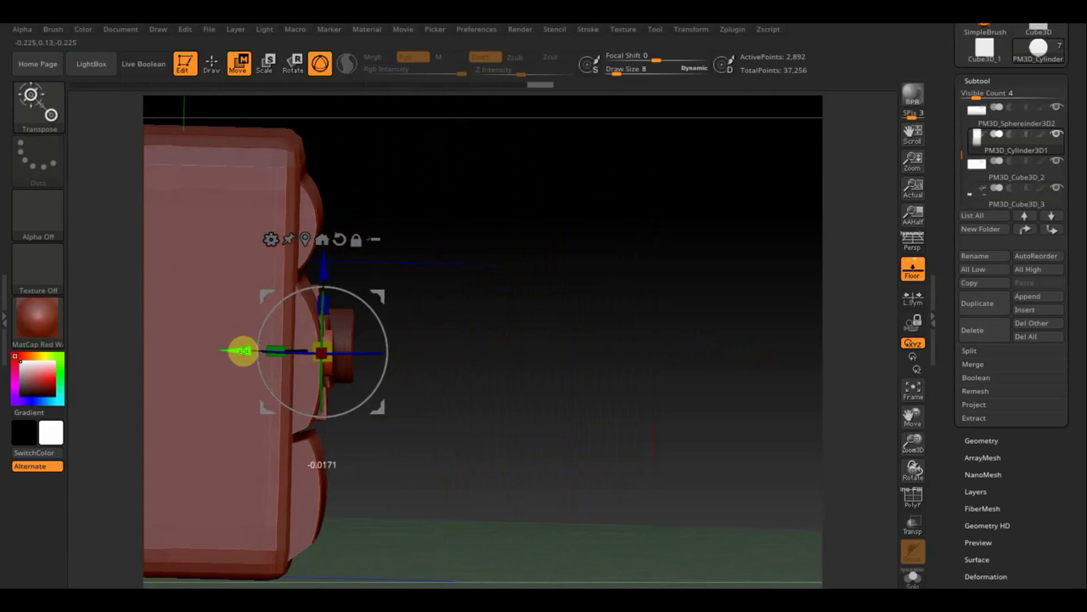
drag(554, 380, 502, 381)
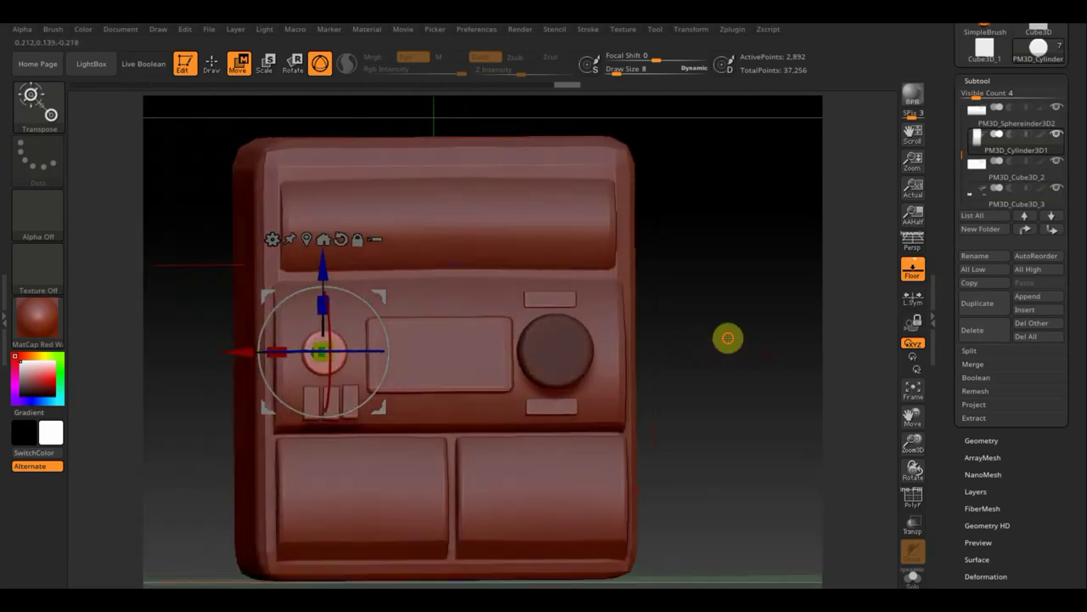
drag(725, 337, 720, 356)
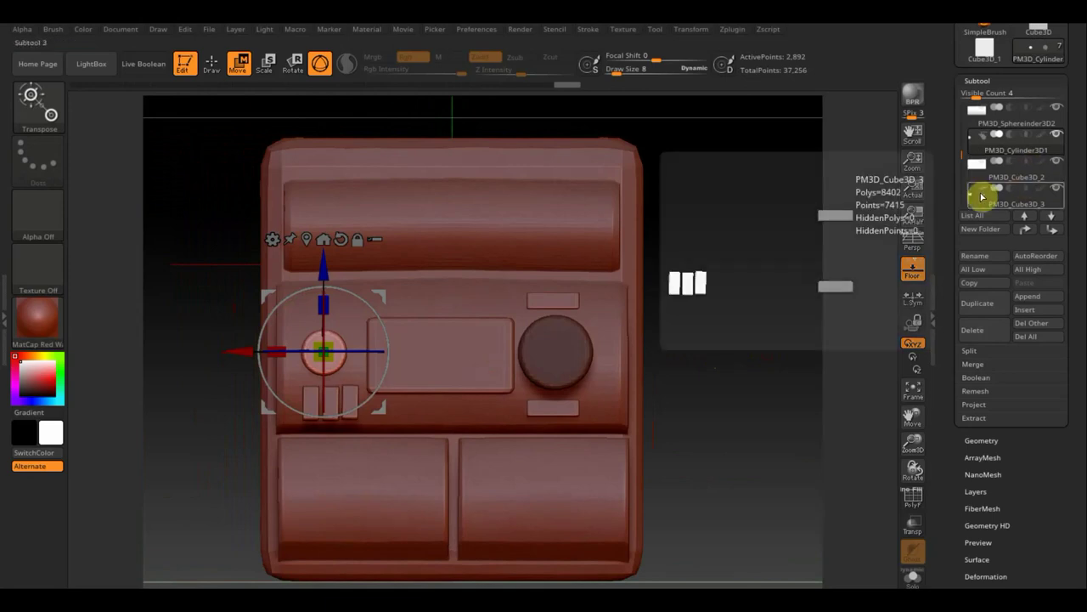
mouse_move(1015, 200)
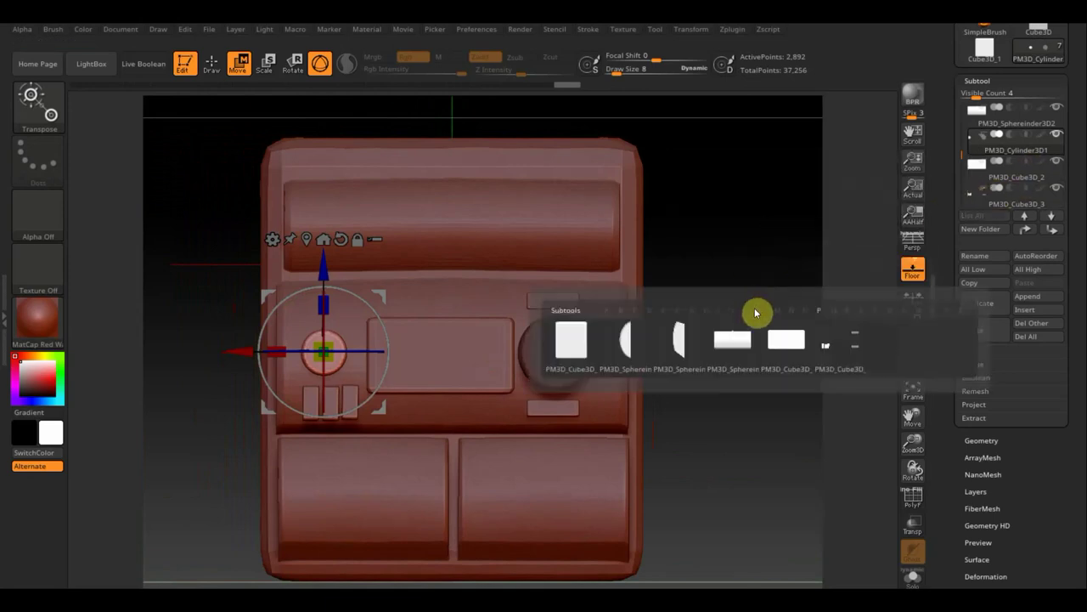
On PM3D_Cube3D_3, mask everything except the small top-right slot, undoing a trial move.
click(849, 345)
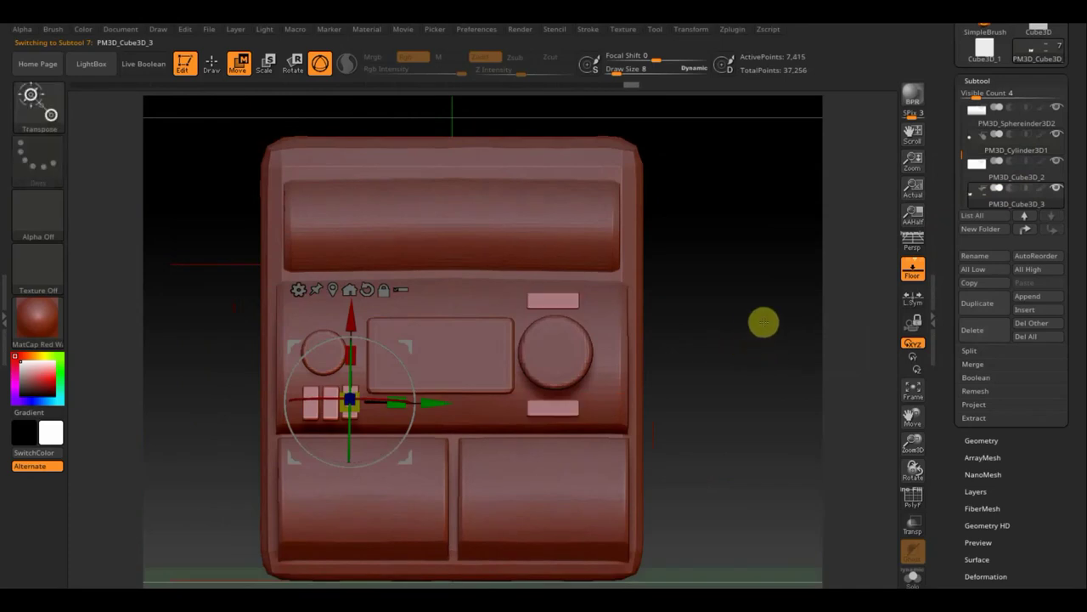
ctrl+drag(773, 328, 501, 274)
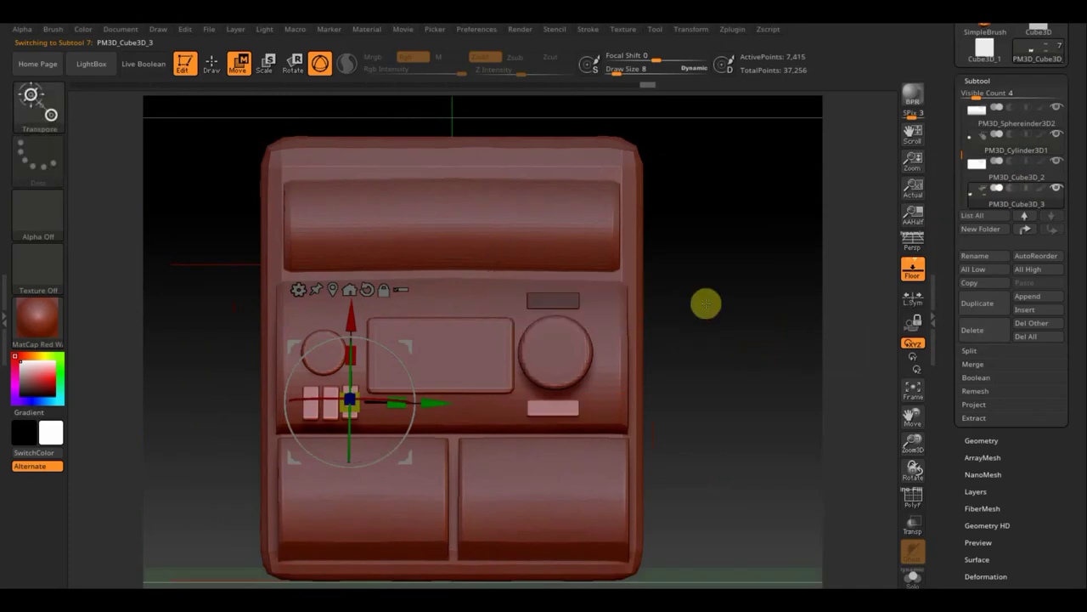
ctrl+click(706, 303)
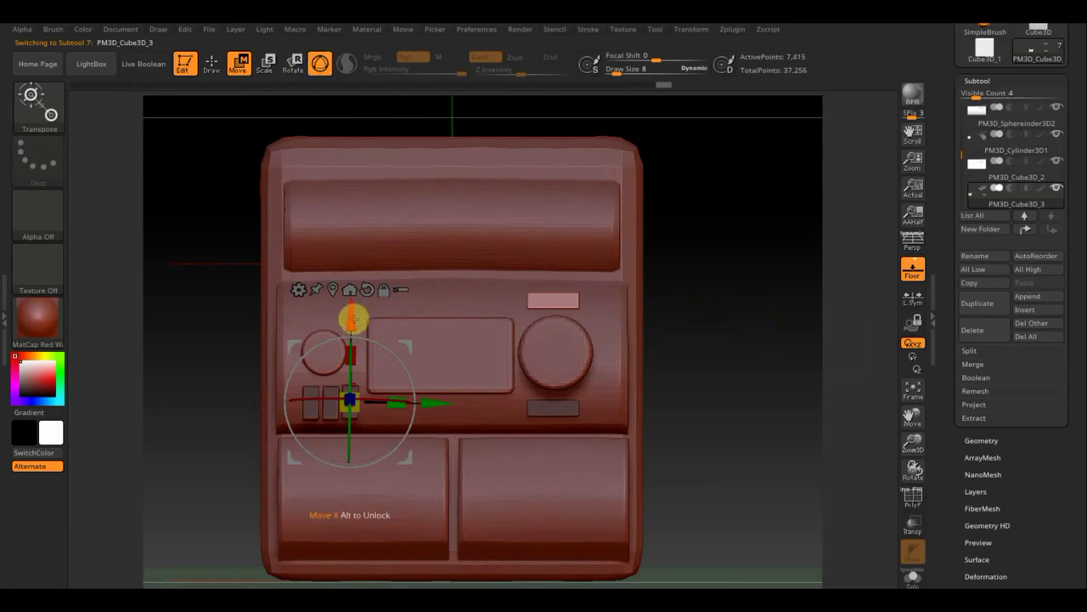
mouse_move(351, 314)
mouse_down()
mouse_move(350, 242)
mouse_move(343, 292)
mouse_up()
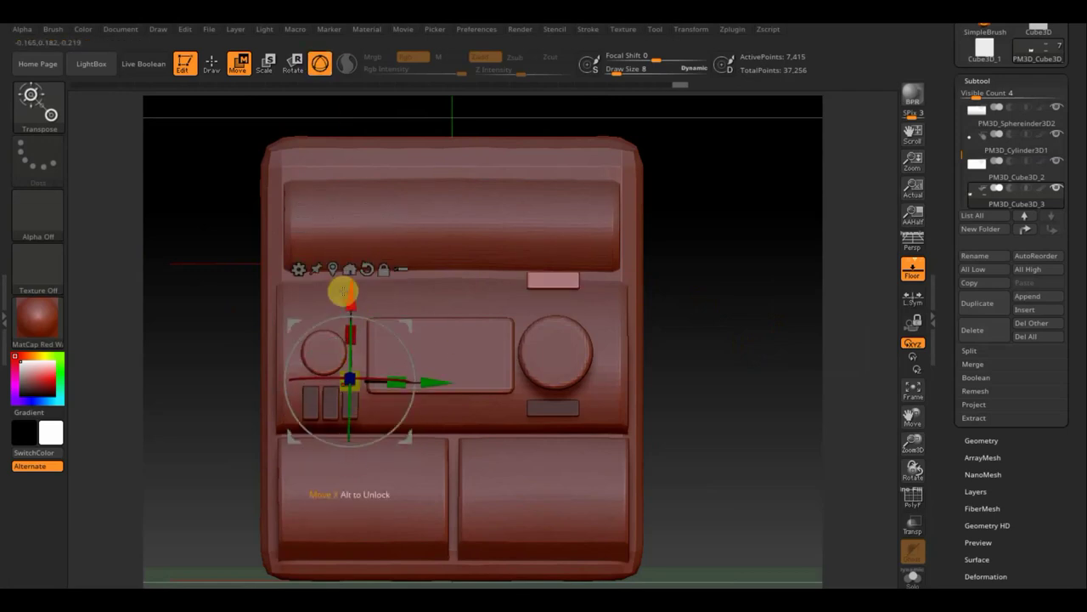
key(ctrl+z)
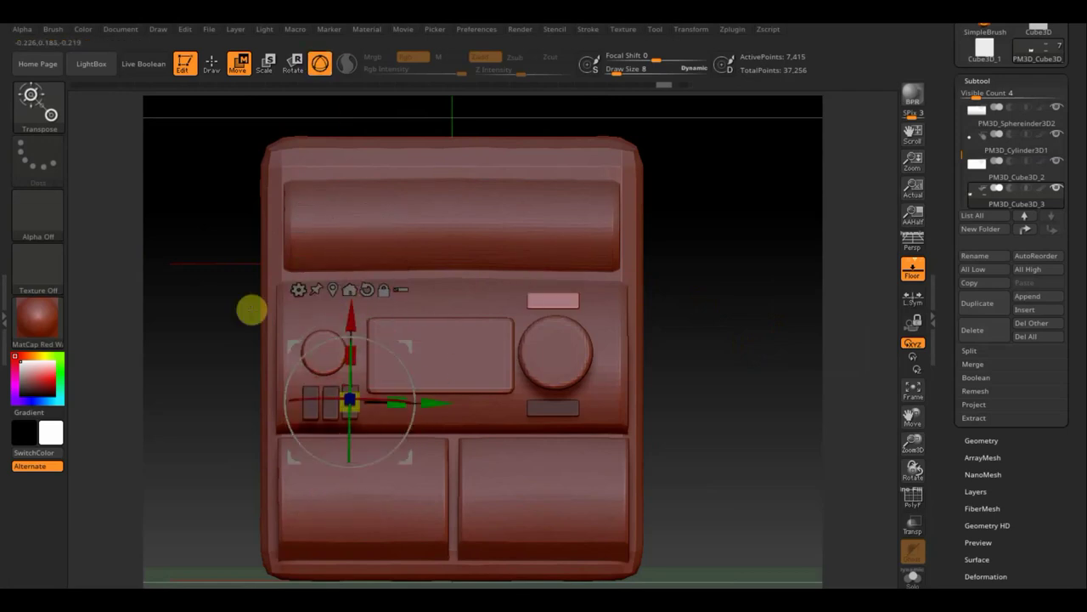
mouse_move(410, 345)
mouse_down()
mouse_move(601, 260)
mouse_move(609, 245)
mouse_up()
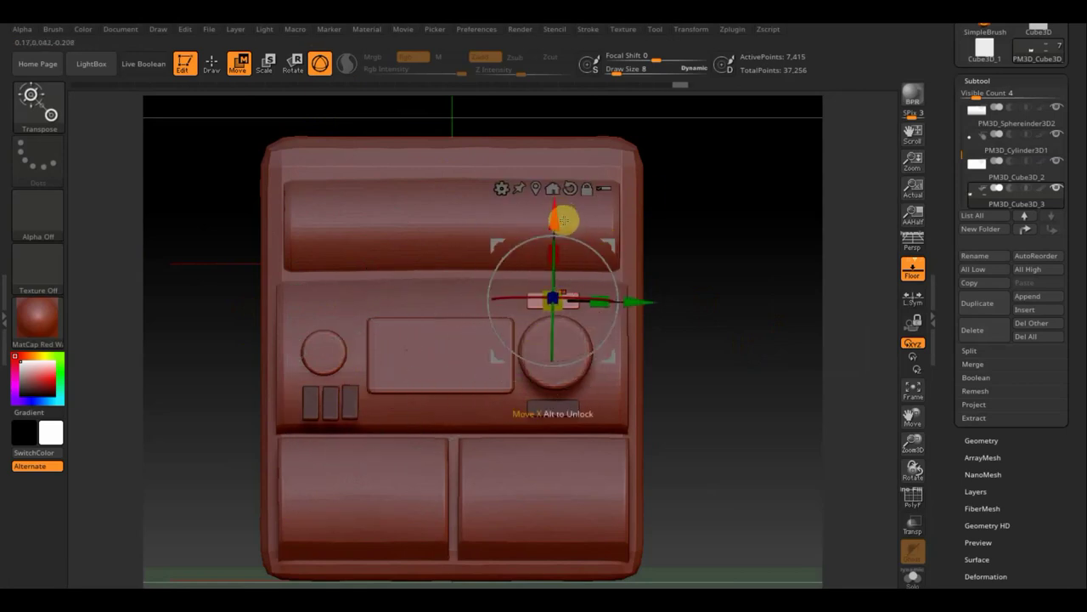
Duplicate the slot and lift the copy up to the top bar's height and depth.
drag(711, 248, 643, 267)
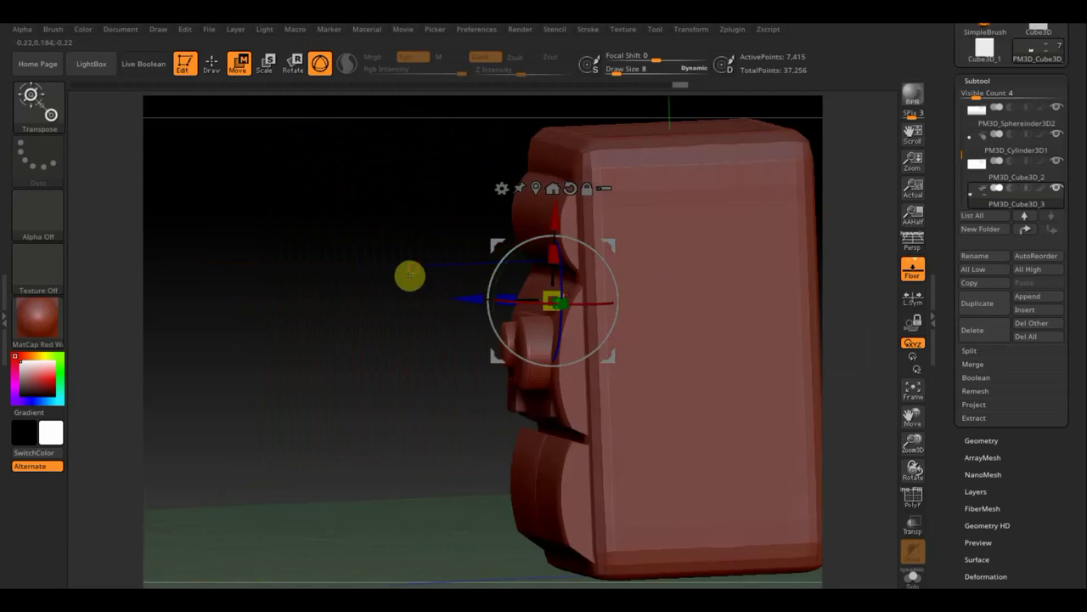
mouse_move(410, 275)
shift+mouse_down()
mouse_move(440, 277)
mouse_move(381, 296)
shift+mouse_up()
drag(459, 213, 476, 136)
drag(382, 204, 451, 216)
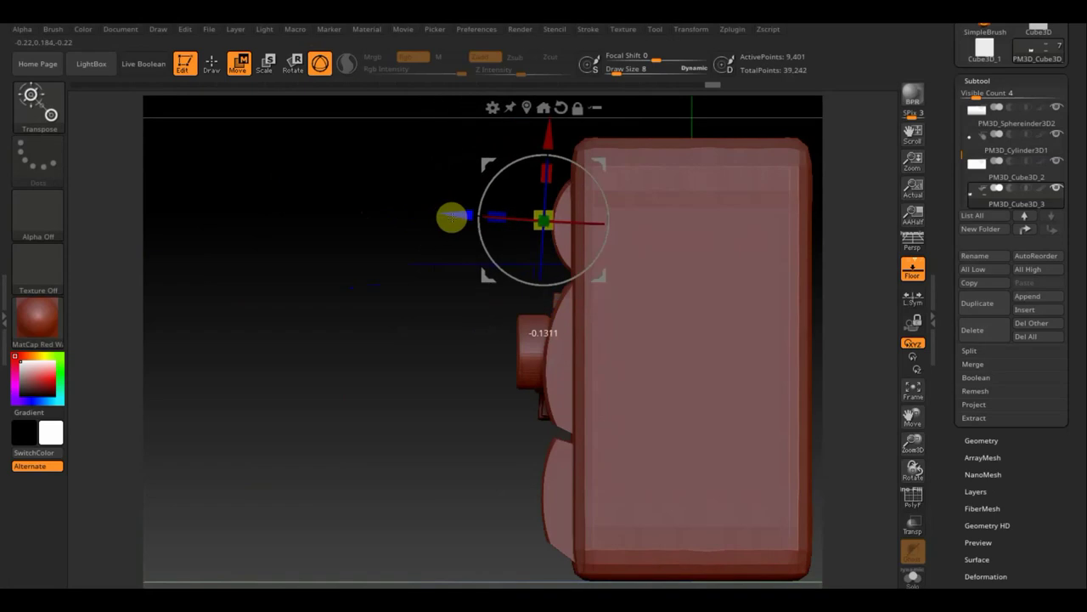
mouse_move(346, 263)
mouse_down()
mouse_move(403, 323)
mouse_move(766, 297)
mouse_up()
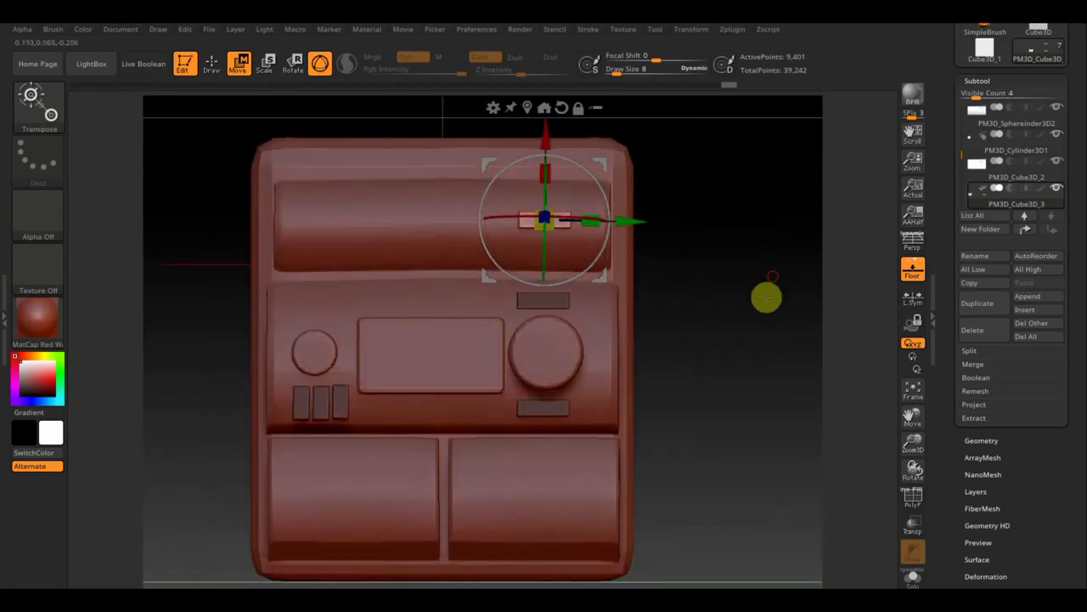
Stretch the copy into a long thin slot, seat it in the bar, and centre it.
mouse_move(592, 223)
mouse_down()
mouse_move(644, 226)
mouse_move(530, 218)
mouse_up()
drag(444, 143, 451, 114)
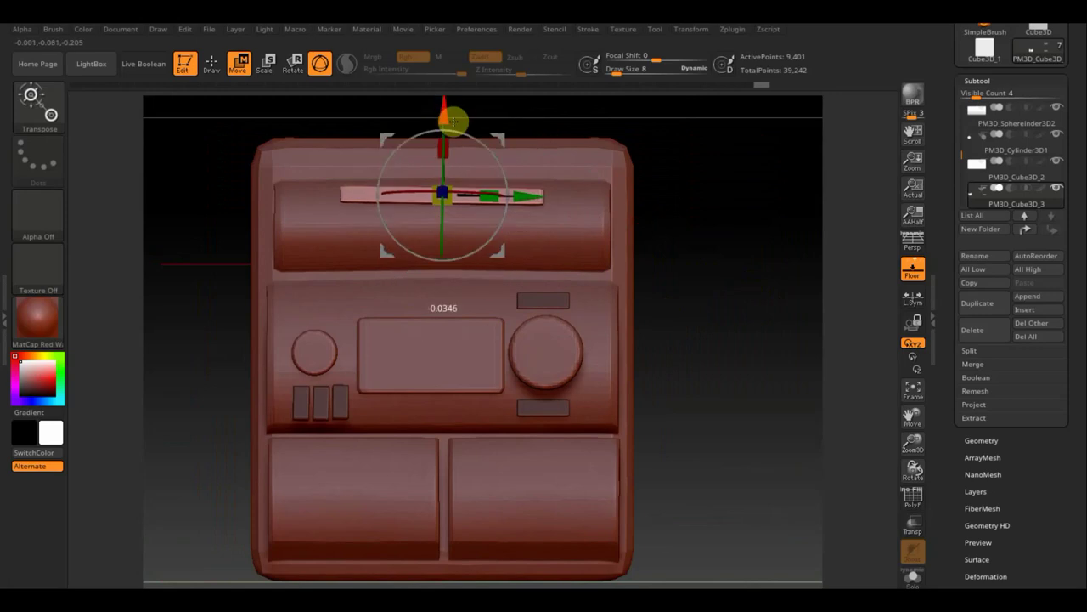
mouse_move(674, 212)
mouse_down()
mouse_move(650, 213)
mouse_move(655, 274)
mouse_move(643, 260)
mouse_up()
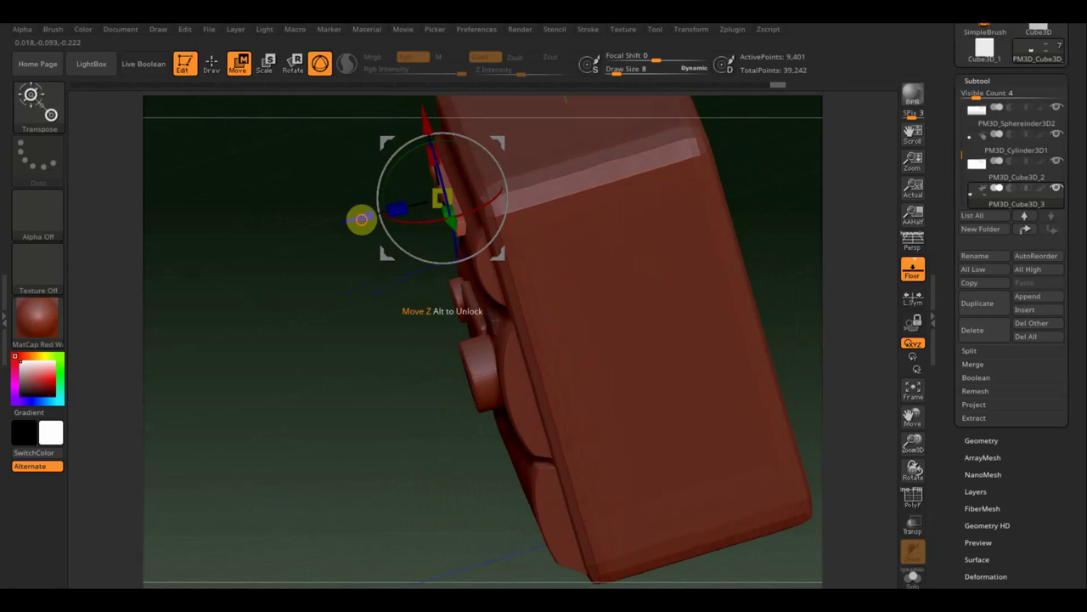
drag(359, 219, 367, 219)
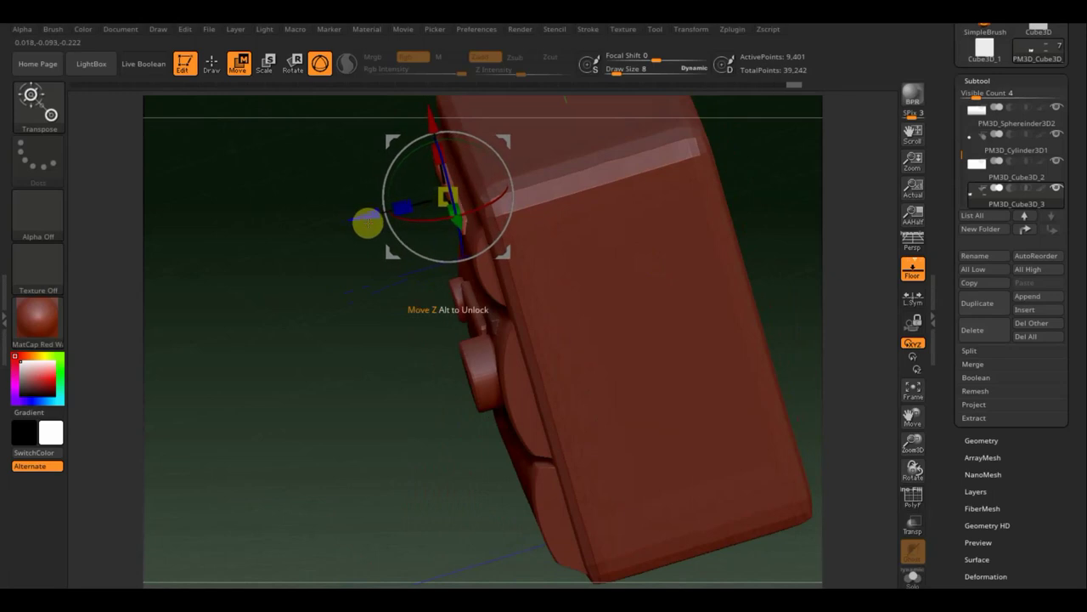
mouse_move(750, 281)
mouse_down()
mouse_move(801, 226)
mouse_move(808, 239)
mouse_up()
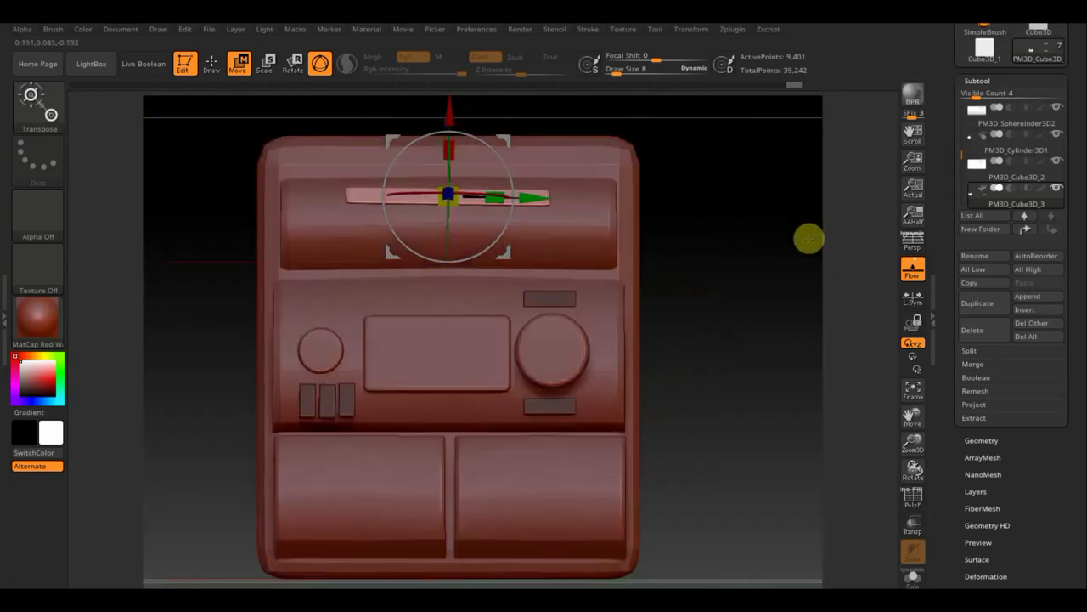
drag(528, 198, 524, 202)
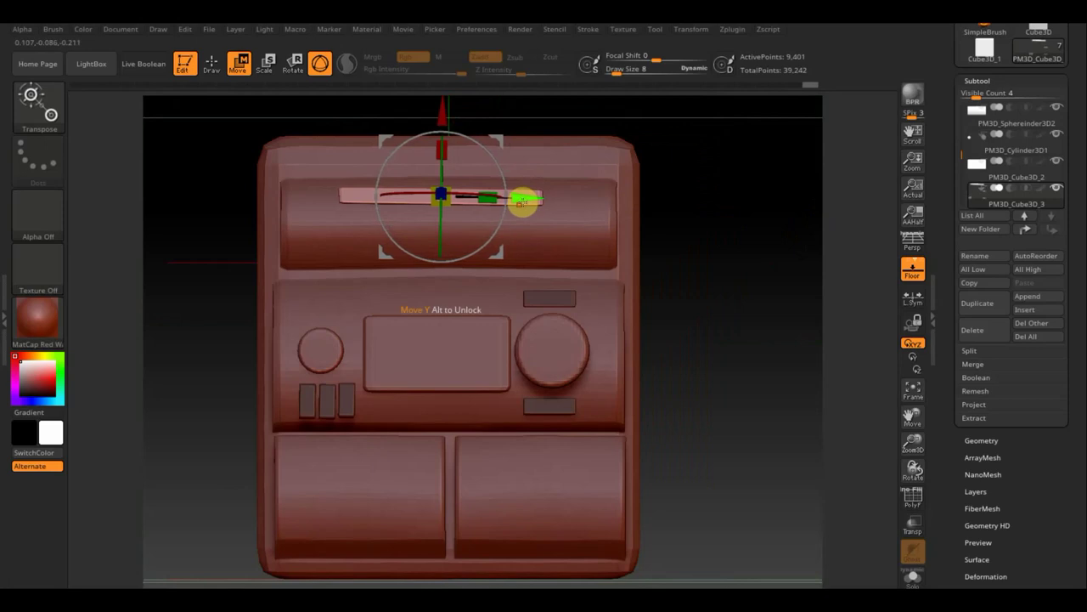
Duplicate the long slot below itself and shrink the copy into a square button at the bar's left end.
key(ctrl)
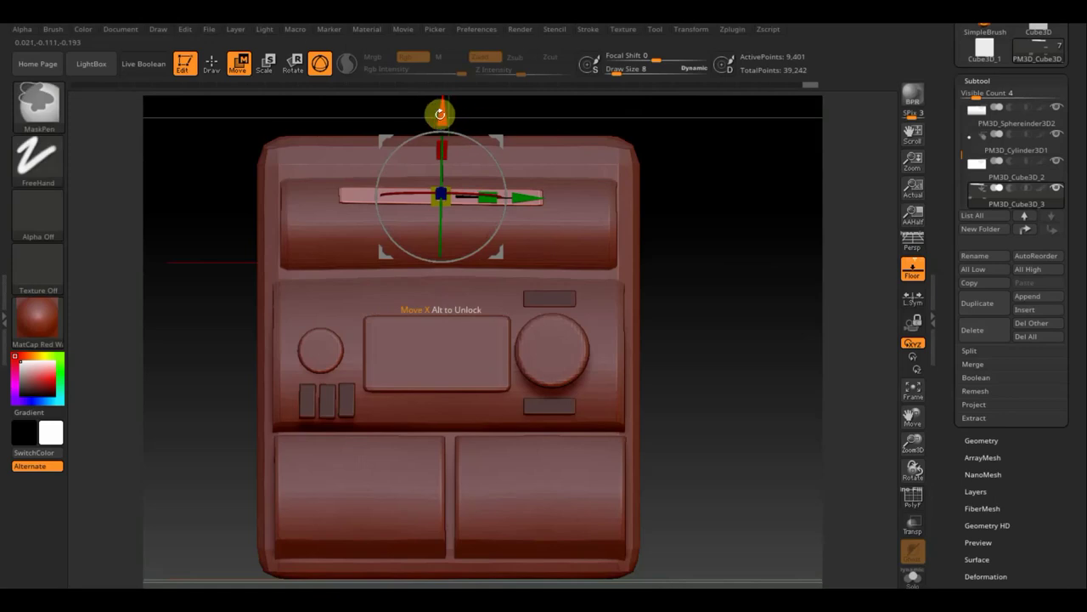
ctrl+drag(440, 113, 439, 138)
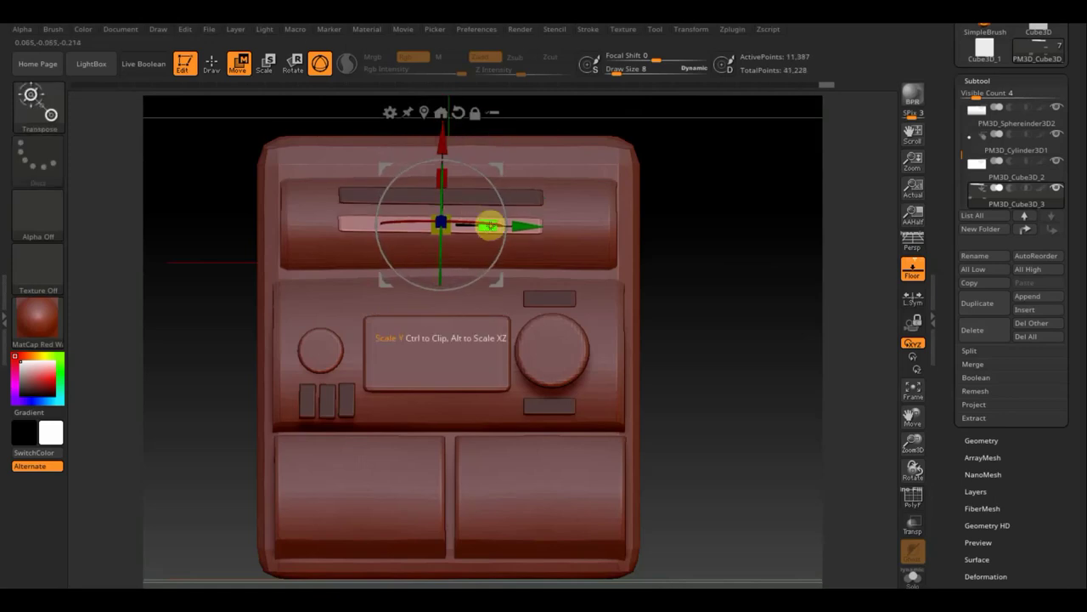
drag(486, 227, 464, 226)
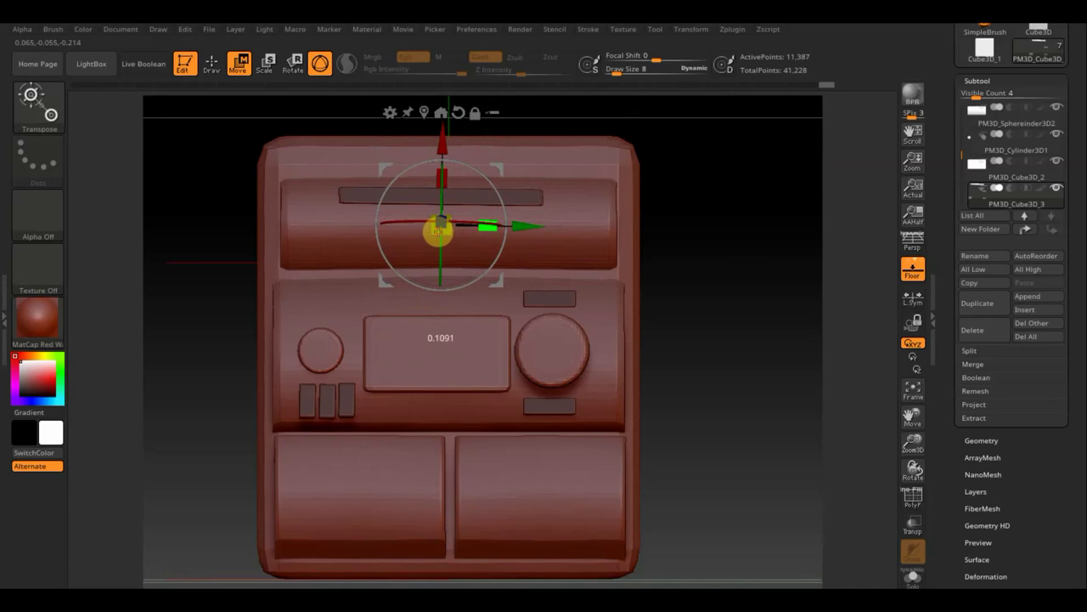
alt+drag(518, 223, 429, 234)
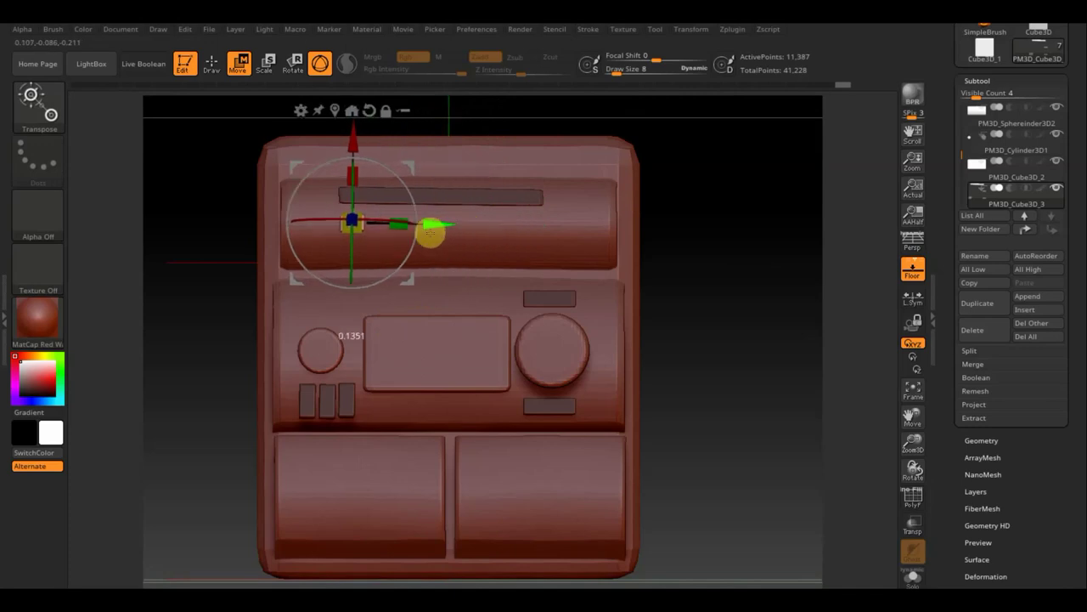
Check the small button from the side and set its depth against the top bar.
click(212, 64)
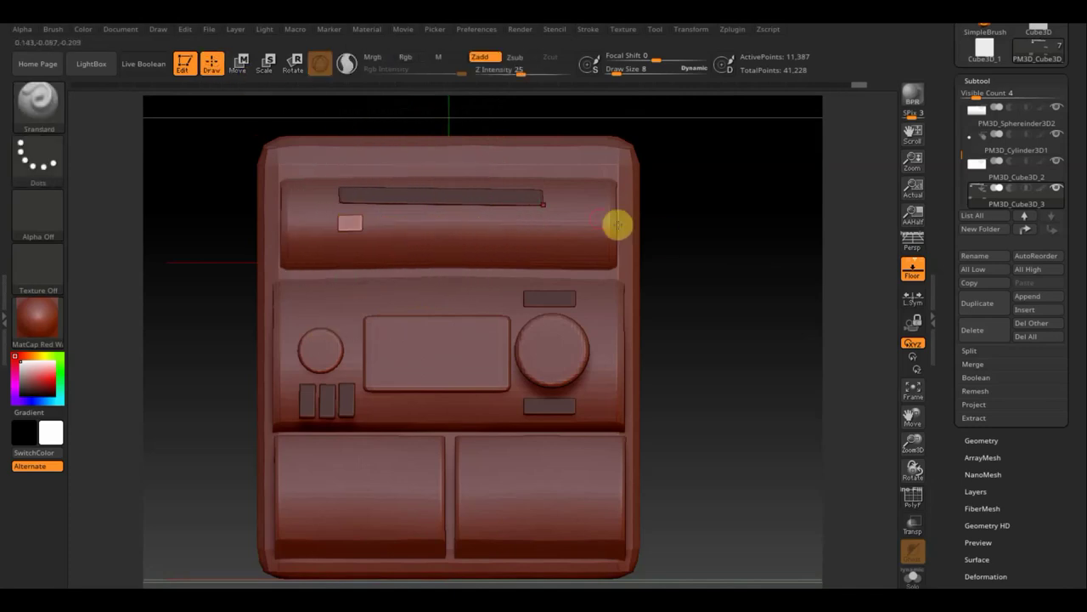
mouse_move(668, 238)
mouse_down()
mouse_move(715, 260)
mouse_move(674, 296)
mouse_move(697, 337)
mouse_move(660, 360)
mouse_move(678, 197)
mouse_move(653, 165)
mouse_move(716, 190)
mouse_move(641, 175)
mouse_up()
click(238, 62)
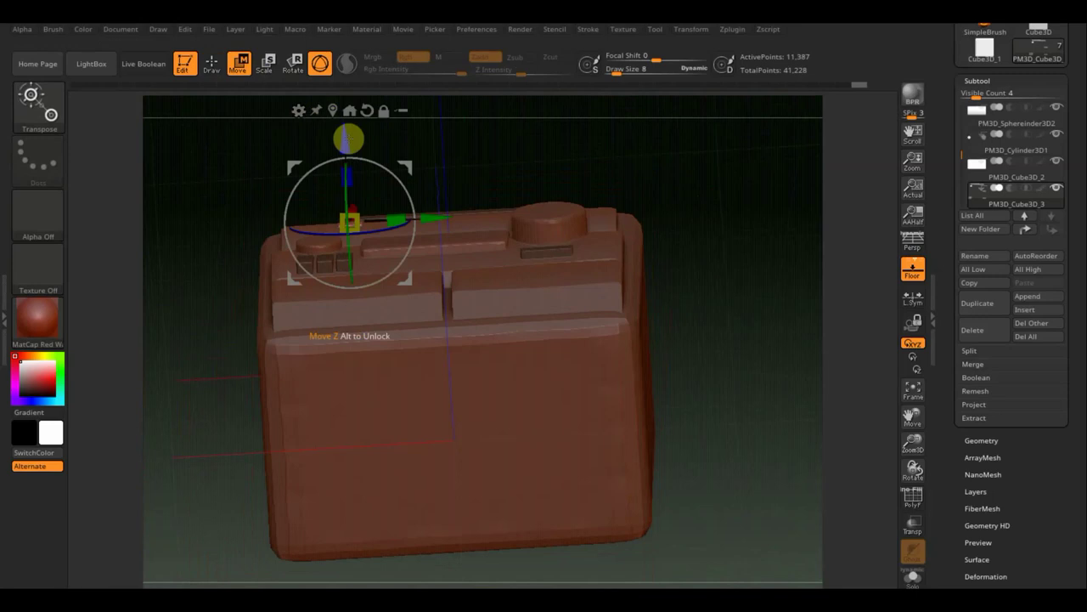
drag(343, 143, 343, 144)
click(211, 63)
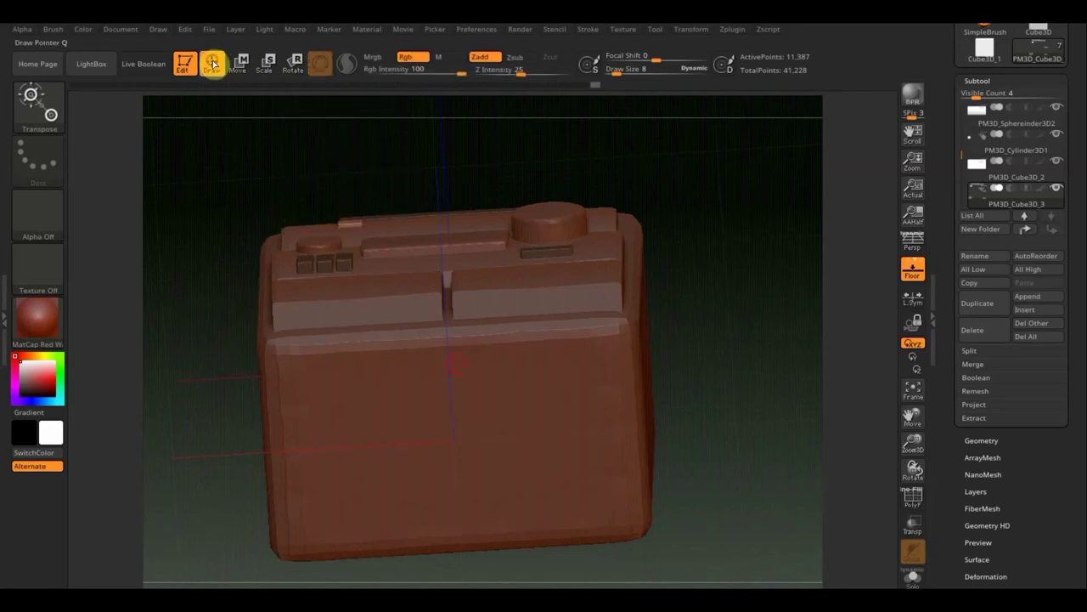
mouse_move(684, 186)
mouse_down()
mouse_move(703, 372)
mouse_move(743, 294)
mouse_move(569, 235)
mouse_up()
click(239, 68)
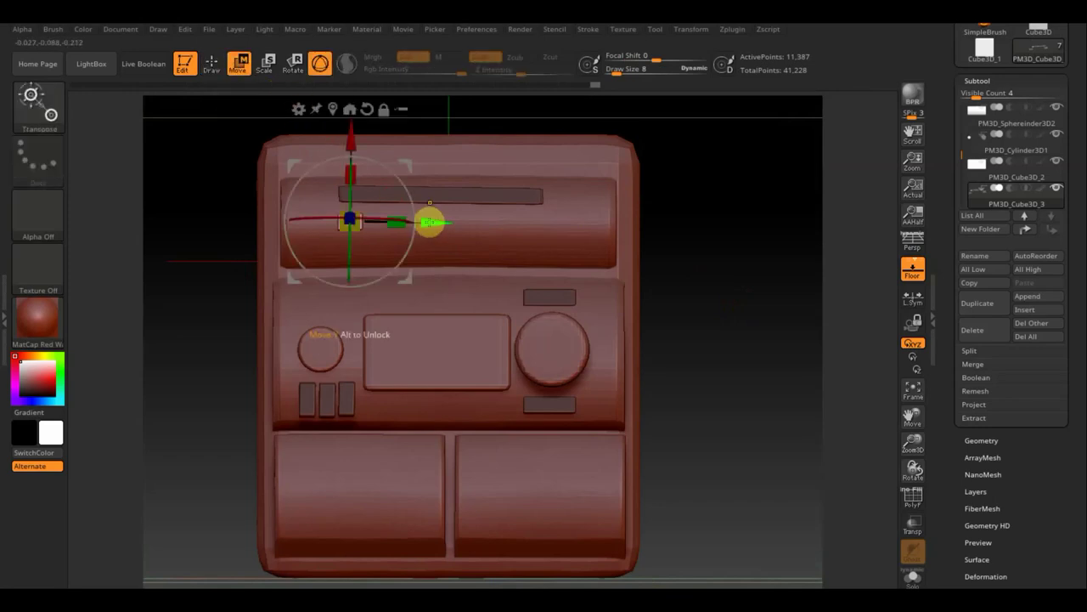
Duplicate the button rightward into a row of seven, undoing the one extra copy.
drag(430, 221, 485, 224)
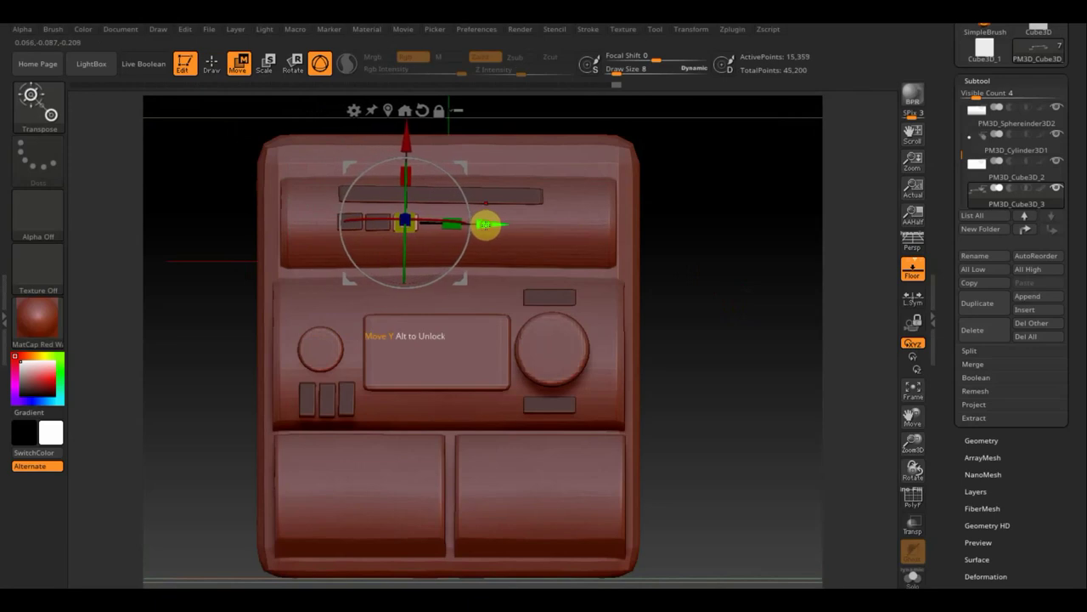
ctrl+drag(493, 226, 602, 238)
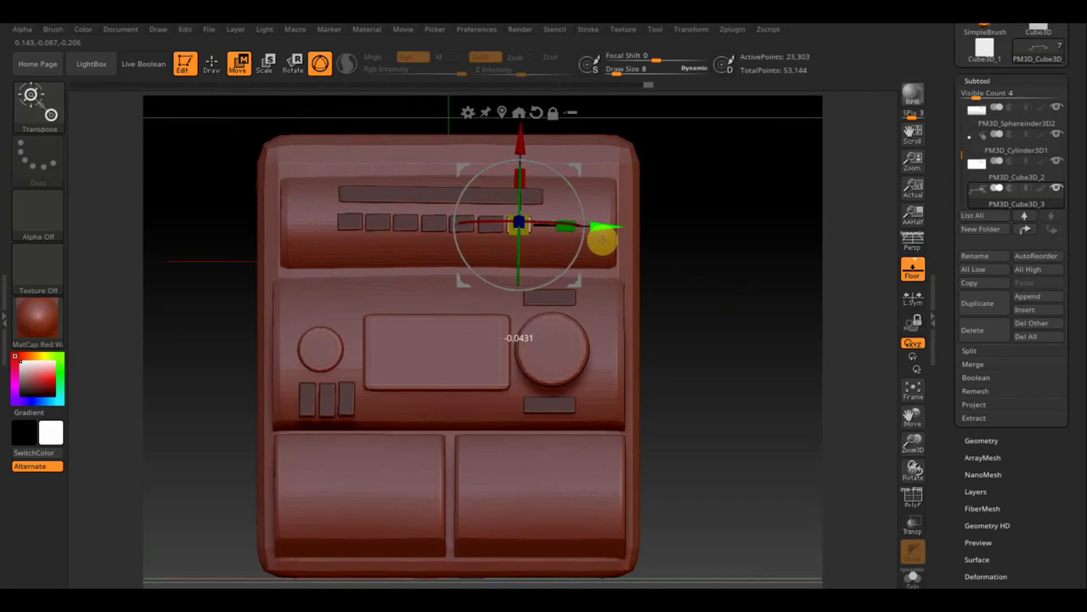
ctrl+drag(601, 233, 629, 237)
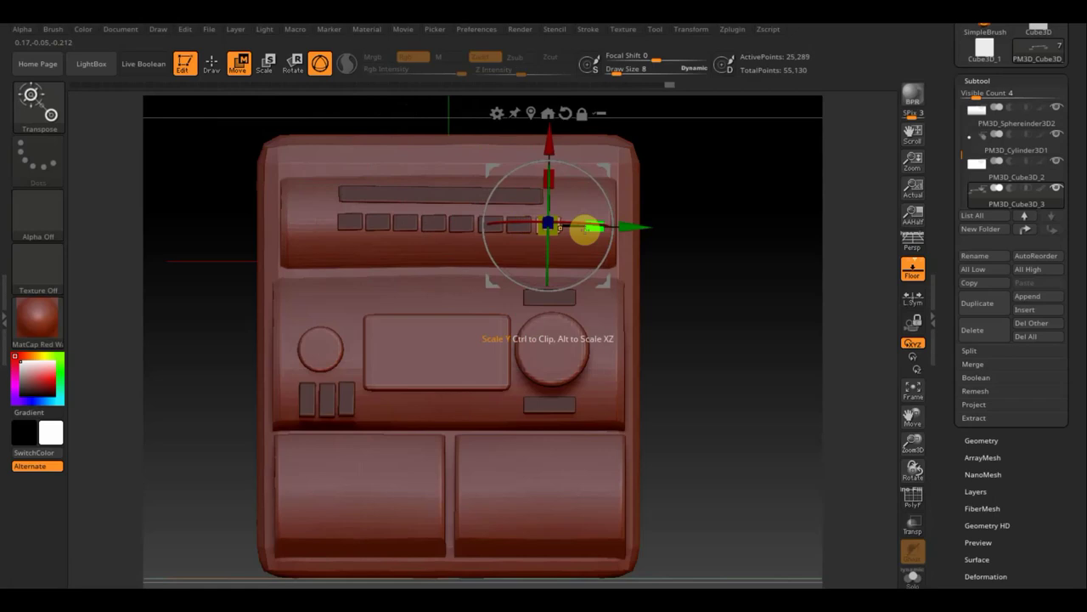
key(ctrl+z)
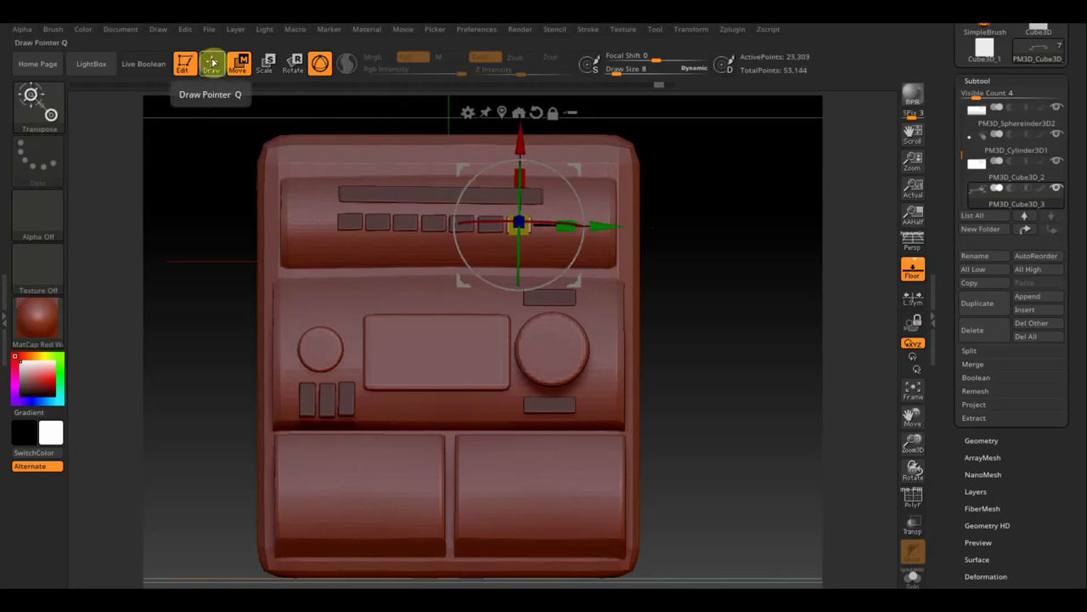
Clear the old mask and mask around the new row of buttons.
click(211, 62)
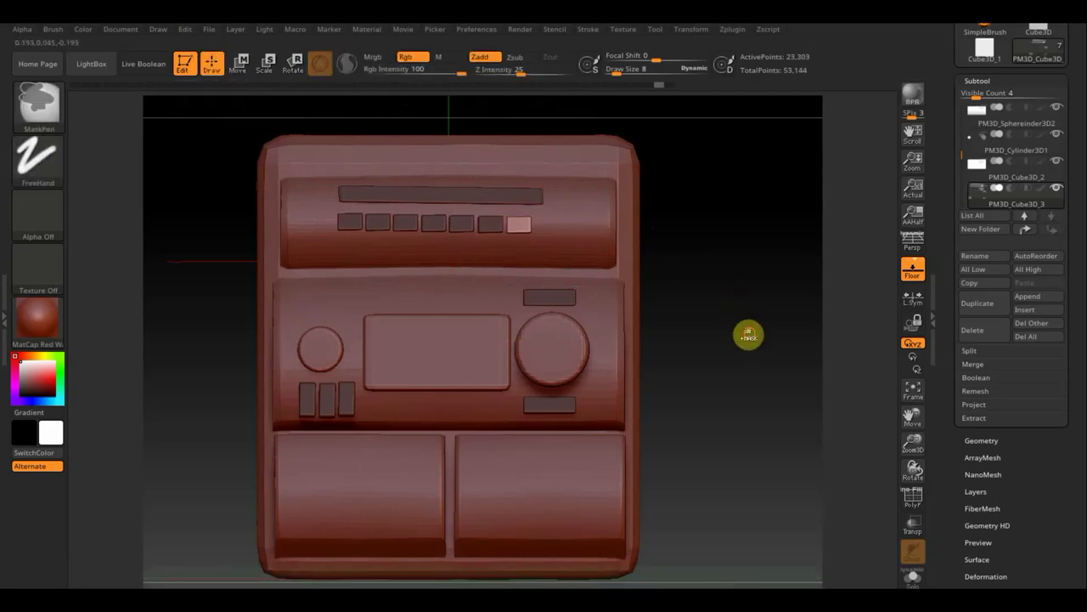
mouse_move(748, 334)
ctrl+mouse_down()
mouse_move(682, 267)
mouse_move(417, 224)
mouse_move(734, 242)
mouse_move(716, 257)
mouse_move(335, 224)
mouse_move(296, 210)
ctrl+mouse_up()
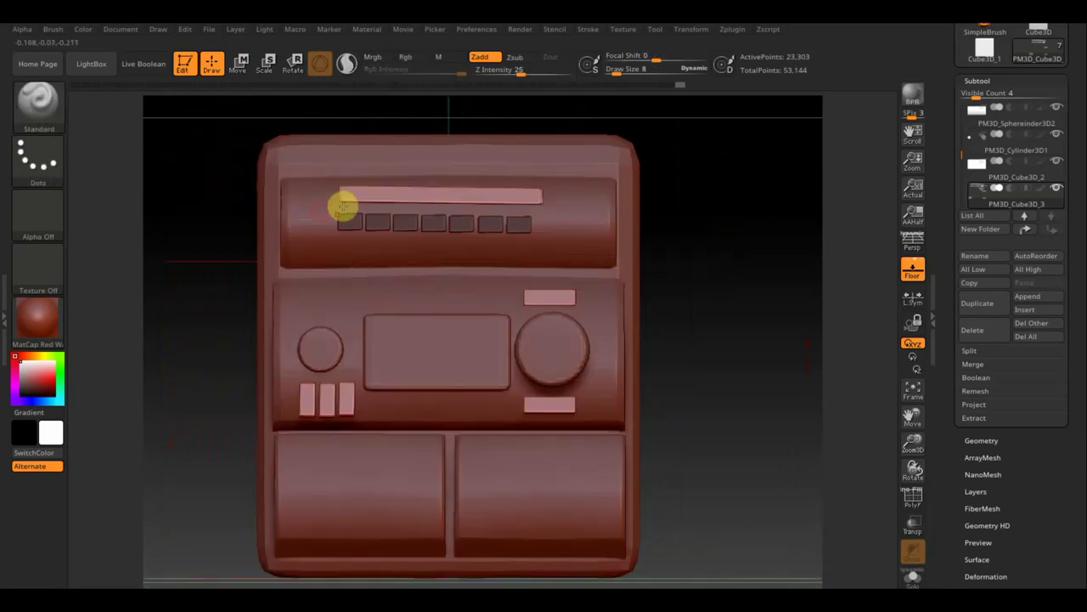
click(240, 65)
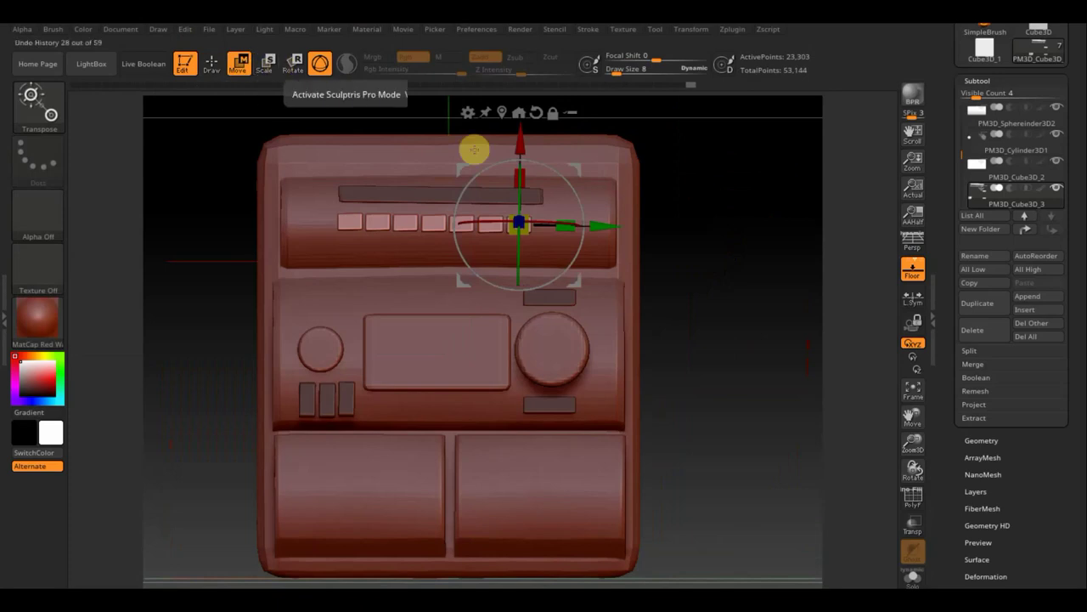
Duplicate the button row just below itself, shrink it, and slide it to the right.
drag(603, 227, 612, 230)
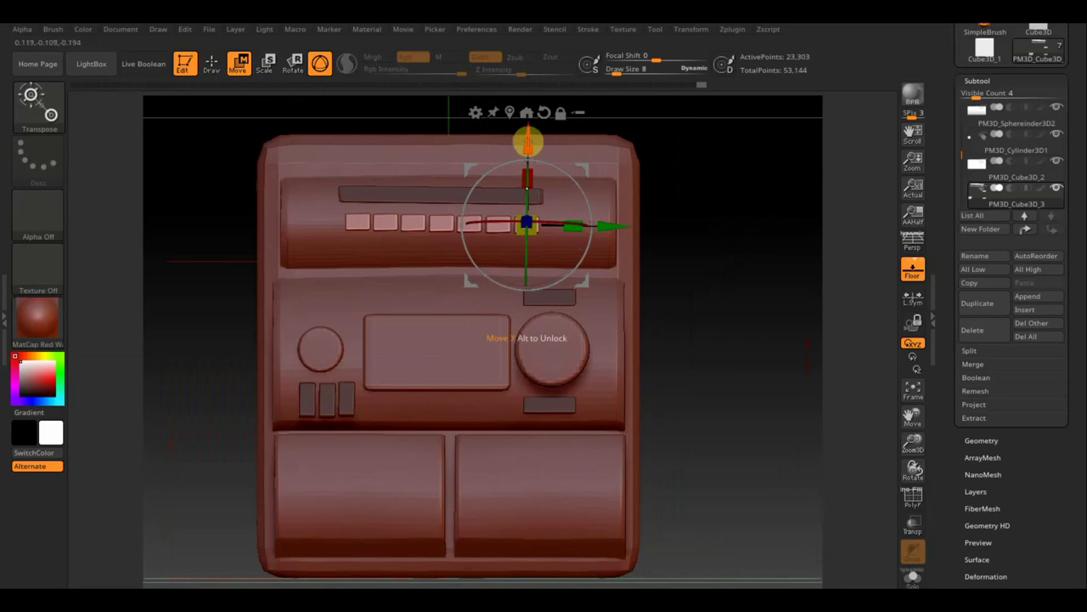
ctrl+drag(528, 143, 528, 165)
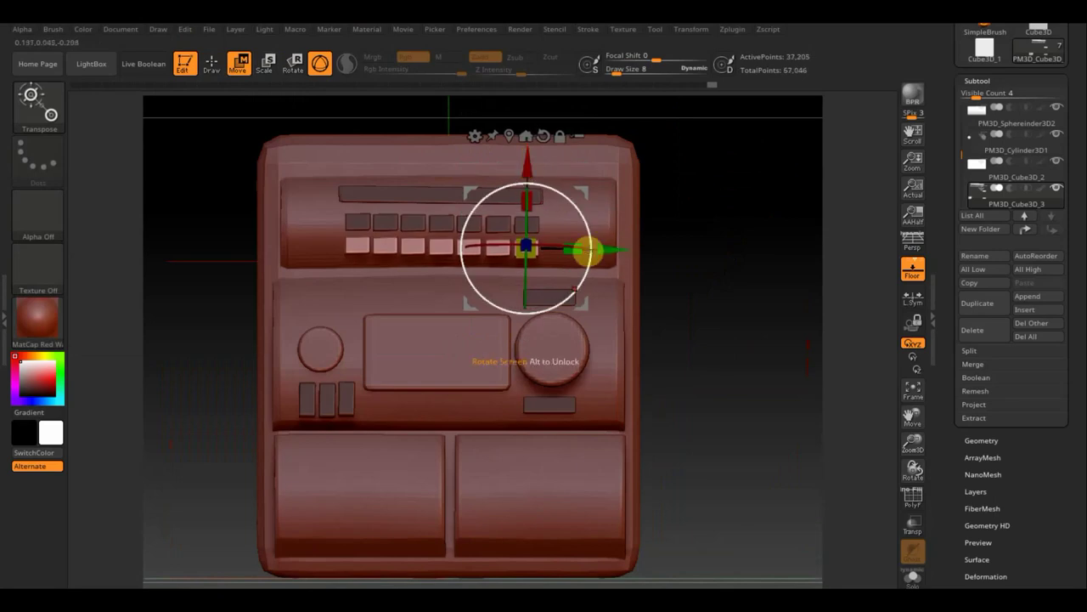
drag(537, 257, 513, 247)
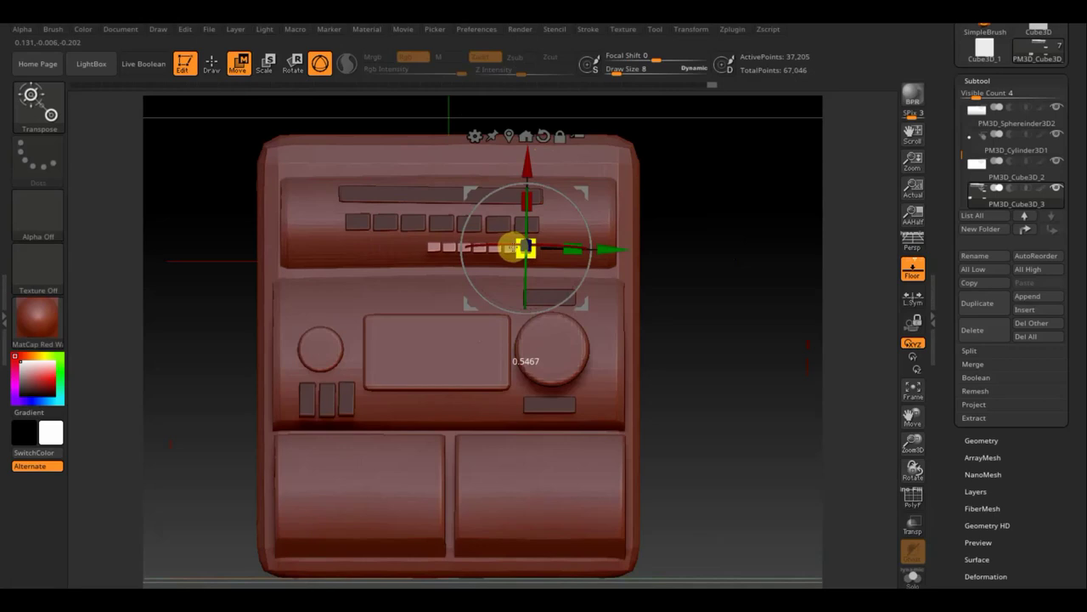
drag(604, 250, 673, 250)
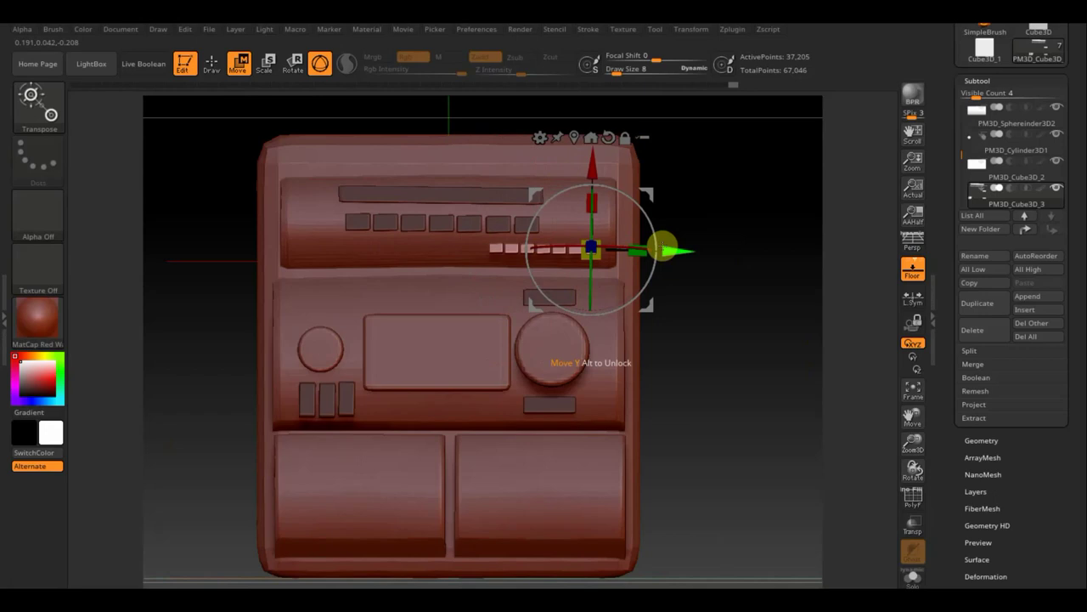
Set the smaller row's depth into the panel, checking from the side and front.
mouse_move(747, 319)
mouse_down()
mouse_move(806, 327)
mouse_move(779, 422)
mouse_move(699, 440)
mouse_move(714, 410)
mouse_move(707, 386)
mouse_up()
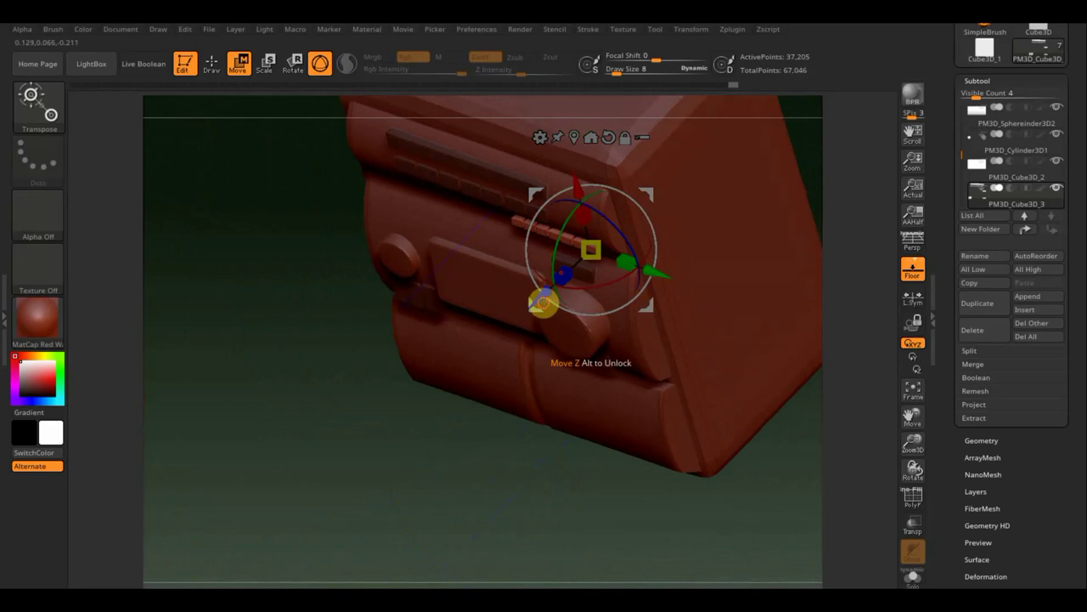
drag(544, 301, 546, 301)
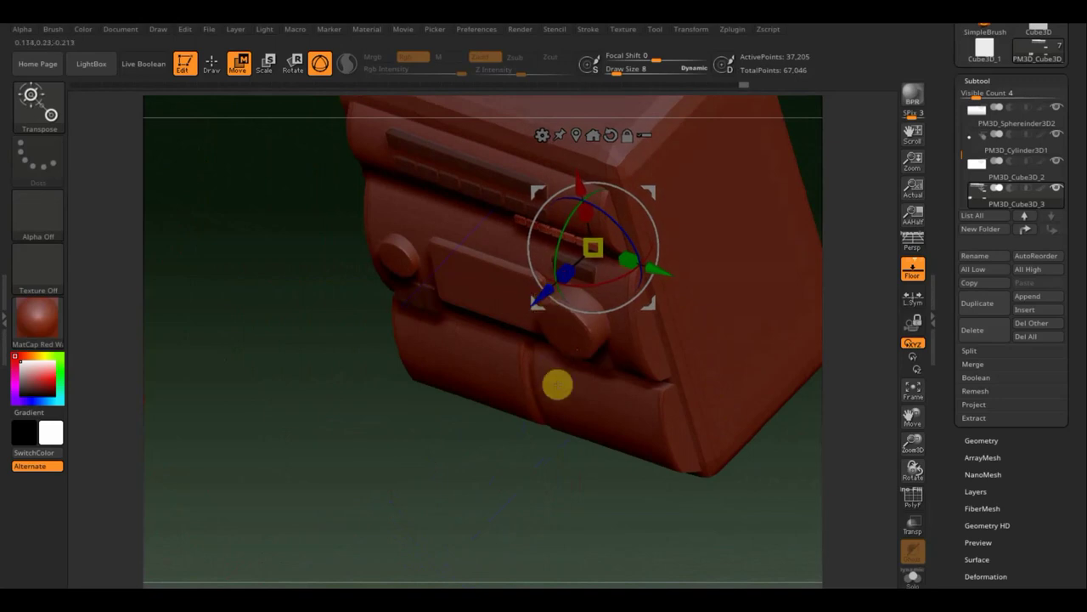
mouse_move(542, 526)
mouse_down()
mouse_move(589, 467)
mouse_move(689, 427)
mouse_move(716, 373)
mouse_move(737, 361)
mouse_move(710, 365)
mouse_up()
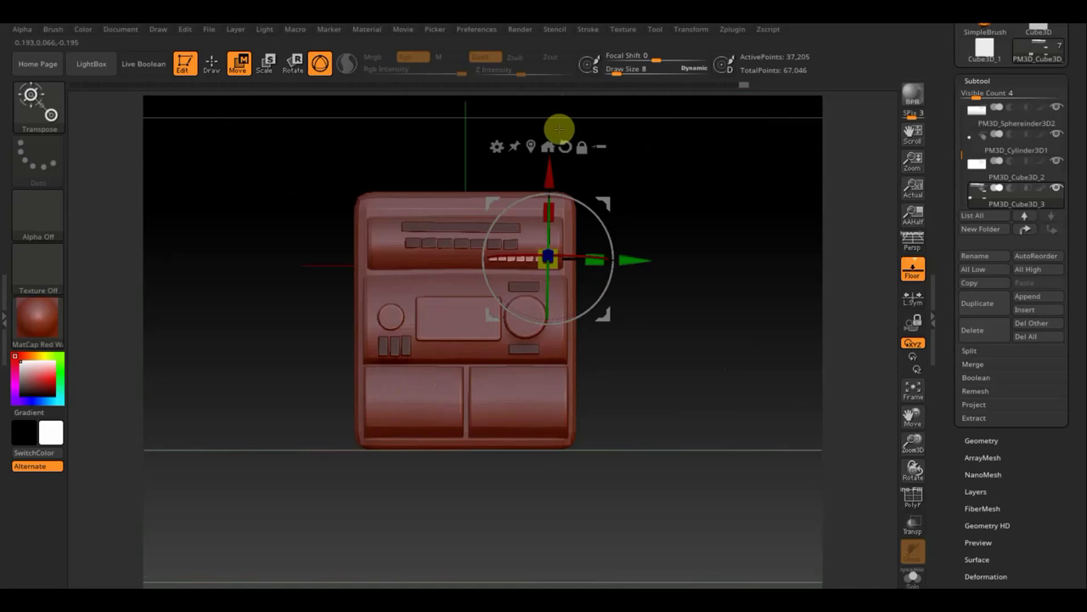
alt+drag(738, 249, 735, 304)
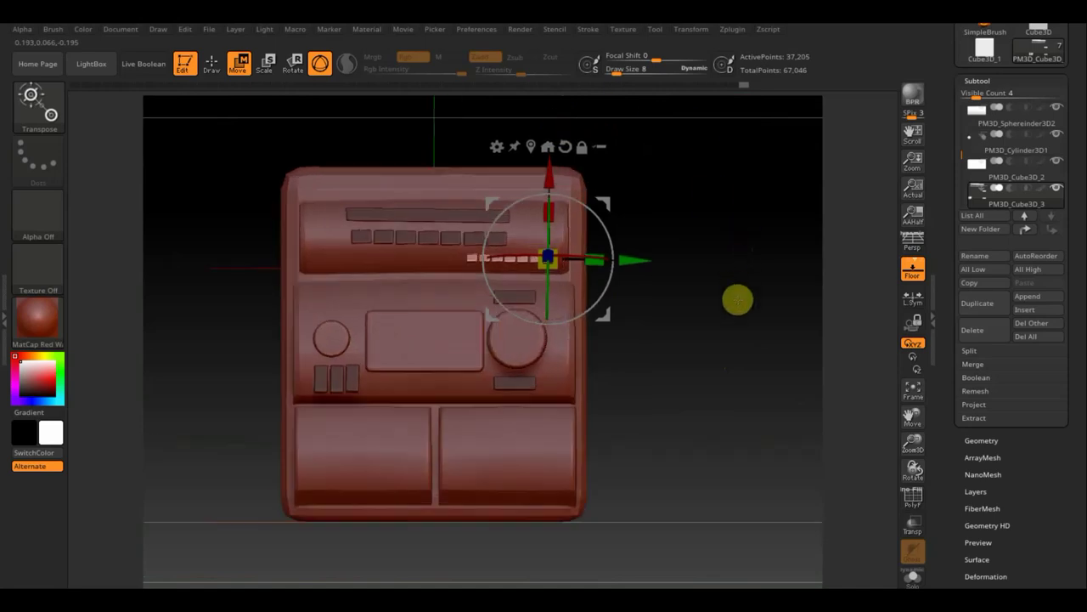
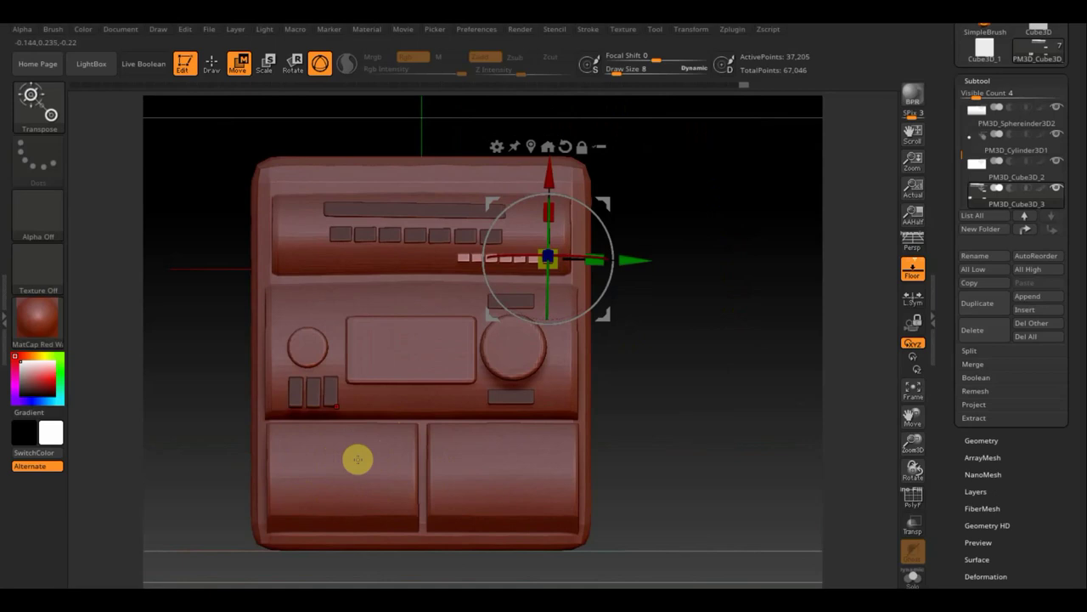
Invert the mask, return to a front view, and isolate the small rectangle beside the knob.
click(218, 68)
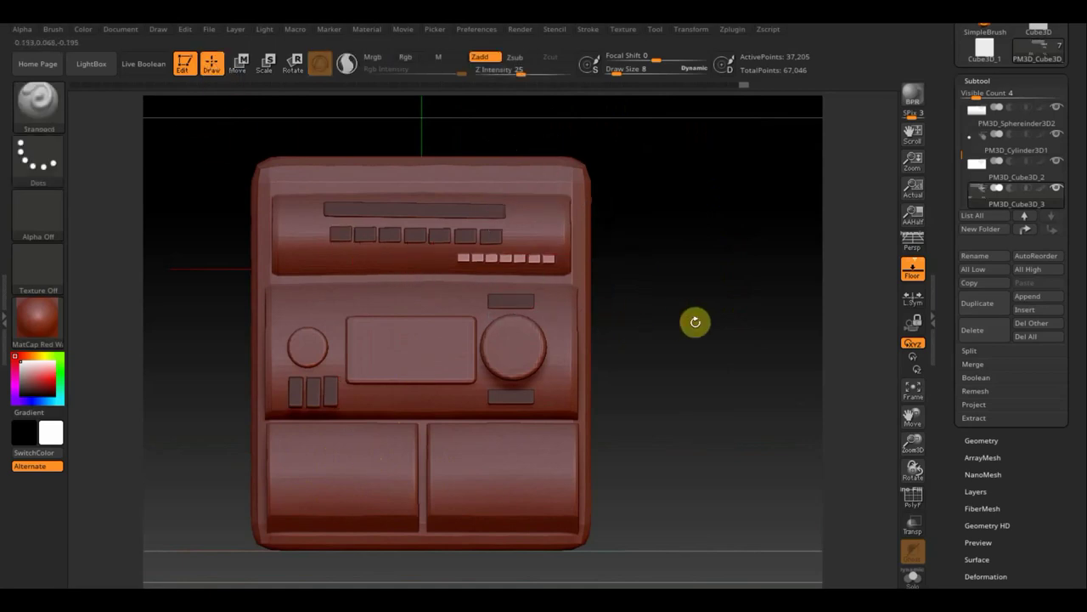
ctrl+click(719, 323)
mouse_move(648, 319)
shift+mouse_down()
mouse_move(695, 321)
mouse_move(465, 286)
shift+mouse_up()
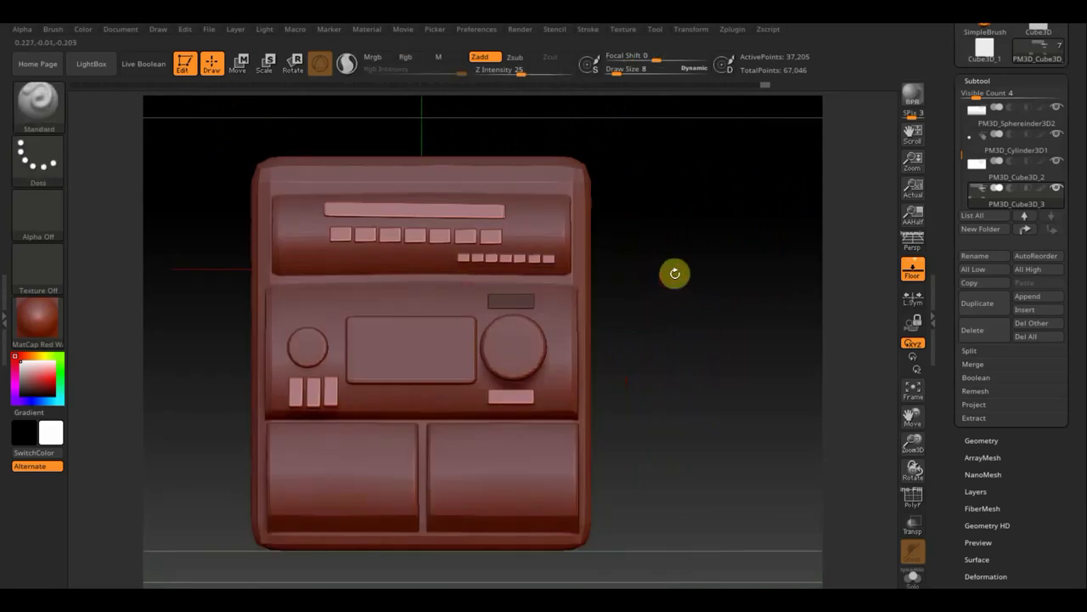
ctrl+shift+click(675, 272)
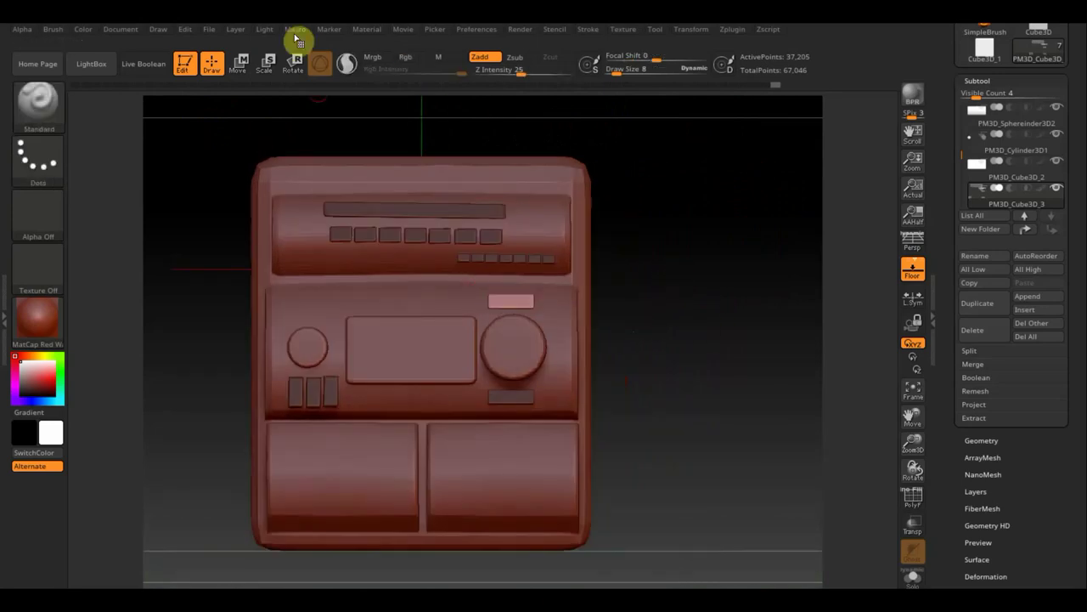
Move the rectangle down and left onto the lower-left panel, then stretch it taller and wider.
click(238, 62)
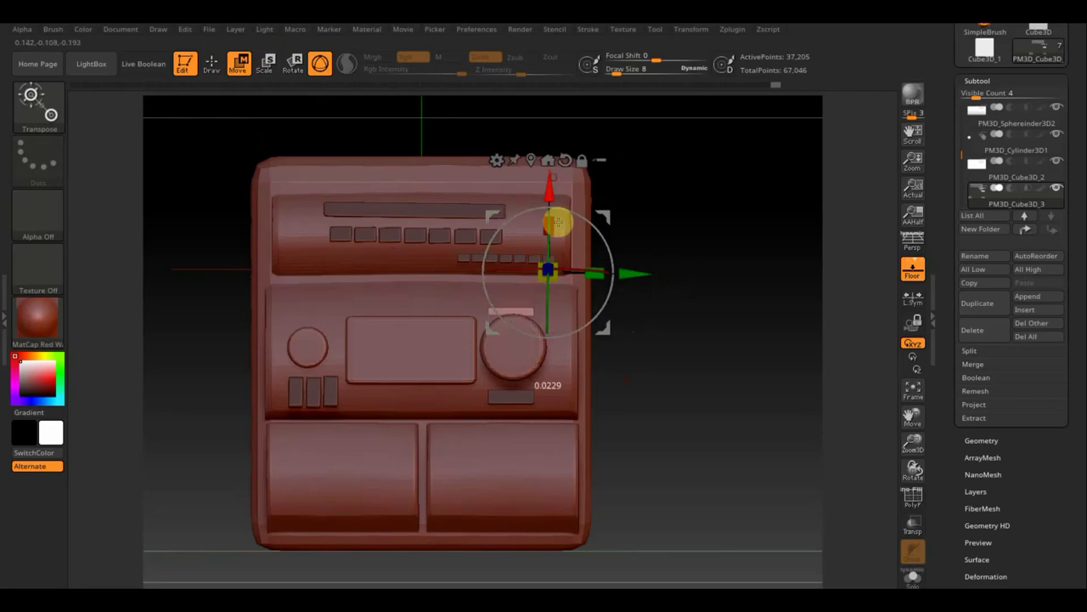
drag(557, 223, 560, 323)
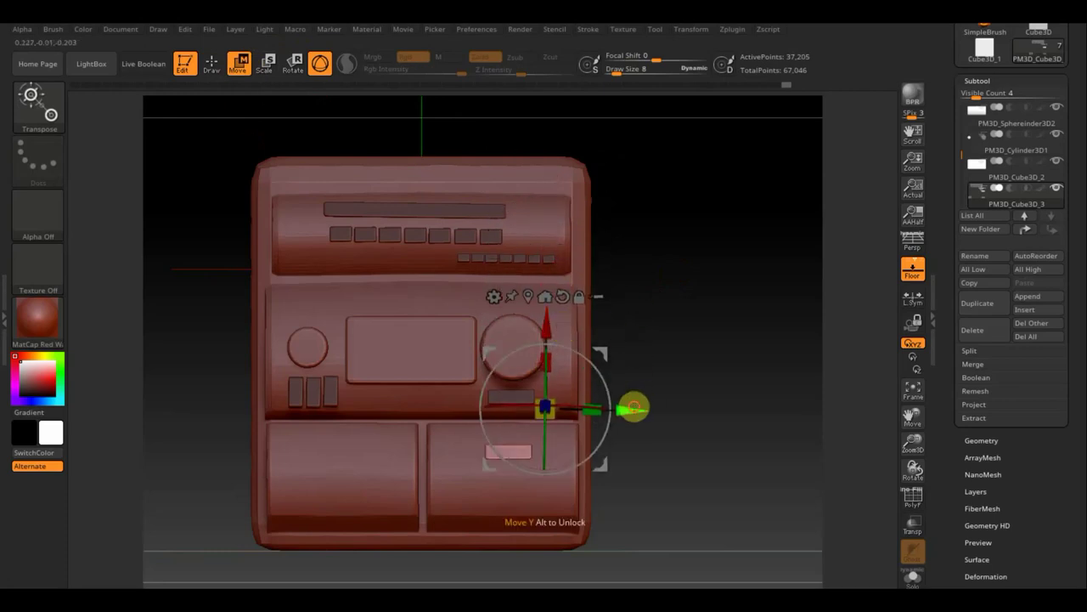
drag(634, 408, 435, 423)
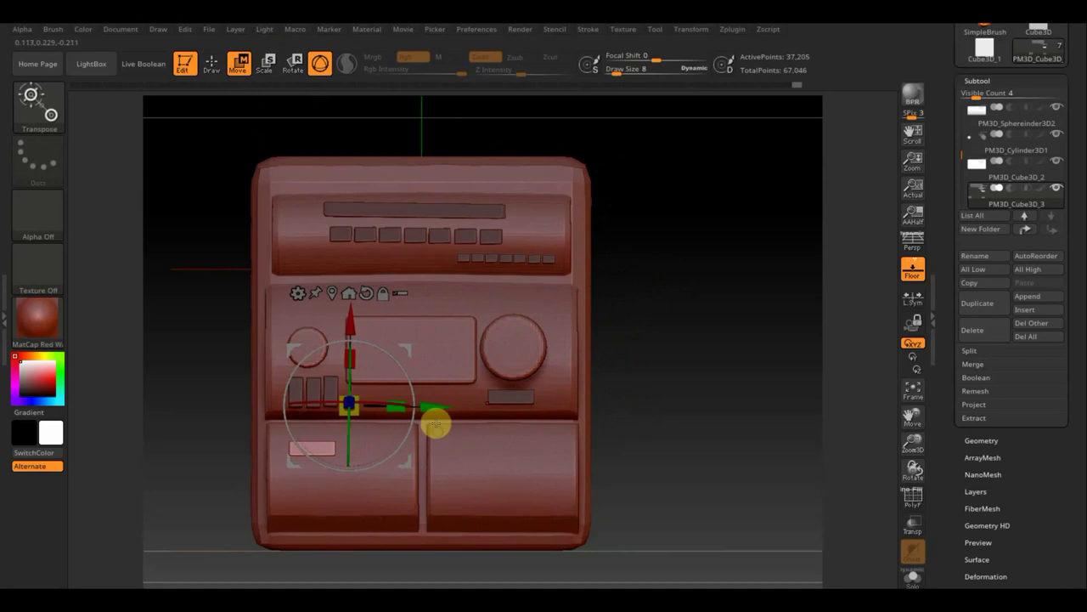
drag(352, 354, 352, 270)
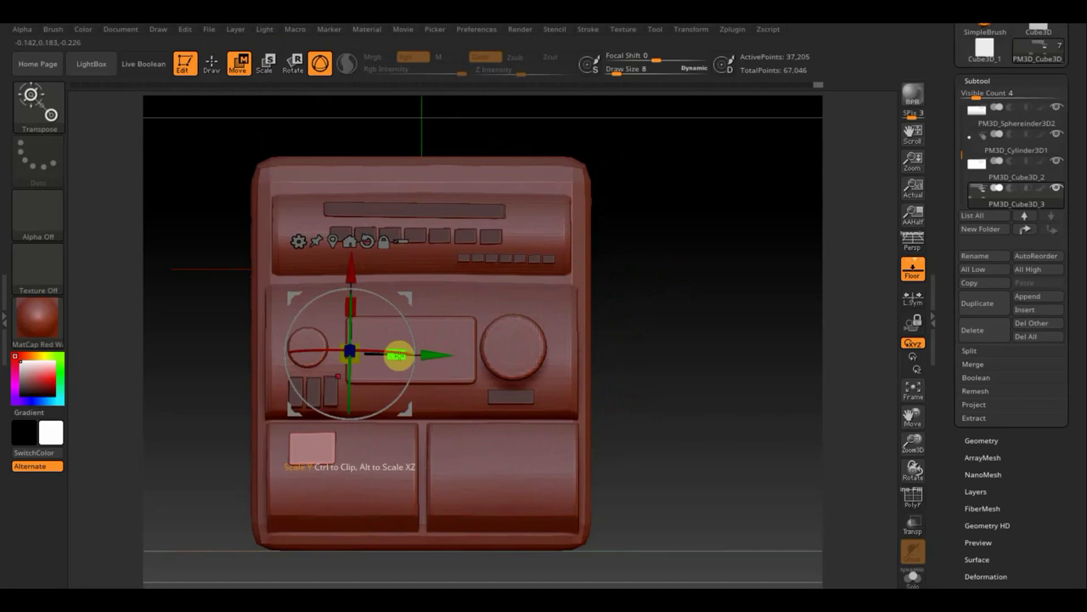
mouse_move(399, 355)
mouse_down()
mouse_move(434, 365)
mouse_move(464, 352)
mouse_move(513, 356)
mouse_up()
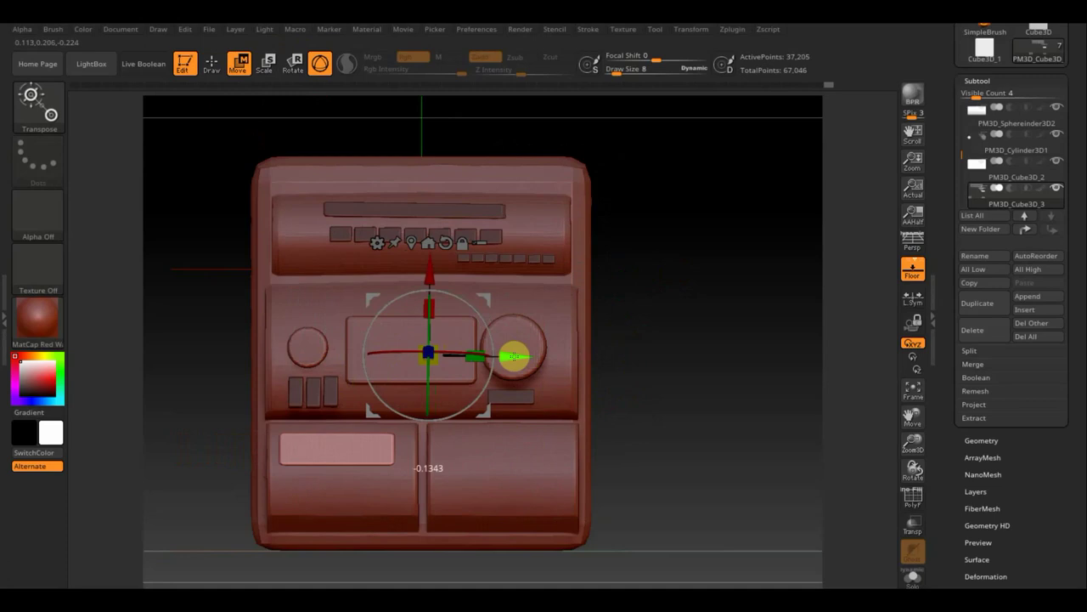
mouse_move(675, 376)
mouse_down()
mouse_move(718, 400)
mouse_move(672, 379)
mouse_up()
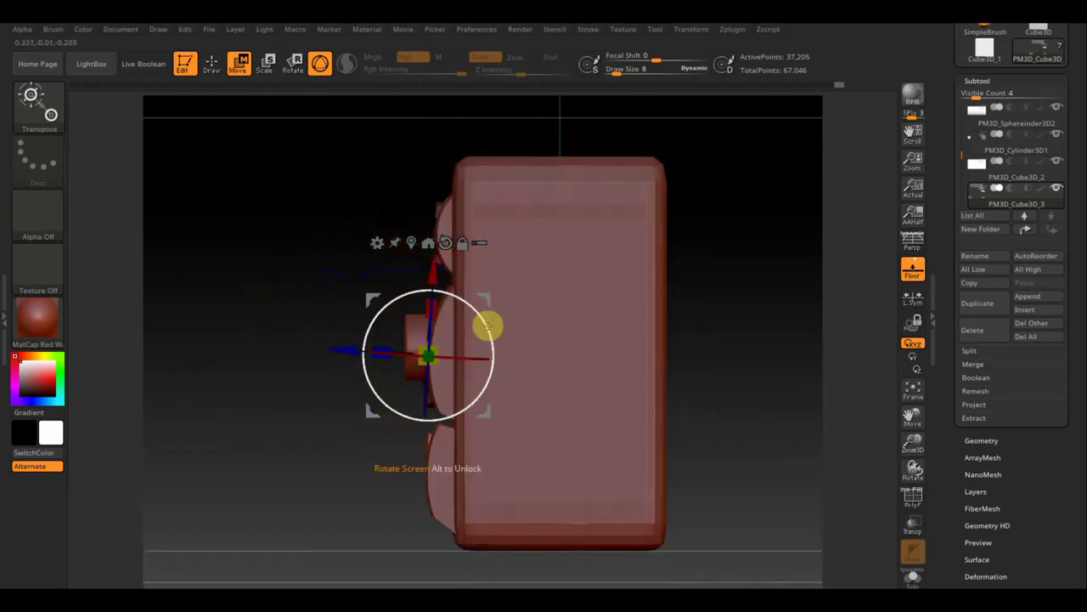
Nudge the slot slightly in depth and quicksave the project with Ctrl+S.
drag(483, 327, 486, 332)
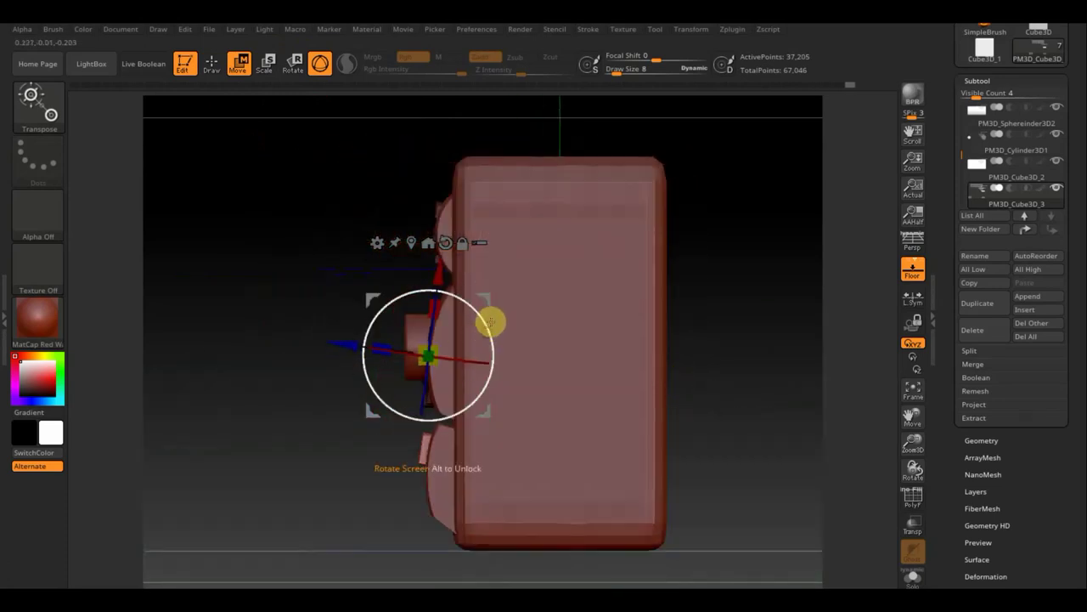
drag(367, 299, 370, 299)
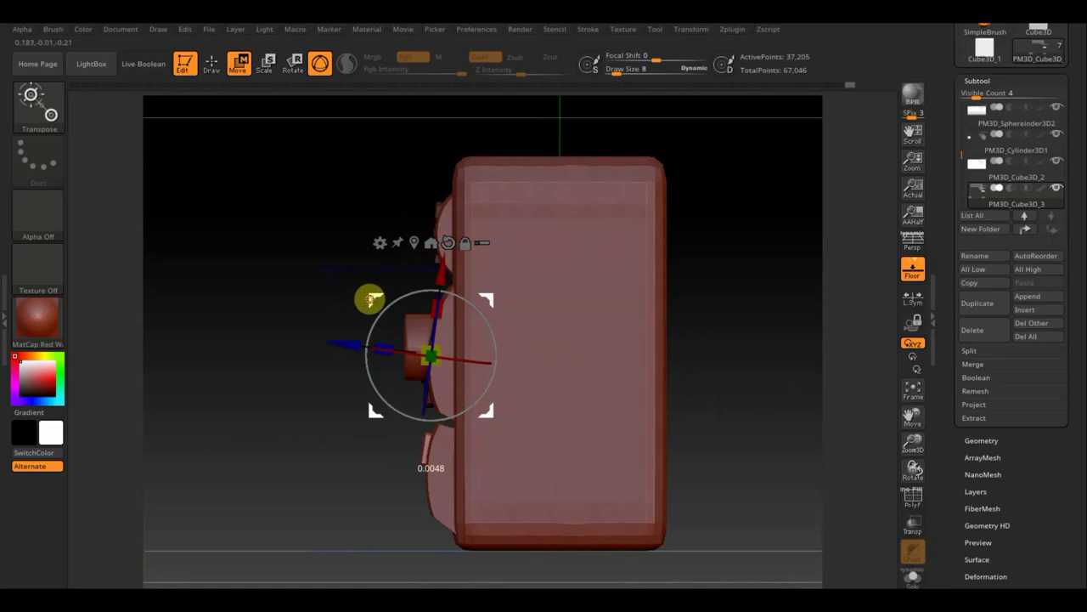
key(ctrl+s)
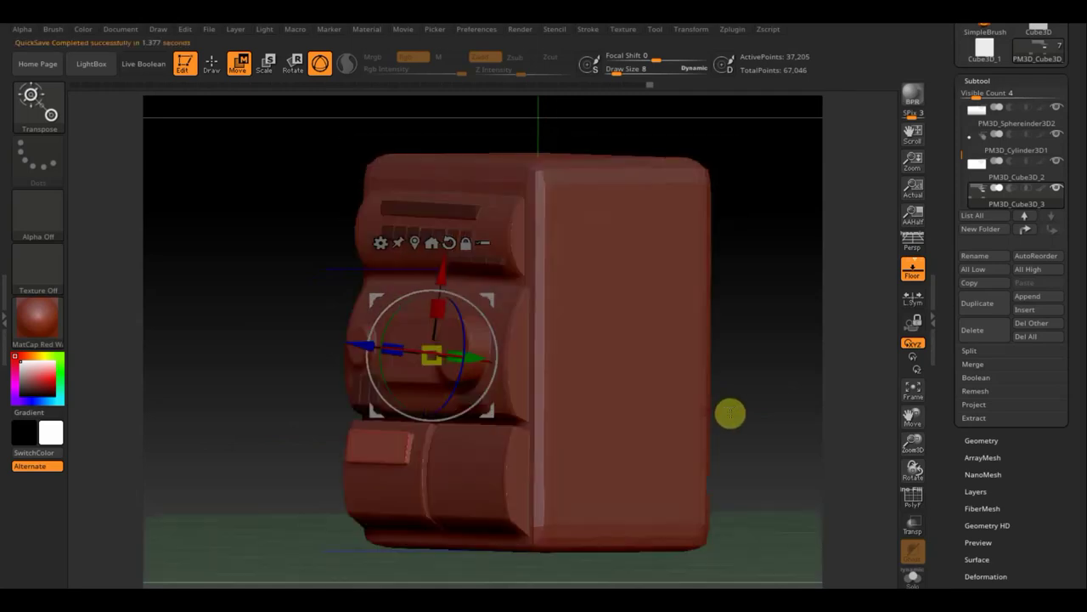
Copy the slot onto the lower-right panel, fine-tune it, and return to Draw mode.
drag(706, 412, 771, 408)
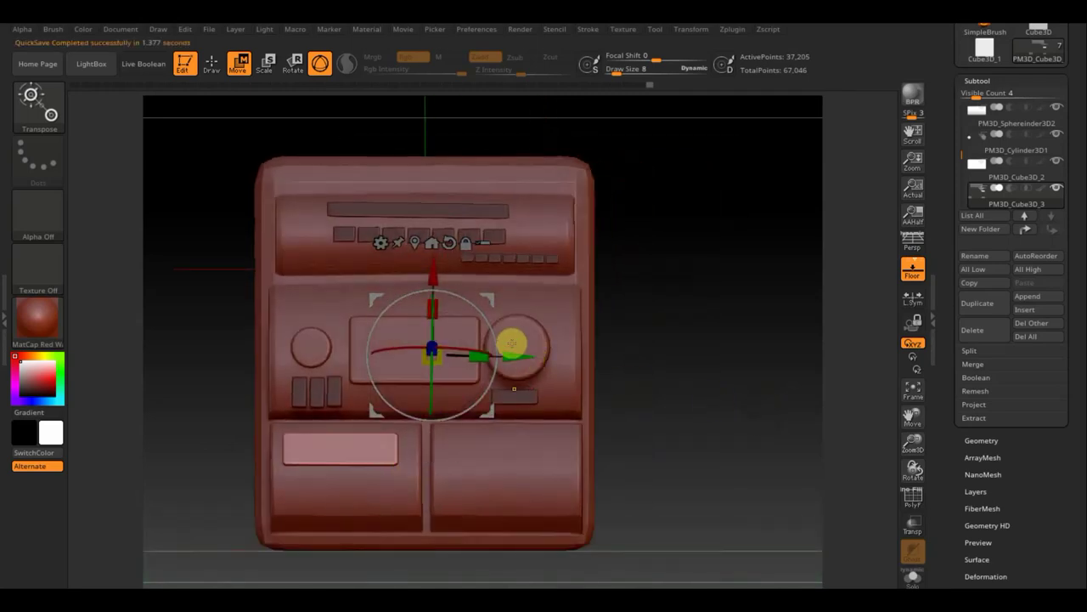
drag(518, 357, 681, 368)
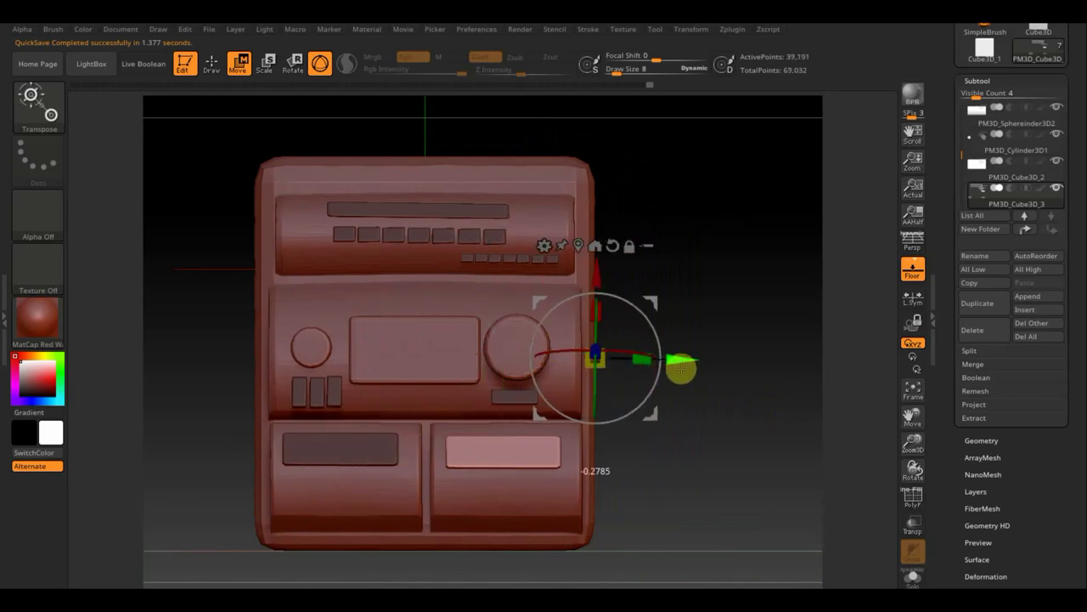
drag(682, 368, 682, 371)
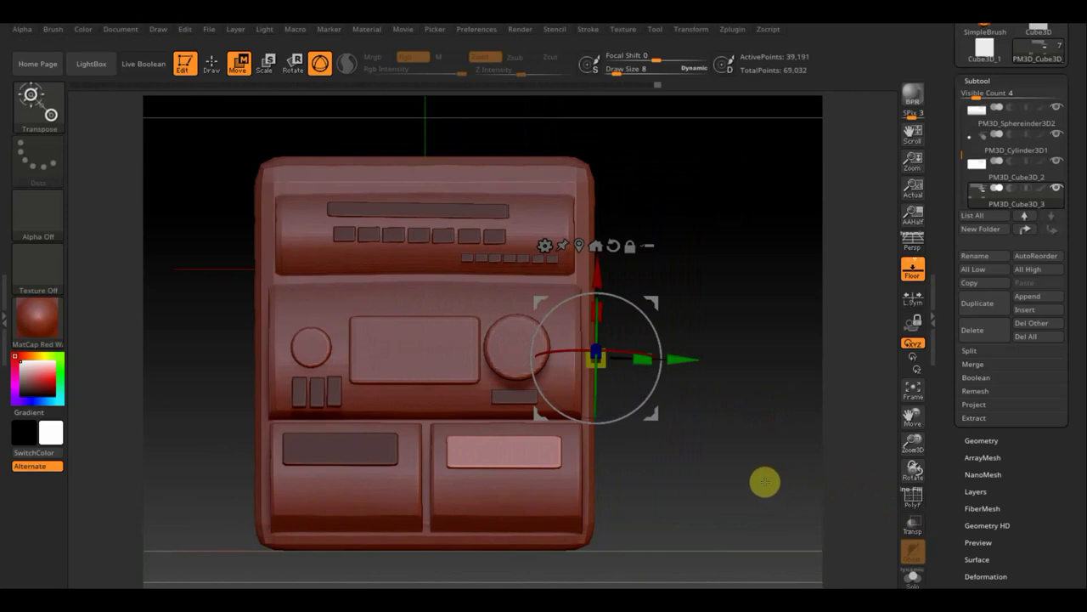
alt+drag(767, 481, 733, 430)
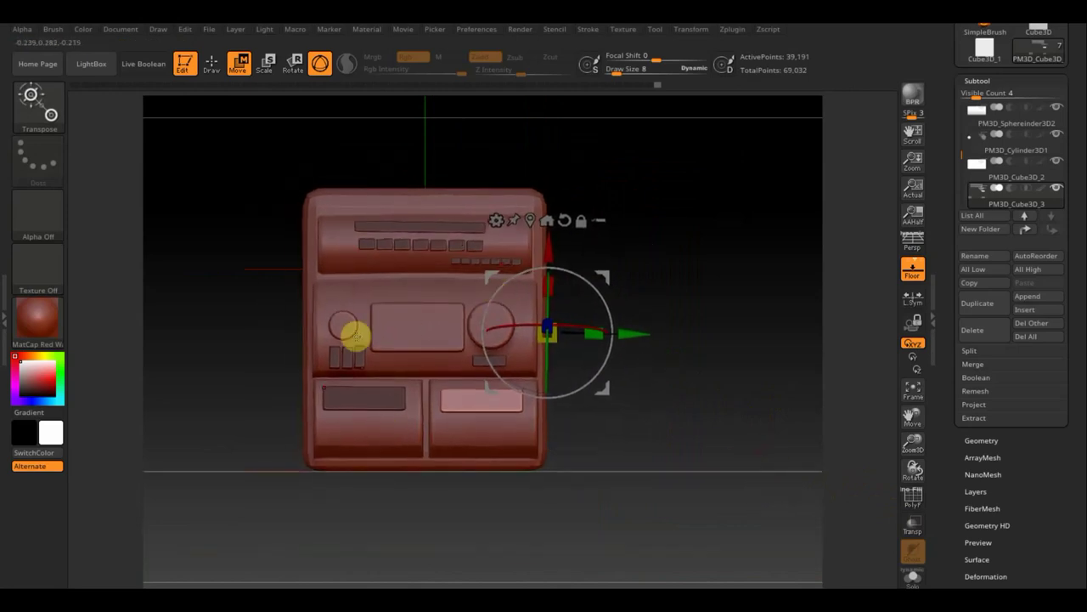
click(213, 66)
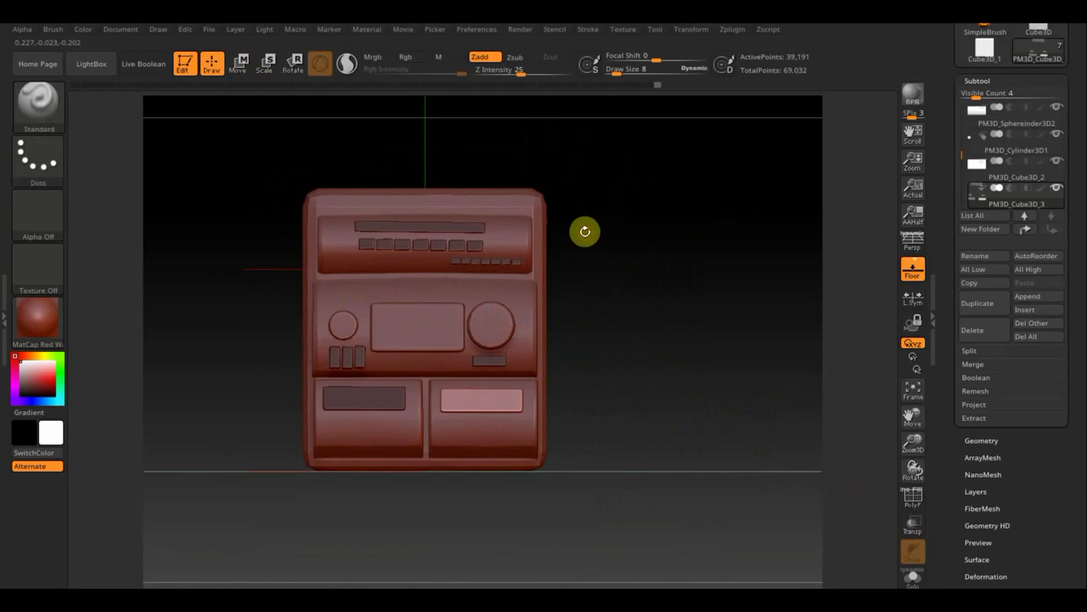
mouse_move(690, 304)
mouse_down()
mouse_move(665, 306)
mouse_move(713, 306)
mouse_move(700, 313)
mouse_up()
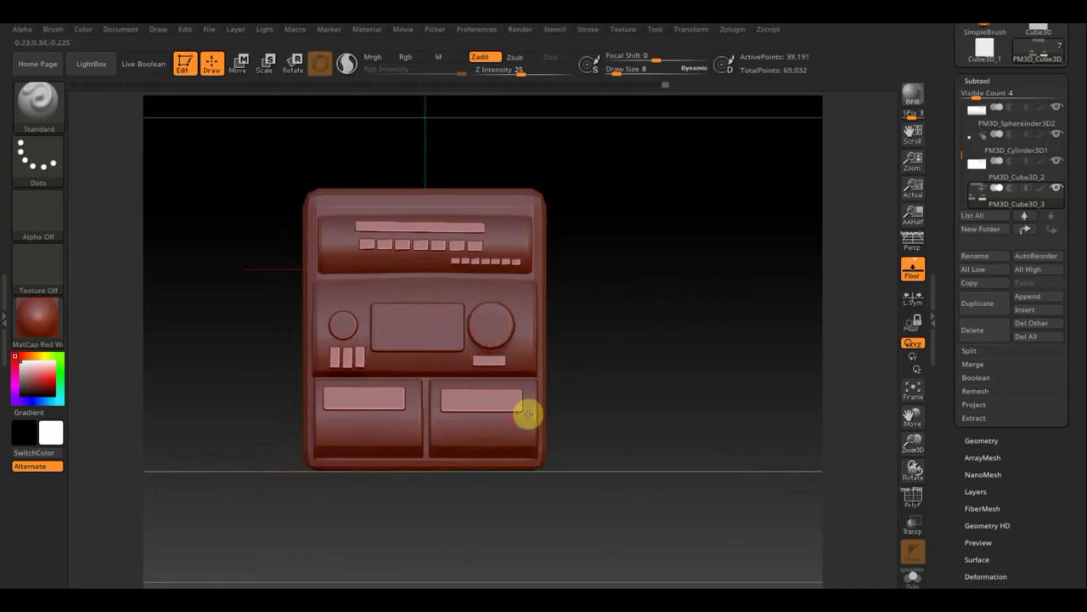
shift+drag(678, 411, 651, 476)
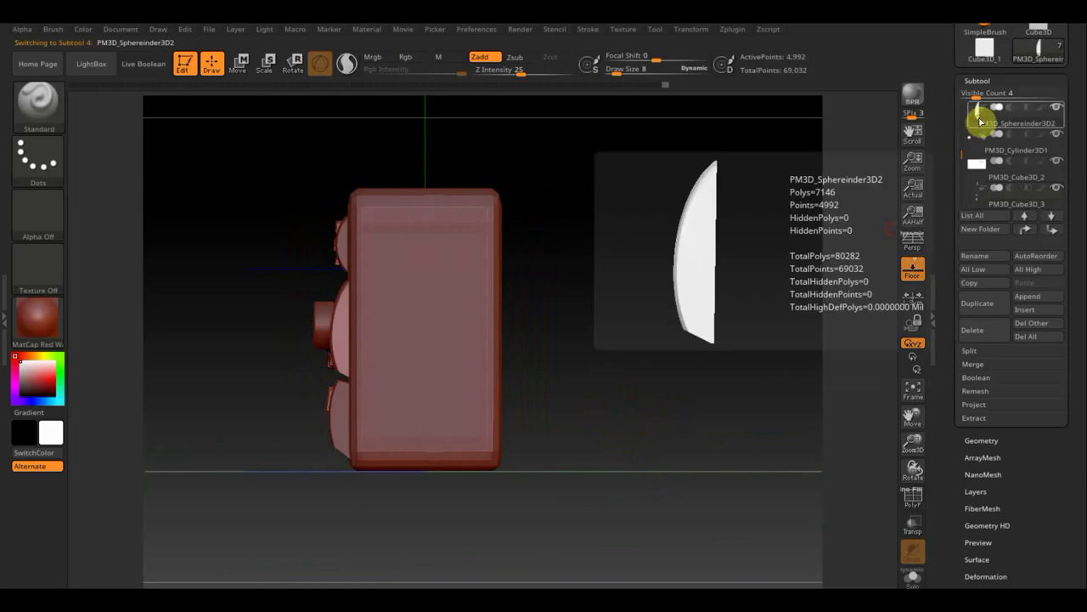
Make the PM3D_Cube3D_1 console body the active subtool.
click(981, 119)
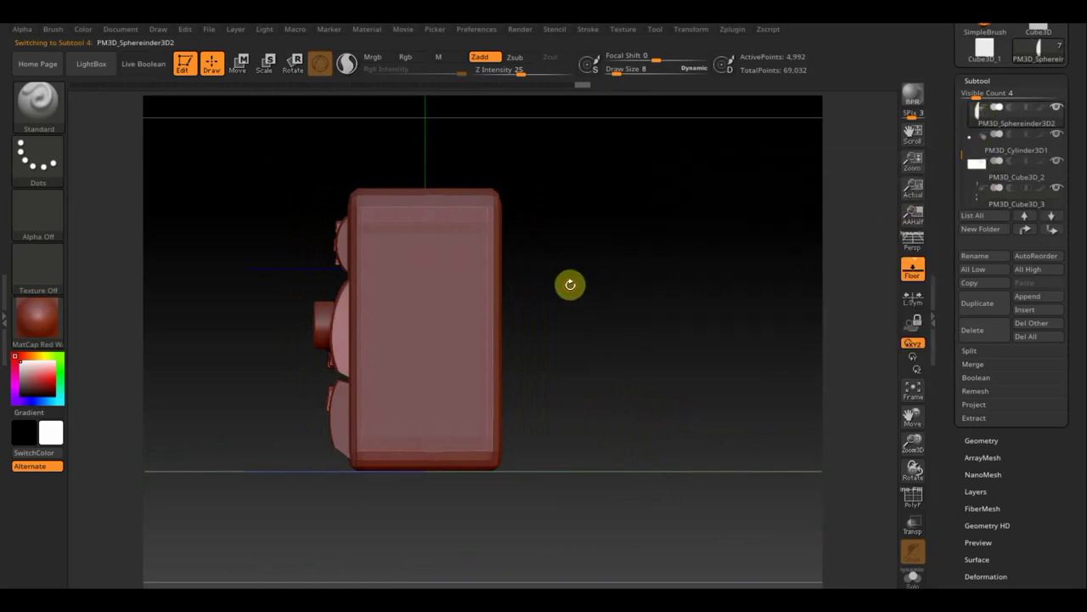
key(n)
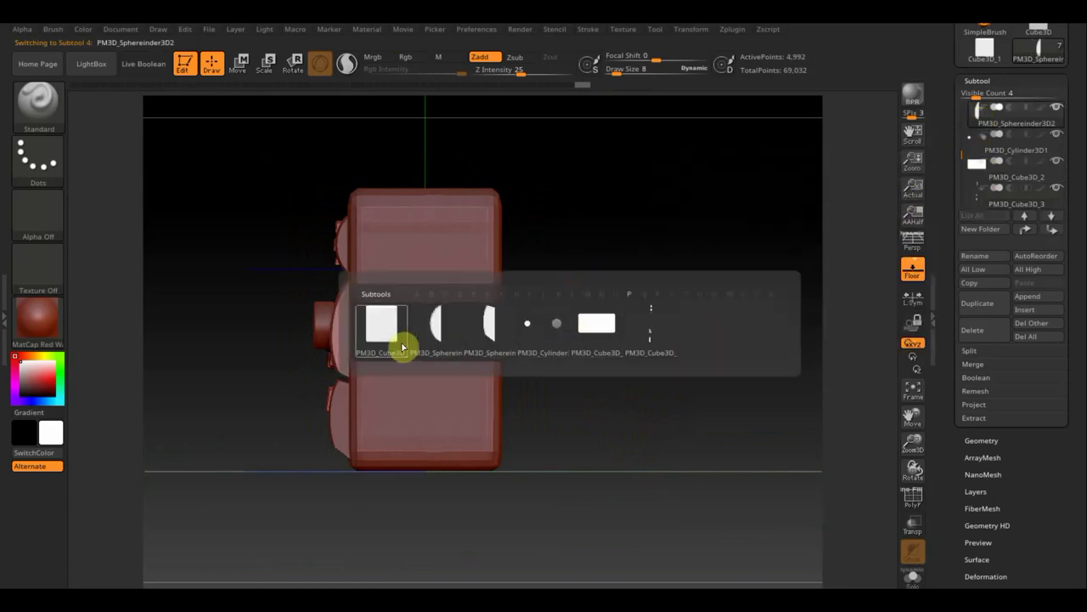
click(403, 346)
key(ctrl)
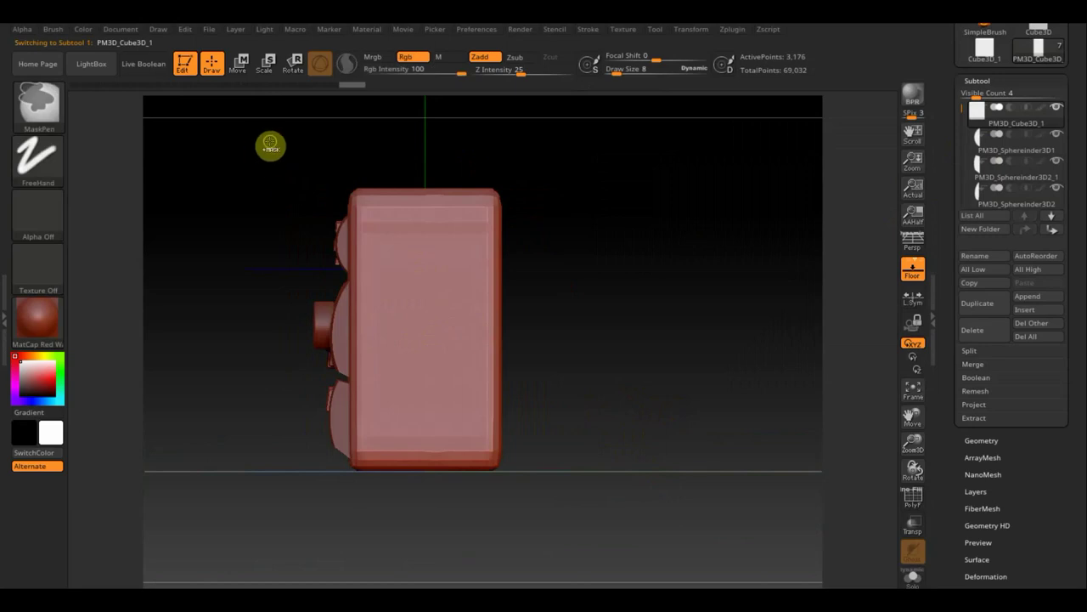
Hide part of the body mesh and DynaMesh it at a higher point count.
mouse_move(271, 141)
ctrl+mouse_down()
mouse_move(372, 483)
mouse_move(340, 474)
ctrl+mouse_up()
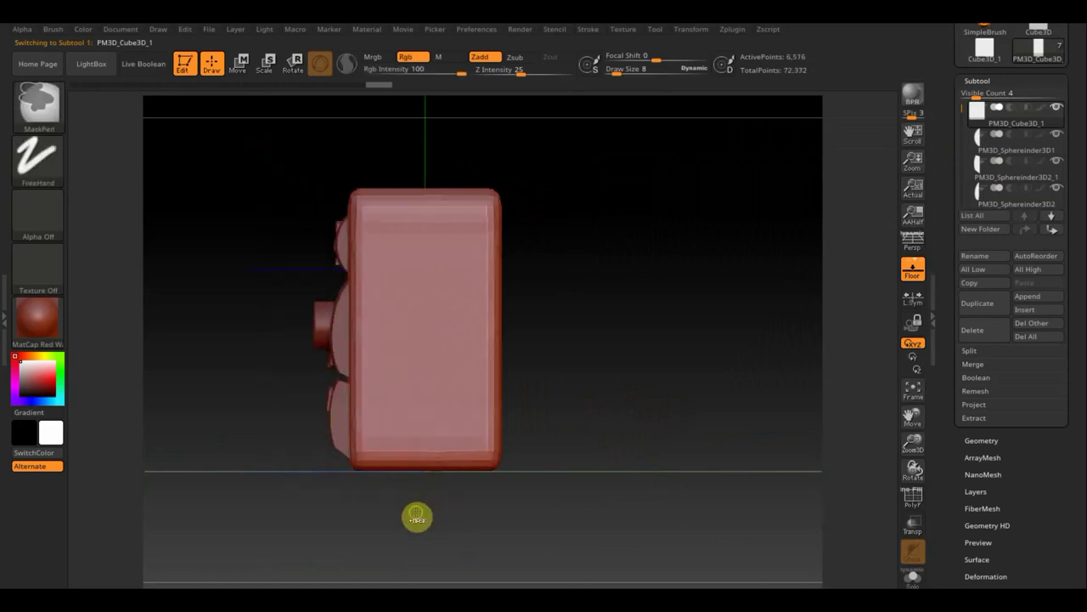
ctrl+shift+click(467, 493)
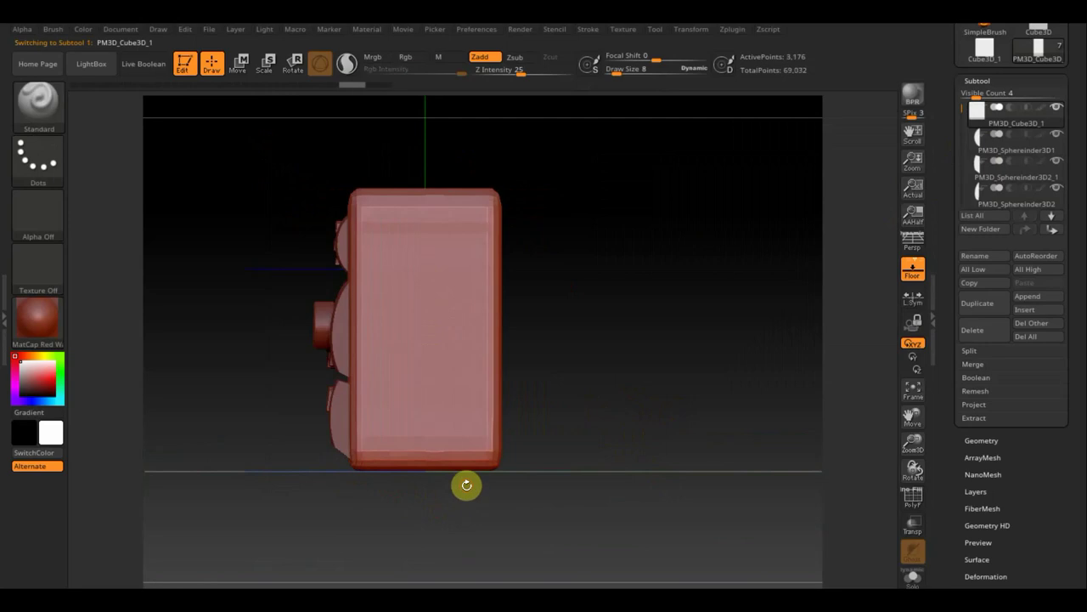
key(ctrl)
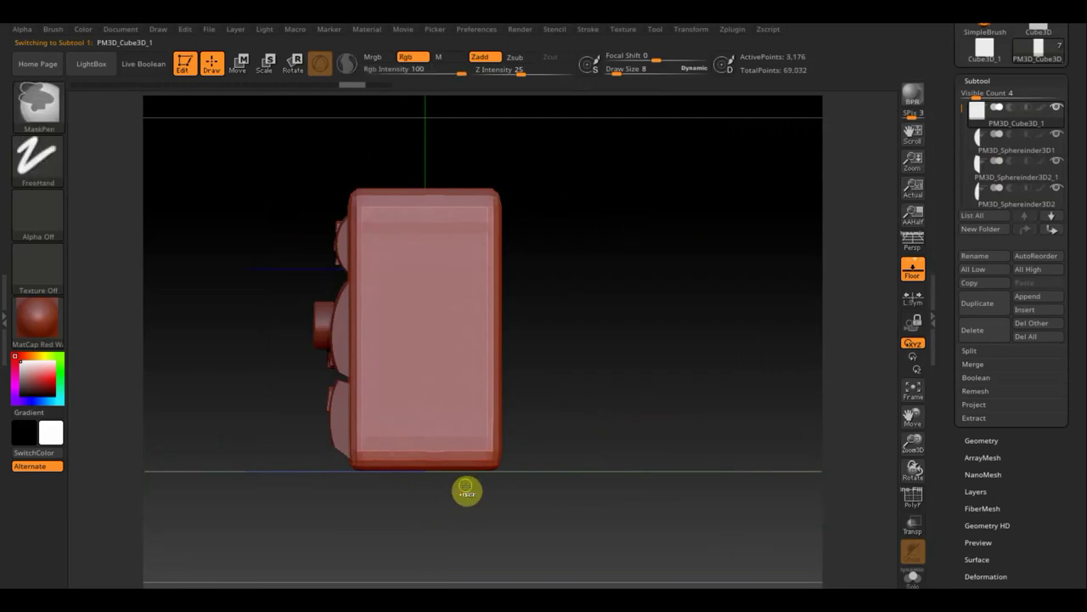
ctrl+drag(466, 491, 466, 484)
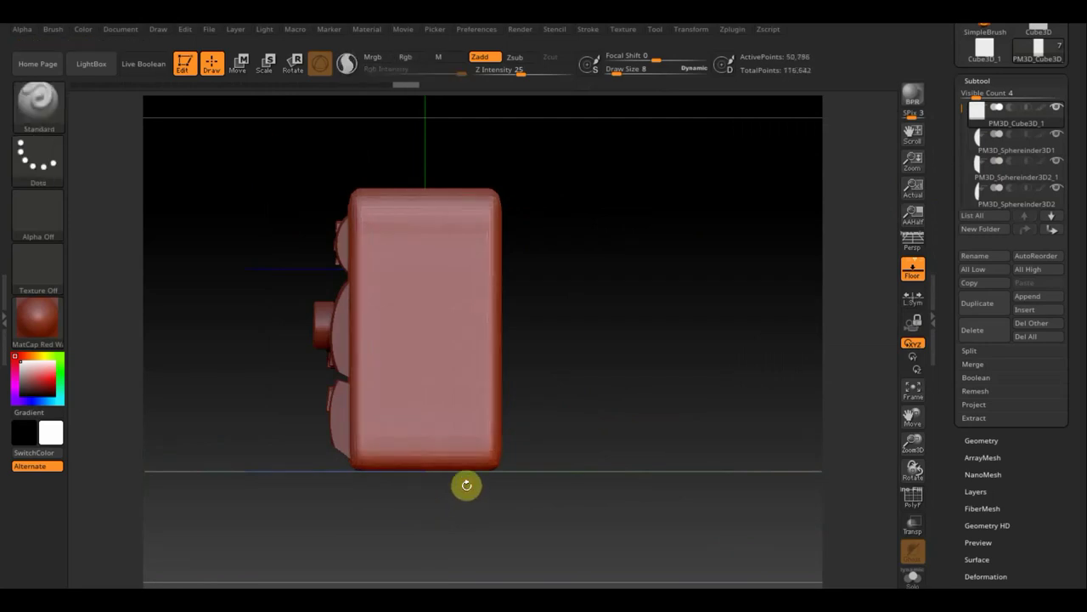
Mask a straight strip along the body's front and invert the mask.
mouse_move(377, 564)
ctrl+mouse_down()
mouse_move(377, 164)
mouse_move(359, 153)
ctrl+mouse_up()
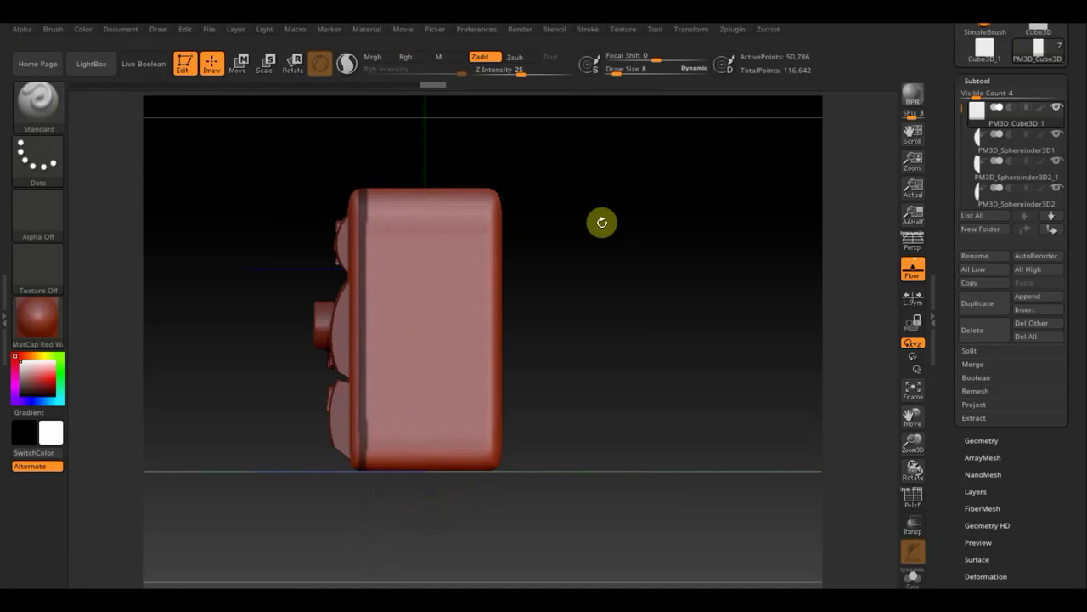
key(ctrl)
ctrl+click(579, 239)
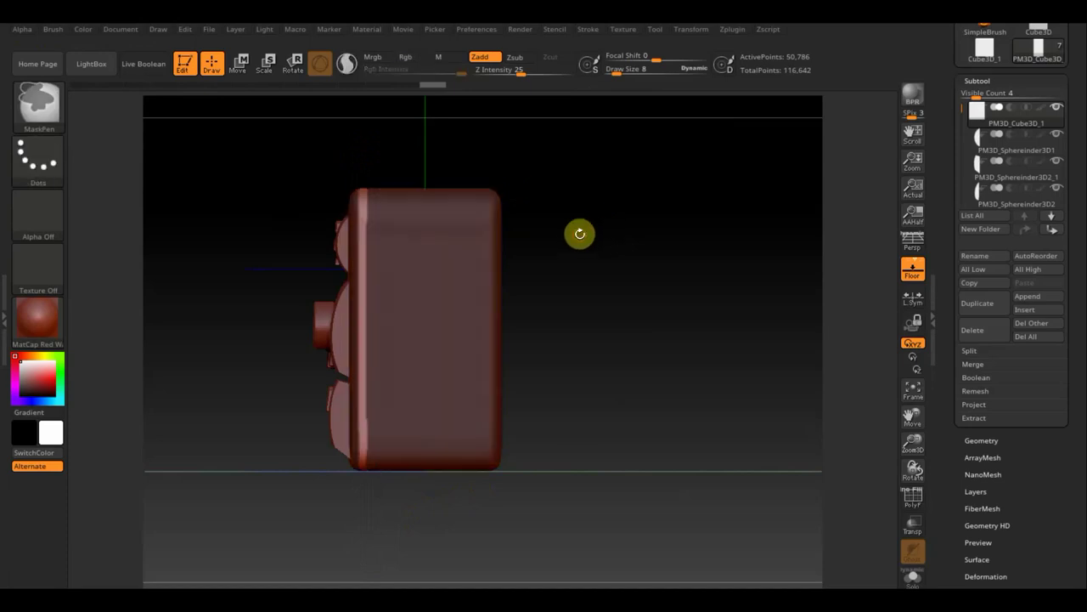
drag(598, 262, 672, 267)
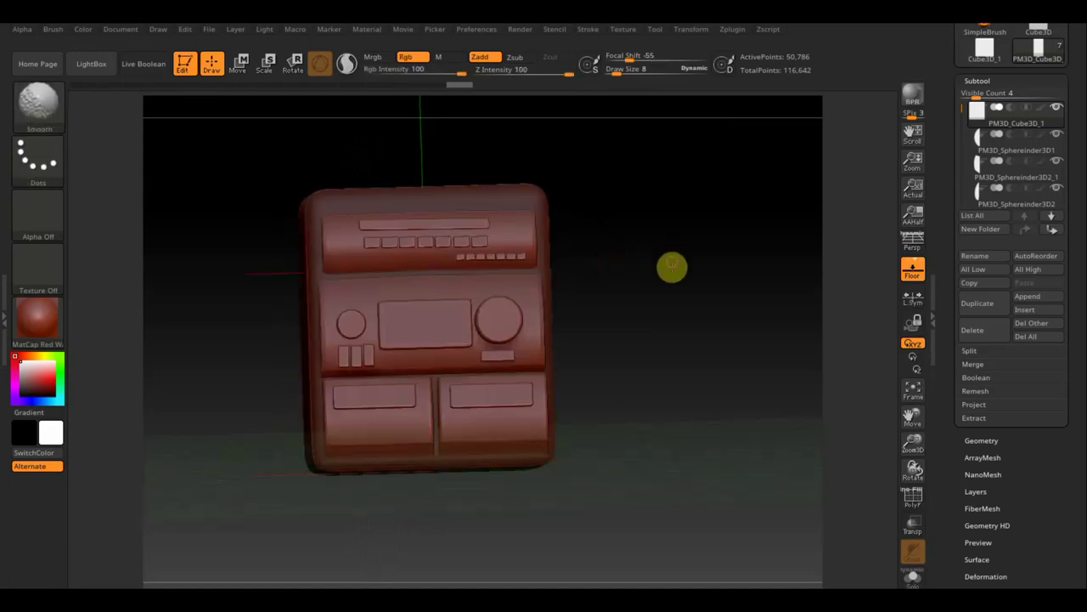
Turn off the Floor grid and return the console to a smaller, centred front view.
click(242, 66)
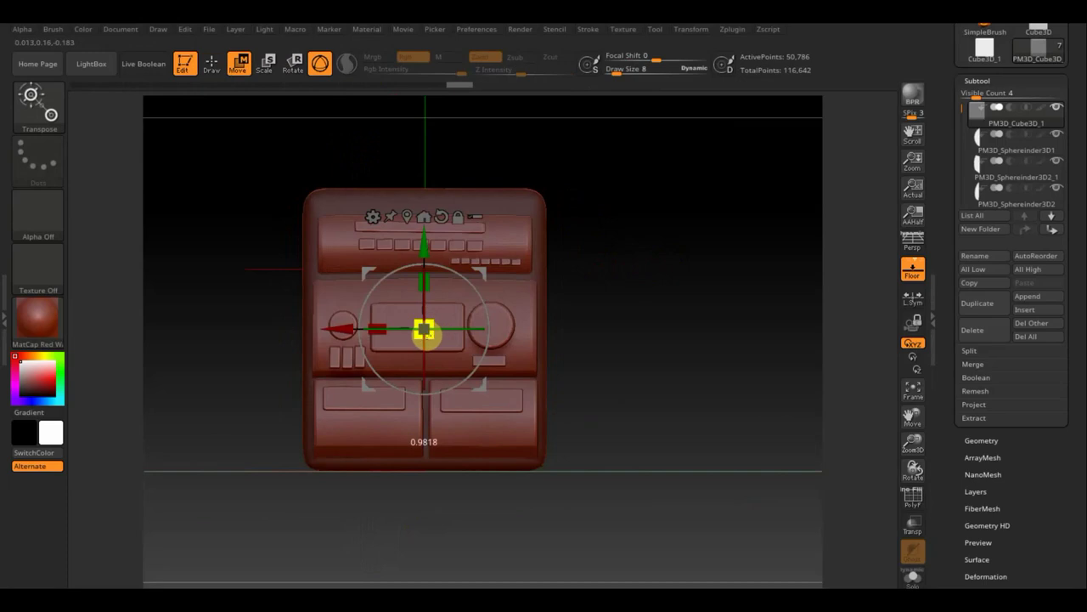
mouse_move(612, 334)
mouse_down()
mouse_move(543, 339)
mouse_move(655, 337)
mouse_up()
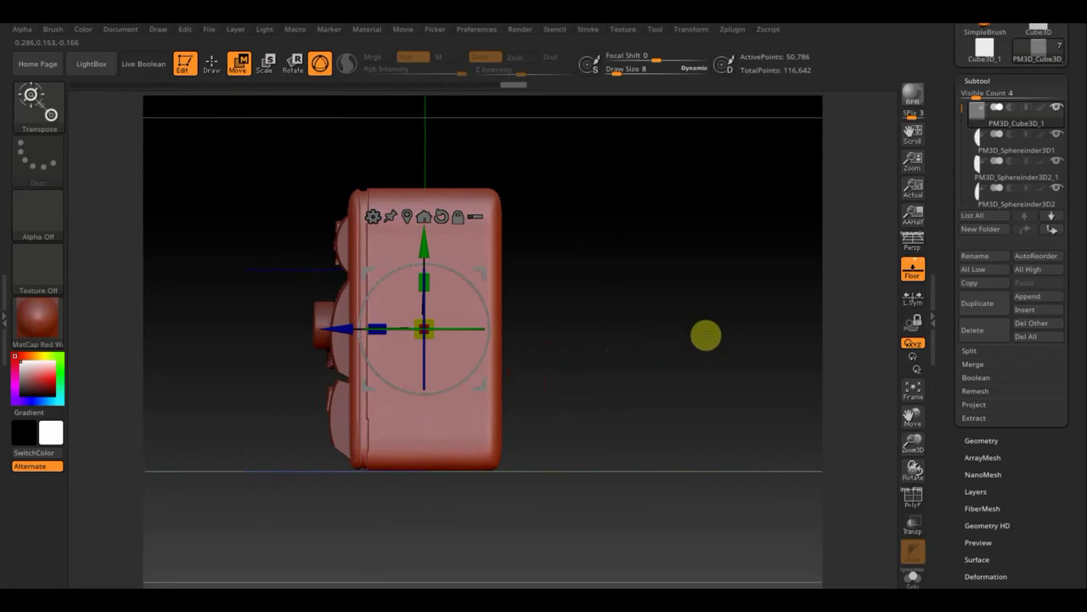
drag(696, 410, 695, 409)
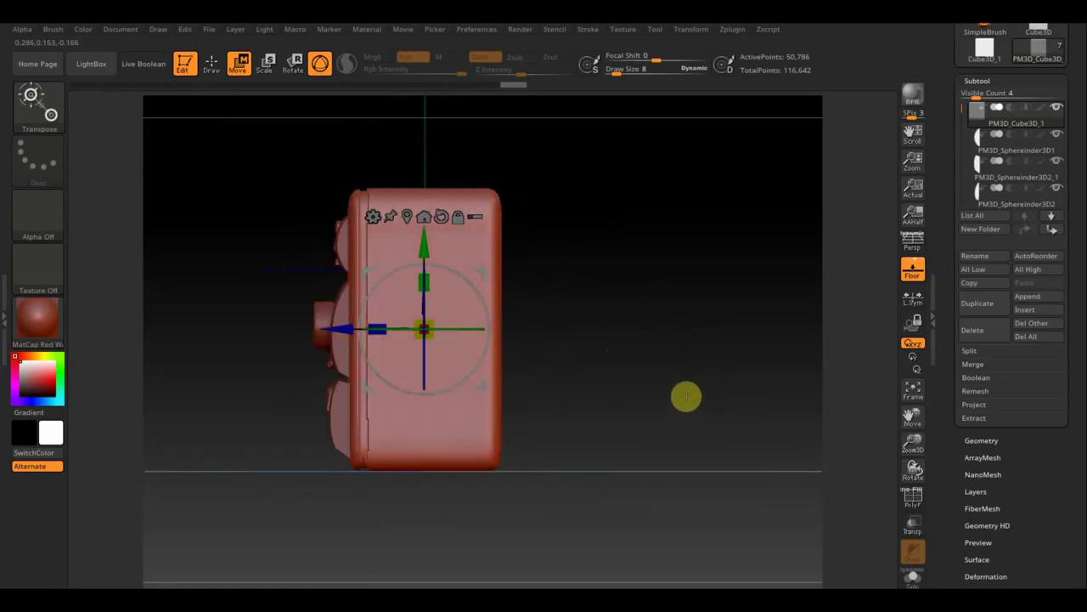
click(212, 64)
mouse_move(633, 303)
mouse_down()
mouse_move(645, 439)
mouse_move(648, 337)
mouse_up()
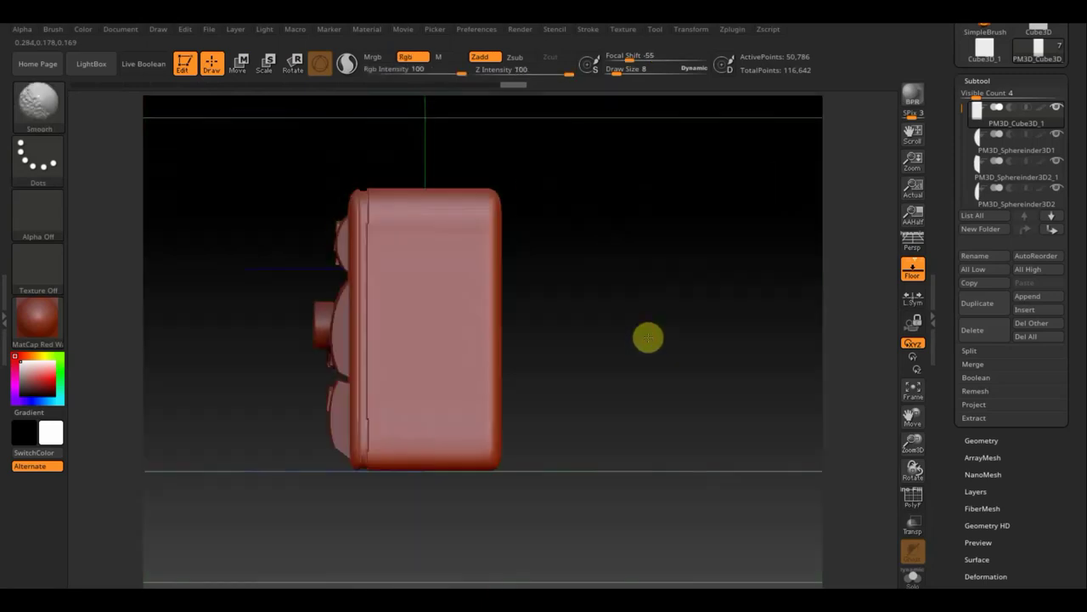
drag(620, 372, 693, 374)
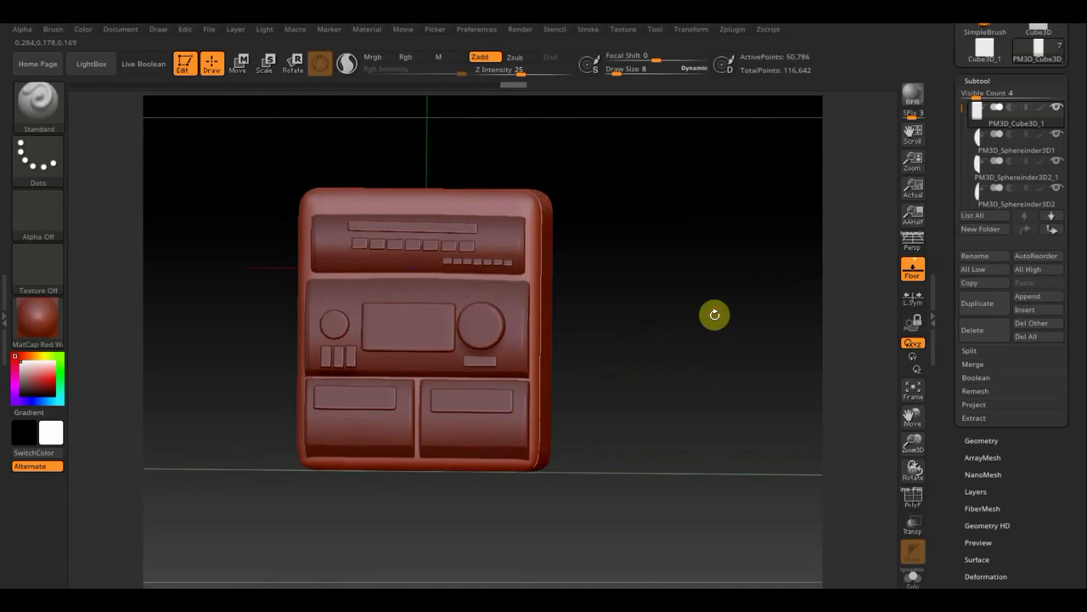
click(913, 270)
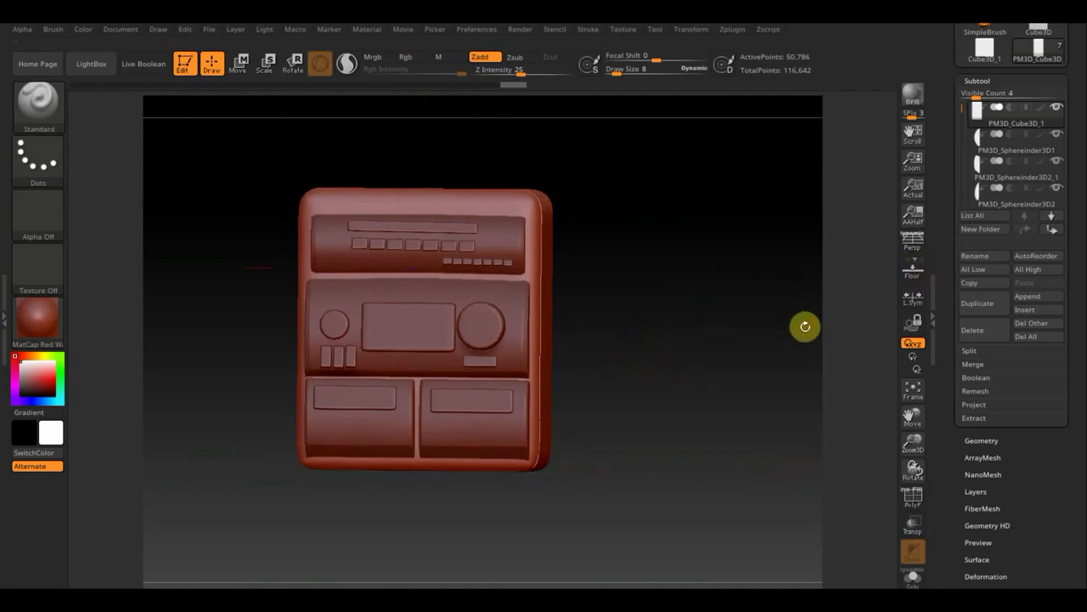
mouse_move(702, 379)
alt+mouse_down()
mouse_move(683, 293)
mouse_move(689, 345)
alt+mouse_up()
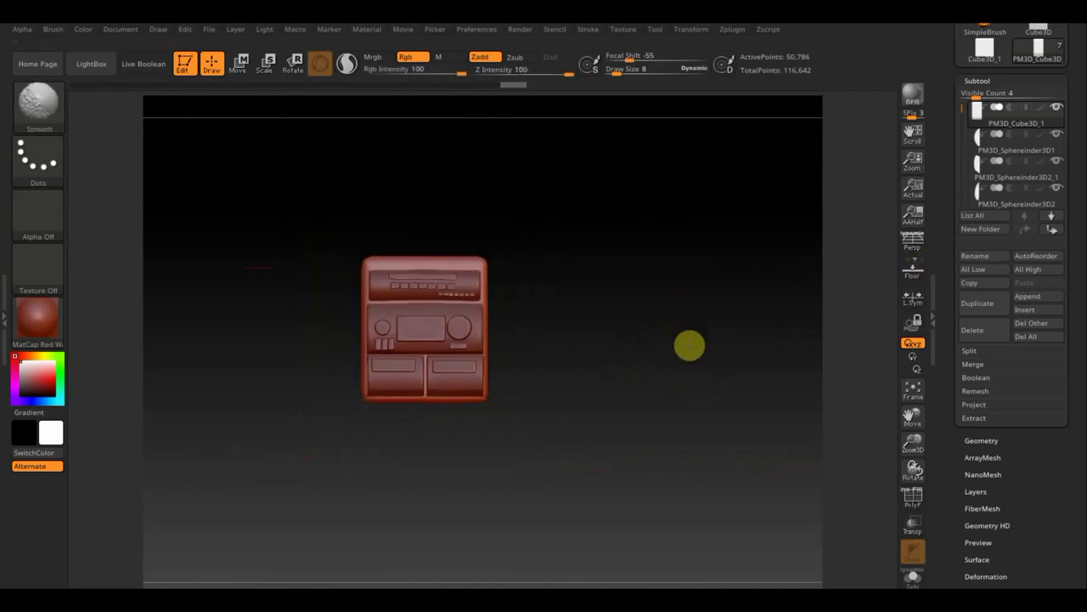
key(n)
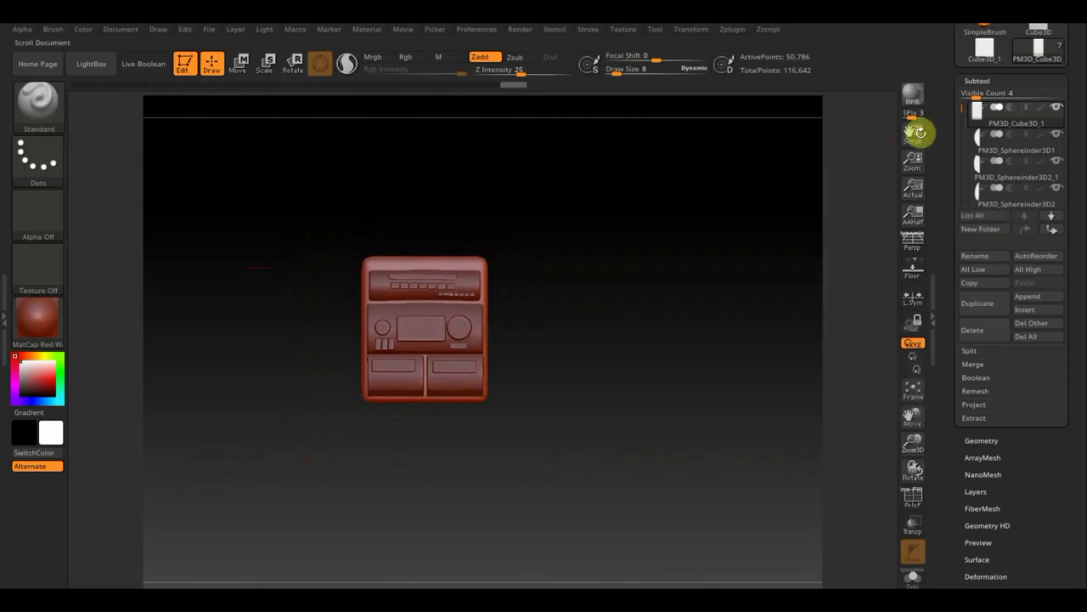
Duplicate the console block, move the copy to its left, and narrow it along X.
click(986, 308)
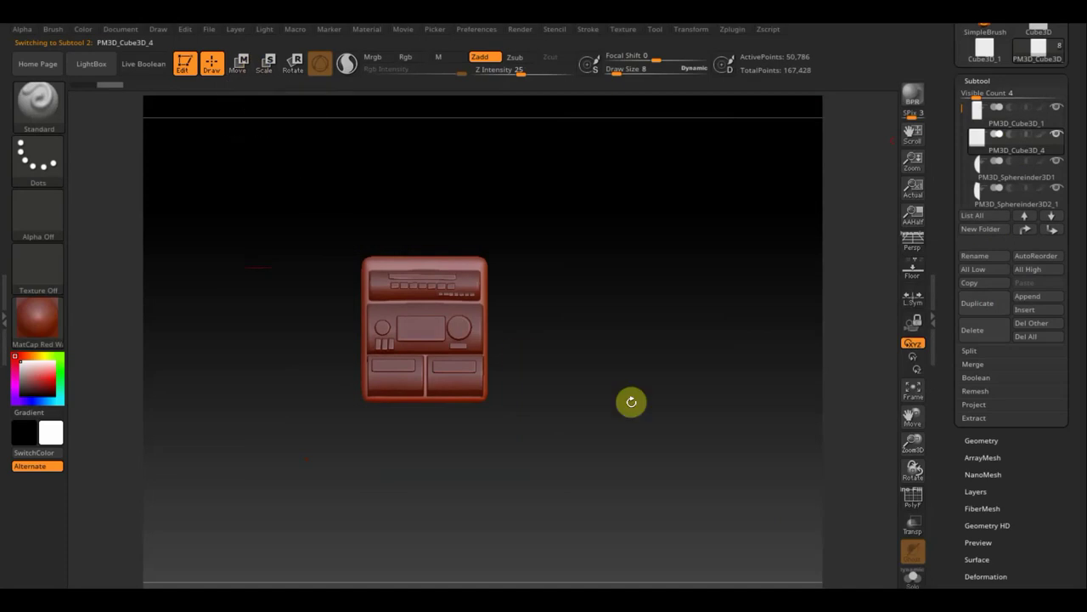
click(245, 72)
drag(356, 331, 201, 332)
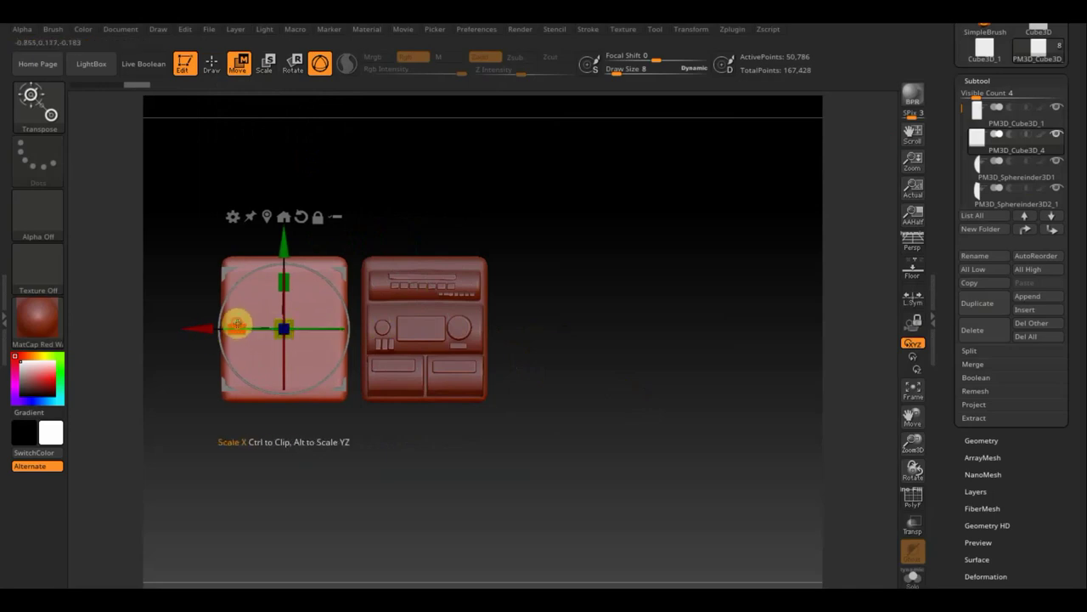
mouse_move(237, 324)
mouse_down()
mouse_move(261, 328)
mouse_move(205, 328)
mouse_move(217, 329)
mouse_up()
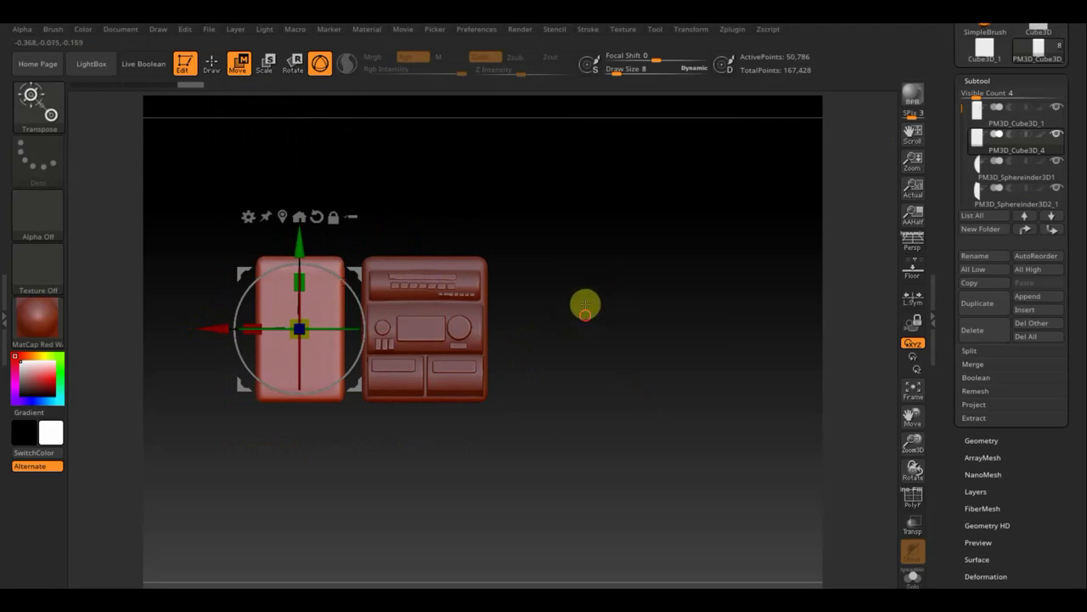
Frame the slab, show PolyF, Del Lower its subdivisions, and DynaMesh it at resolution 280.
key(f)
mouse_move(633, 393)
alt+mouse_down()
mouse_move(732, 311)
mouse_move(759, 466)
alt+mouse_up()
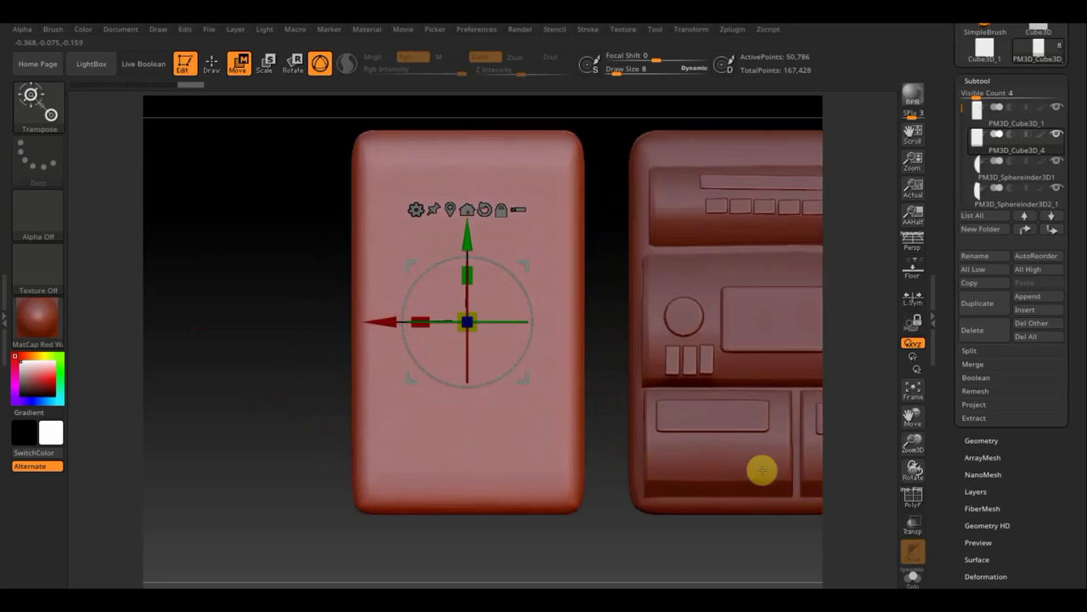
click(915, 500)
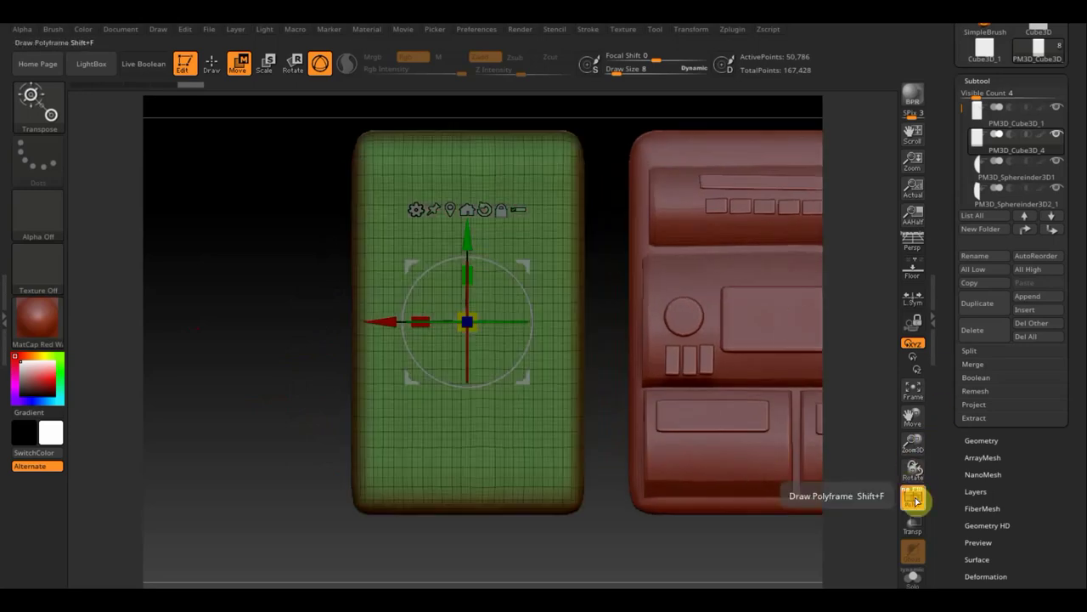
click(982, 440)
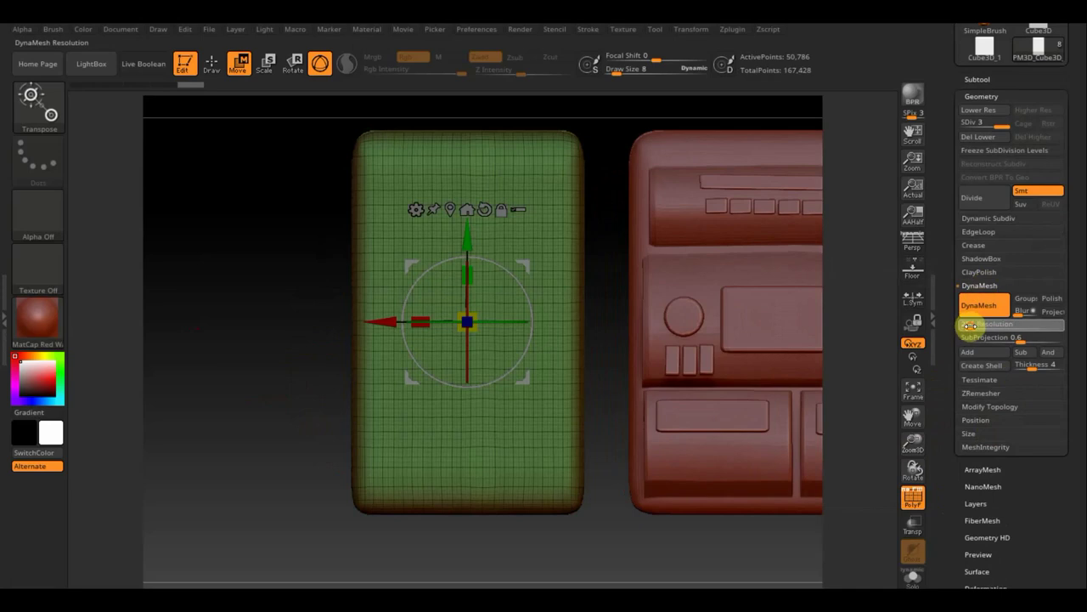
click(979, 138)
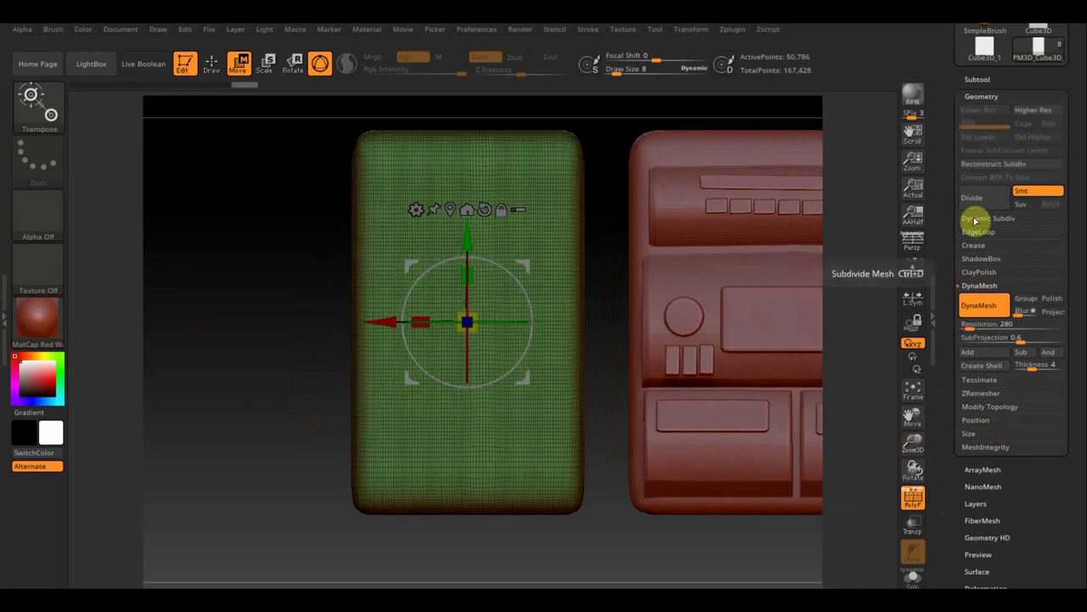
click(978, 310)
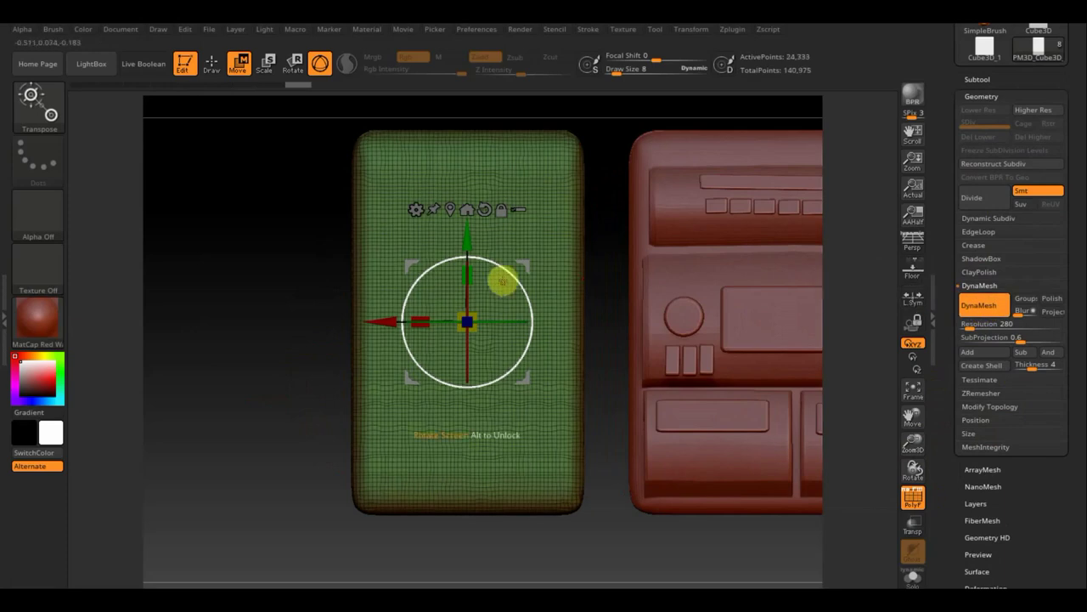
Select ClayBuildup at Z Intensity 4 in Draw mode, hide PolyF, and undo a stray mask stroke.
click(213, 66)
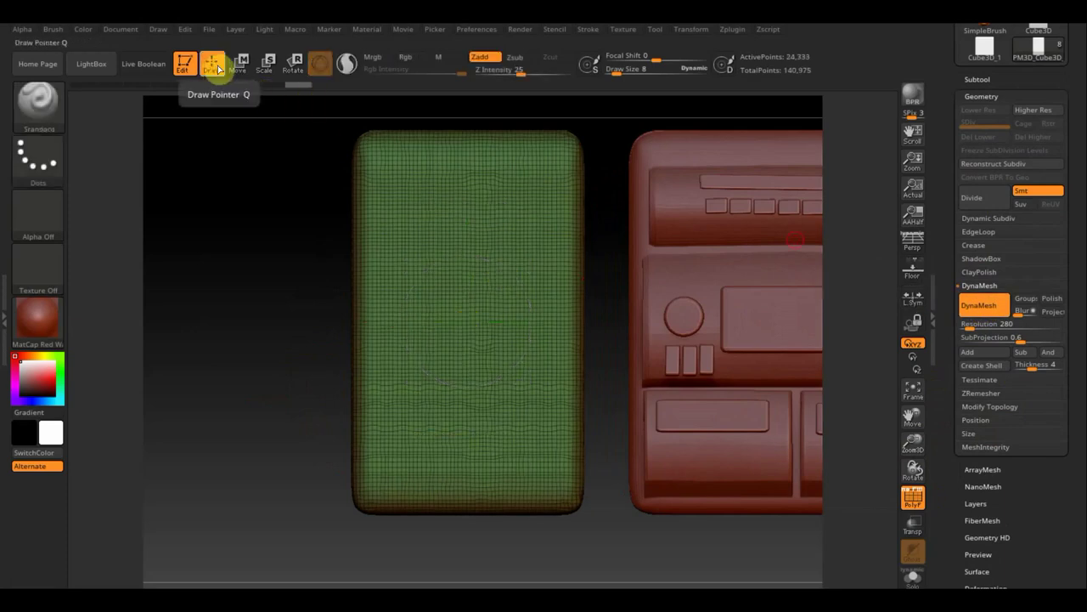
click(37, 103)
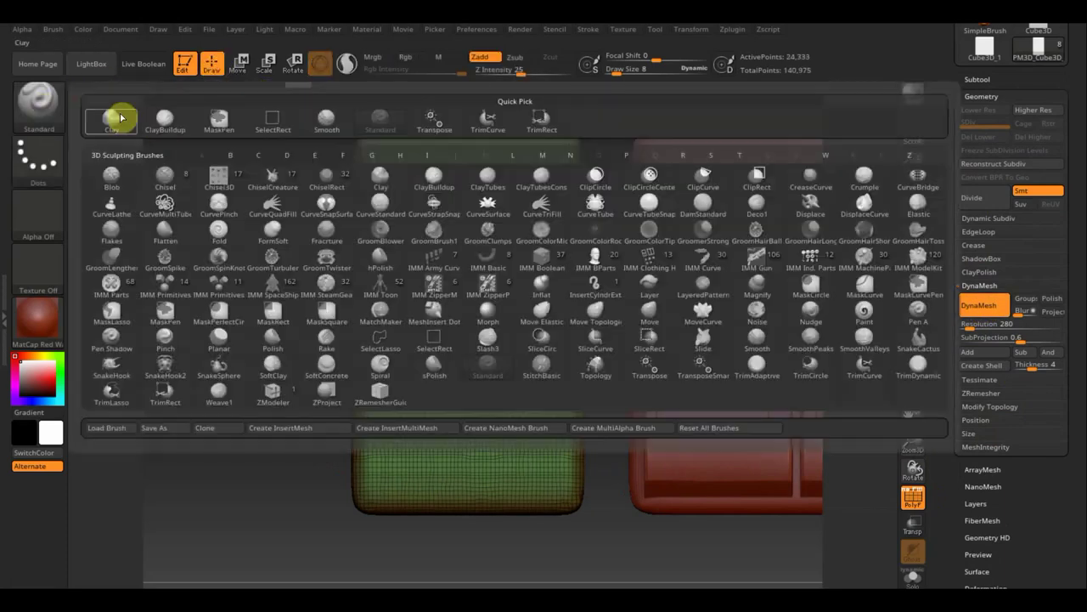
click(165, 118)
drag(515, 73, 504, 73)
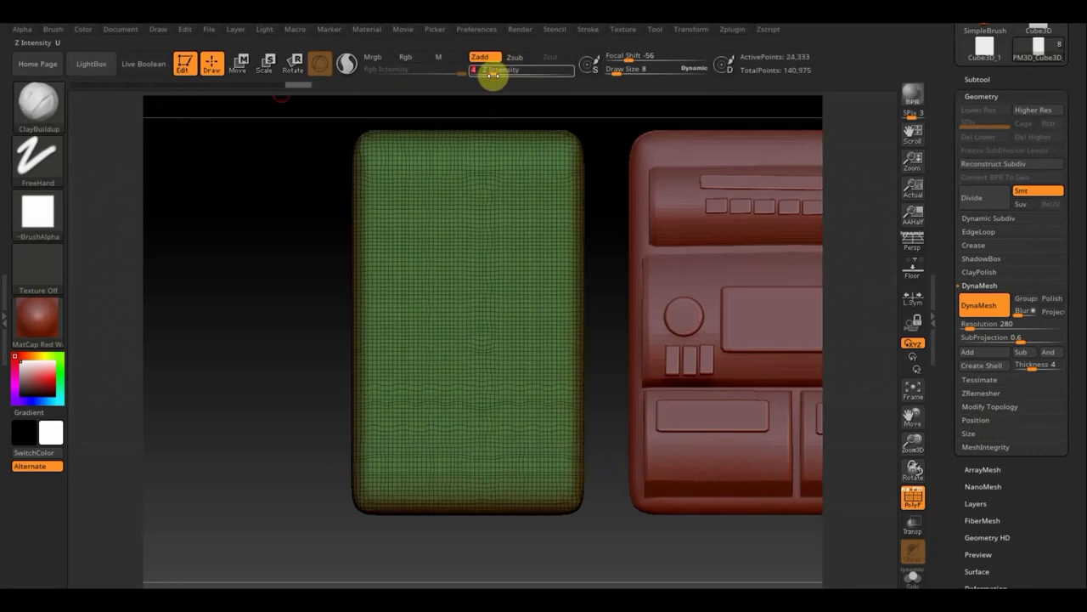
click(913, 499)
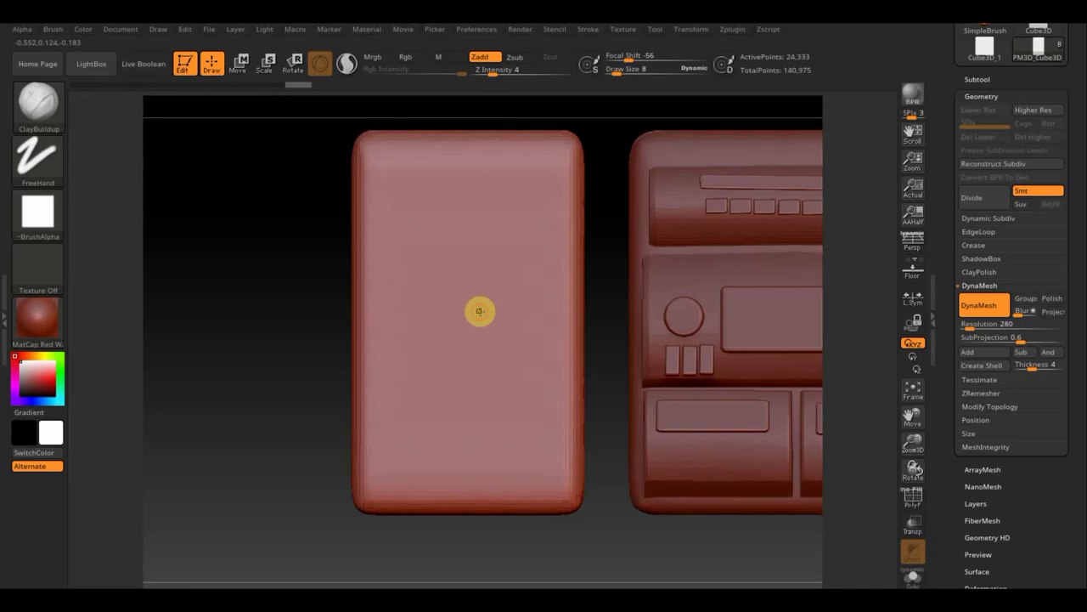
key(ctrl)
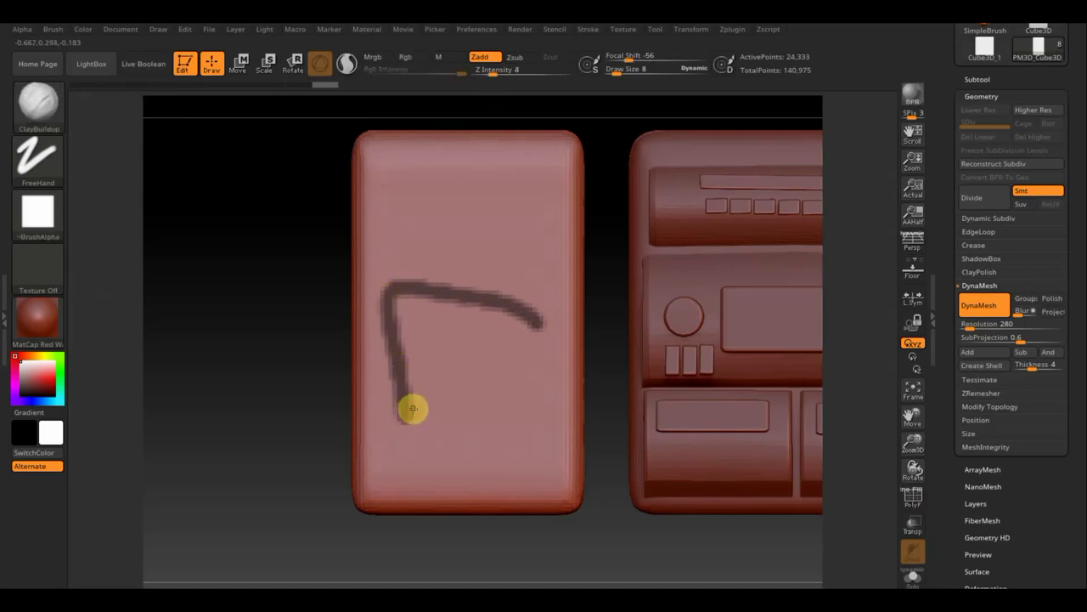
key(ctrl+z)
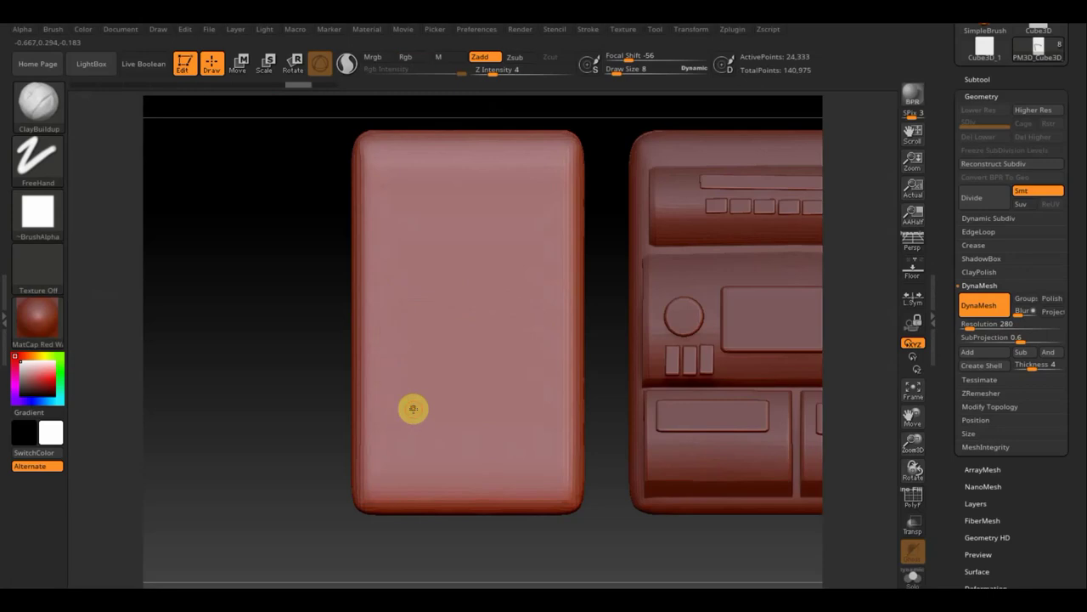
drag(257, 383, 320, 392)
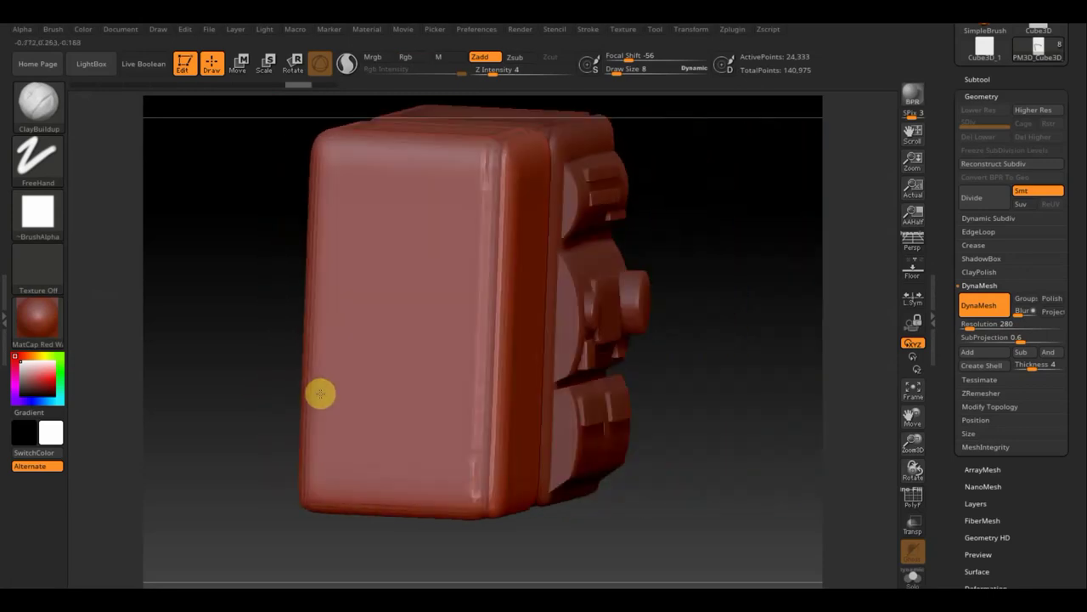
Paint mask strokes across the slab from a three-quarter view.
shift+drag(746, 504, 745, 504)
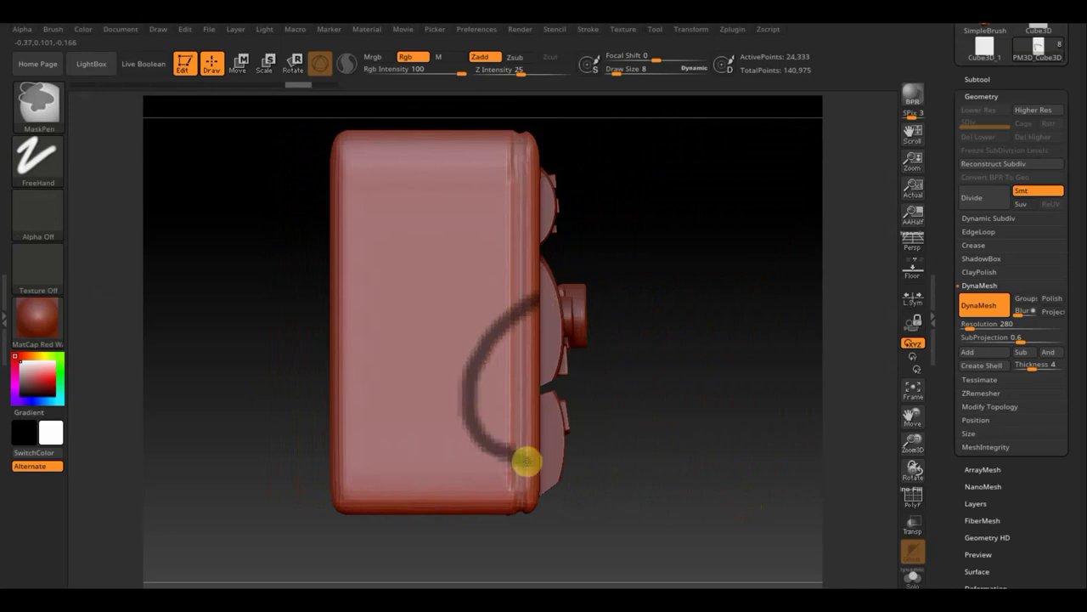
drag(542, 462, 701, 480)
drag(667, 477, 422, 352)
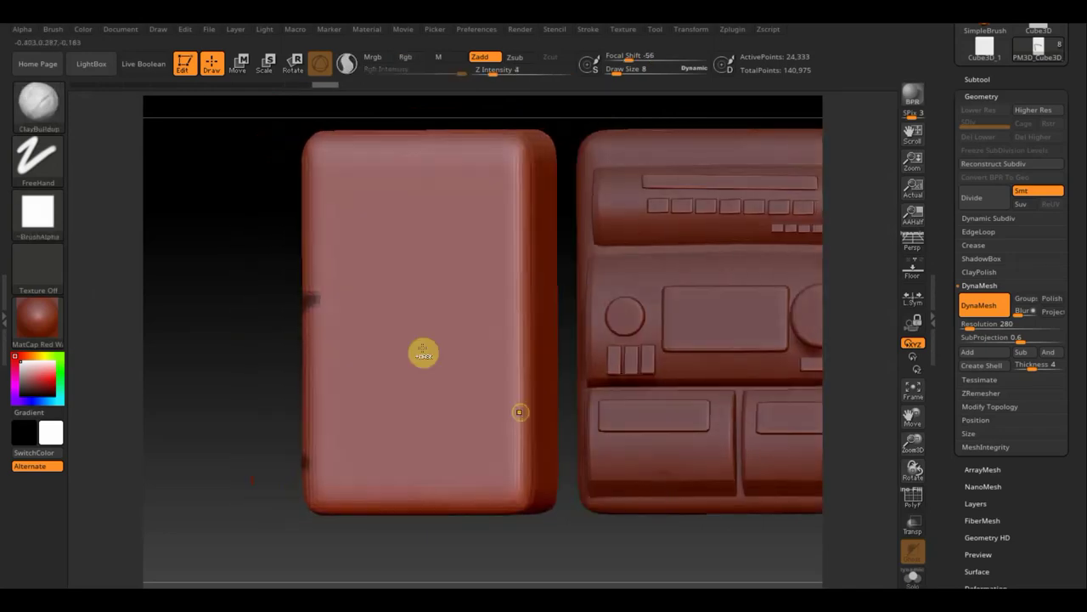
ctrl+drag(315, 298, 474, 302)
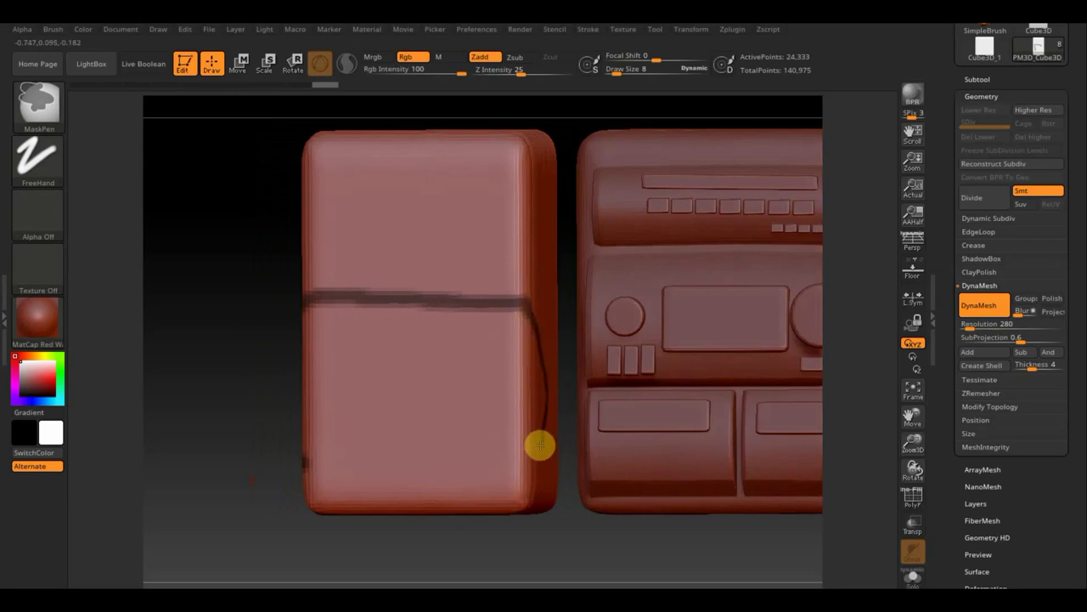
ctrl+drag(477, 470, 315, 467)
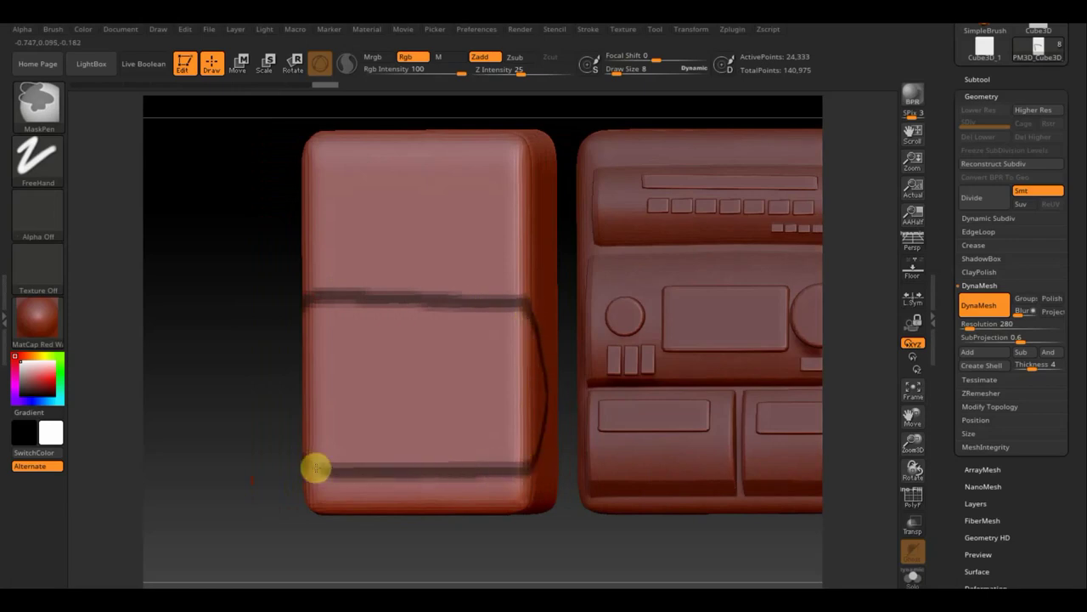
mouse_move(172, 381)
mouse_down()
mouse_move(221, 391)
mouse_move(170, 363)
mouse_up()
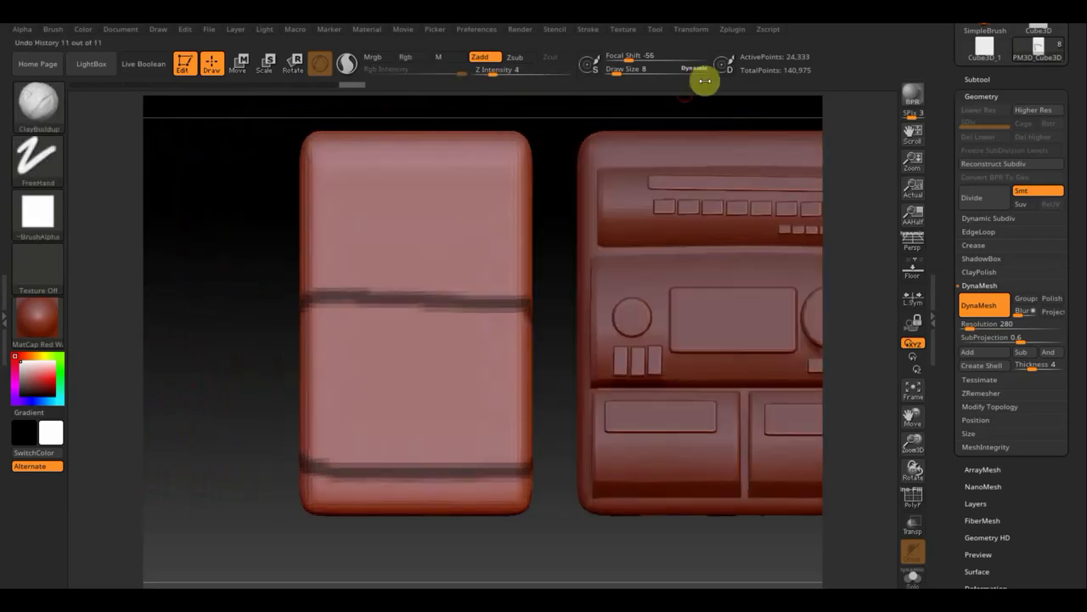
Enlarge the brush and mask a broad band over the slab's lower half, front and side.
click(624, 71)
text(28)
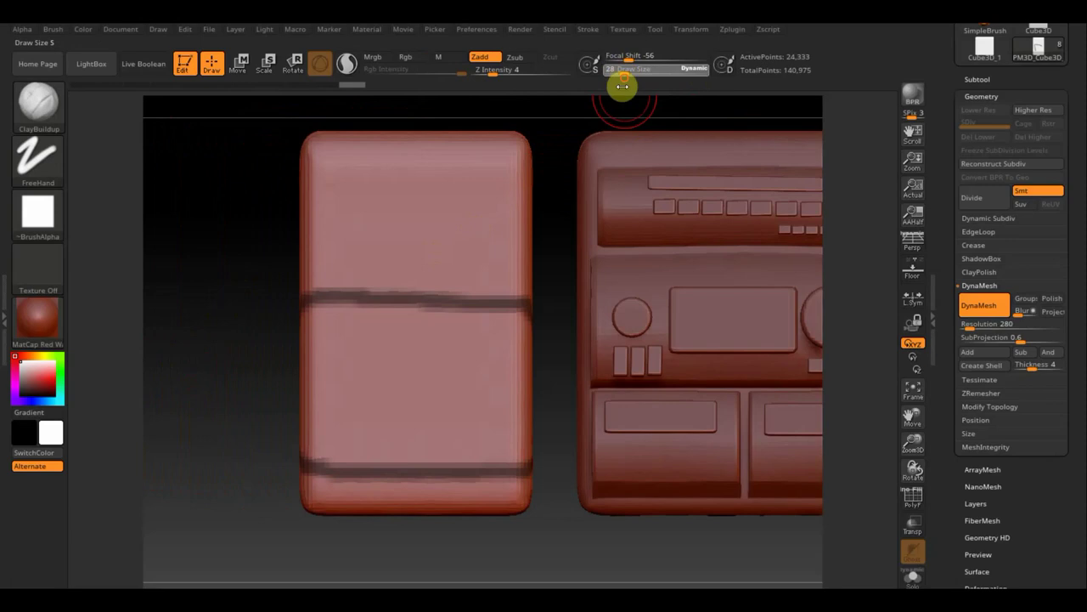
mouse_move(420, 324)
ctrl+mouse_down()
mouse_move(325, 327)
mouse_move(507, 325)
mouse_move(514, 384)
mouse_move(320, 357)
mouse_move(328, 434)
mouse_move(381, 450)
mouse_move(375, 401)
mouse_move(408, 396)
mouse_move(485, 432)
mouse_move(404, 446)
ctrl+mouse_up()
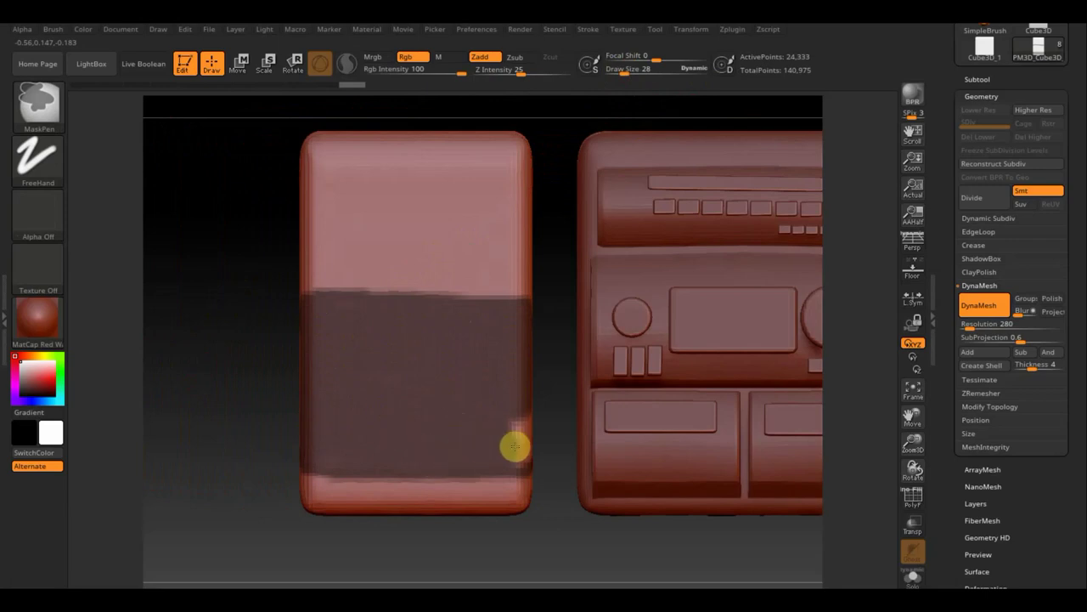
mouse_move(218, 381)
mouse_down()
mouse_move(260, 388)
mouse_move(347, 342)
mouse_move(313, 402)
mouse_up()
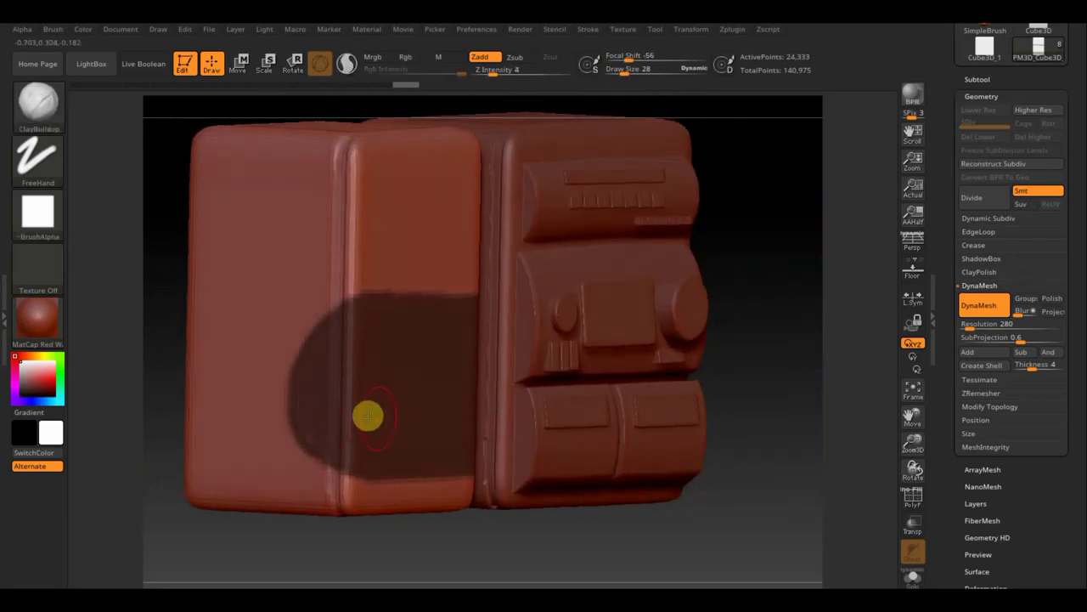
drag(807, 346, 728, 345)
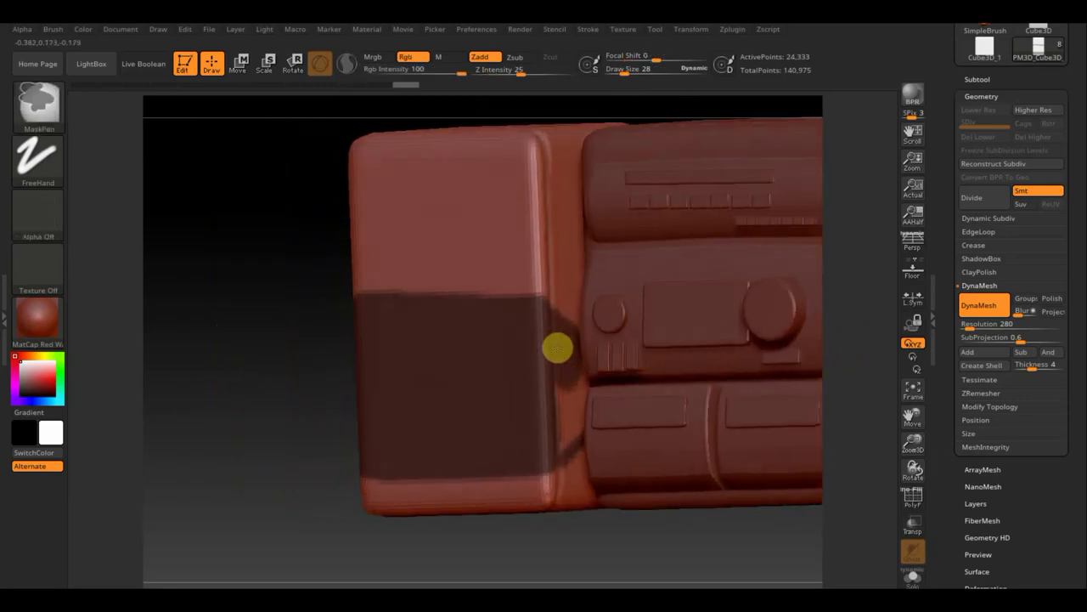
ctrl+drag(557, 348, 581, 397)
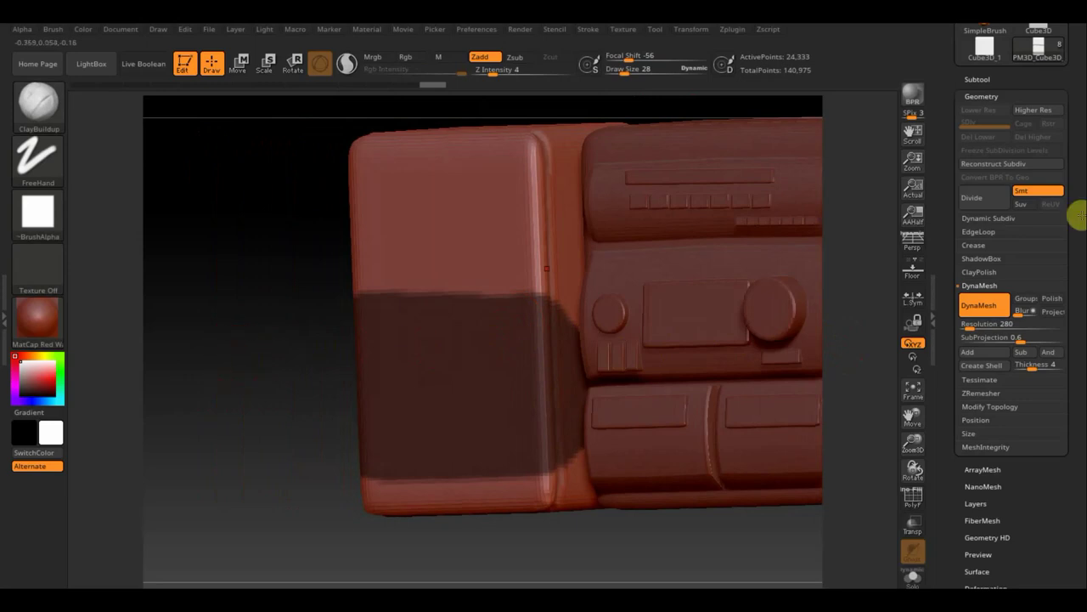
Hide the radio body subtool, select the box, and invert its mask to free the lower band.
click(977, 78)
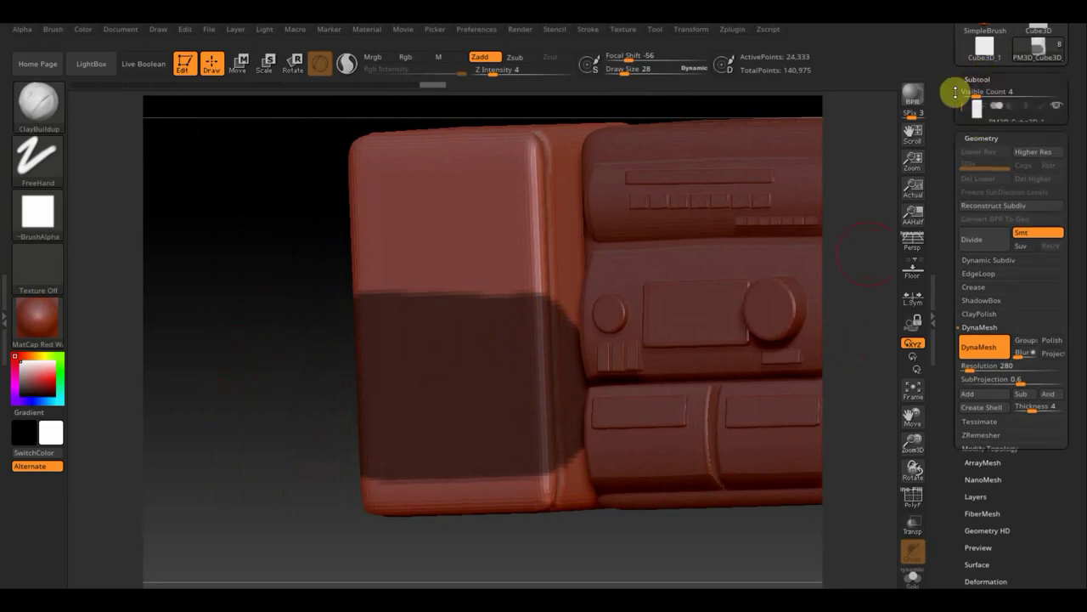
click(1062, 106)
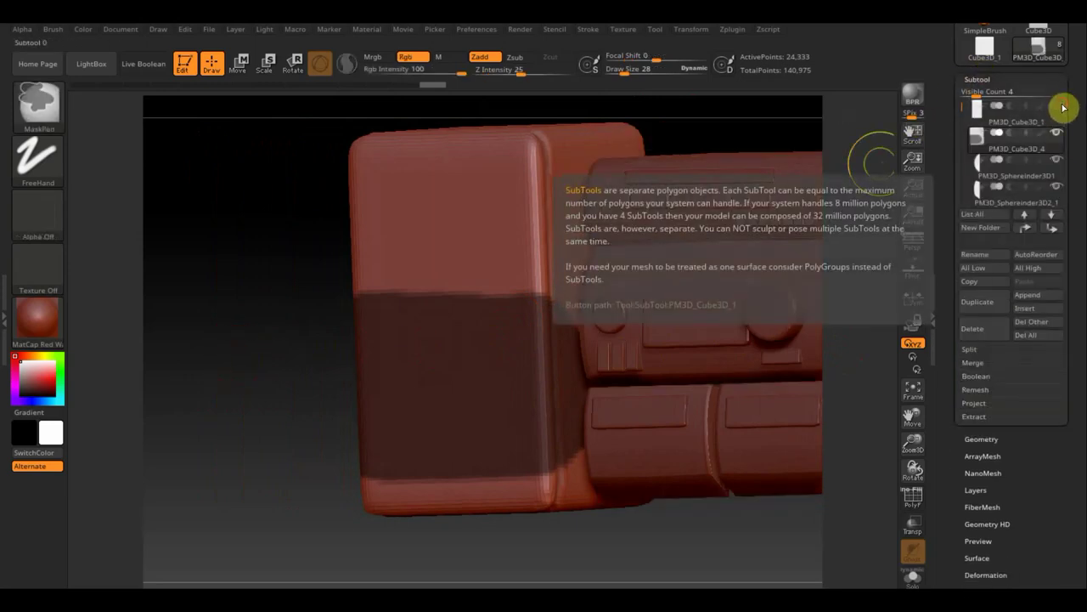
click(1061, 107)
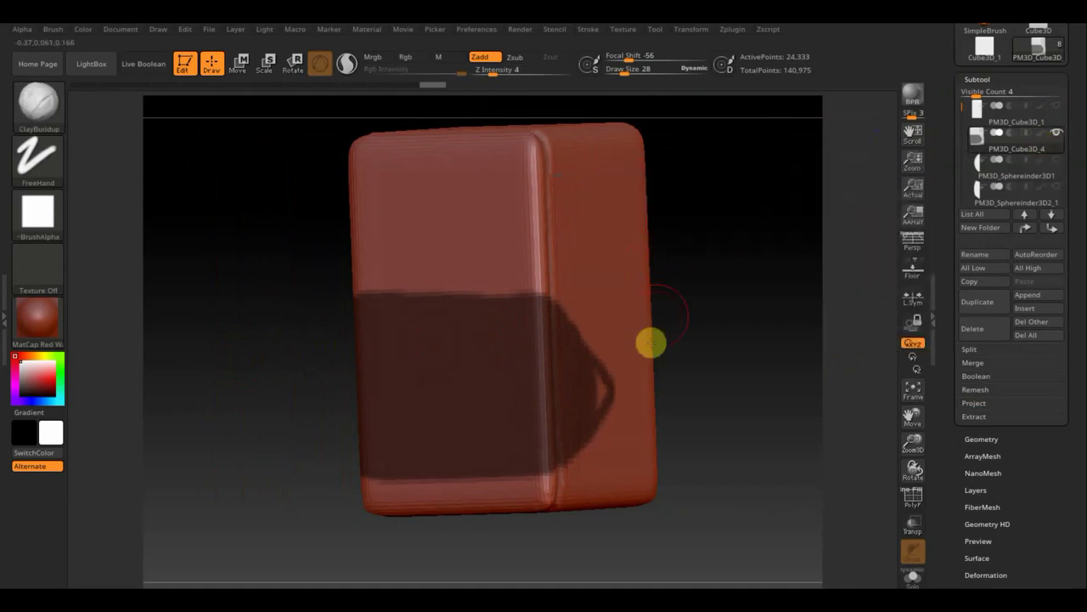
key(ctrl)
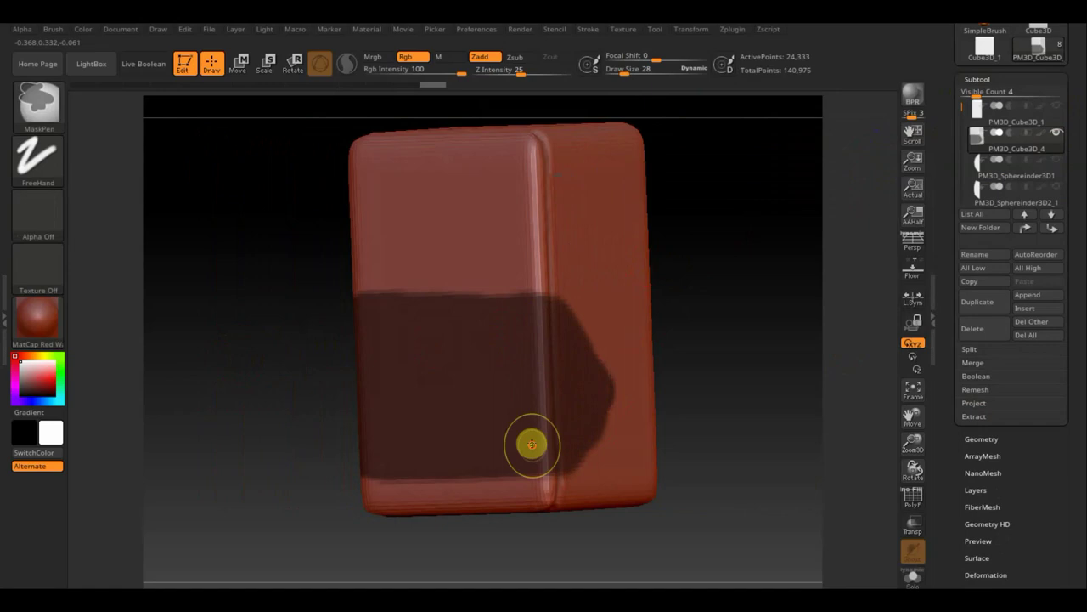
shift+drag(680, 459, 732, 400)
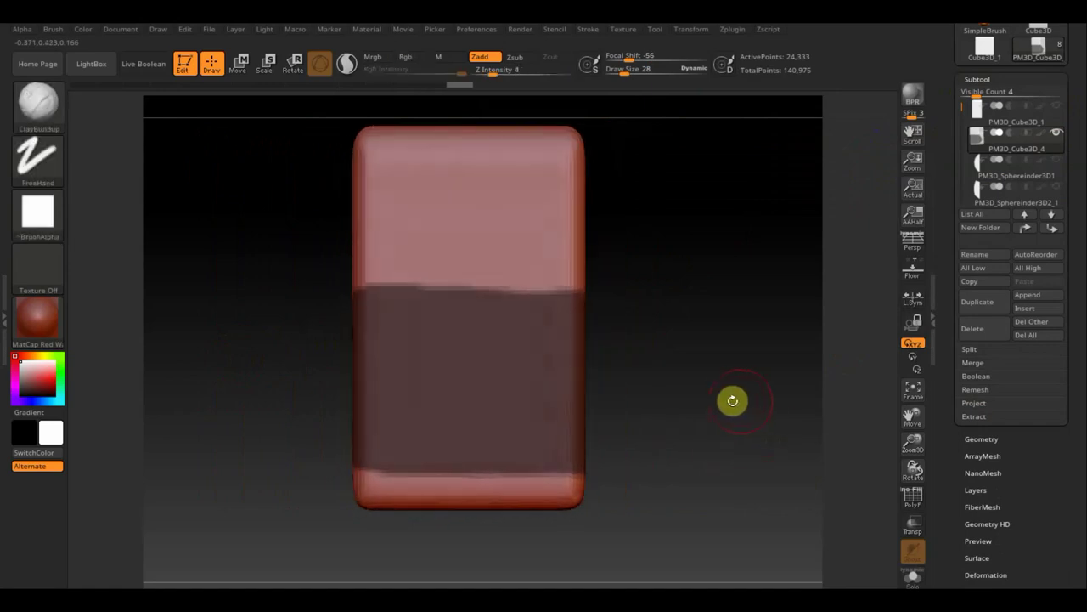
ctrl+click(732, 400)
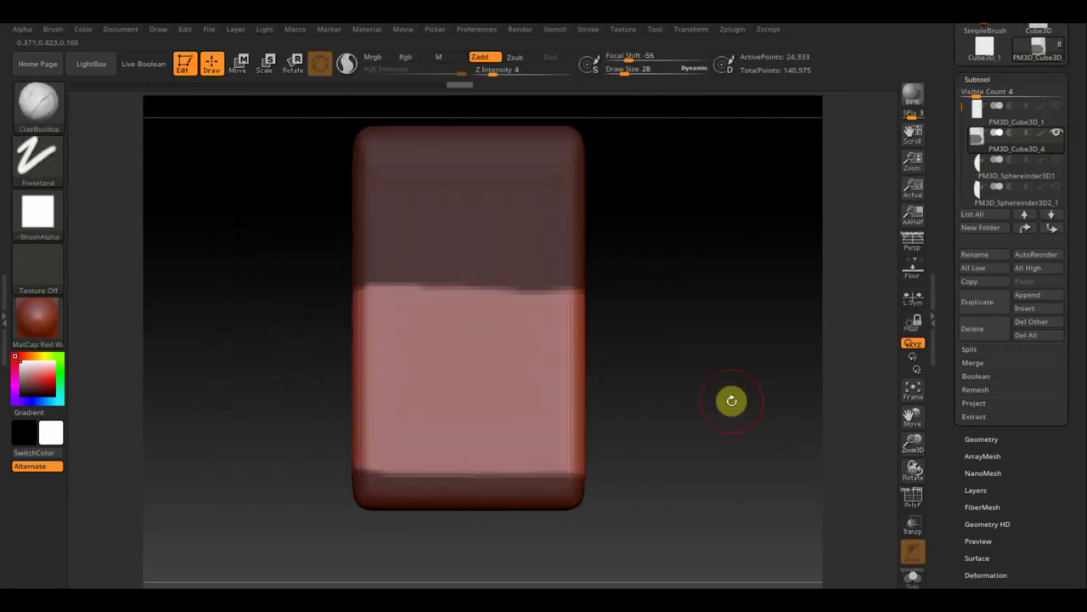
drag(725, 394, 770, 399)
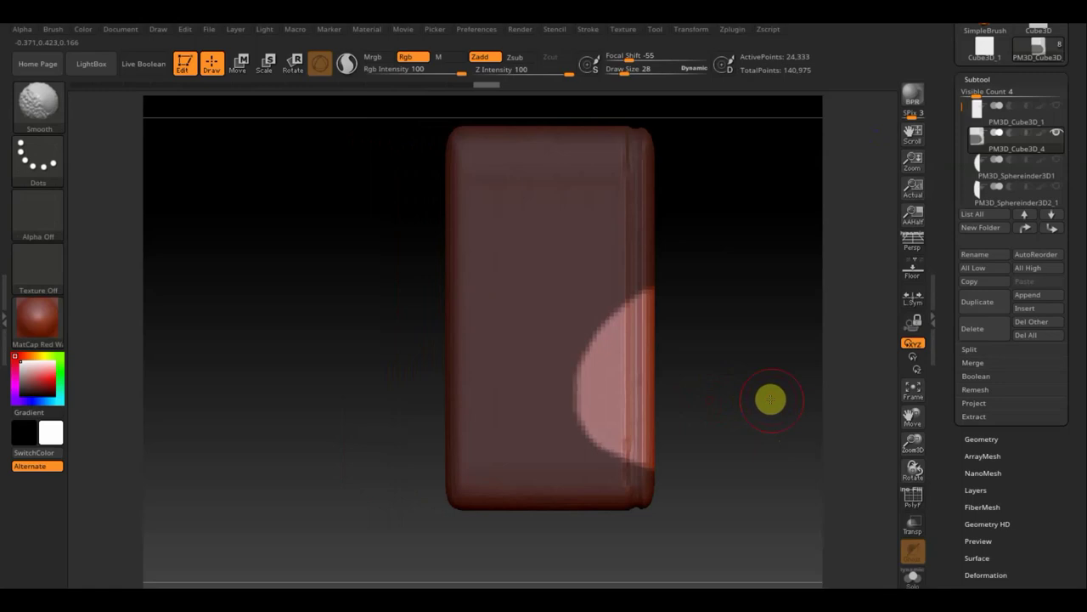
Push the unmasked lower section into the box and narrow it from both sides with the gizmo.
click(243, 63)
drag(638, 318, 589, 318)
mouse_move(718, 354)
mouse_down()
mouse_move(687, 361)
mouse_move(696, 369)
mouse_up()
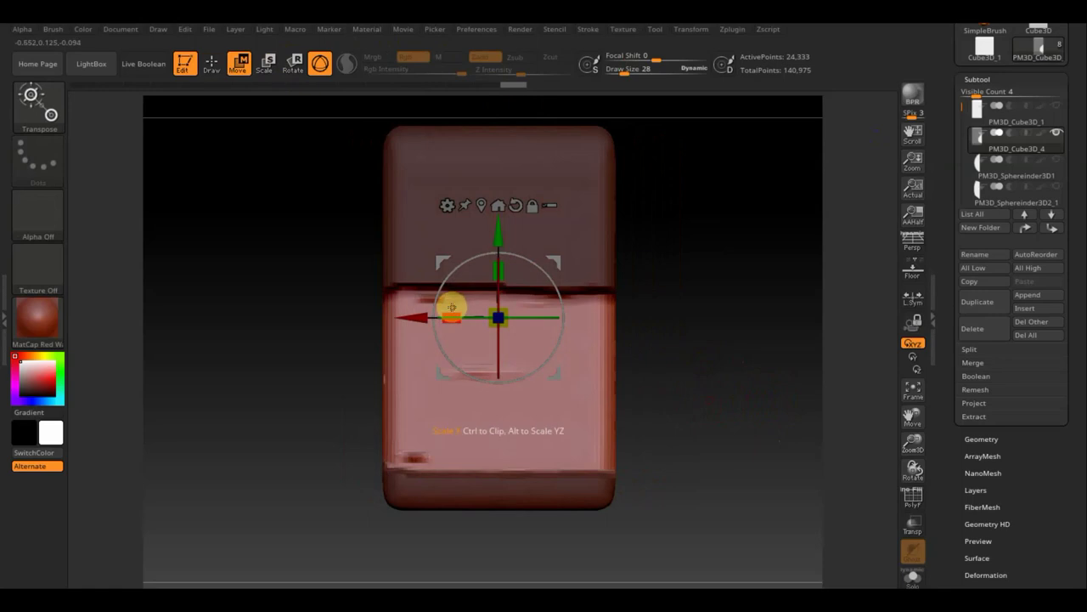
drag(452, 313, 473, 315)
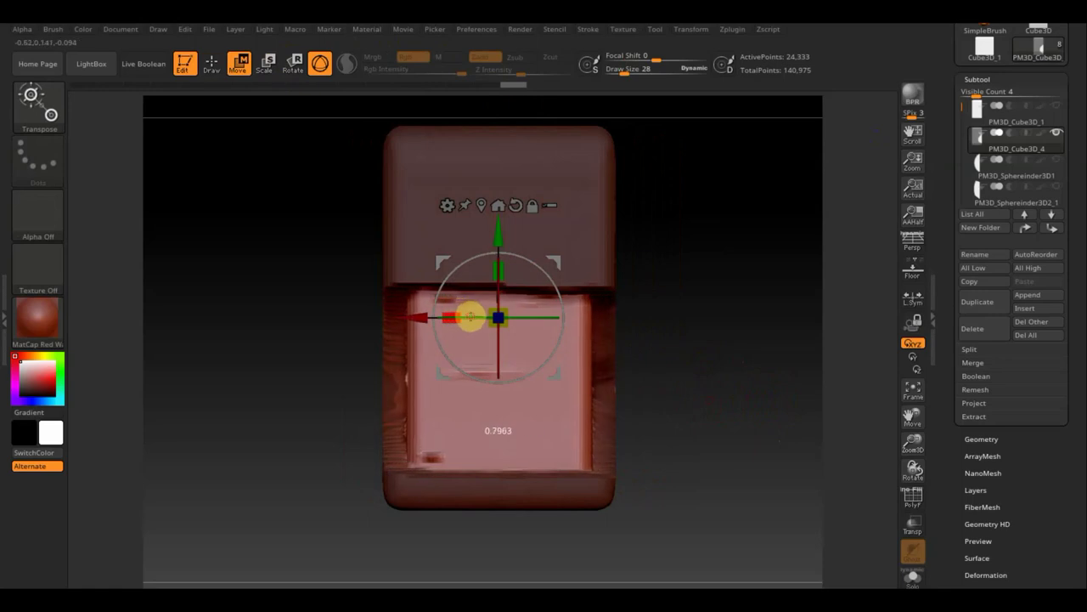
drag(666, 353, 719, 354)
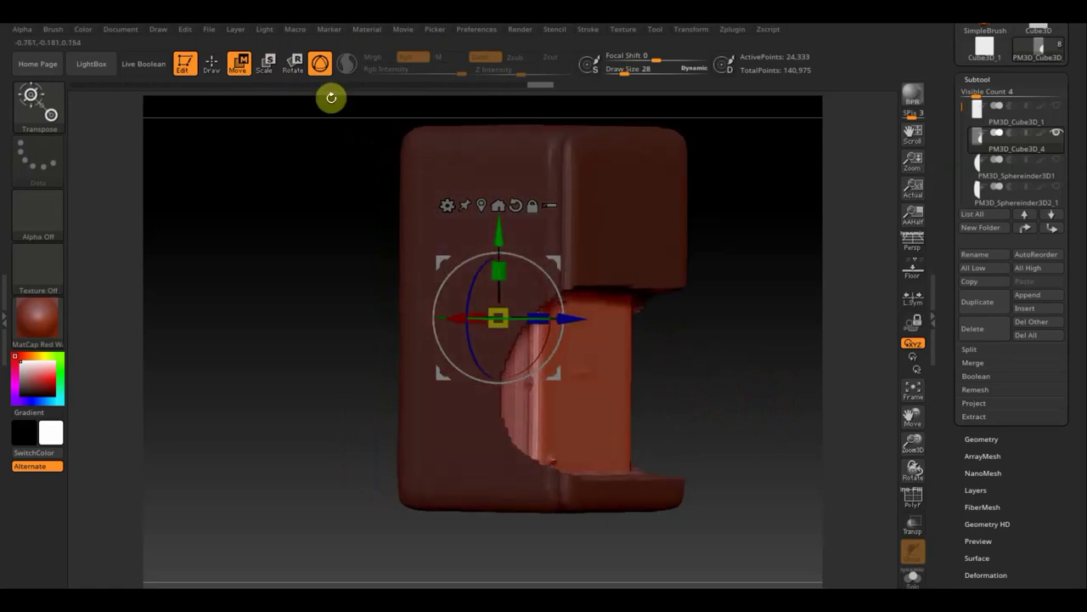
click(211, 63)
Clear the mask from the box and inspect both of its sides.
mouse_move(671, 281)
mouse_down()
mouse_move(762, 354)
mouse_move(769, 337)
mouse_move(725, 352)
mouse_move(721, 381)
mouse_up()
key(ctrl)
key(ctrl)
ctrl+drag(566, 357, 577, 371)
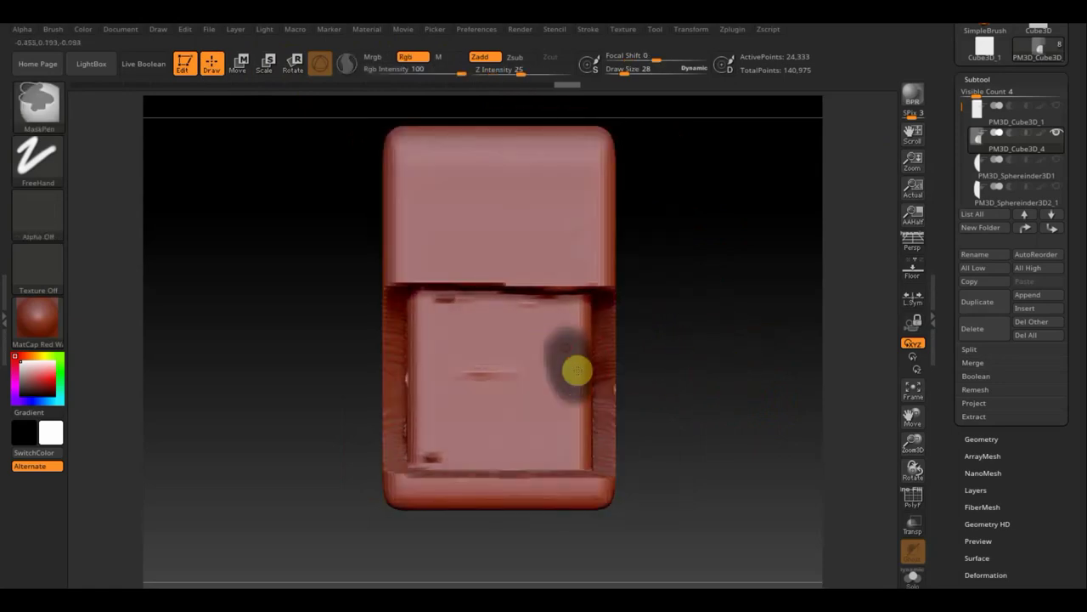
ctrl+drag(679, 357, 590, 326)
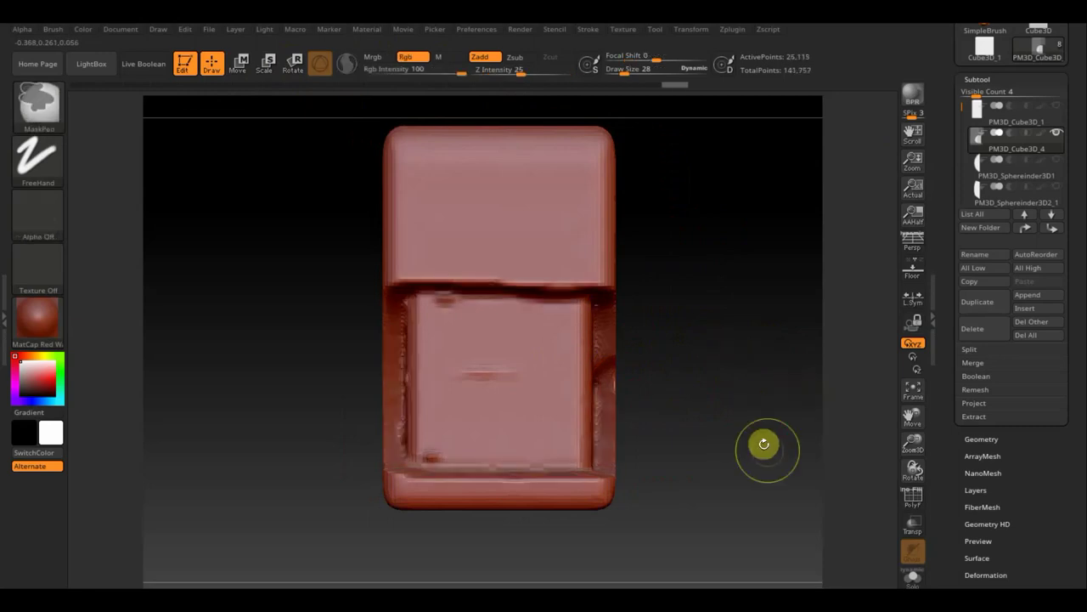
mouse_move(743, 434)
mouse_down()
mouse_move(594, 370)
mouse_move(774, 403)
mouse_up()
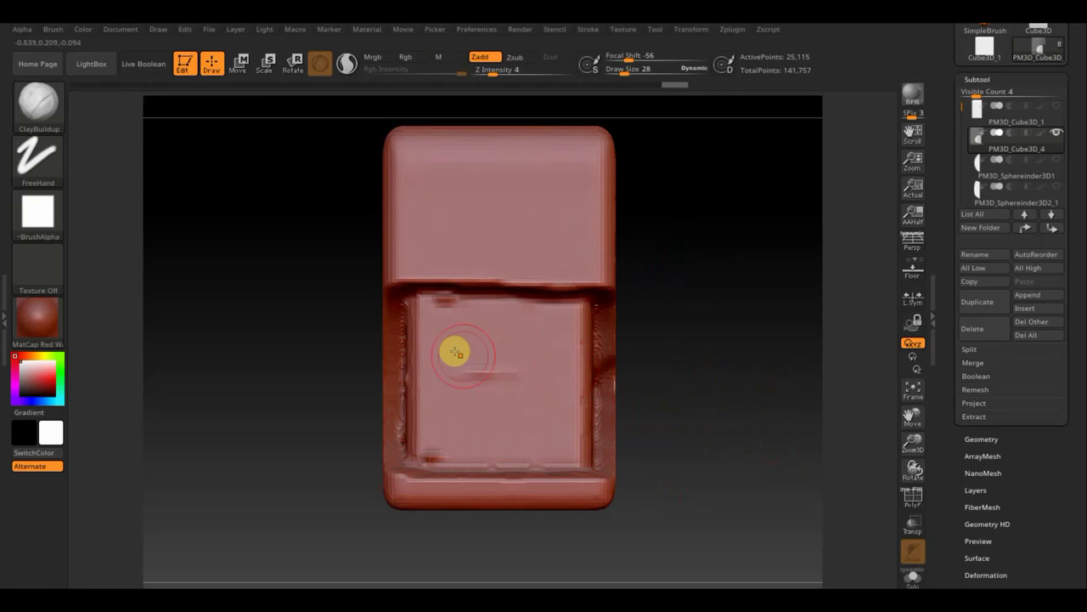
drag(704, 385, 761, 397)
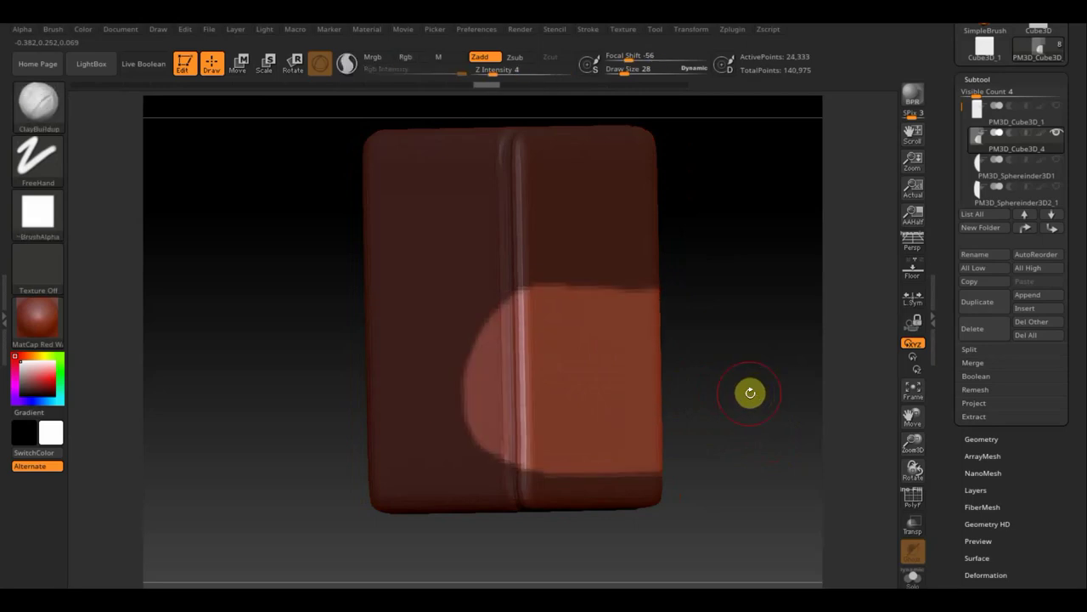
mouse_move(750, 390)
mouse_down()
mouse_move(735, 347)
mouse_move(730, 381)
mouse_up()
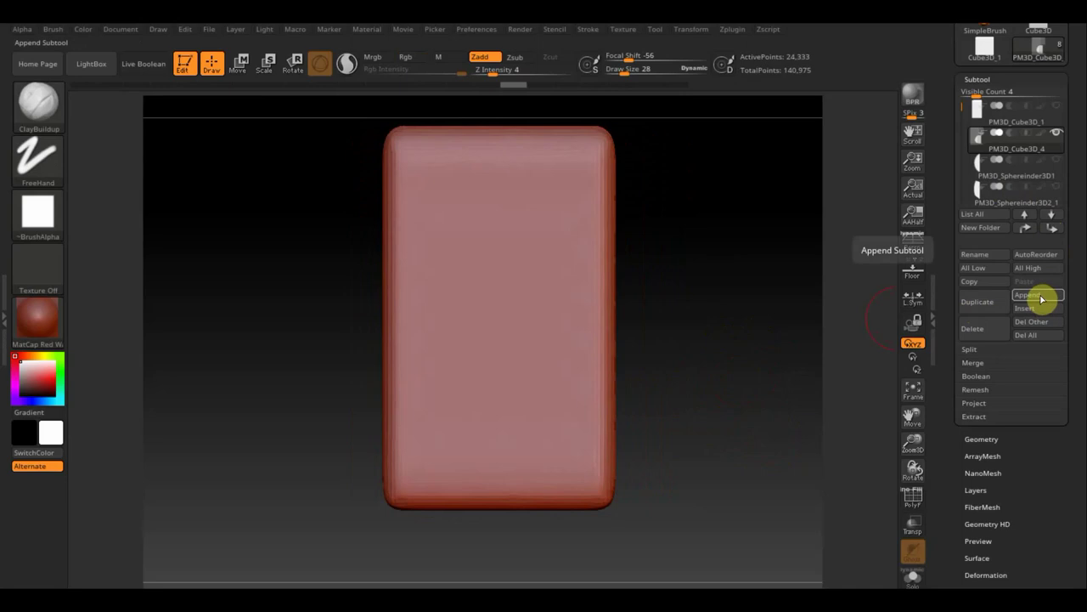
Append a cylinder as a new subtool and make it active.
click(1037, 297)
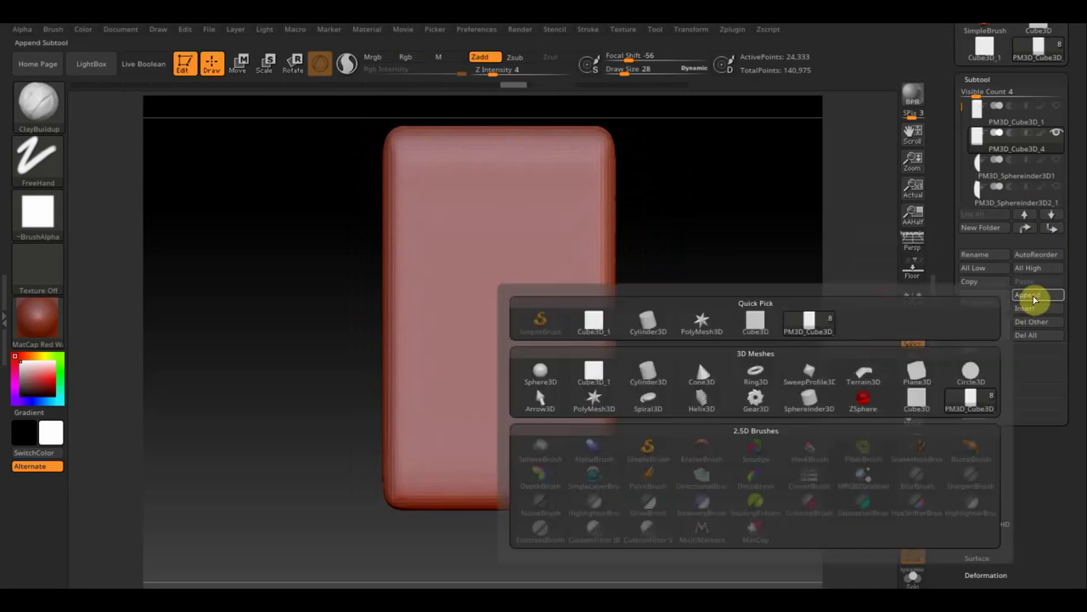
click(647, 374)
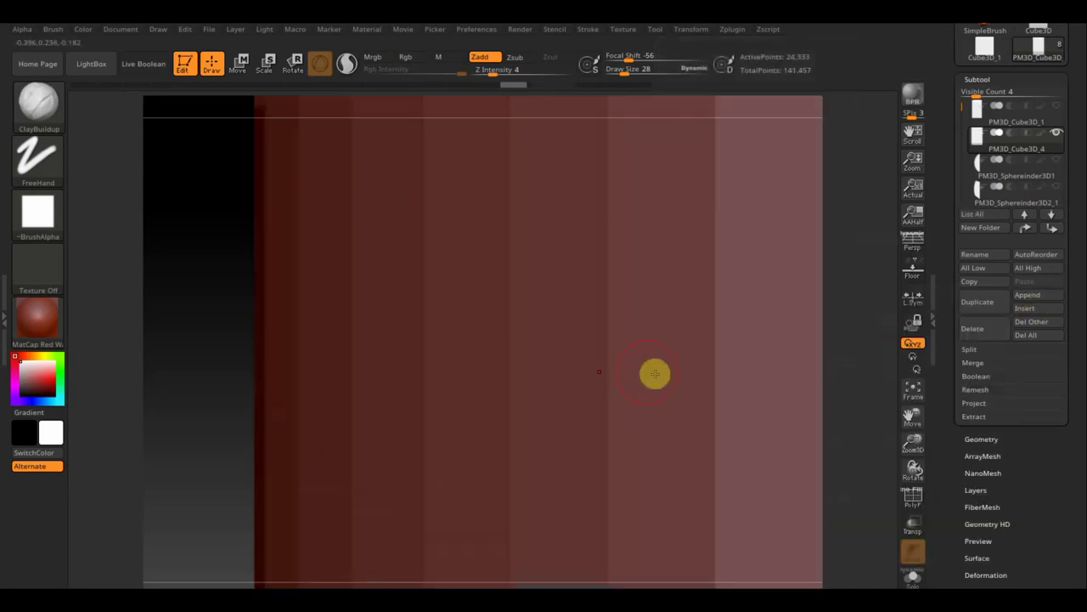
click(913, 395)
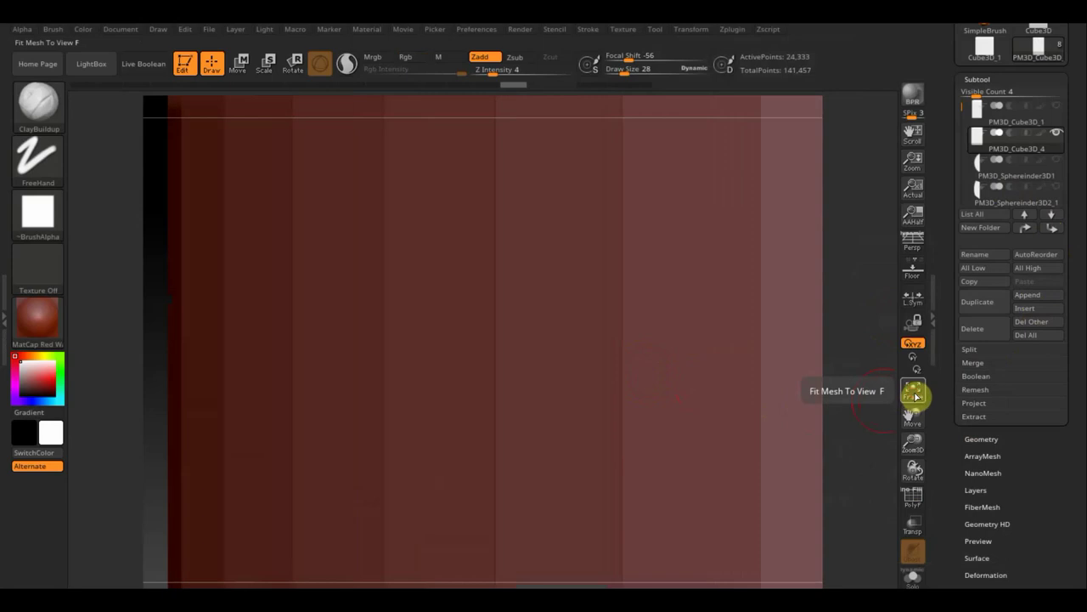
click(913, 395)
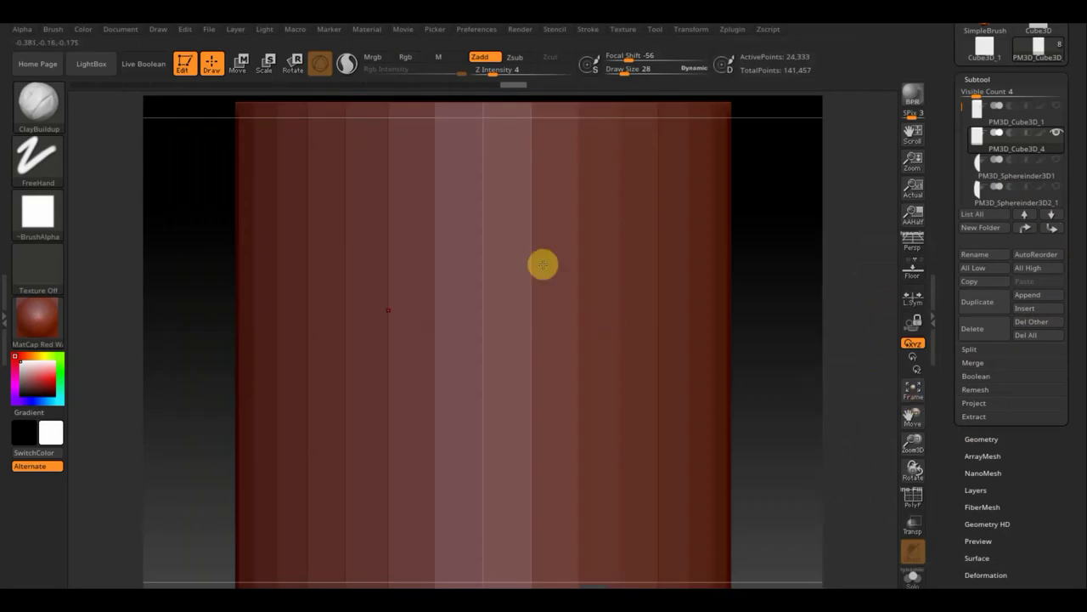
key(n)
click(740, 325)
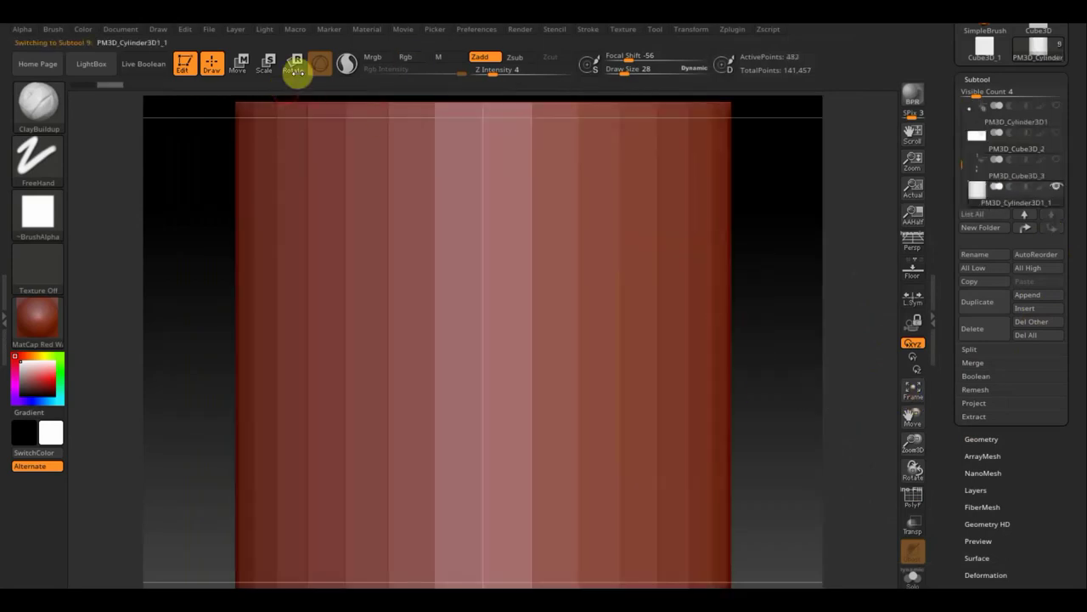
Shrink the cylinder to a small size and subdivide it once.
click(241, 64)
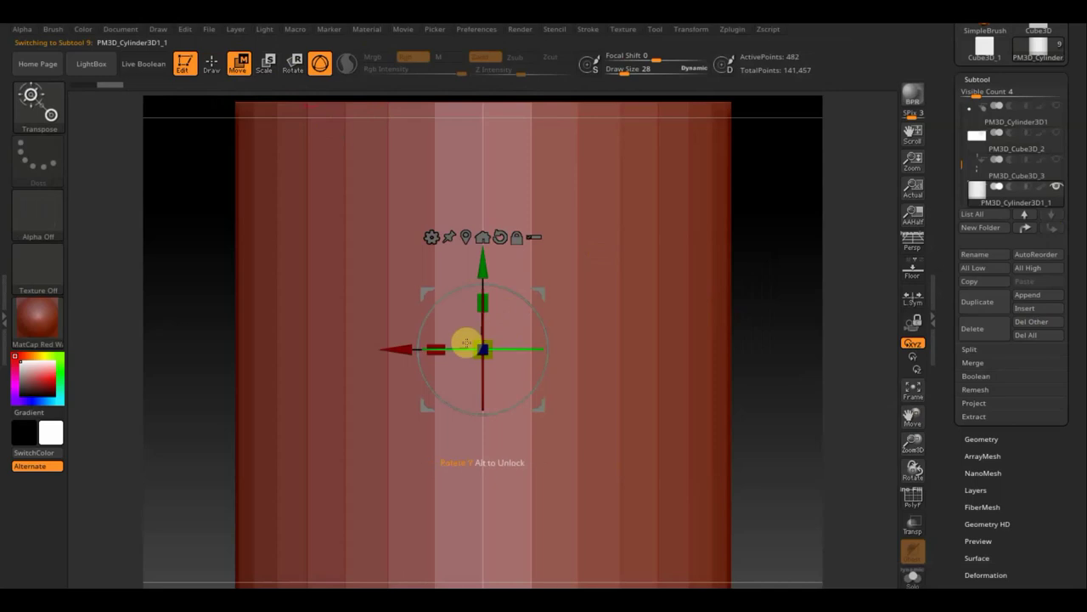
drag(487, 351, 295, 168)
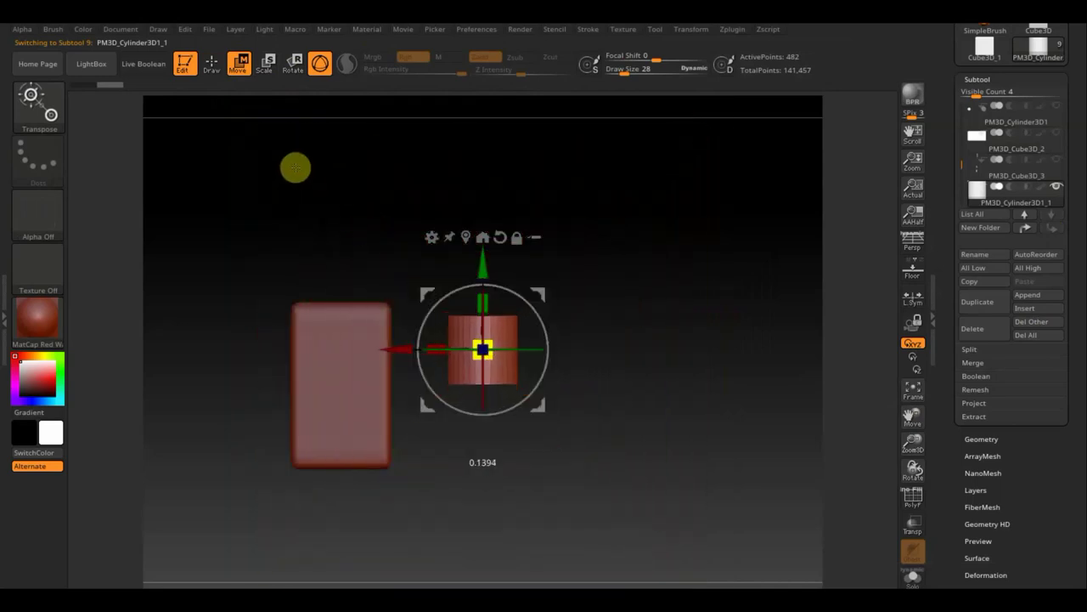
key(ctrl)
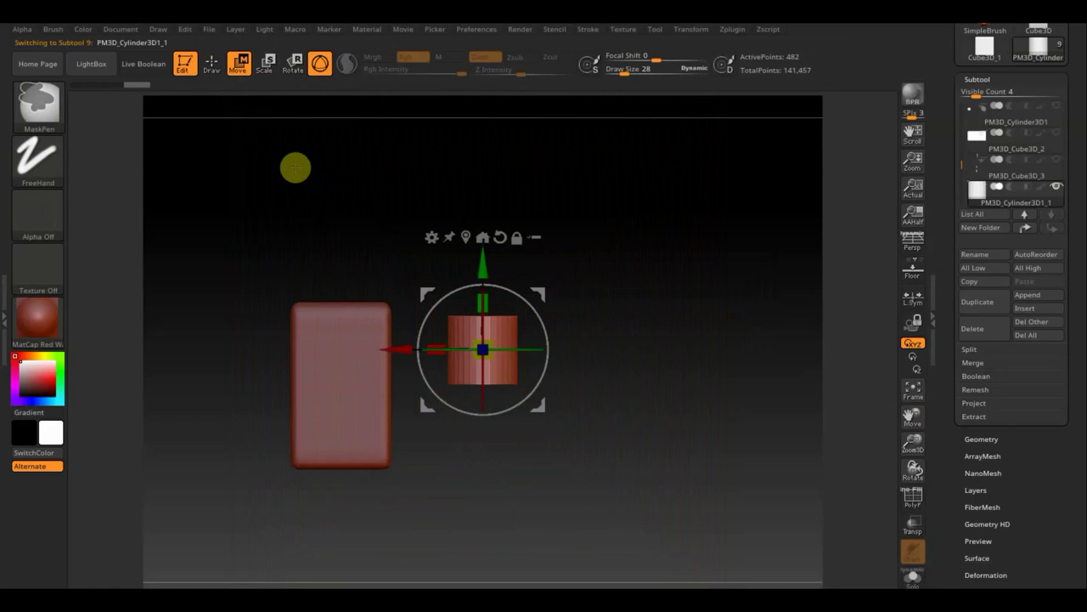
key(ctrl+d)
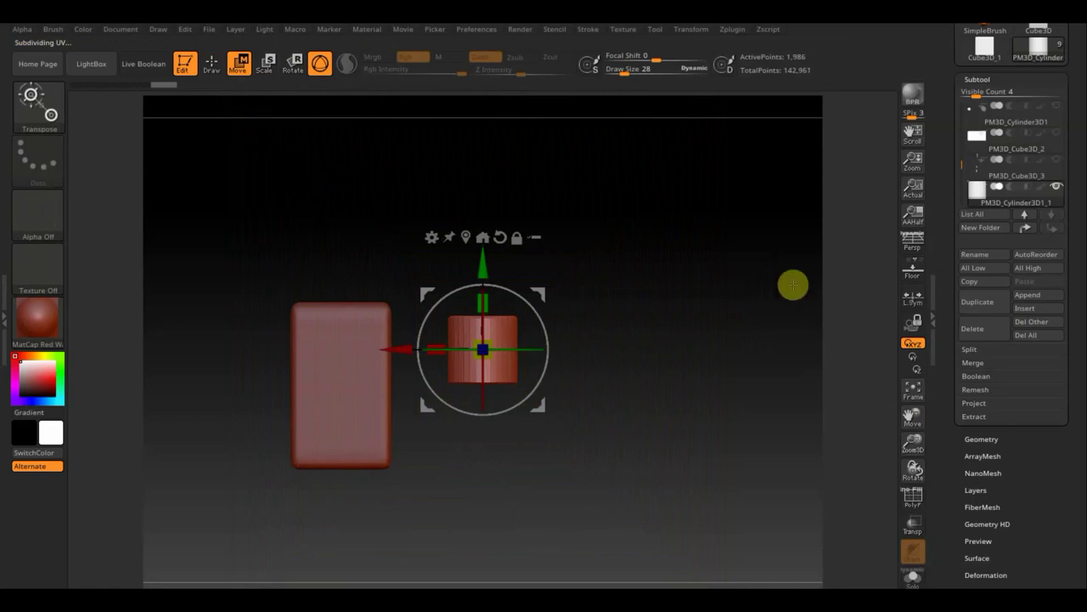
Delete the cylinder's lower subdivisions and DynaMesh it at resolution 312.
click(992, 439)
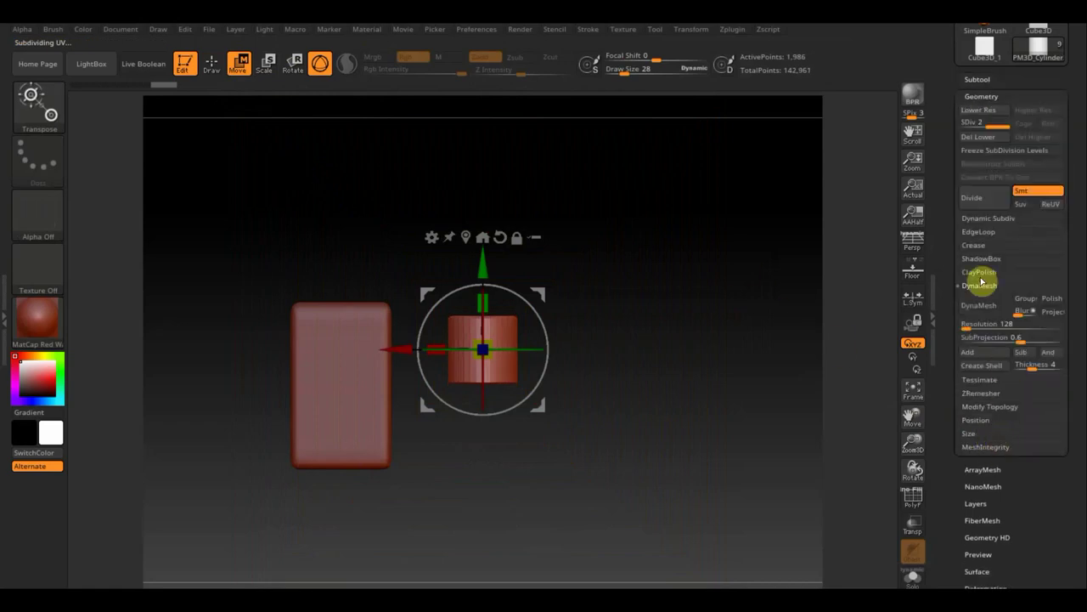
click(977, 137)
click(969, 326)
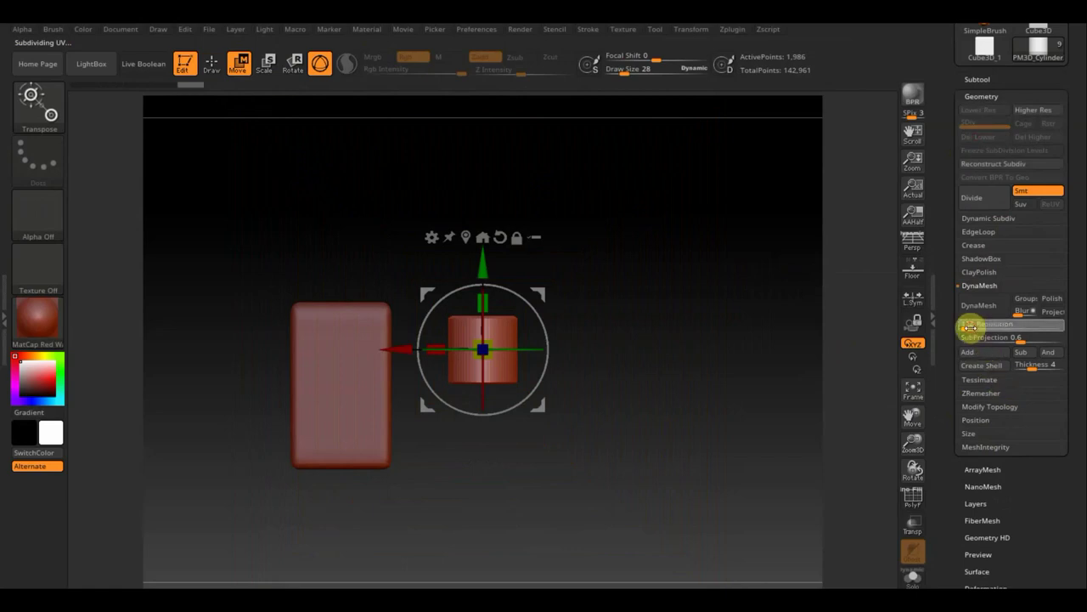
key(Return)
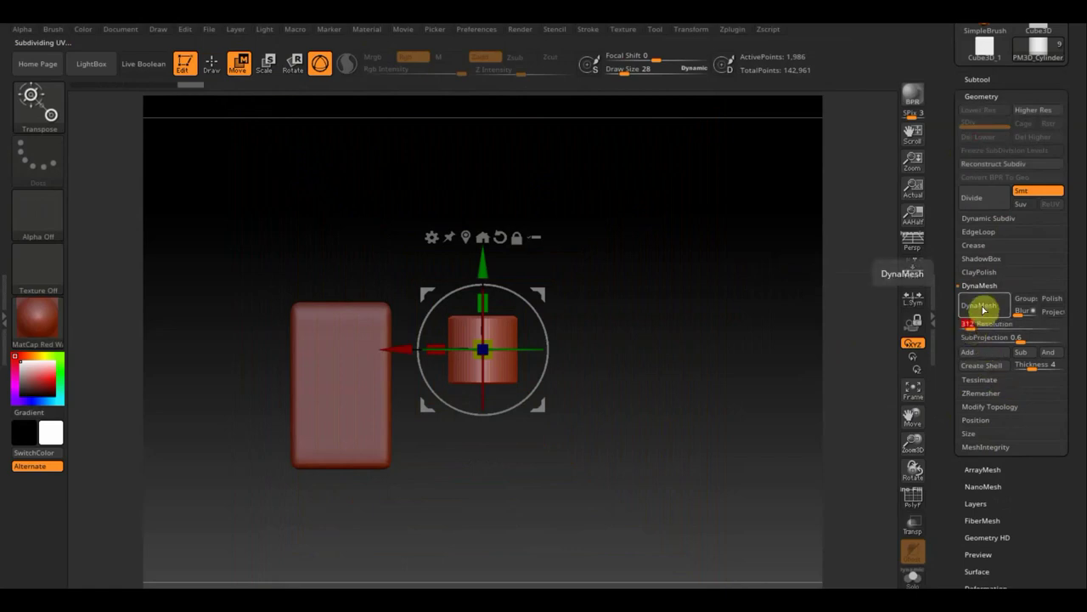
click(979, 305)
Rotate the cylinder about 90 degrees and move it into the tall box.
mouse_move(521, 284)
mouse_down()
mouse_move(468, 257)
mouse_move(398, 265)
mouse_up()
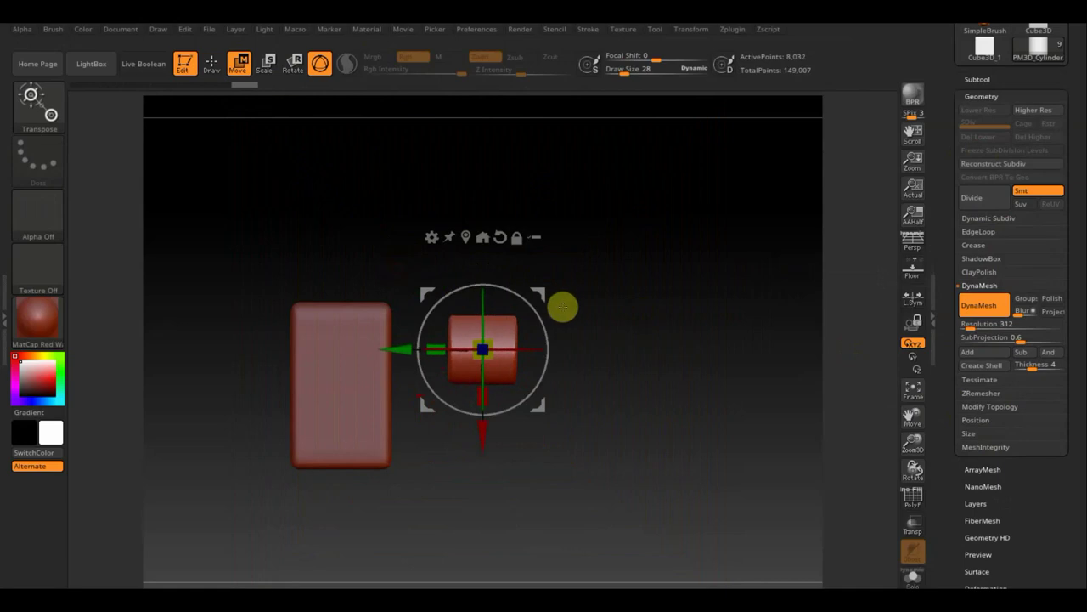
mouse_move(536, 291)
mouse_down()
mouse_move(495, 315)
mouse_move(386, 345)
mouse_up()
mouse_move(539, 401)
mouse_down()
mouse_move(626, 405)
mouse_move(612, 405)
mouse_up()
drag(429, 409, 487, 417)
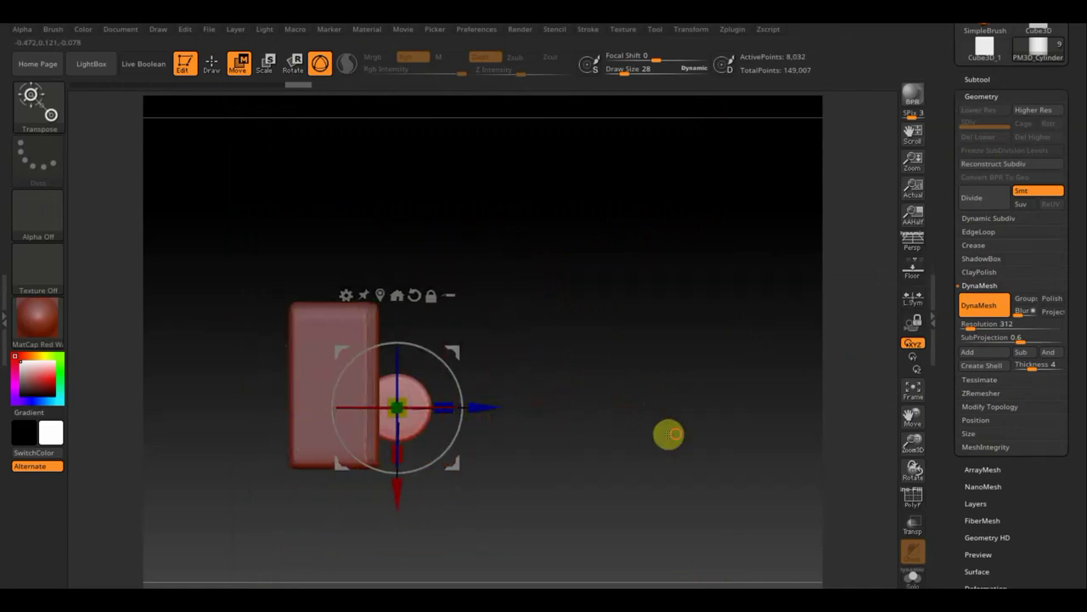
drag(671, 429, 618, 436)
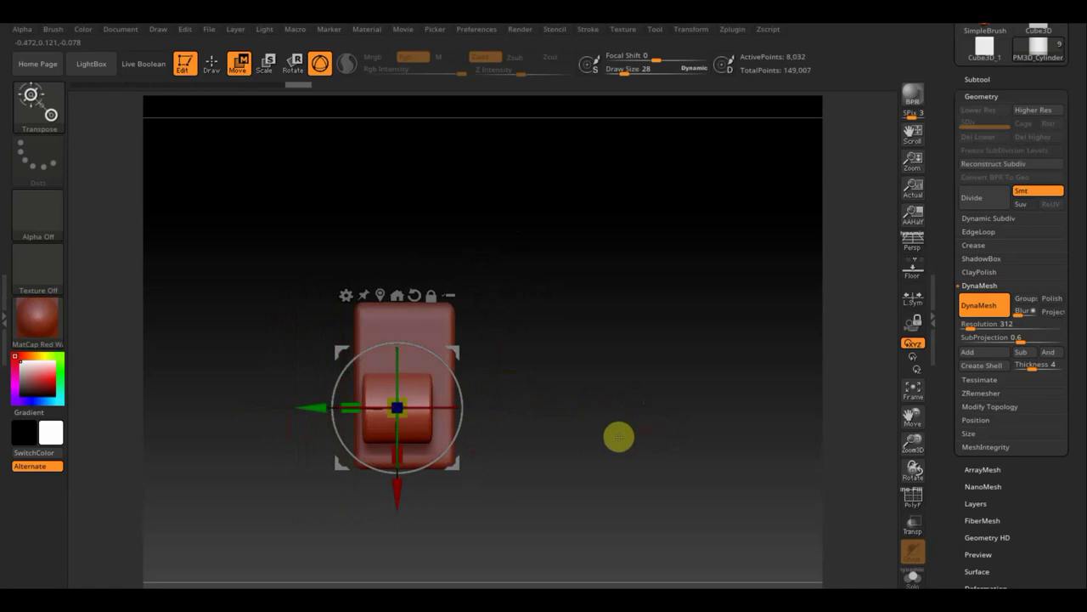
Stretch the cylinder wider across the box and fine-tune its depth and size.
mouse_move(349, 405)
mouse_down()
mouse_move(301, 405)
mouse_move(315, 411)
mouse_up()
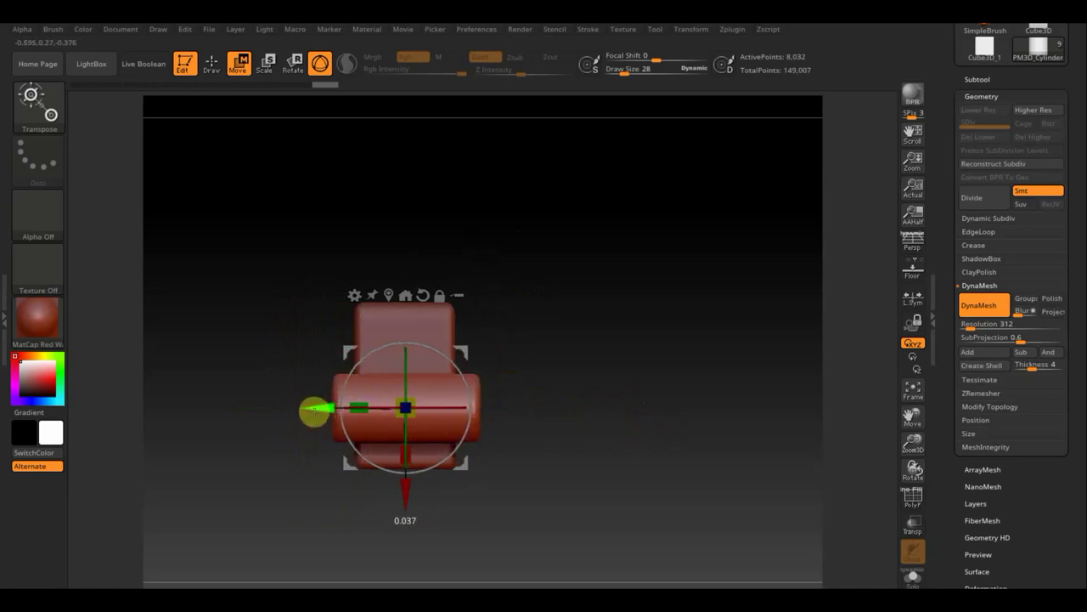
drag(544, 456, 626, 458)
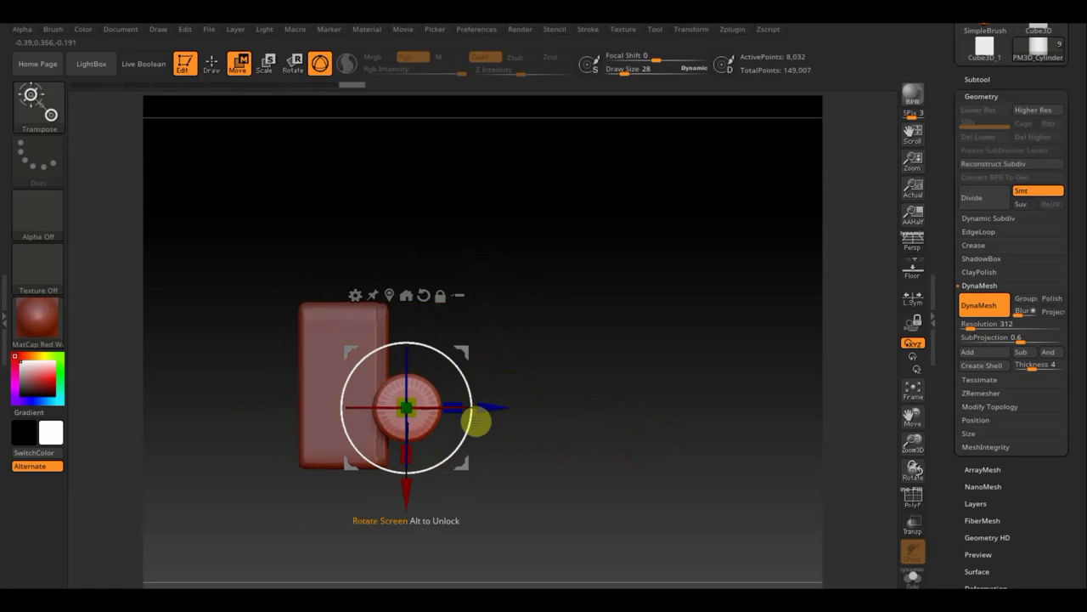
drag(498, 408, 461, 409)
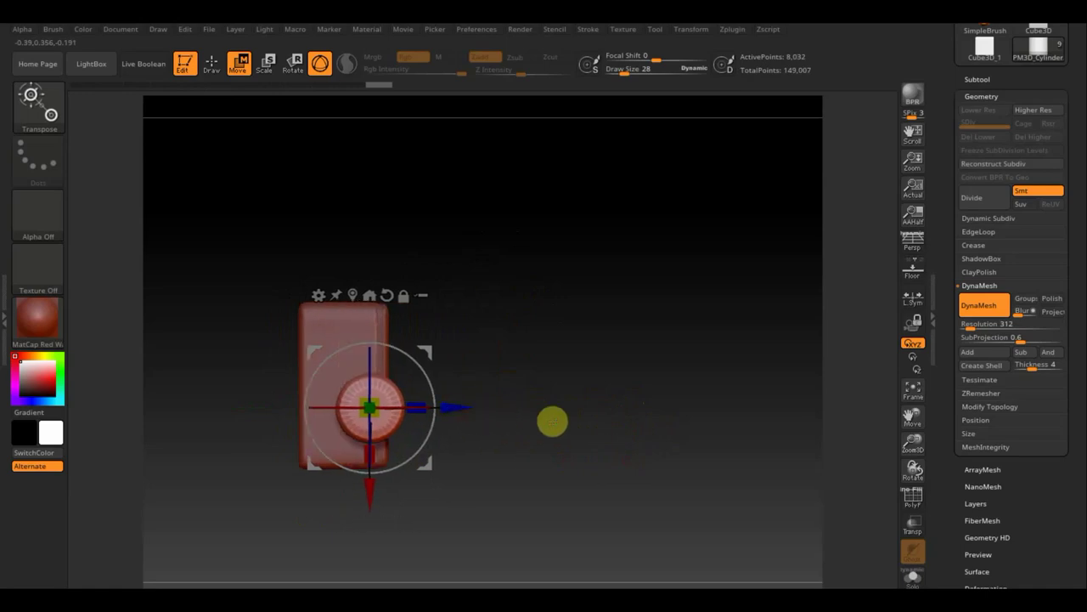
mouse_move(552, 421)
mouse_down()
mouse_move(524, 437)
mouse_move(535, 424)
mouse_up()
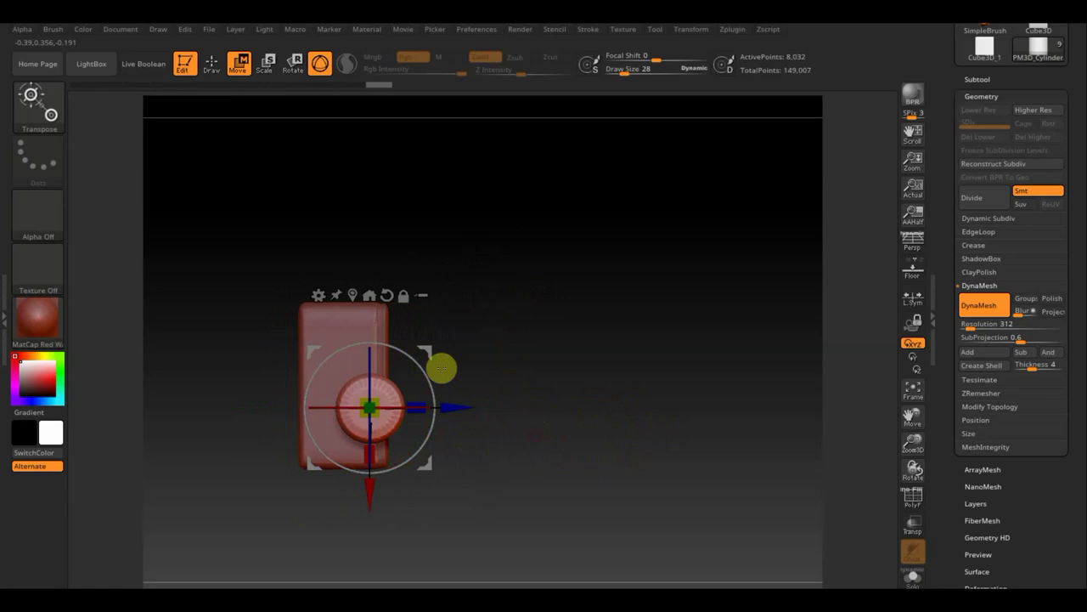
drag(372, 454, 372, 465)
drag(417, 406, 453, 408)
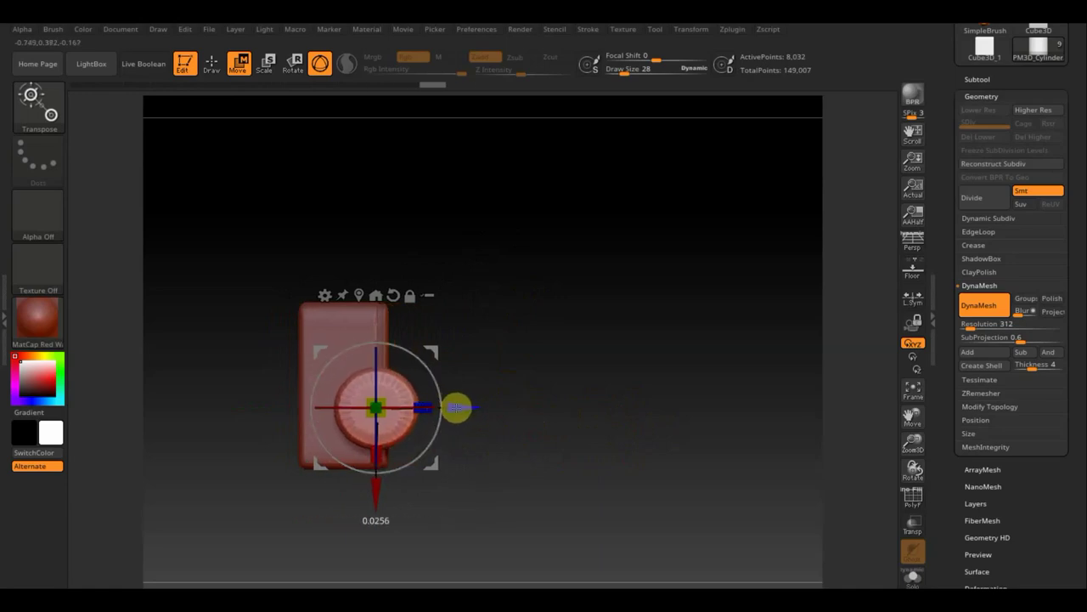
mouse_move(628, 460)
mouse_down()
mouse_move(586, 458)
mouse_move(595, 461)
mouse_up()
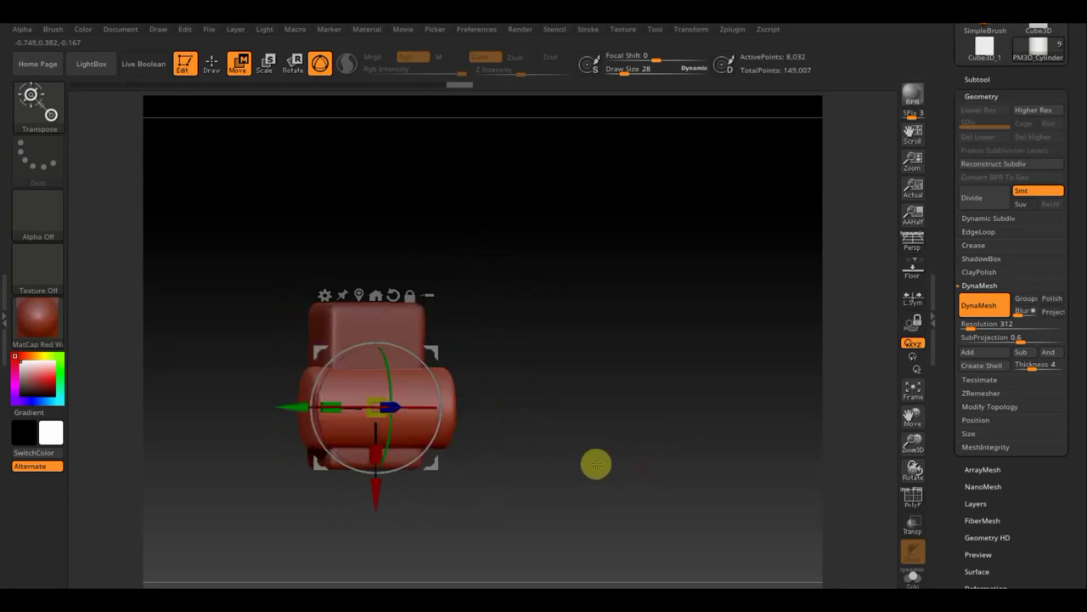
Select PM3D_Cube3D_4 and move it down the subtool list to sit just above the cylinder.
click(994, 80)
mouse_move(1016, 199)
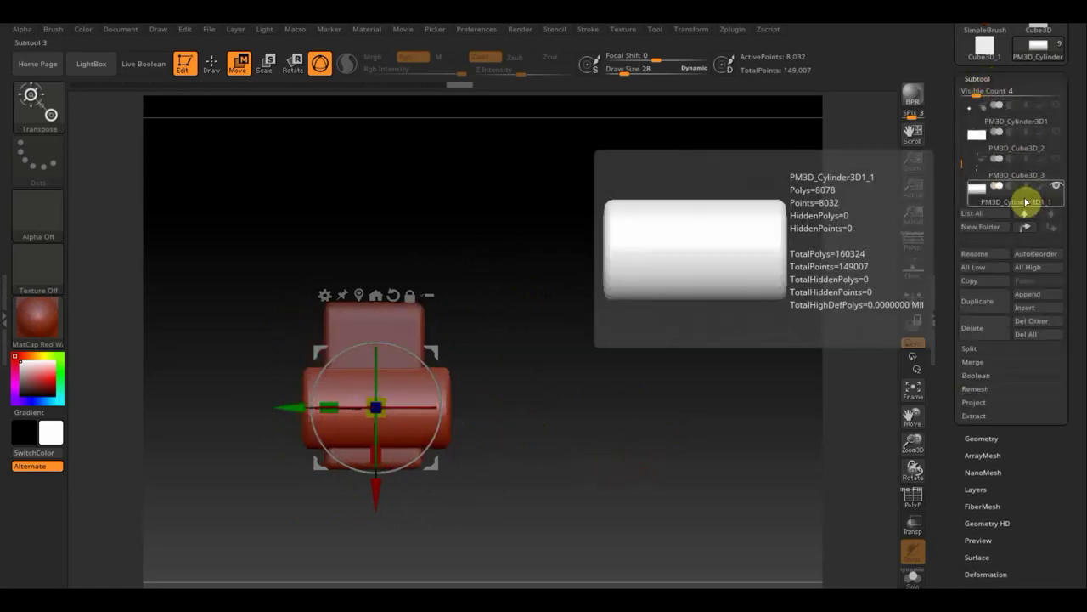
key(n)
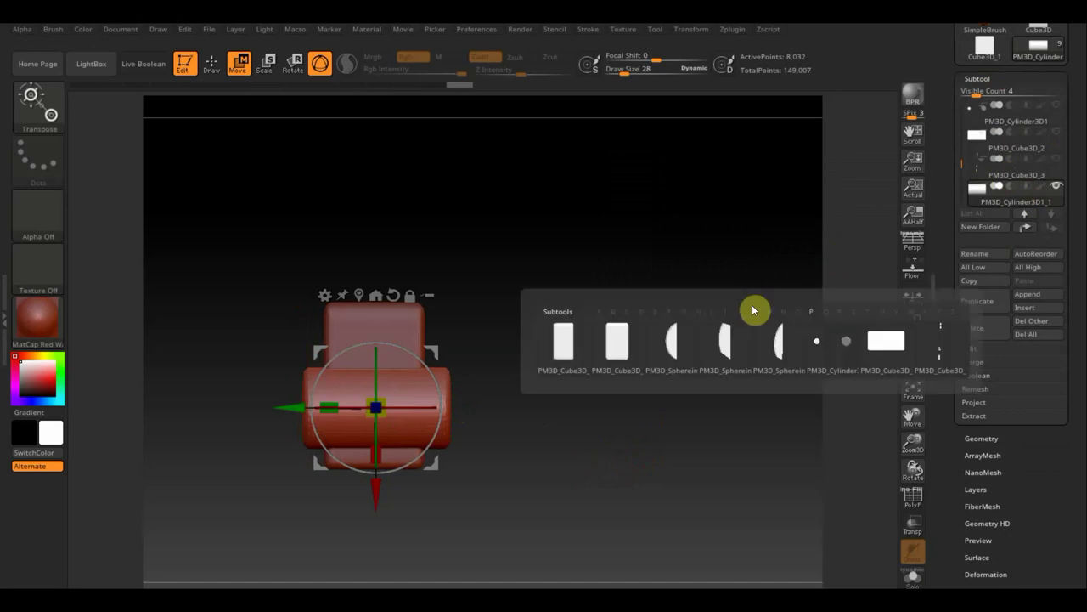
click(621, 363)
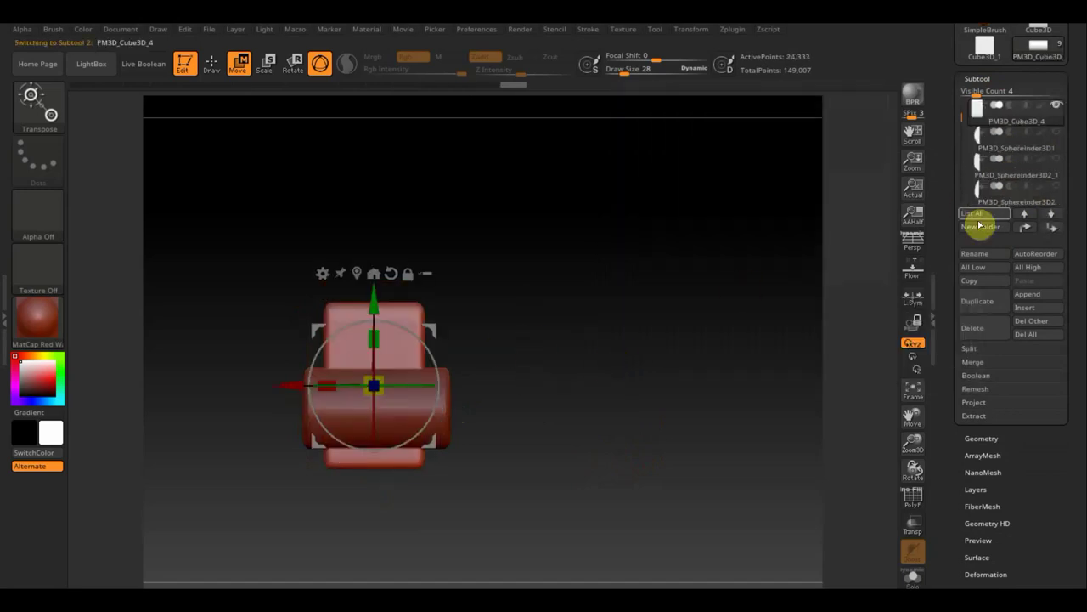
click(1051, 229)
click(1052, 228)
click(1052, 228)
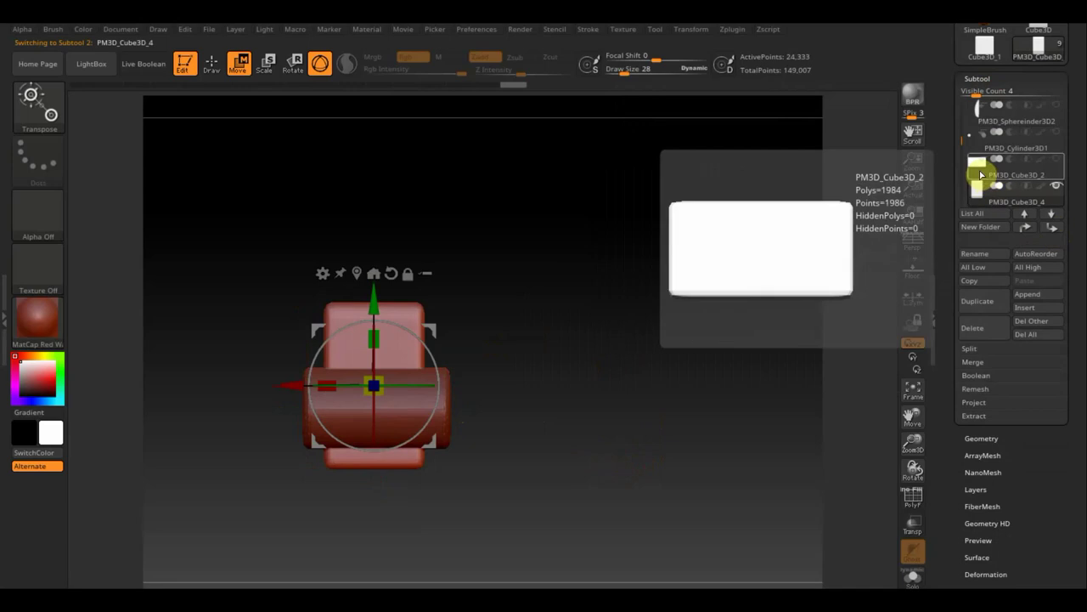
click(1052, 228)
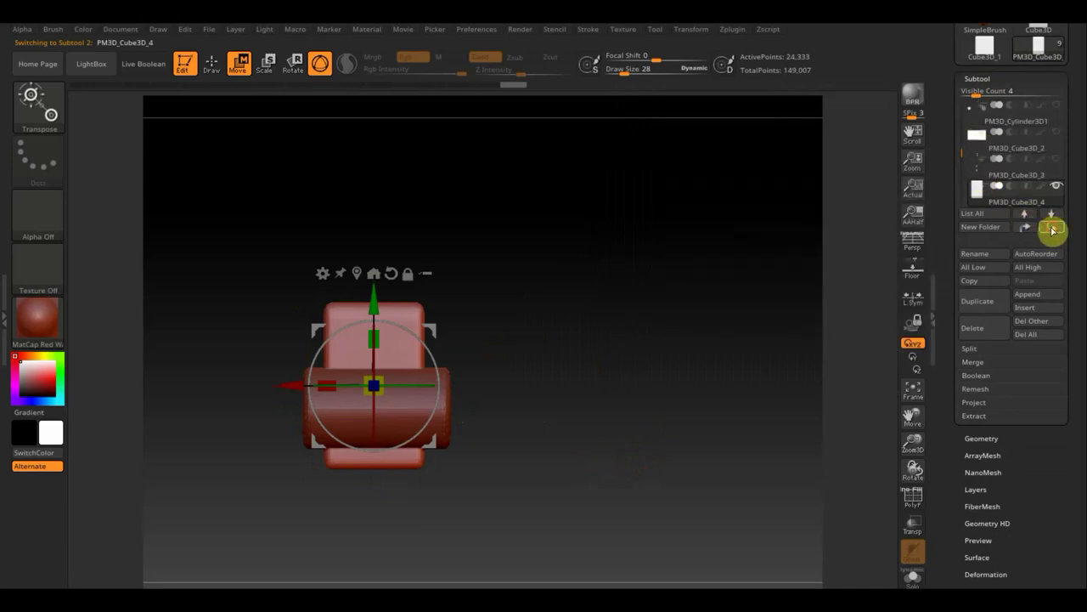
scroll(1003, 191, down, 1)
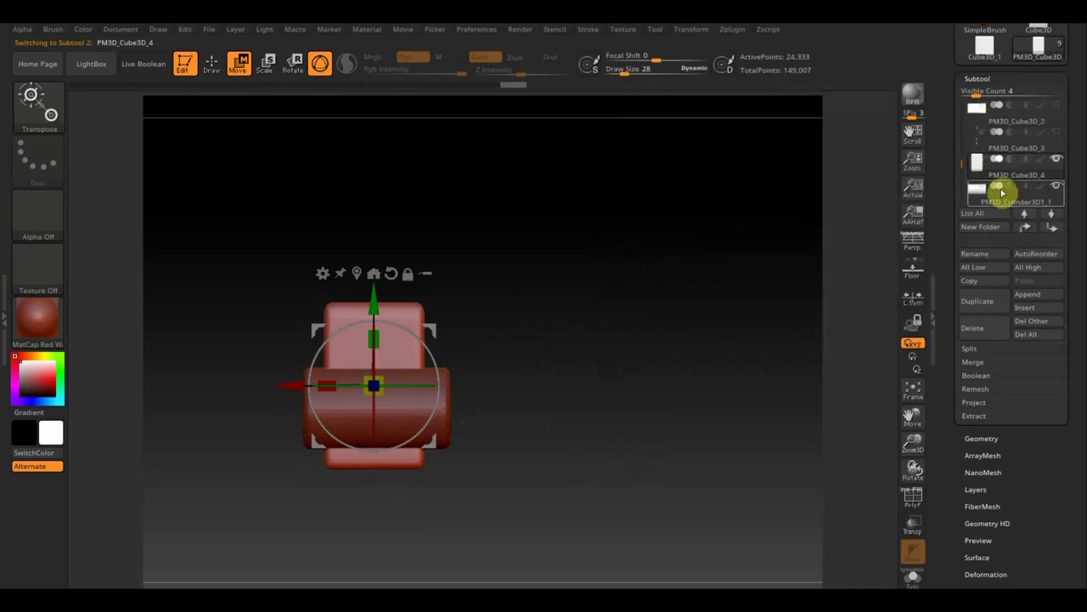
MergeDown the PM3D_Cube3D_4 box with the PM3D_Cube3D1_1 cylinder and confirm the merge.
click(979, 200)
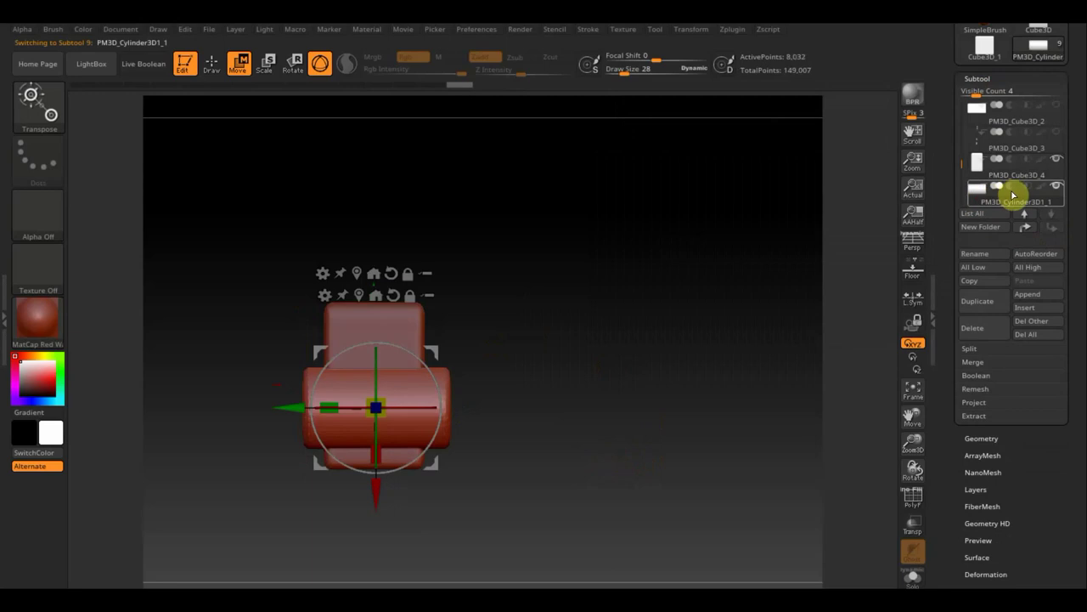
click(992, 177)
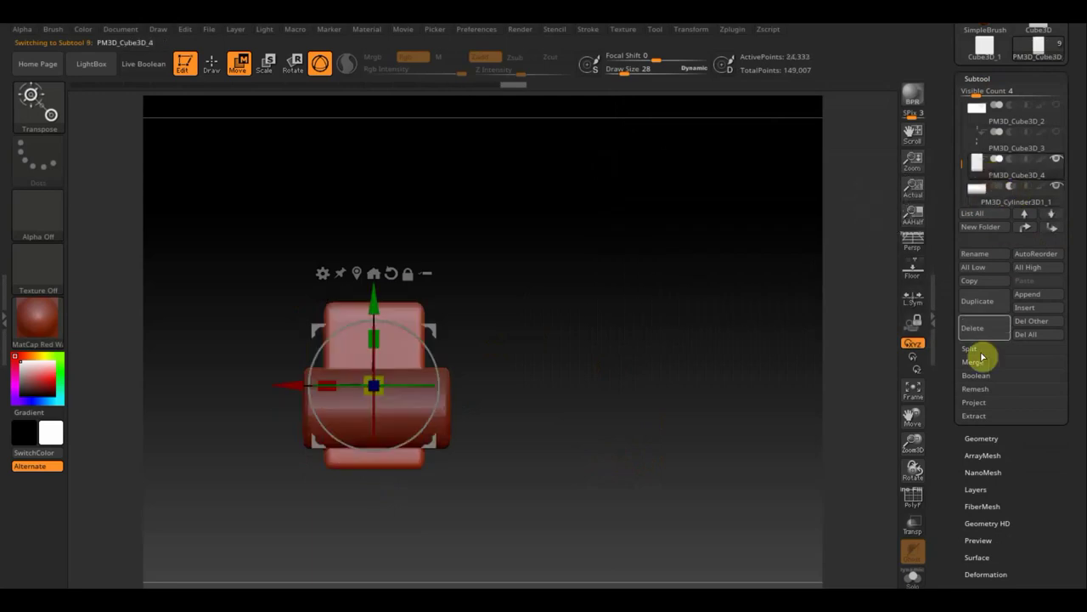
click(981, 363)
click(987, 377)
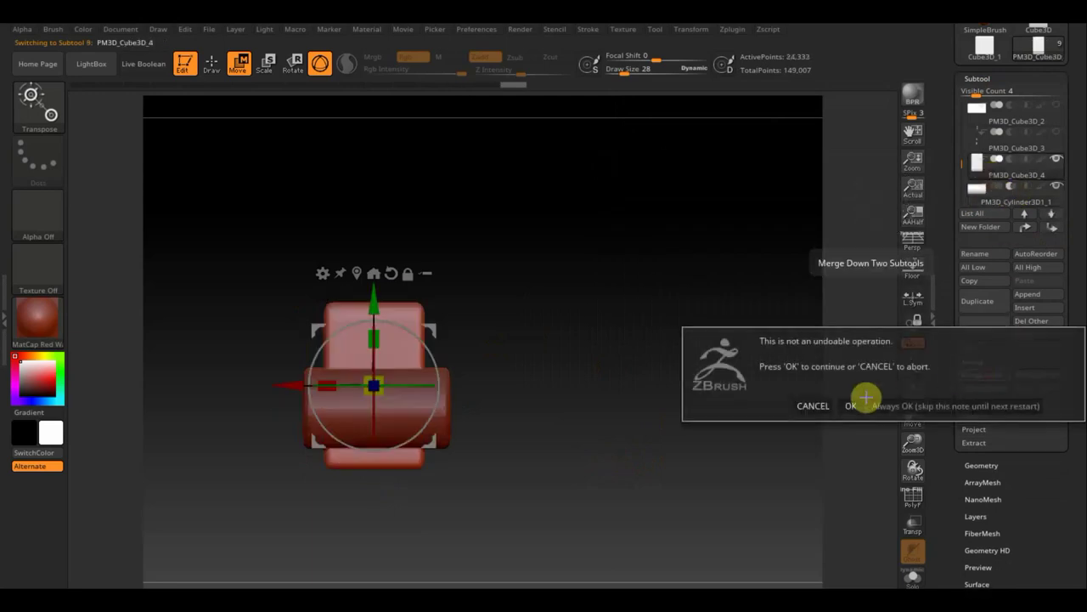
click(848, 406)
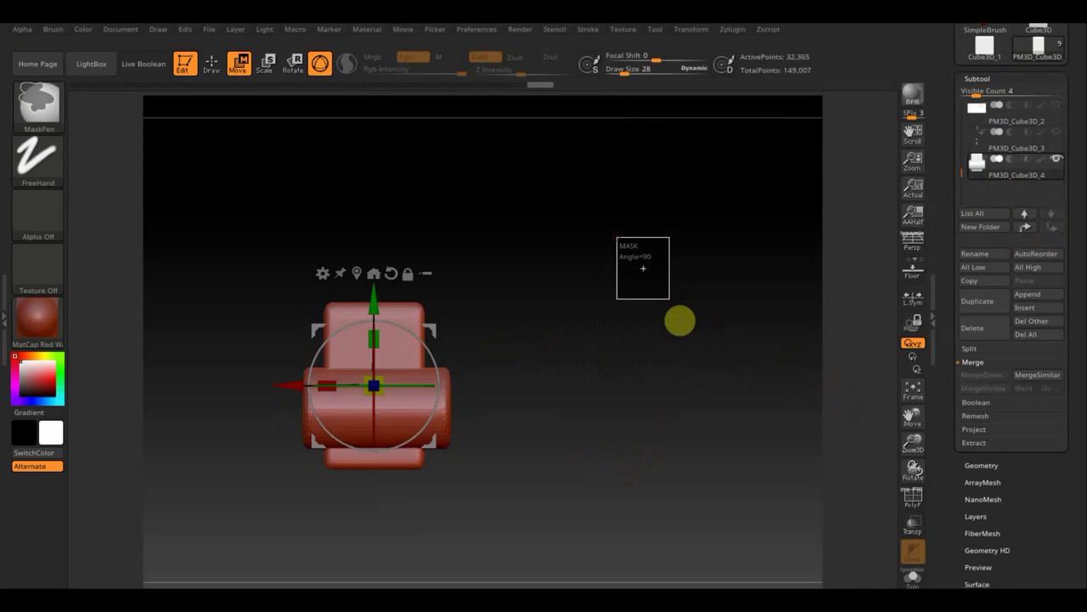
With PolyF on, regroup the merged mesh's top and lower parts into a new polygroup.
mouse_move(628, 329)
mouse_down()
mouse_move(674, 323)
mouse_move(651, 343)
mouse_move(614, 342)
mouse_move(645, 439)
mouse_move(679, 367)
mouse_up()
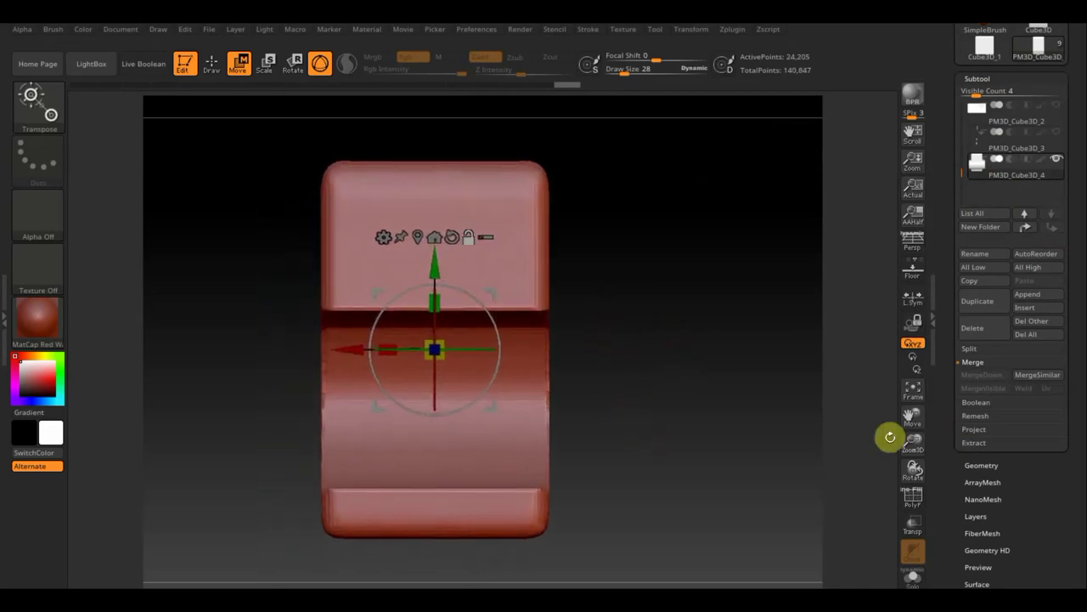
click(912, 501)
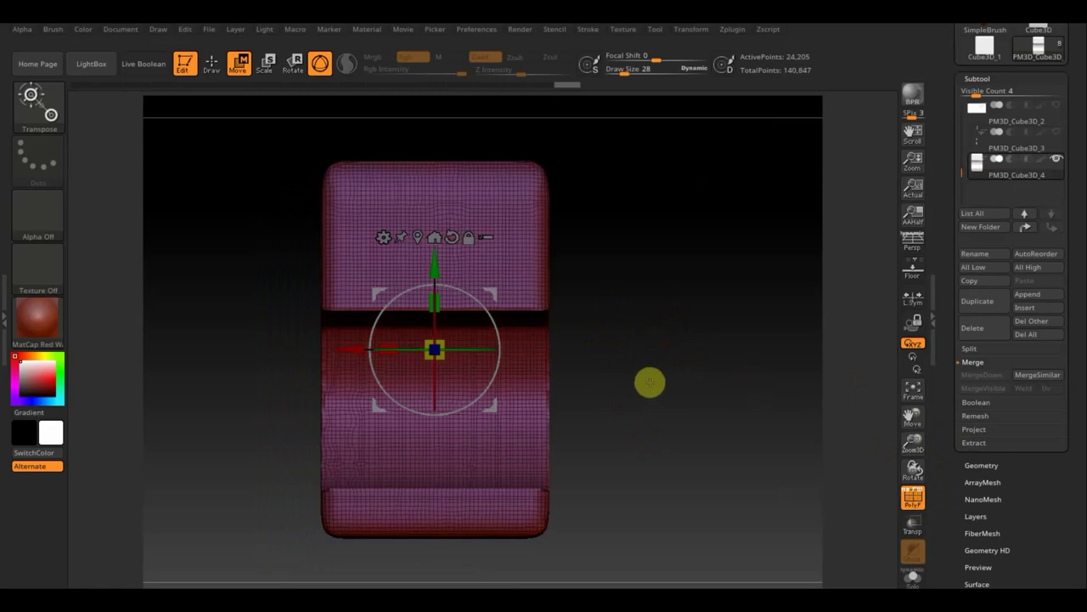
click(211, 62)
key(ctrl+shift)
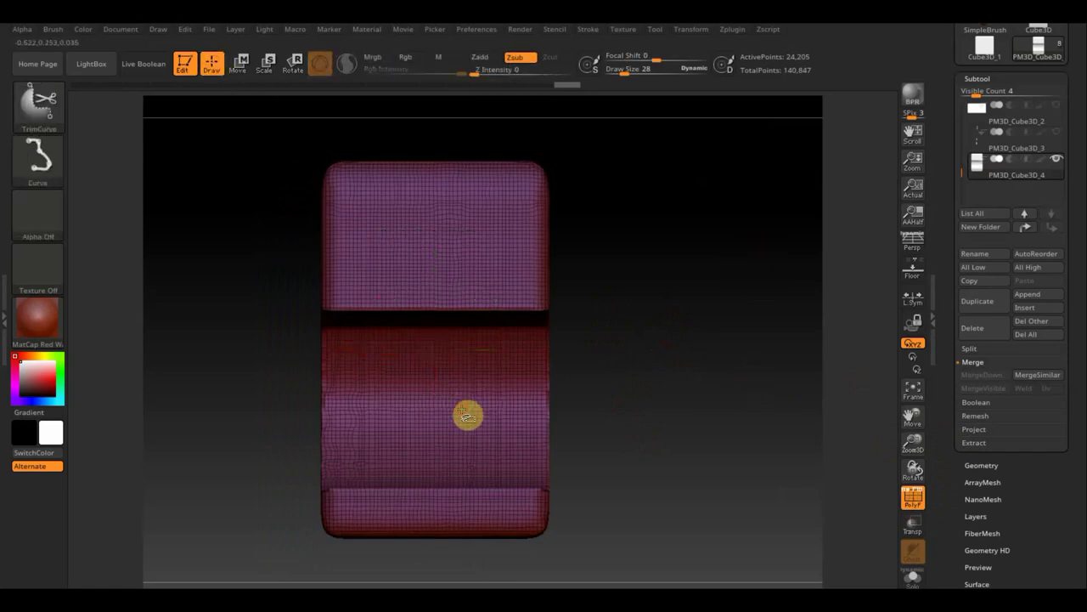
ctrl+shift+click(468, 415)
ctrl+shift+click(663, 418)
ctrl+shift+click(676, 418)
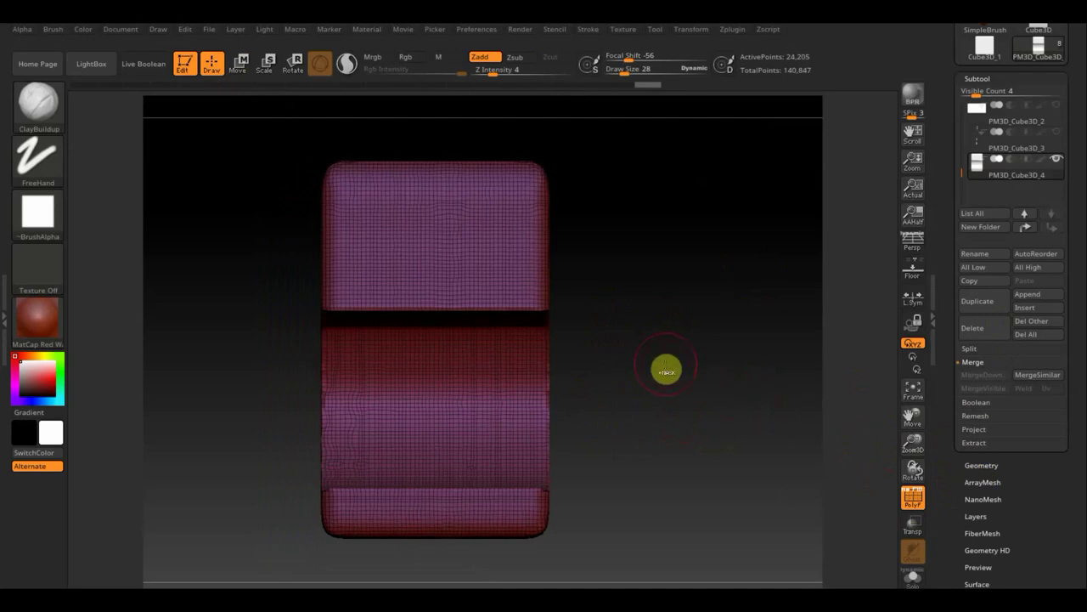
key(ctrl+w)
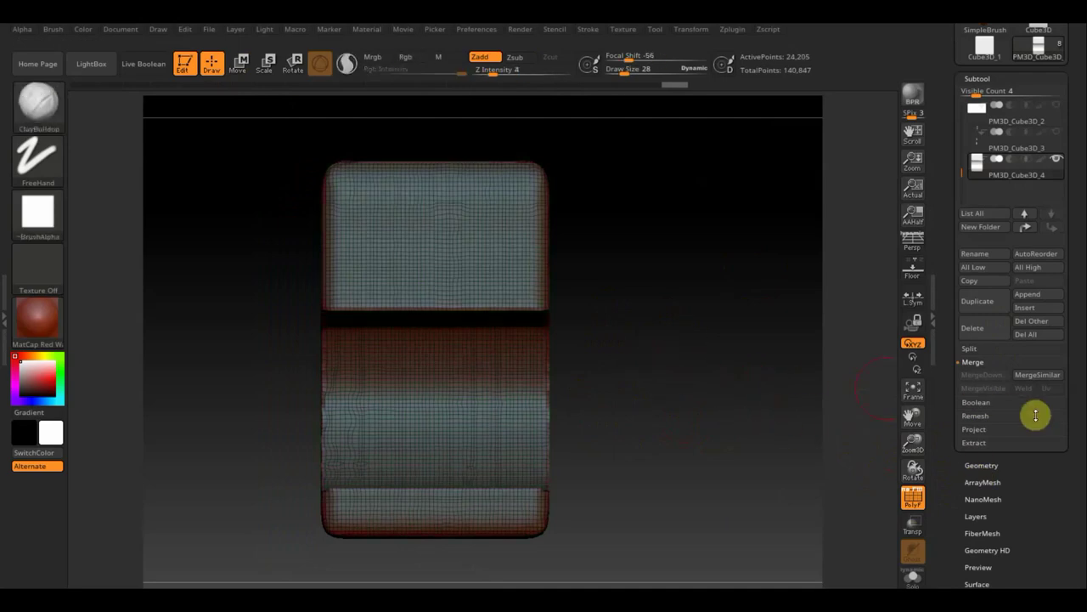
DynaMesh the merged box and cylinder at resolution 280, then turn PolyF off.
click(984, 463)
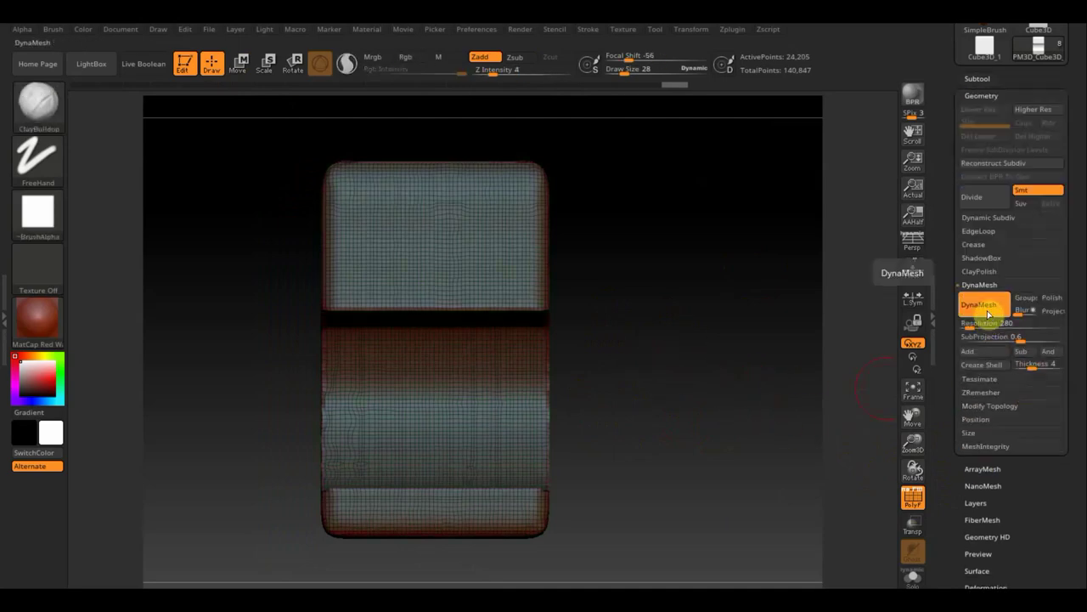
click(986, 305)
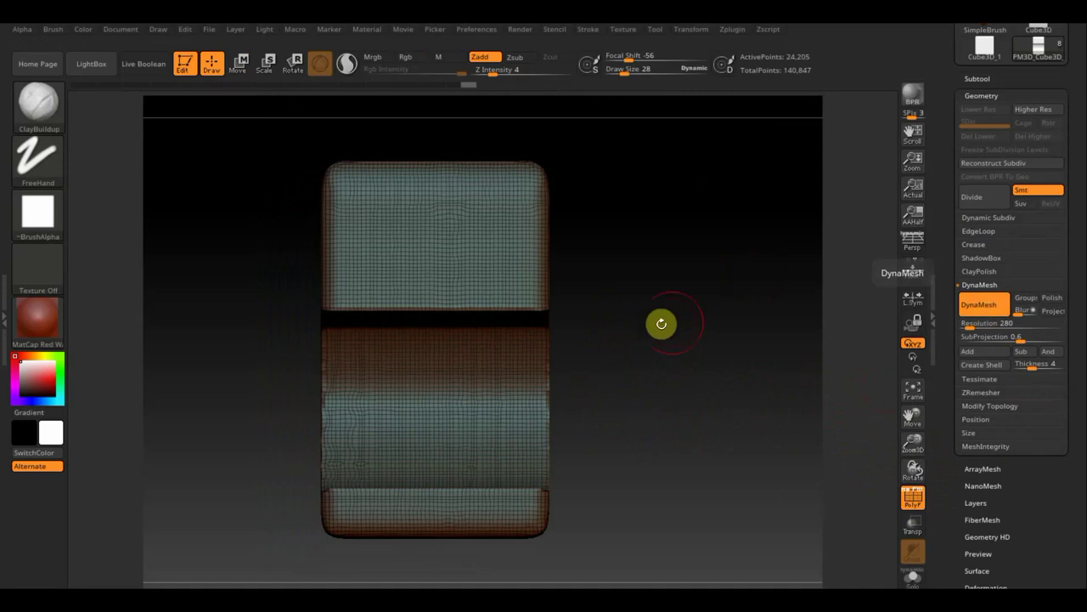
click(913, 497)
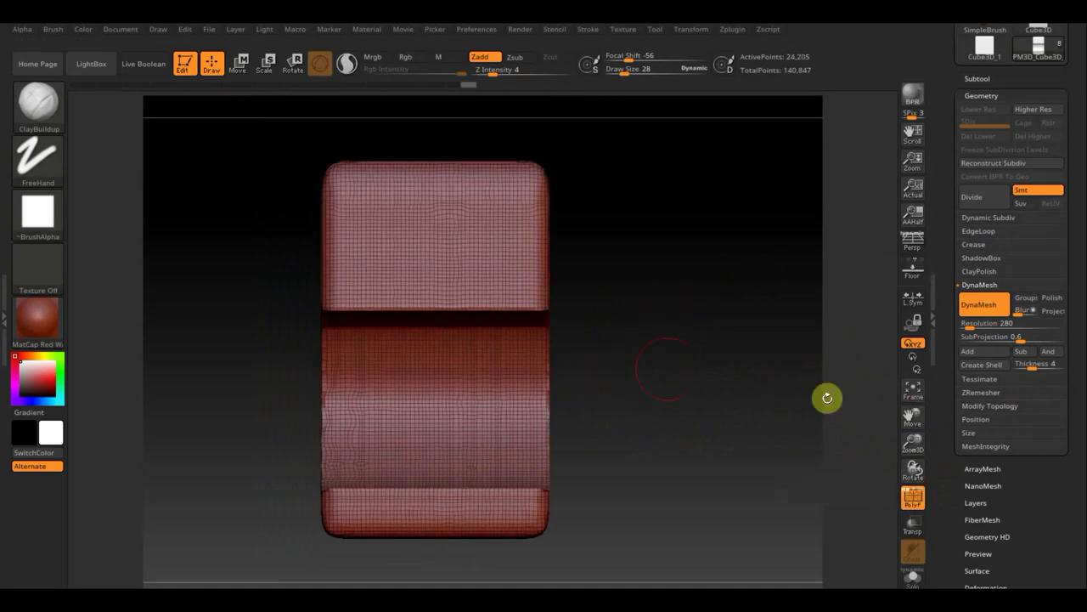
click(917, 494)
Smooth along the upper block's ledge and orbit to view the top face.
click(918, 494)
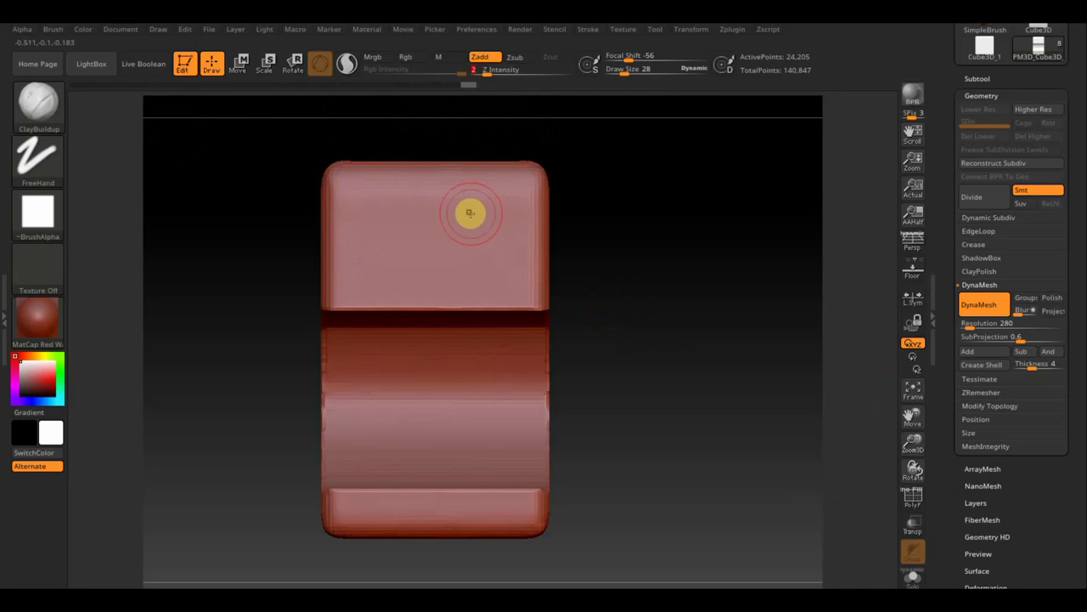
mouse_move(611, 258)
mouse_down()
mouse_move(643, 272)
mouse_move(578, 266)
mouse_move(602, 281)
mouse_up()
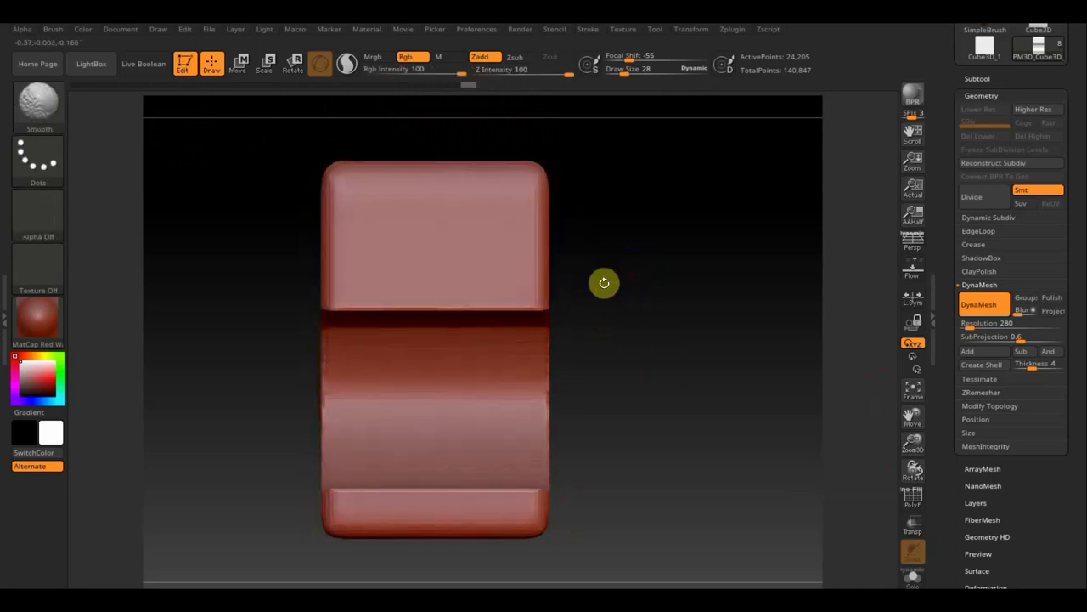
mouse_move(429, 300)
mouse_down()
mouse_move(334, 299)
mouse_move(549, 299)
mouse_up()
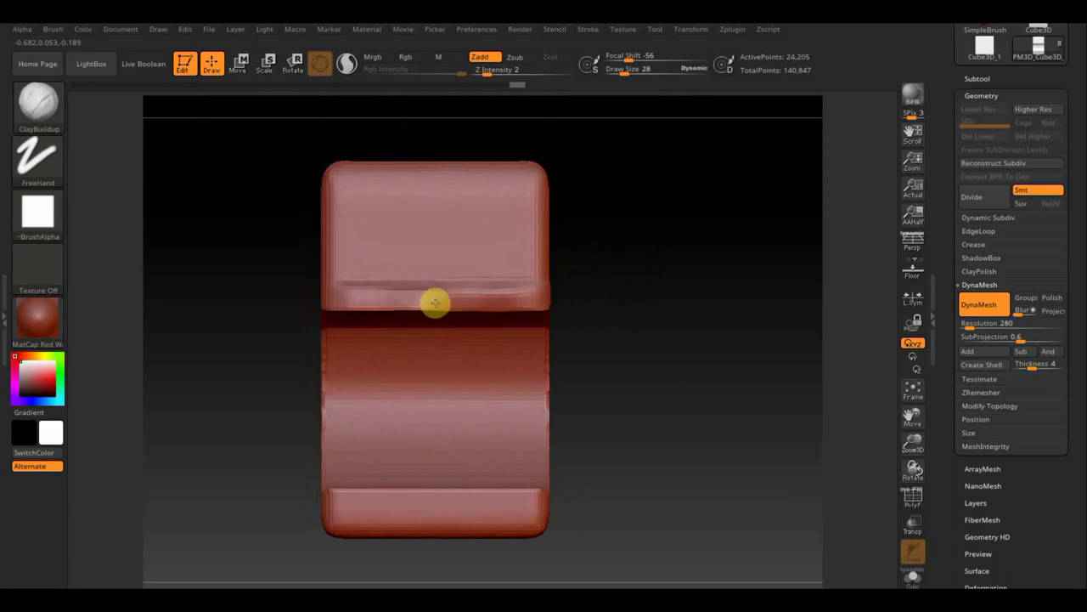
mouse_move(600, 286)
mouse_down()
mouse_move(592, 192)
mouse_move(655, 274)
mouse_move(679, 267)
mouse_up()
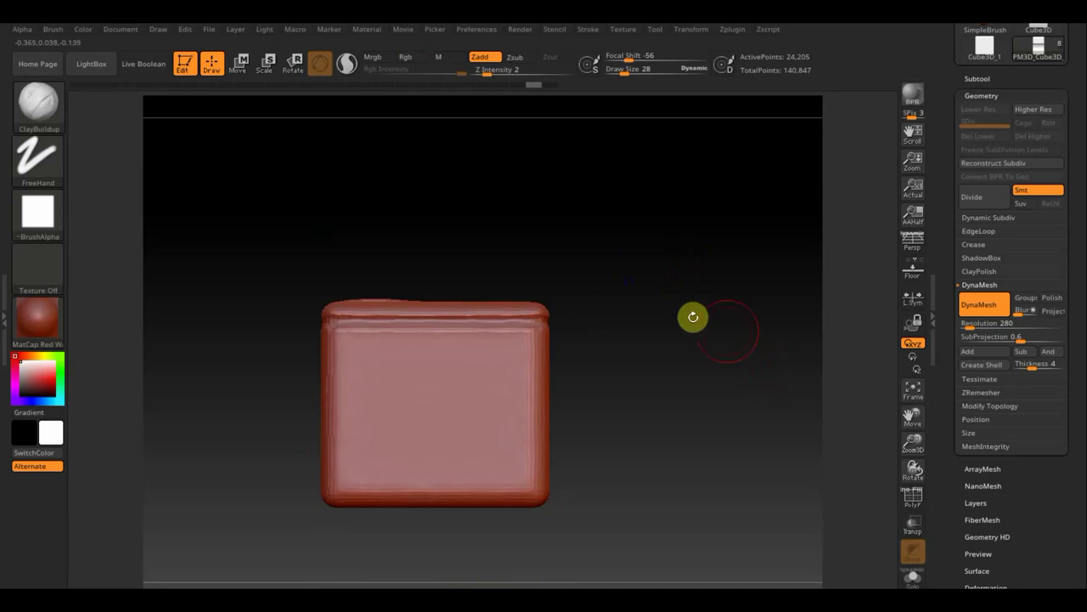
mouse_move(692, 315)
mouse_down()
mouse_move(694, 405)
mouse_move(243, 111)
mouse_up()
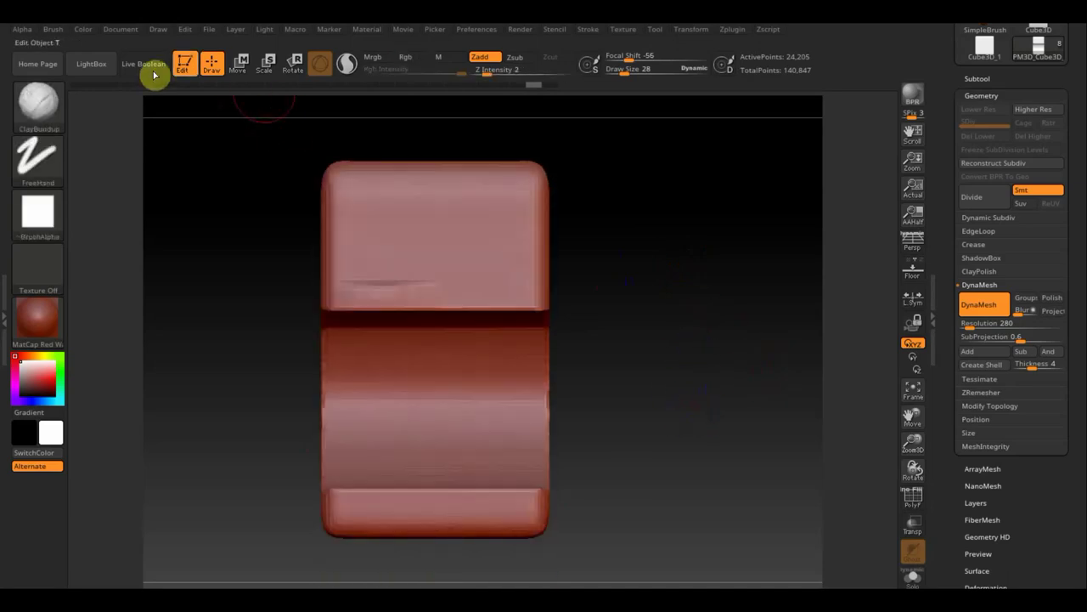
Enable Auto Masking, stroke clay along the upper block's edge, check the recess, and set brush size 5.
click(55, 30)
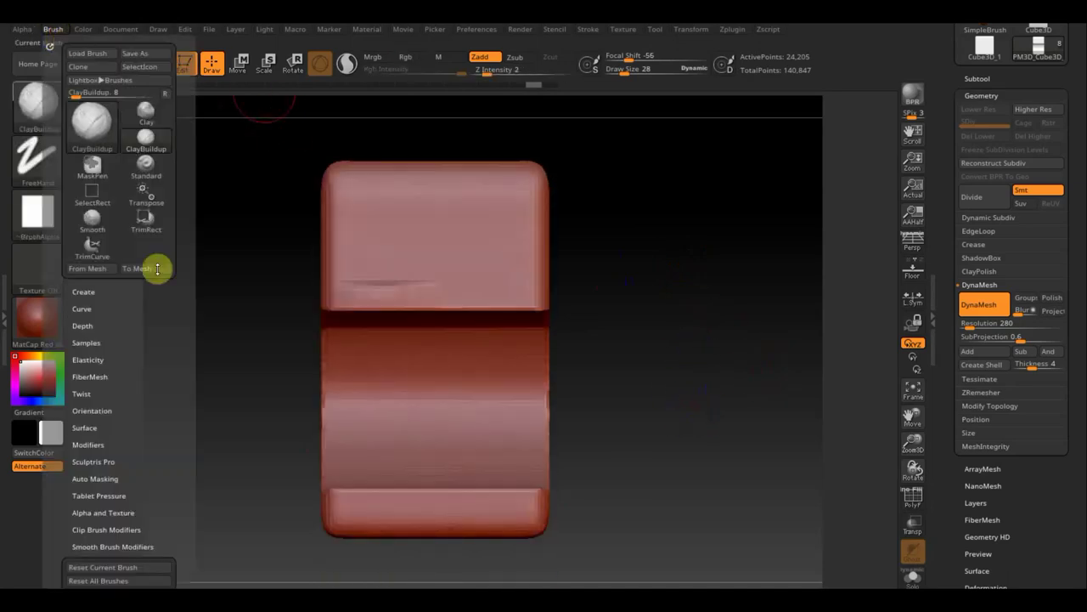
click(112, 477)
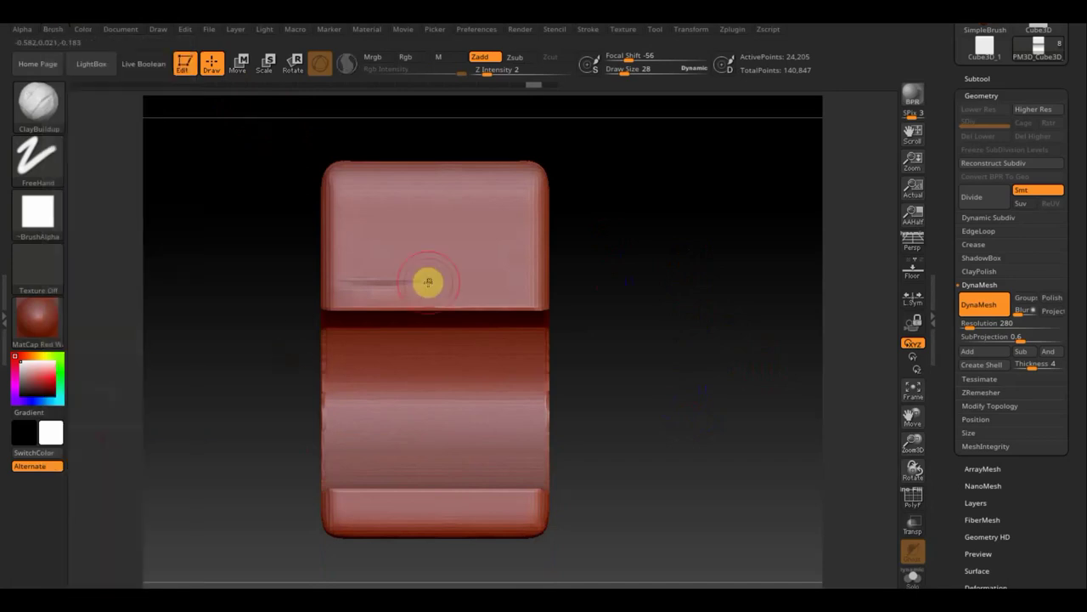
mouse_move(341, 302)
mouse_down()
mouse_move(553, 304)
mouse_move(357, 300)
mouse_up()
click(667, 307)
drag(666, 307, 583, 306)
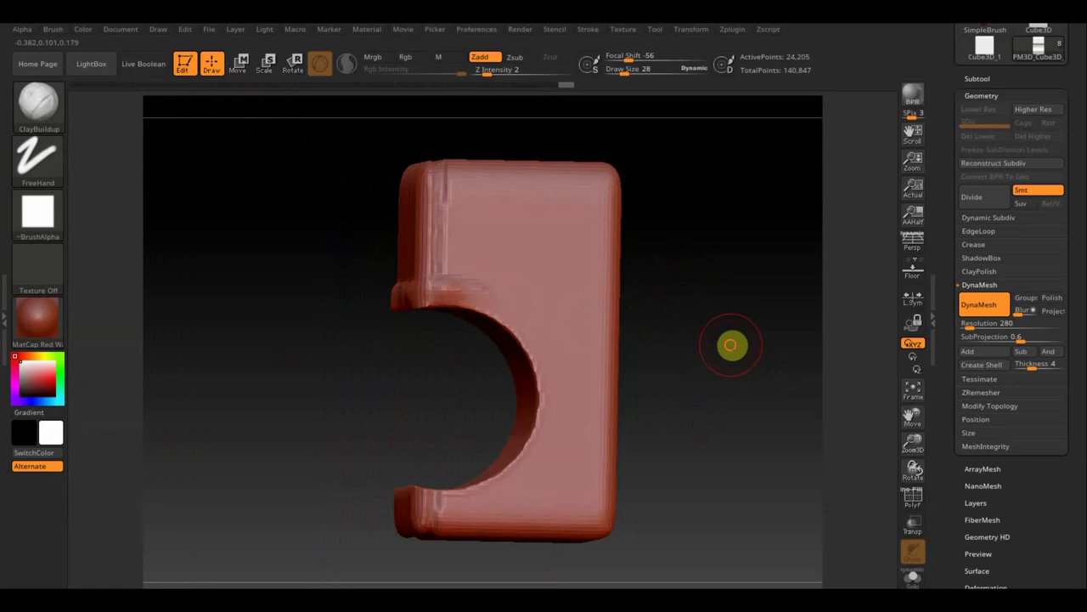
drag(731, 345, 772, 354)
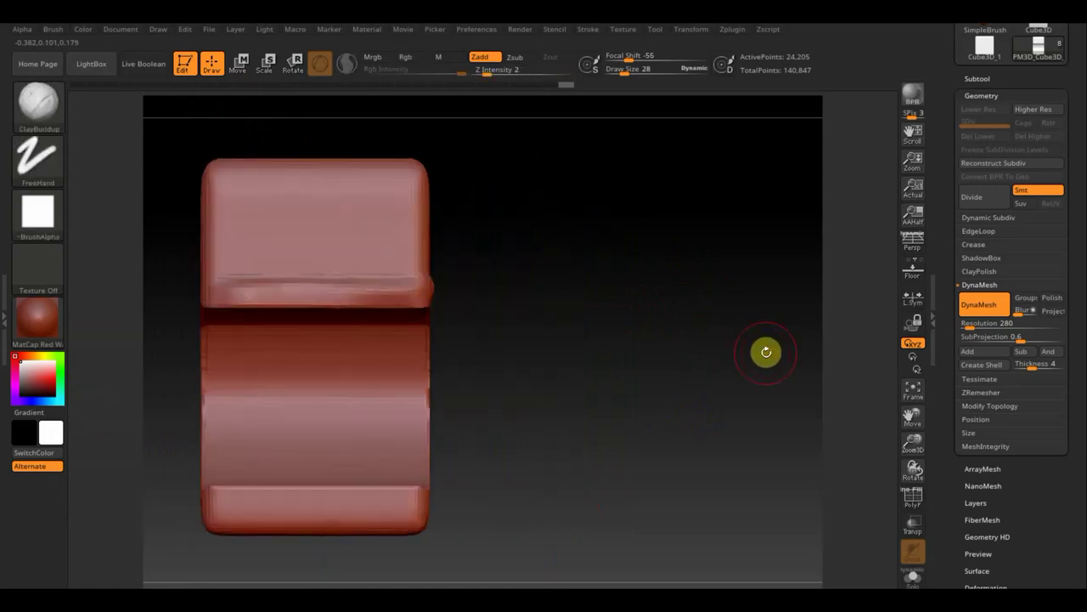
mouse_move(733, 340)
mouse_down()
mouse_move(695, 341)
mouse_move(719, 351)
mouse_up()
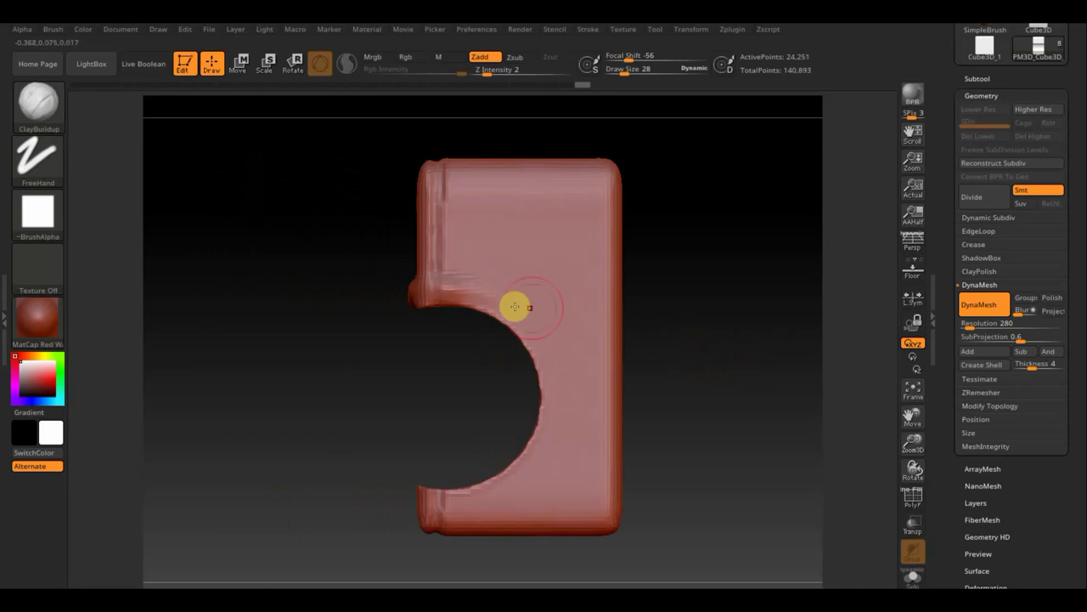
drag(648, 75, 621, 72)
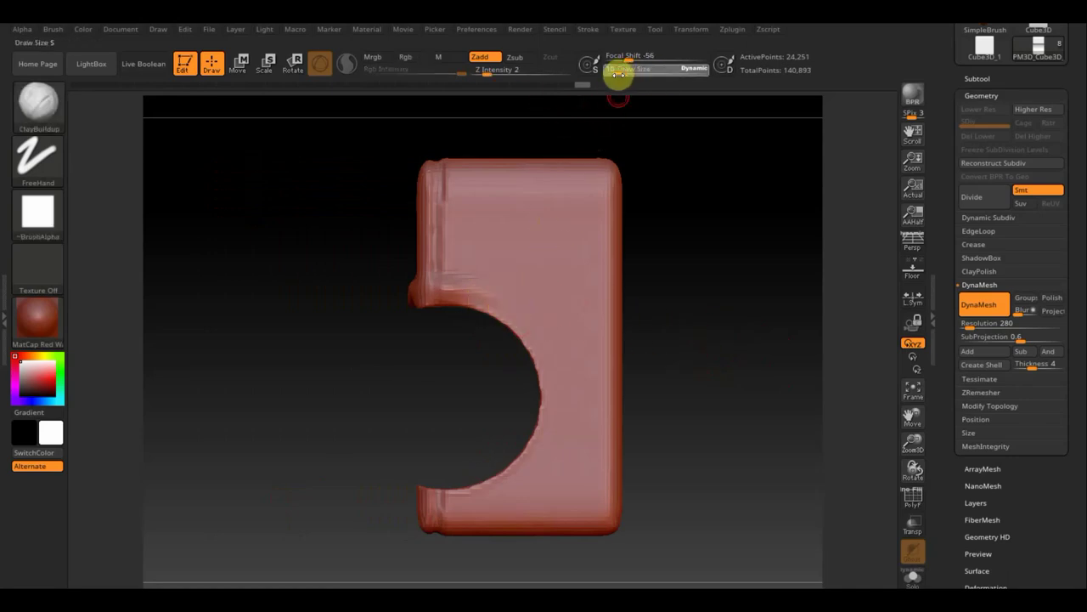
Orbit around the recess side from three-quarter and head-on views with MaskPen toggled.
key(ctrl)
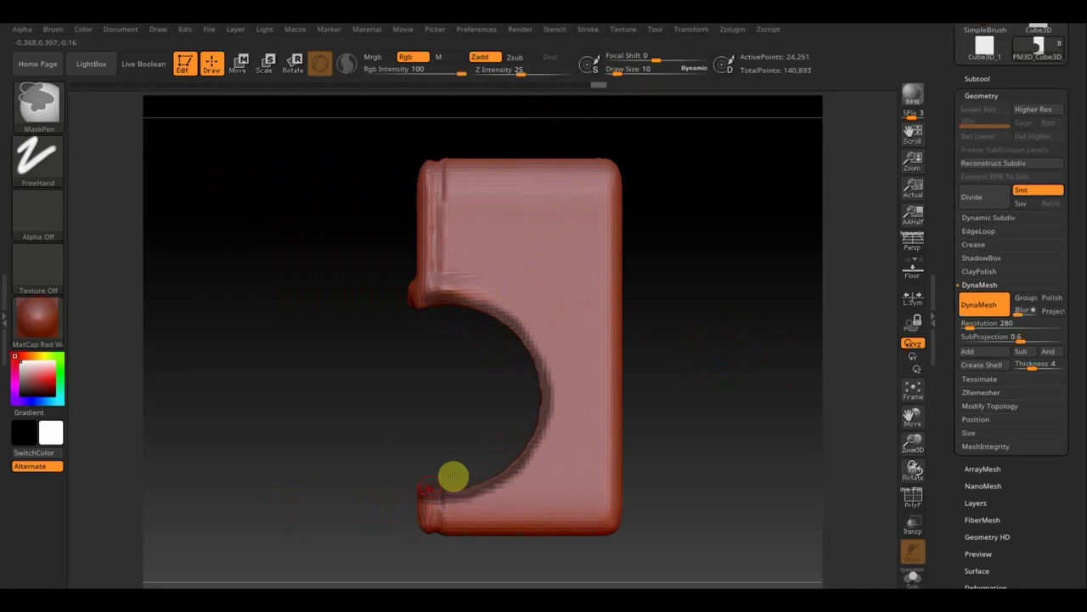
key(b)
key(c)
key(b)
mouse_move(451, 475)
mouse_down()
mouse_move(432, 408)
mouse_move(461, 407)
mouse_up()
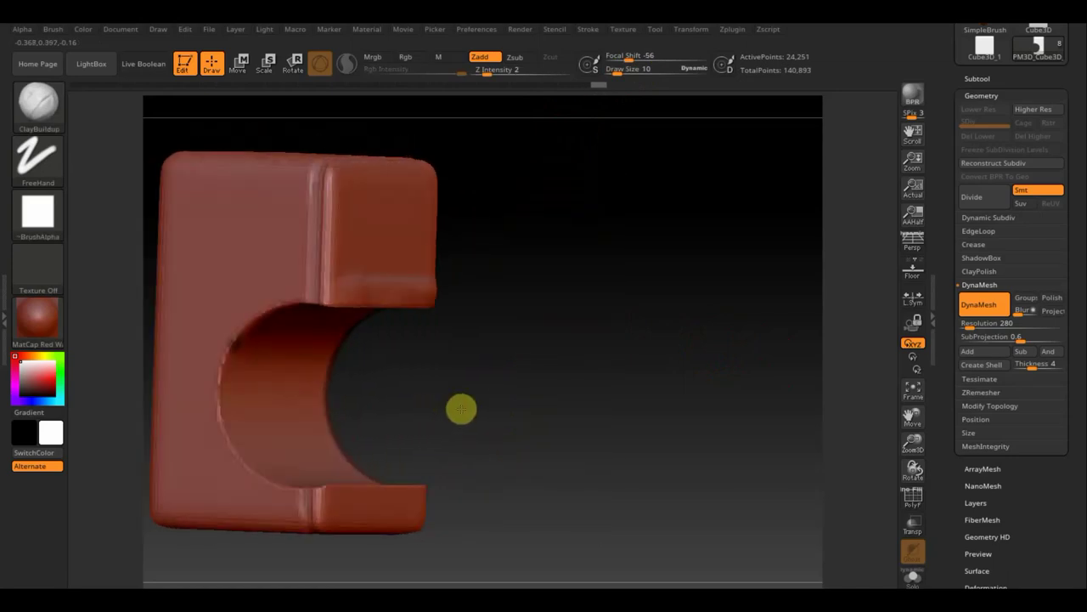
key(ctrl)
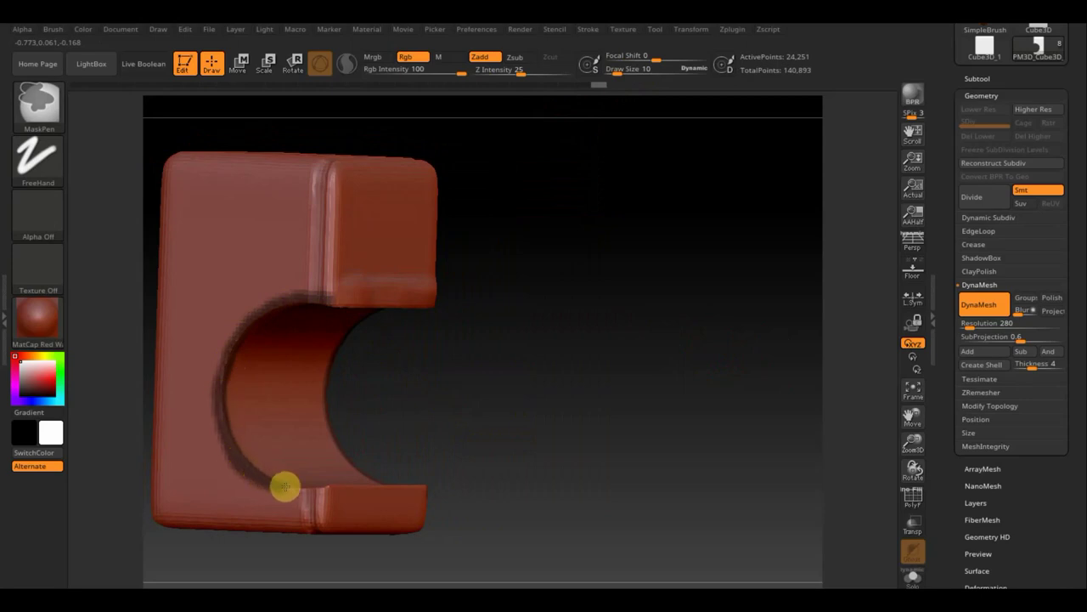
drag(459, 447, 538, 408)
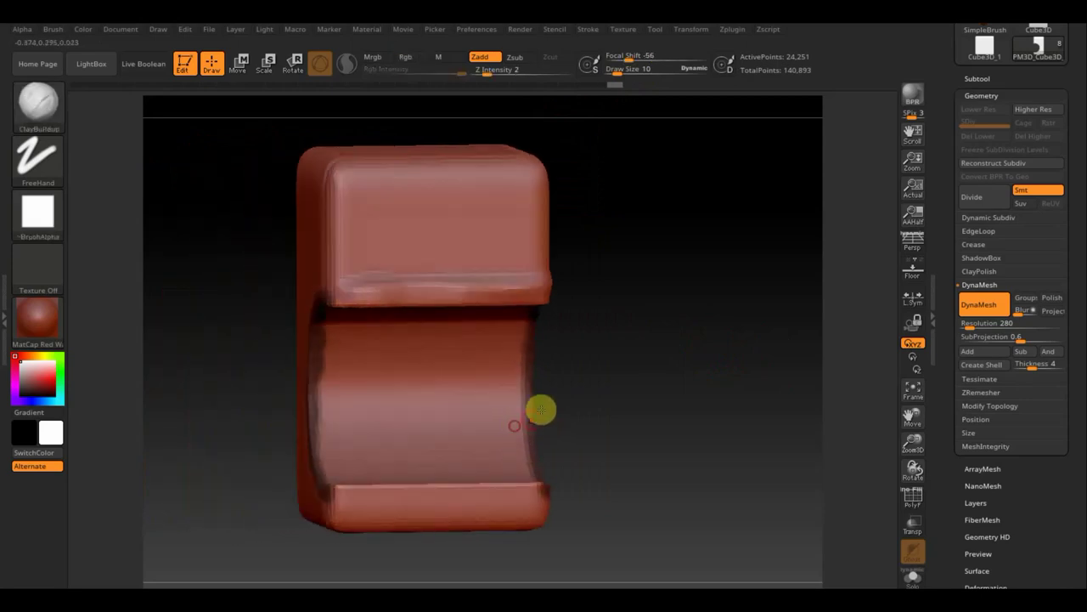
drag(638, 399, 617, 405)
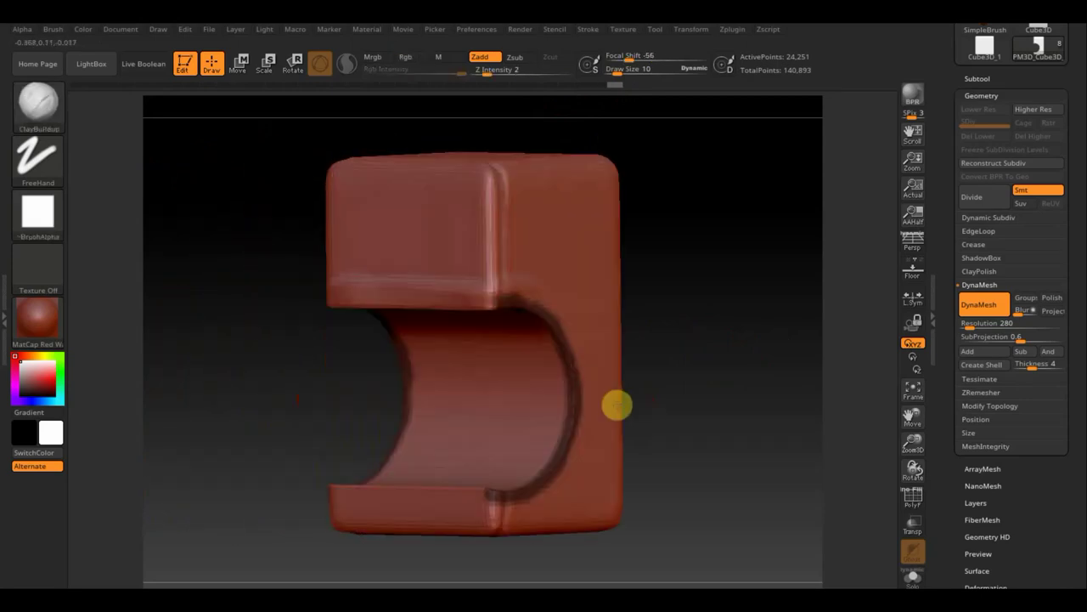
Turn to a straight side view and select the PM3D_Cube3D_1 subtool.
drag(688, 374, 727, 369)
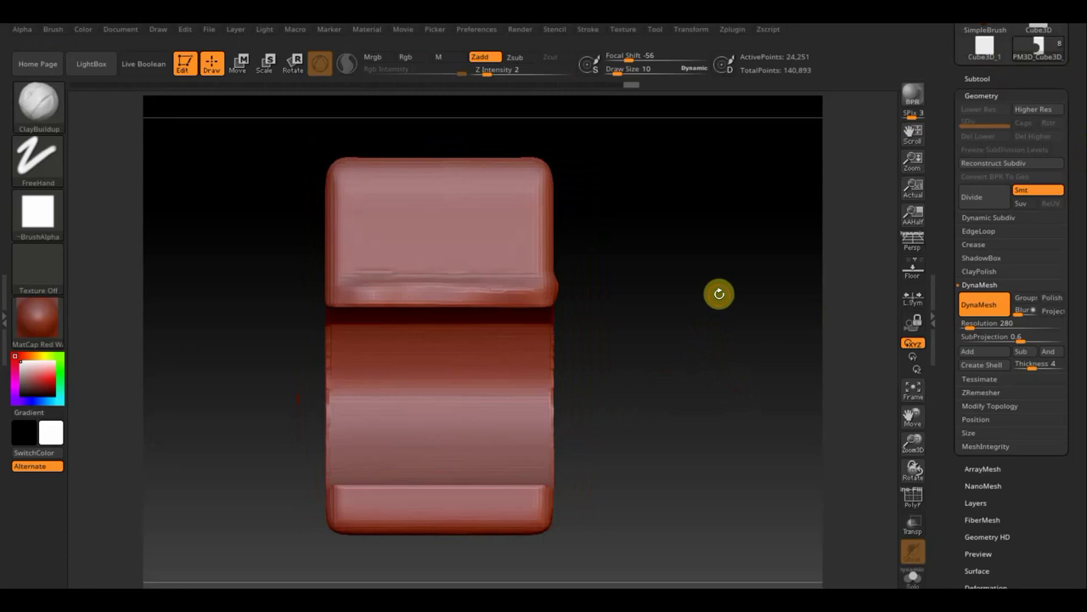
key(n)
click(533, 345)
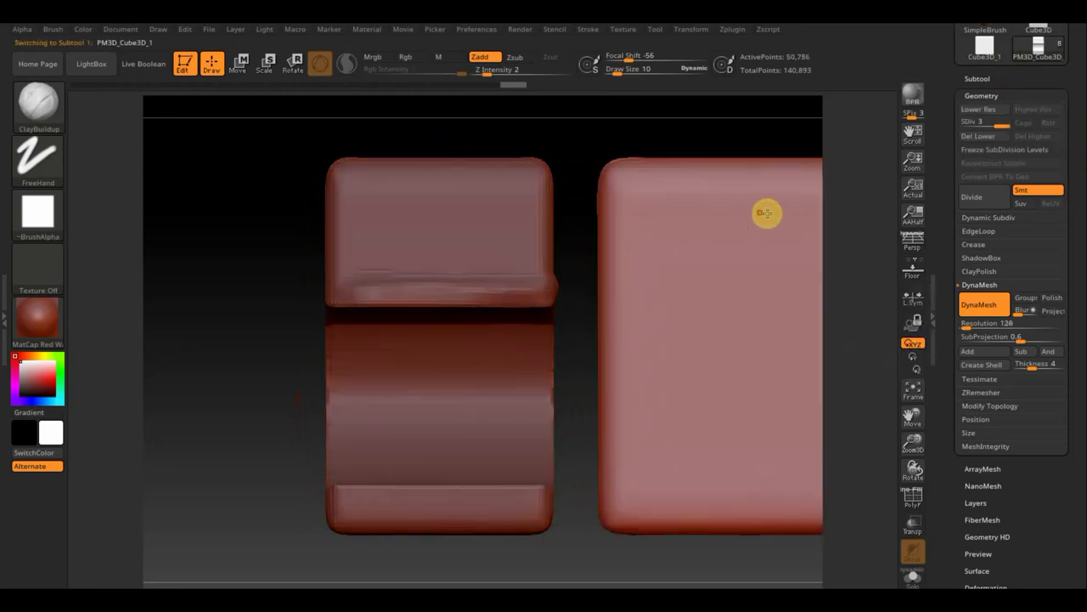
Duplicate PM3D_Cube3D_1 and move the copy to the bottom of the subtool list.
click(977, 79)
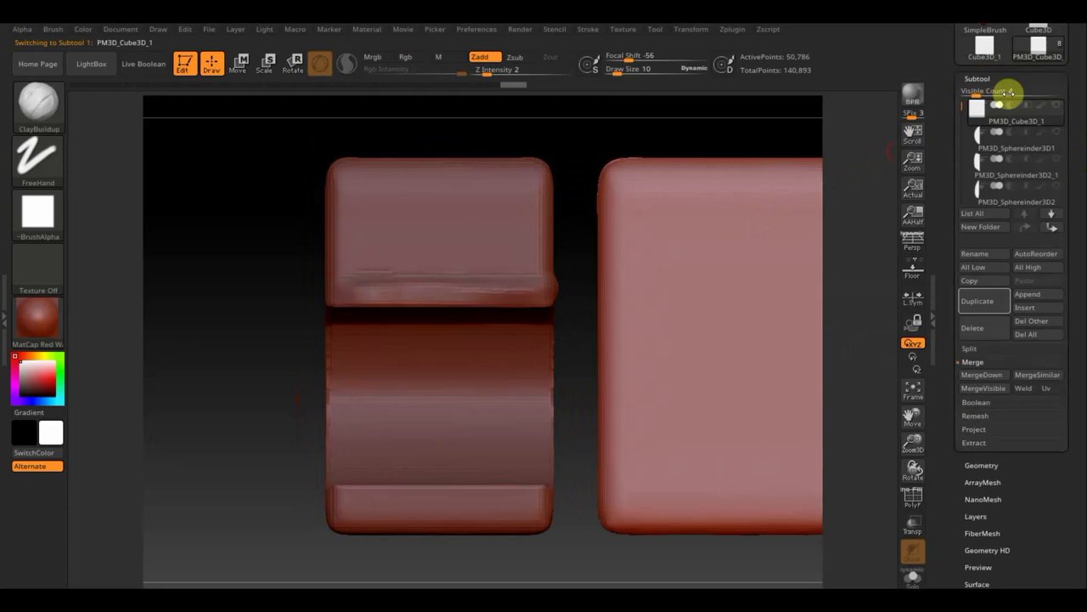
click(982, 302)
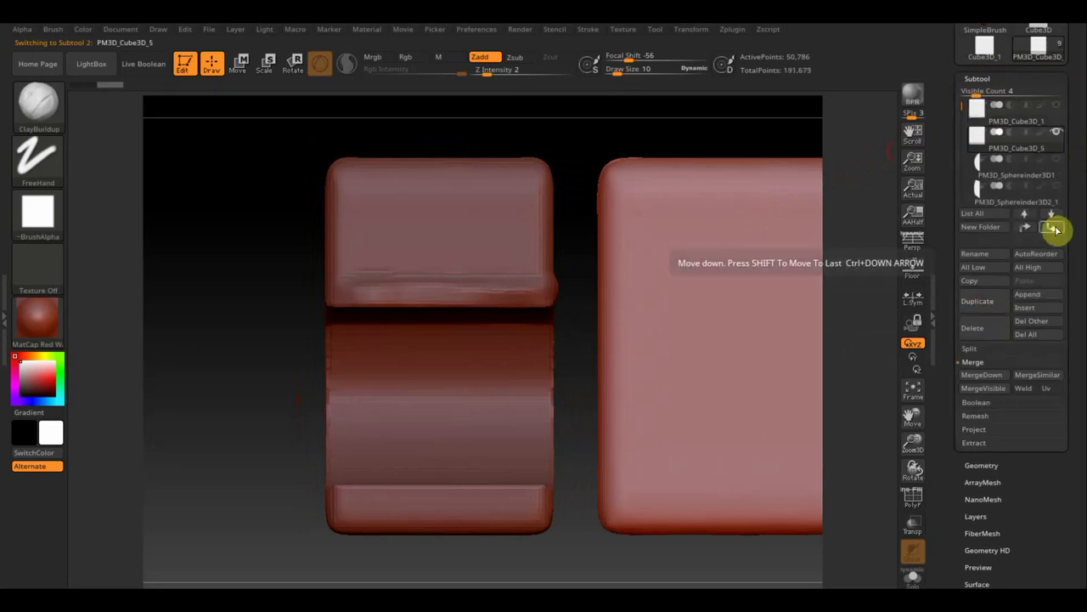
click(1054, 229)
click(1053, 229)
click(1053, 229)
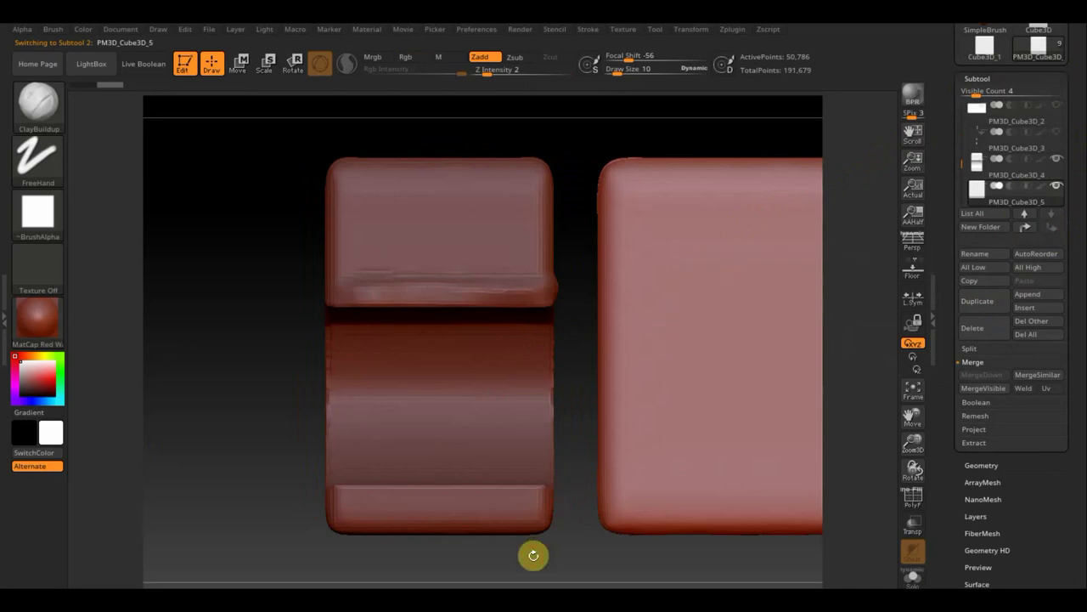
alt+drag(561, 548, 549, 464)
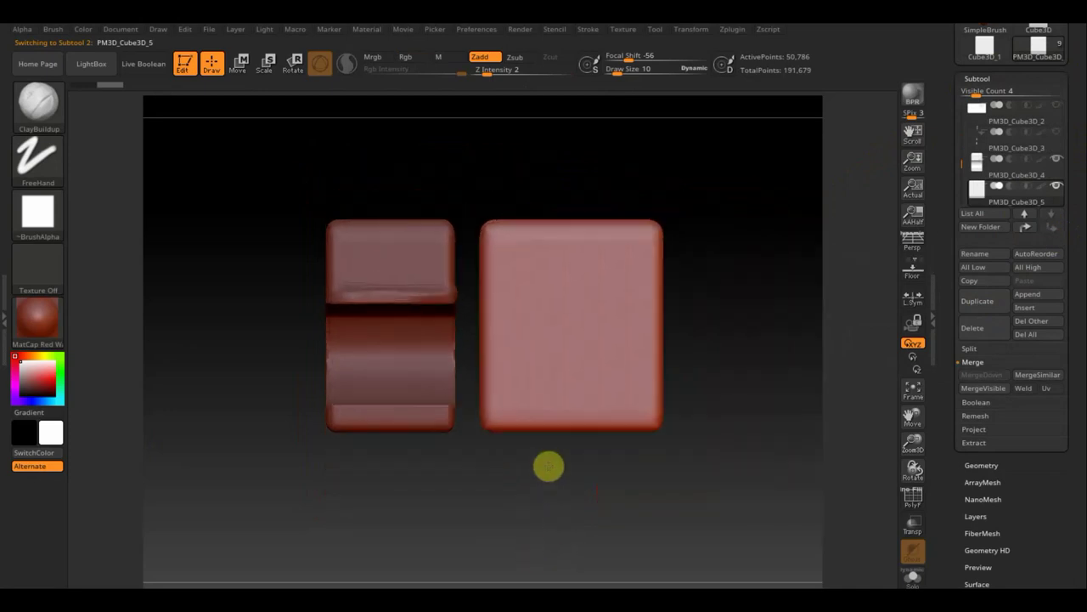
Scale the copy into a thin slab and position it against the console's recess.
click(240, 61)
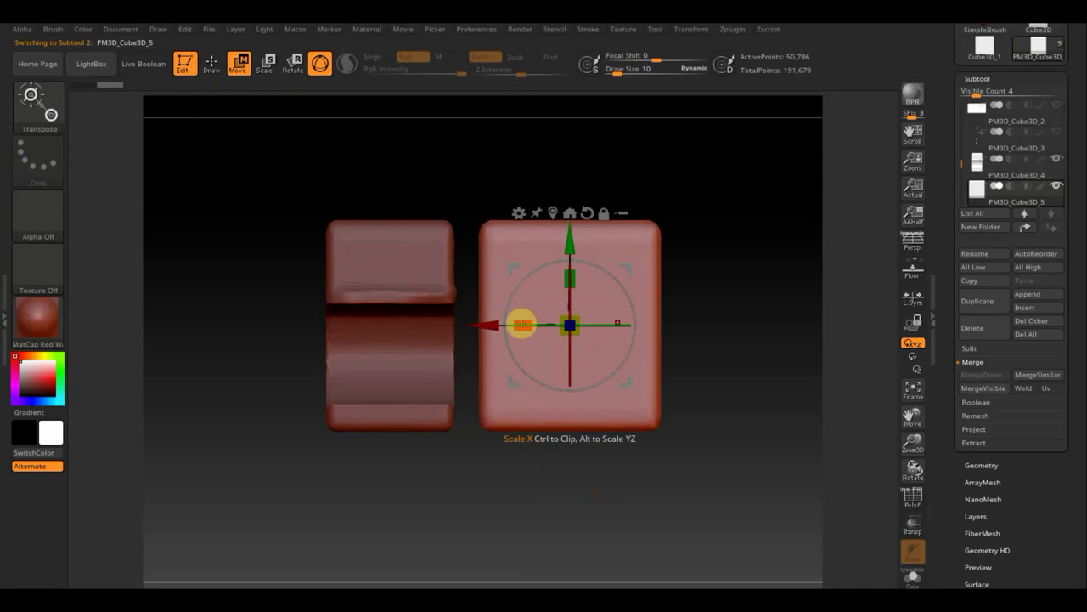
drag(522, 324, 620, 319)
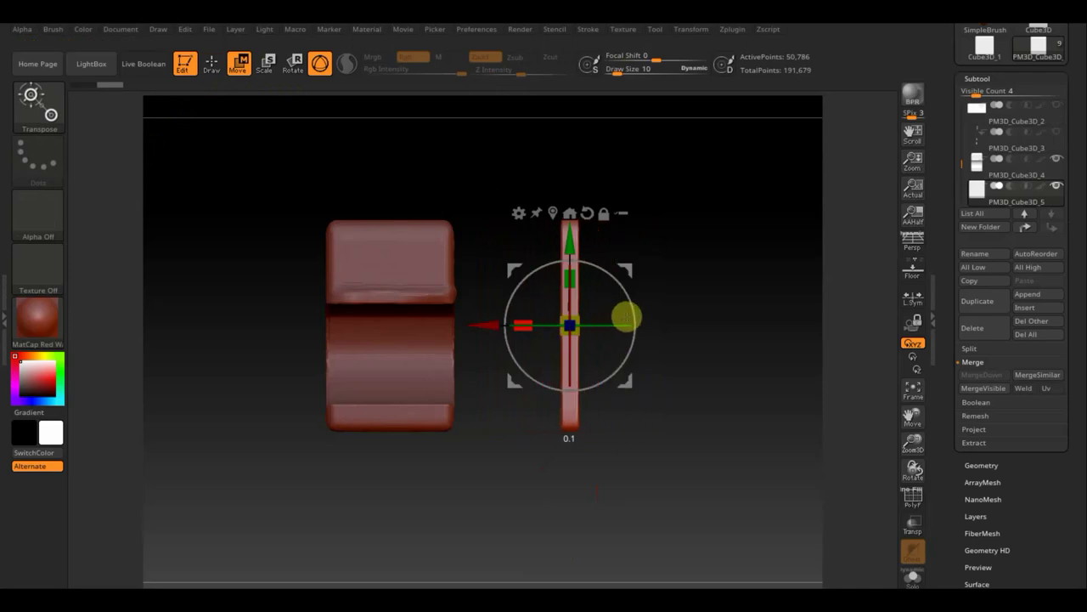
drag(521, 324, 546, 325)
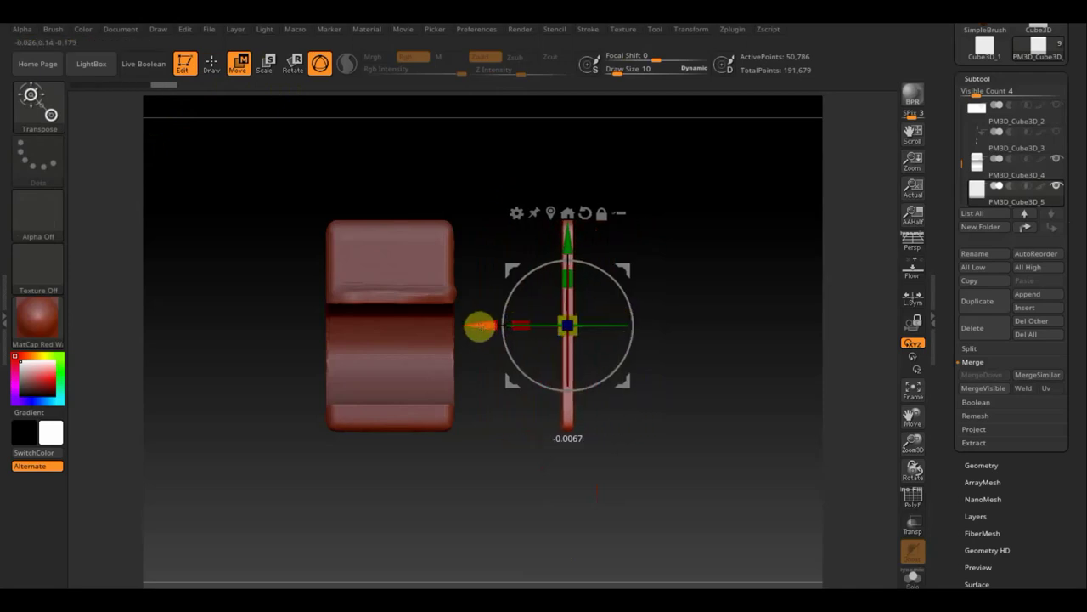
drag(553, 326, 248, 327)
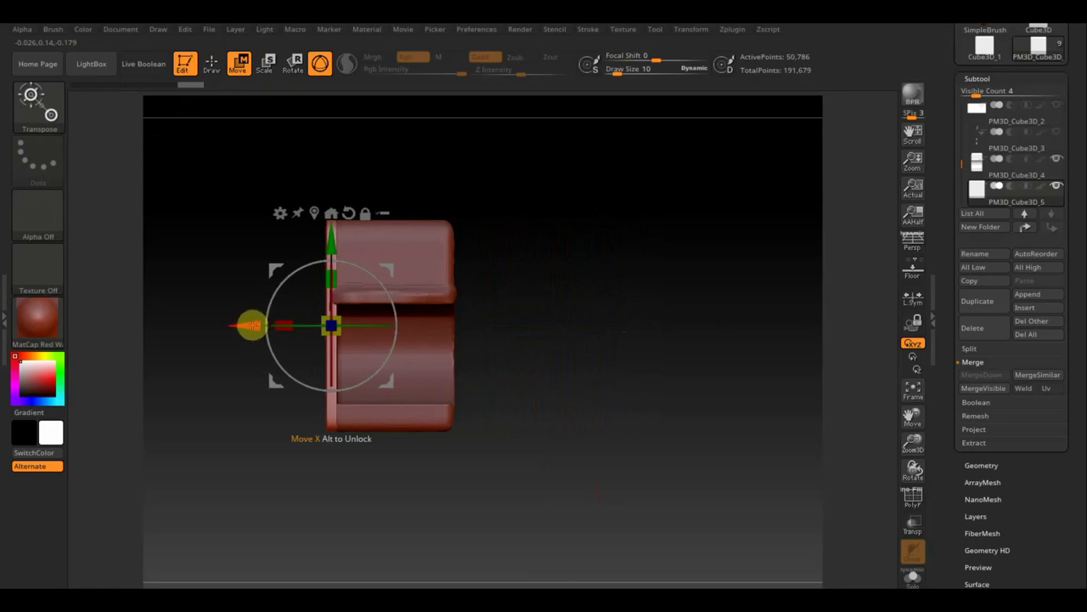
drag(527, 329, 592, 336)
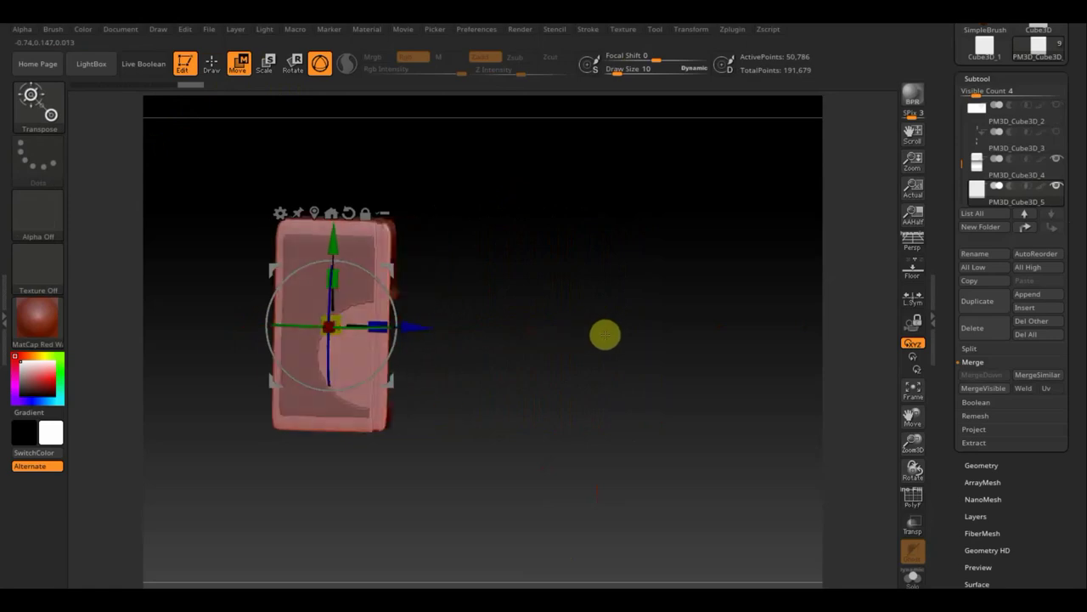
drag(387, 325, 354, 323)
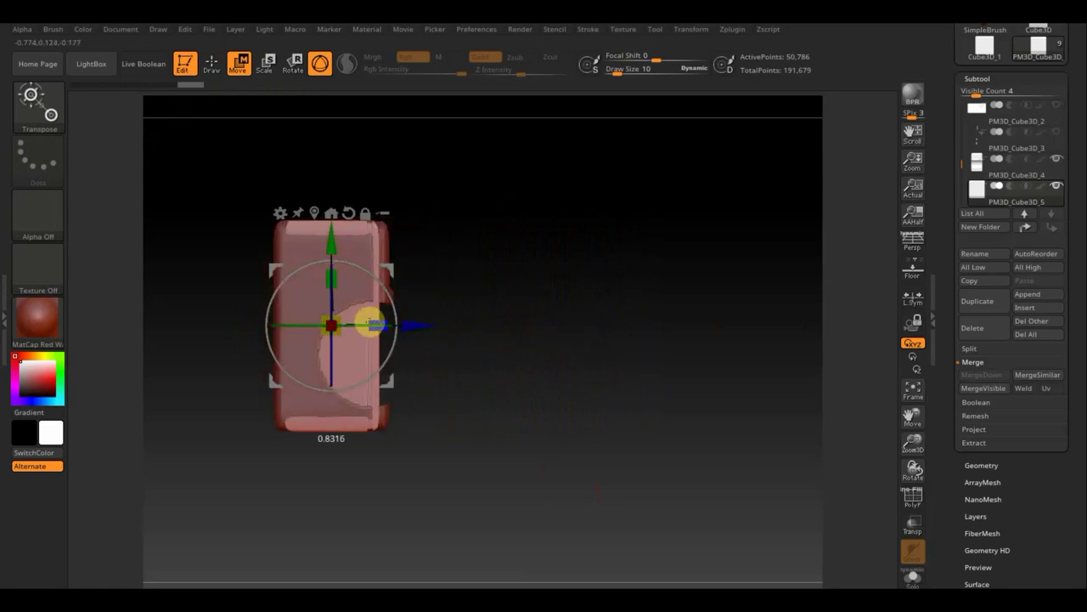
mouse_move(485, 315)
mouse_down()
mouse_move(437, 321)
mouse_move(575, 319)
mouse_up()
drag(332, 278, 331, 289)
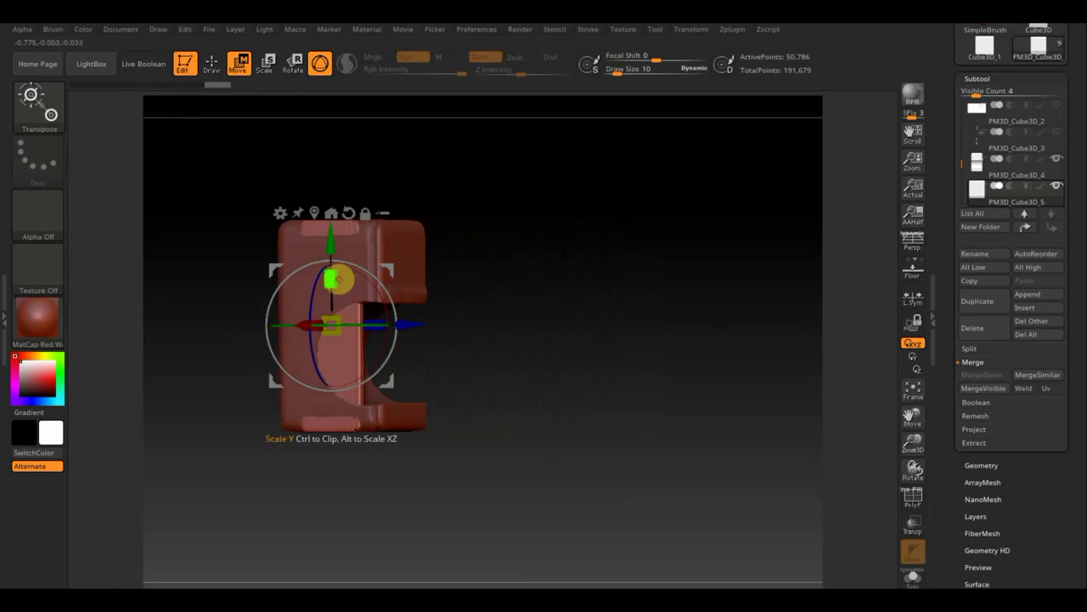
shift+drag(464, 265, 536, 303)
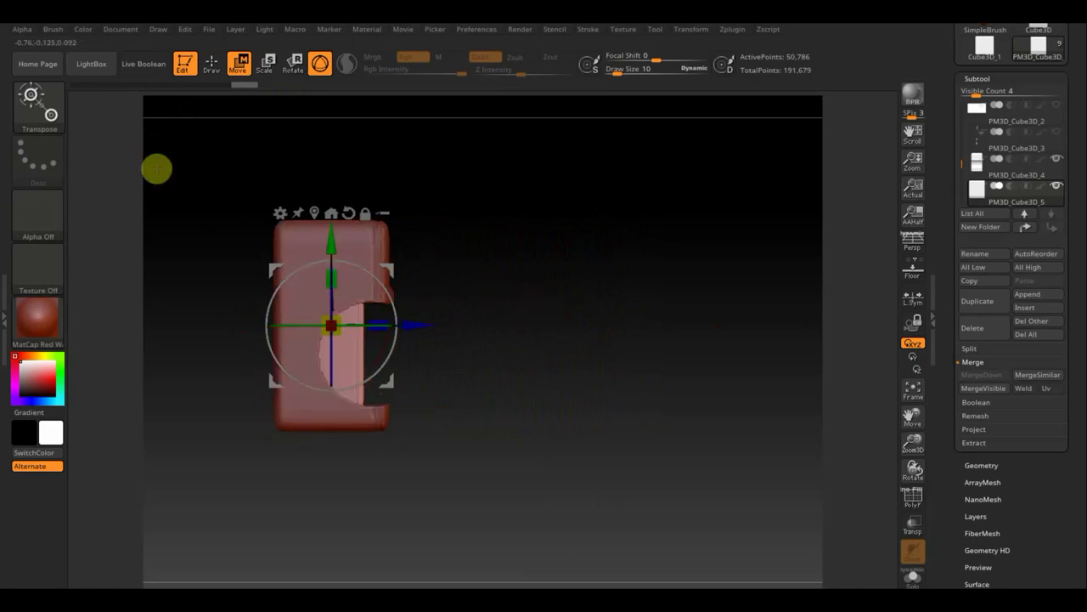
click(213, 67)
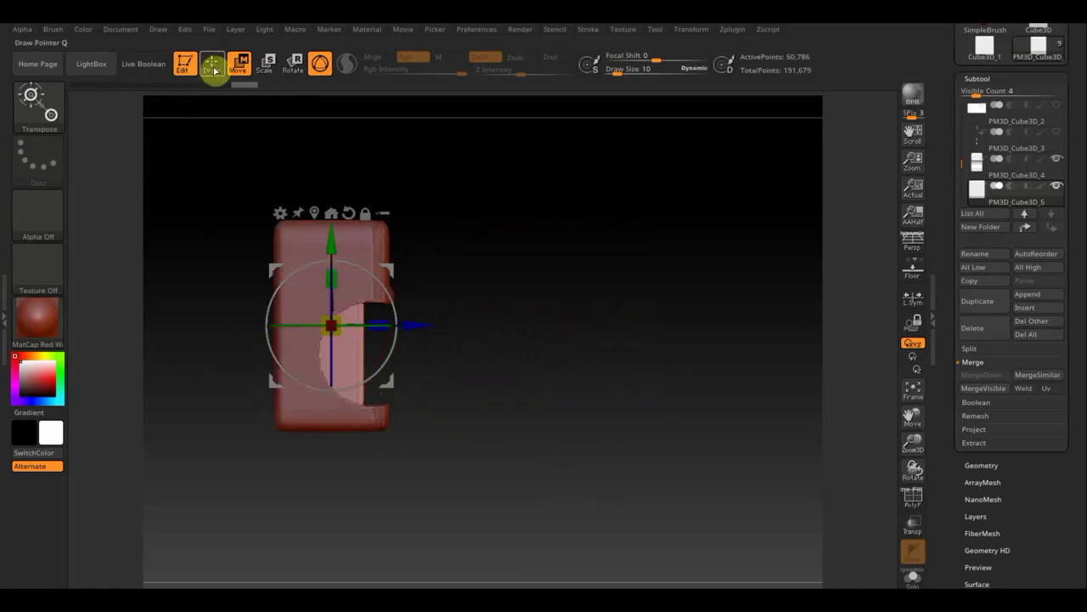
With Move Topologic at size 124, reshape the slab's inner curve in the recess.
click(36, 102)
click(590, 309)
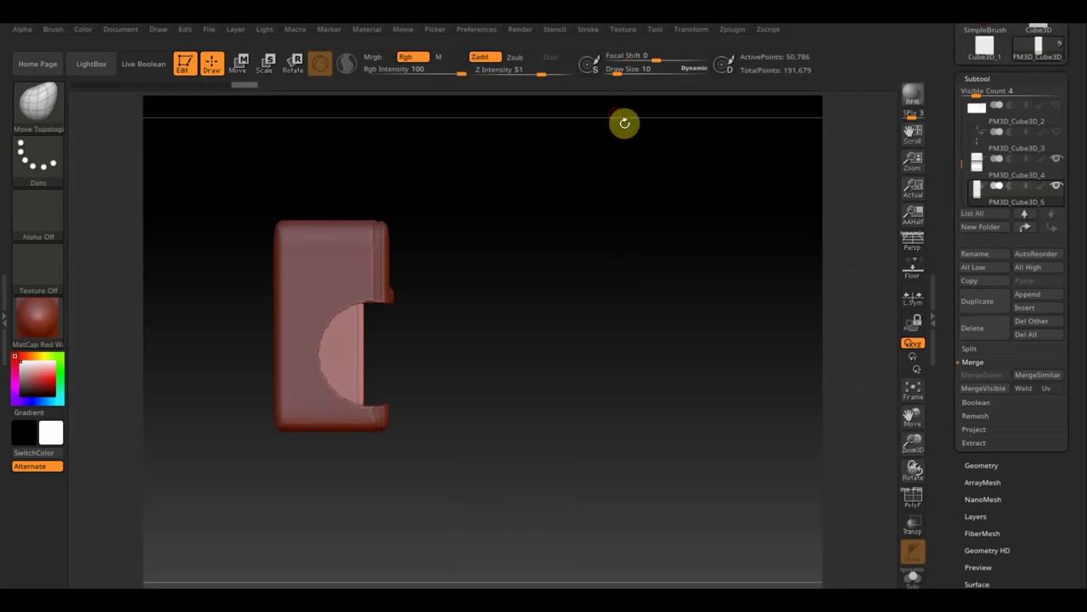
drag(631, 76, 643, 76)
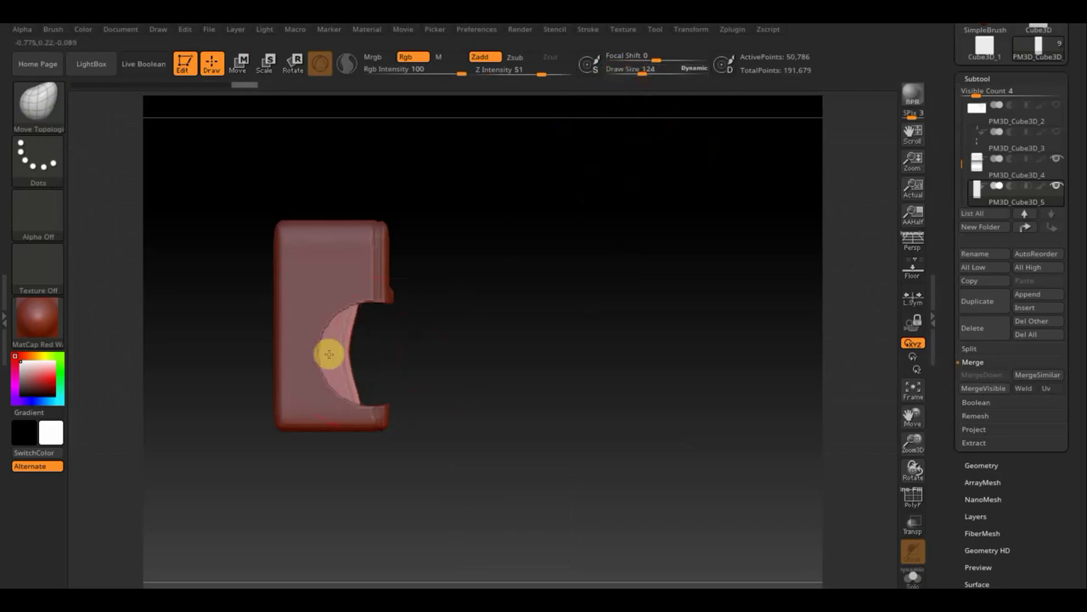
drag(329, 353, 351, 373)
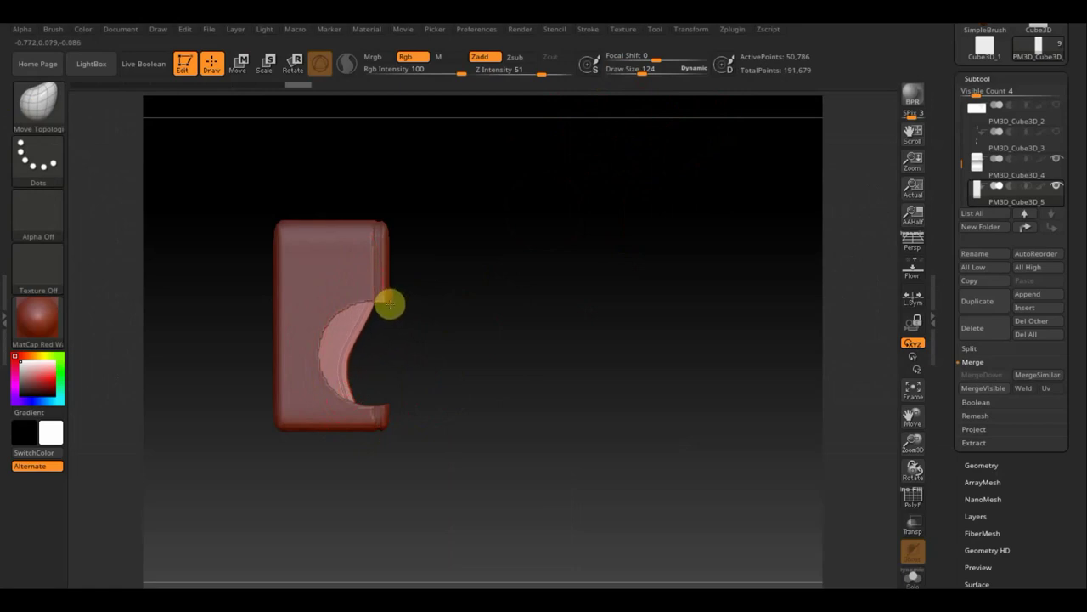
drag(444, 347, 342, 352)
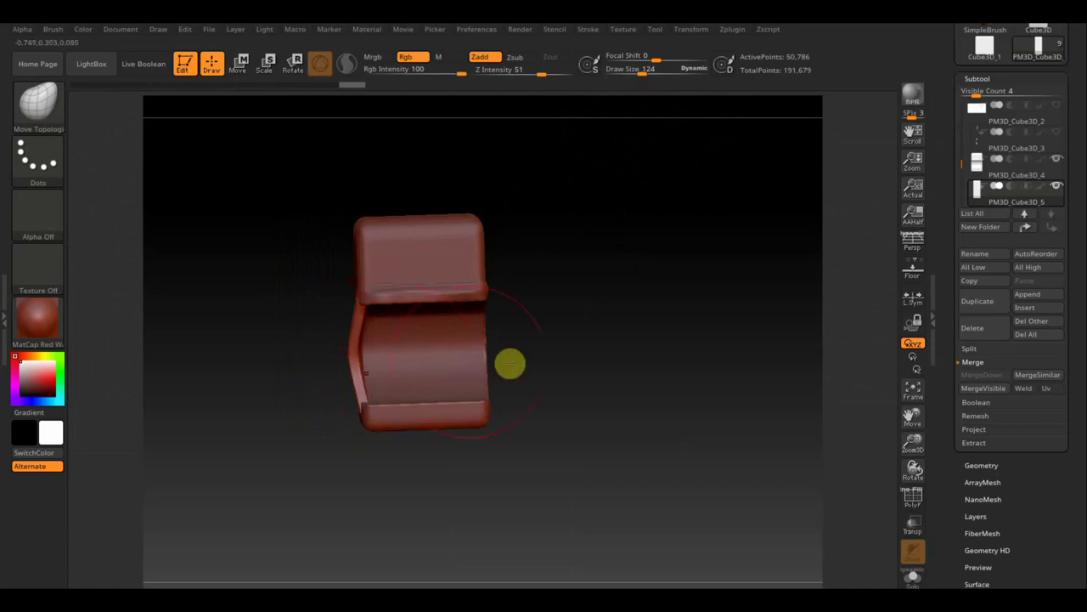
drag(510, 364, 592, 359)
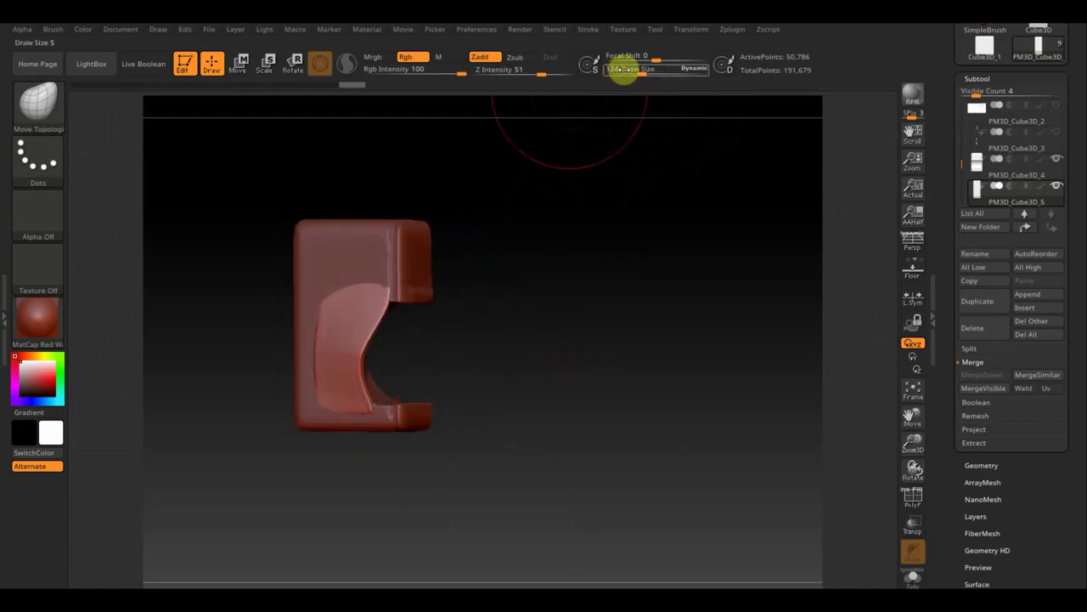
Lower Draw Size to 58, refine the cutout's inner edge, and zoom out.
drag(624, 66, 631, 75)
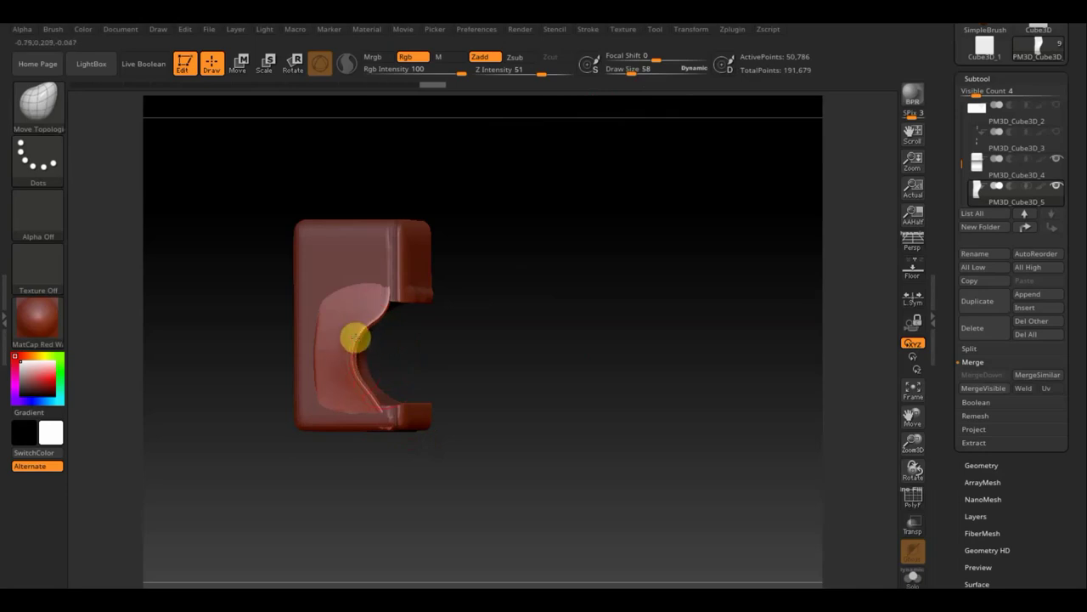
drag(355, 338, 382, 312)
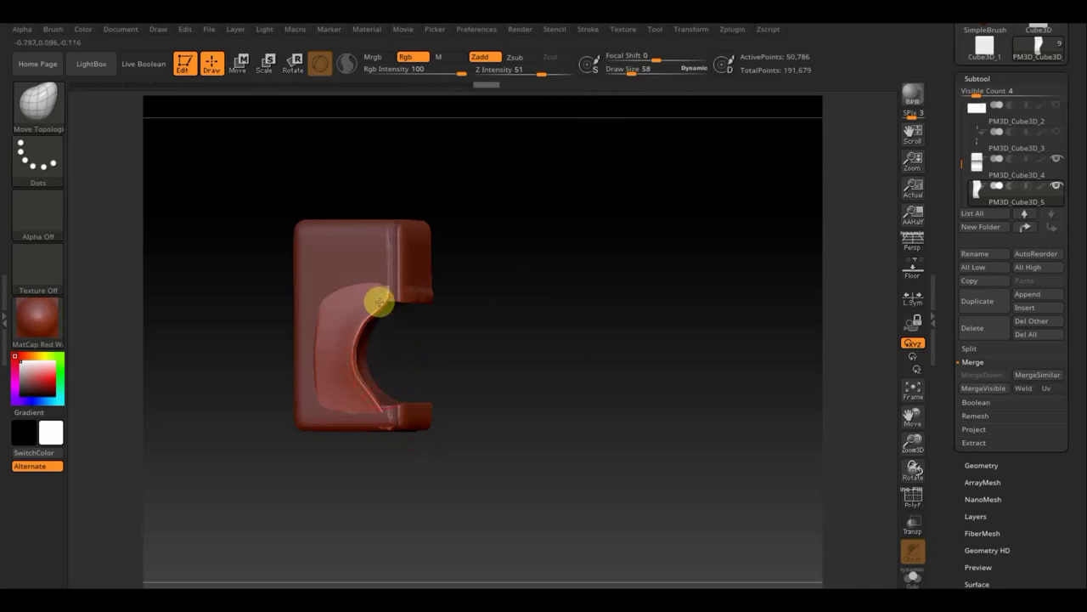
drag(447, 311, 400, 315)
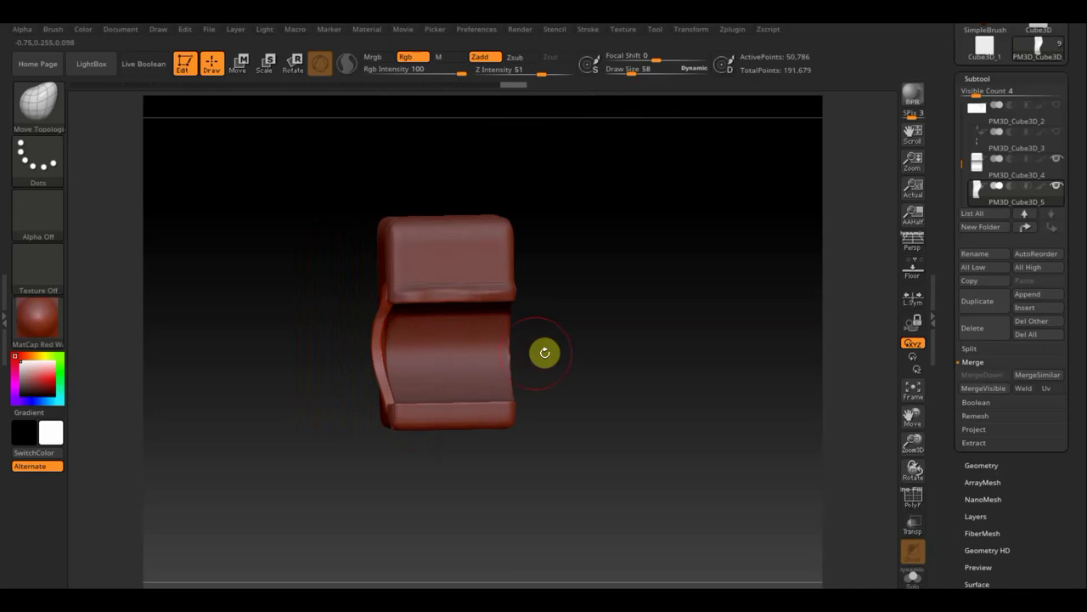
drag(545, 351, 545, 357)
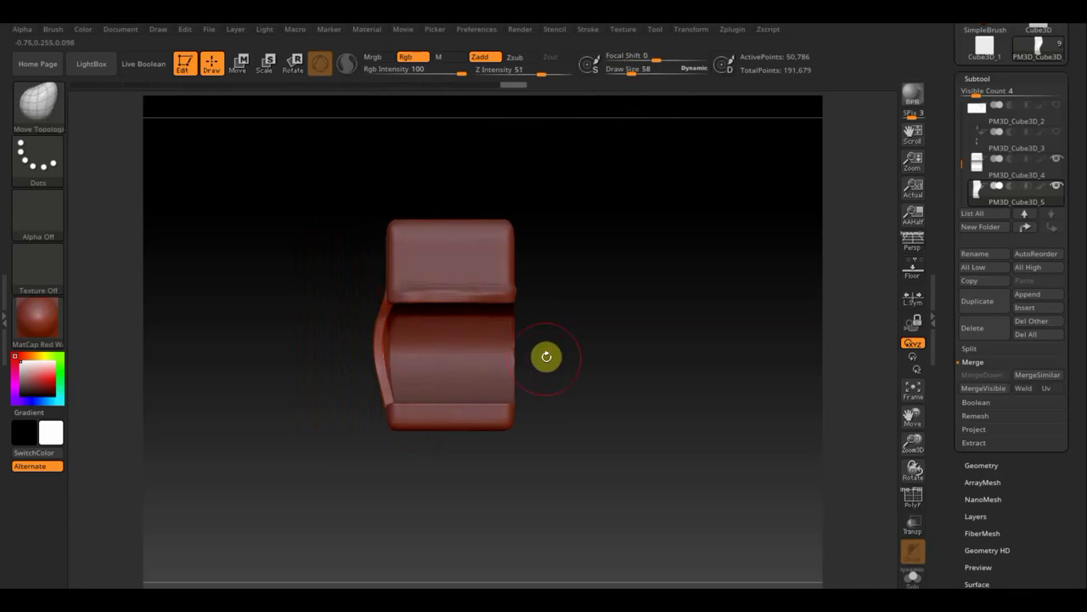
mouse_move(641, 396)
mouse_down()
mouse_move(604, 243)
mouse_move(558, 354)
mouse_up()
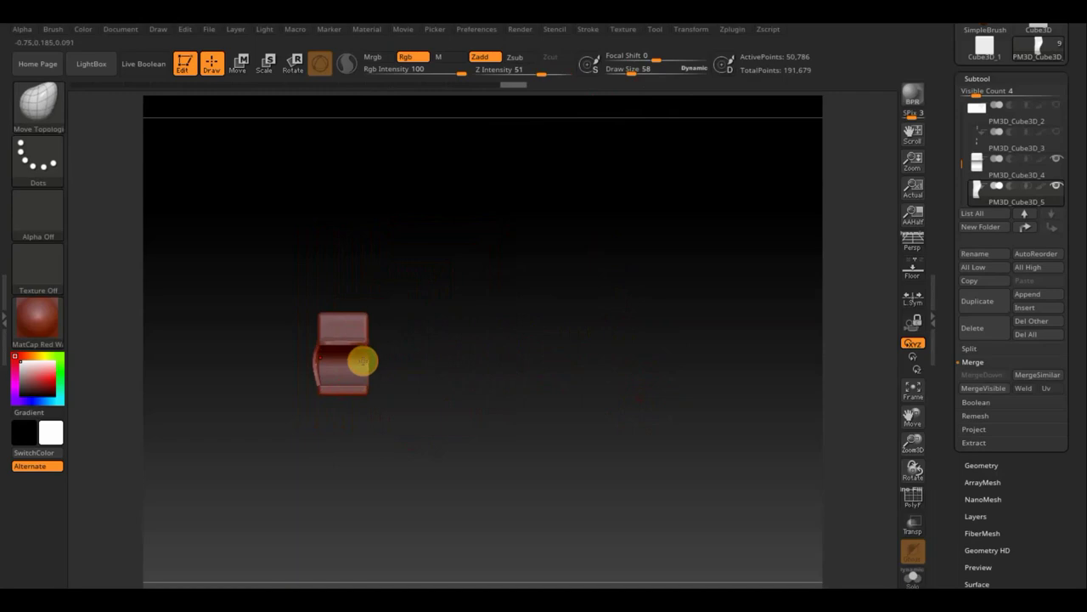
Show the floor grid, run Del Lower, and Mirror And Weld the curved side piece.
click(919, 280)
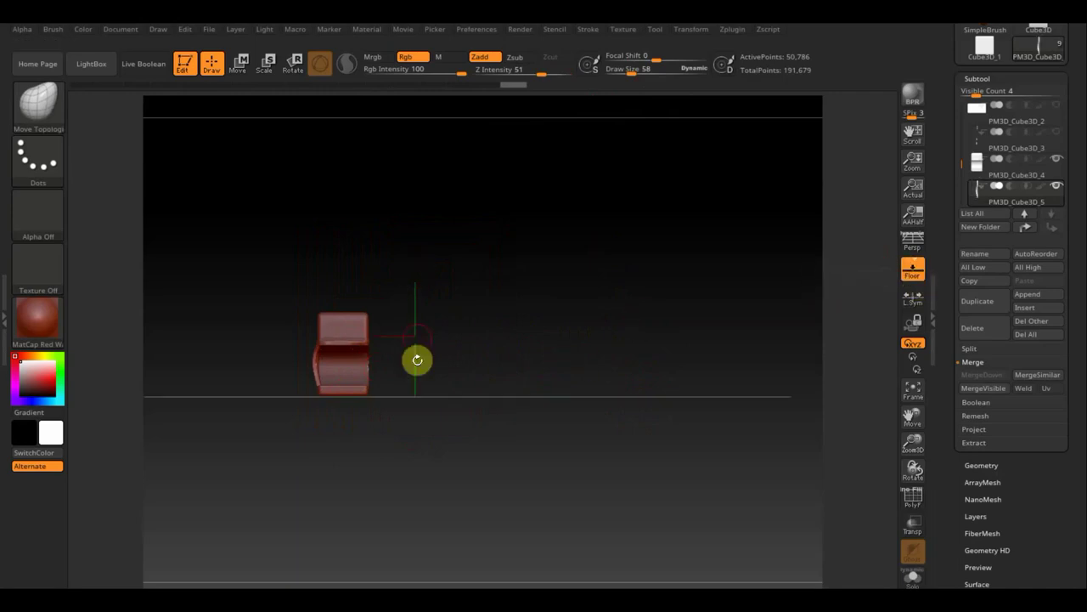
click(995, 466)
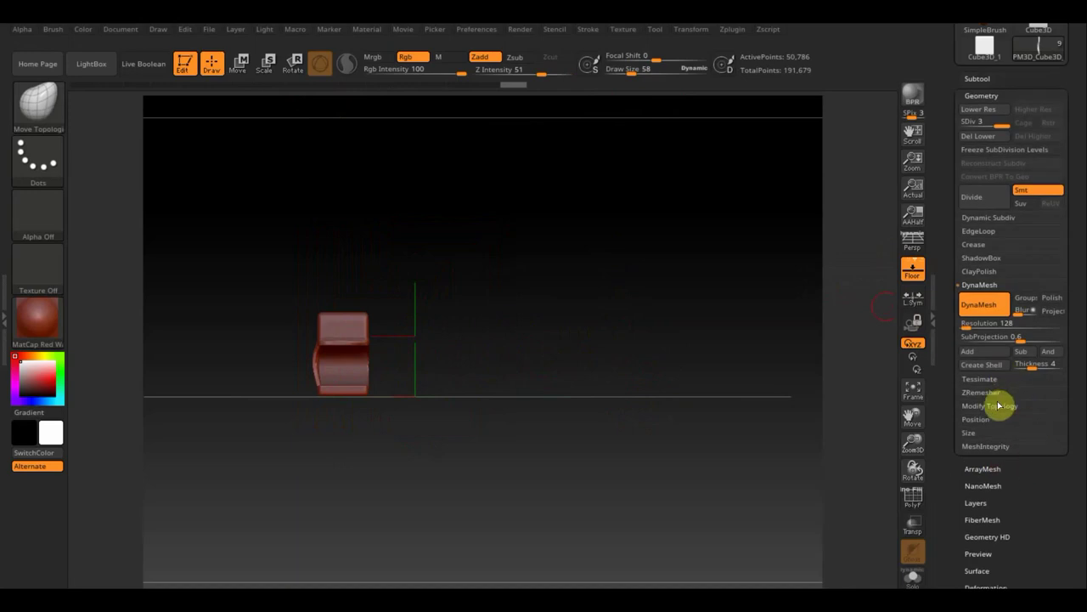
click(999, 406)
click(1003, 365)
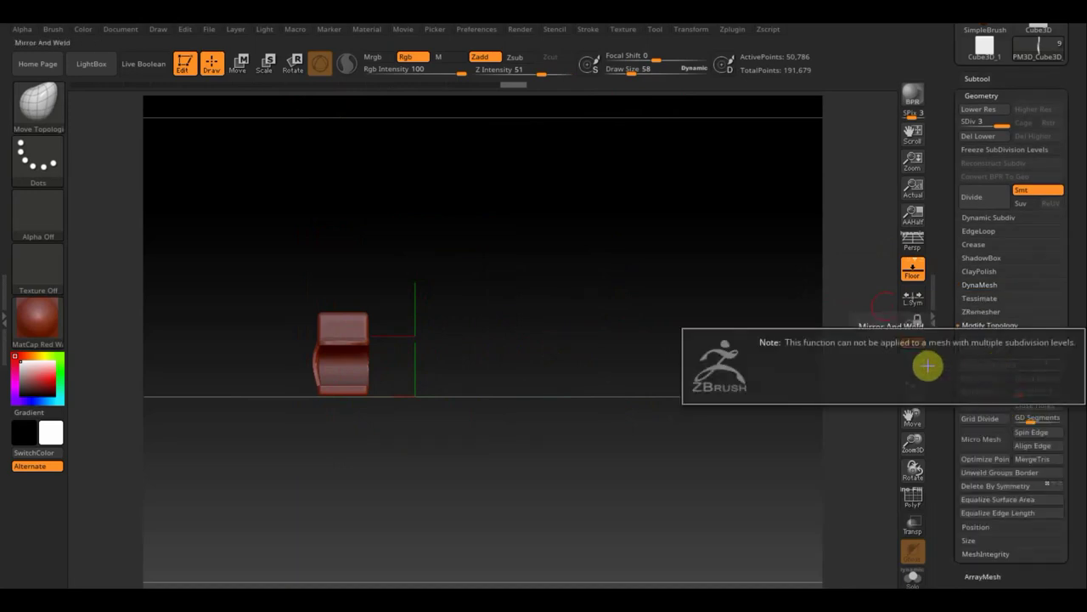
click(985, 136)
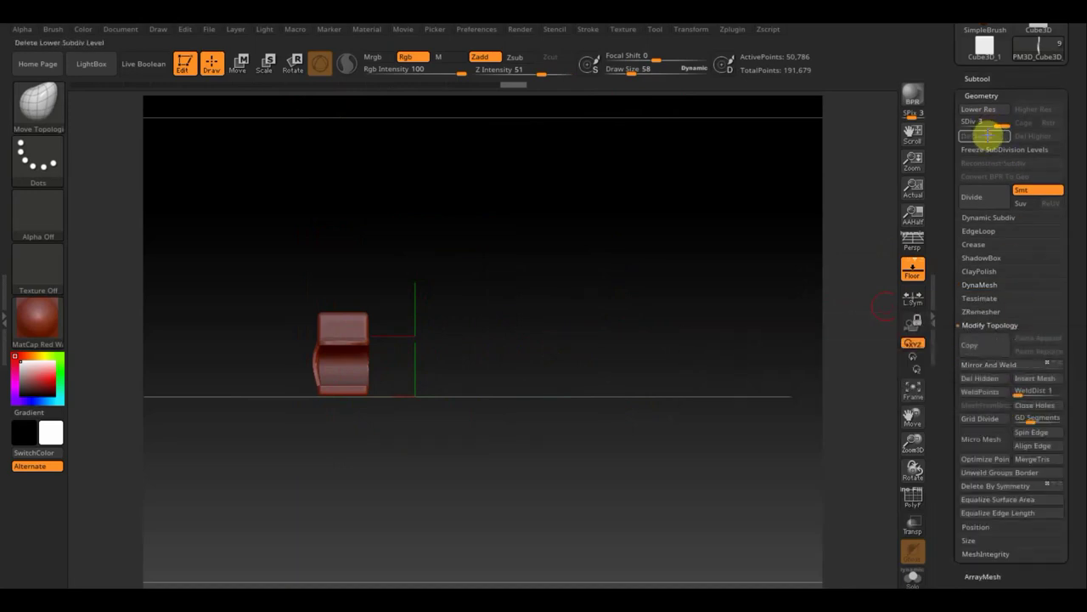
click(990, 364)
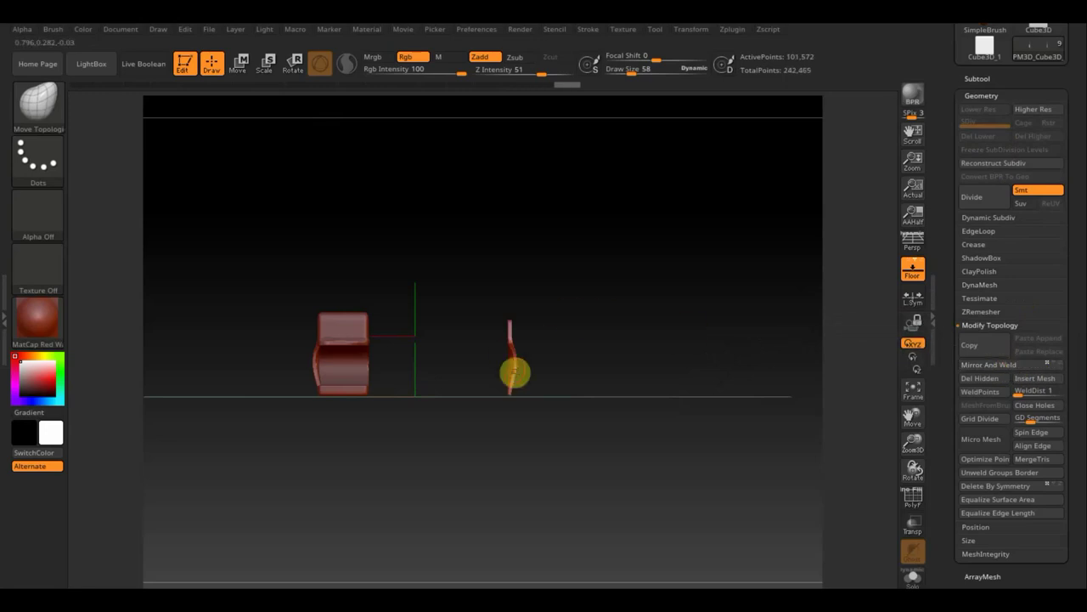
Slide the mirrored piece along X onto the block with the move gizmo.
click(242, 64)
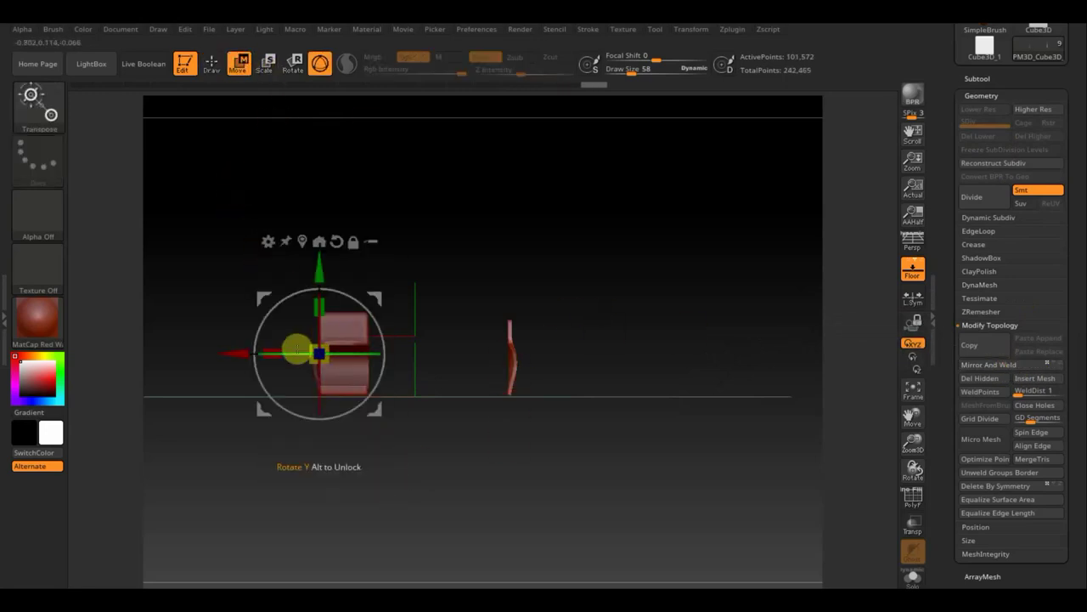
drag(242, 353, 95, 362)
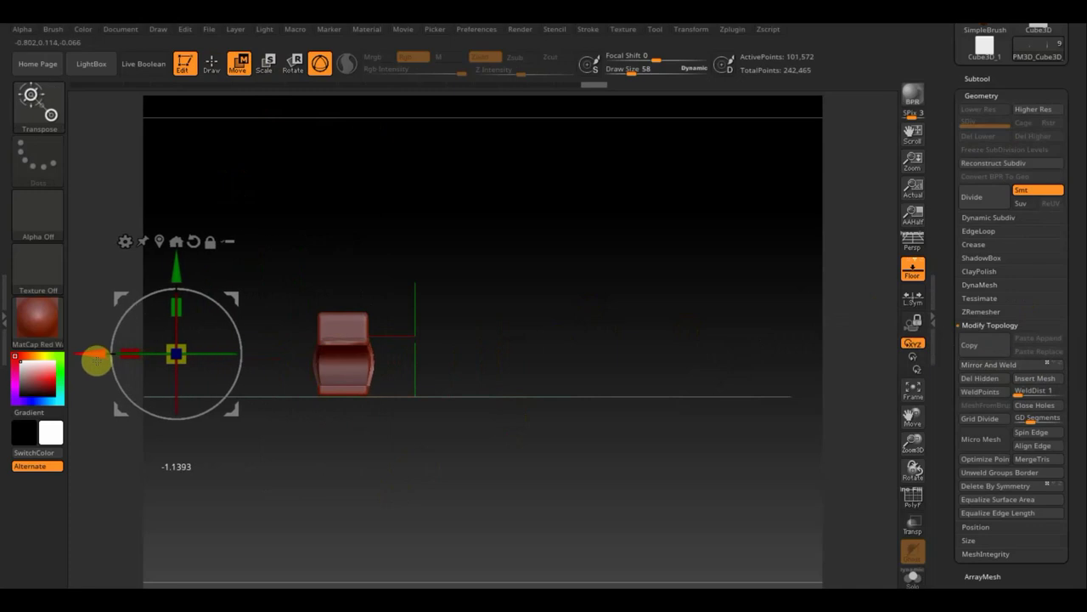
drag(95, 361, 93, 360)
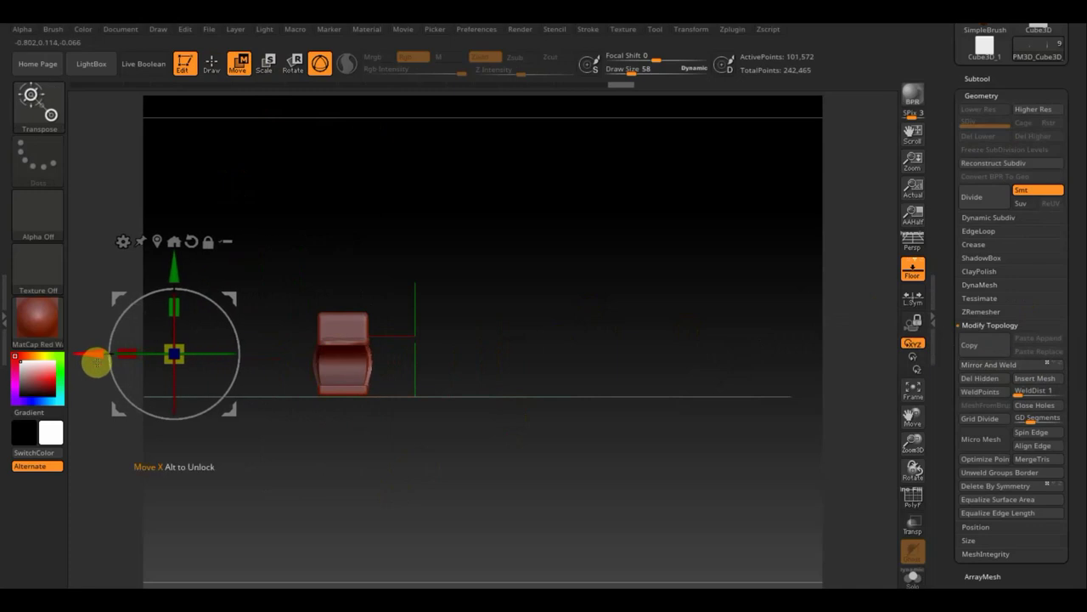
mouse_move(498, 382)
mouse_down()
mouse_move(609, 459)
mouse_move(651, 448)
mouse_up()
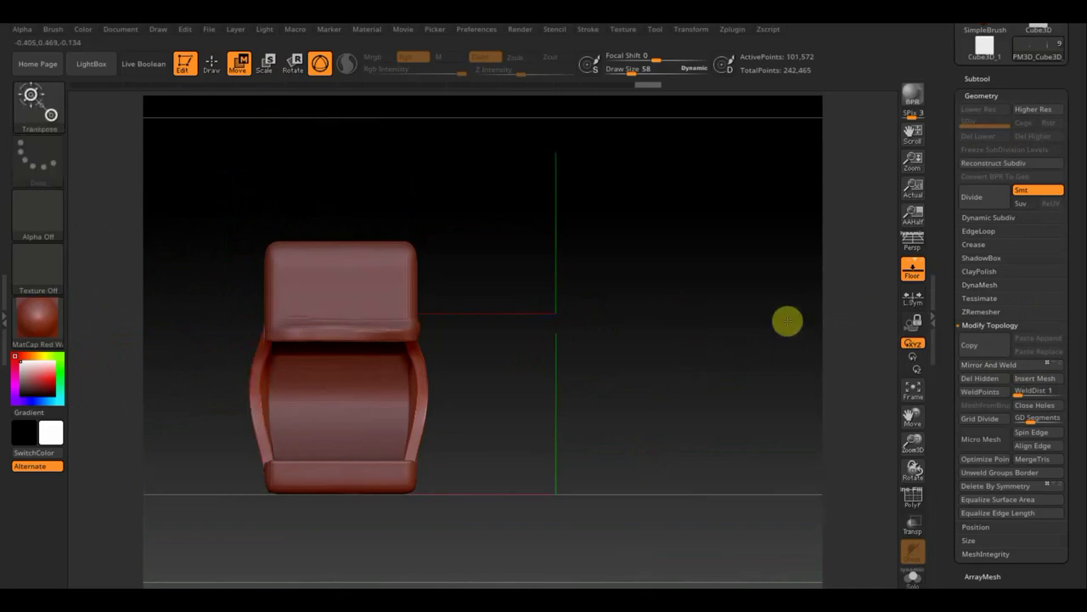
Undo the coarse first DynaMesh of the mirrored piece and redo it at resolution 560.
click(990, 288)
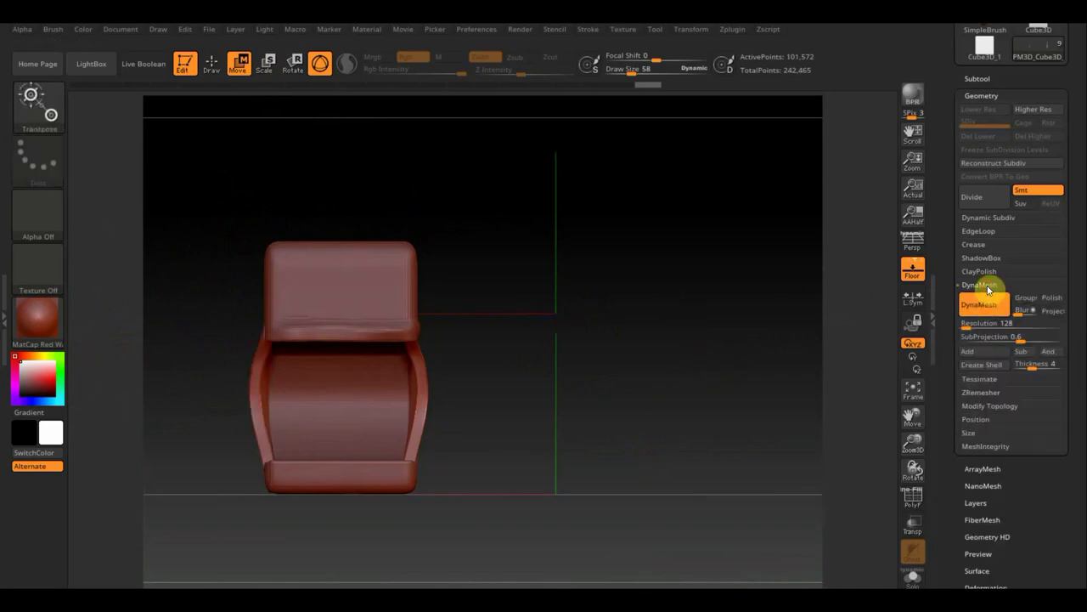
click(986, 312)
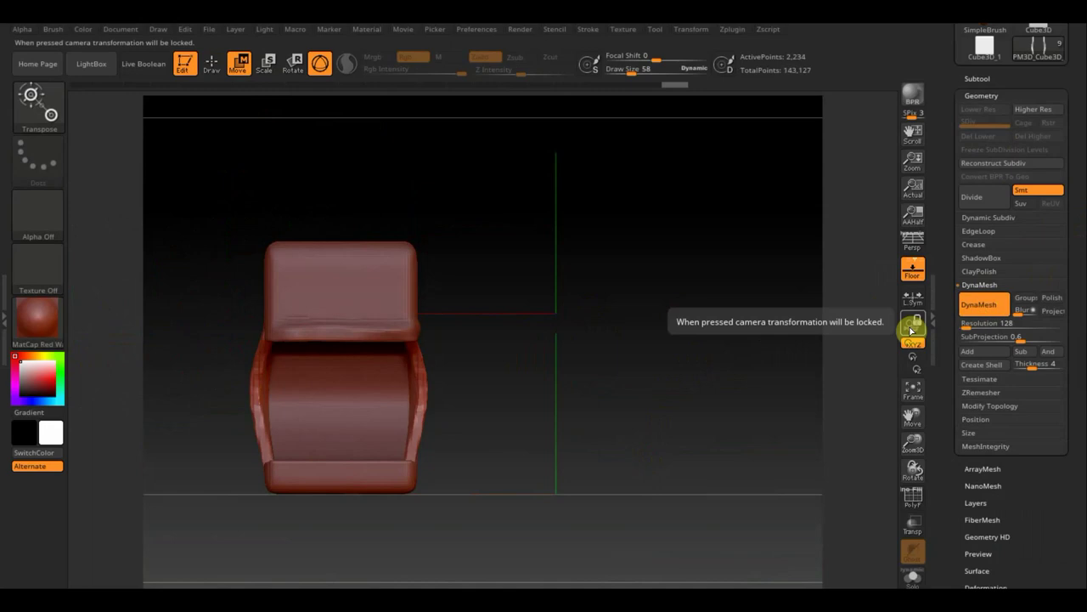
drag(682, 359, 677, 353)
key(ctrl)
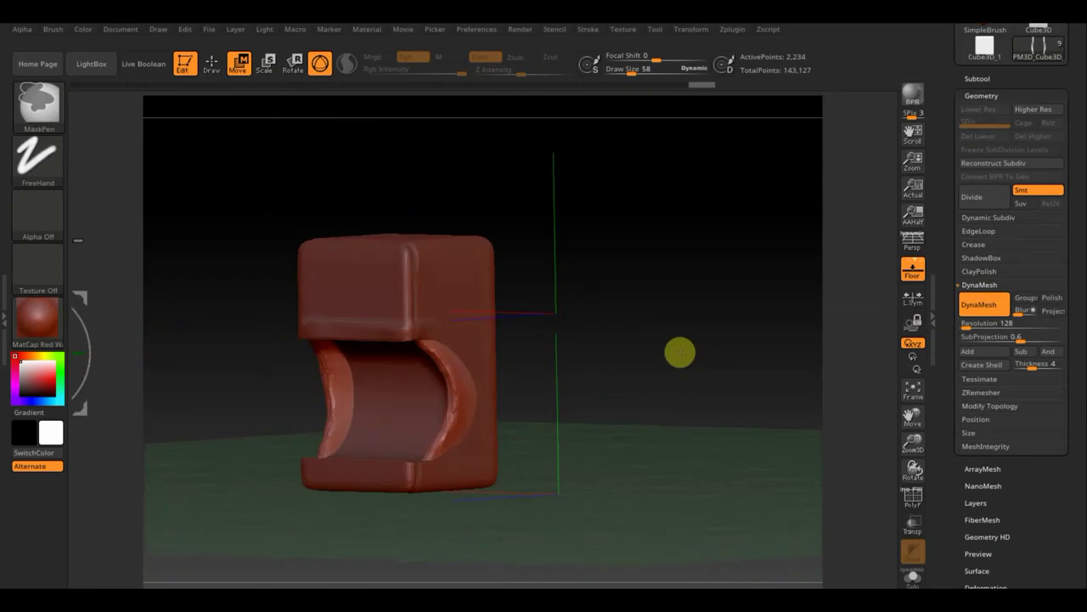
ctrl+click(679, 352)
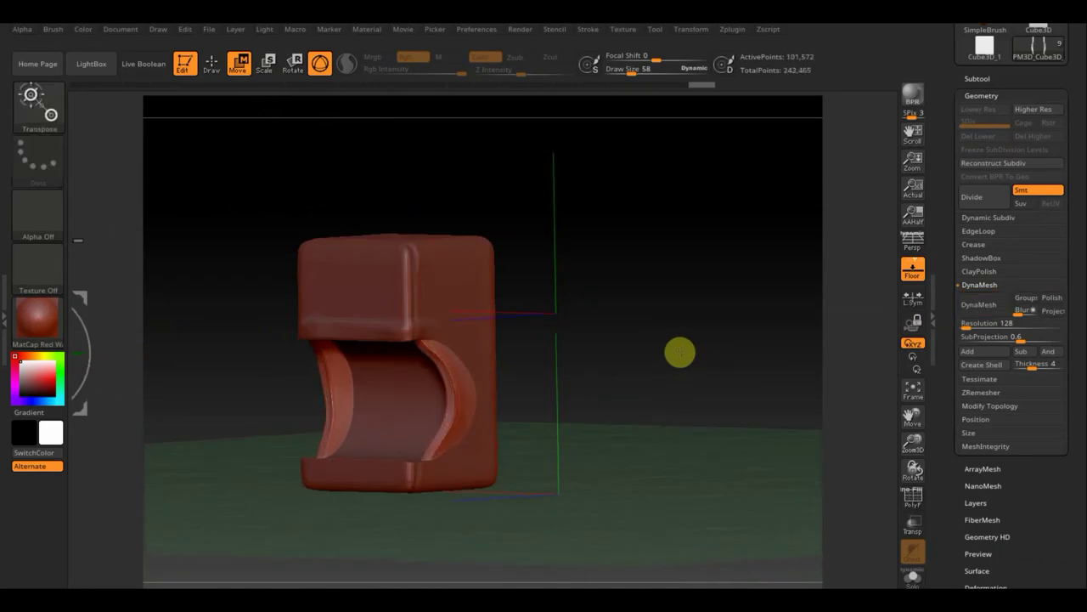
click(979, 304)
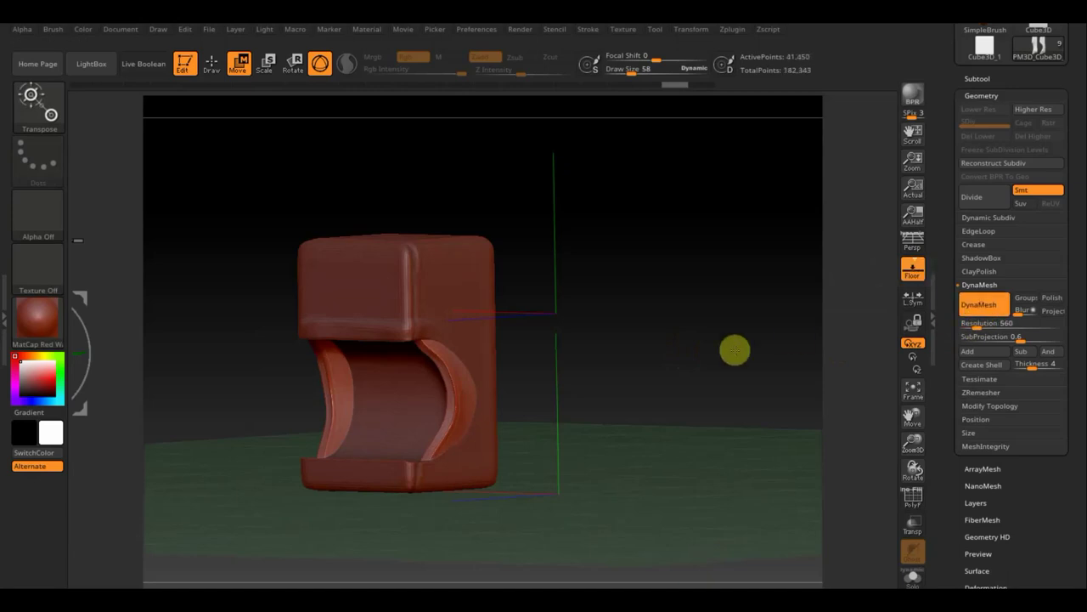
mouse_move(752, 361)
mouse_down()
mouse_move(730, 384)
mouse_move(687, 357)
mouse_move(696, 371)
mouse_up()
click(977, 79)
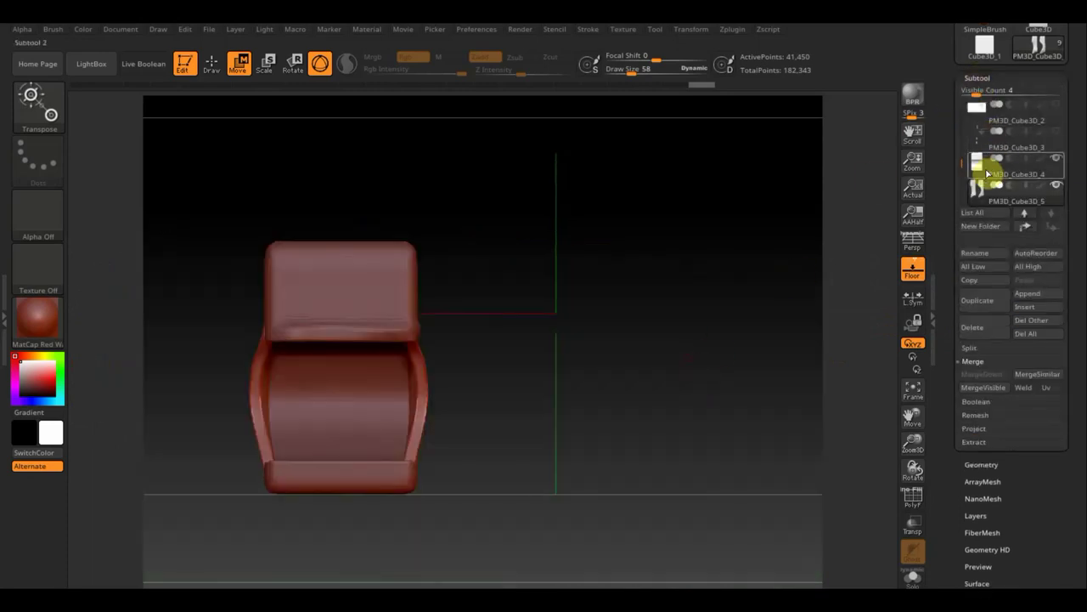
Select PM3D_Cube3D_4 and MergeDown the side piece into it, confirming with OK.
click(984, 182)
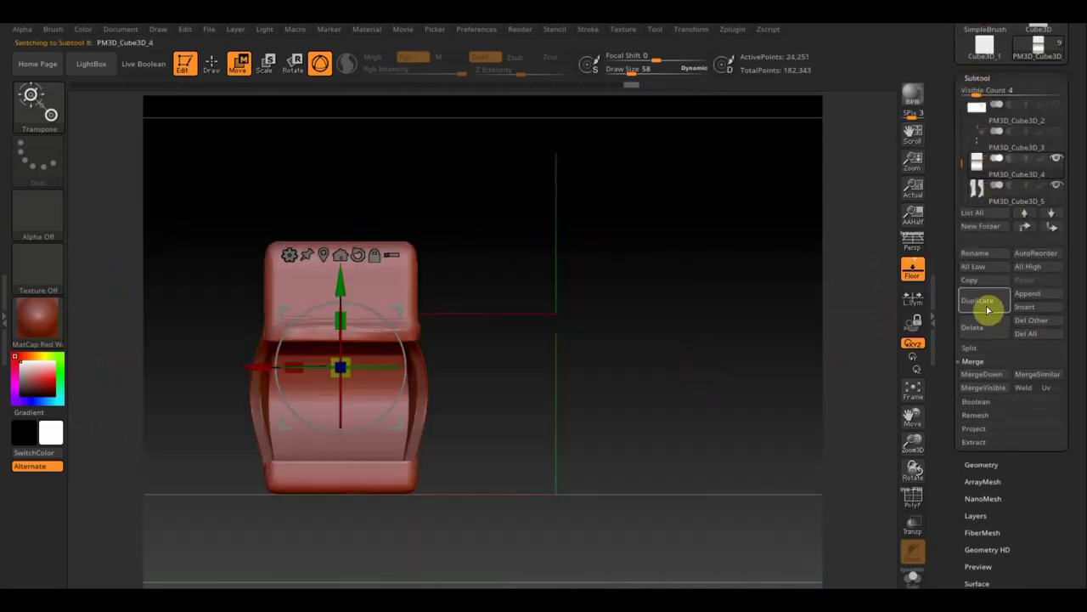
click(982, 375)
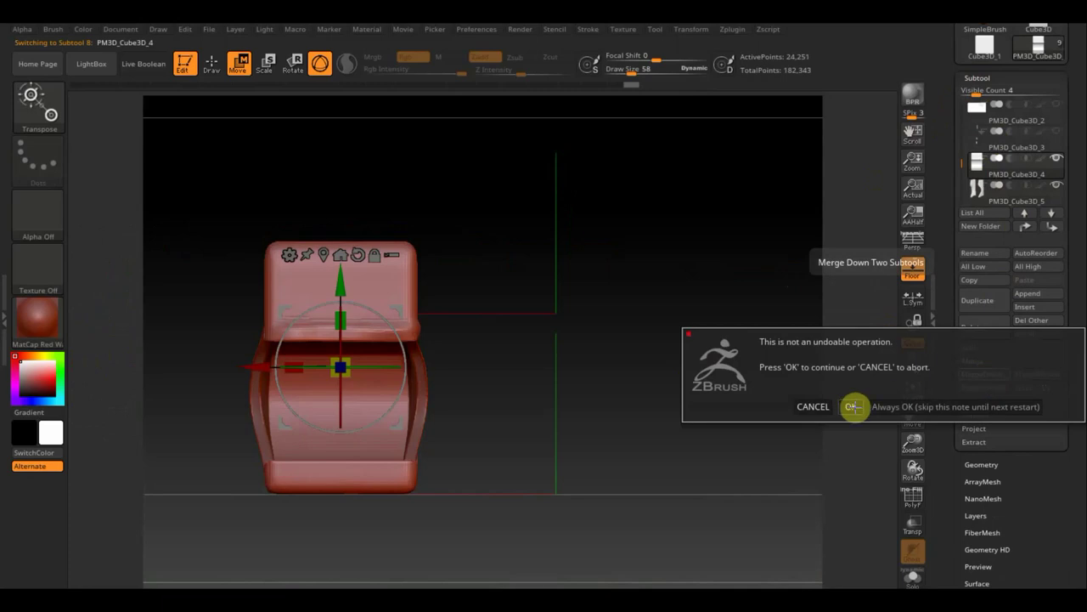
click(852, 407)
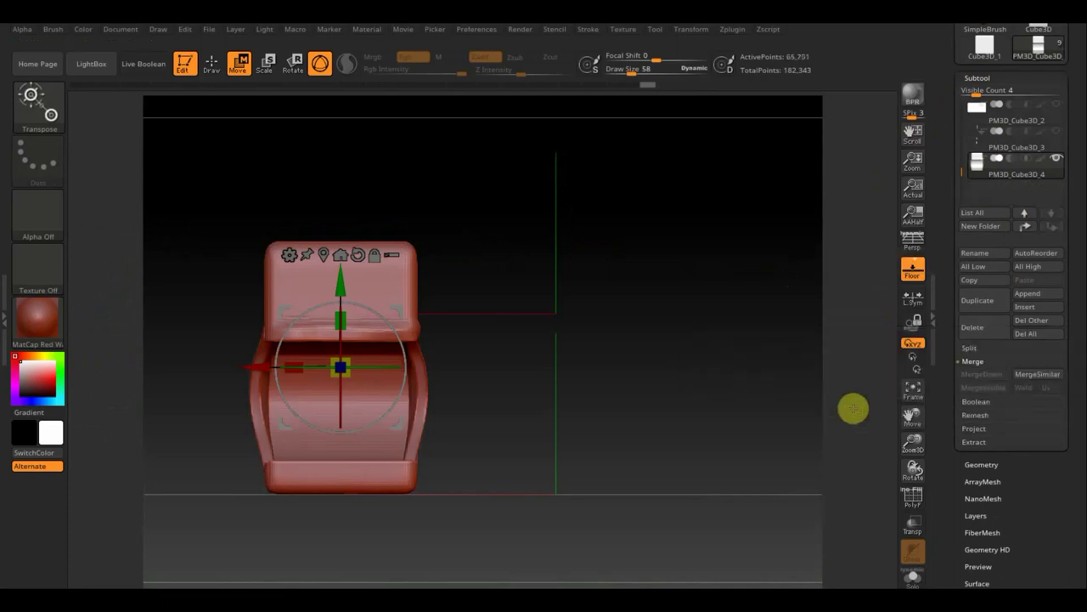
Re-DynaMesh the merged block at 280 and switch back to Draw mode with Smooth.
click(981, 464)
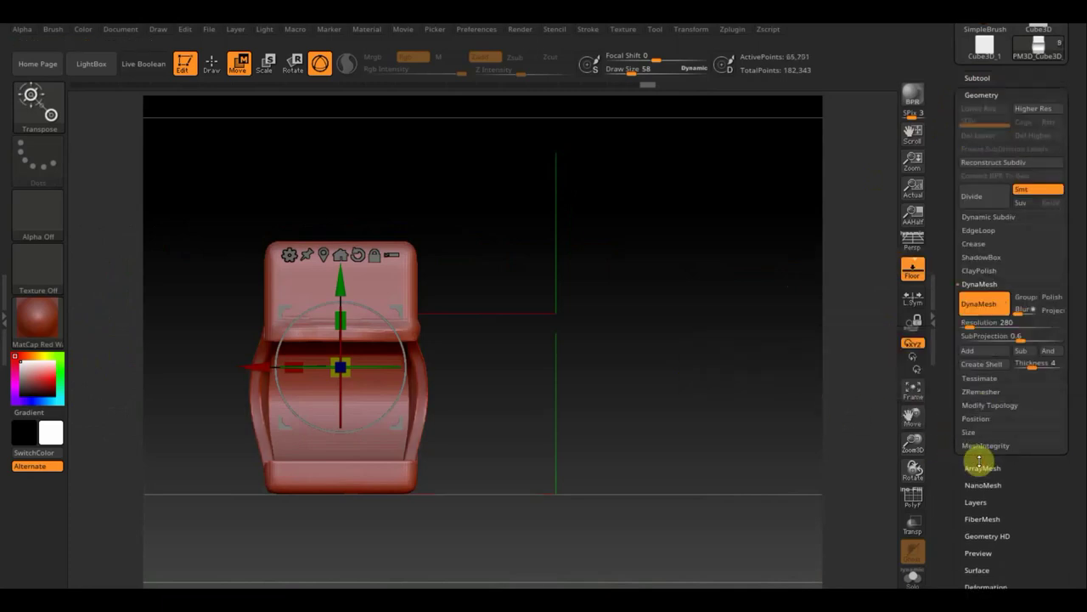
key(ctrl+z)
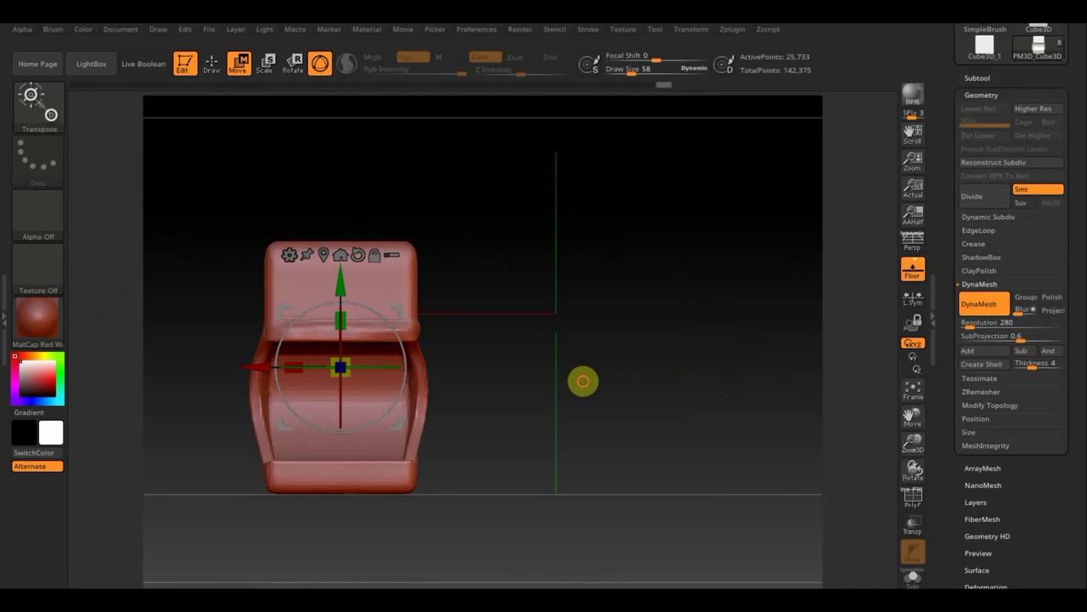
drag(583, 380, 648, 383)
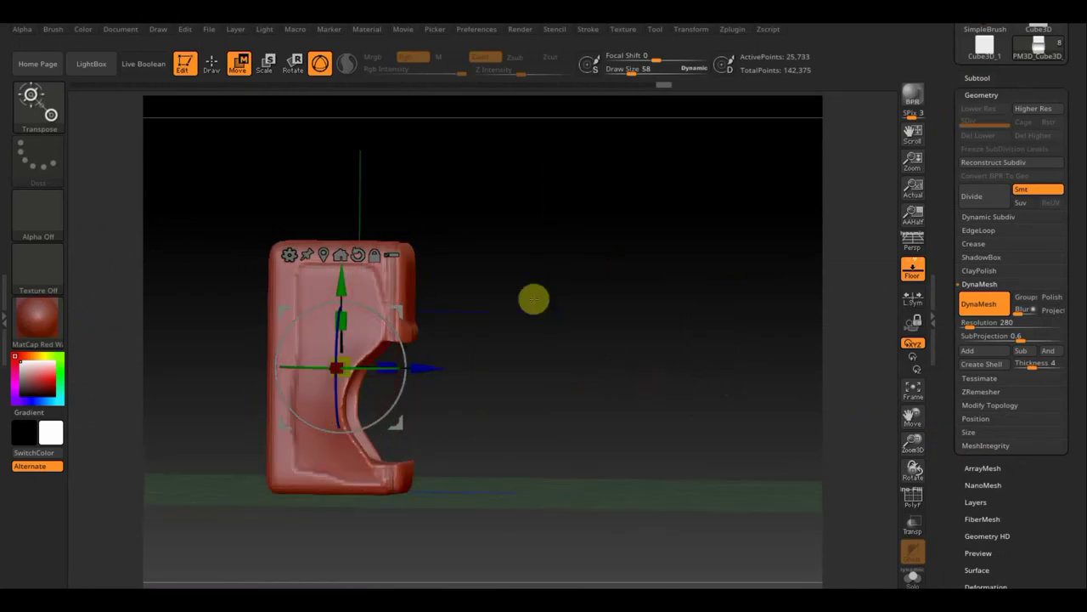
click(212, 65)
key(shift)
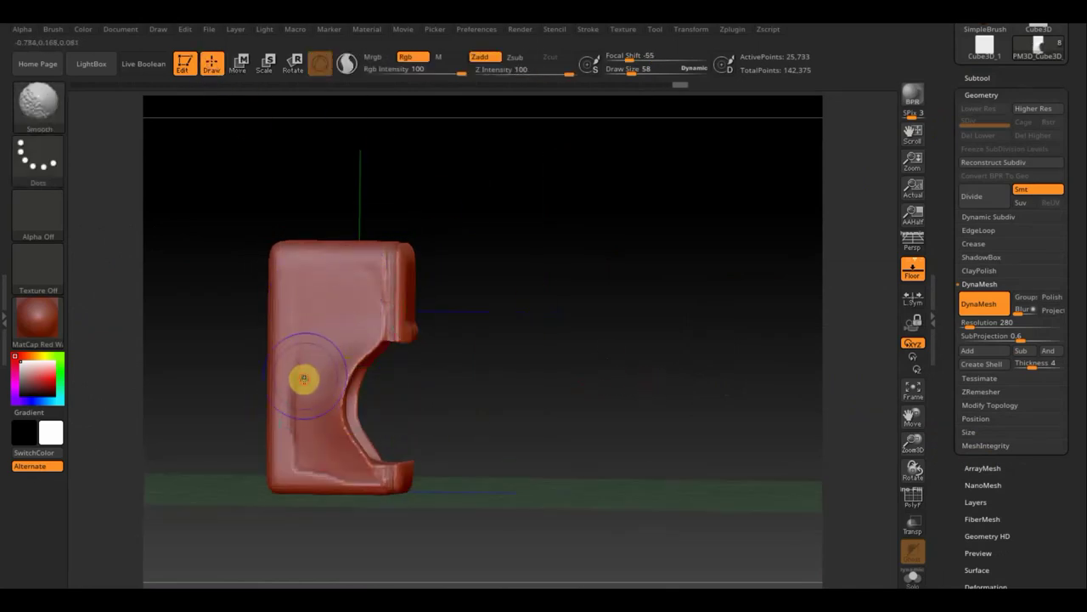
mouse_move(354, 445)
mouse_down()
mouse_move(446, 405)
mouse_move(370, 409)
mouse_up()
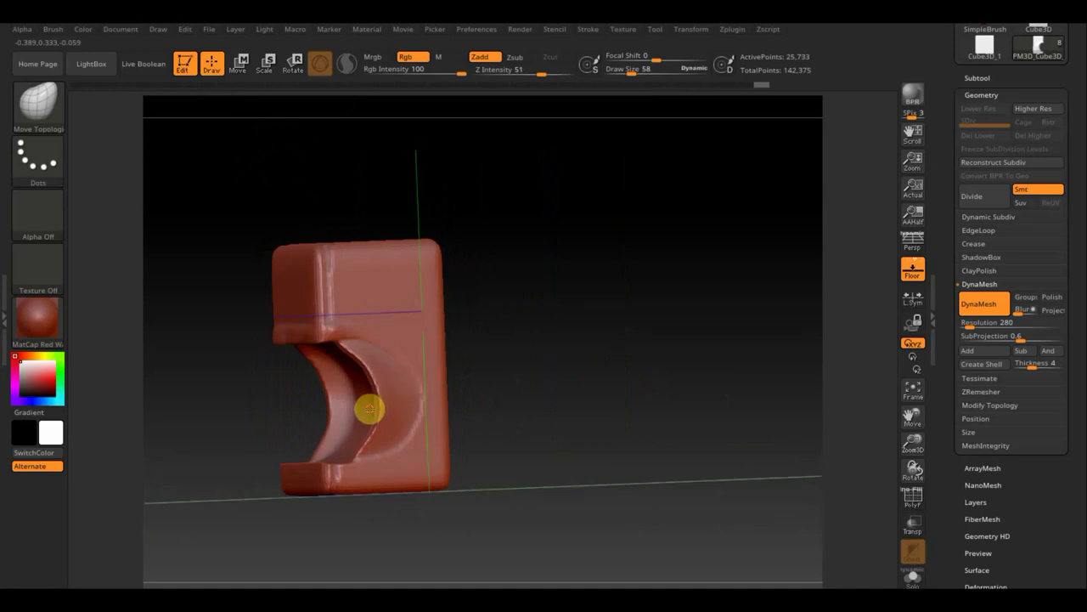
Set Draw Size to 146 and pull the upper block's top-right corner upward.
key(shift)
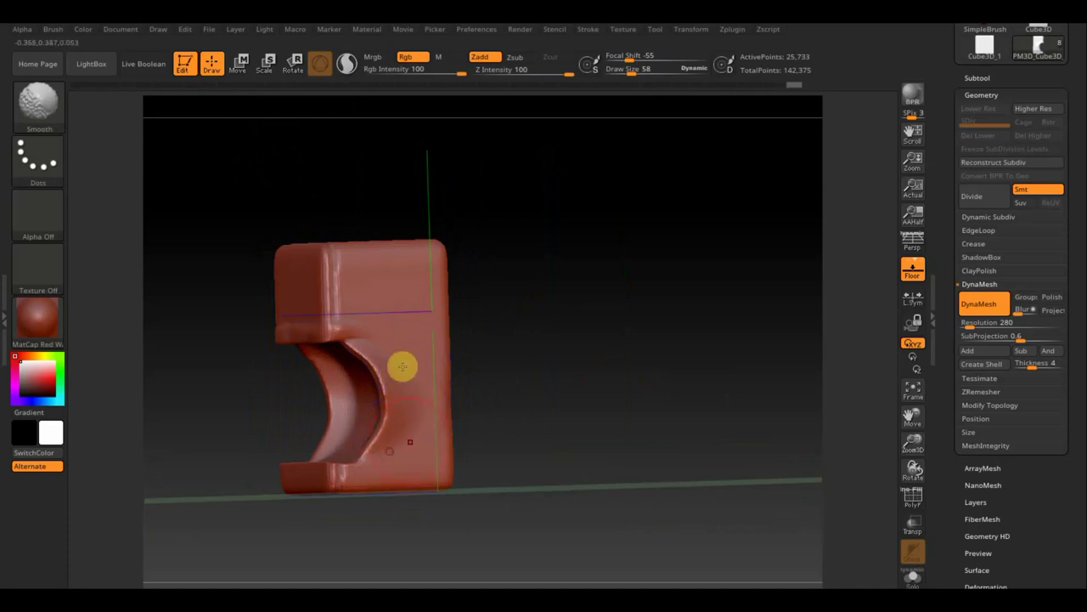
mouse_move(558, 315)
alt+mouse_down()
mouse_move(593, 376)
mouse_move(650, 367)
mouse_move(565, 393)
mouse_move(519, 323)
mouse_move(516, 270)
alt+mouse_up()
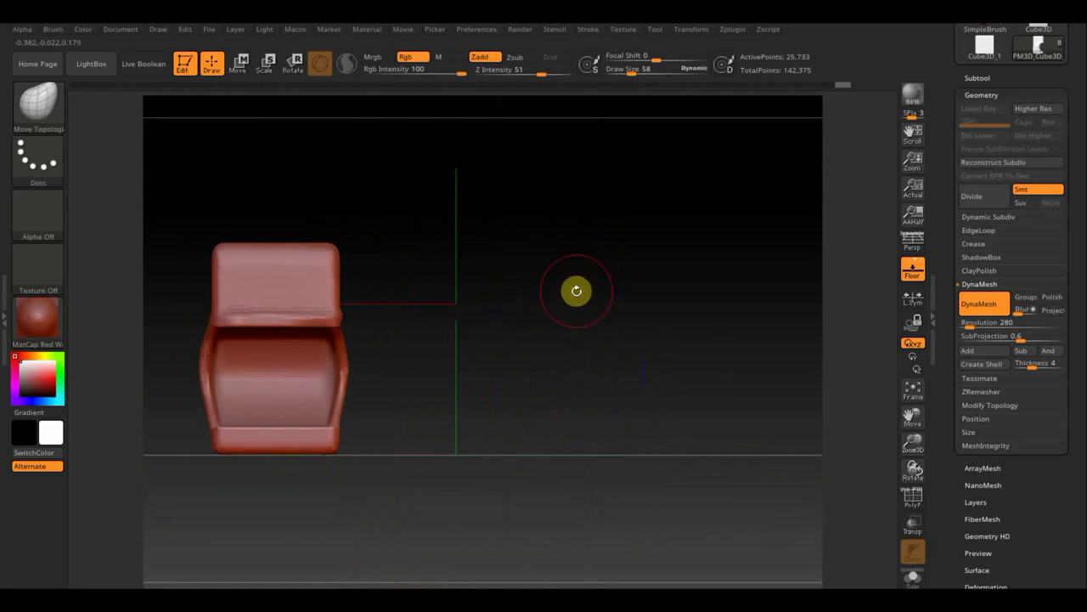
alt+drag(575, 291, 651, 285)
drag(618, 68, 646, 74)
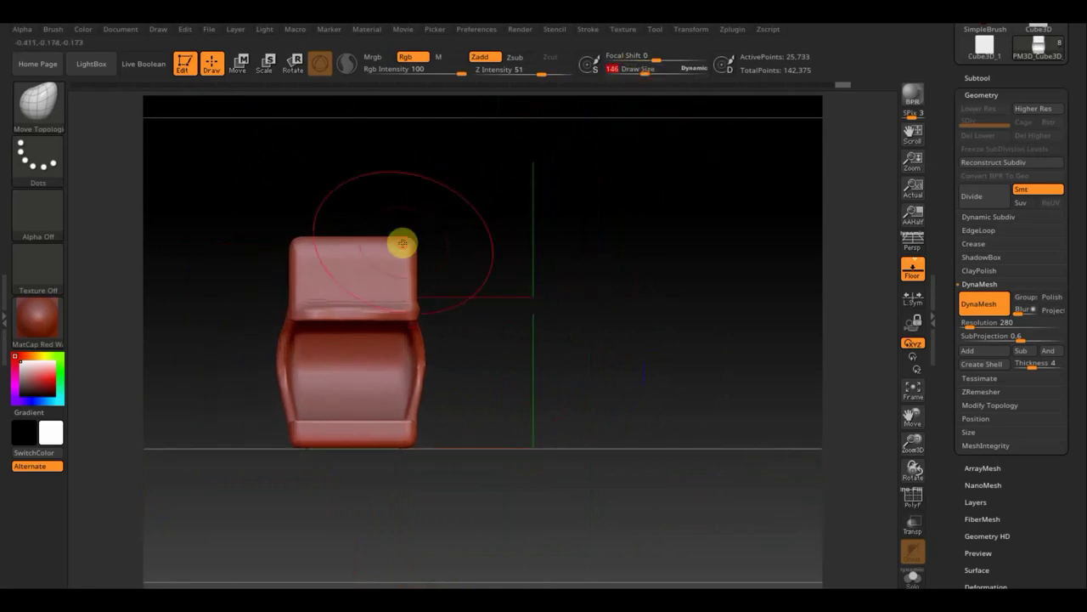
drag(400, 243, 403, 218)
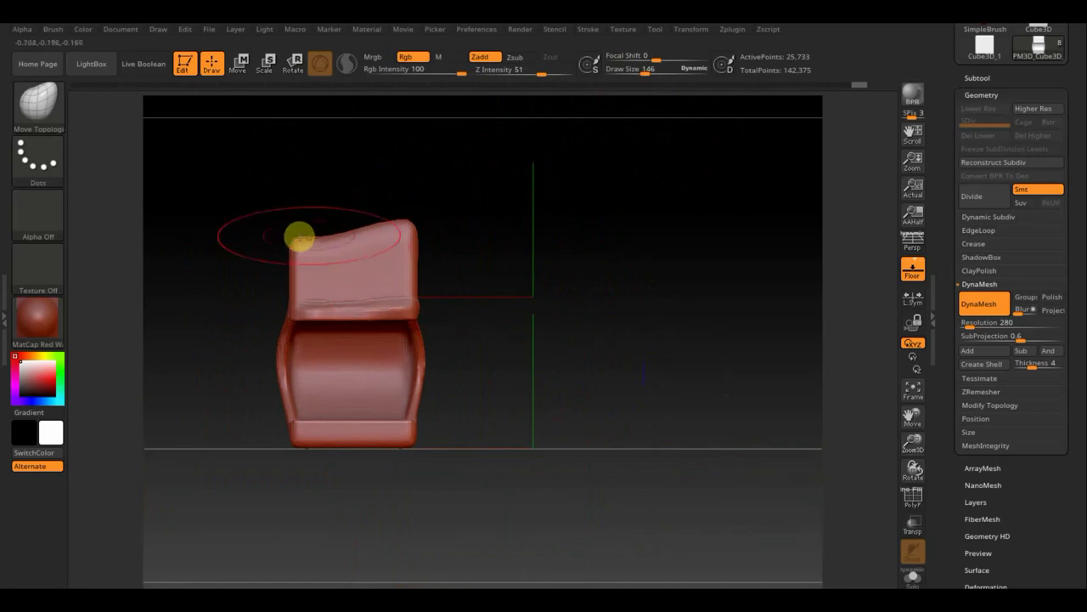
mouse_move(463, 274)
mouse_down()
mouse_move(454, 286)
mouse_move(408, 262)
mouse_up()
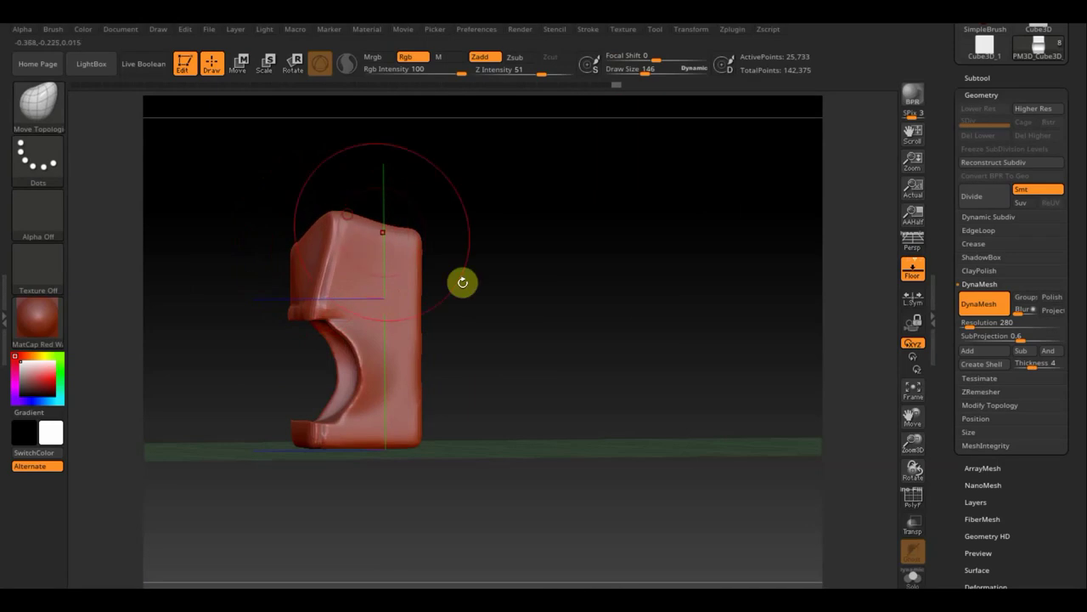
mouse_move(462, 281)
mouse_down()
mouse_move(570, 281)
mouse_move(409, 284)
mouse_move(393, 298)
mouse_up()
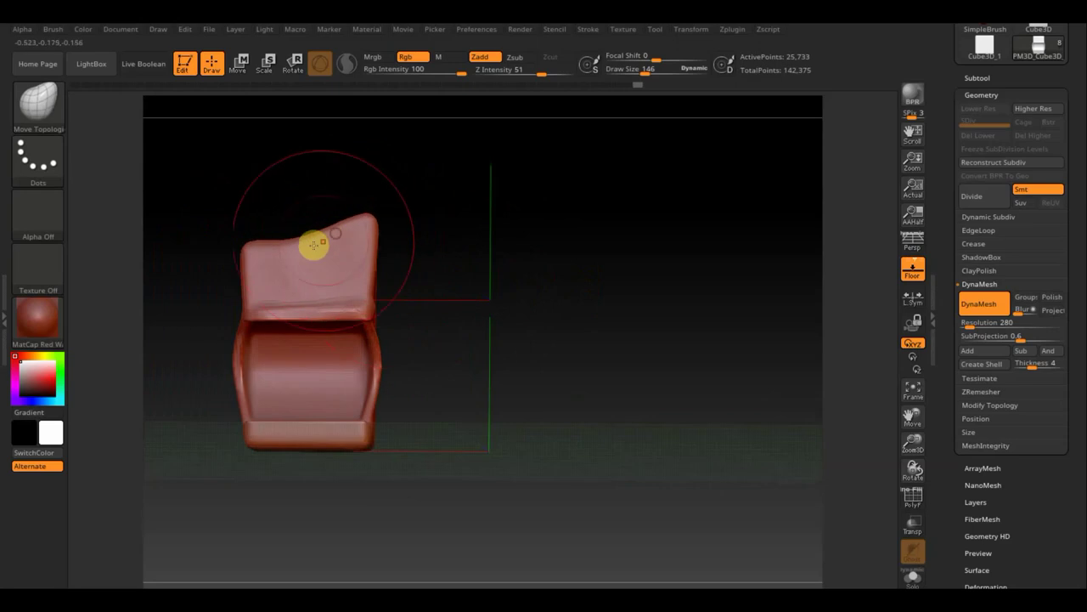
Nudge the upper block's top edge and check the slanted top from angled views.
drag(314, 245, 291, 238)
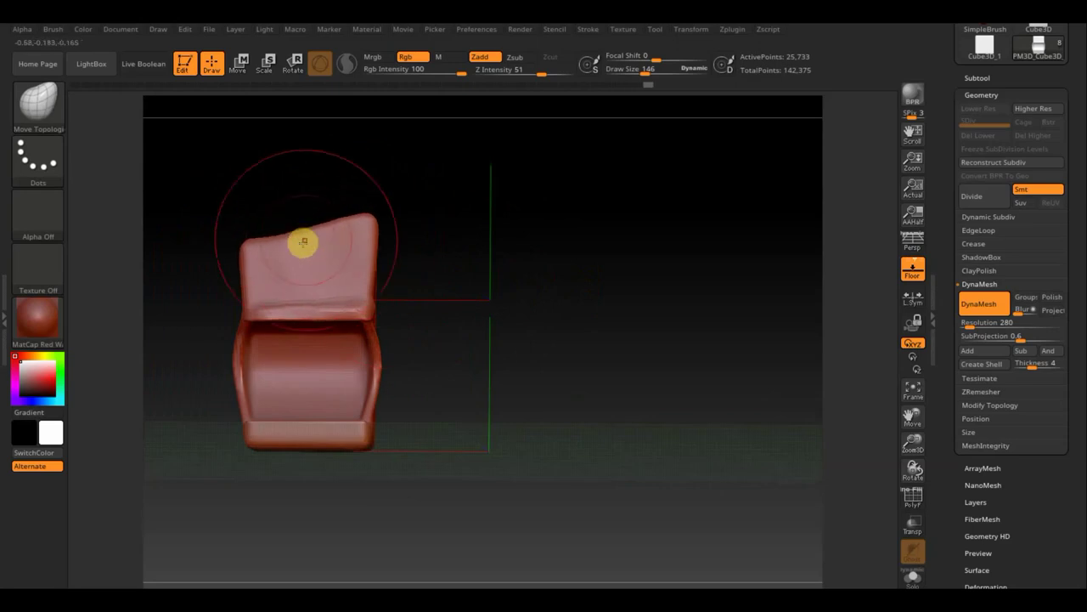
mouse_move(425, 247)
mouse_down()
mouse_move(632, 296)
mouse_move(563, 294)
mouse_up()
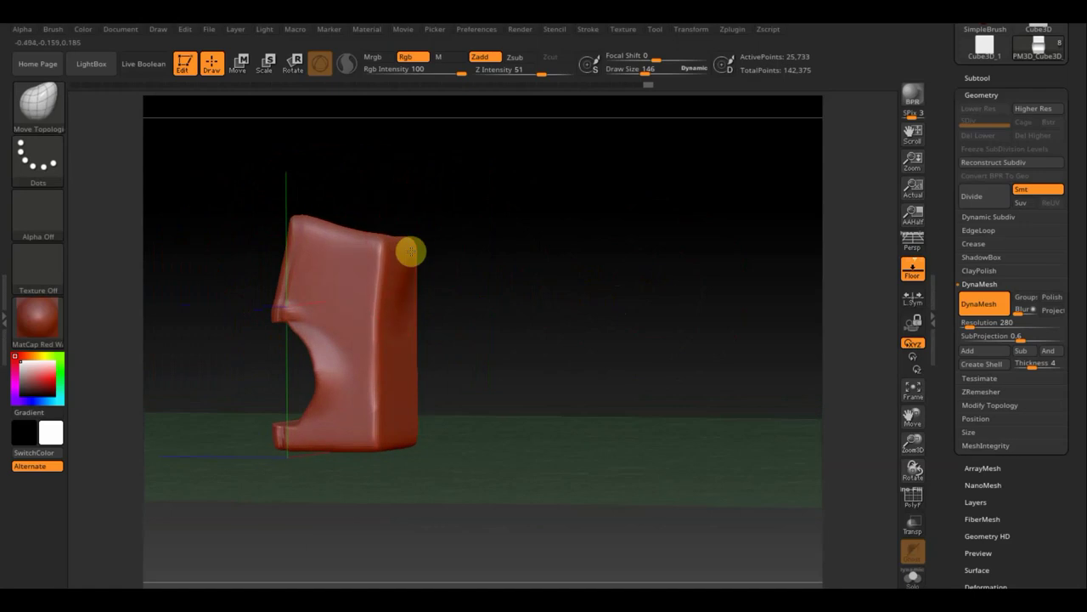
mouse_move(475, 252)
mouse_down()
mouse_move(427, 252)
mouse_move(382, 223)
mouse_move(519, 311)
mouse_move(300, 302)
mouse_up()
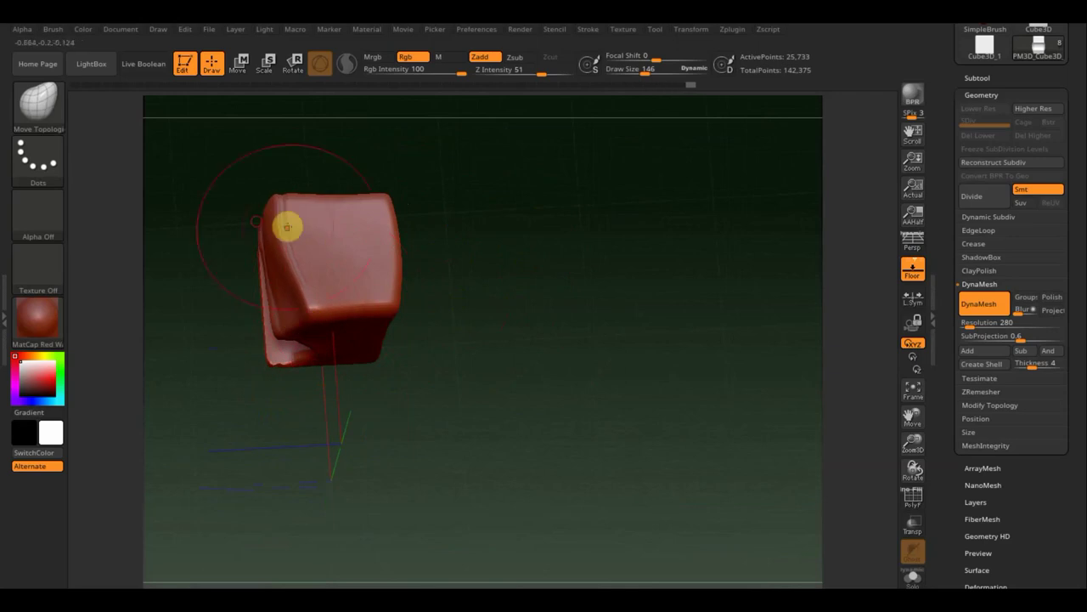
mouse_move(521, 320)
mouse_down()
mouse_move(578, 262)
mouse_move(553, 294)
mouse_move(606, 284)
mouse_move(606, 318)
mouse_up()
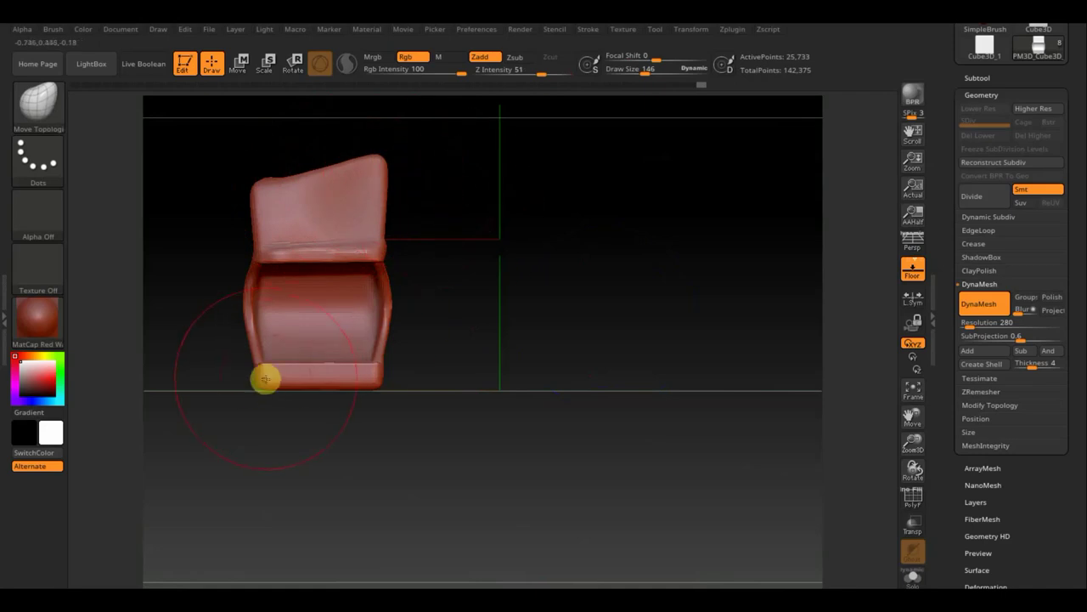
click(242, 66)
click(211, 67)
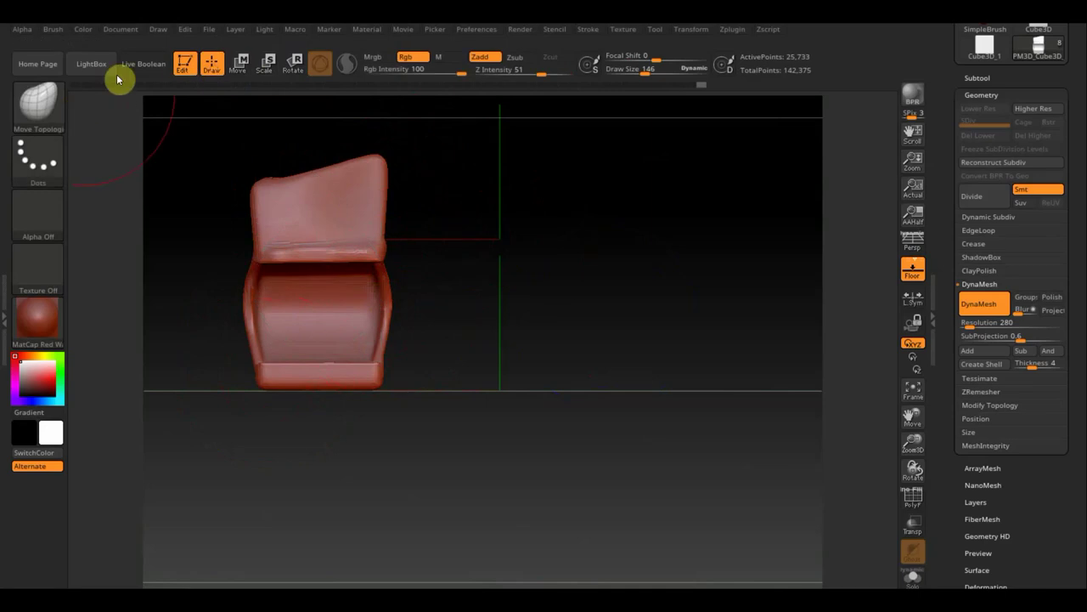
click(49, 110)
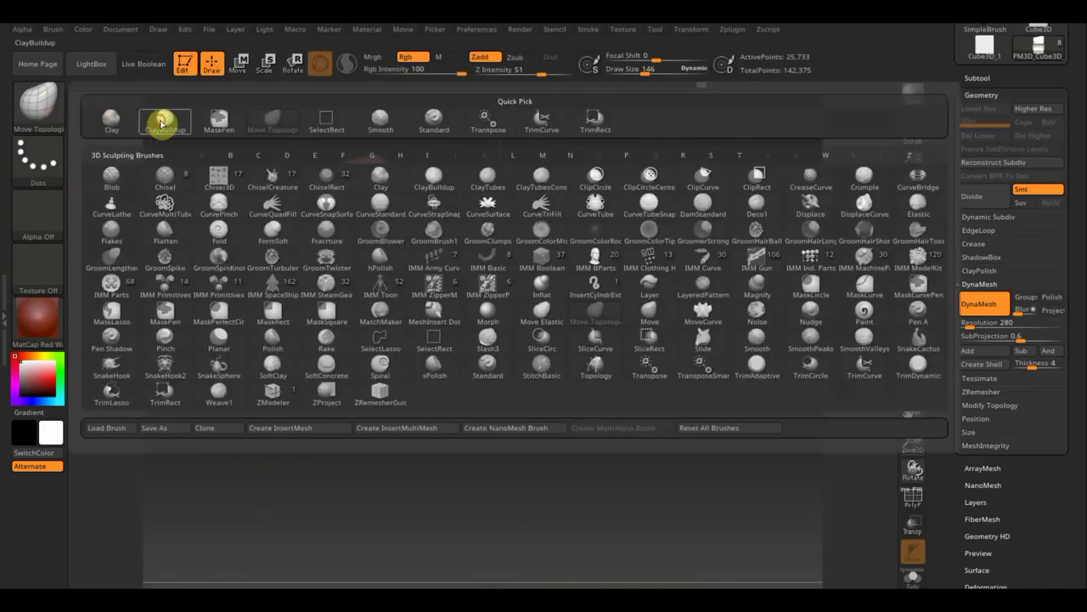
Switch to ClayBuildup at Draw Size 30 and add clay marks inside the mouth recess.
click(161, 124)
drag(636, 71, 627, 73)
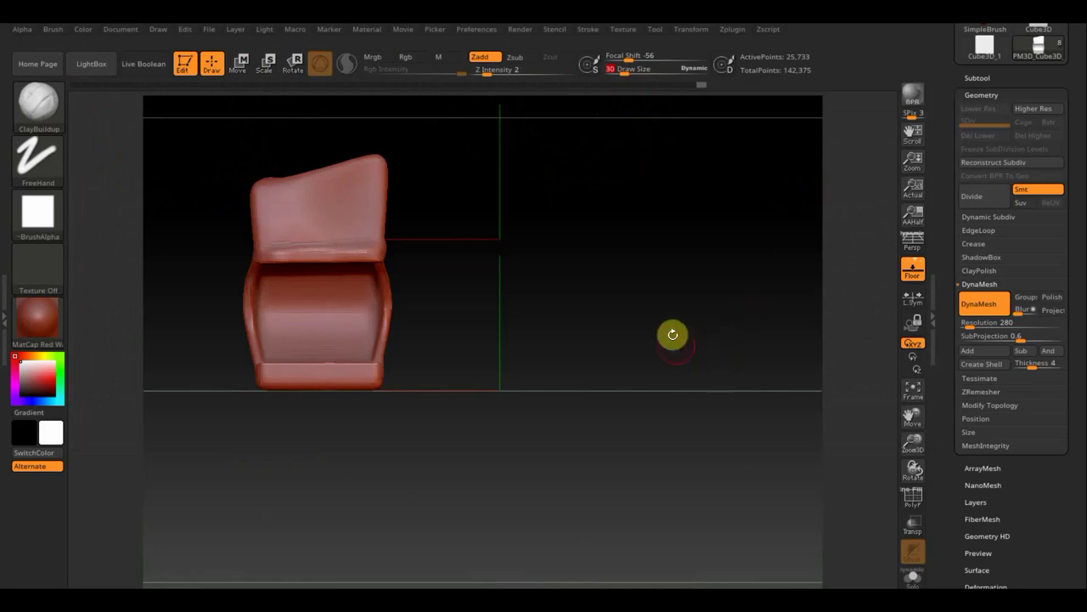
mouse_move(672, 333)
mouse_down()
mouse_move(654, 320)
mouse_move(699, 379)
mouse_up()
drag(632, 342, 679, 348)
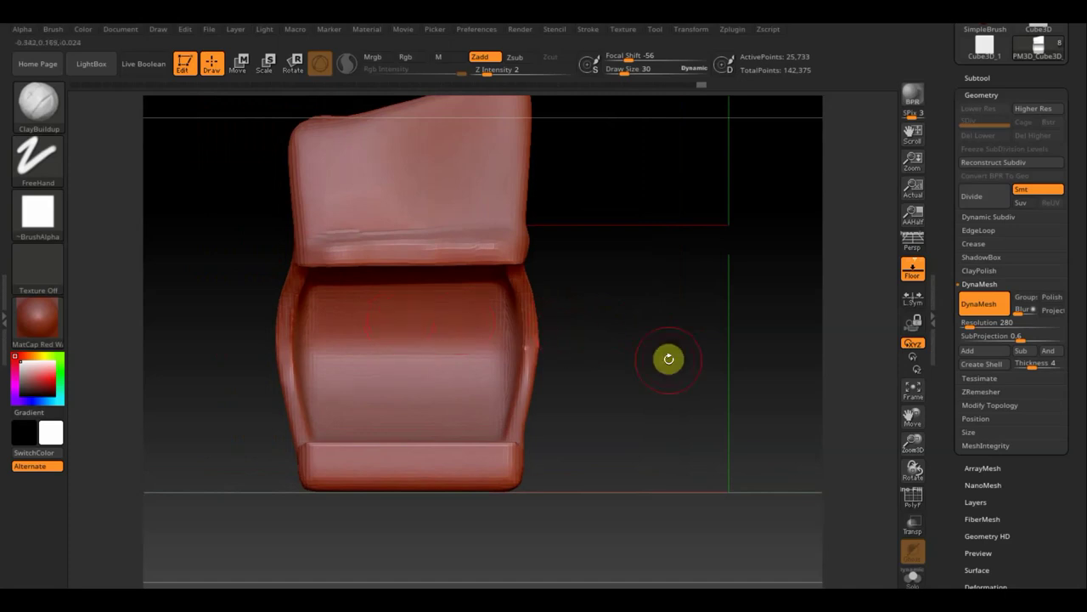
drag(665, 359, 531, 347)
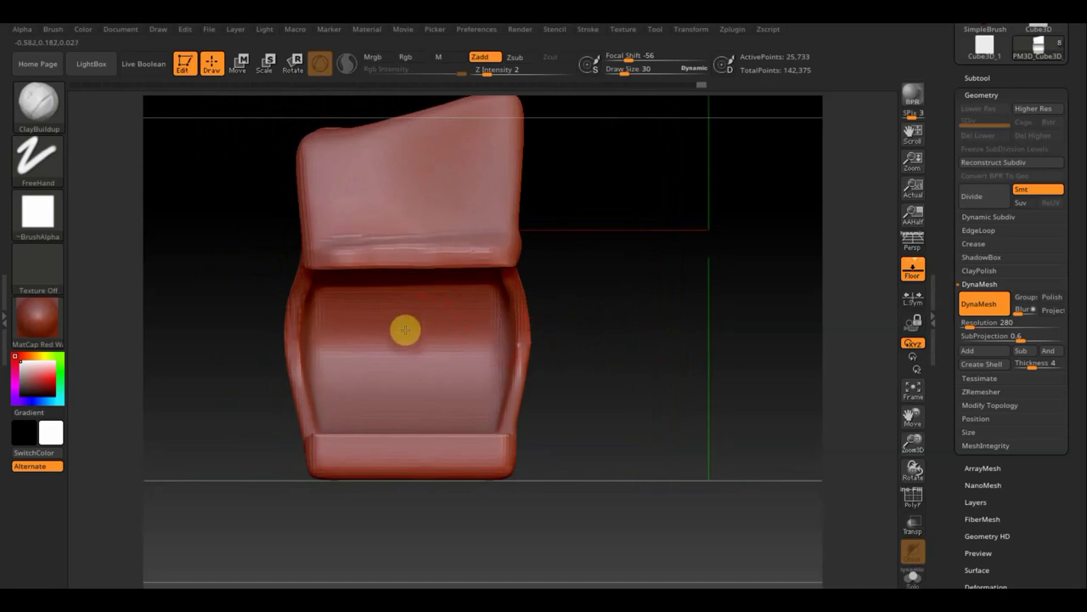
mouse_move(406, 330)
mouse_down()
mouse_move(369, 320)
mouse_move(335, 414)
mouse_move(352, 340)
mouse_move(343, 371)
mouse_move(400, 304)
mouse_up()
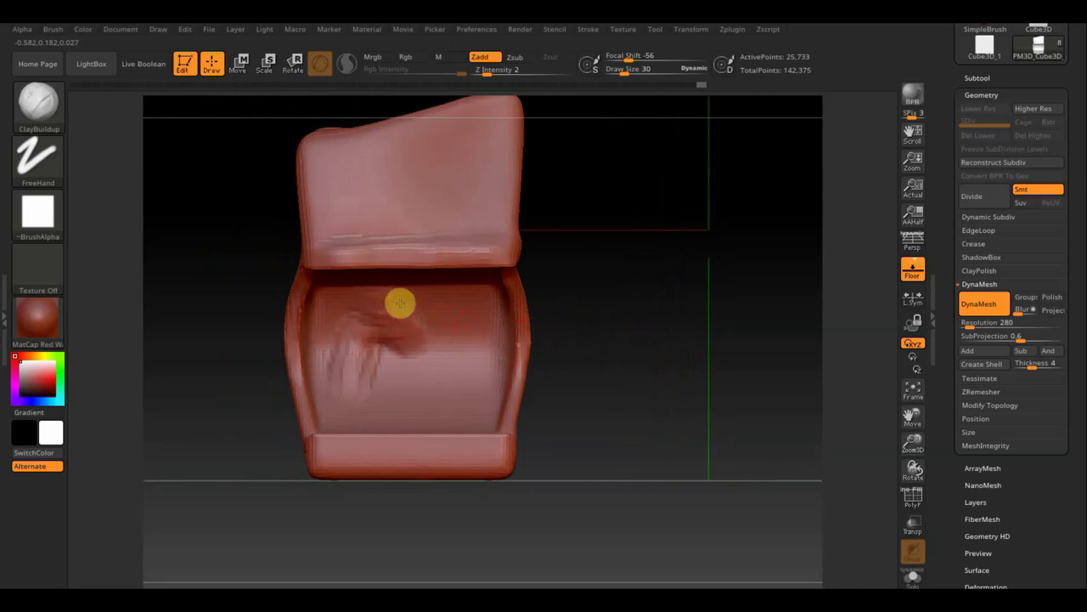
Hide the floor grid and orbit around the model to inspect the recess.
mouse_move(696, 359)
mouse_down()
mouse_move(677, 286)
mouse_move(705, 291)
mouse_up()
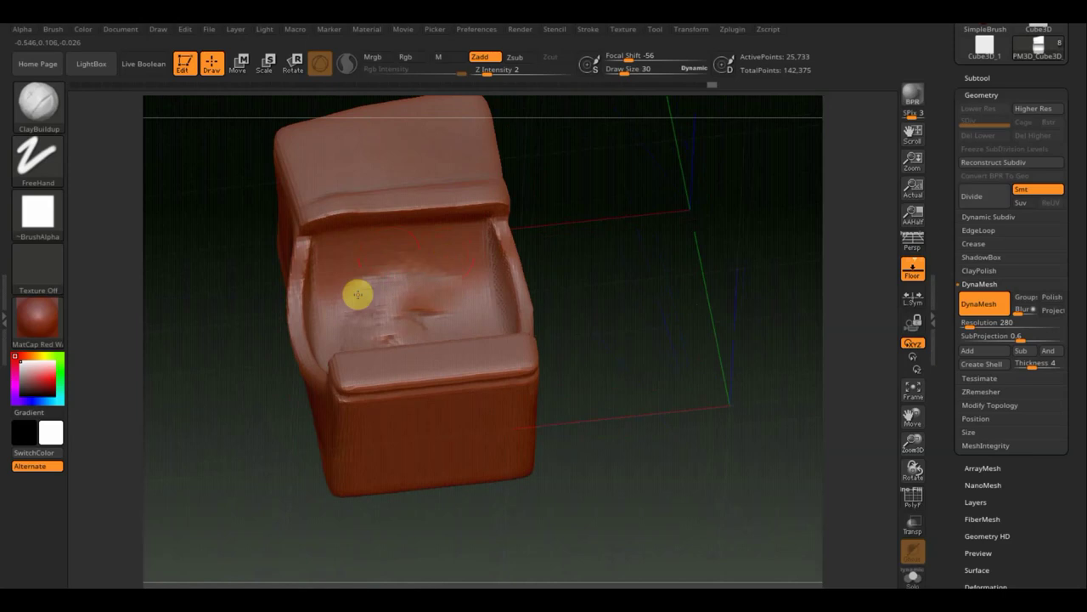
click(920, 279)
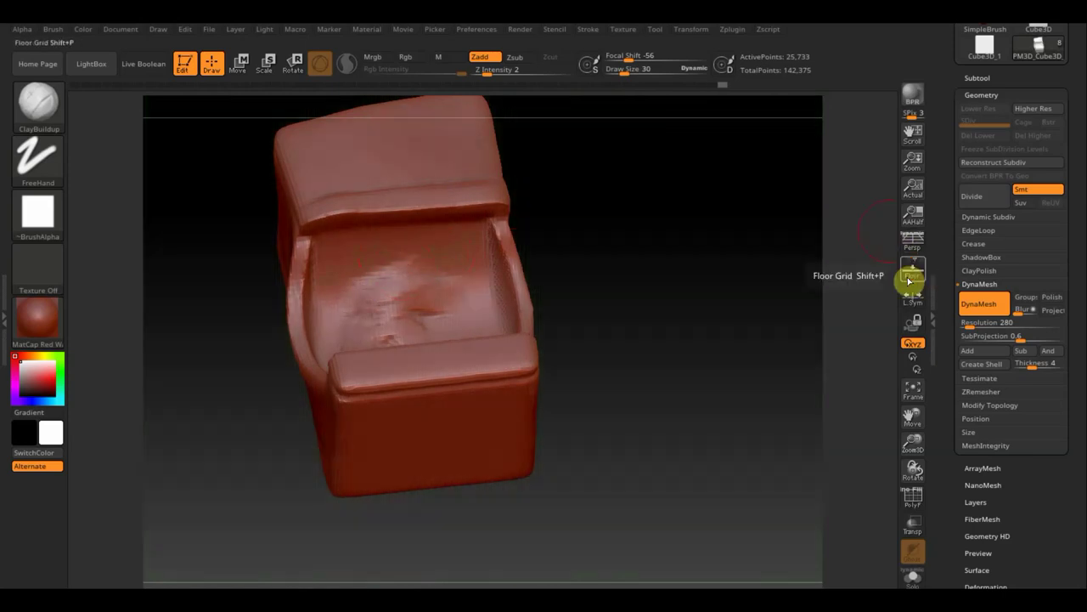
mouse_move(723, 296)
mouse_down()
mouse_move(687, 311)
mouse_move(402, 289)
mouse_move(451, 238)
mouse_move(365, 240)
mouse_move(442, 232)
mouse_move(381, 260)
mouse_move(418, 275)
mouse_move(377, 230)
mouse_move(326, 216)
mouse_up()
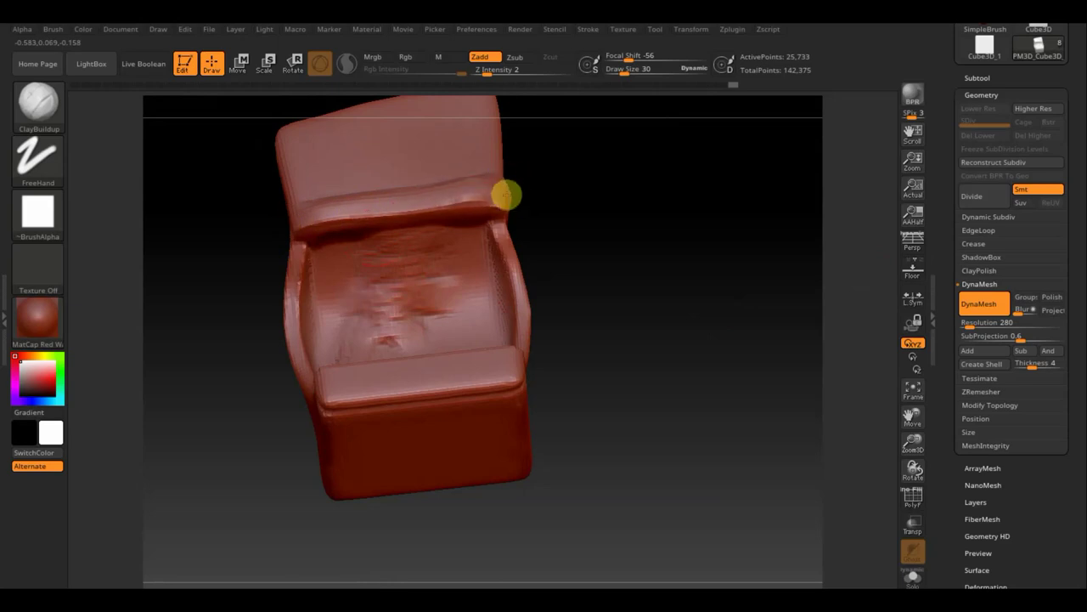
mouse_move(524, 213)
mouse_down()
mouse_move(519, 240)
mouse_move(461, 226)
mouse_up()
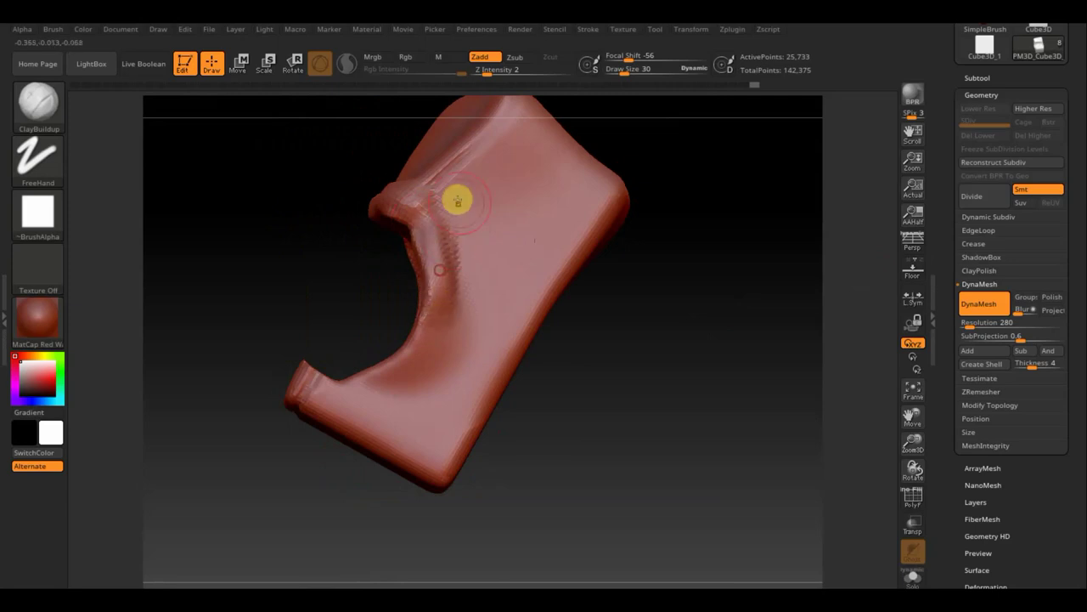
mouse_move(557, 302)
mouse_down()
mouse_move(583, 320)
mouse_move(546, 342)
mouse_move(546, 403)
mouse_move(328, 425)
mouse_move(368, 391)
mouse_move(300, 367)
mouse_up()
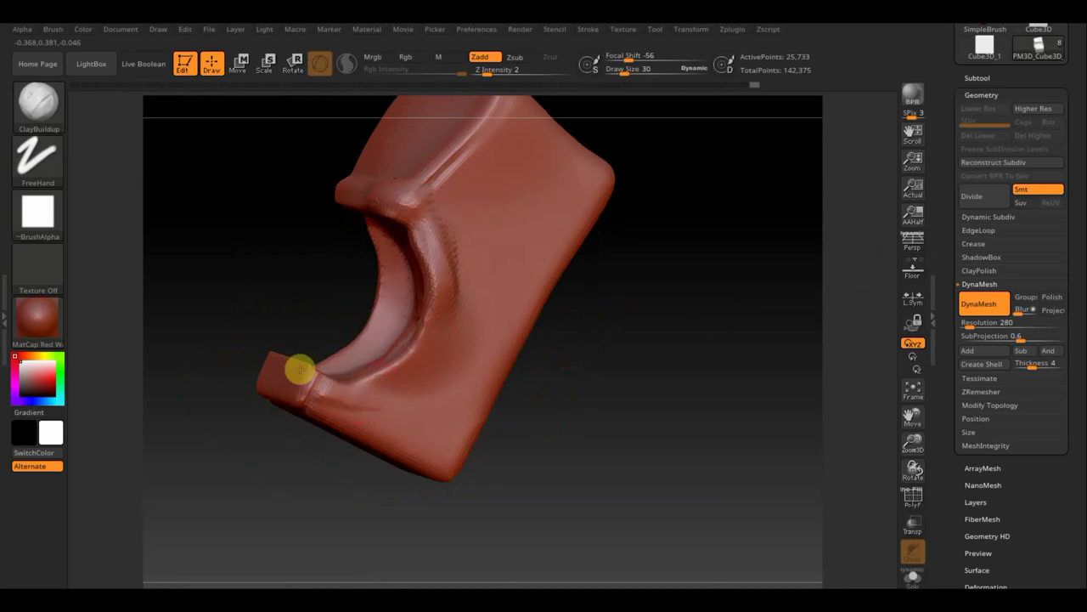
mouse_move(544, 458)
mouse_down()
mouse_move(573, 461)
mouse_move(588, 495)
mouse_move(558, 500)
mouse_move(711, 481)
mouse_move(694, 479)
mouse_up()
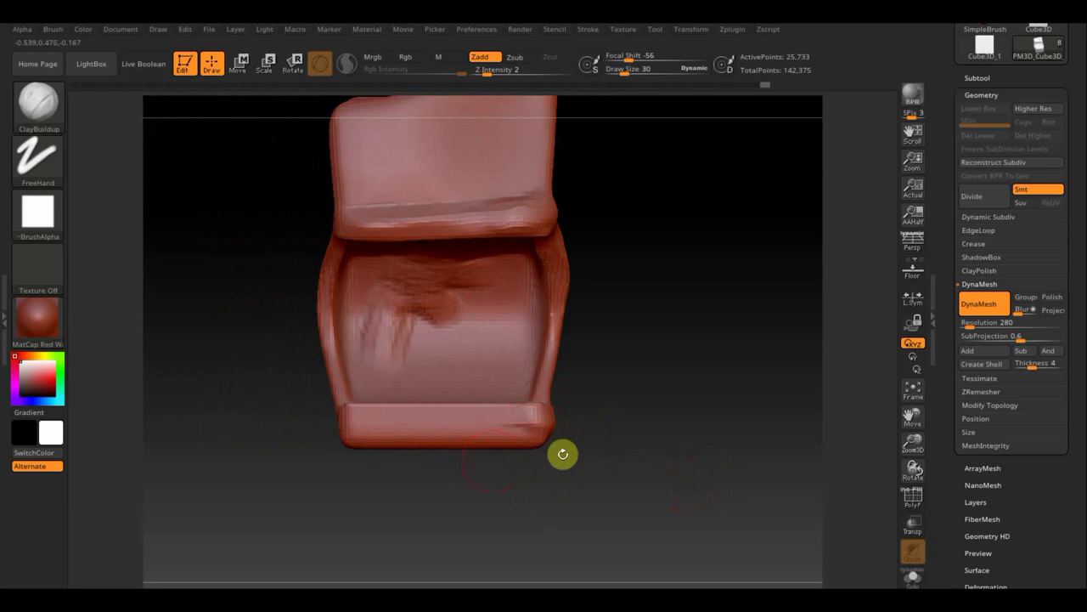
mouse_move(562, 454)
mouse_down()
mouse_move(632, 315)
mouse_move(218, 221)
mouse_up()
Briefly try Move Topological, then return to ClayBuildup with Draw Size 23.
click(38, 100)
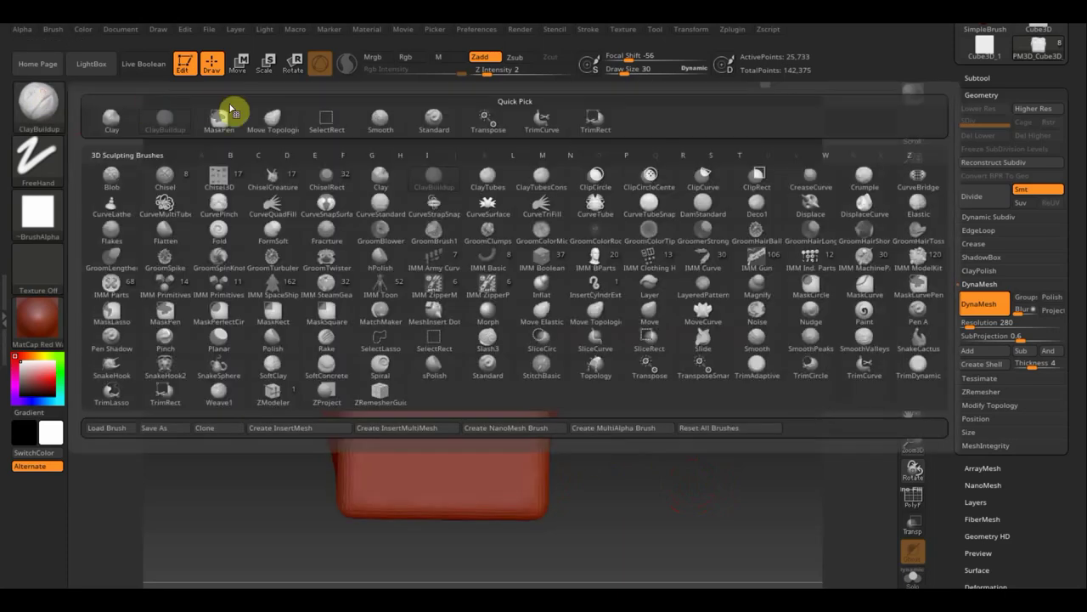
click(277, 121)
mouse_move(631, 68)
mouse_down()
mouse_move(629, 87)
mouse_move(453, 331)
mouse_move(449, 396)
mouse_up()
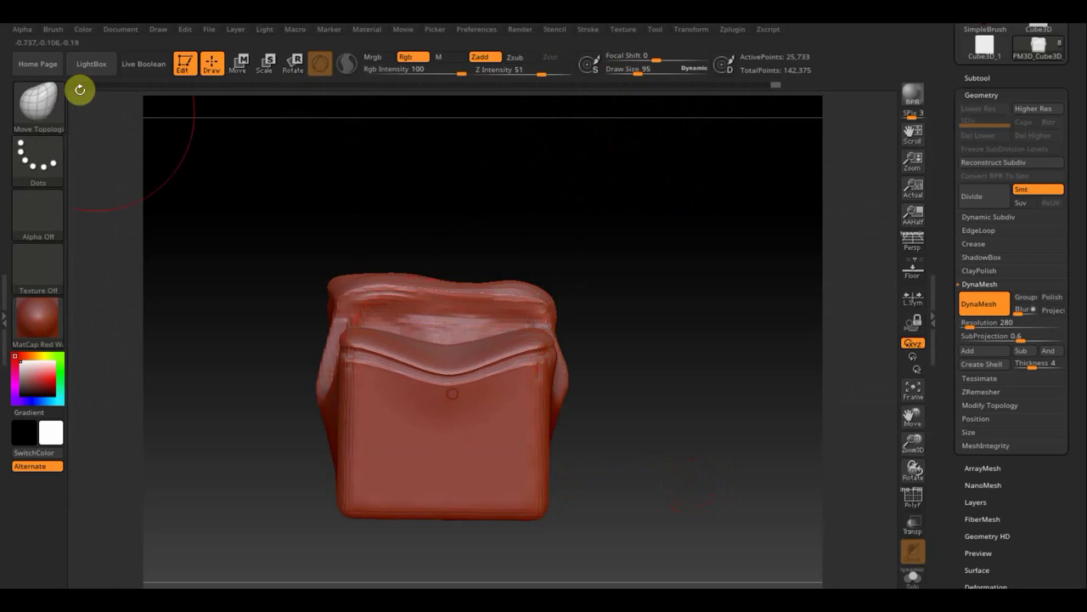
click(51, 109)
click(163, 107)
mouse_move(628, 284)
mouse_down()
mouse_move(632, 384)
mouse_move(651, 362)
mouse_up()
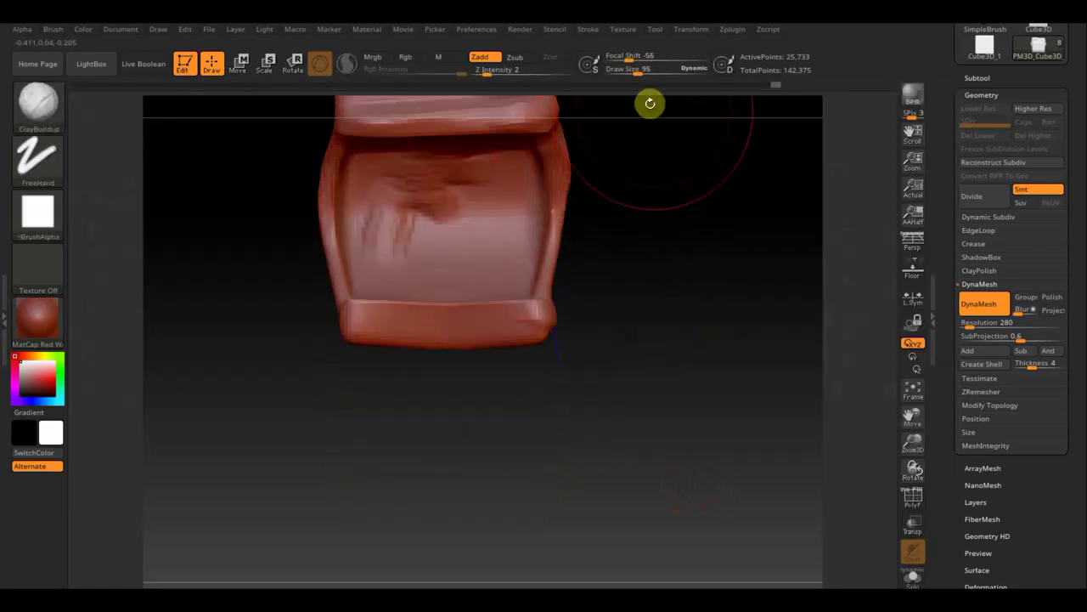
drag(642, 72, 619, 71)
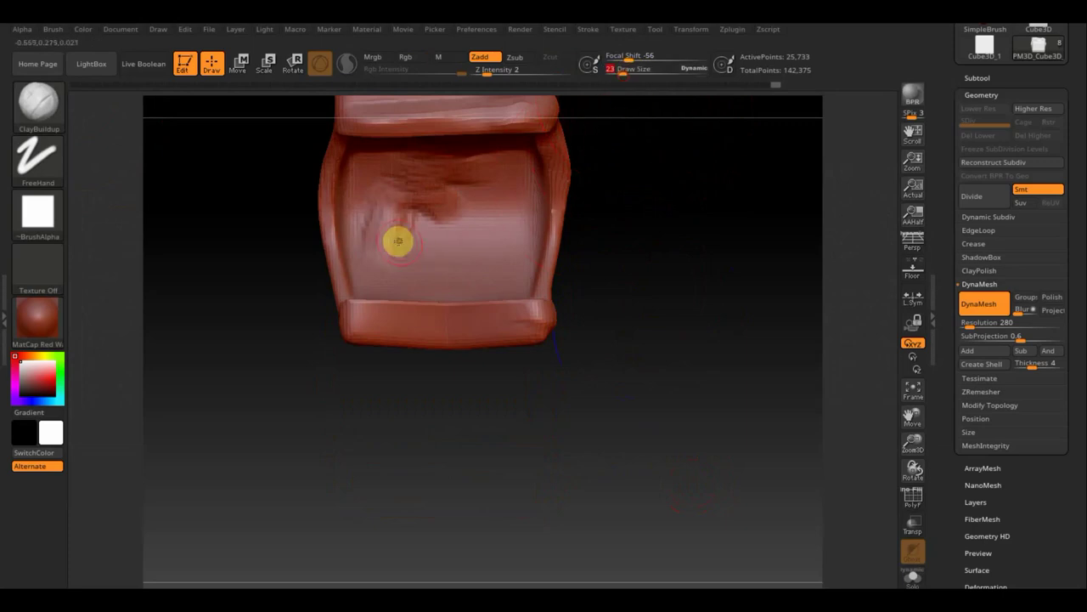
Lay several clay strokes into the upper back of the recess, checking from side and front.
mouse_move(445, 202)
mouse_down()
mouse_move(490, 201)
mouse_move(440, 204)
mouse_move(442, 189)
mouse_move(490, 198)
mouse_move(504, 256)
mouse_move(517, 207)
mouse_move(504, 202)
mouse_up()
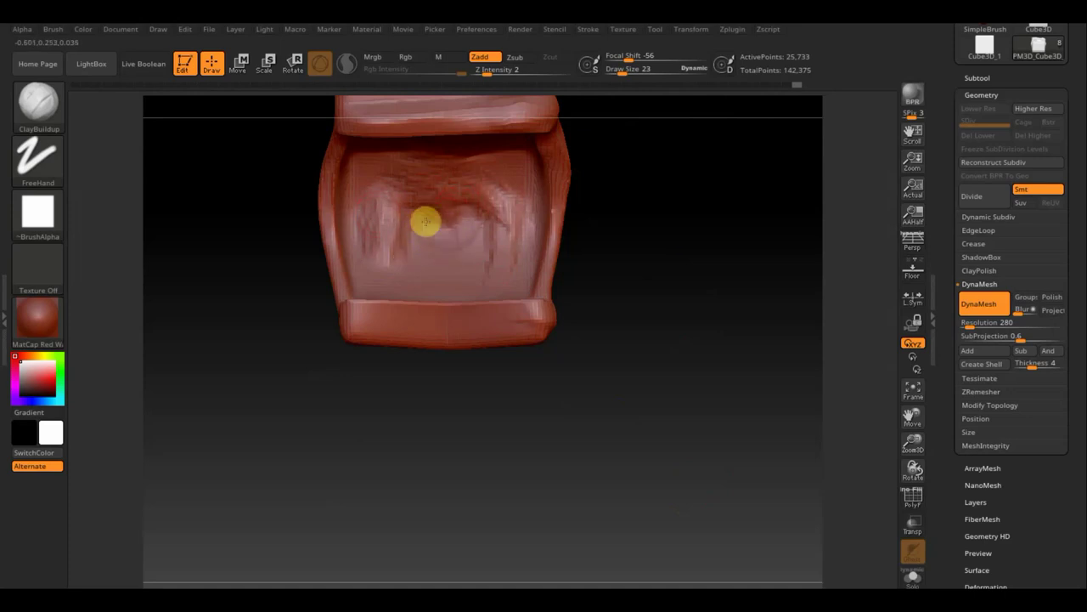
mouse_move(432, 253)
mouse_down()
mouse_move(468, 264)
mouse_move(485, 255)
mouse_move(476, 223)
mouse_up()
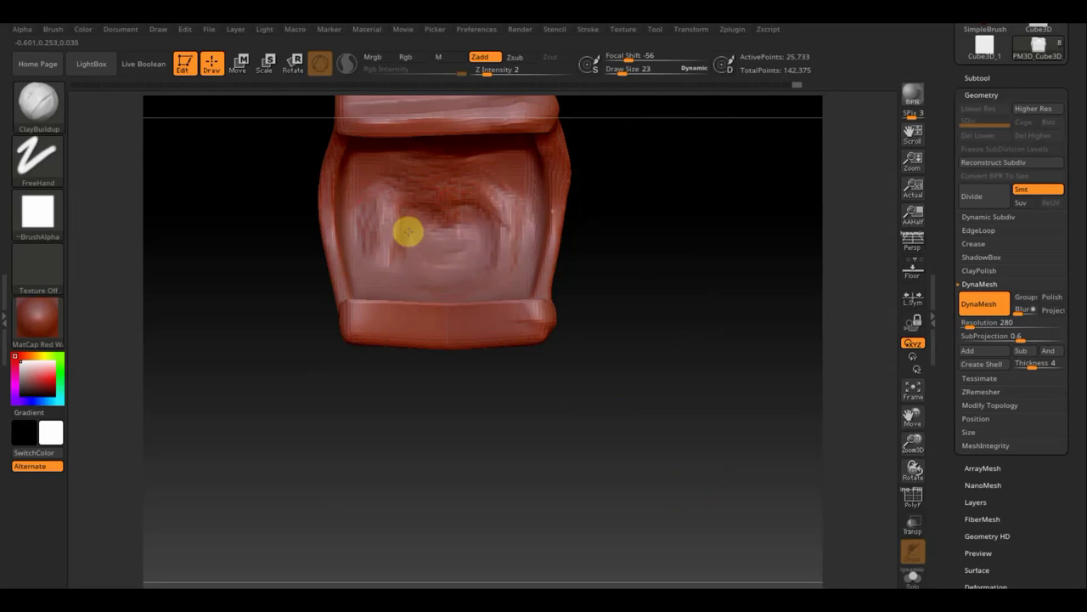
mouse_move(450, 266)
mouse_down()
mouse_move(481, 226)
mouse_move(487, 271)
mouse_up()
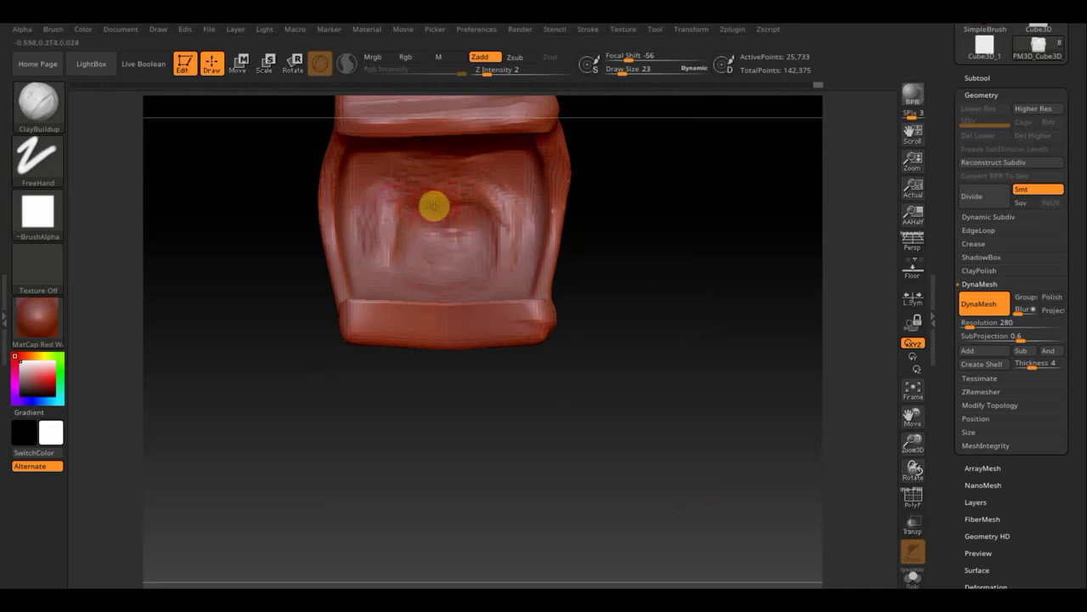
mouse_move(437, 210)
mouse_down()
mouse_move(415, 231)
mouse_move(477, 196)
mouse_move(507, 277)
mouse_move(457, 196)
mouse_up()
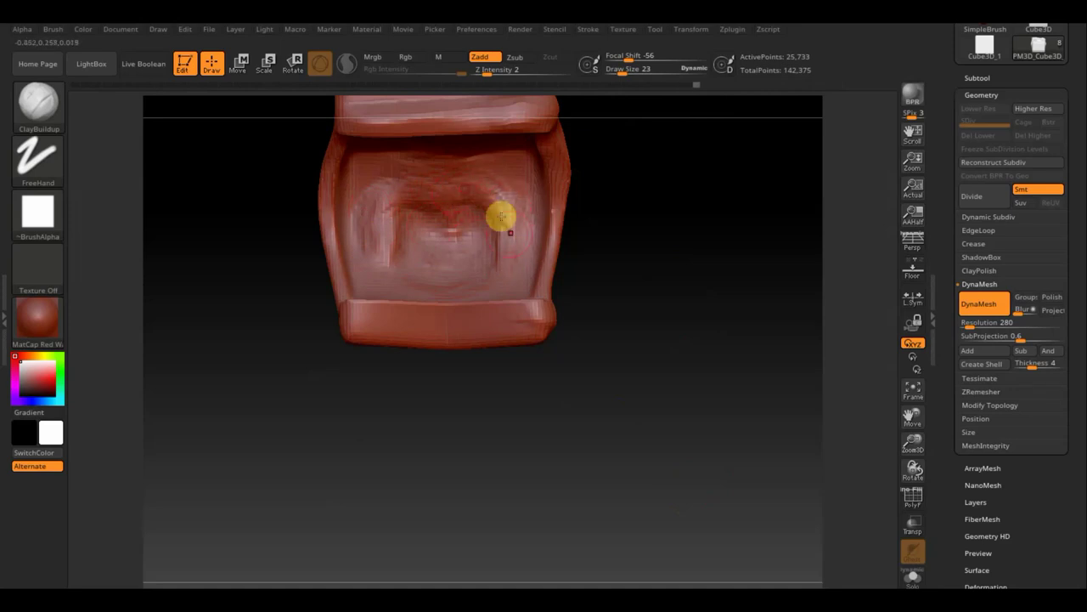
drag(501, 218, 499, 244)
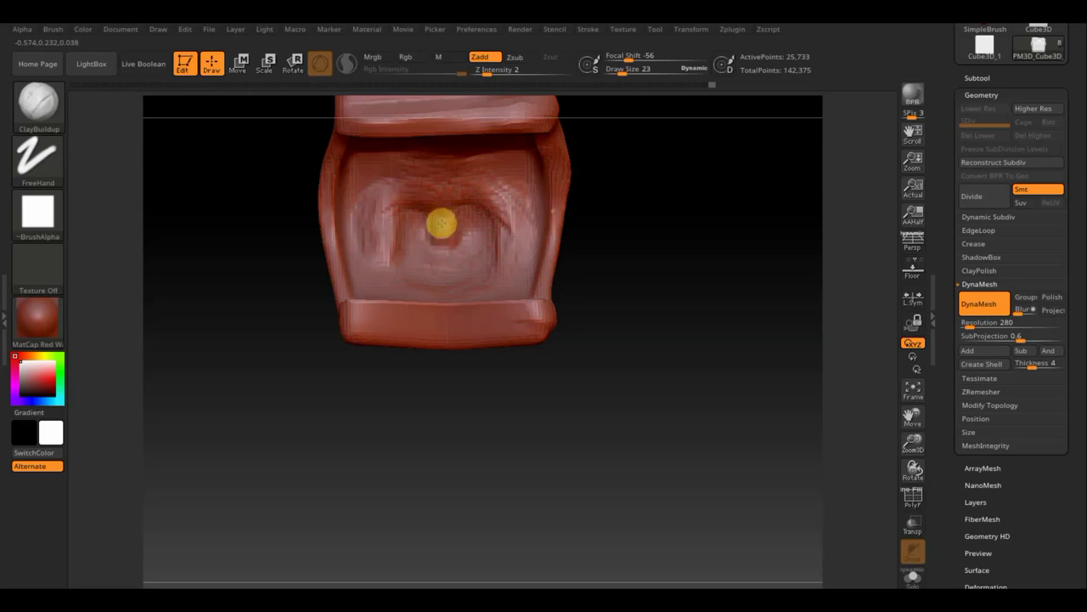
drag(697, 257, 655, 282)
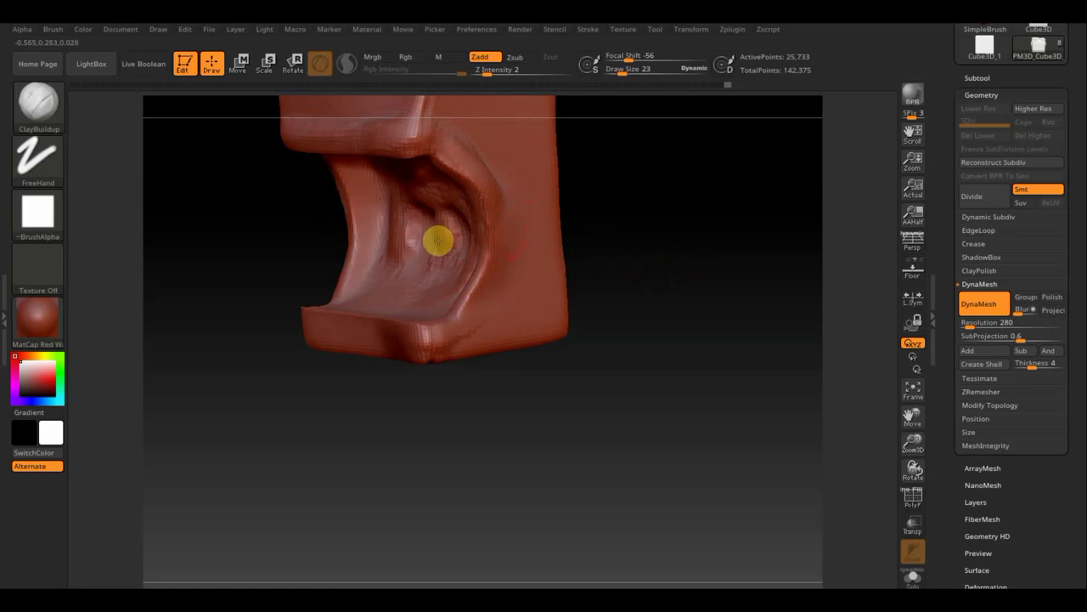
mouse_move(677, 280)
mouse_down()
mouse_move(711, 303)
mouse_move(702, 323)
mouse_move(660, 253)
mouse_move(634, 364)
mouse_move(590, 377)
mouse_move(590, 365)
mouse_up()
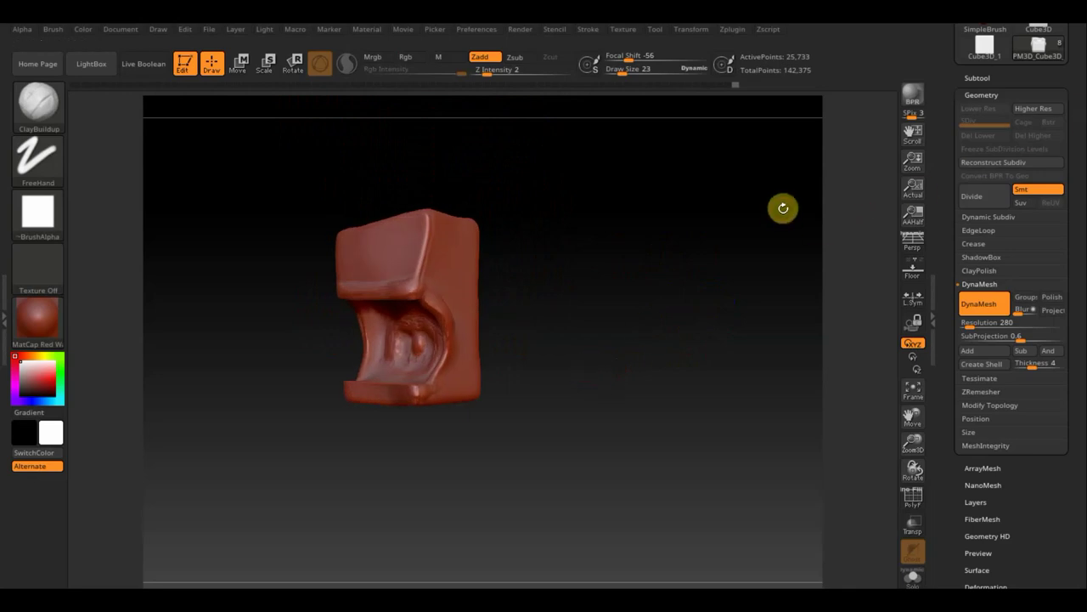
click(883, 189)
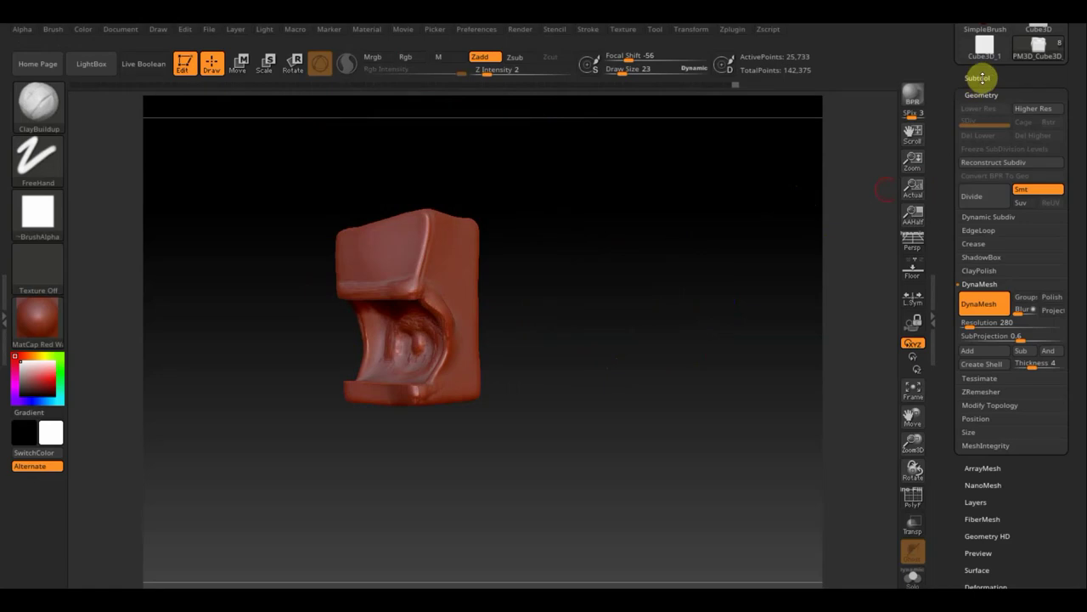
Append a Cube3D subtool and select it.
click(978, 77)
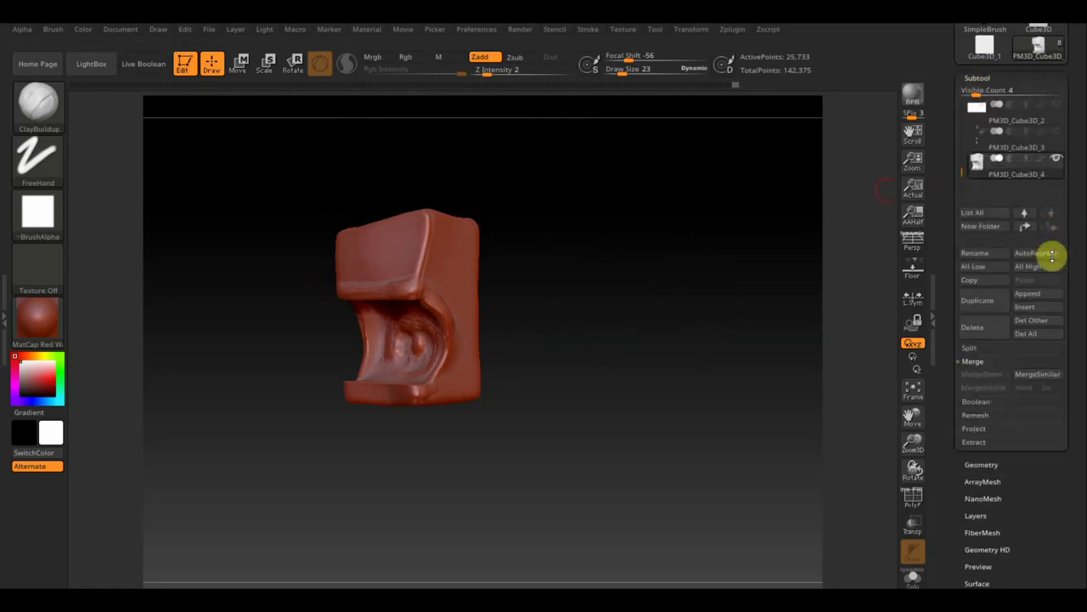
click(1033, 298)
mouse_move(593, 322)
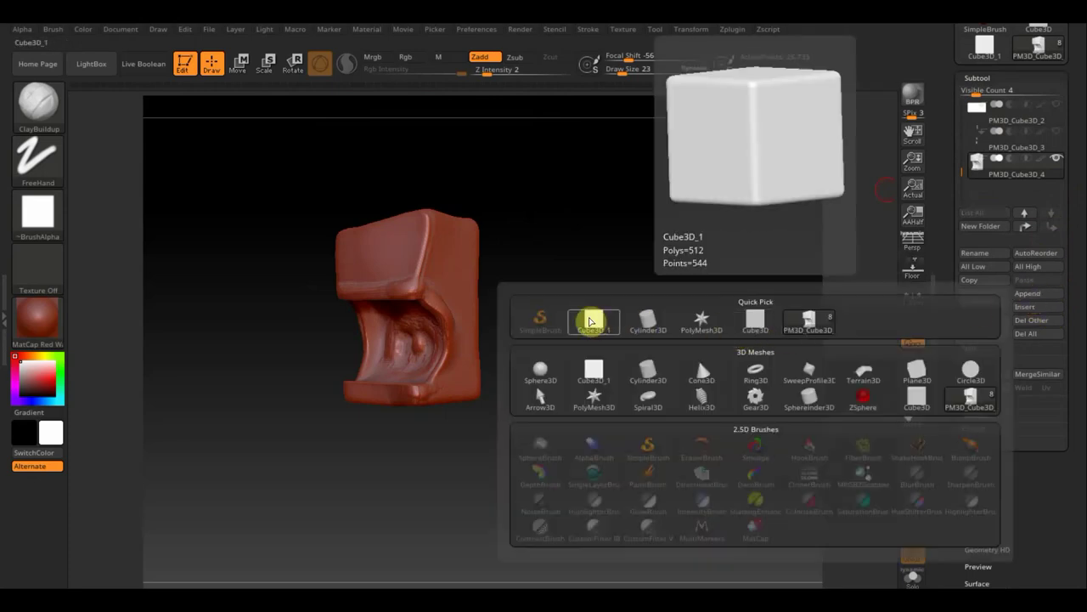
click(596, 323)
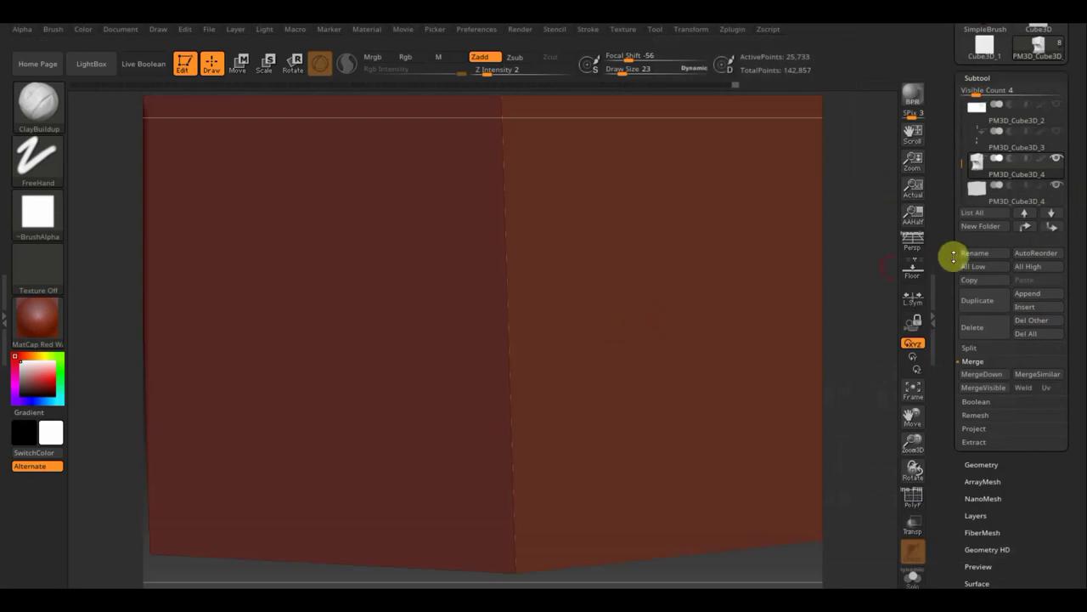
key(n)
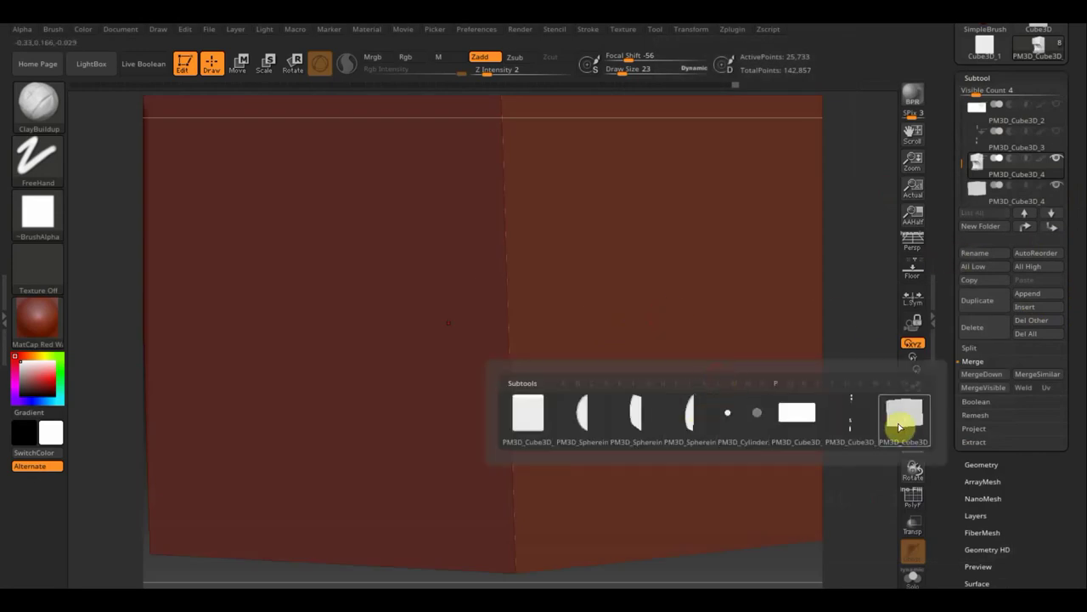
click(904, 414)
click(910, 393)
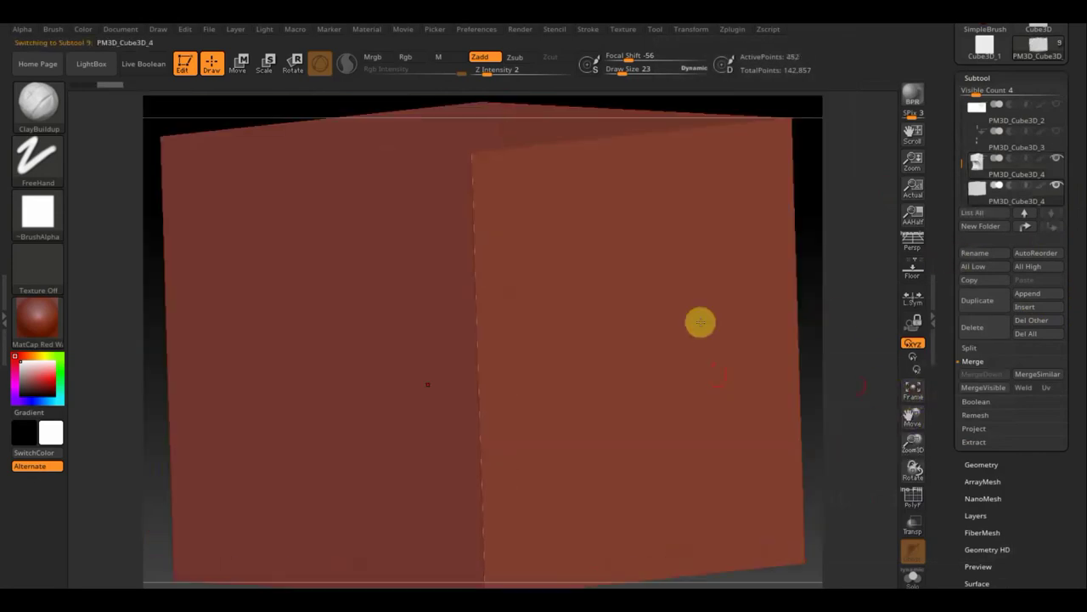
Scale the cube to a third, flatten and narrow it, and move it into the mouth.
click(240, 63)
mouse_move(484, 349)
mouse_down()
mouse_move(376, 208)
mouse_move(330, 172)
mouse_up()
drag(485, 303, 484, 340)
mouse_move(649, 364)
mouse_down()
mouse_move(679, 340)
mouse_move(718, 481)
mouse_move(701, 483)
mouse_move(694, 516)
mouse_move(630, 456)
mouse_up()
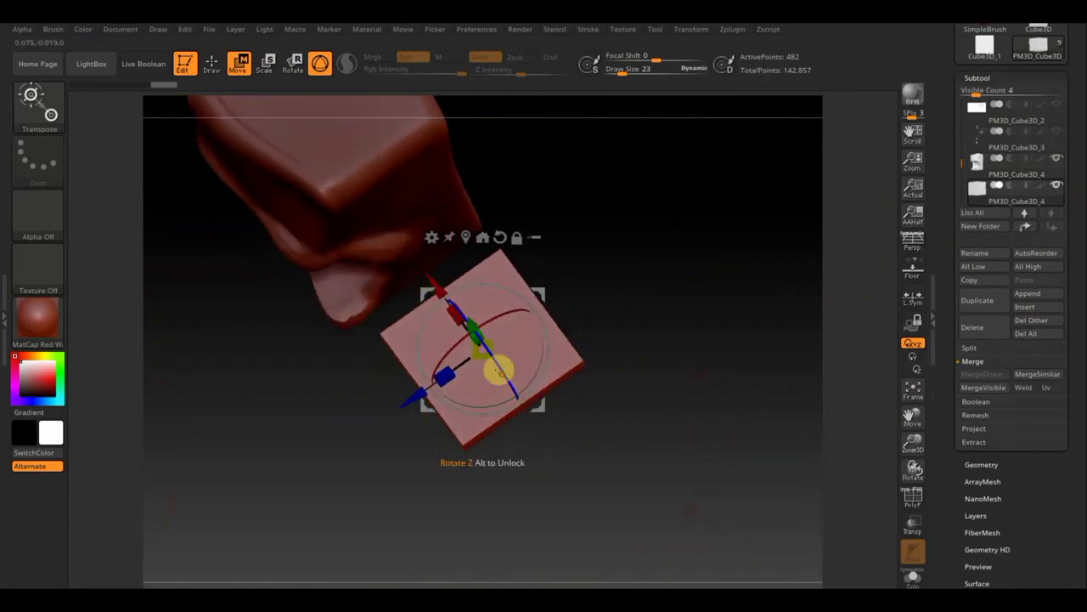
drag(455, 314, 466, 331)
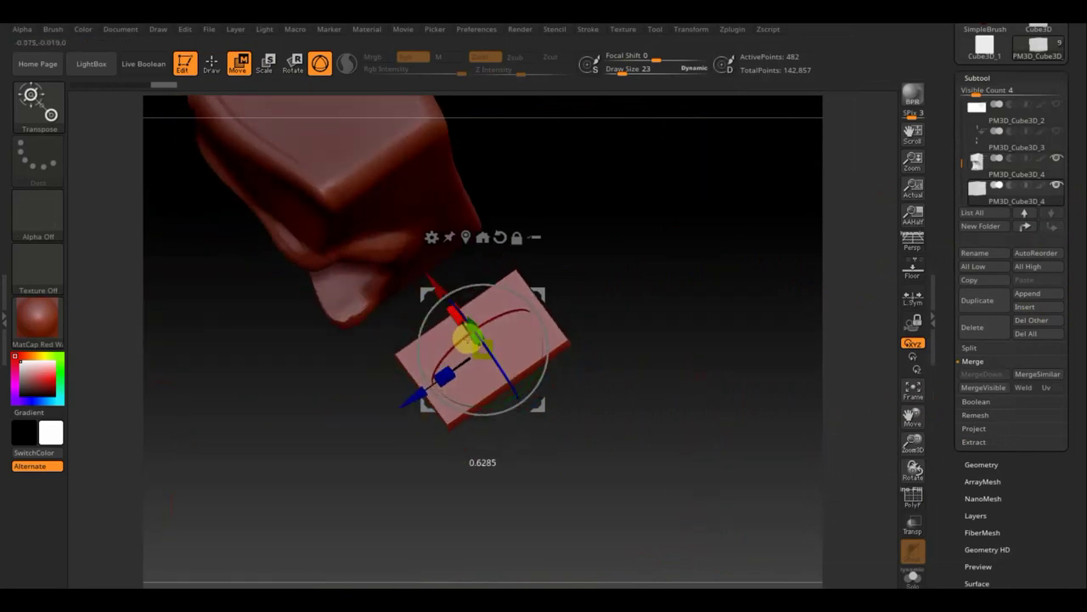
mouse_move(628, 414)
mouse_down()
mouse_move(626, 320)
mouse_move(488, 301)
mouse_up()
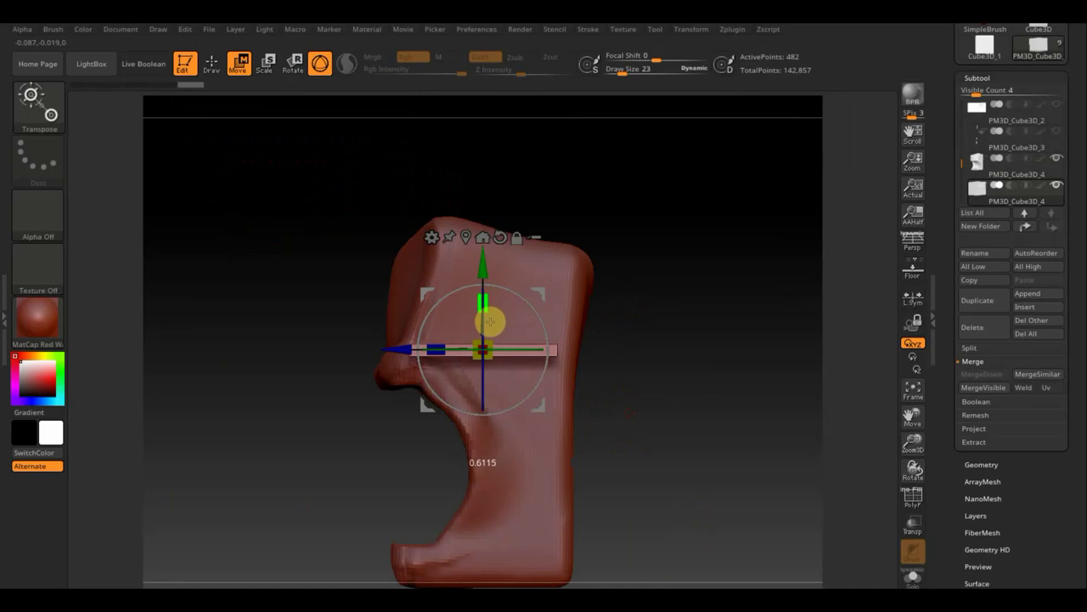
mouse_move(544, 311)
mouse_down()
mouse_move(723, 352)
mouse_move(705, 378)
mouse_up()
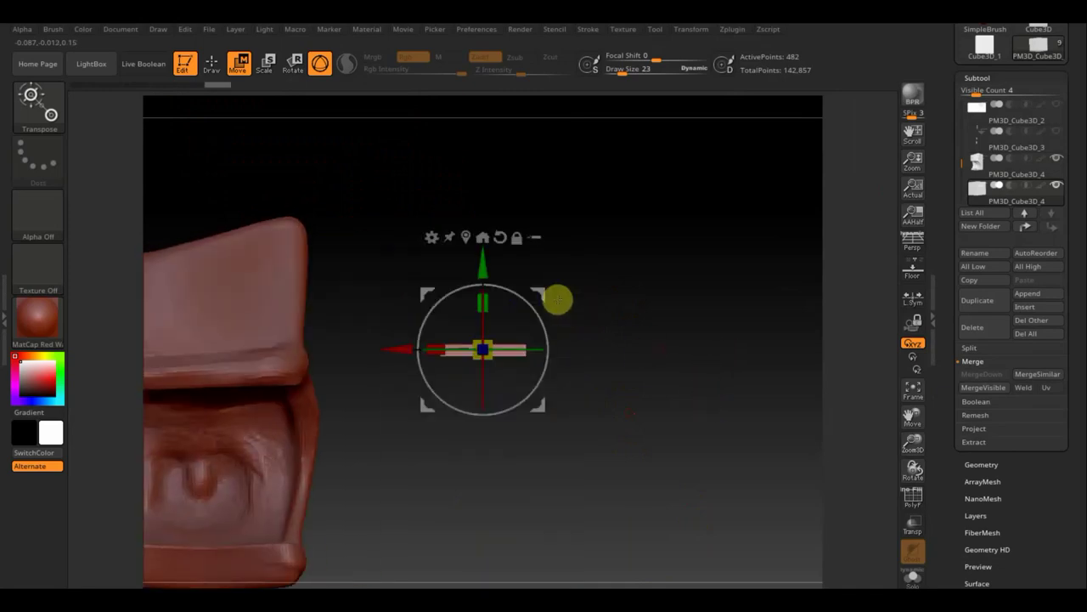
alt+drag(482, 348, 250, 461)
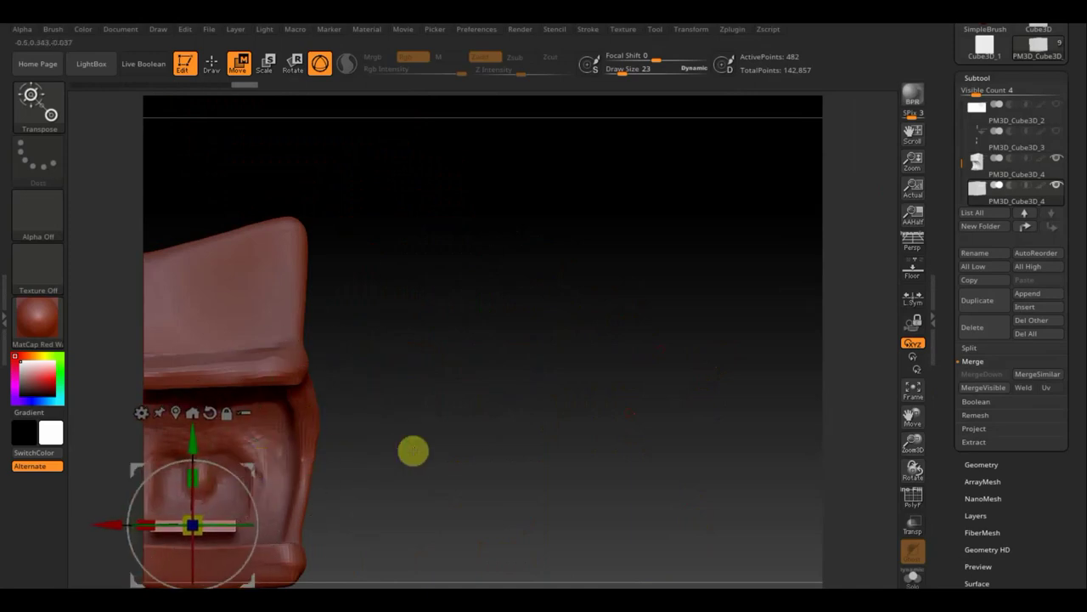
mouse_move(561, 403)
mouse_down()
mouse_move(643, 391)
mouse_move(595, 408)
mouse_move(592, 423)
mouse_move(590, 408)
mouse_move(573, 402)
mouse_up()
Return to Draw mode and subdivide the tile with Ctrl+D.
click(212, 66)
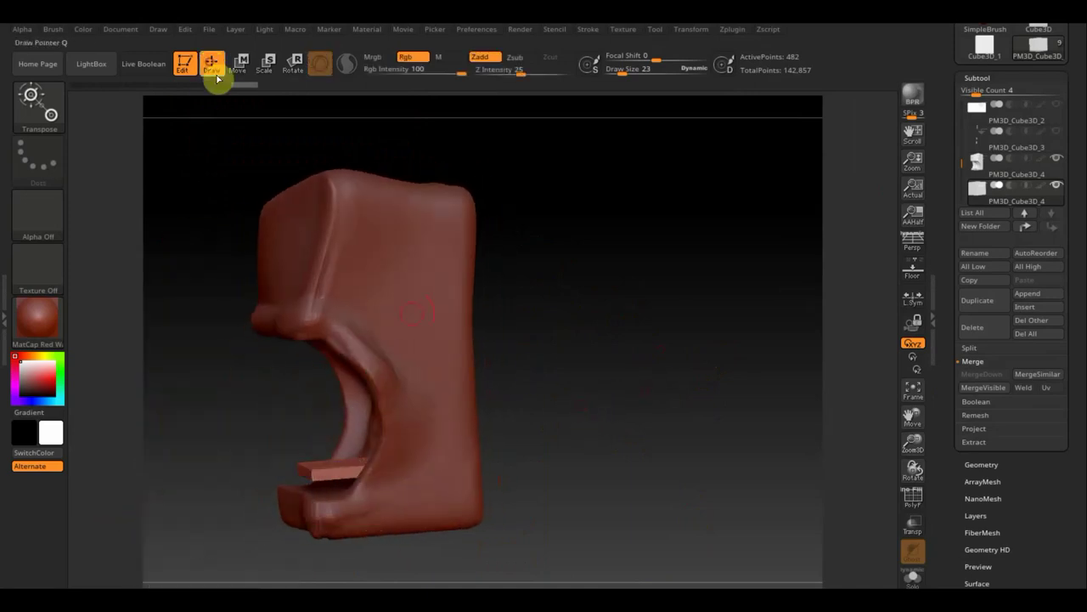
mouse_move(592, 279)
alt+mouse_down()
mouse_move(658, 293)
mouse_move(629, 287)
mouse_move(667, 342)
alt+mouse_up()
key(ctrl)
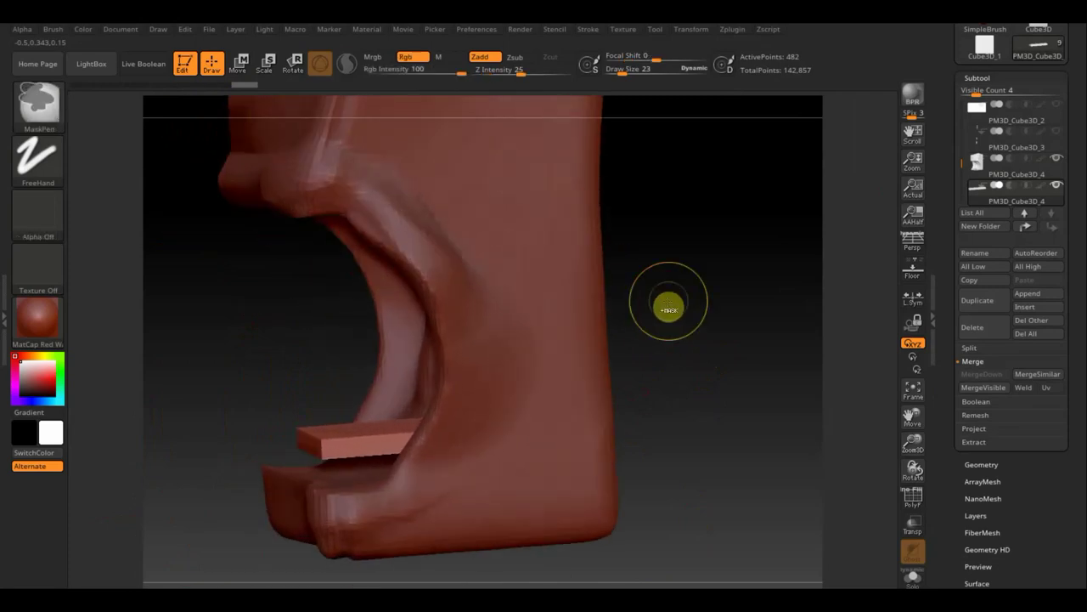
key(ctrl+d)
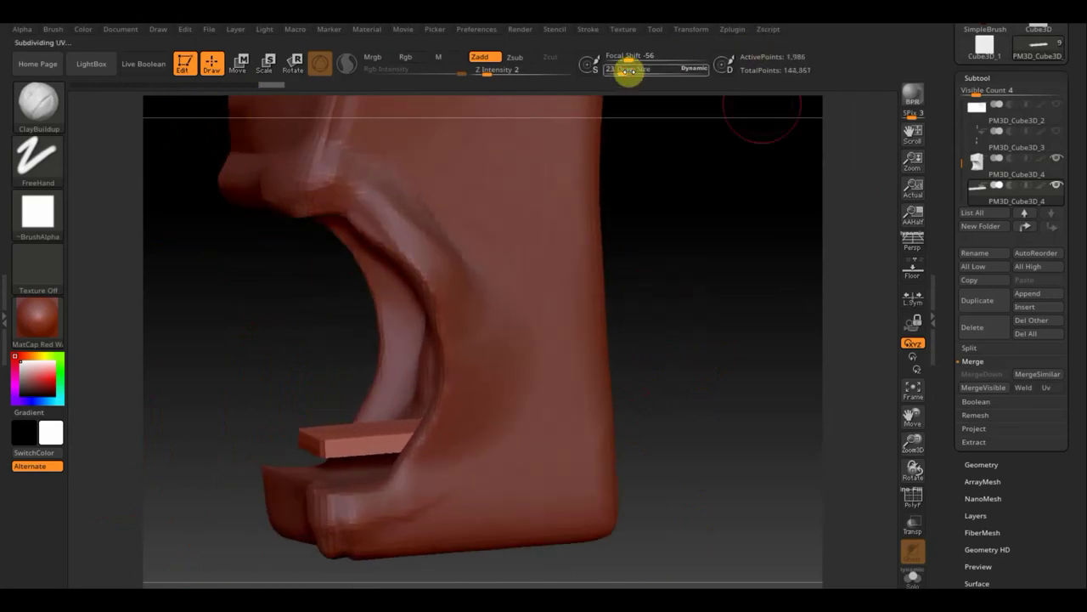
Raise Draw Size to 69 and snap to a front view with Geometry settings shown.
mouse_move(626, 68)
mouse_down()
mouse_move(635, 79)
mouse_move(626, 78)
mouse_up()
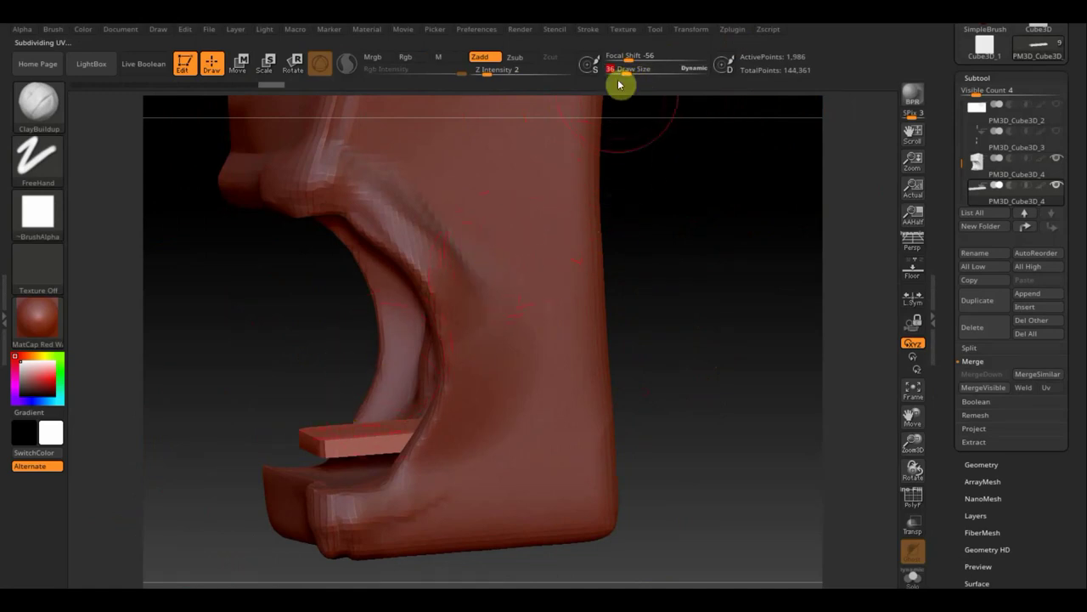
drag(626, 73, 634, 79)
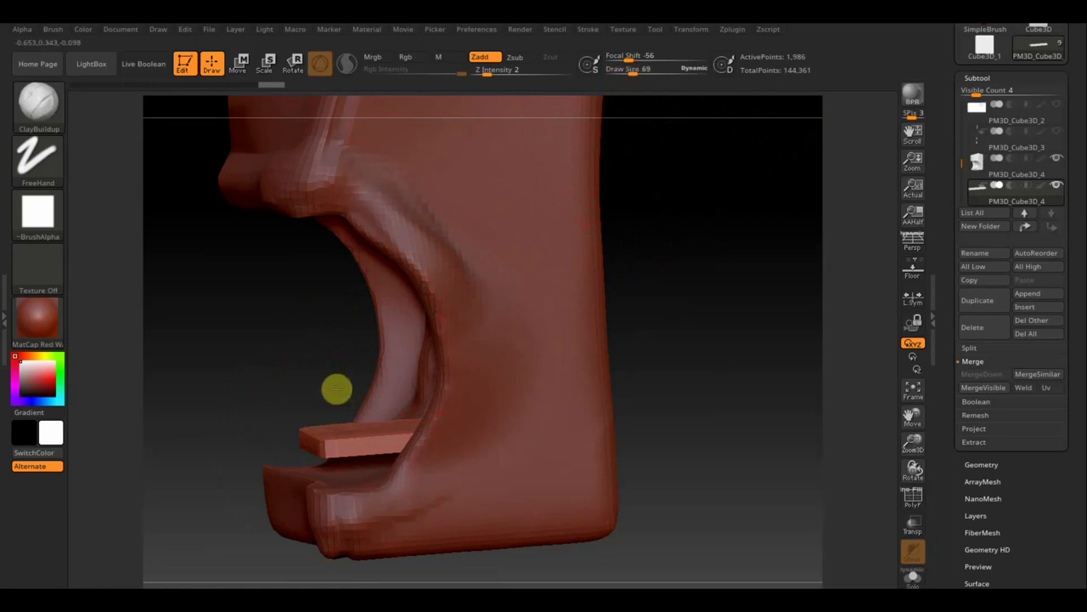
shift+drag(612, 436, 707, 450)
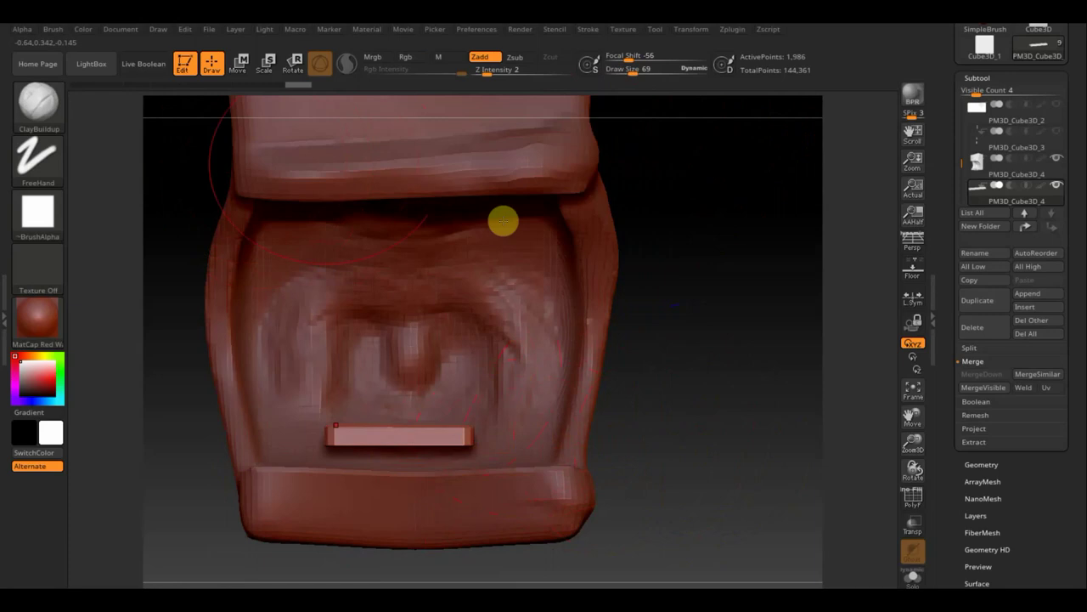
click(988, 460)
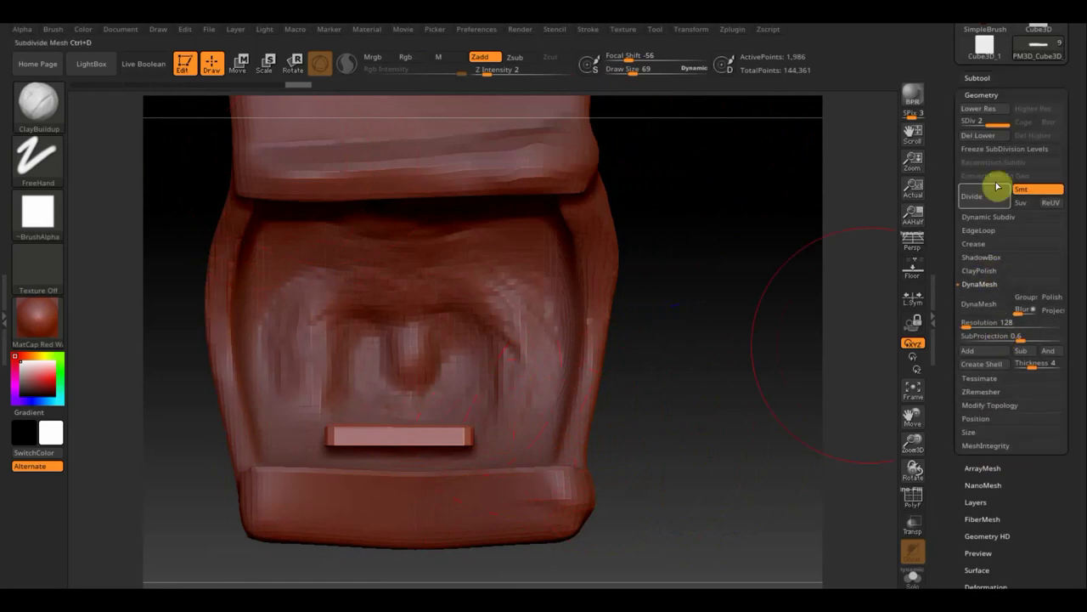
Delete the tile's lower subdivisions and remesh it at resolution 312.
click(982, 138)
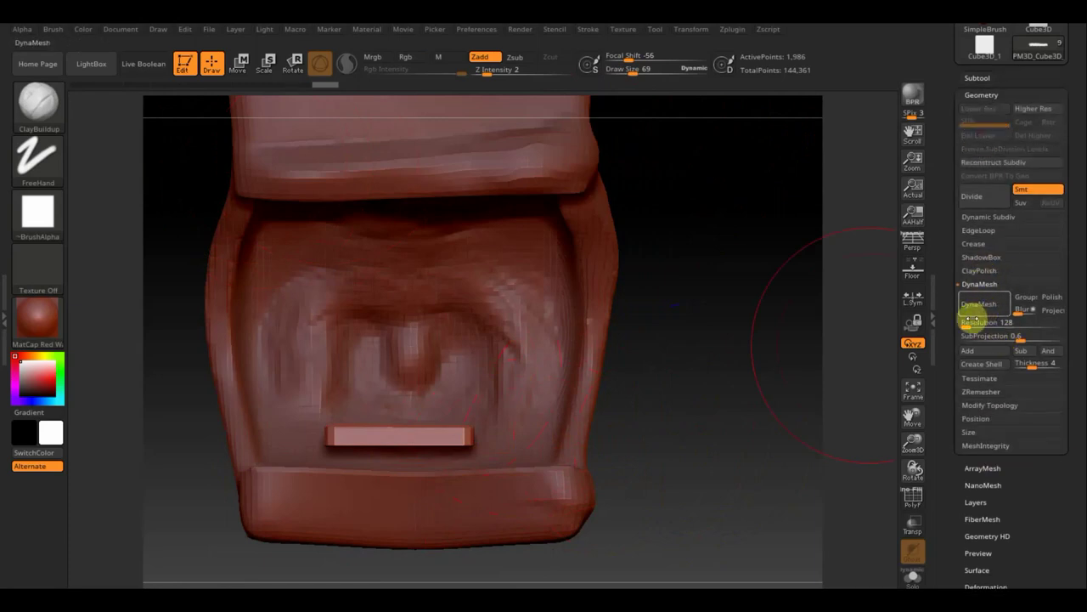
drag(968, 324, 975, 314)
click(980, 305)
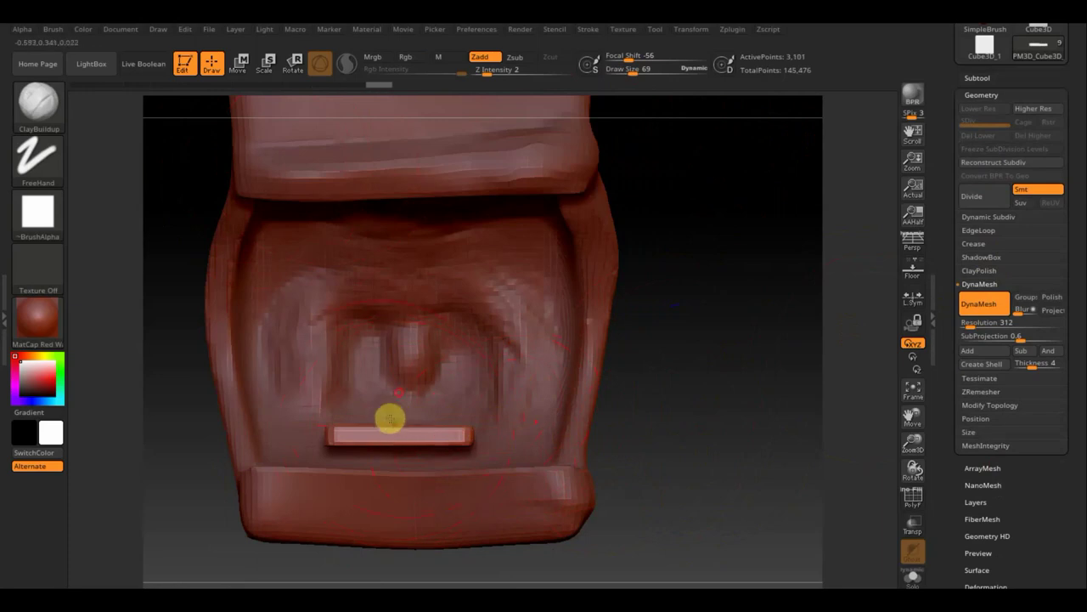
With Move Topological, arch the tile into a rounded tongue shape.
click(38, 106)
click(275, 128)
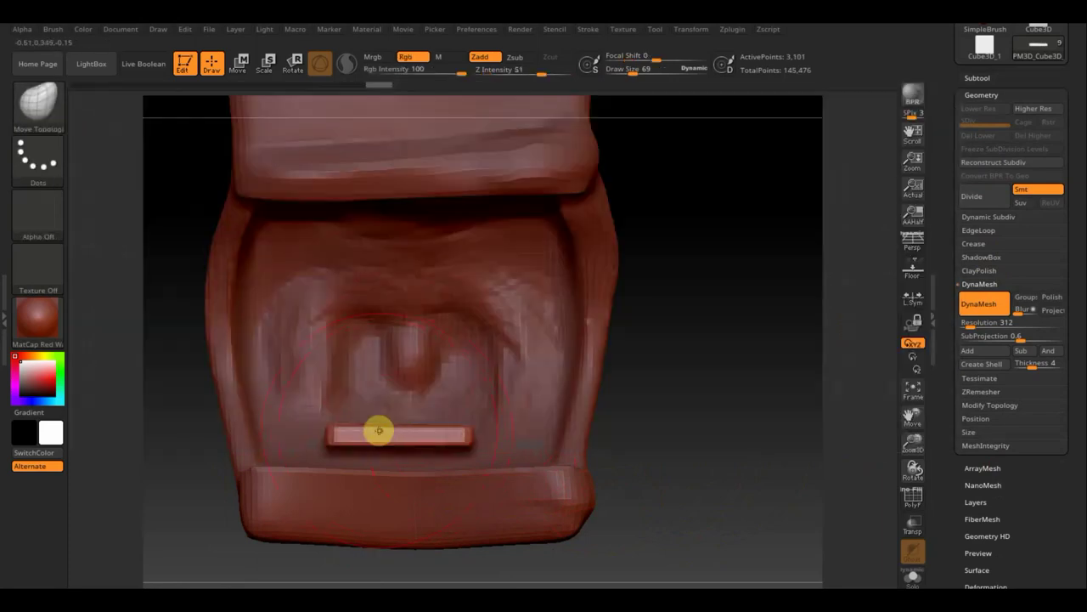
drag(379, 431, 383, 374)
drag(425, 428, 441, 371)
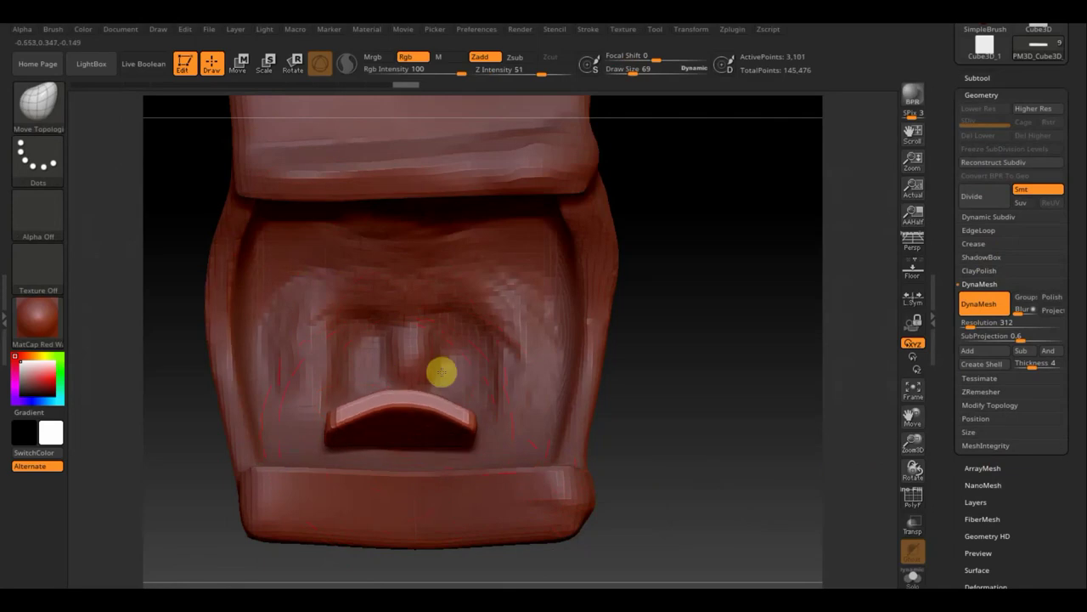
mouse_move(386, 412)
mouse_down()
mouse_move(388, 393)
mouse_move(353, 369)
mouse_up()
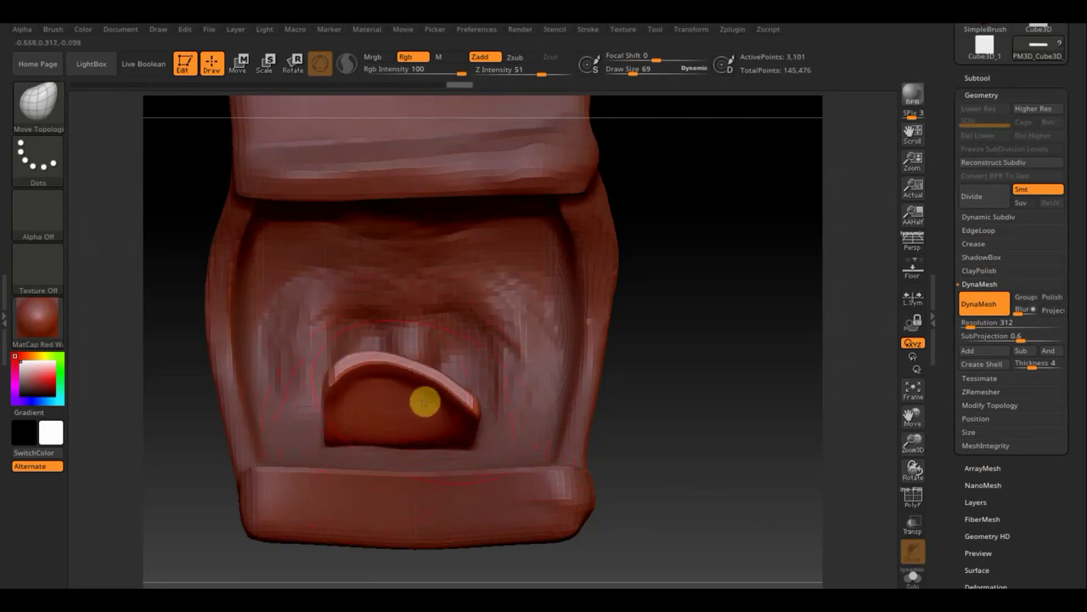
mouse_move(424, 400)
mouse_down()
mouse_move(437, 347)
mouse_move(465, 412)
mouse_up()
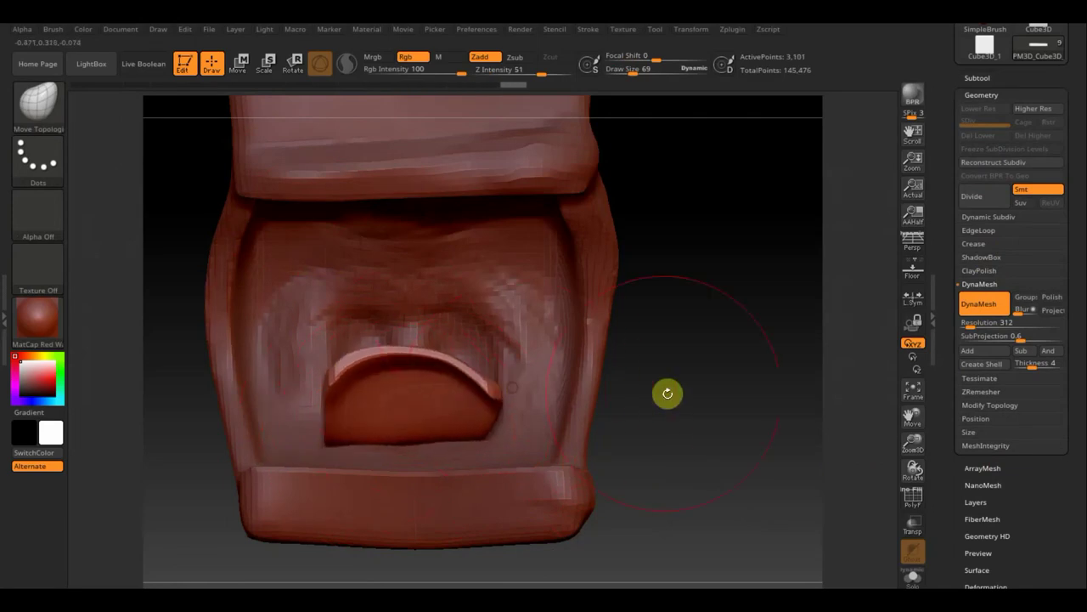
Pull the tongue out of the mouth, curl its tip up, and lift its right side.
drag(668, 391, 611, 409)
mouse_move(425, 377)
mouse_down()
mouse_move(362, 357)
mouse_move(260, 383)
mouse_up()
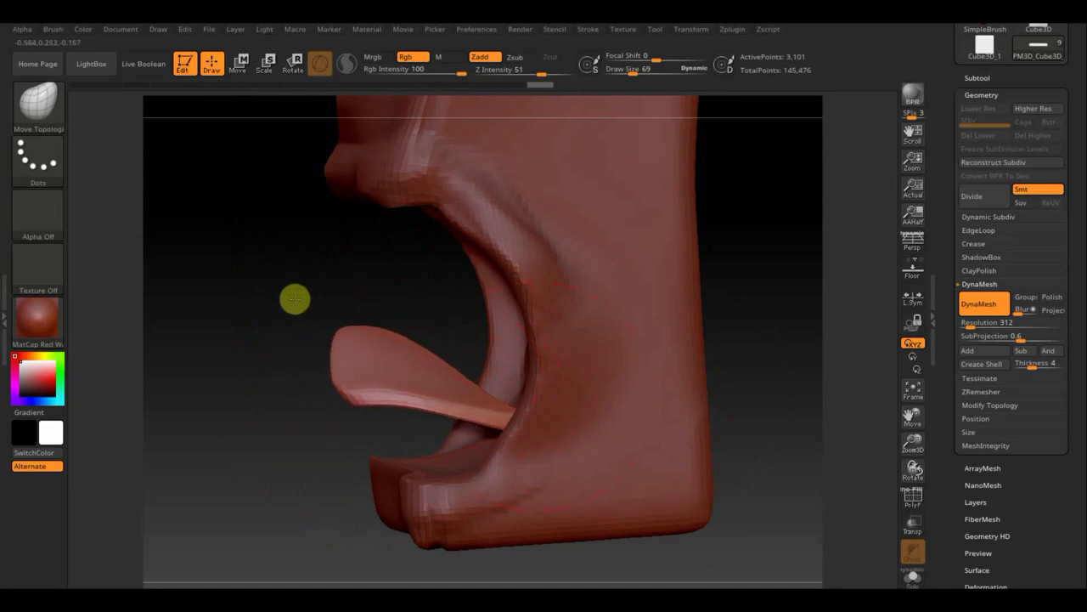
mouse_move(340, 373)
mouse_down()
mouse_move(331, 328)
mouse_move(246, 348)
mouse_up()
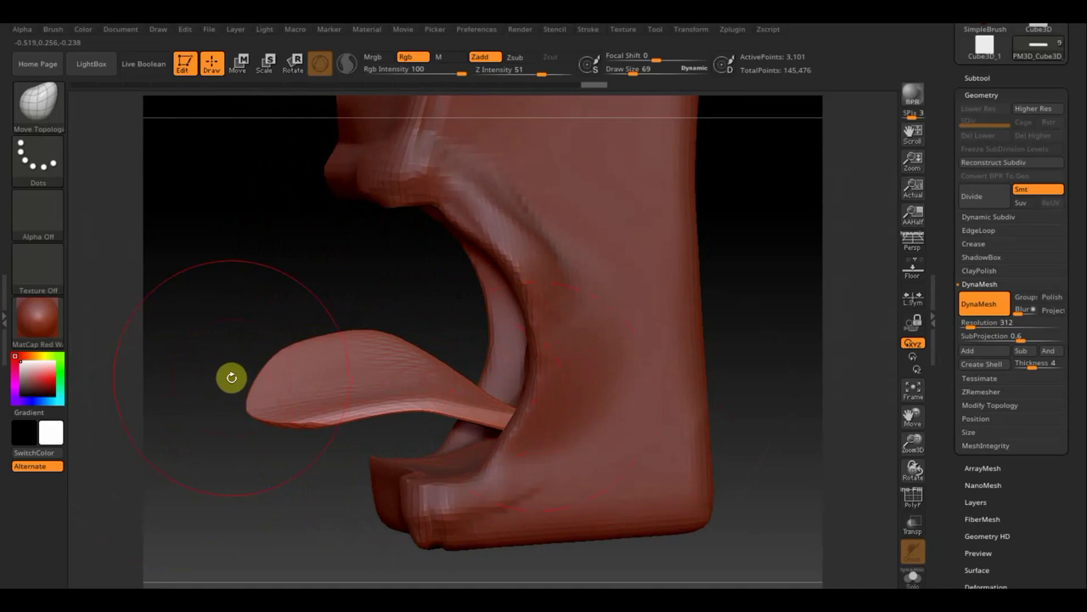
drag(317, 495, 343, 439)
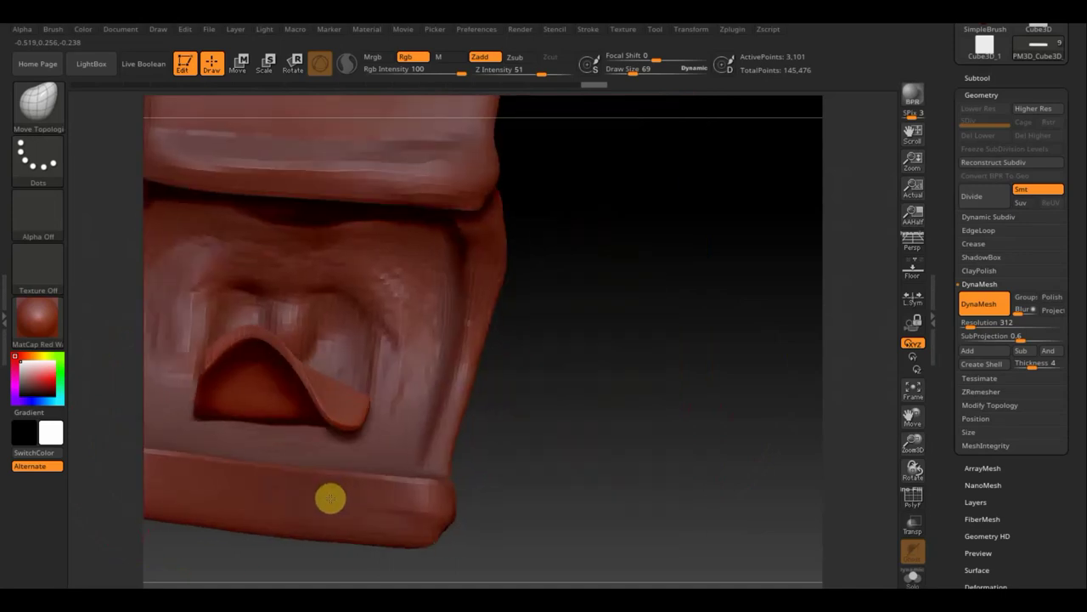
mouse_move(320, 402)
mouse_down()
mouse_move(360, 390)
mouse_move(383, 406)
mouse_move(366, 382)
mouse_move(347, 391)
mouse_up()
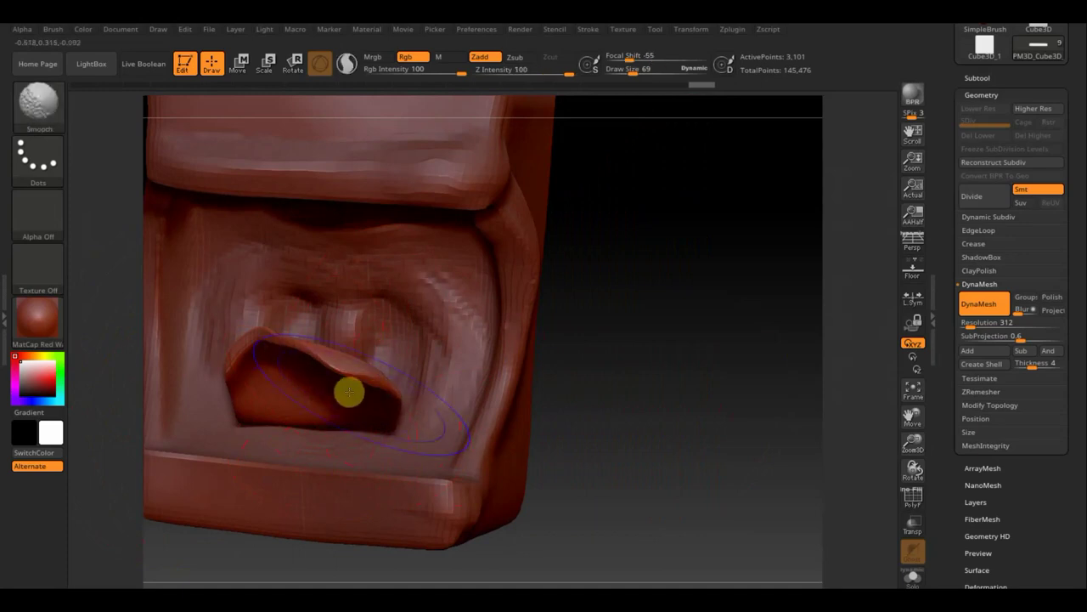
Pull the tongue surface downward and smooth its tip into a rounder shape.
drag(617, 407, 621, 425)
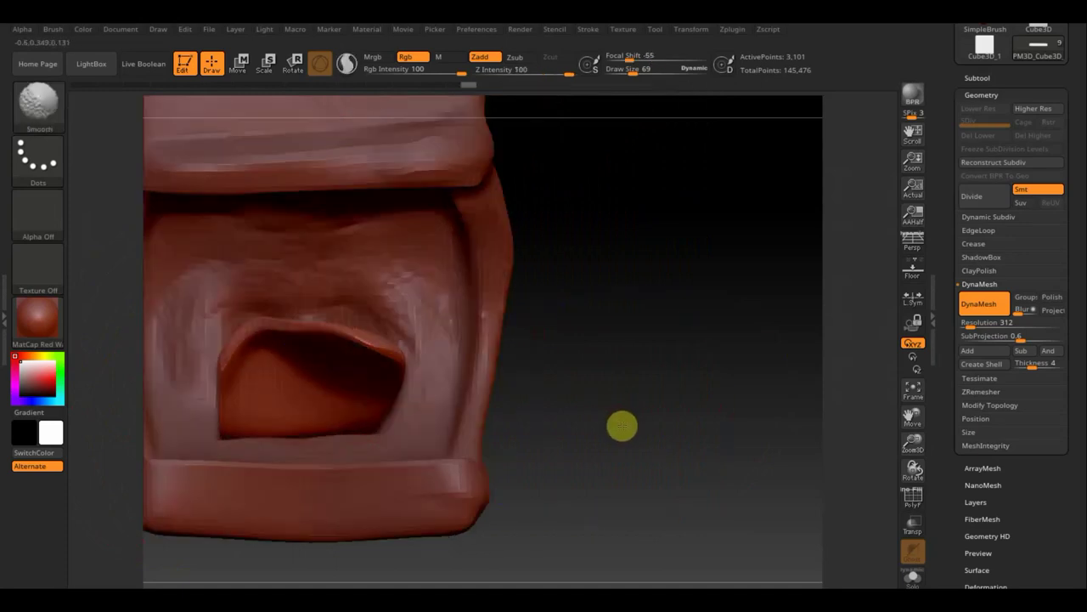
drag(301, 328, 280, 293)
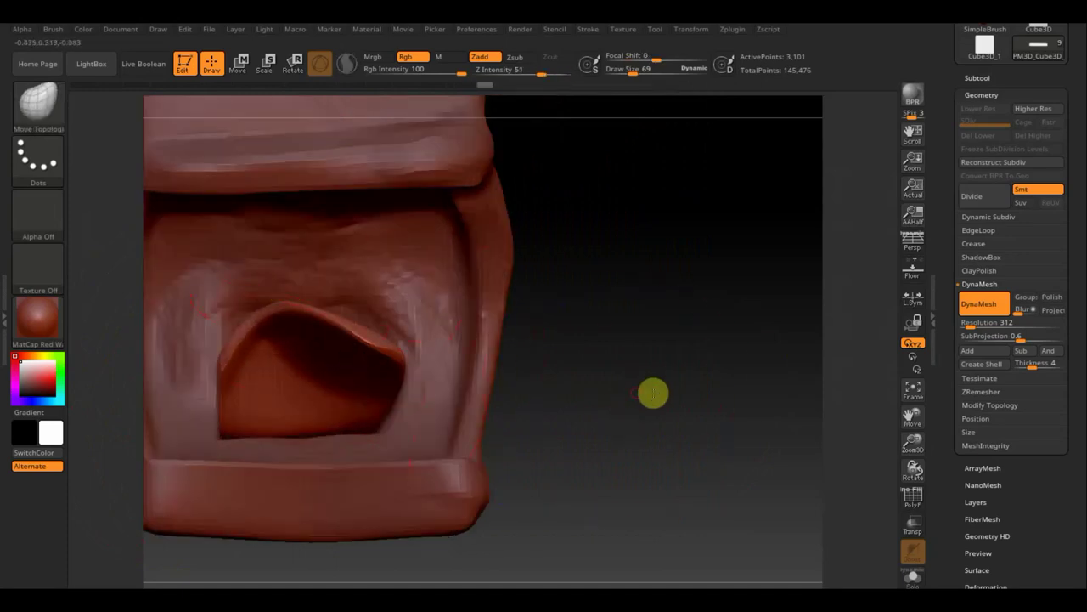
drag(653, 392, 711, 391)
mouse_move(515, 408)
mouse_down()
mouse_move(563, 390)
mouse_move(560, 370)
mouse_up()
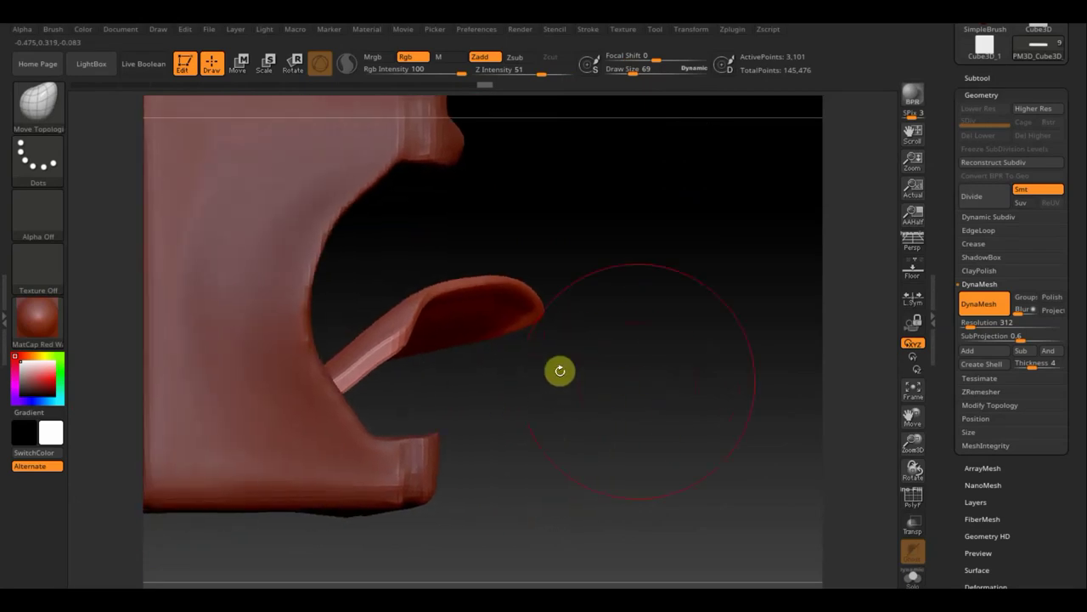
mouse_move(430, 308)
mouse_down()
mouse_move(459, 332)
mouse_move(449, 311)
mouse_move(469, 322)
mouse_up()
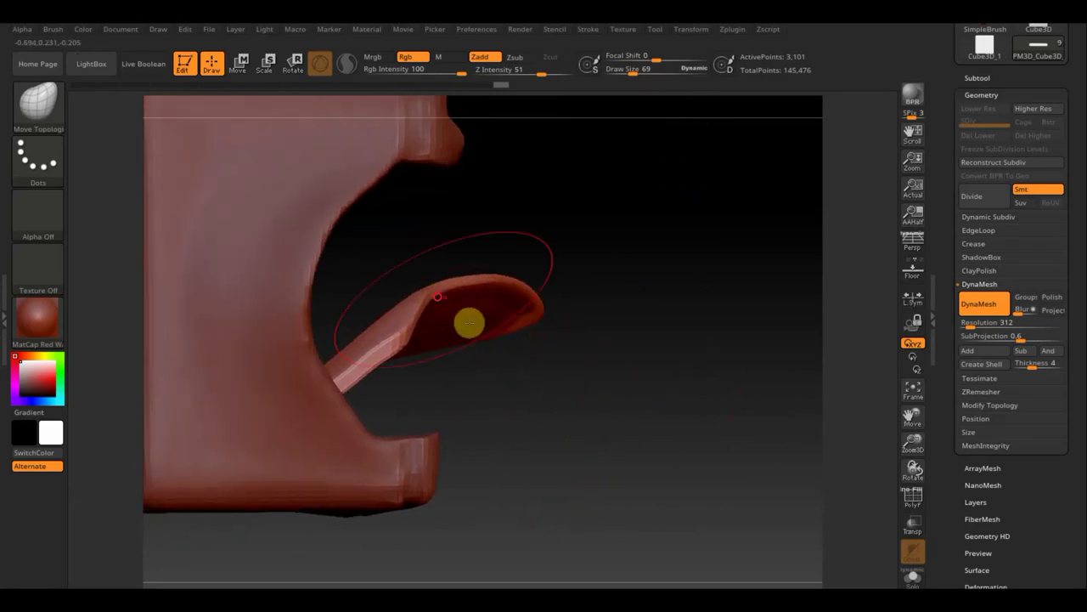
mouse_move(543, 373)
mouse_down()
mouse_move(544, 454)
mouse_move(509, 480)
mouse_move(474, 405)
mouse_up()
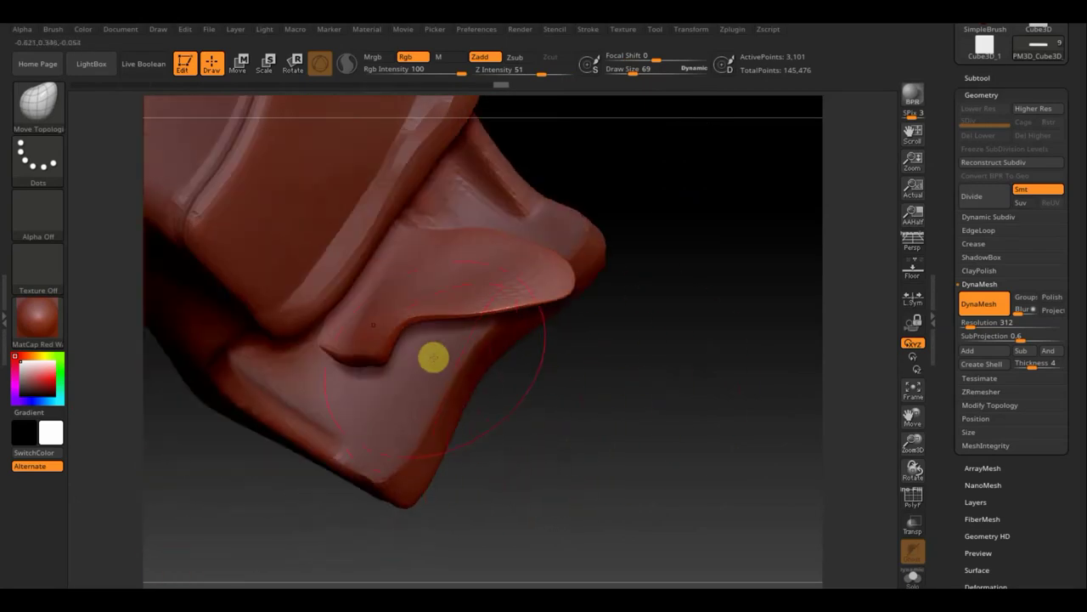
mouse_move(411, 320)
mouse_down()
mouse_move(413, 419)
mouse_move(444, 454)
mouse_up()
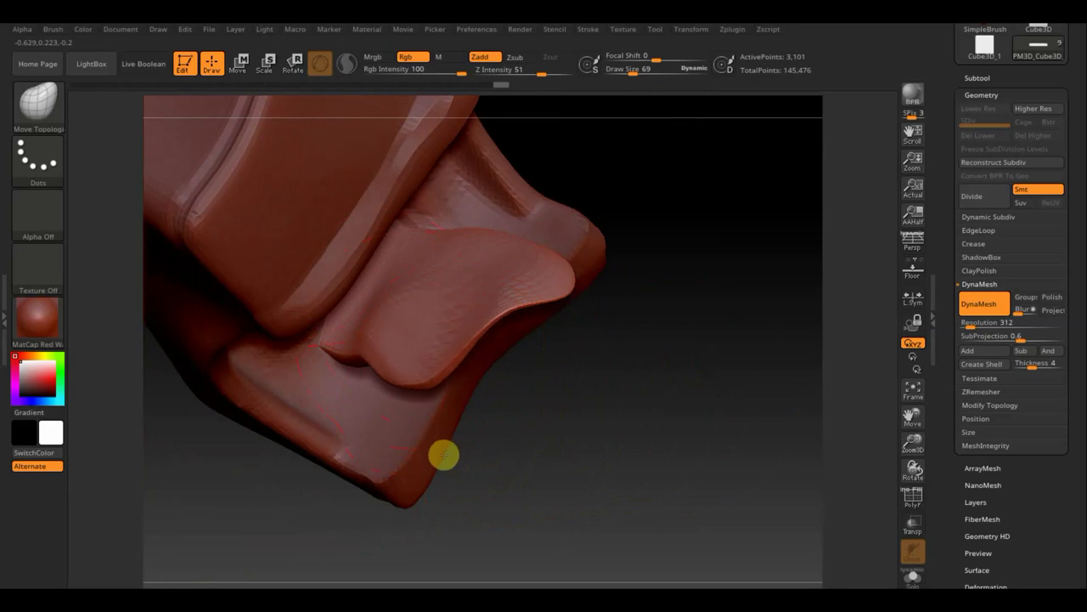
mouse_move(488, 321)
mouse_down()
mouse_move(541, 379)
mouse_move(476, 324)
mouse_up()
mouse_move(435, 279)
mouse_down()
mouse_move(482, 311)
mouse_move(478, 278)
mouse_up()
Pull the tongue's upper surface up and nudge its lower-right edge, checking in profile.
shift+drag(620, 375, 643, 292)
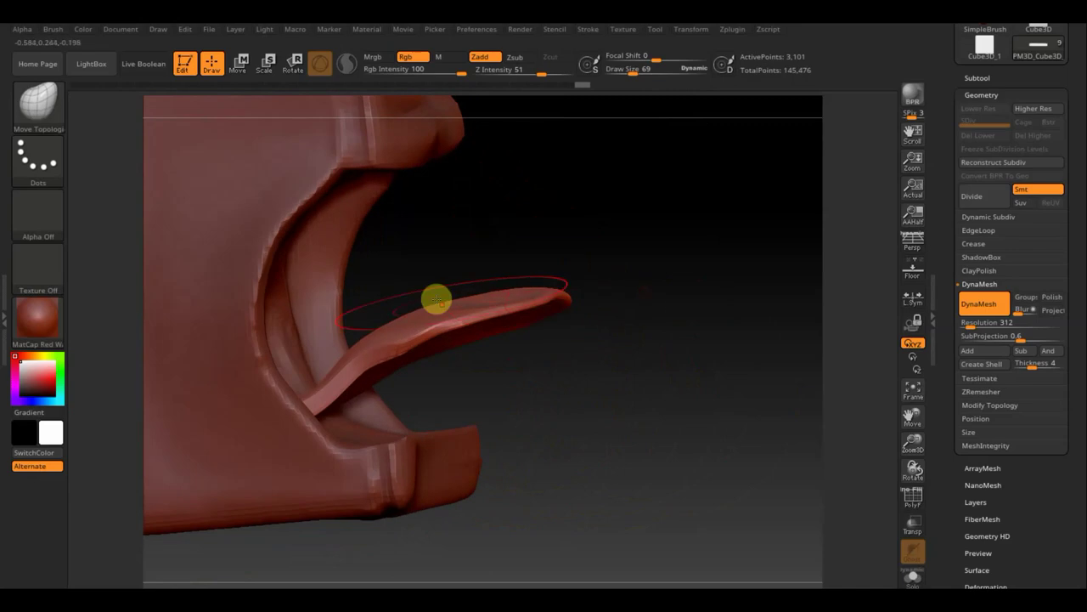
mouse_move(352, 349)
mouse_down()
mouse_move(393, 309)
mouse_move(340, 371)
mouse_up()
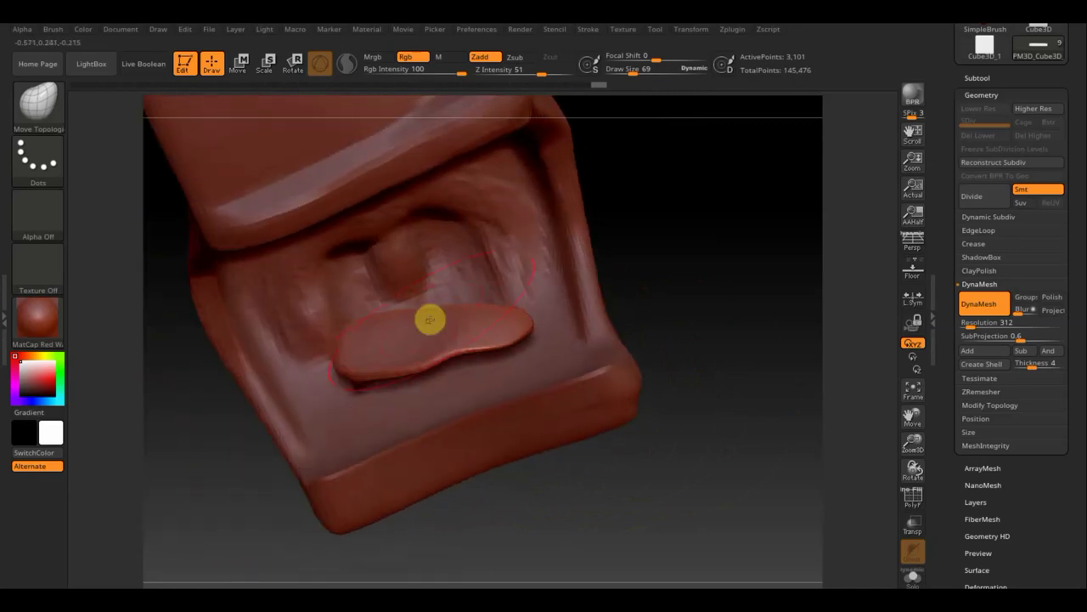
drag(442, 307, 435, 268)
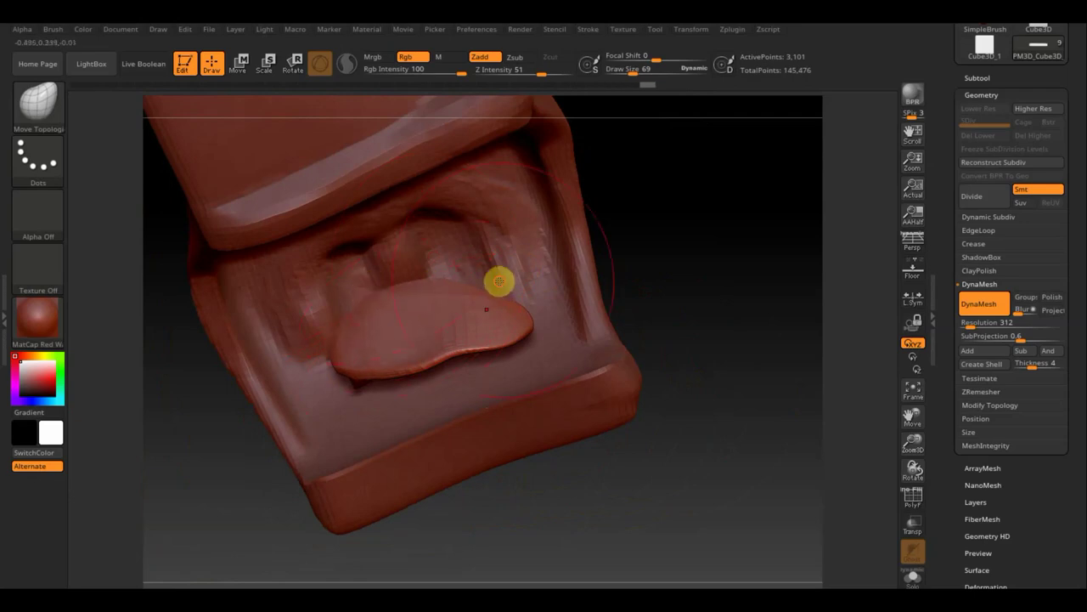
drag(614, 274, 570, 294)
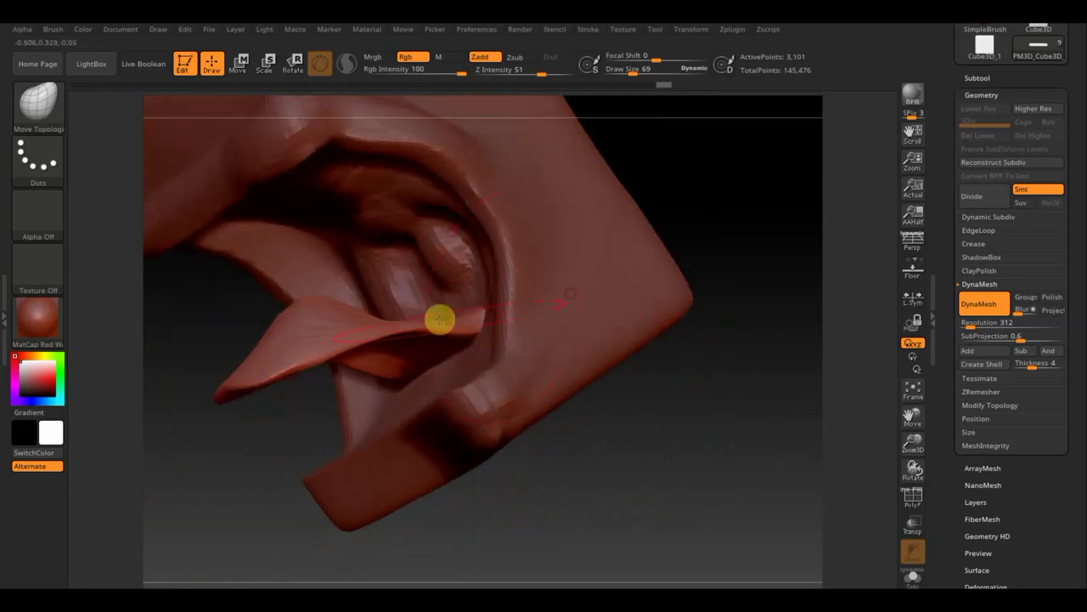
mouse_move(441, 361)
mouse_down()
mouse_move(464, 280)
mouse_move(388, 313)
mouse_move(390, 214)
mouse_up()
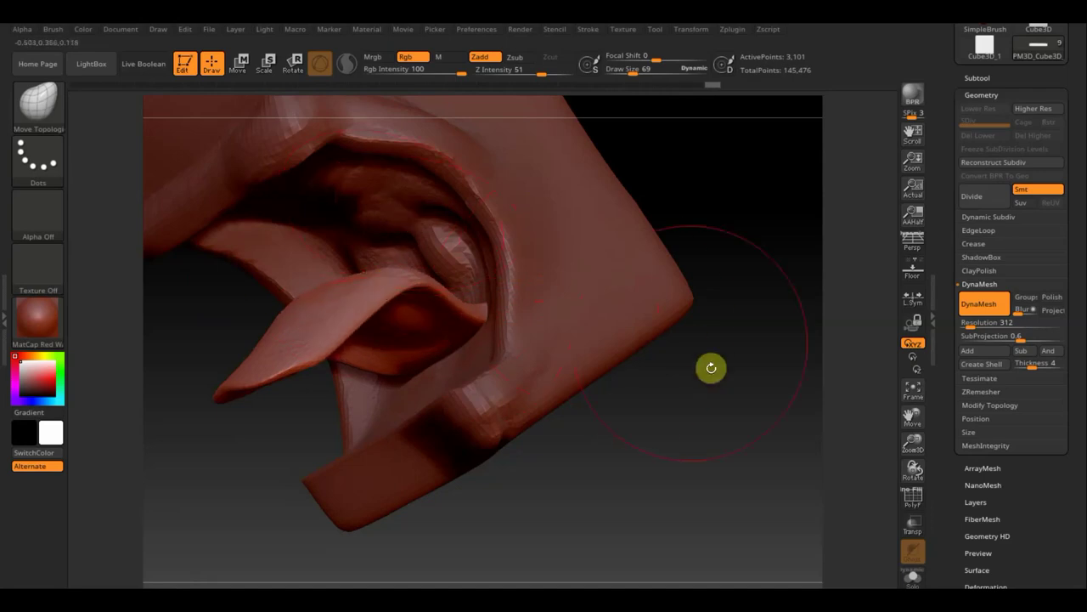
mouse_move(711, 366)
mouse_down()
mouse_move(760, 343)
mouse_move(358, 314)
mouse_up()
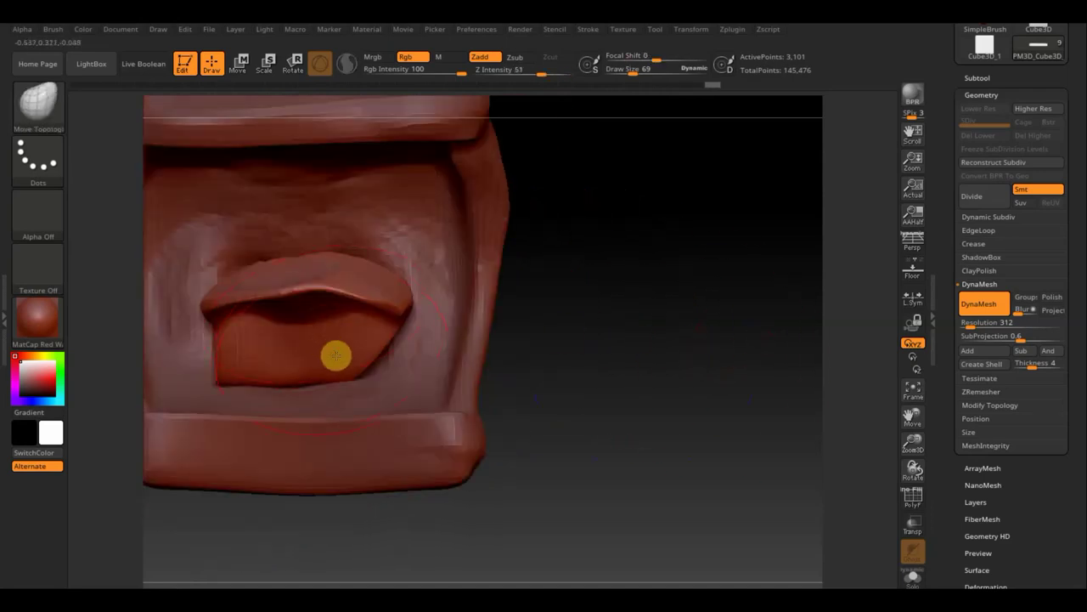
drag(359, 365, 384, 375)
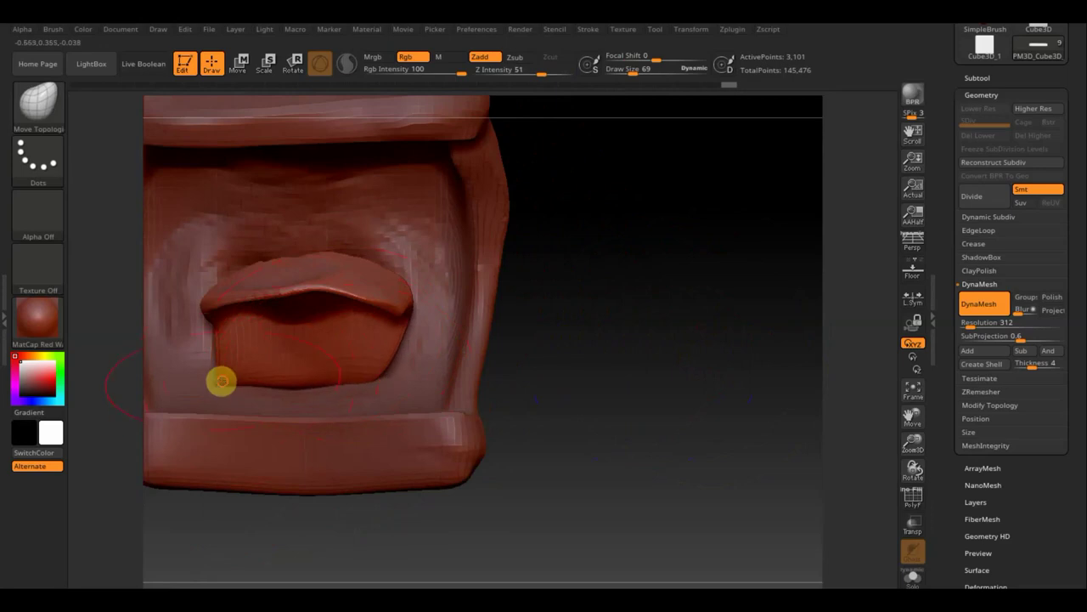
mouse_move(573, 392)
mouse_down()
mouse_move(640, 393)
mouse_move(583, 396)
mouse_move(383, 359)
mouse_up()
Move the tongue subtool slightly down and outward with the Move gizmo, then resume Draw mode.
click(238, 63)
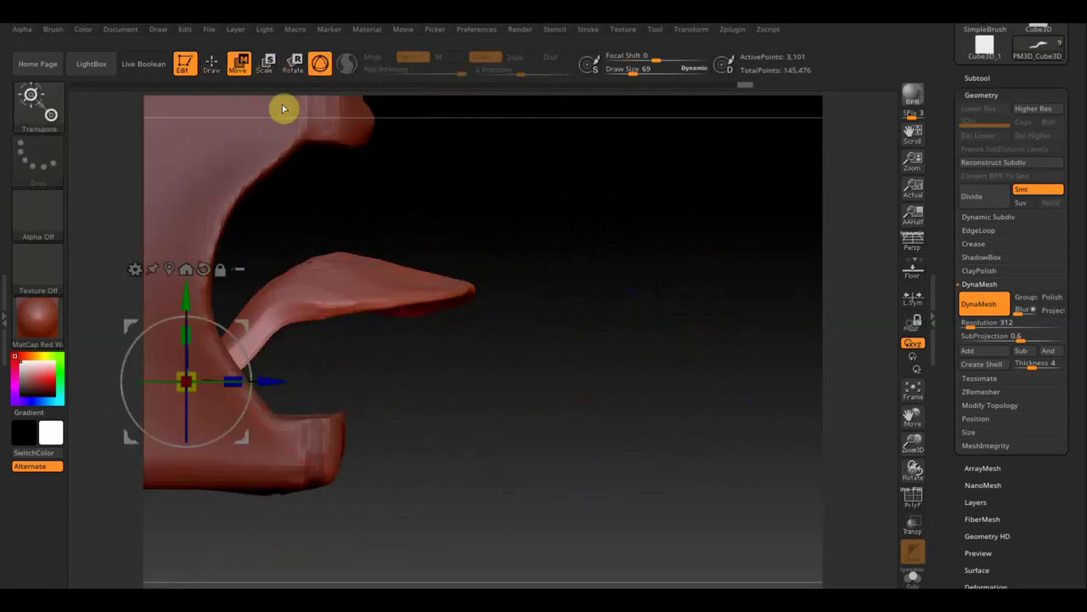
mouse_move(136, 316)
mouse_down()
mouse_move(158, 356)
mouse_move(144, 352)
mouse_up()
mouse_move(507, 354)
mouse_down()
mouse_move(442, 388)
mouse_move(502, 420)
mouse_move(524, 391)
mouse_move(420, 365)
mouse_move(716, 345)
mouse_move(646, 360)
mouse_move(483, 364)
mouse_up()
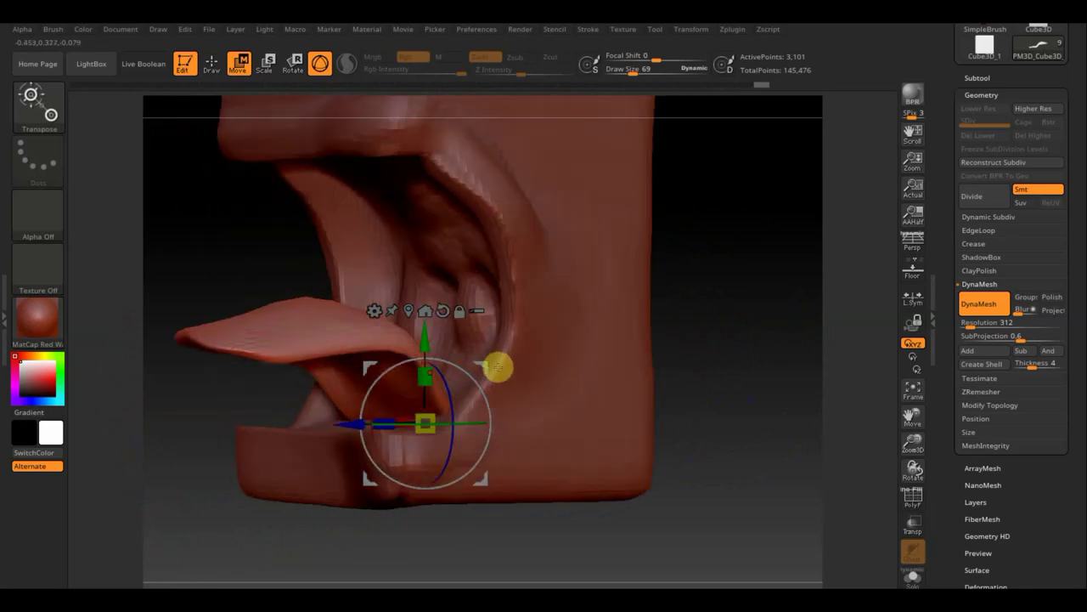
mouse_move(712, 368)
mouse_down()
mouse_move(716, 451)
mouse_move(684, 386)
mouse_move(770, 369)
mouse_move(718, 368)
mouse_up()
click(213, 59)
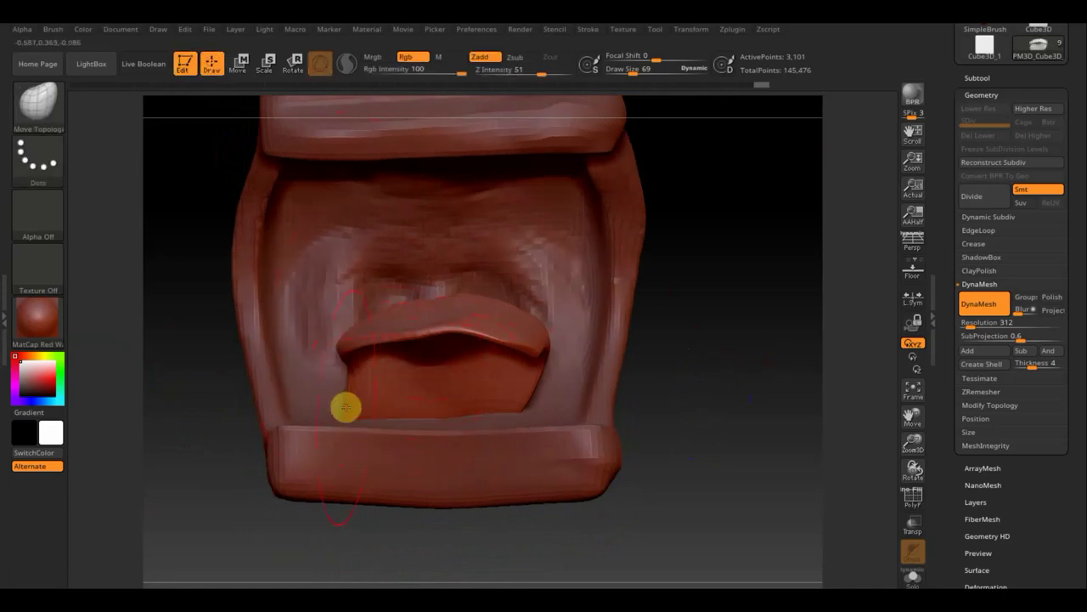
Lift the tongue's centre into a hollow curl and shift its edges.
mouse_move(355, 366)
mouse_down()
mouse_move(307, 365)
mouse_move(348, 351)
mouse_up()
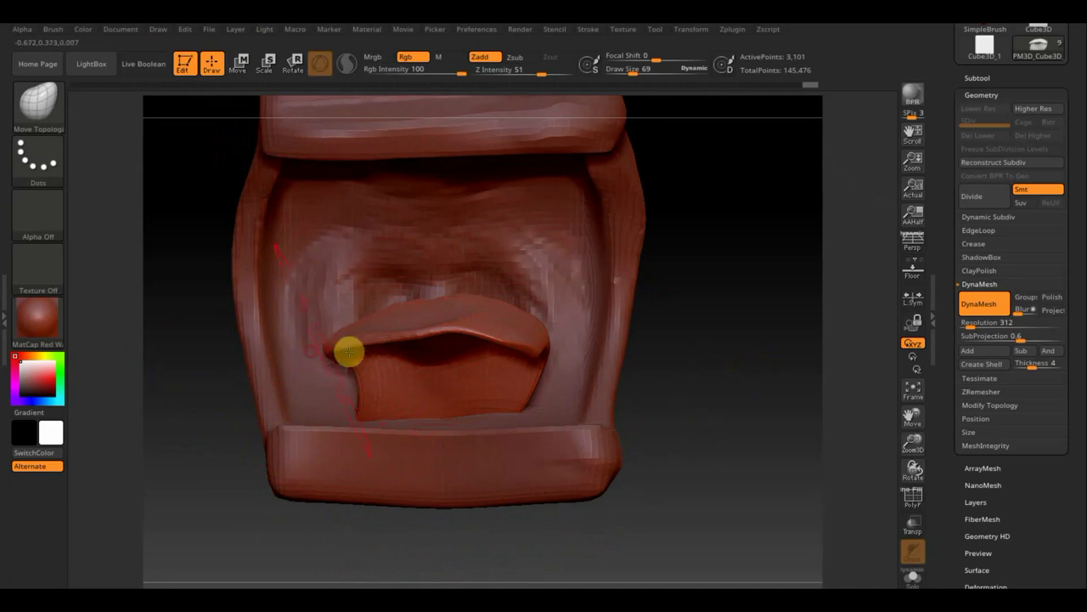
mouse_move(413, 322)
mouse_down()
mouse_move(399, 238)
mouse_move(406, 282)
mouse_up()
drag(505, 332, 524, 311)
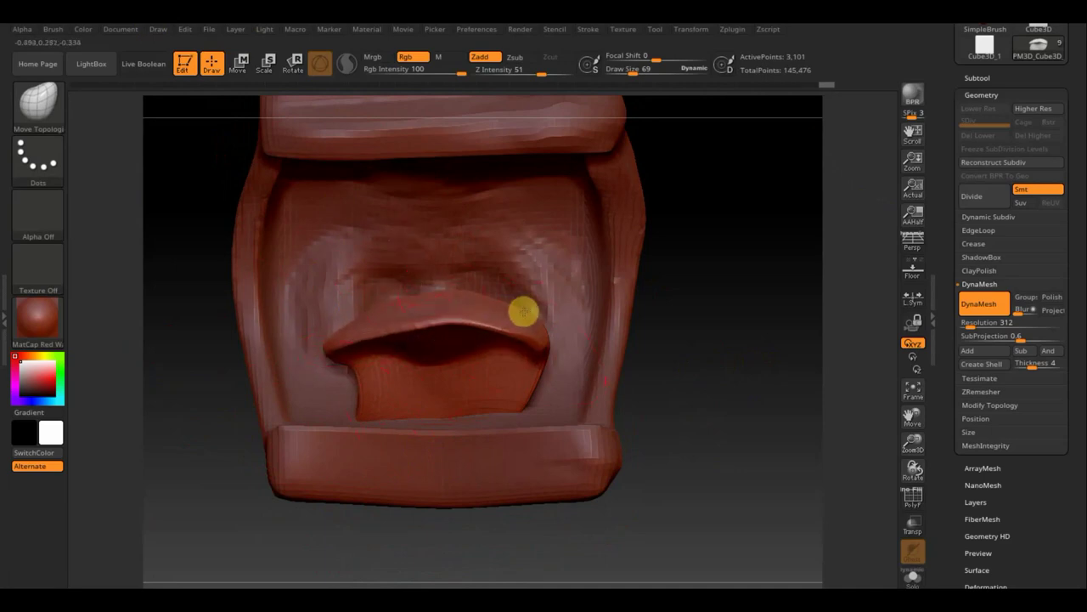
mouse_move(680, 378)
mouse_down()
mouse_move(677, 388)
mouse_move(624, 383)
mouse_move(653, 374)
mouse_move(544, 437)
mouse_move(456, 396)
mouse_move(492, 369)
mouse_up()
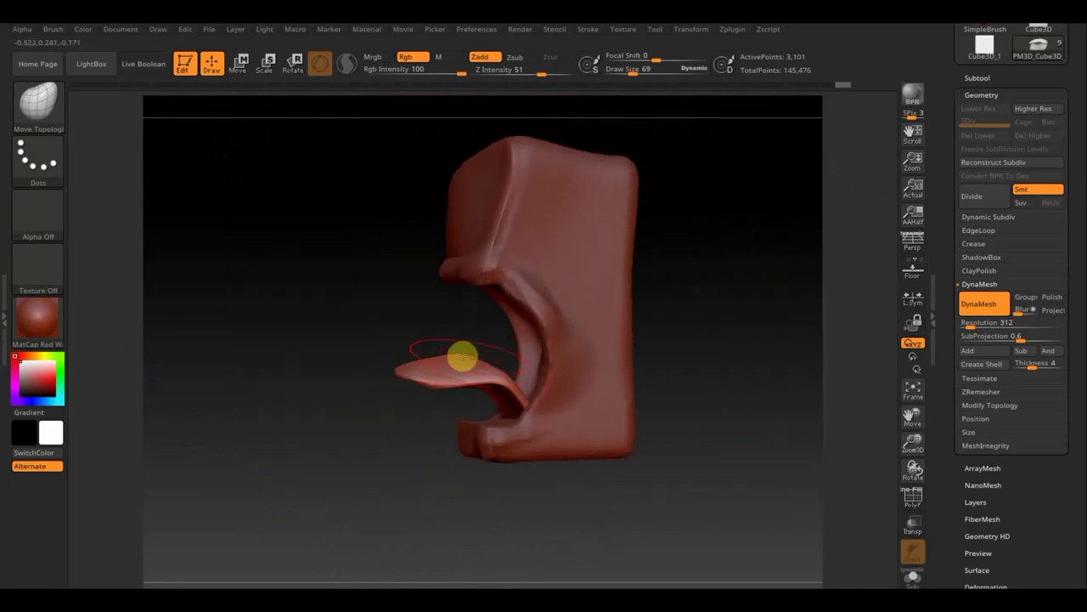
At Draw Size 140 shorten the tongue into a flap, then at 77 drag its tip down.
drag(630, 72, 641, 73)
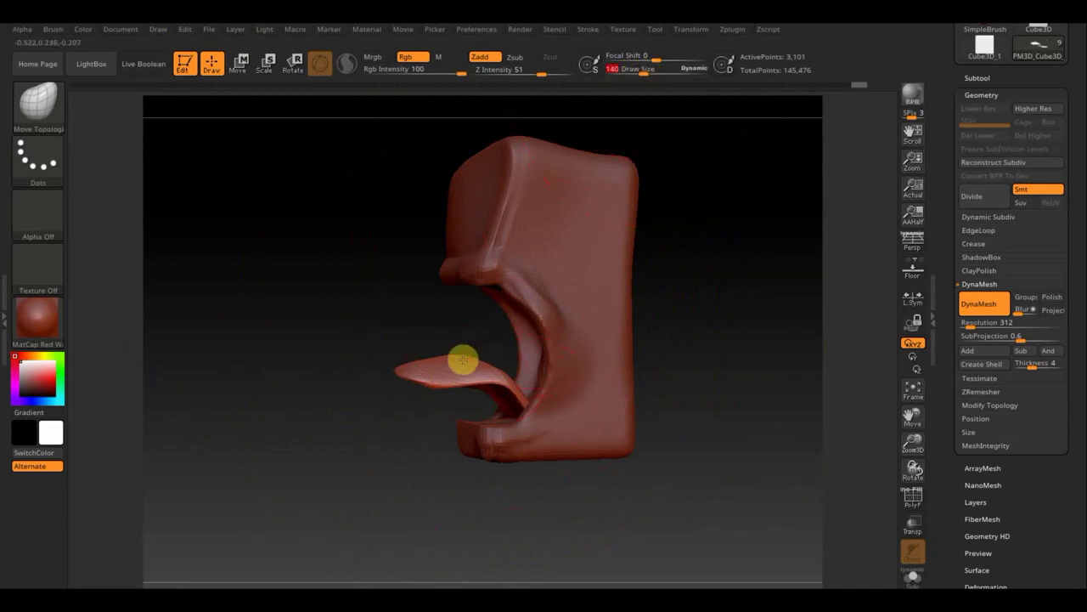
drag(463, 360, 453, 390)
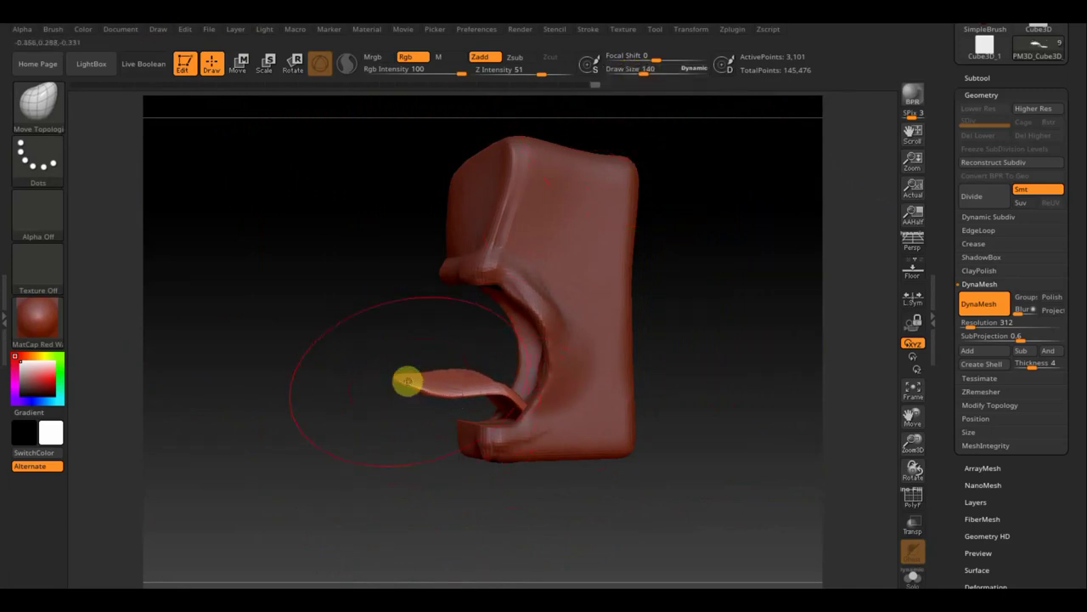
mouse_move(407, 380)
mouse_down()
mouse_move(420, 423)
mouse_move(587, 467)
mouse_up()
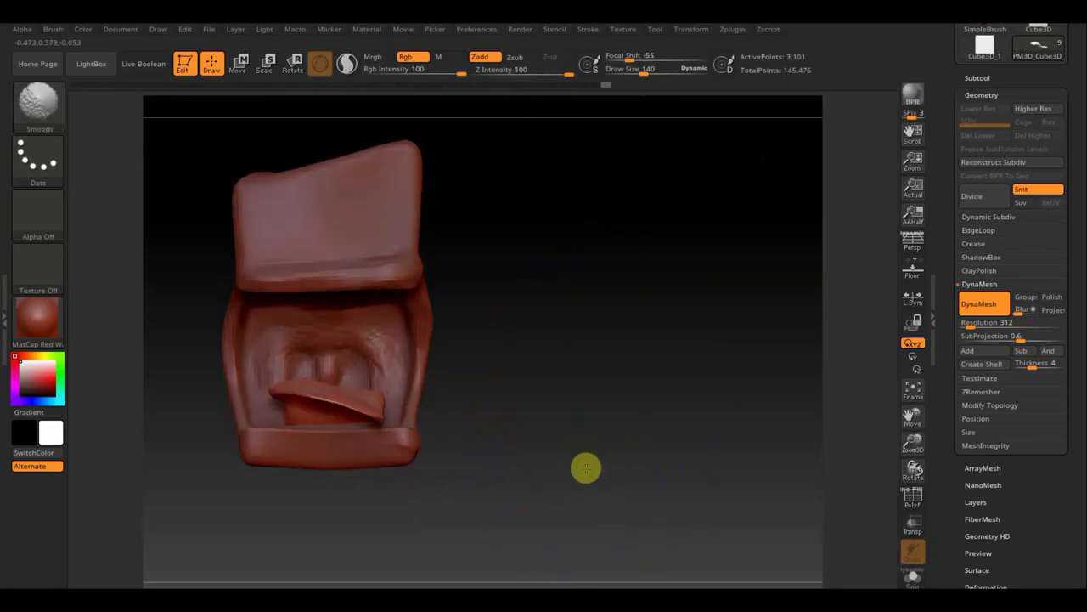
drag(364, 402, 358, 369)
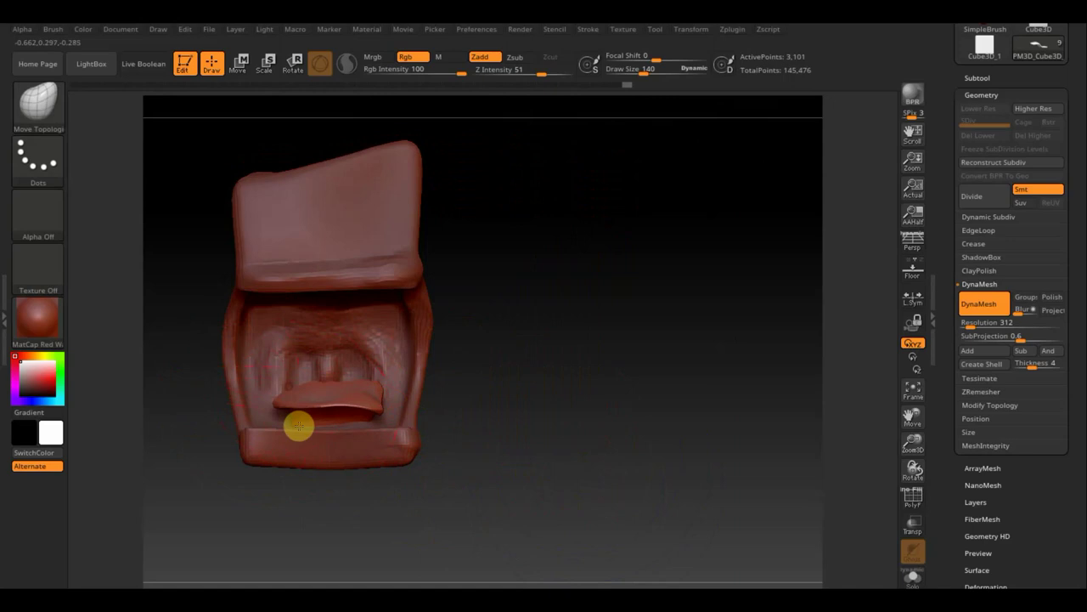
drag(643, 70, 635, 69)
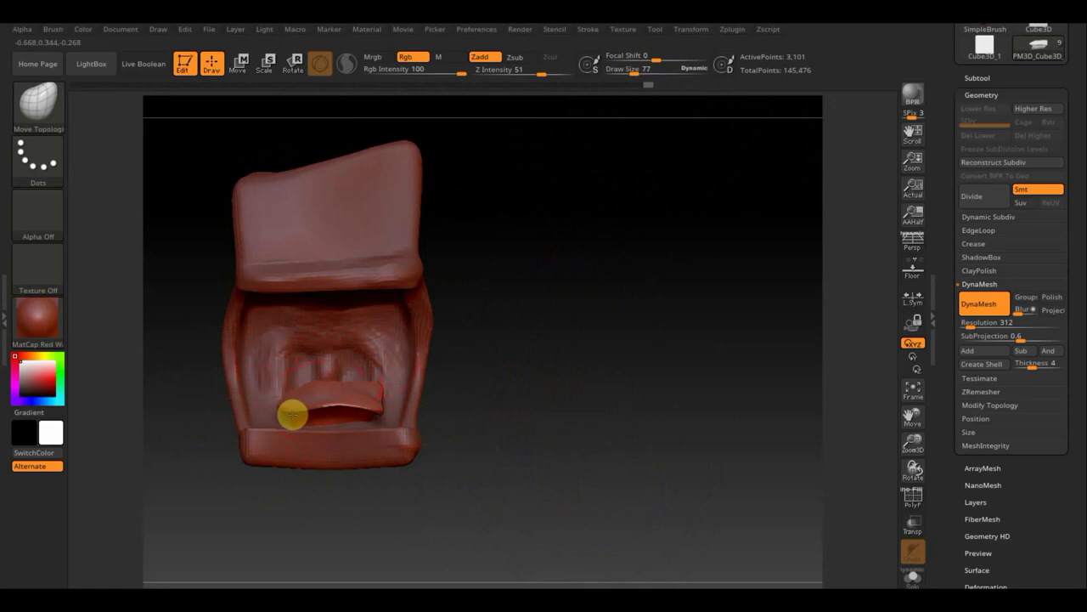
drag(620, 385, 641, 497)
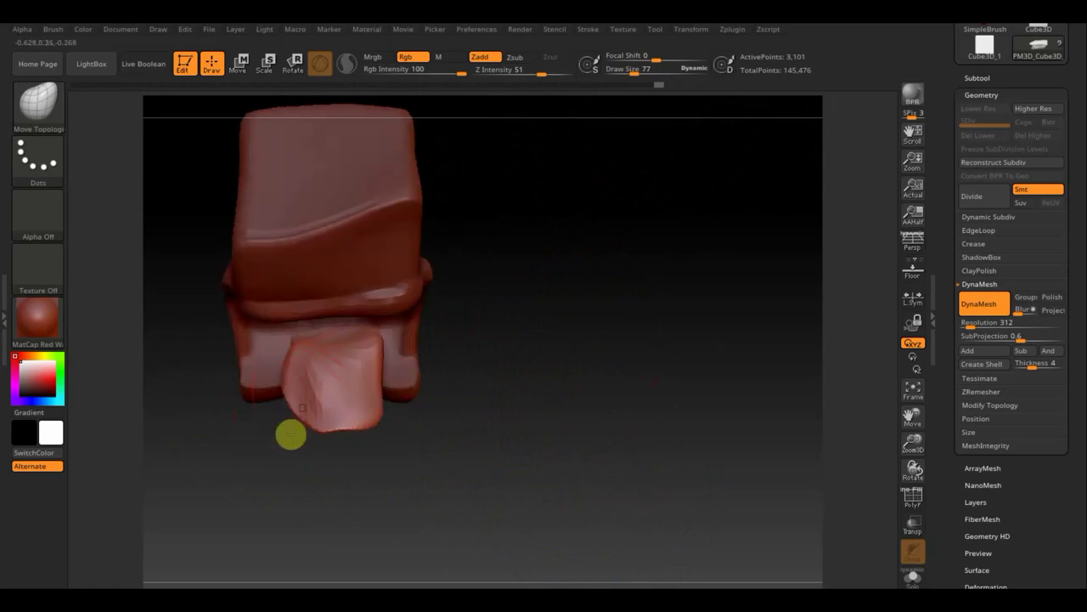
drag(290, 435, 273, 472)
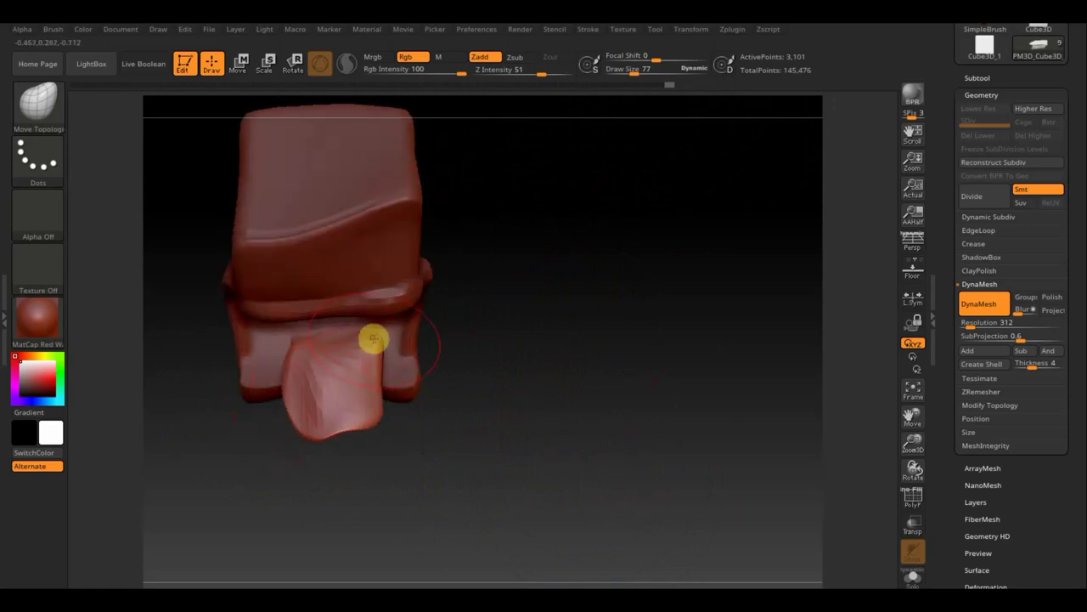
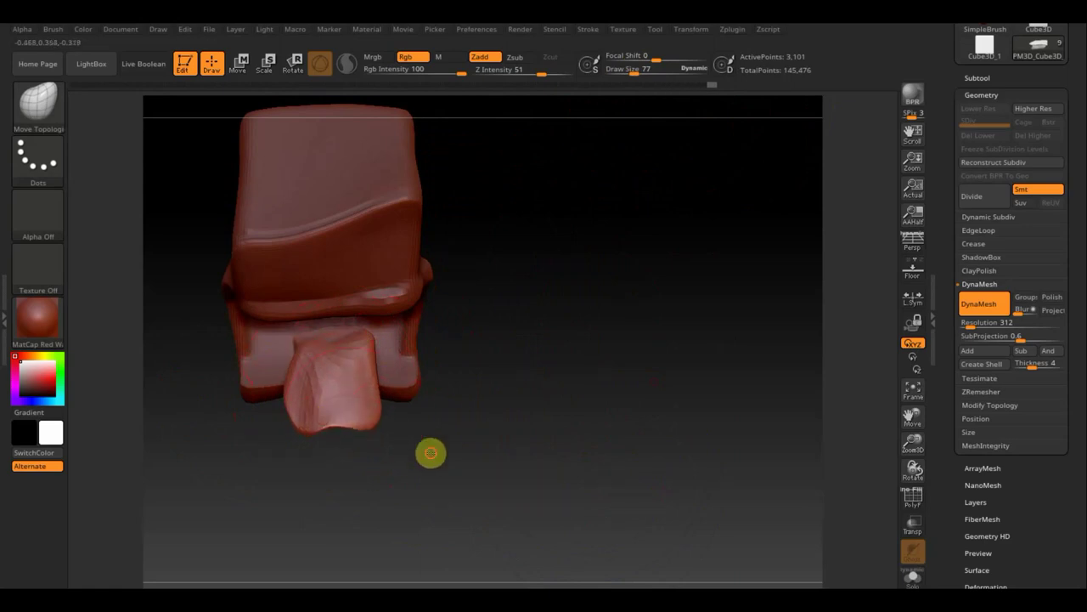
Slide the tongue along an axis inside the open mouth and rescale it slightly.
mouse_move(431, 453)
mouse_down()
mouse_move(432, 313)
mouse_move(437, 331)
mouse_move(500, 359)
mouse_up()
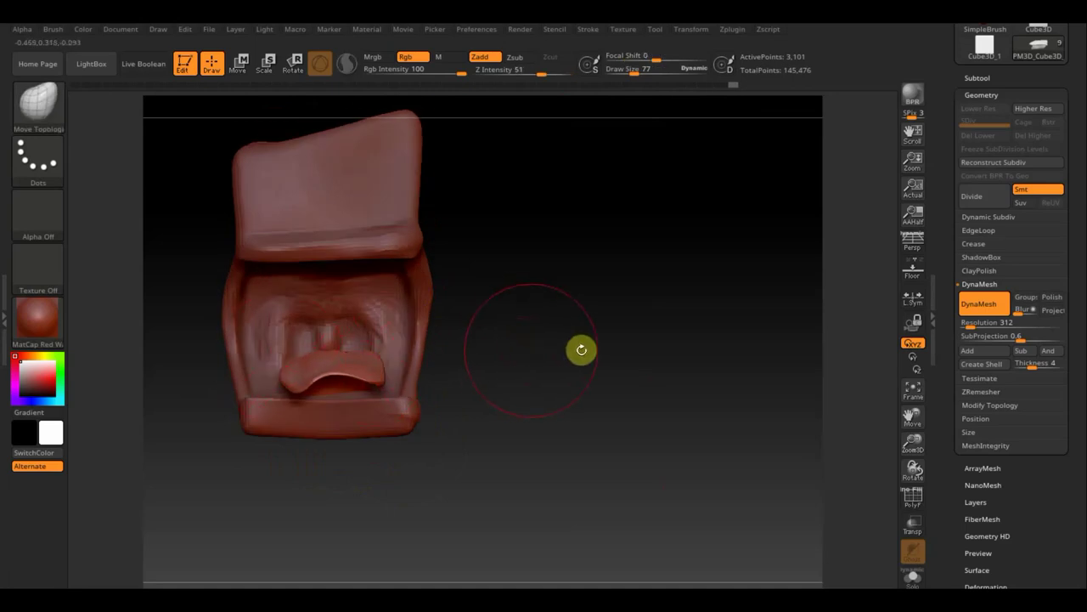
mouse_move(581, 349)
mouse_down()
mouse_move(585, 359)
mouse_move(519, 369)
mouse_move(585, 379)
mouse_move(590, 348)
mouse_move(560, 348)
mouse_move(596, 349)
mouse_move(376, 226)
mouse_up()
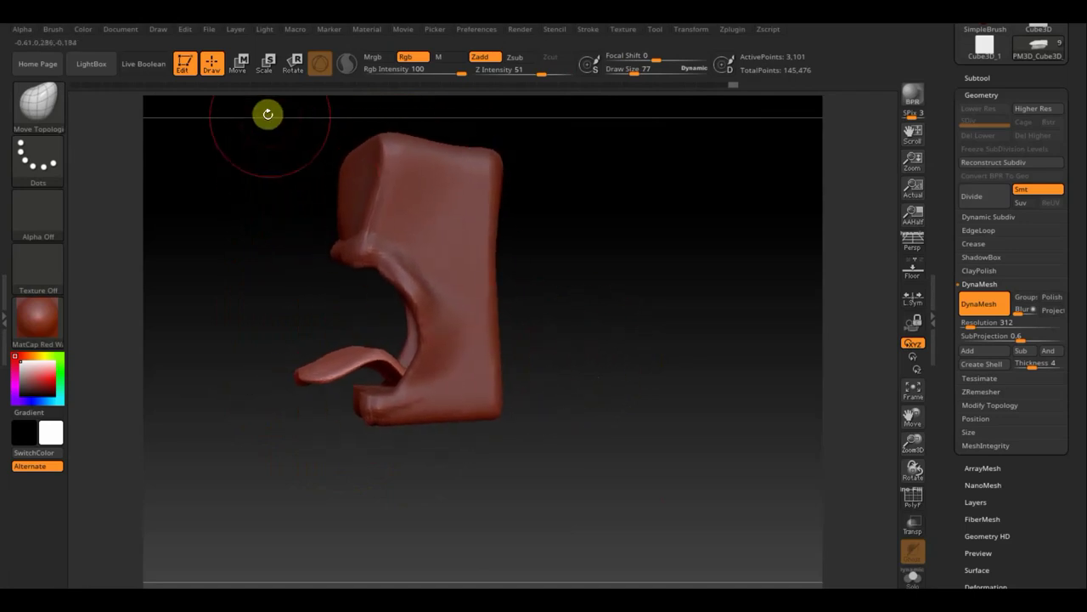
click(238, 63)
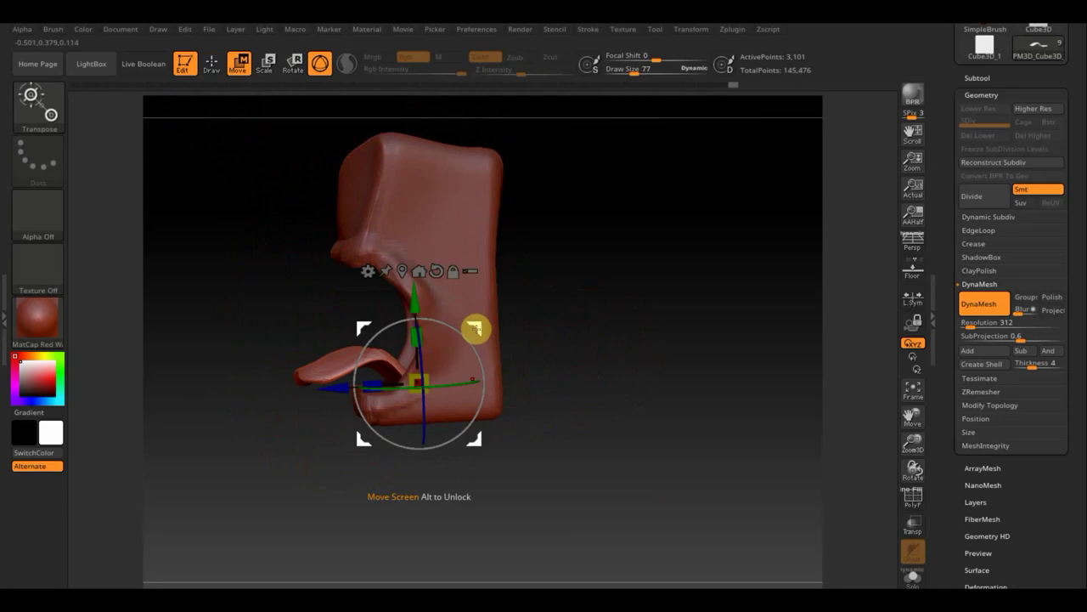
mouse_move(474, 328)
mouse_down()
mouse_move(496, 326)
mouse_move(481, 349)
mouse_move(467, 332)
mouse_move(473, 347)
mouse_move(461, 317)
mouse_move(483, 362)
mouse_move(481, 334)
mouse_move(653, 335)
mouse_move(648, 356)
mouse_up()
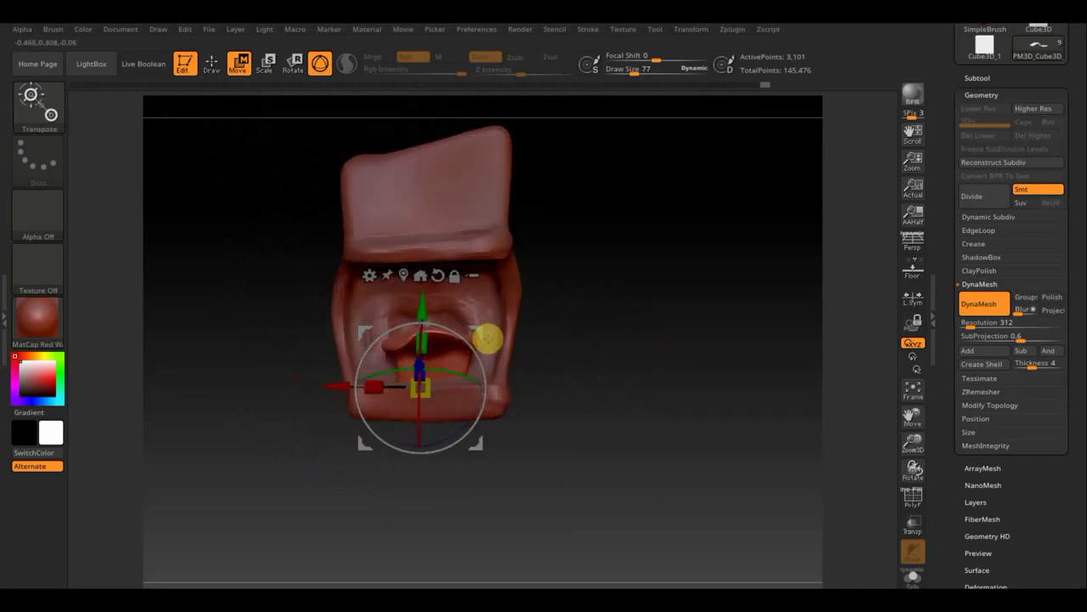
drag(487, 338, 479, 332)
mouse_move(600, 303)
mouse_down()
mouse_move(613, 305)
mouse_move(633, 383)
mouse_move(613, 285)
mouse_up()
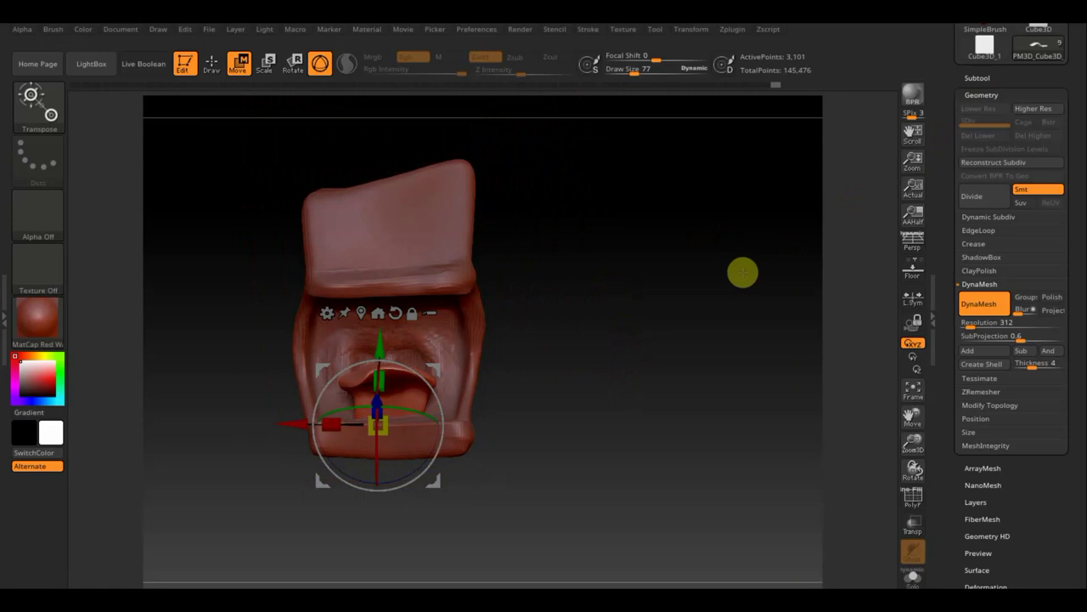
Insert a Cube3D subtool, delete its lower subdivisions, and duplicate it as PM3D_Cube3D_5 at the stack bottom.
click(572, 326)
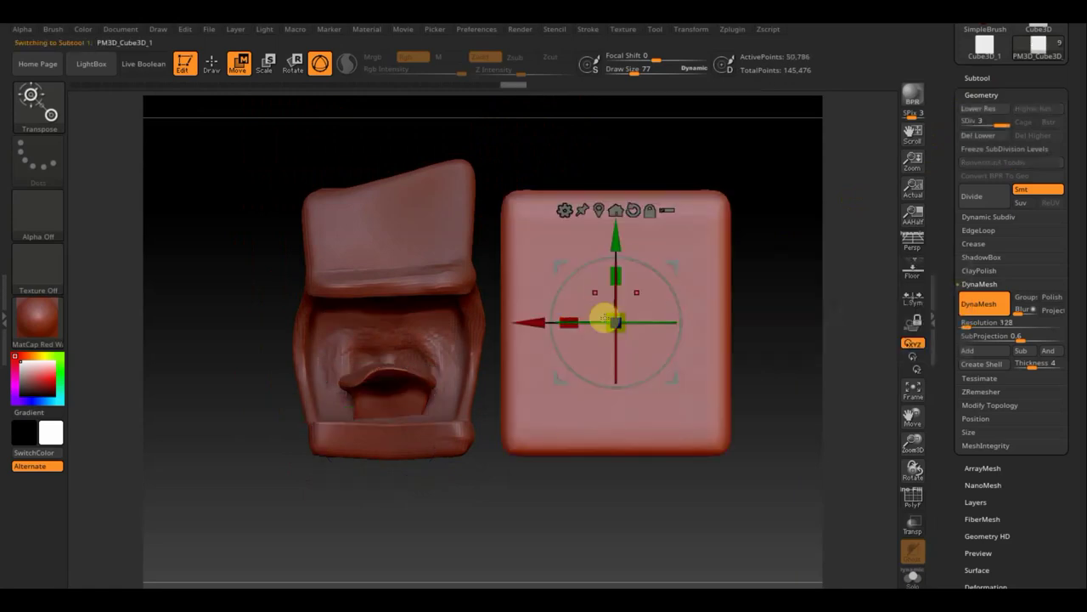
click(989, 137)
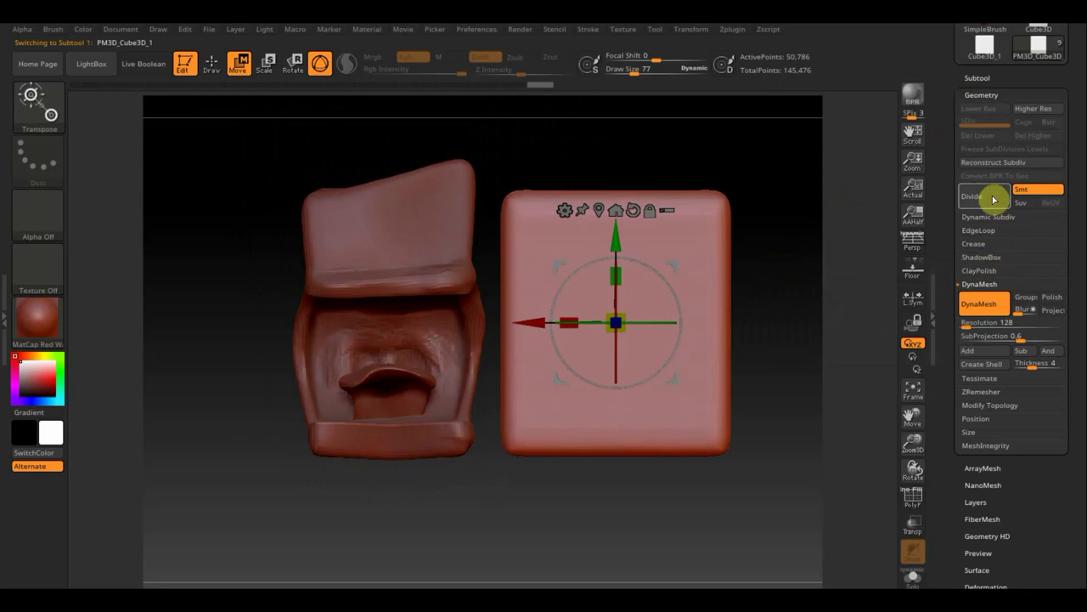
click(979, 78)
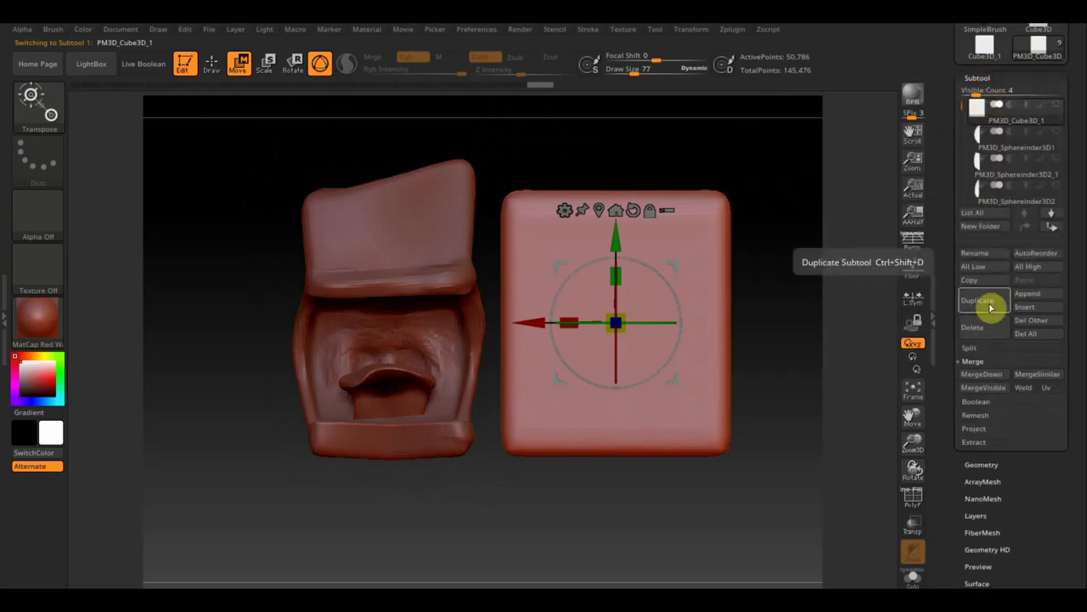
click(987, 303)
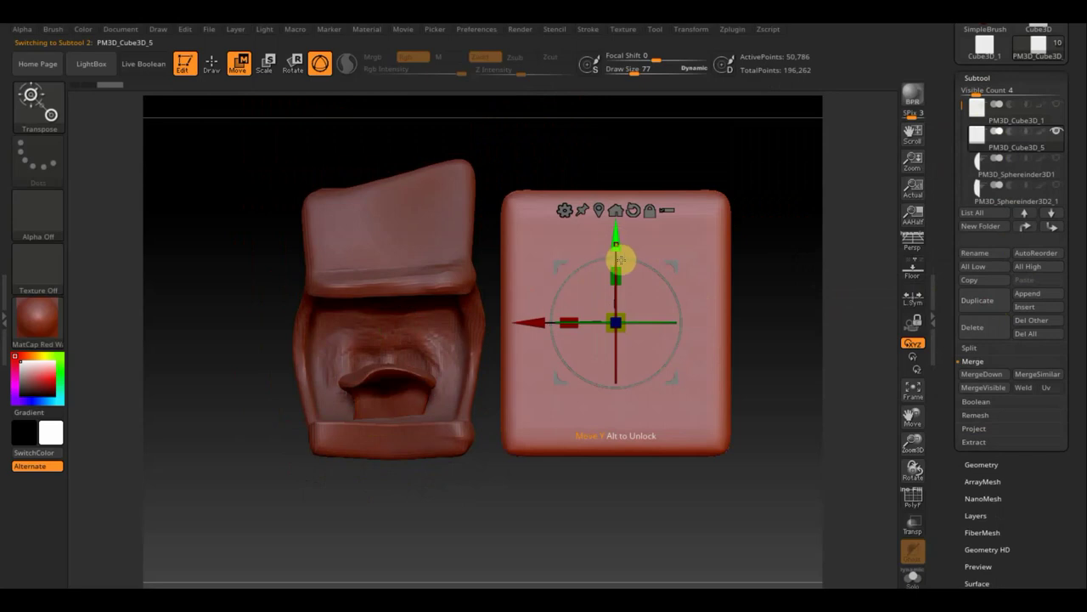
shift+click(1057, 231)
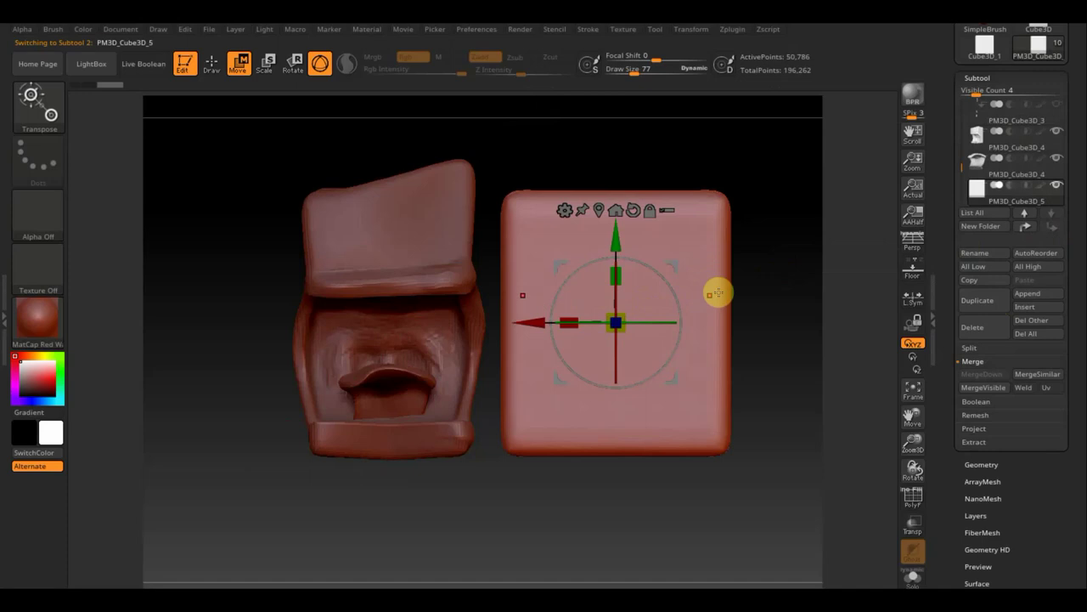
Flatten the duplicate cube into a thin slab, narrowing it along X and in depth.
drag(769, 297, 674, 318)
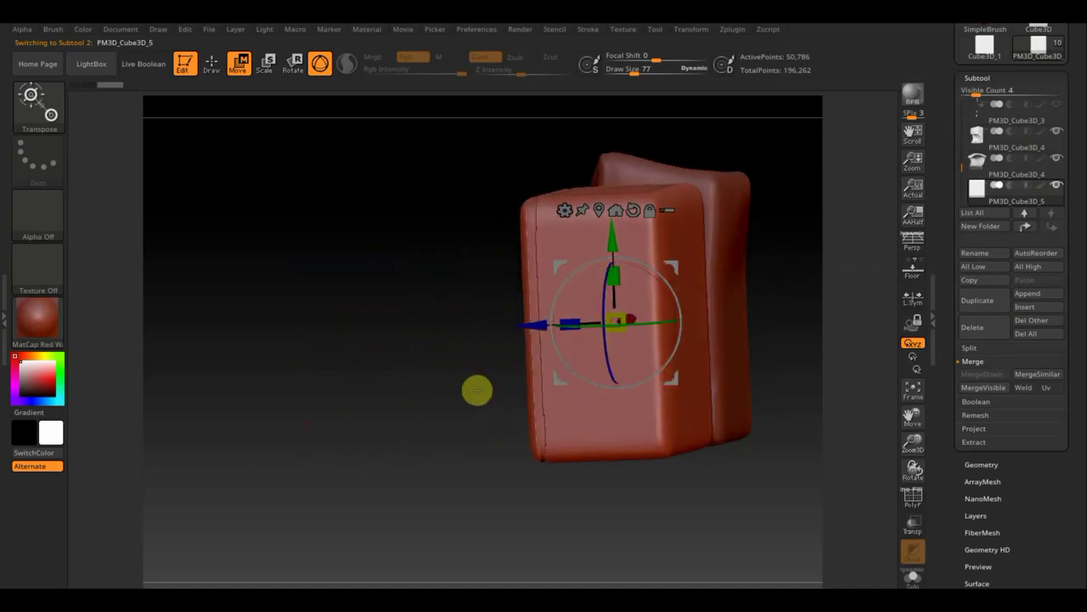
mouse_move(428, 389)
mouse_down()
mouse_move(461, 383)
mouse_move(444, 397)
mouse_up()
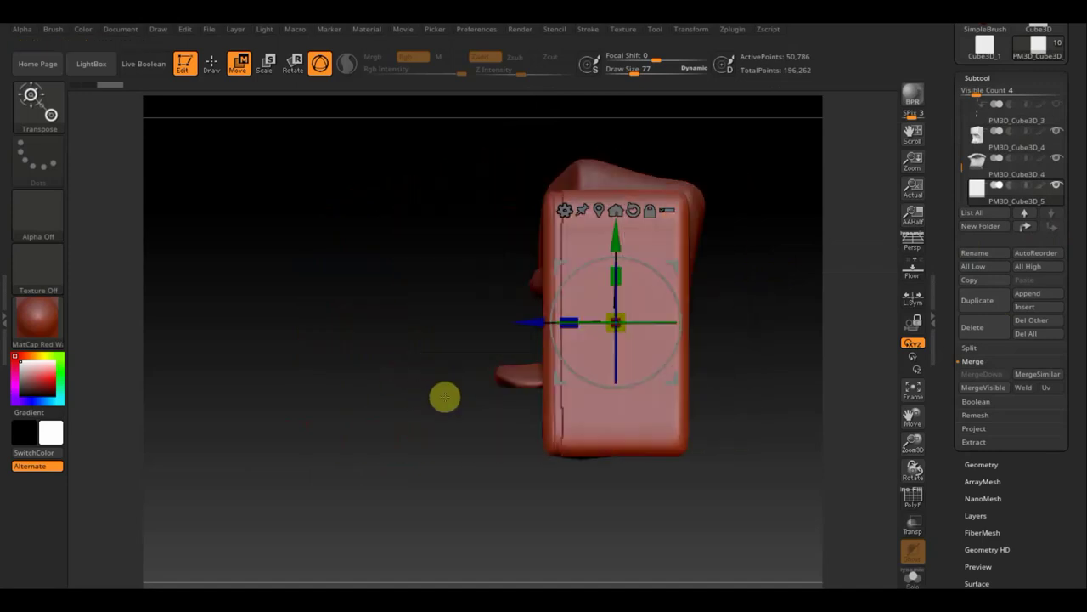
mouse_move(570, 321)
mouse_down()
mouse_move(672, 311)
mouse_move(740, 352)
mouse_move(721, 365)
mouse_move(782, 373)
mouse_up()
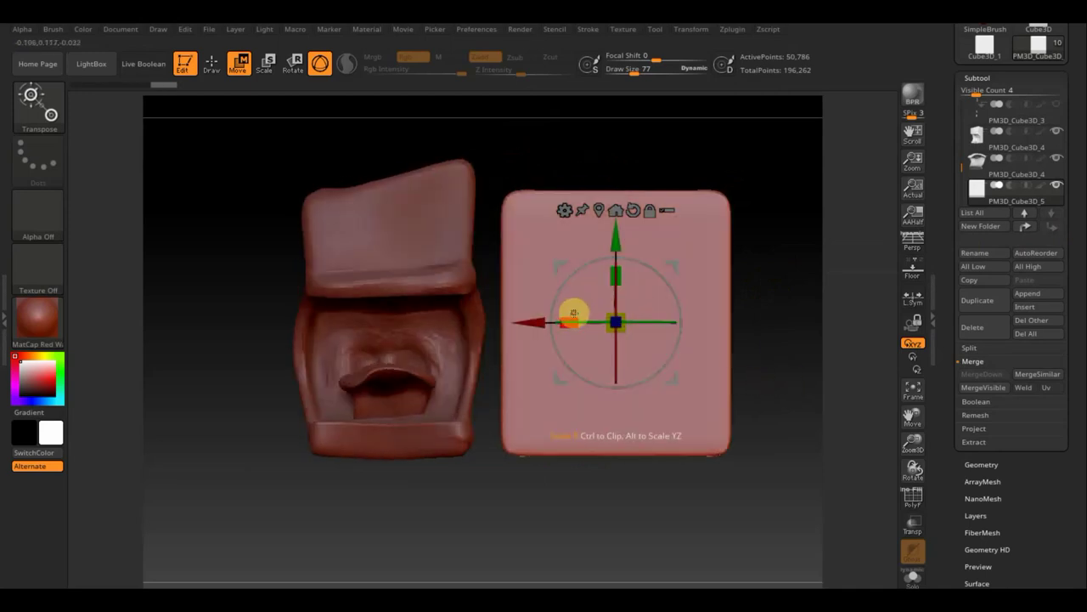
mouse_move(574, 312)
mouse_down()
mouse_move(653, 318)
mouse_move(631, 288)
mouse_move(619, 335)
mouse_move(602, 338)
mouse_move(575, 318)
mouse_move(592, 323)
mouse_up()
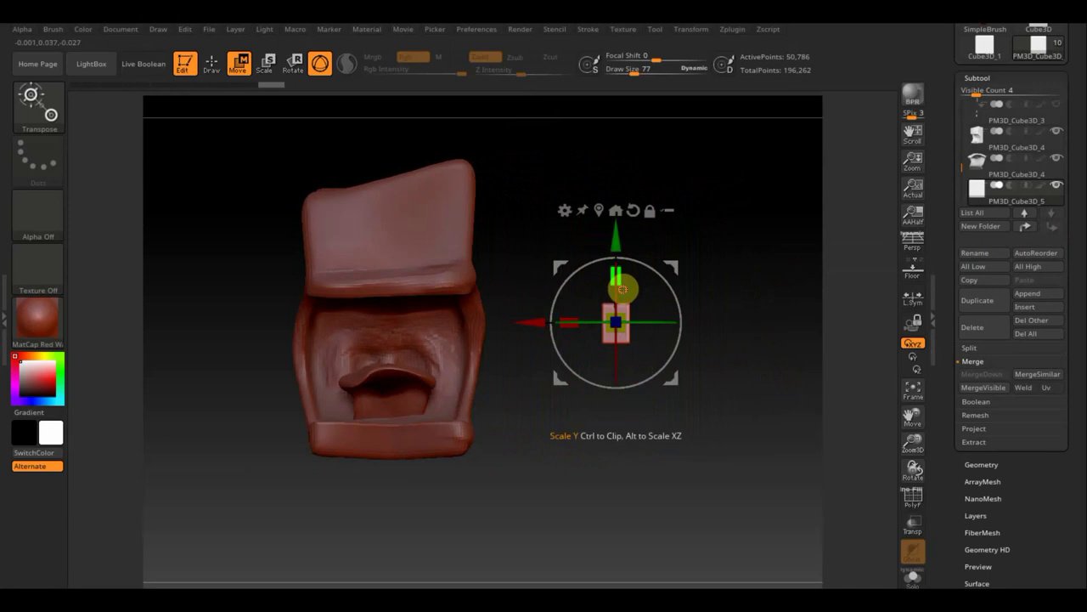
drag(751, 280, 645, 308)
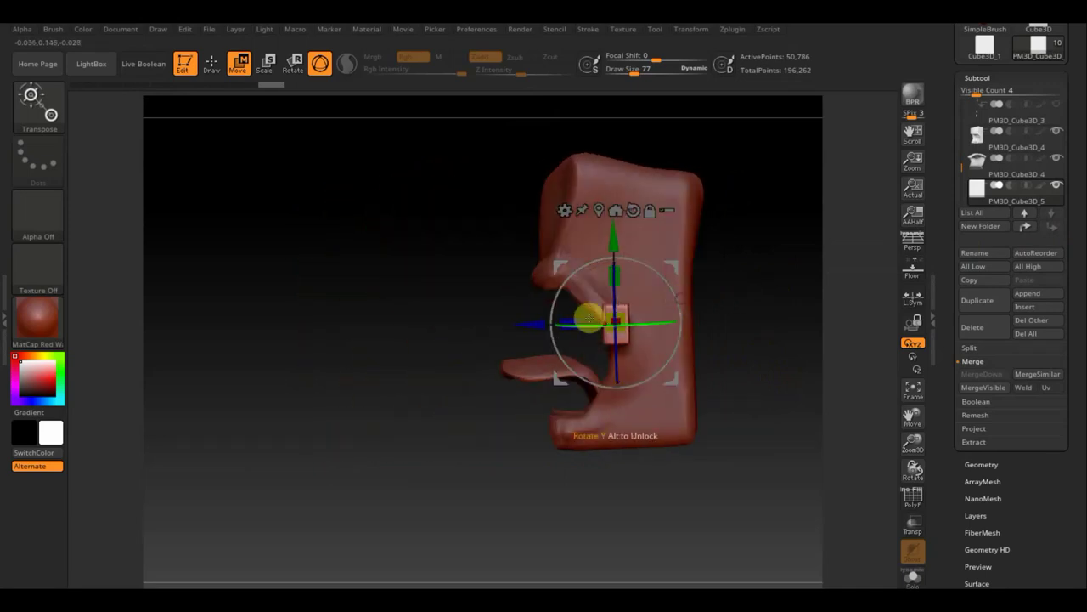
drag(572, 321, 577, 322)
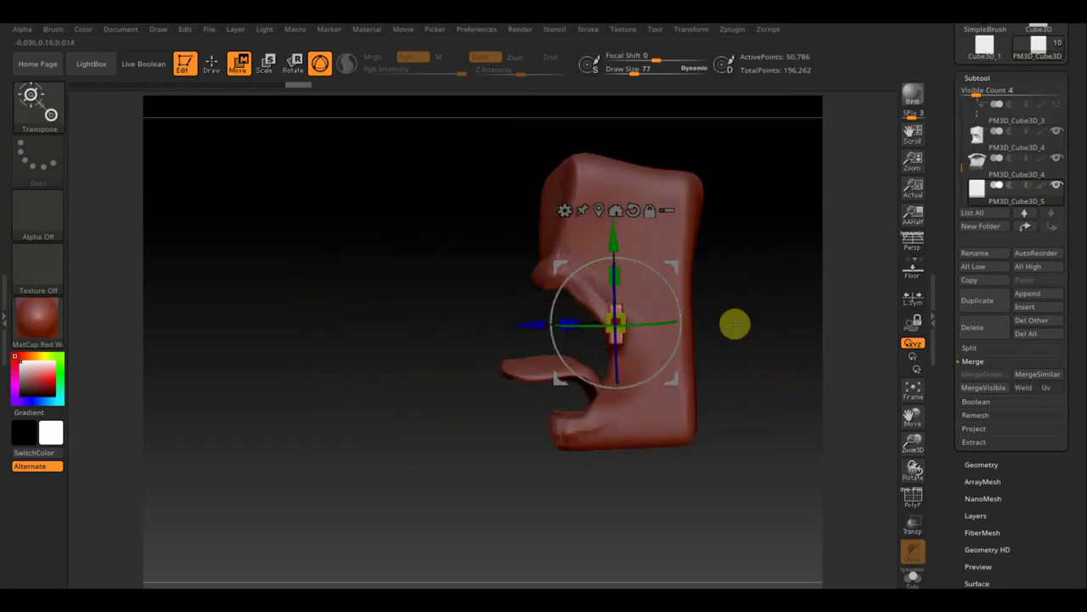
mouse_move(733, 323)
mouse_down()
mouse_move(798, 321)
mouse_move(773, 342)
mouse_up()
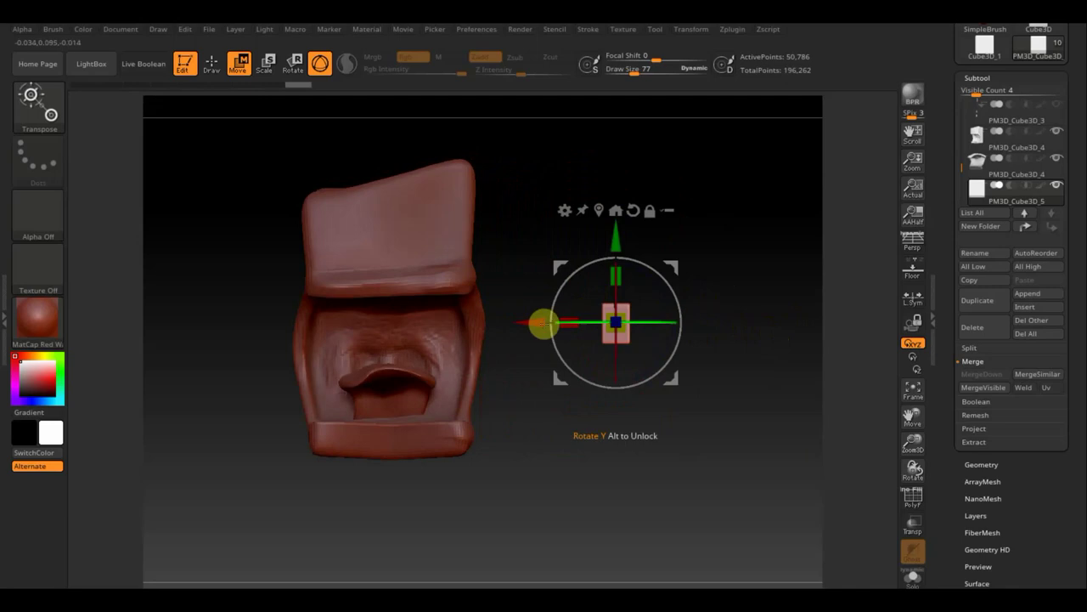
Place the block under the upper lip left of center, tilted and narrowed to tooth width.
drag(544, 322, 260, 318)
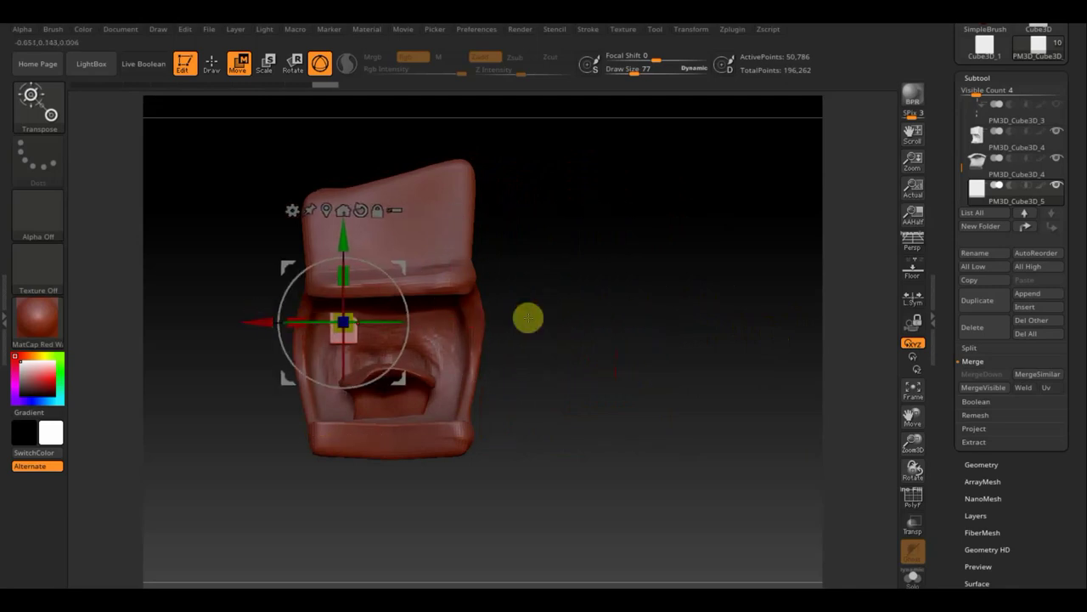
drag(604, 318, 599, 322)
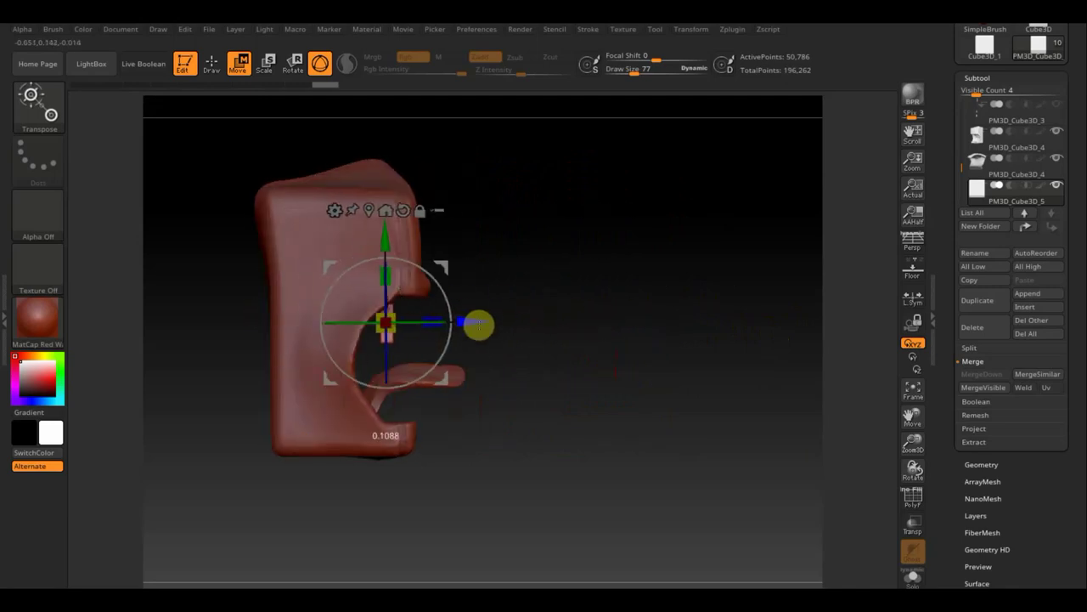
drag(440, 315, 510, 323)
drag(410, 246, 411, 233)
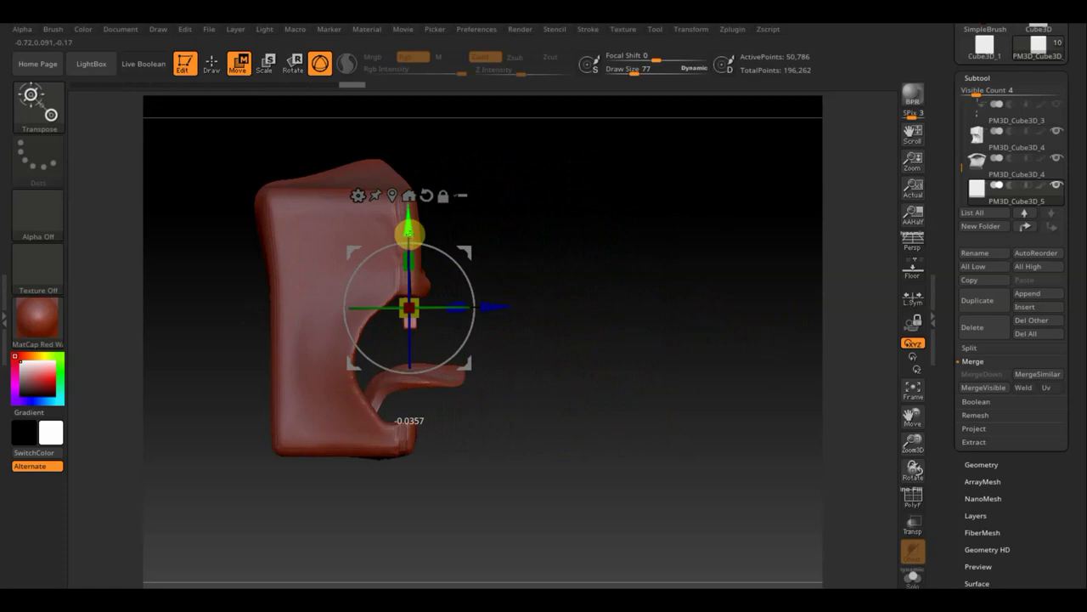
mouse_move(716, 281)
mouse_down()
mouse_move(674, 303)
mouse_move(767, 308)
mouse_move(719, 315)
mouse_up()
drag(470, 278, 472, 298)
mouse_move(576, 284)
alt+mouse_down()
mouse_move(614, 402)
mouse_move(560, 393)
mouse_move(440, 335)
alt+mouse_up()
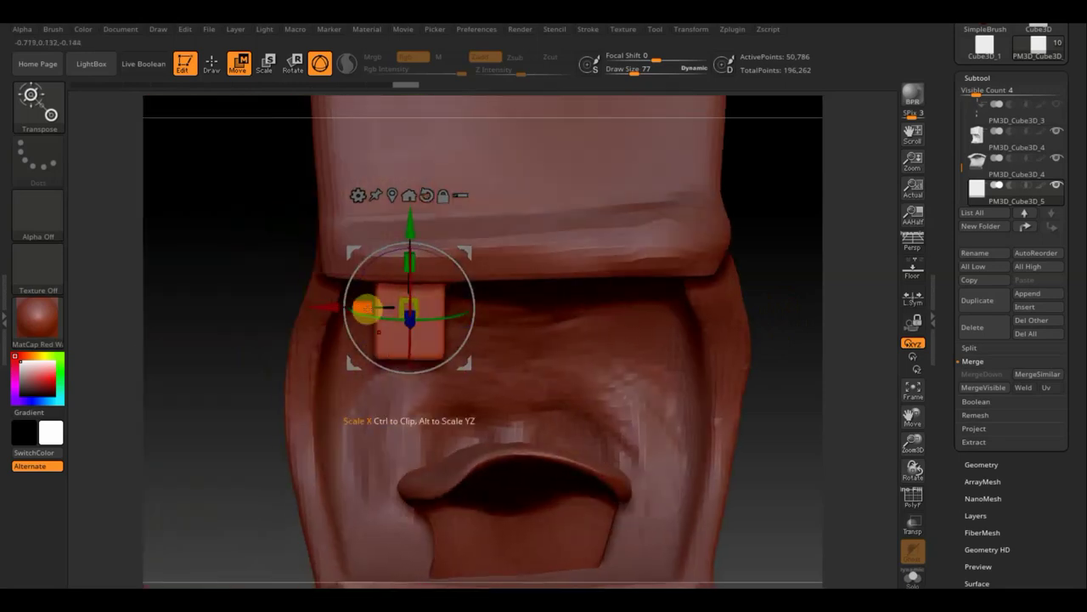
drag(360, 306, 364, 307)
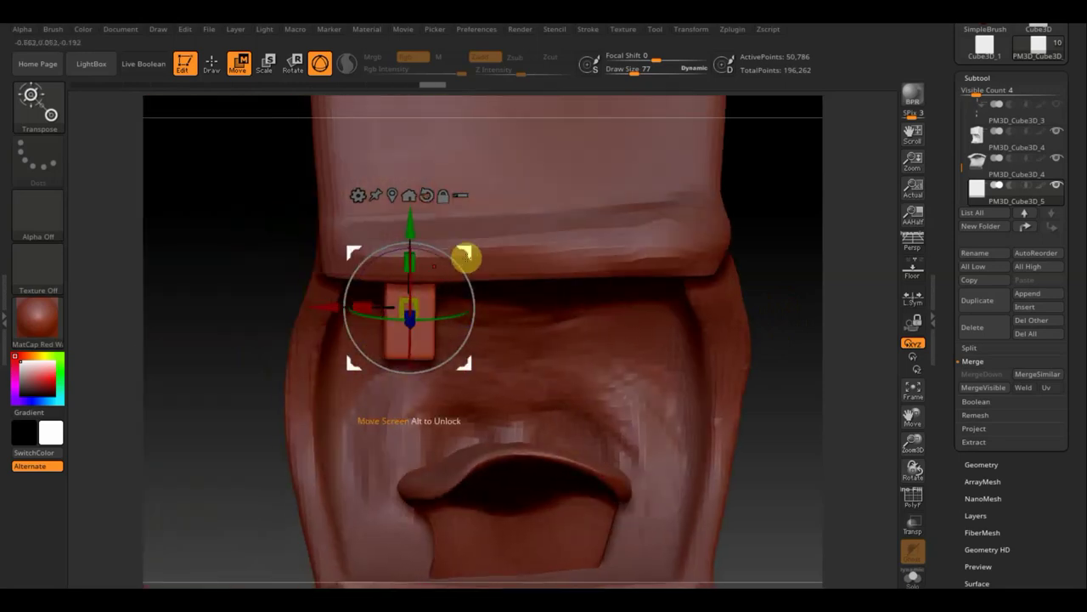
drag(461, 255, 422, 252)
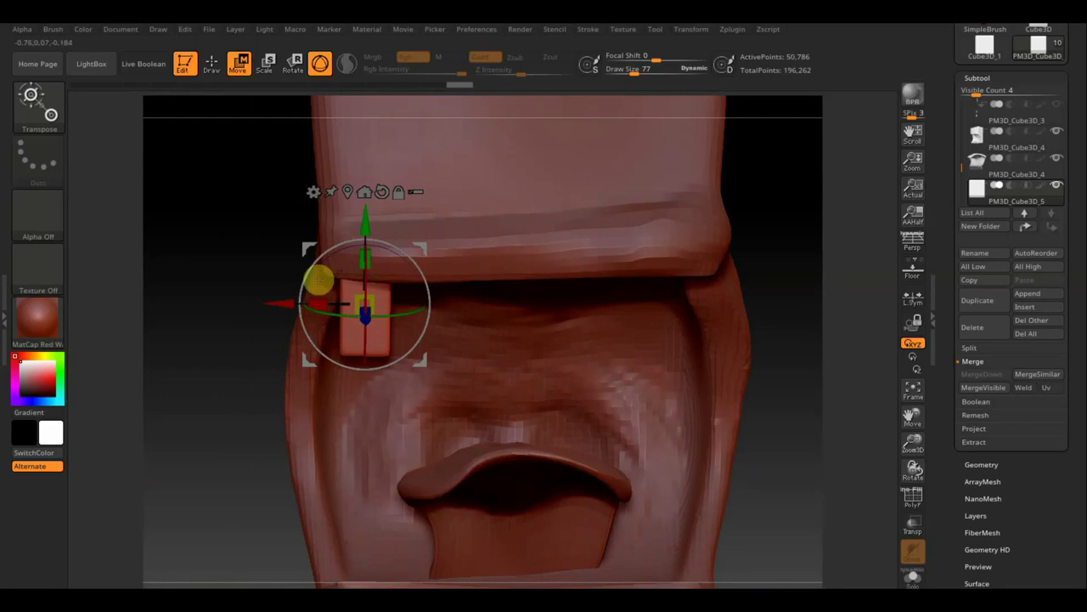
Copy the tooth sideways into a row of five, undoing one extra copy.
mouse_move(280, 303)
ctrl+mouse_down()
mouse_move(520, 308)
mouse_move(522, 323)
mouse_move(608, 307)
ctrl+mouse_up()
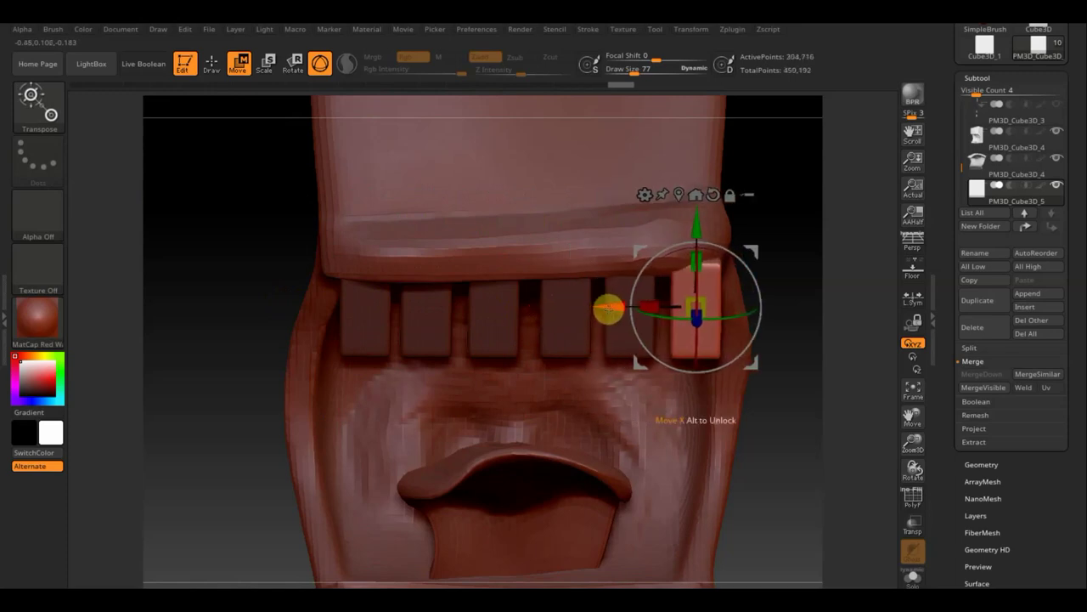
mouse_move(825, 317)
mouse_down()
mouse_move(785, 340)
mouse_move(750, 335)
mouse_move(803, 311)
mouse_move(799, 184)
mouse_move(813, 176)
mouse_up()
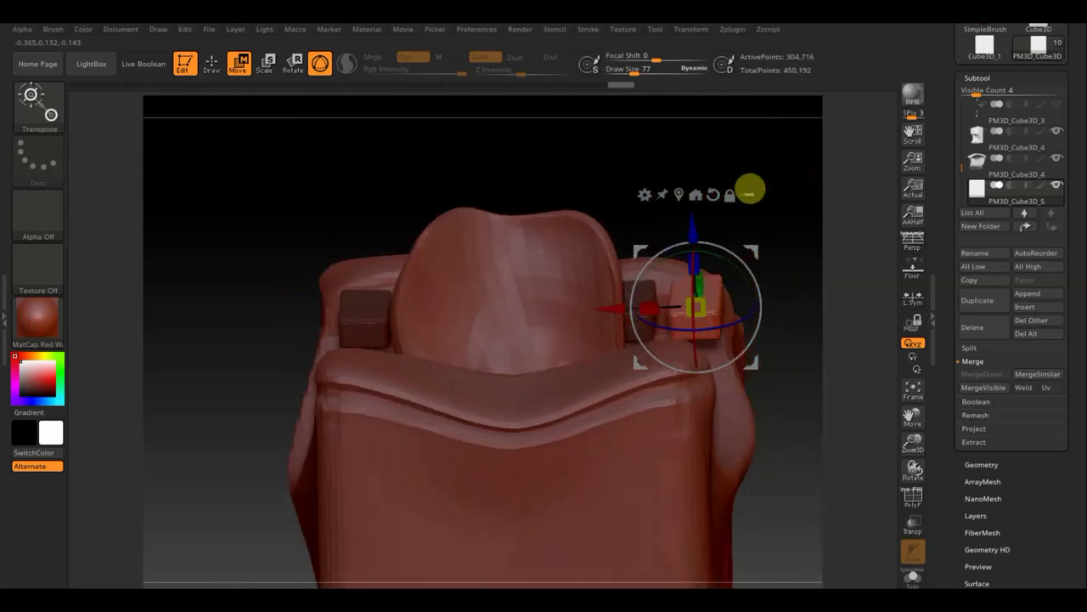
mouse_move(750, 190)
mouse_down()
mouse_move(823, 198)
mouse_move(711, 249)
mouse_move(699, 233)
mouse_move(723, 226)
mouse_move(769, 255)
mouse_move(774, 308)
mouse_move(762, 319)
mouse_up()
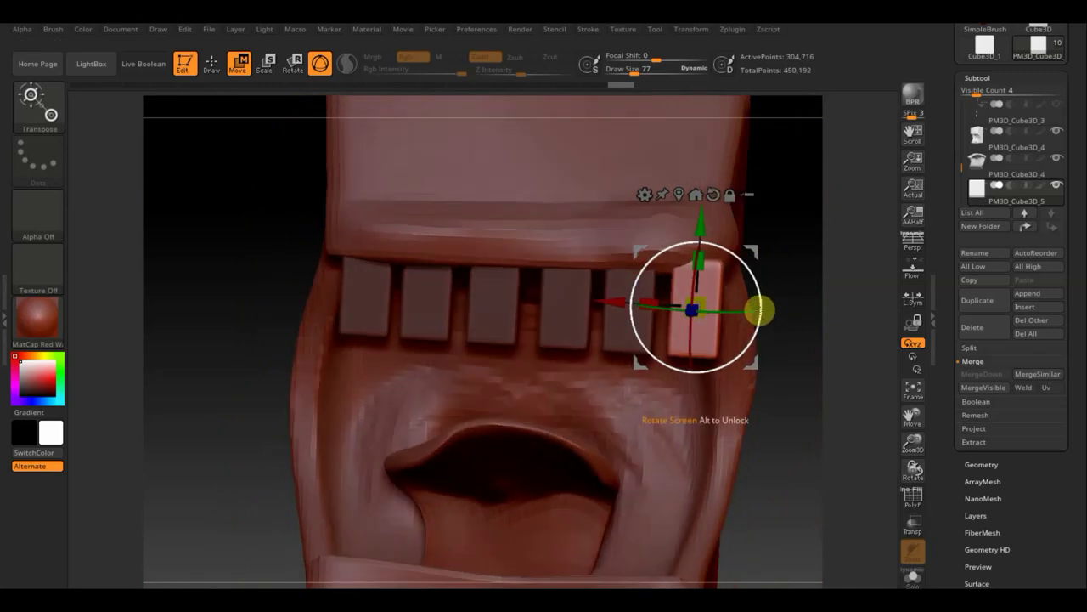
key(ctrl+z)
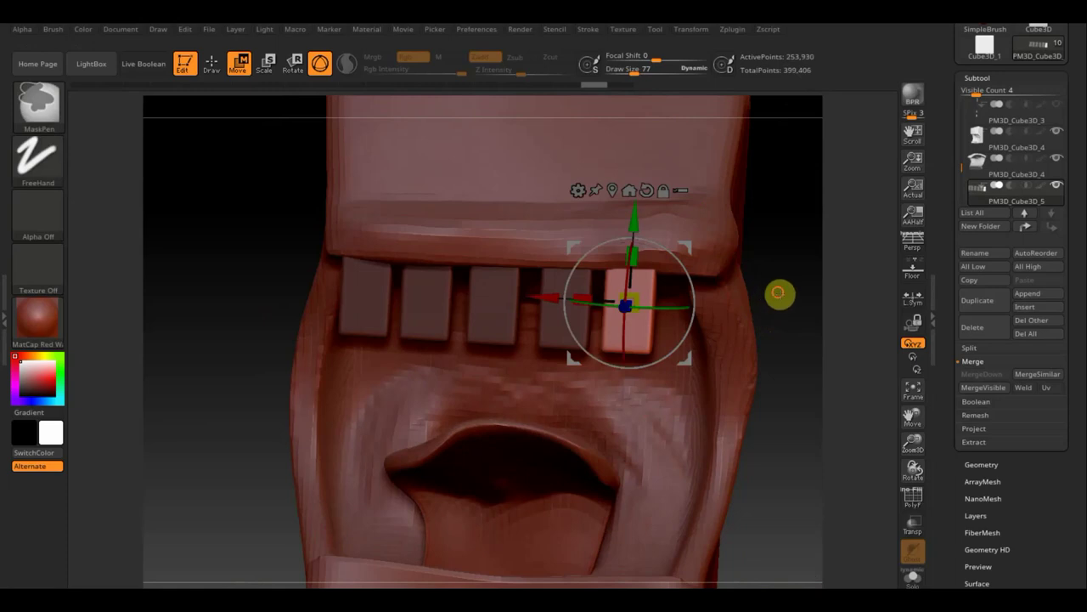
Unmask the teeth, then widen the row slightly and nudge it up and left.
ctrl+drag(779, 294, 660, 306)
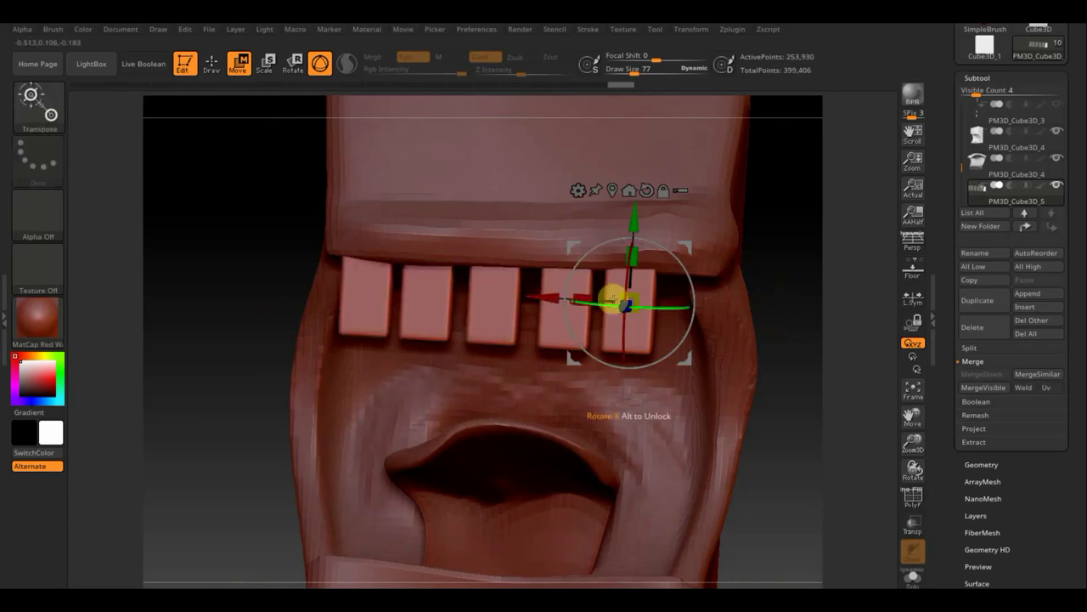
drag(587, 297, 586, 297)
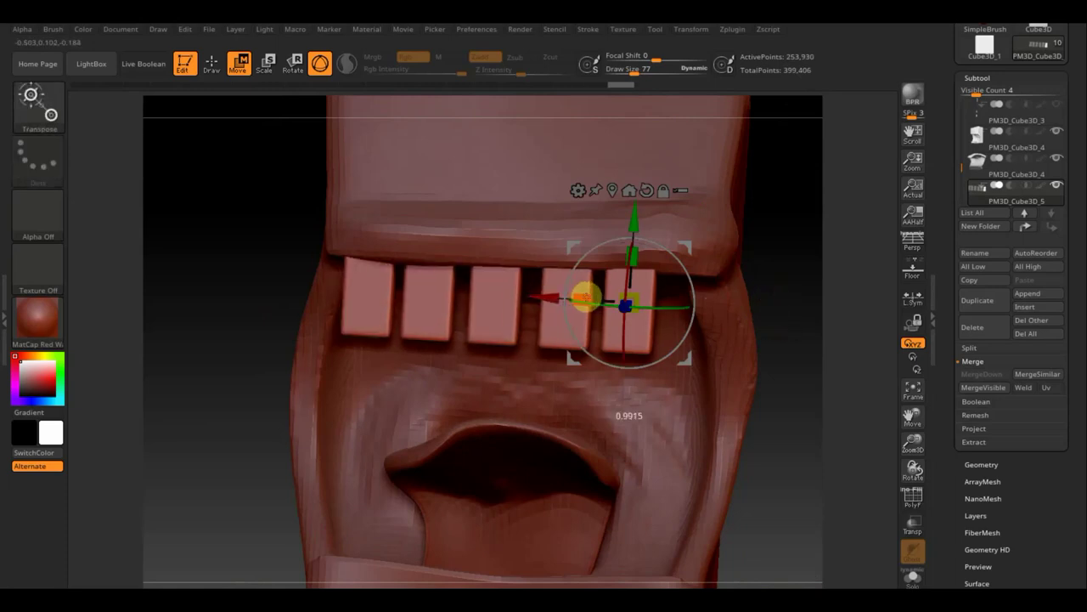
drag(631, 215, 635, 202)
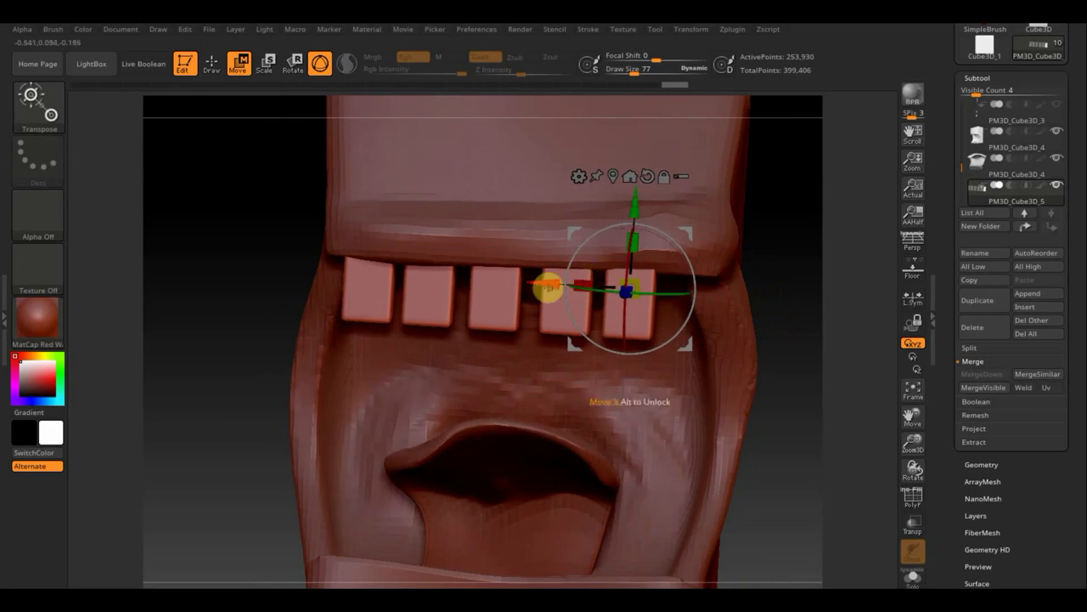
drag(544, 286, 534, 287)
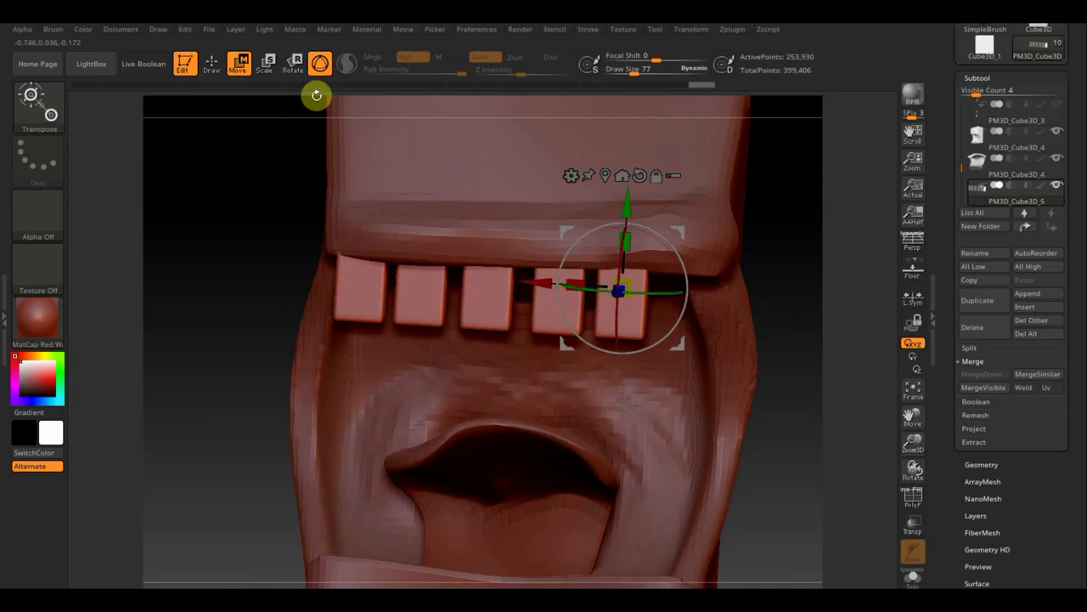
Mask all teeth except the rightmost one and reduce the Draw Size.
click(213, 63)
ctrl+drag(793, 408, 590, 238)
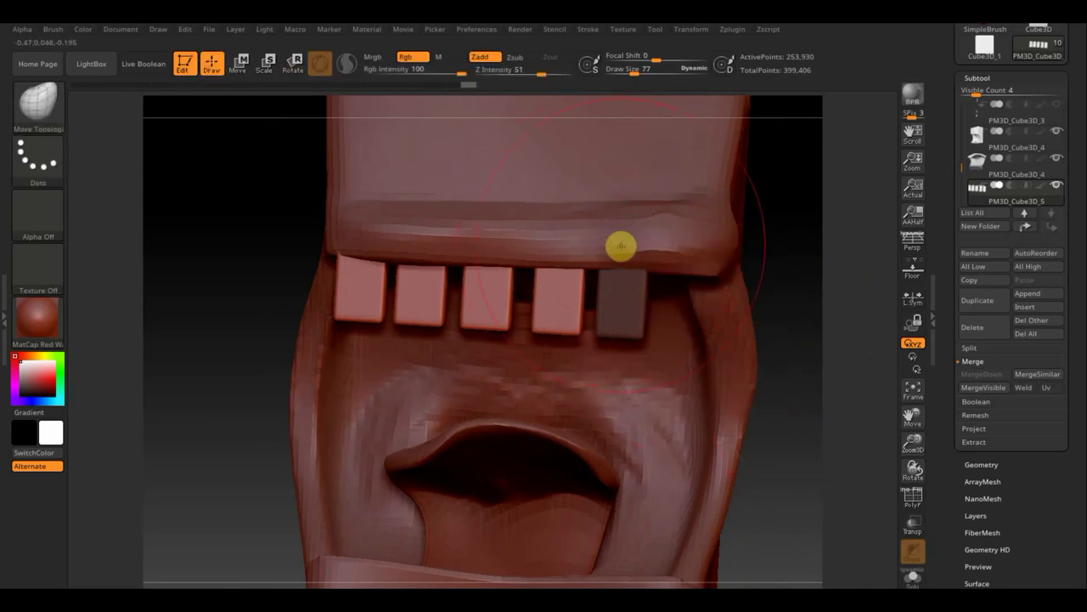
key(ctrl+i)
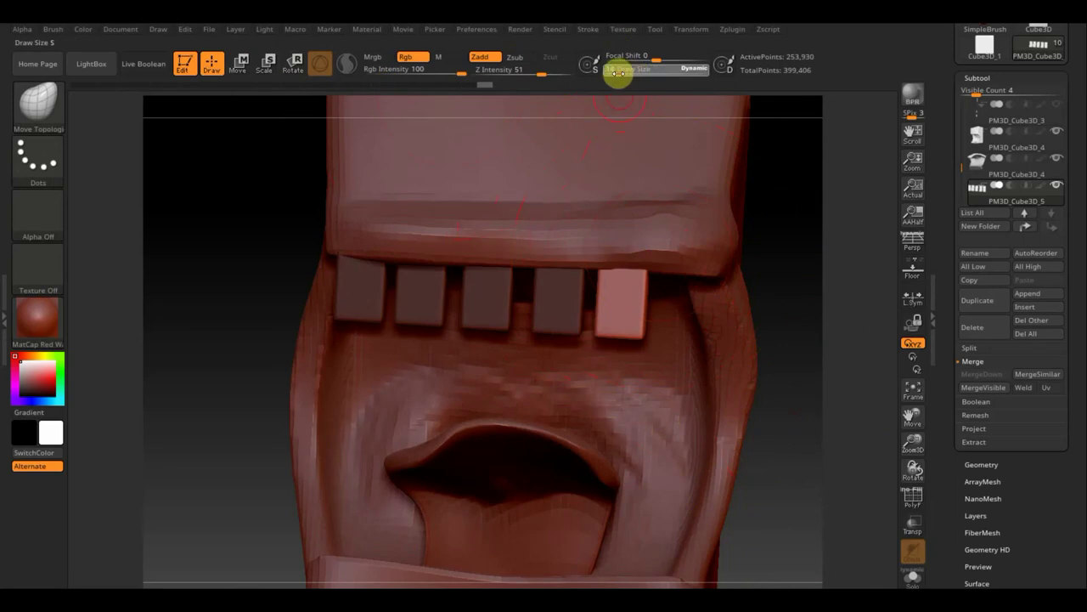
drag(619, 73, 614, 73)
Shift the rightmost tooth and tilt it about 19 degrees to follow the mouth corner.
click(241, 64)
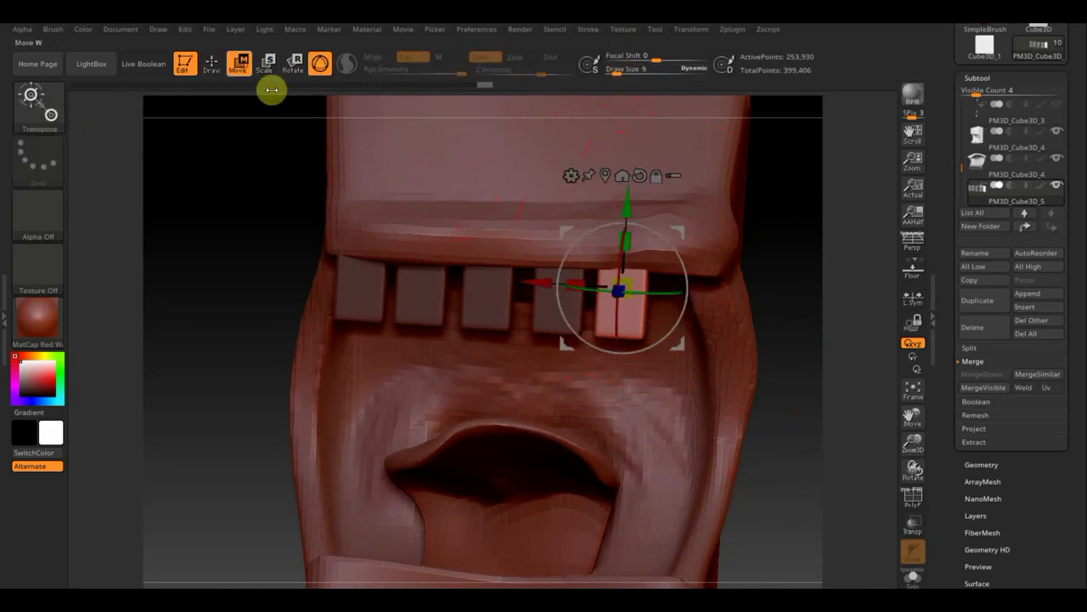
drag(538, 283, 594, 295)
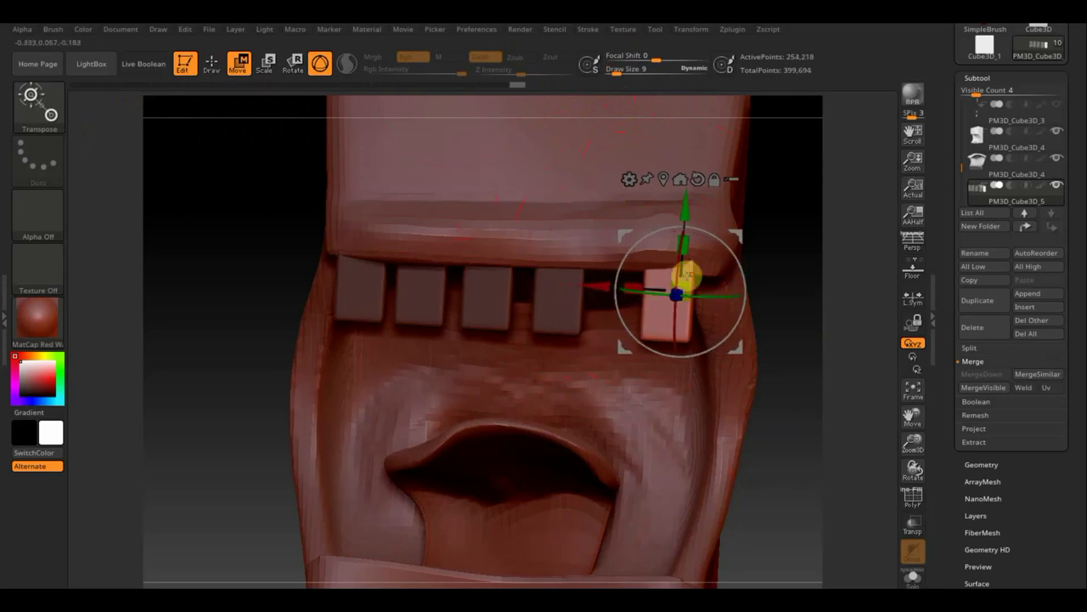
mouse_move(806, 257)
mouse_down()
mouse_move(776, 173)
mouse_move(786, 150)
mouse_up()
drag(738, 267, 742, 290)
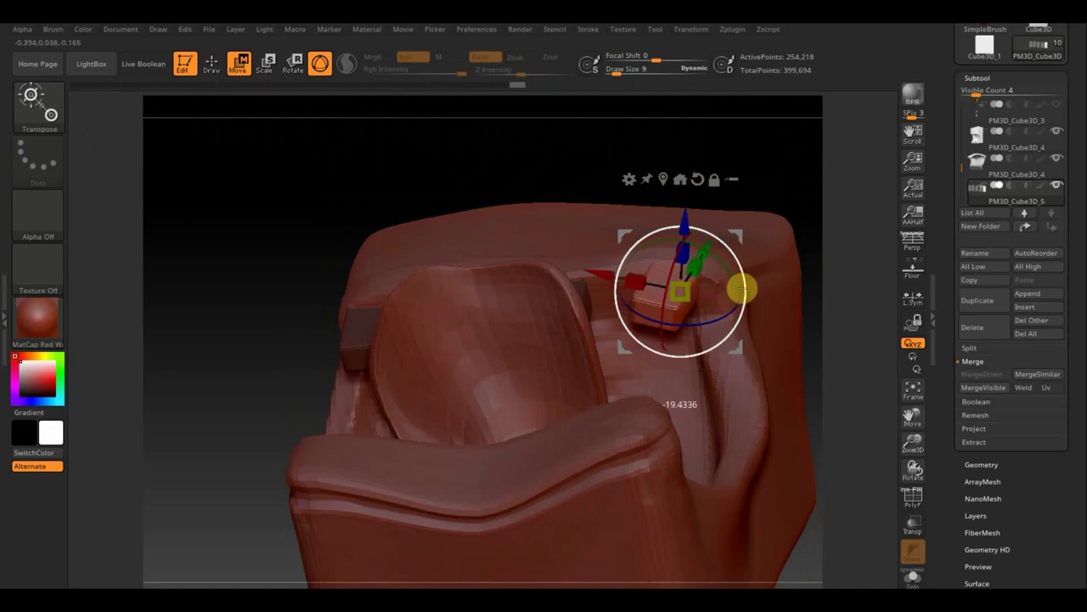
drag(740, 230, 732, 258)
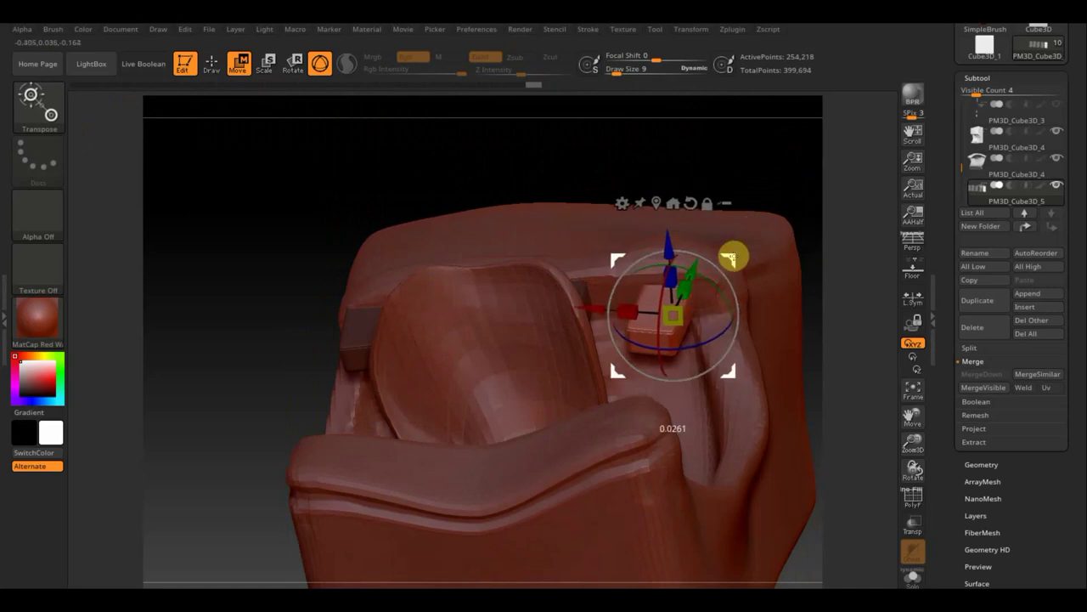
drag(789, 192, 793, 308)
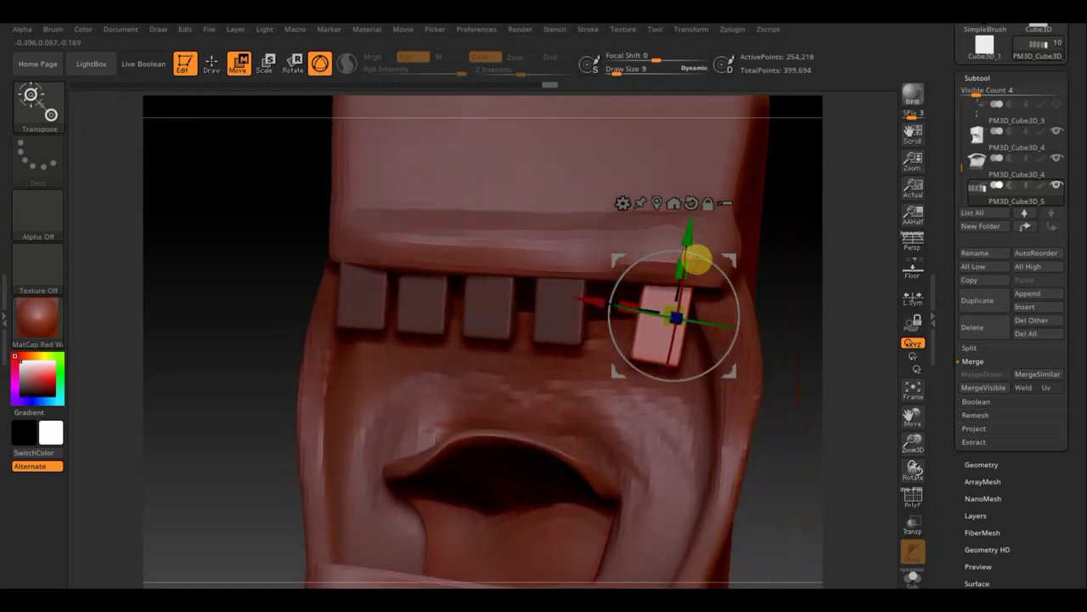
drag(696, 259, 685, 243)
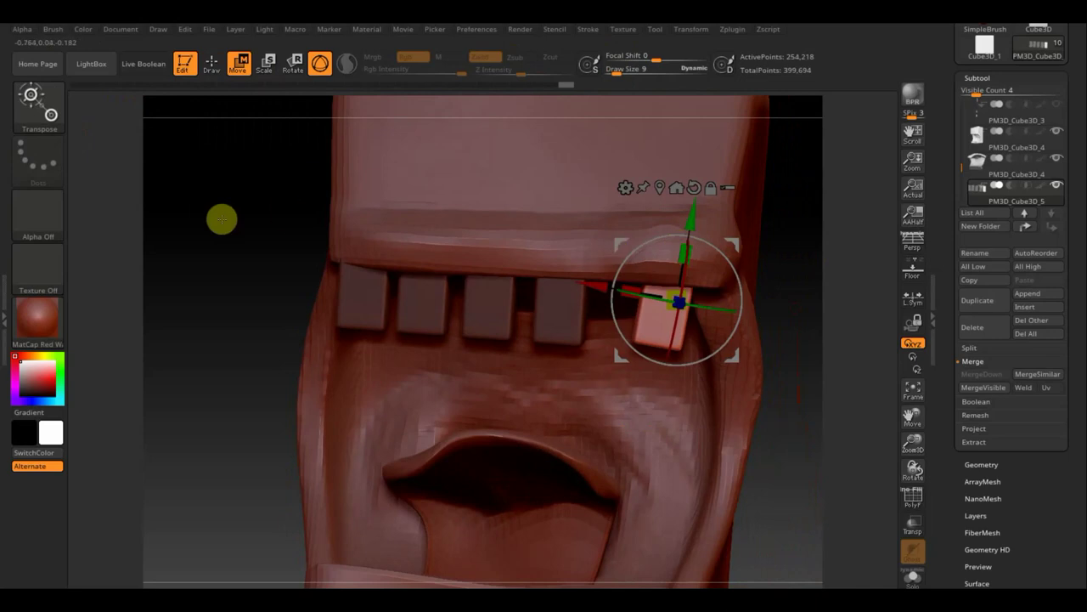
mouse_move(222, 219)
mouse_down()
mouse_move(205, 229)
mouse_move(214, 226)
mouse_up()
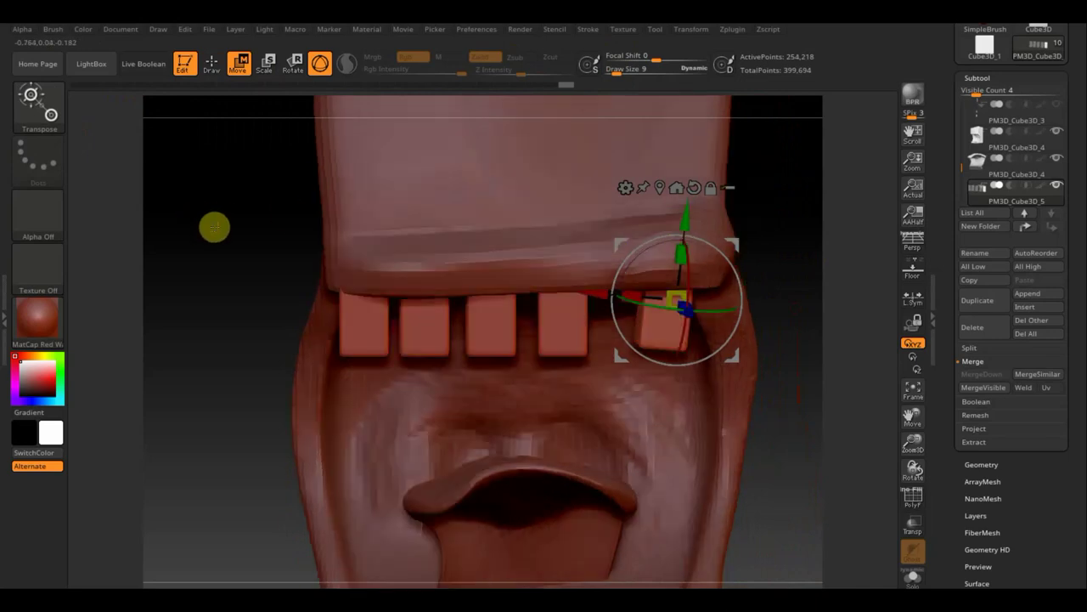
With a much larger Move Topological brush, even out the left teeth's lower edges, then inspect the head.
click(214, 64)
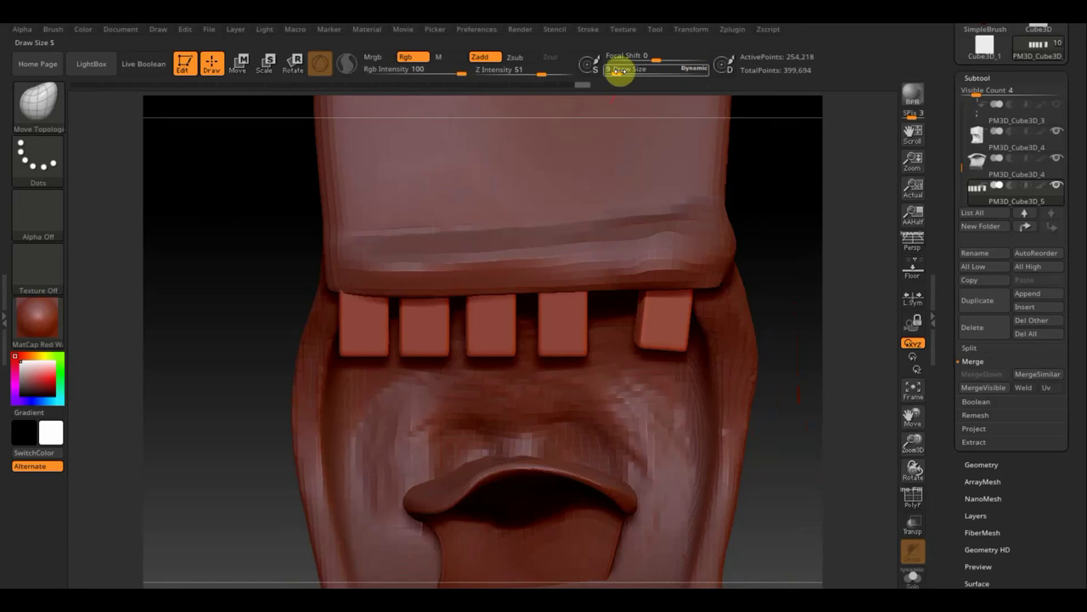
mouse_move(619, 72)
mouse_down()
mouse_move(636, 74)
mouse_move(627, 75)
mouse_up()
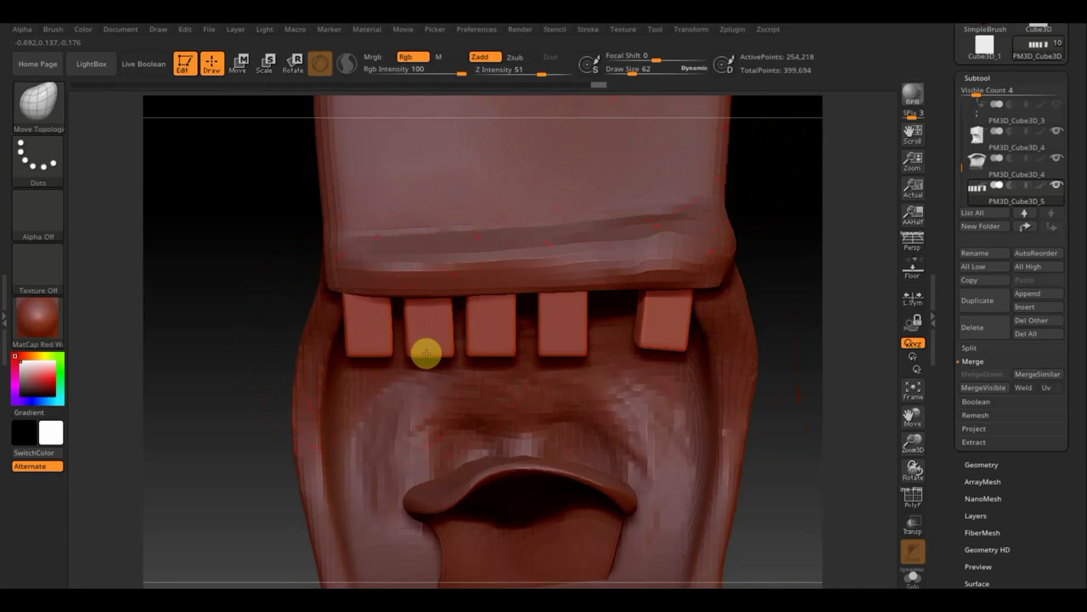
drag(425, 353, 550, 355)
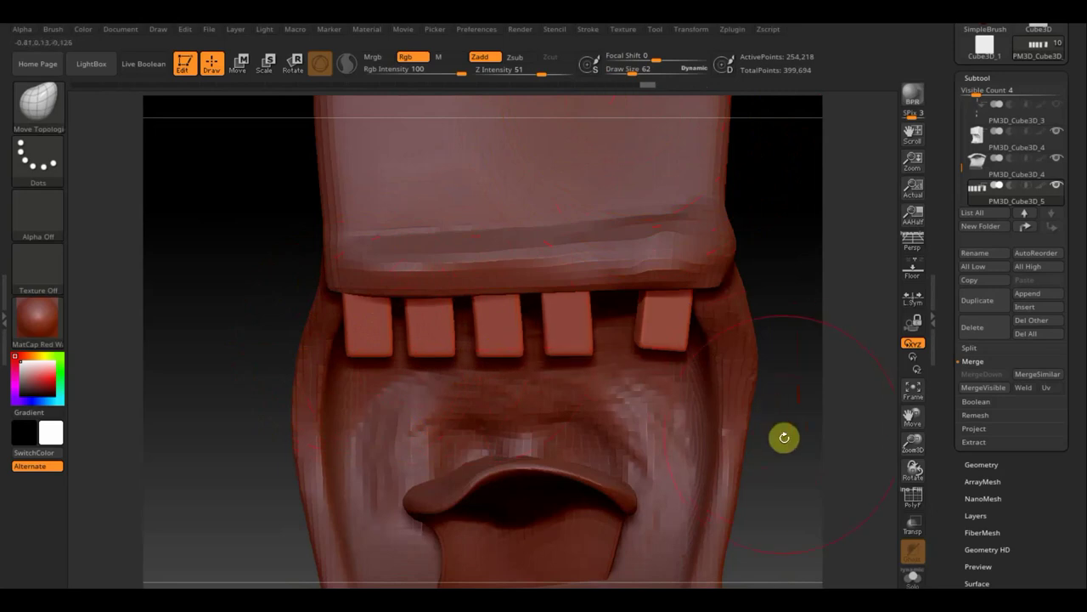
mouse_move(786, 445)
alt+mouse_down()
mouse_move(752, 301)
mouse_move(670, 274)
mouse_move(662, 313)
alt+mouse_up()
right_drag(662, 314, 556, 342)
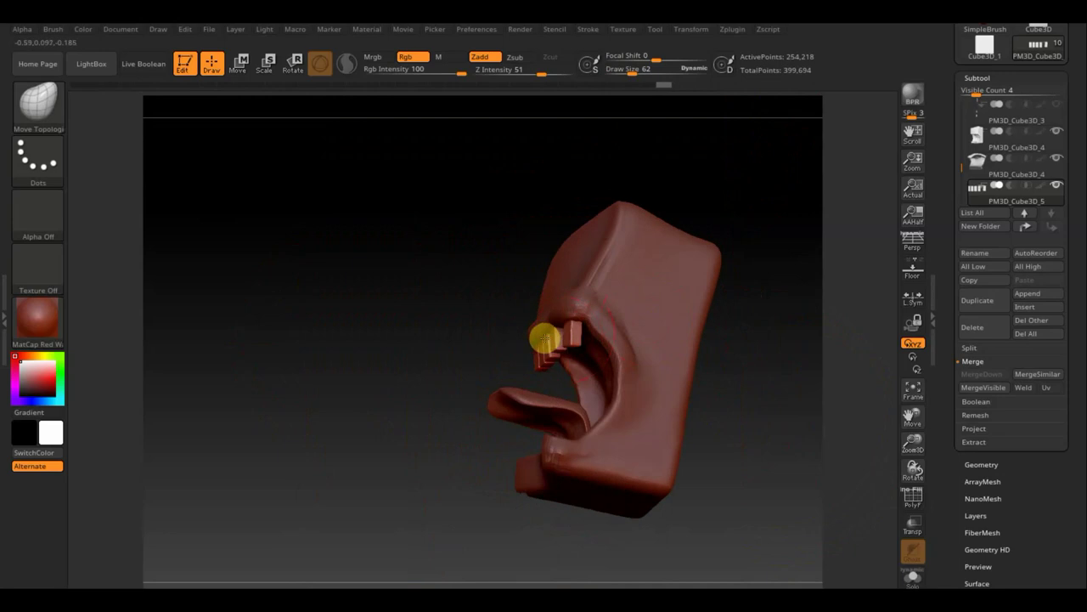
mouse_move(718, 364)
mouse_down()
mouse_move(777, 374)
mouse_move(774, 383)
mouse_up()
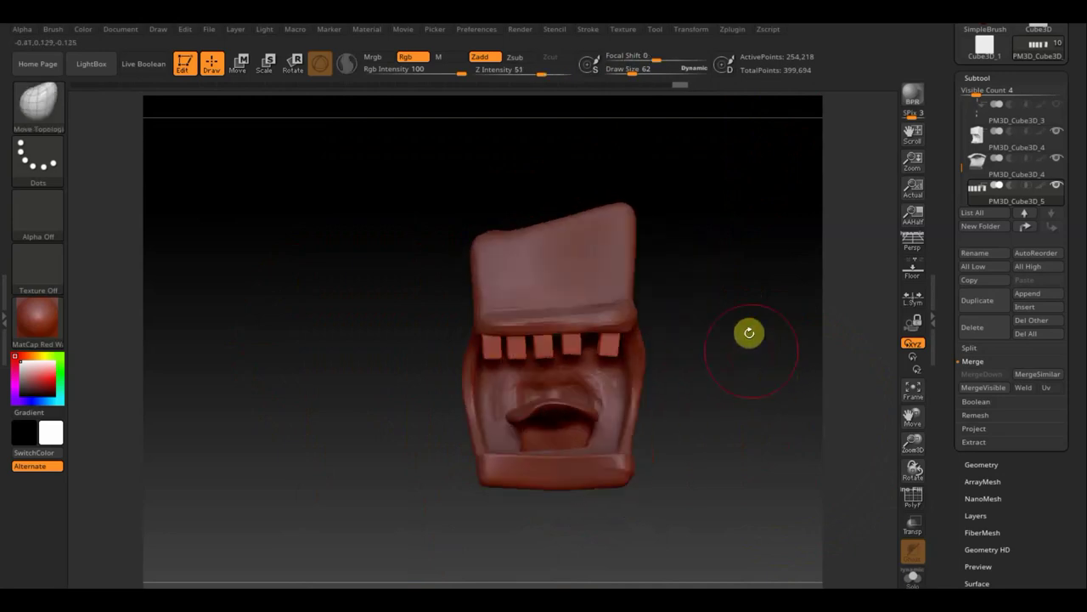
mouse_move(719, 352)
mouse_down()
mouse_move(779, 354)
mouse_move(698, 356)
mouse_move(730, 347)
mouse_move(711, 360)
mouse_up()
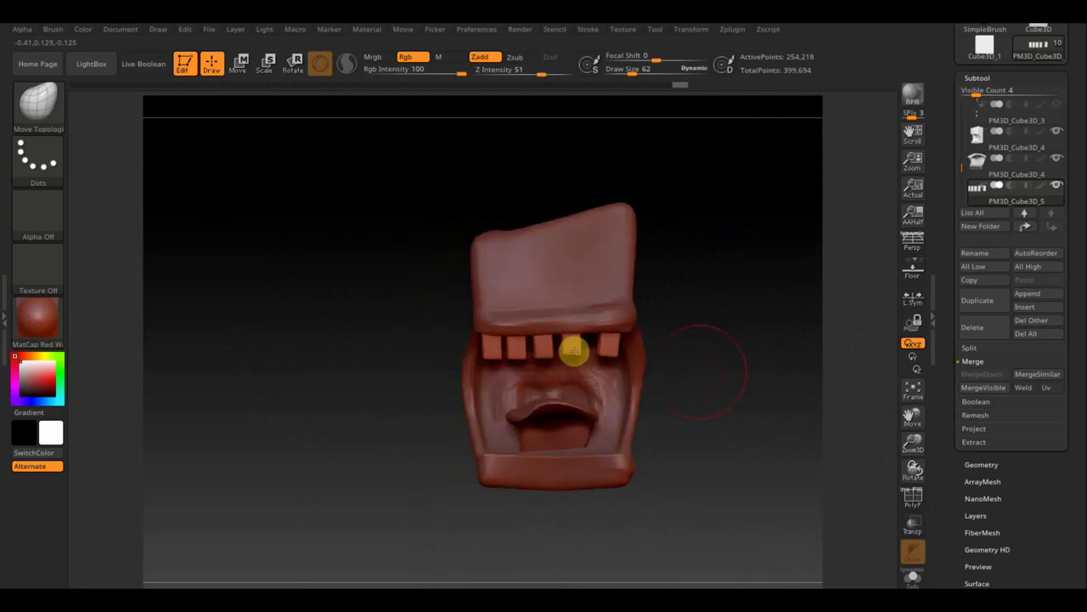
Mask all teeth except the leftmost and try moving it down, comparing via undo and redo.
ctrl+drag(423, 266, 499, 381)
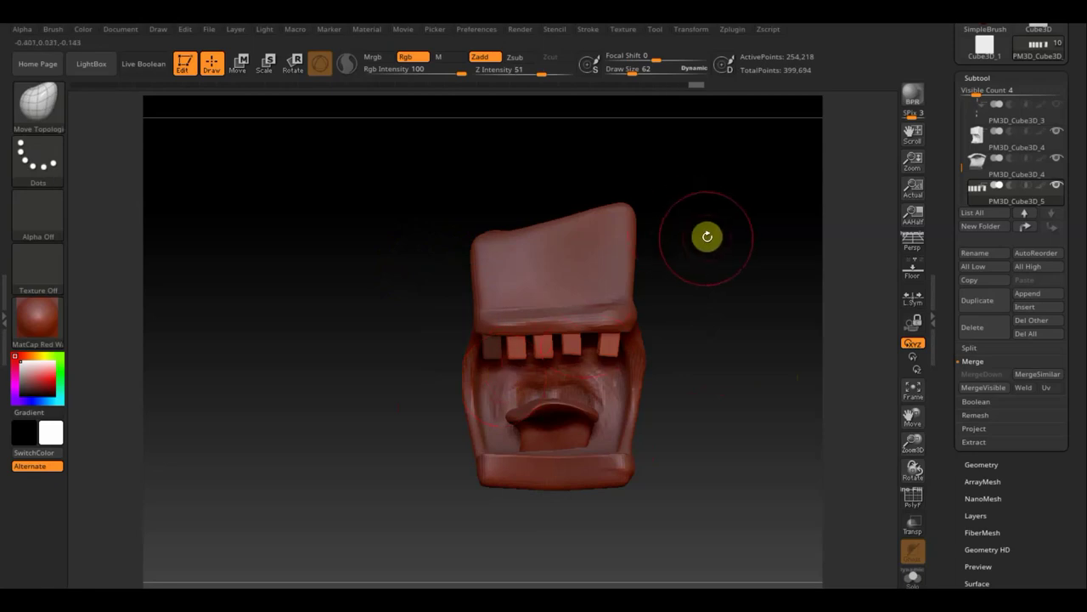
ctrl+drag(710, 242, 709, 235)
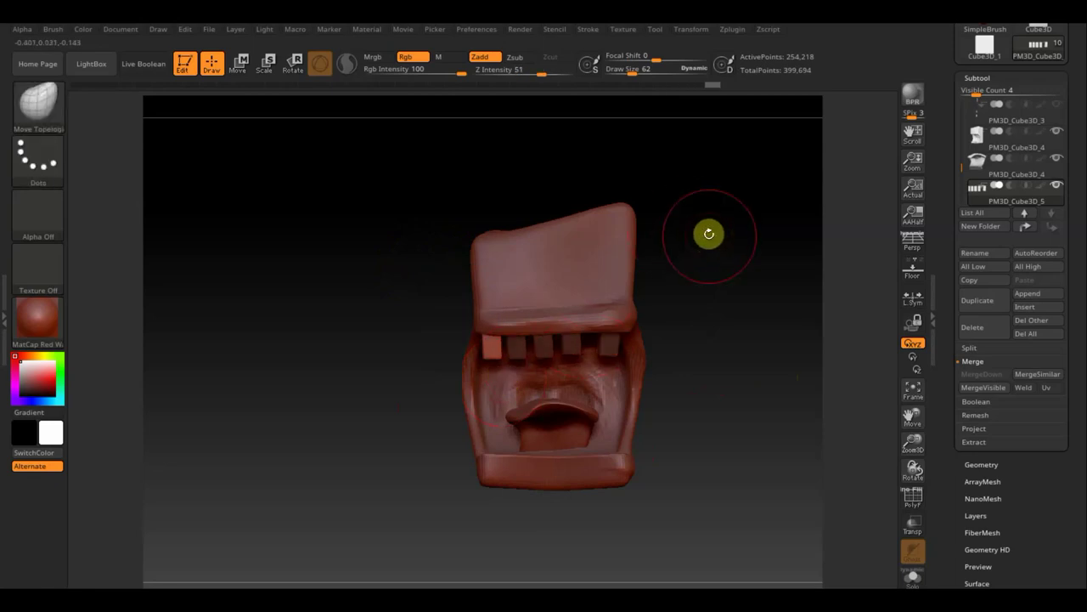
click(238, 63)
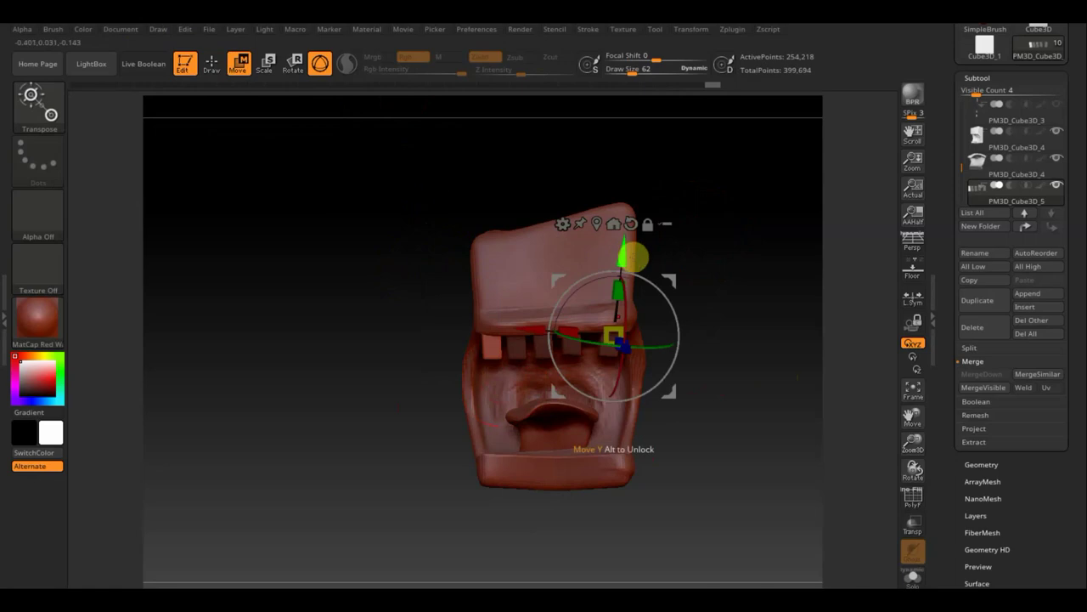
drag(635, 257, 634, 312)
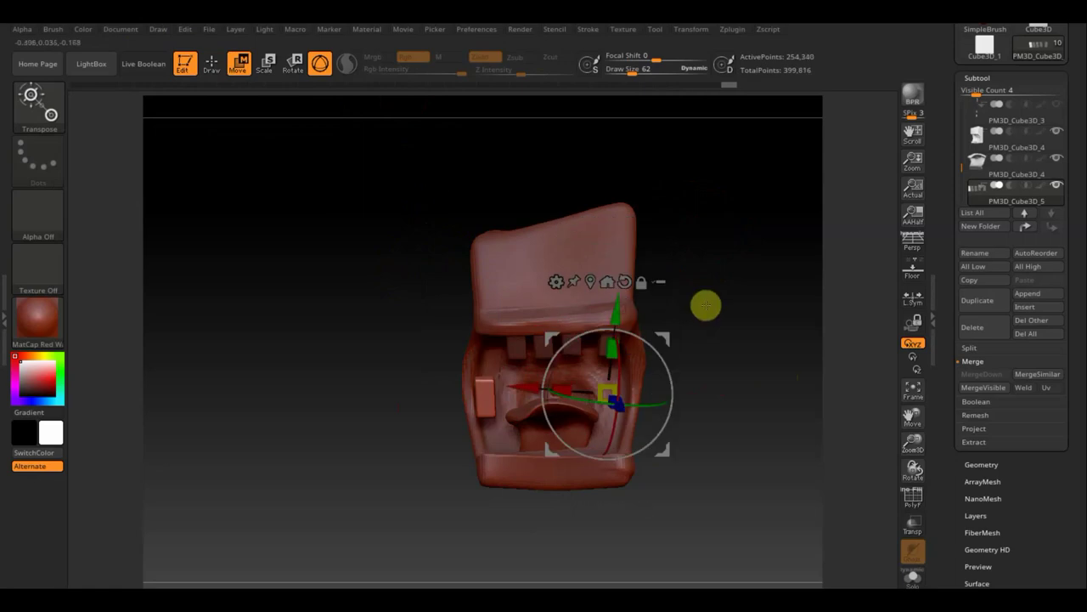
key(ctrl+z)
key(ctrl+shift+z)
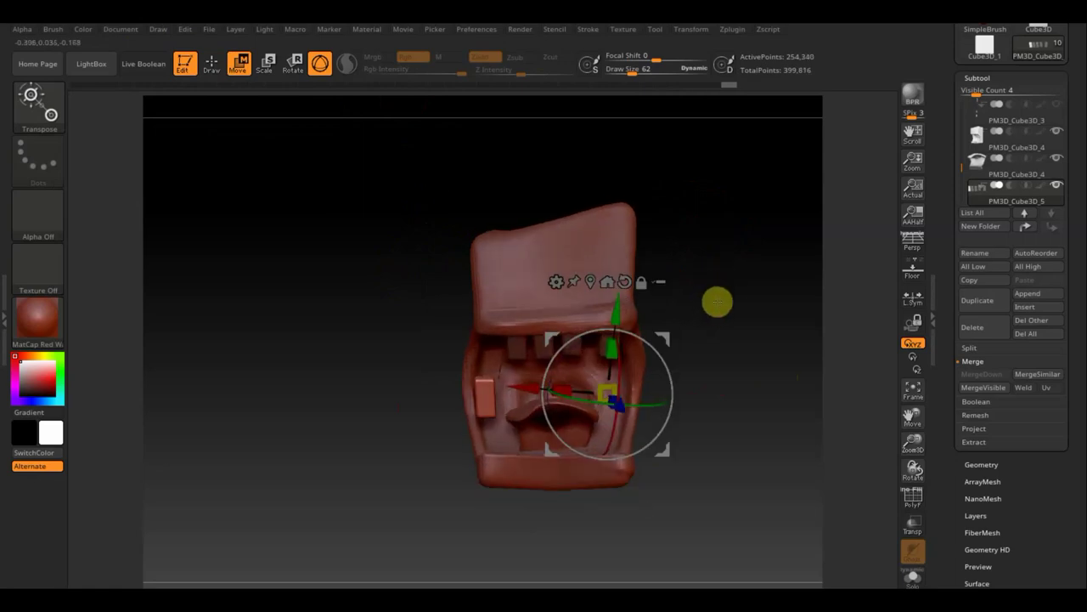
key(ctrl+z)
key(ctrl+z)
key(ctrl+z)
key(ctrl+shift+z)
key(ctrl+shift+z)
key(ctrl+shift+z)
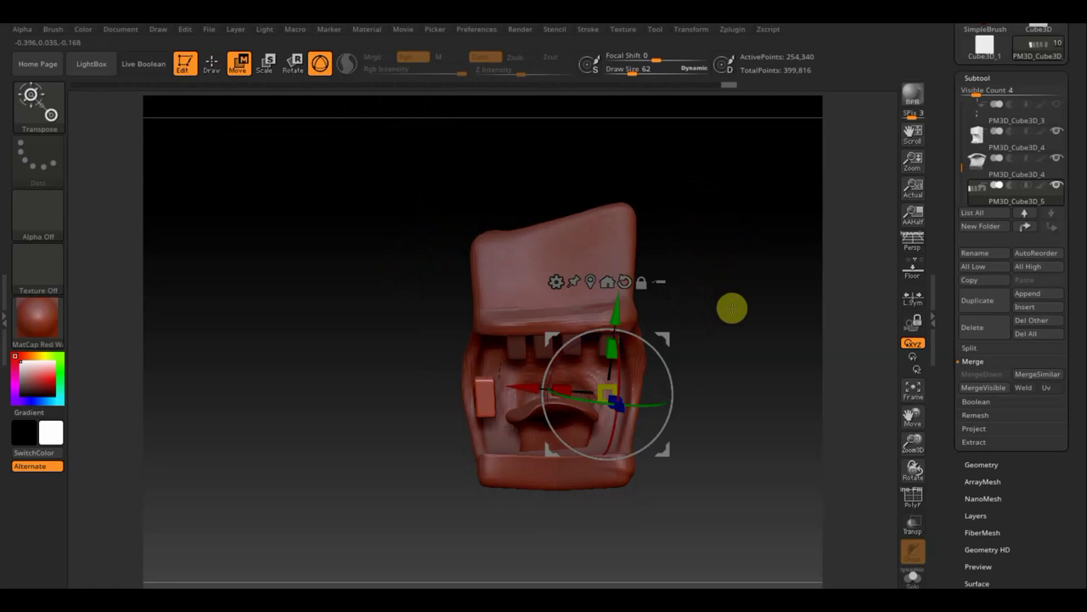
QuickSave the project, then undo the move and lower the leftmost tooth only slightly.
mouse_move(732, 308)
alt+mouse_down()
mouse_move(721, 267)
mouse_move(723, 388)
mouse_move(686, 371)
alt+mouse_up()
key(ctrl+s)
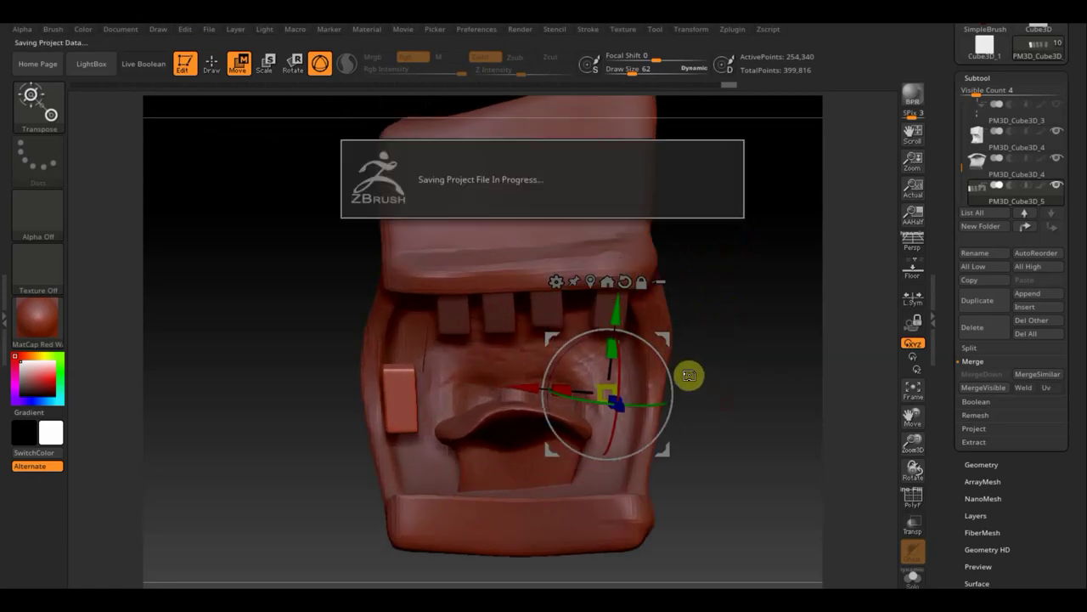
key(ctrl+z)
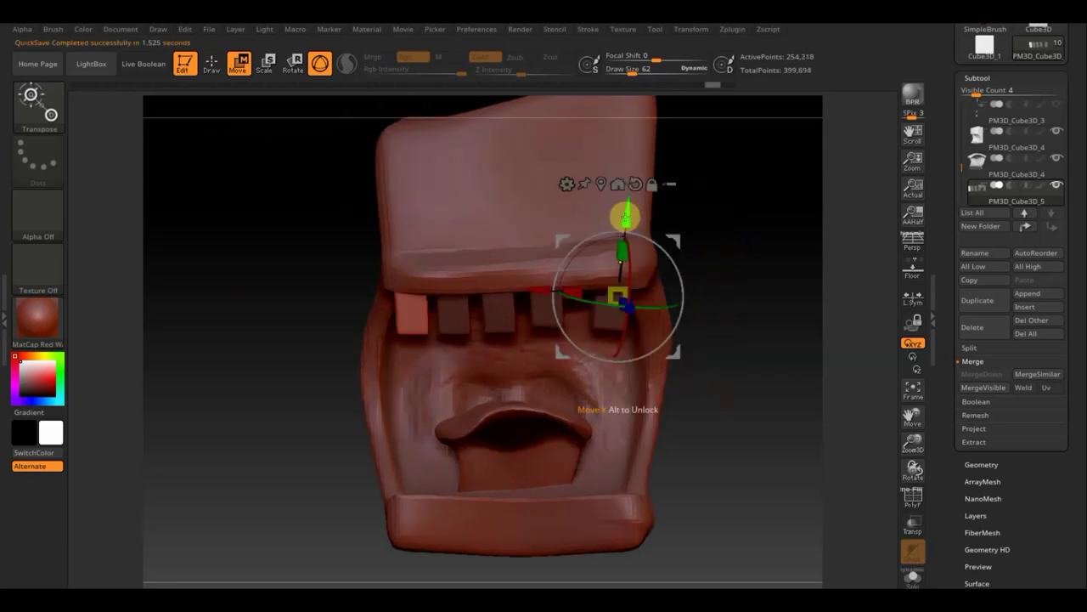
mouse_move(625, 217)
mouse_down()
mouse_move(626, 247)
mouse_move(643, 227)
mouse_up()
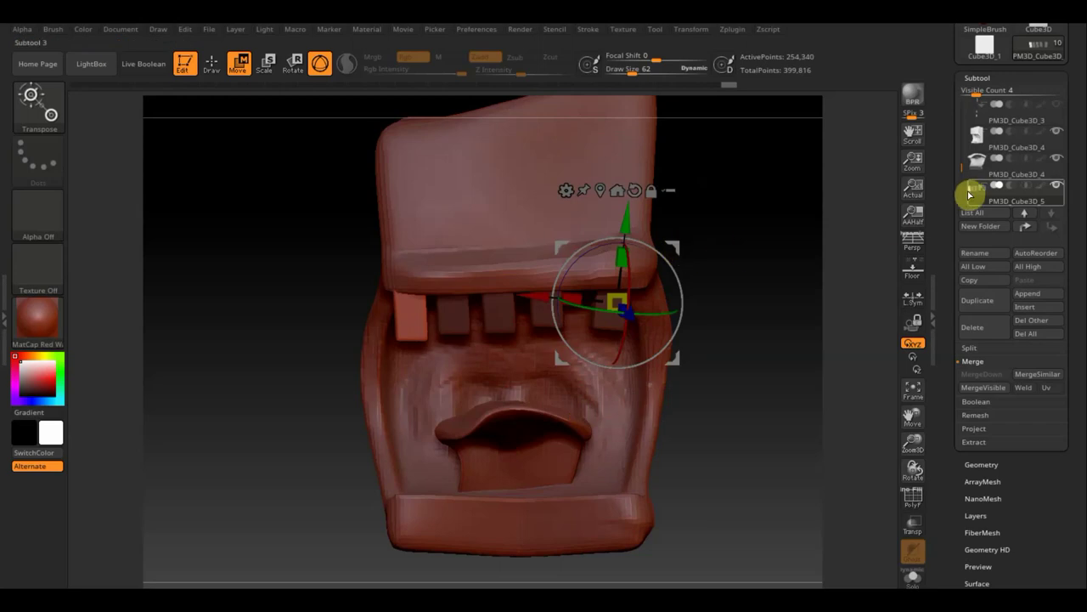
Duplicate the teeth subtool and place the gizmo on the leftmost tooth.
click(985, 302)
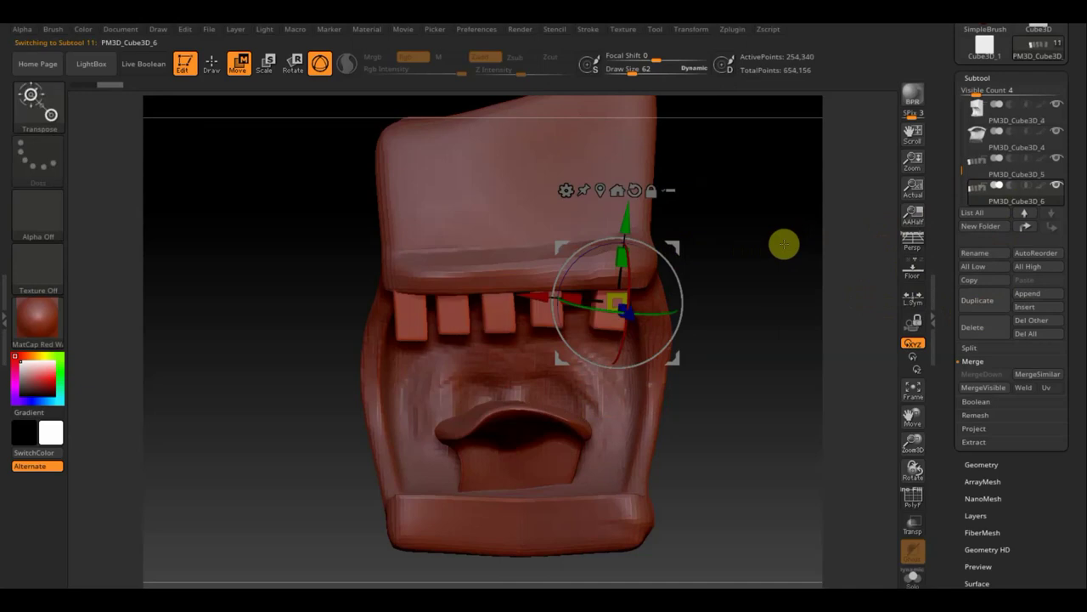
click(452, 315)
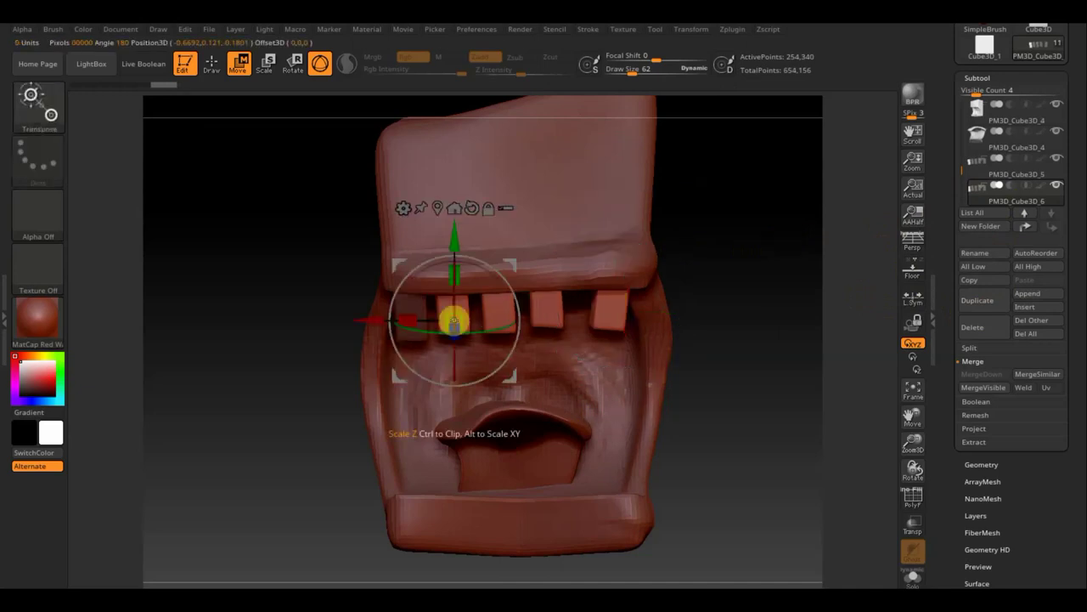
click(211, 62)
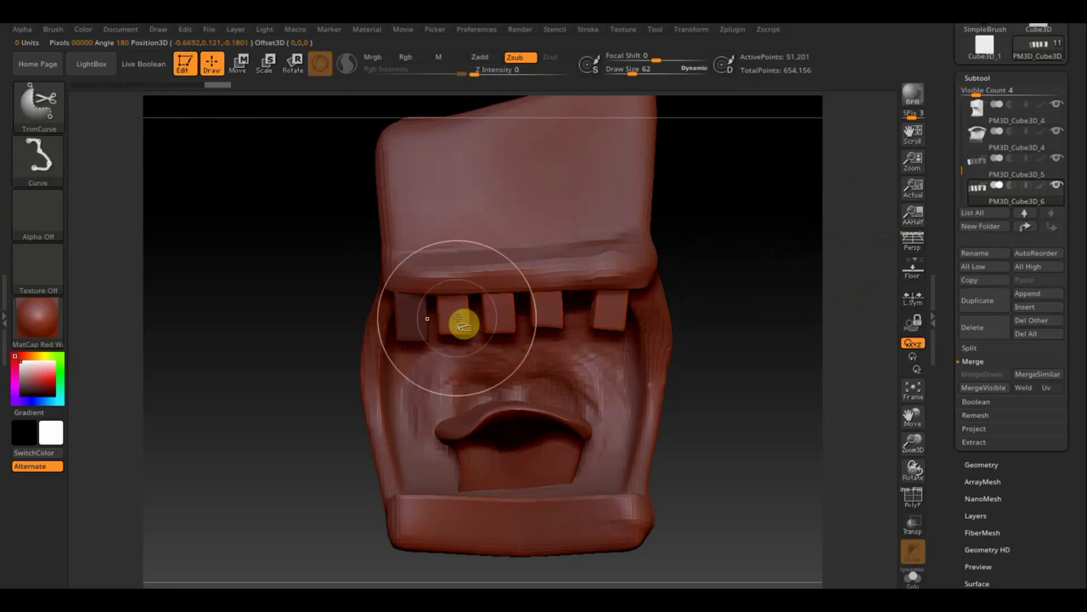
Hide every tooth except the leftmost and remove the hidden ones with Geometry > Modify Topology > Del Hidden.
alt+click(457, 317)
click(1058, 158)
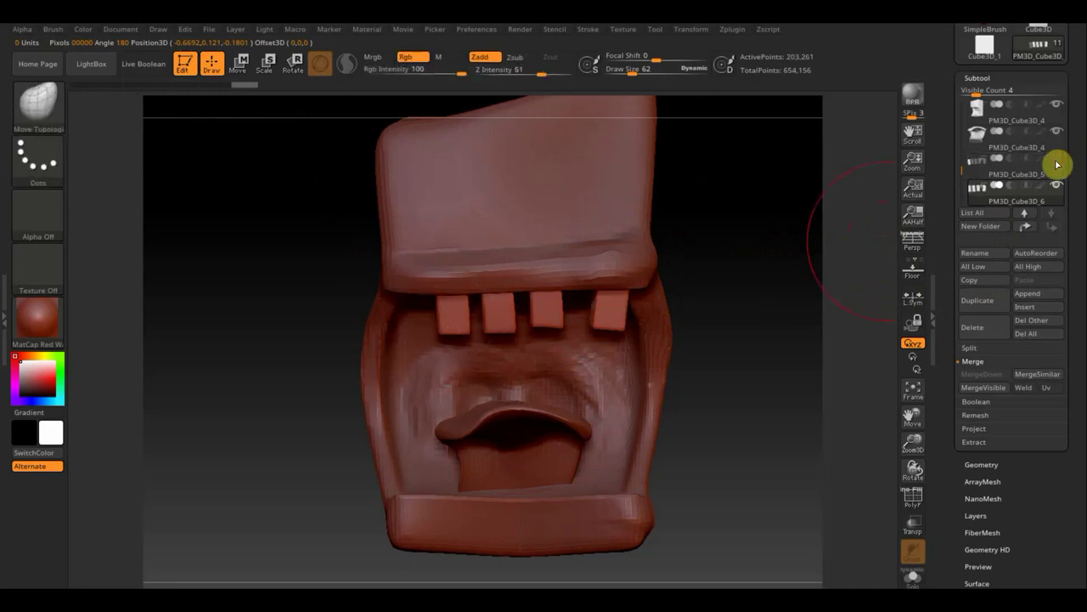
drag(454, 313, 598, 375)
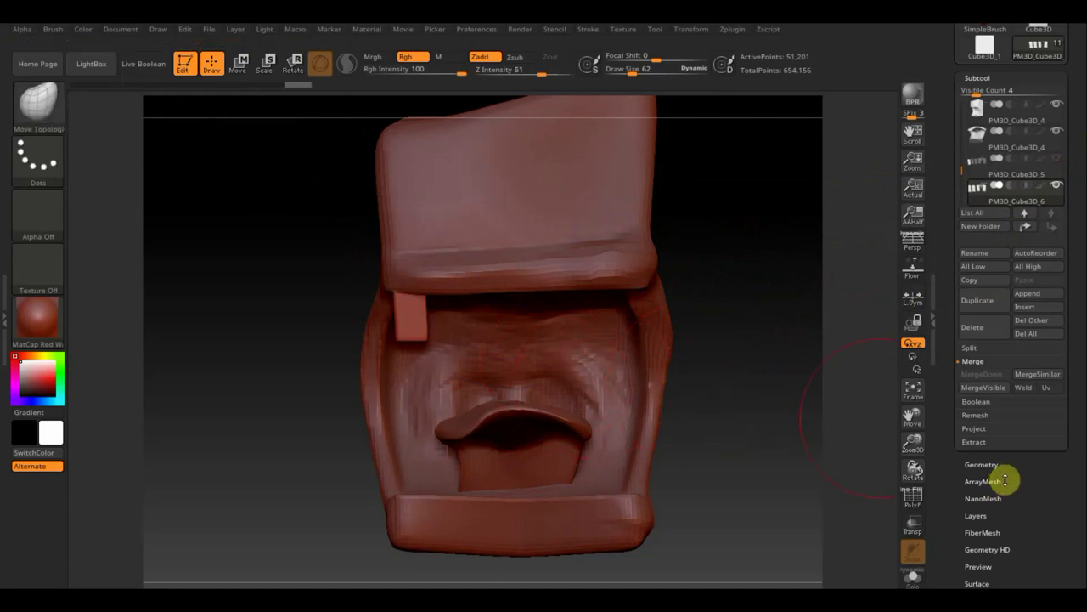
click(984, 464)
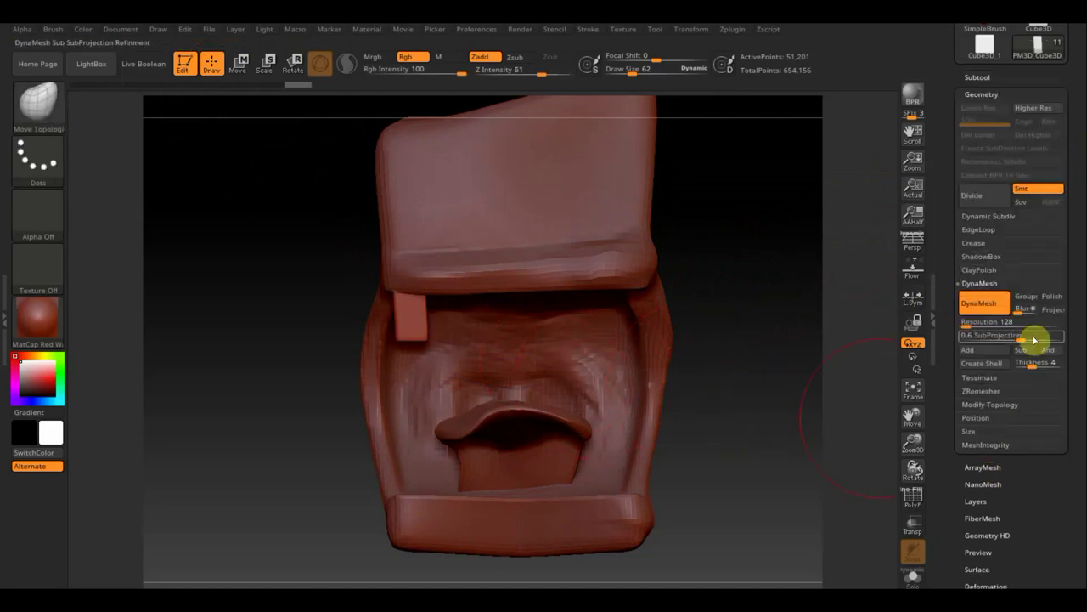
click(993, 405)
click(986, 377)
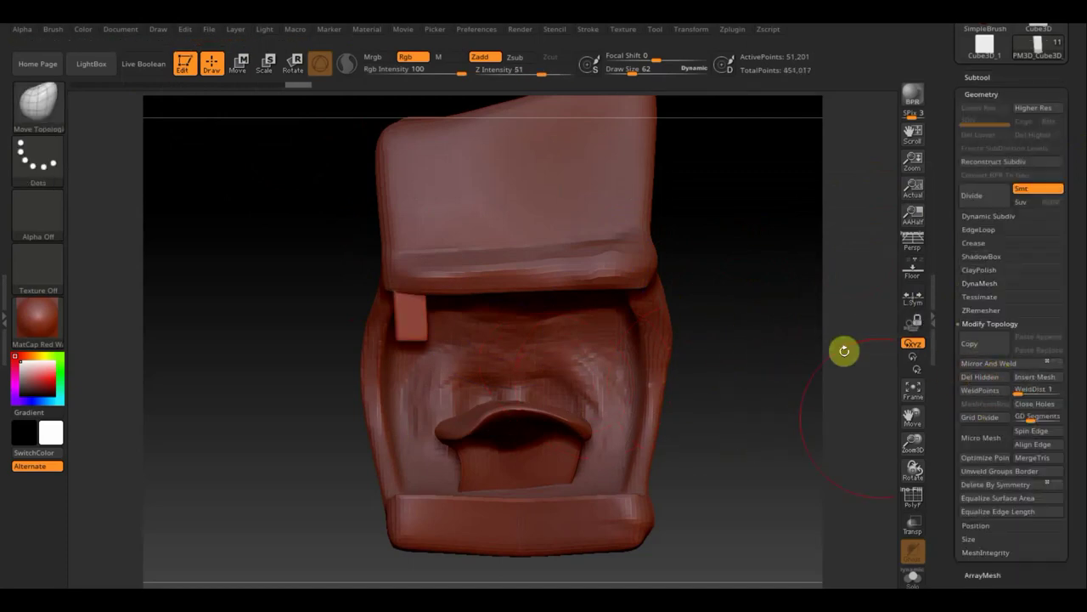
click(238, 62)
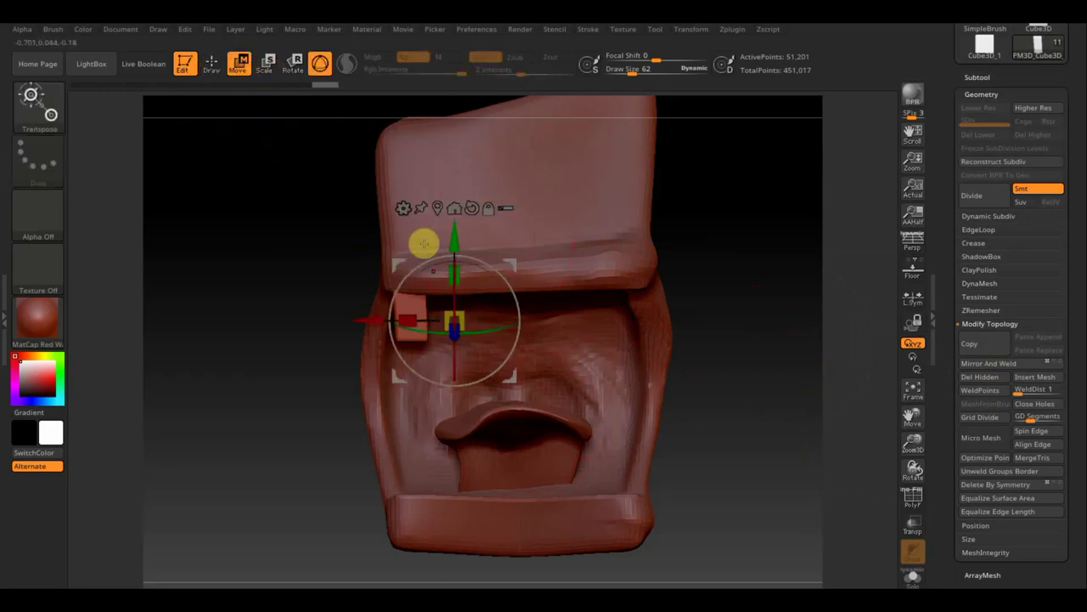
Move the single tooth down onto the front of the lower jaw.
alt+drag(455, 242, 472, 417)
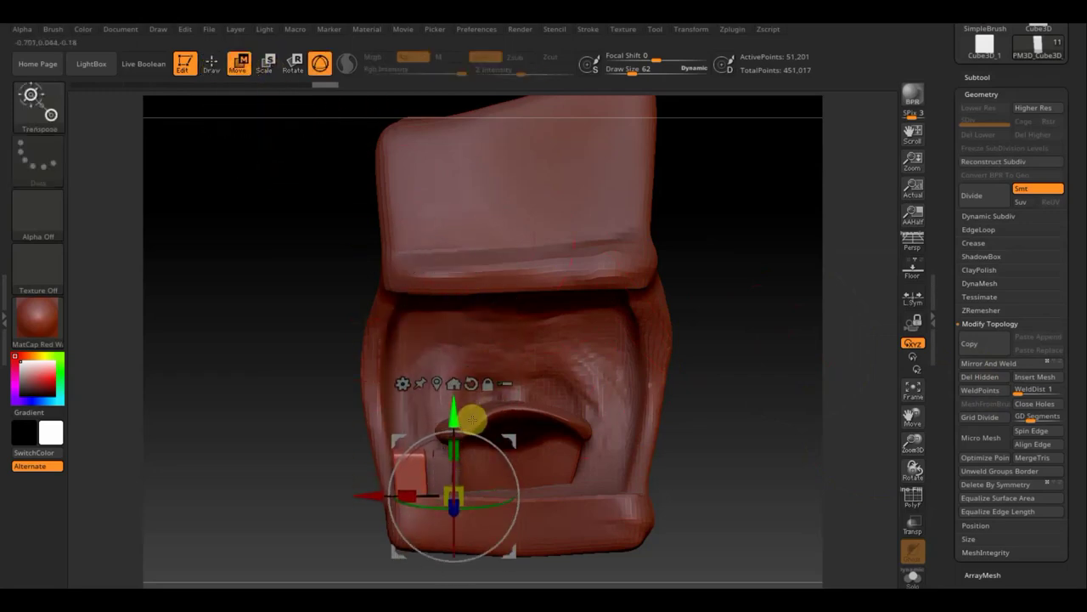
mouse_move(728, 441)
mouse_down()
mouse_move(789, 444)
mouse_move(749, 440)
mouse_up()
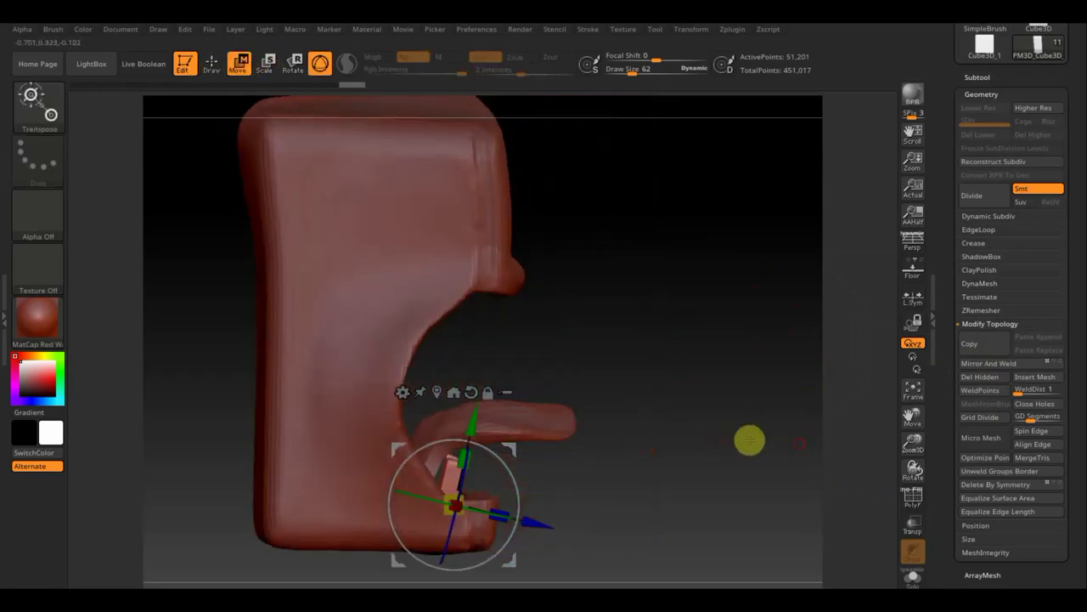
alt+drag(515, 445, 542, 450)
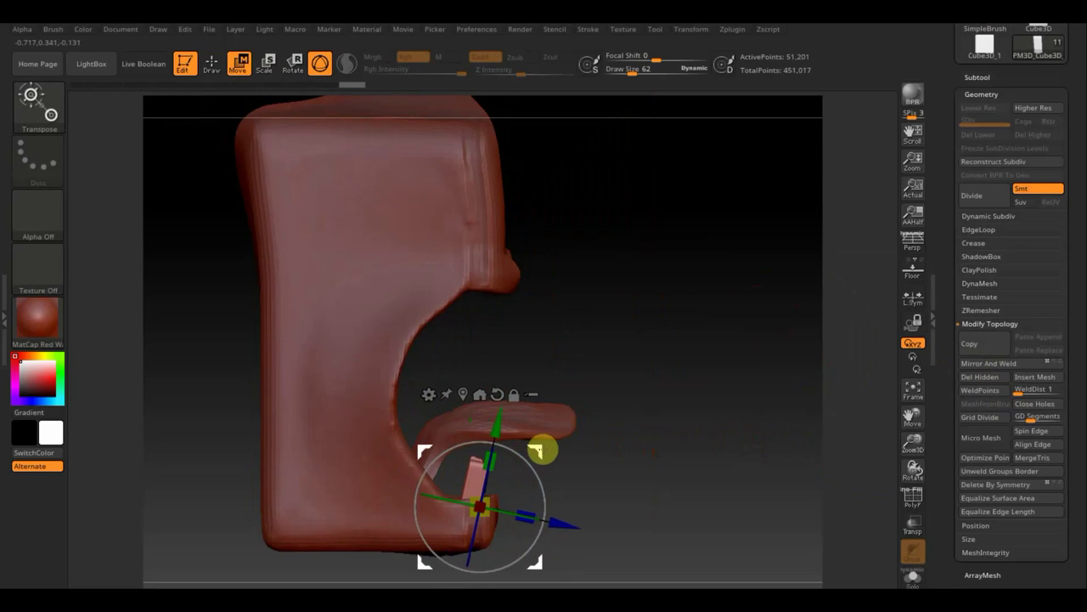
mouse_move(655, 451)
mouse_down()
mouse_move(587, 456)
mouse_move(750, 454)
mouse_up()
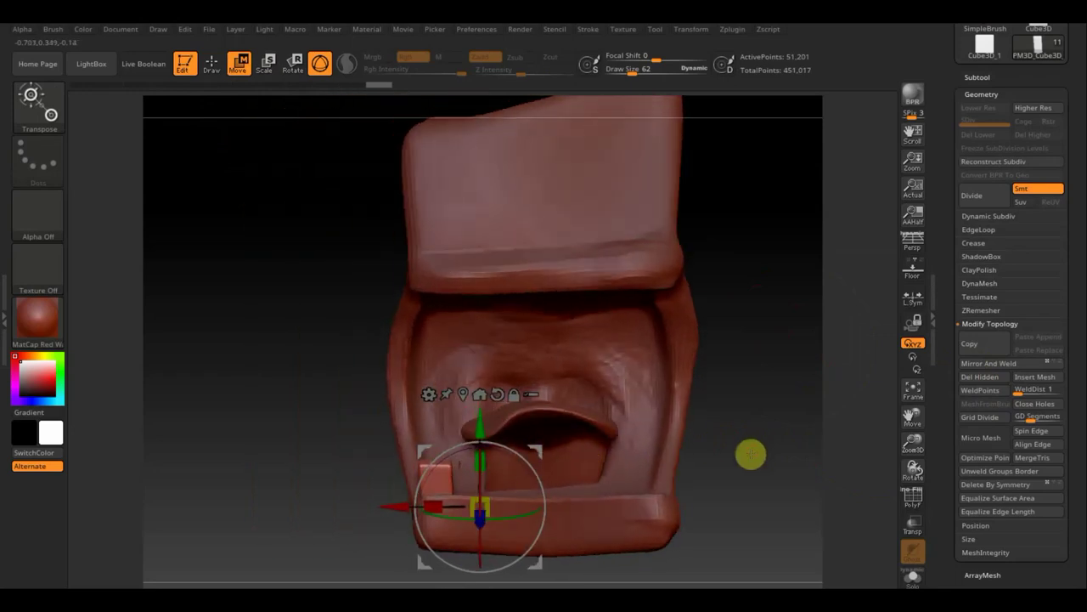
Duplicate the tooth along the lower jaw into a row of six and clear the mask.
mouse_move(539, 444)
ctrl+mouse_down()
mouse_move(565, 454)
mouse_move(620, 446)
ctrl+mouse_up()
mouse_move(748, 466)
mouse_down()
mouse_move(626, 474)
mouse_move(632, 448)
mouse_up()
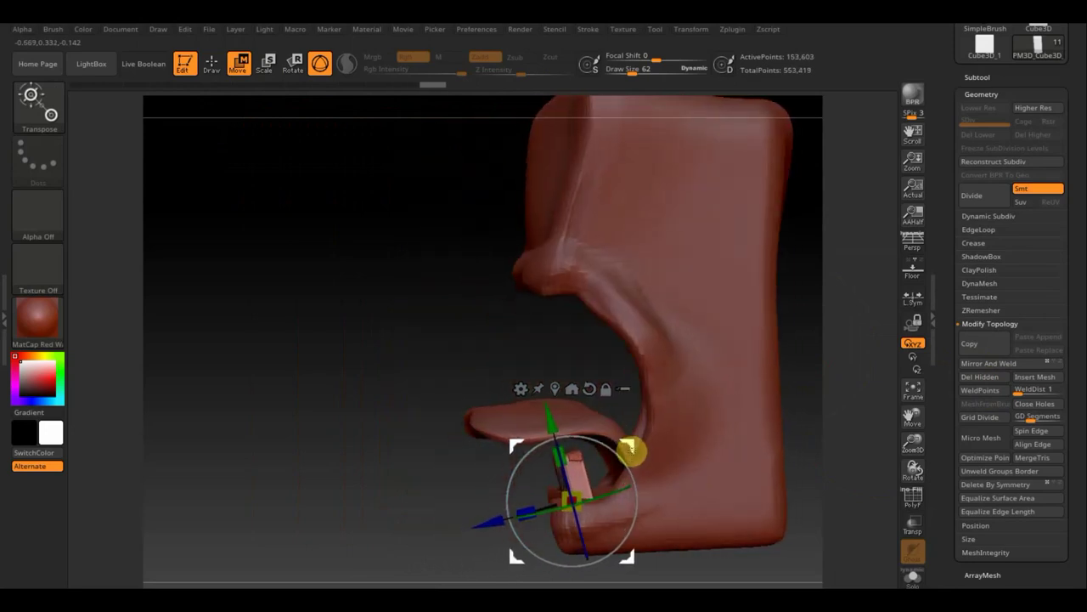
mouse_move(634, 492)
mouse_down()
mouse_move(333, 449)
mouse_move(356, 447)
mouse_up()
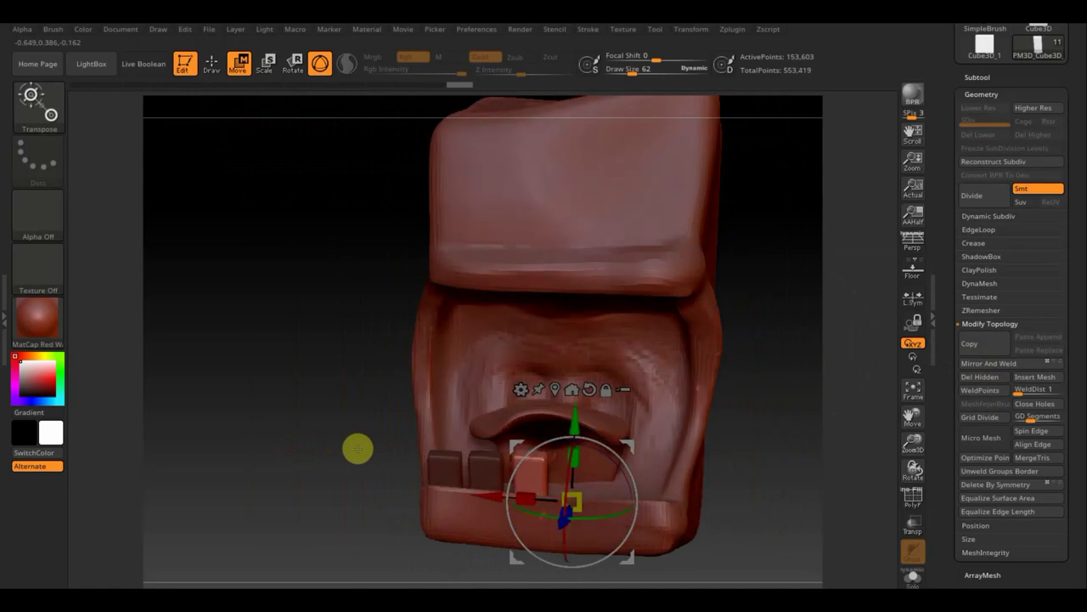
mouse_move(640, 456)
mouse_down()
mouse_move(761, 456)
mouse_move(722, 457)
mouse_up()
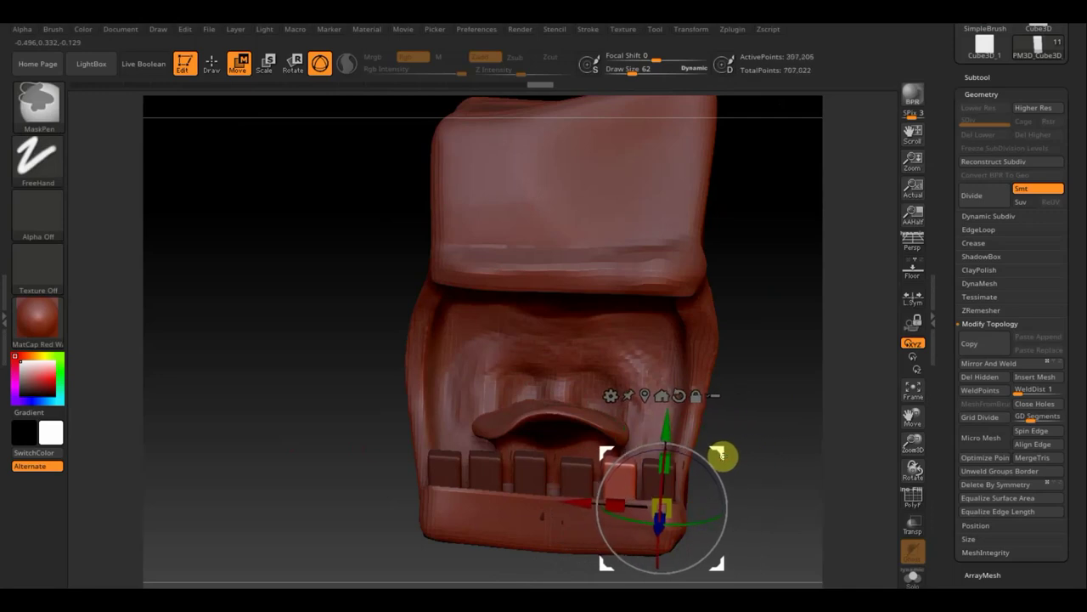
ctrl+click(797, 429)
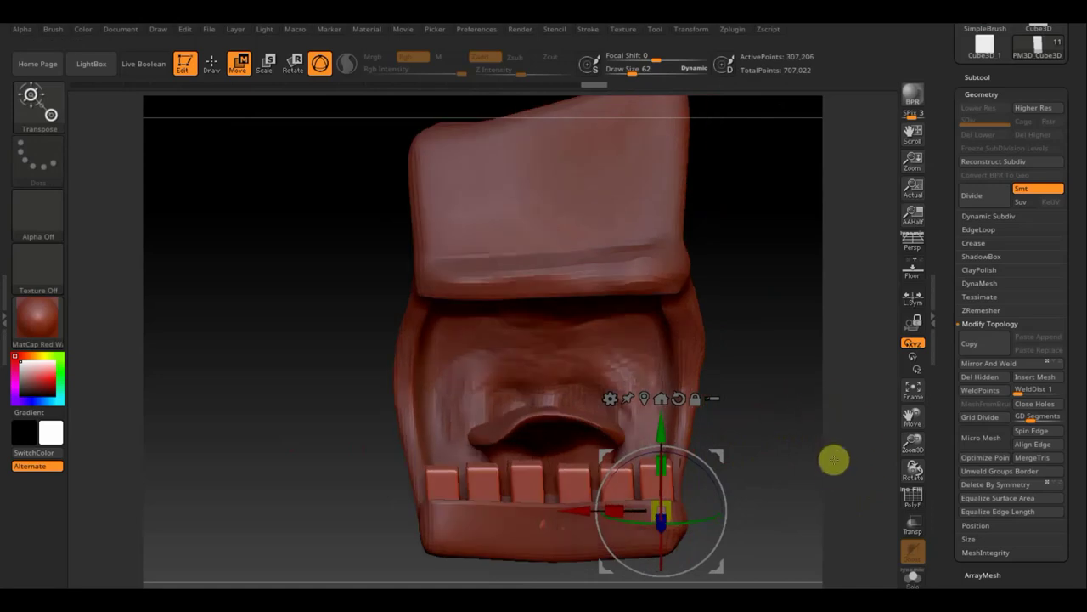
mouse_move(833, 458)
alt+mouse_down()
mouse_move(819, 414)
mouse_move(747, 351)
alt+mouse_up()
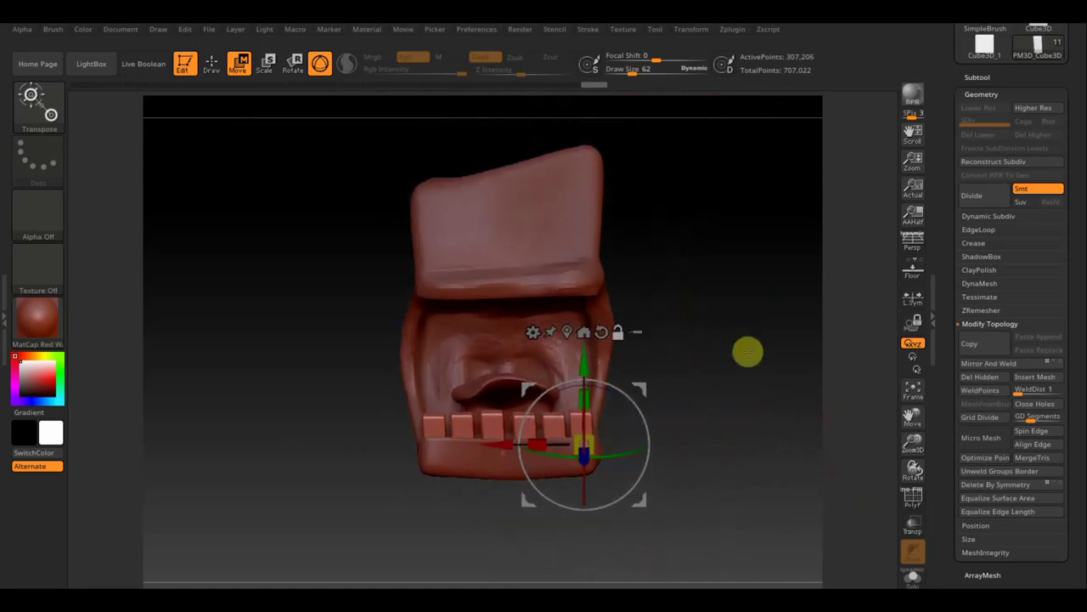
click(979, 77)
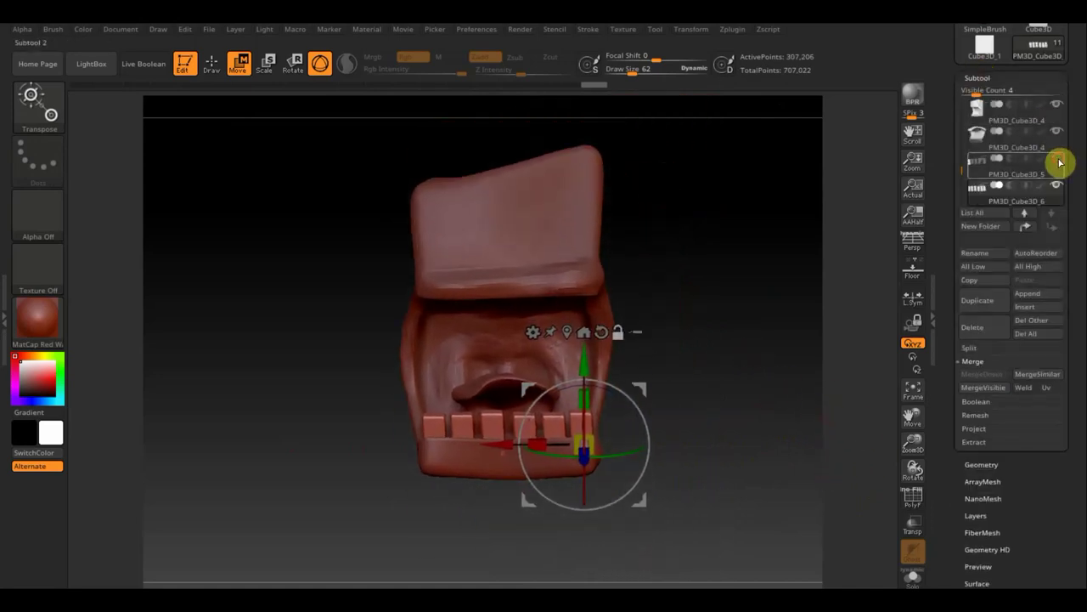
Show the upper teeth again and pull the lower teeth taller to uneven heights with Move Topological.
click(1056, 158)
mouse_move(702, 362)
mouse_down()
mouse_move(680, 372)
mouse_move(738, 364)
mouse_move(747, 378)
mouse_move(688, 382)
mouse_up()
drag(342, 310, 437, 320)
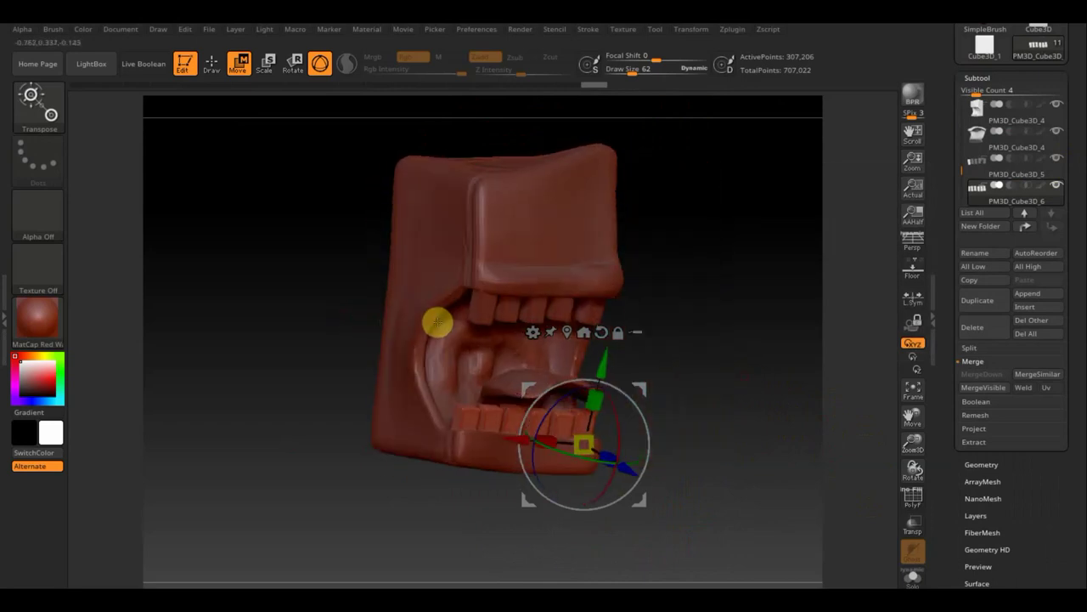
shift+drag(668, 283, 667, 285)
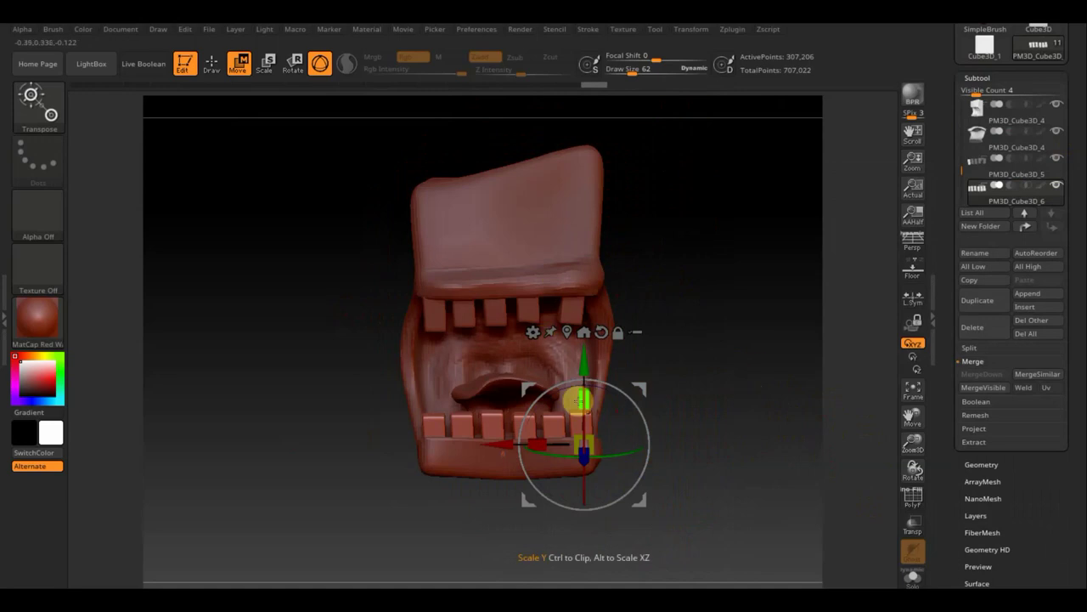
click(212, 64)
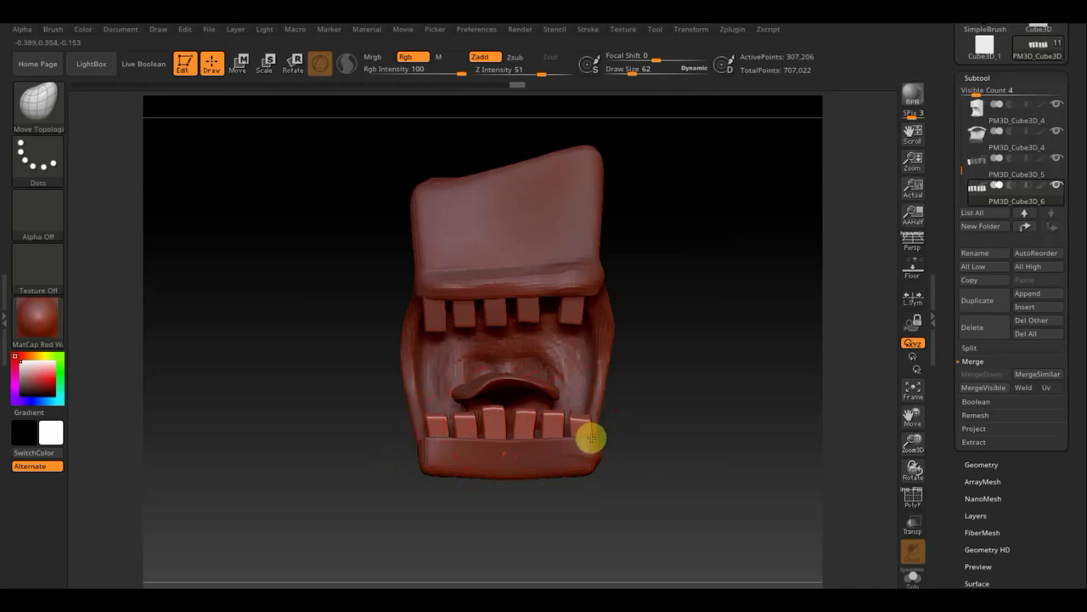
shift+drag(713, 439, 711, 442)
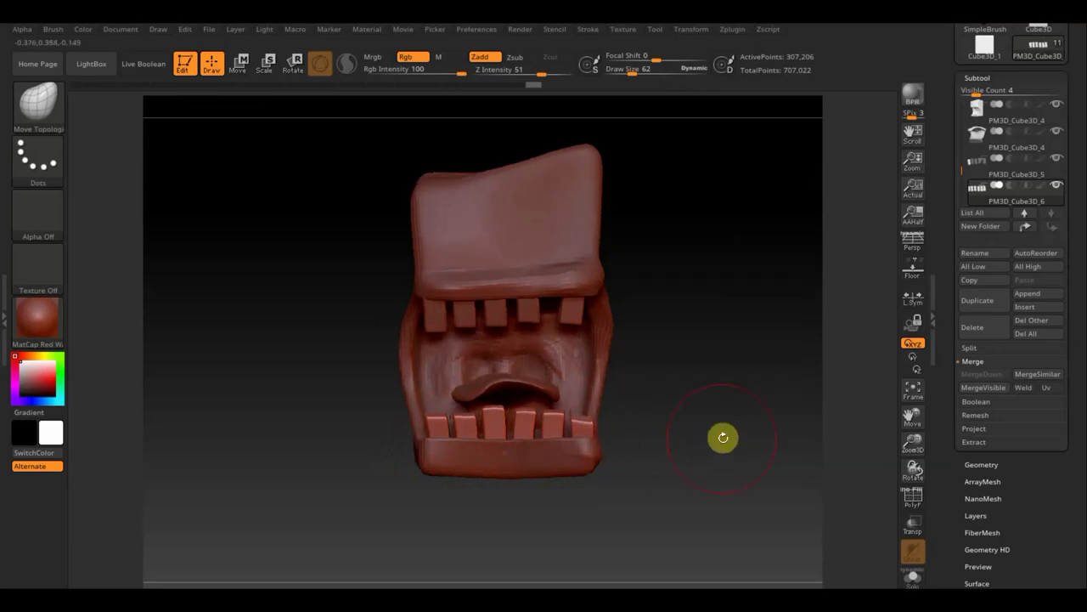
click(978, 163)
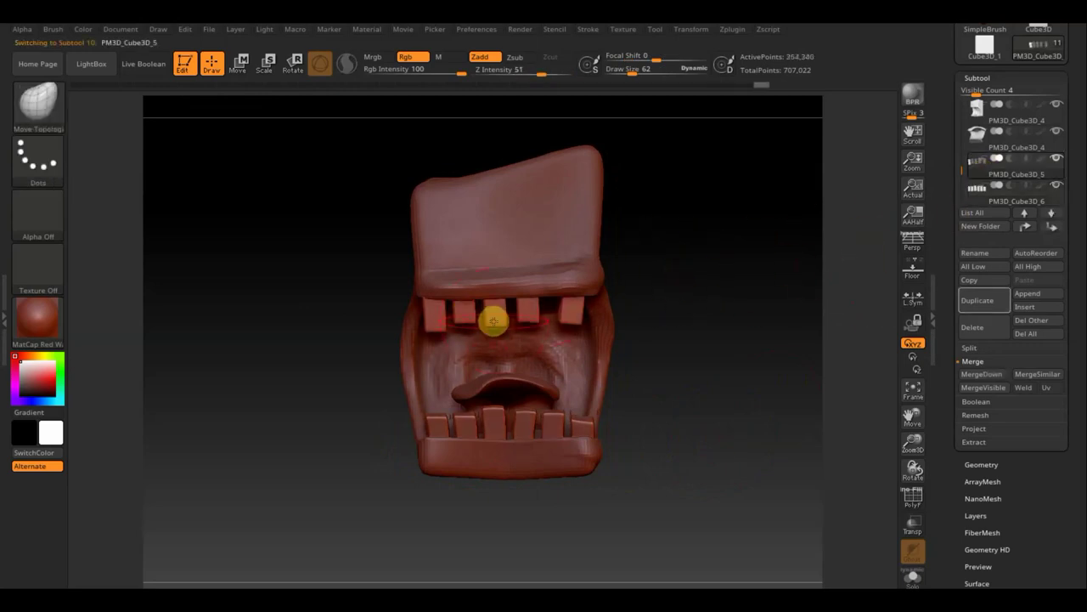
Drag the upper teeth with Move Topological so their lengths are uneven.
drag(487, 321, 527, 319)
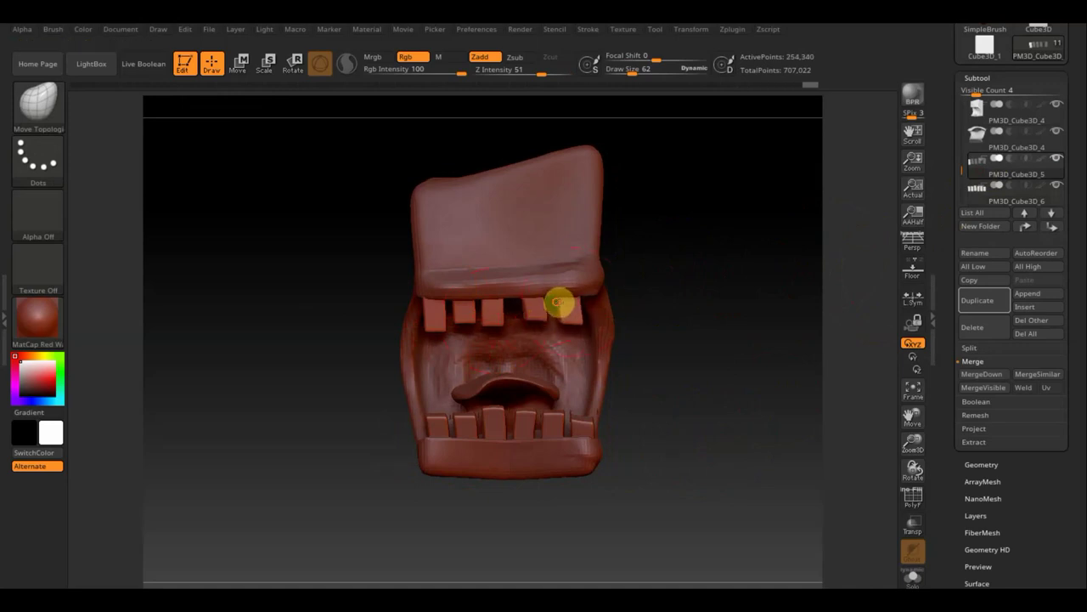
click(701, 326)
drag(720, 330, 495, 278)
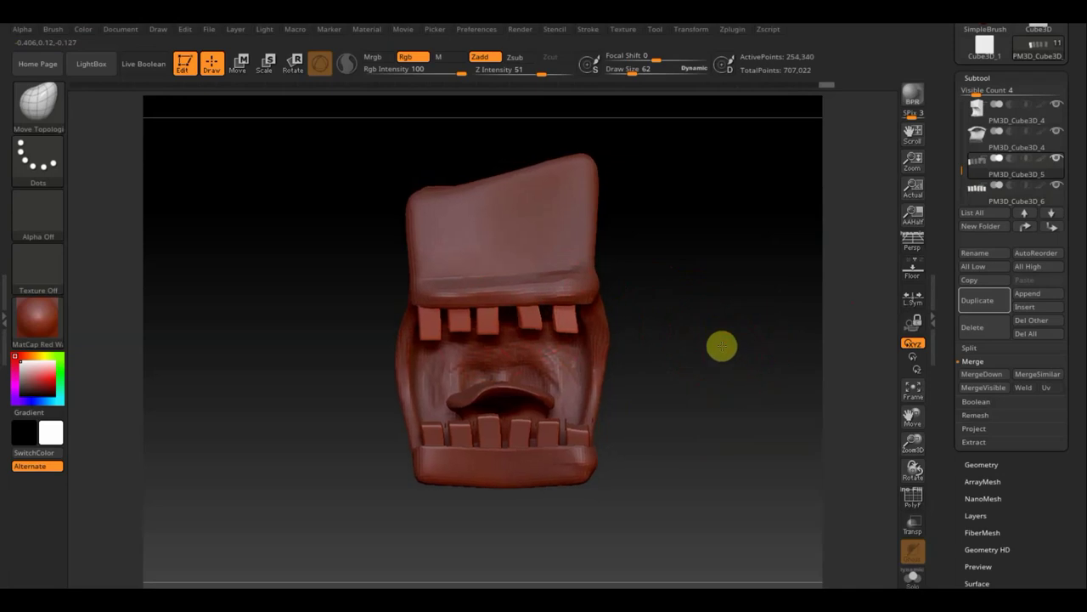
mouse_move(706, 328)
mouse_down()
mouse_move(592, 372)
mouse_move(636, 369)
mouse_up()
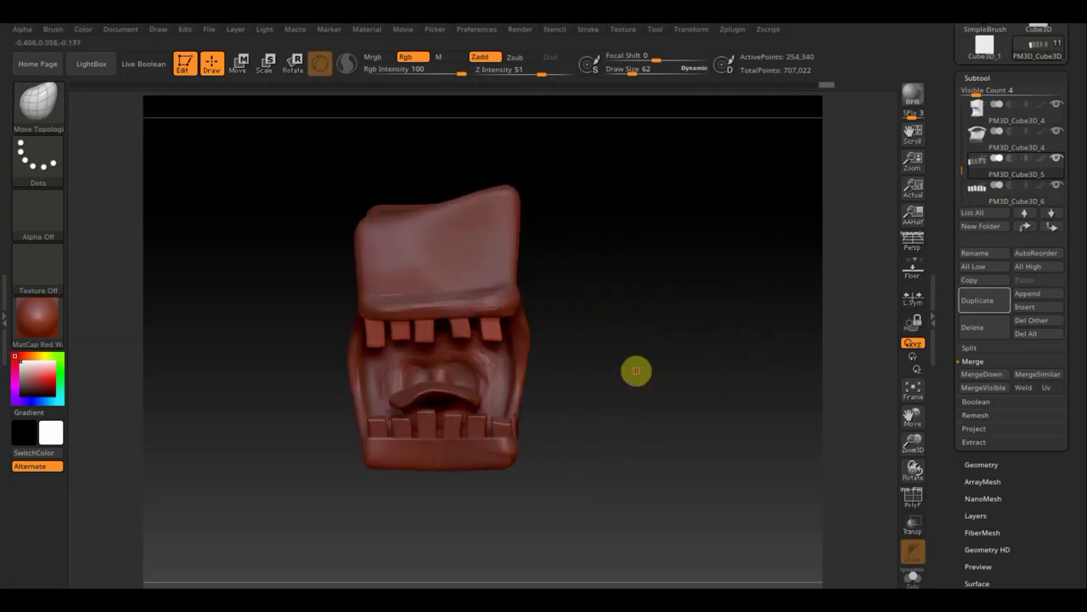
Show the radio model subtool beside the head and zoom out to fit both.
click(1056, 104)
drag(522, 530, 464, 498)
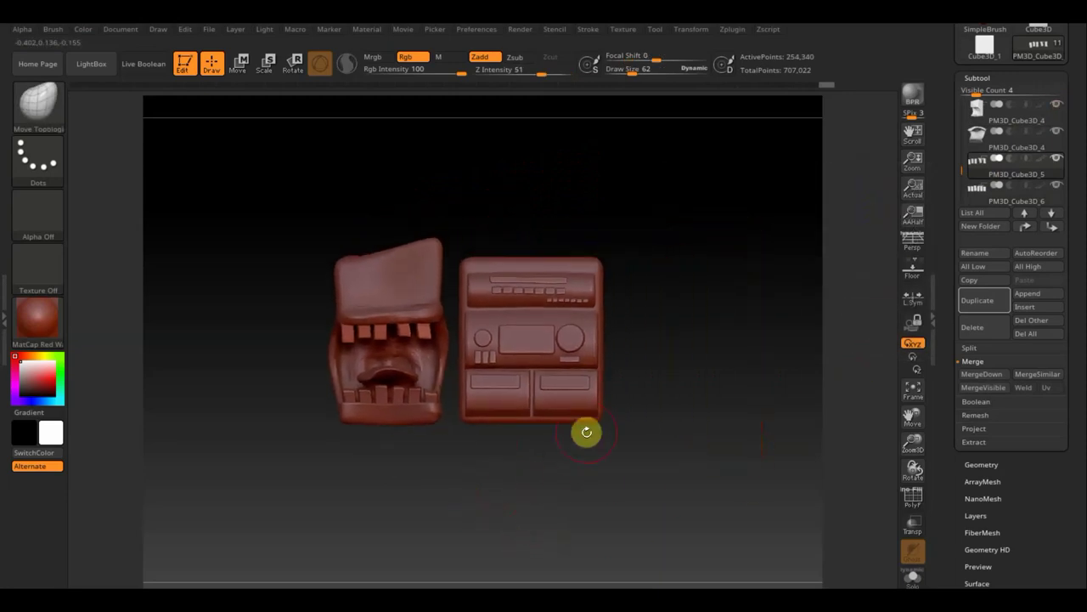
drag(682, 413, 697, 431)
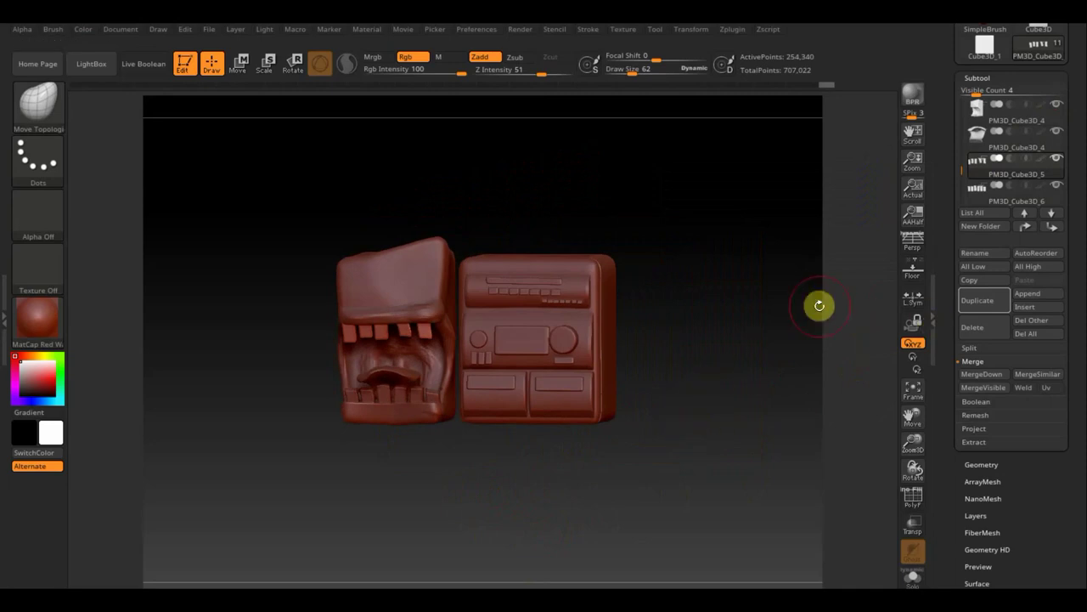
Append a Cone3D subtool, select PM3D_Cone3D1, and subdivide it with Ctrl+D.
click(1035, 295)
mouse_move(702, 374)
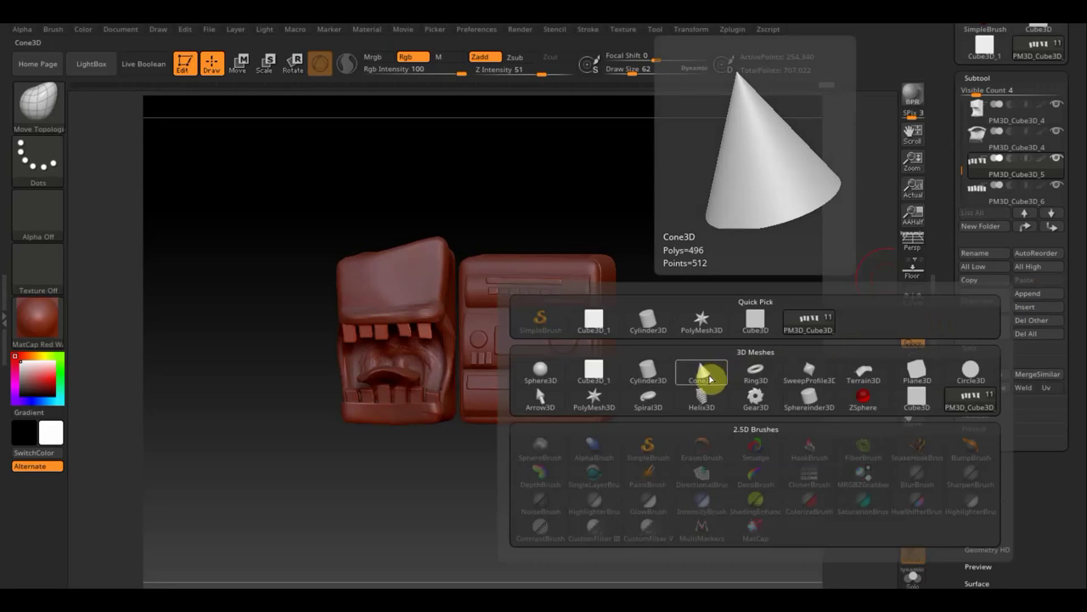
click(708, 377)
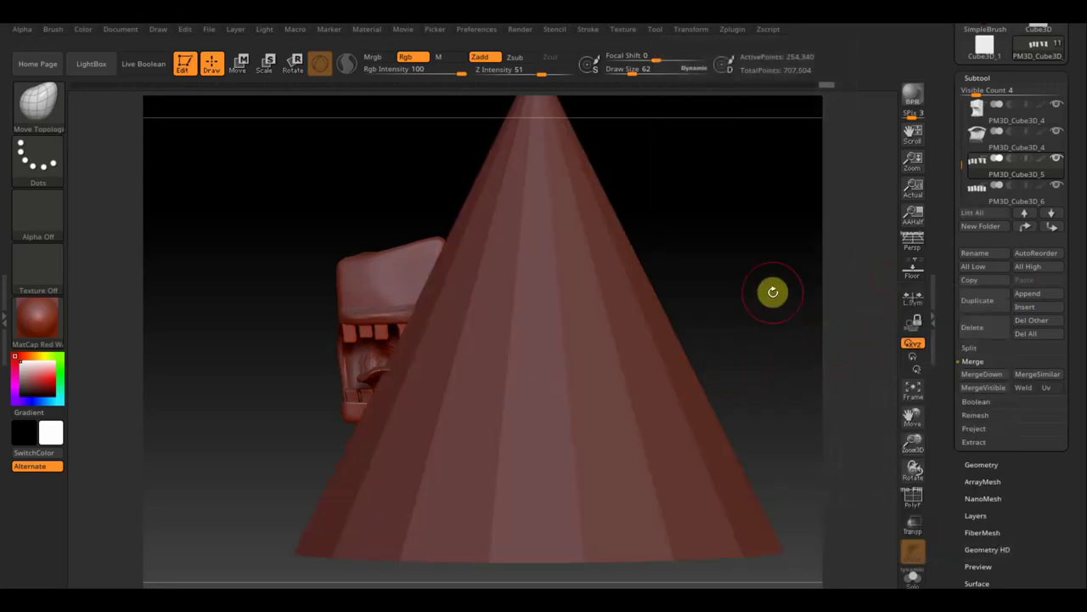
key(F1)
click(692, 388)
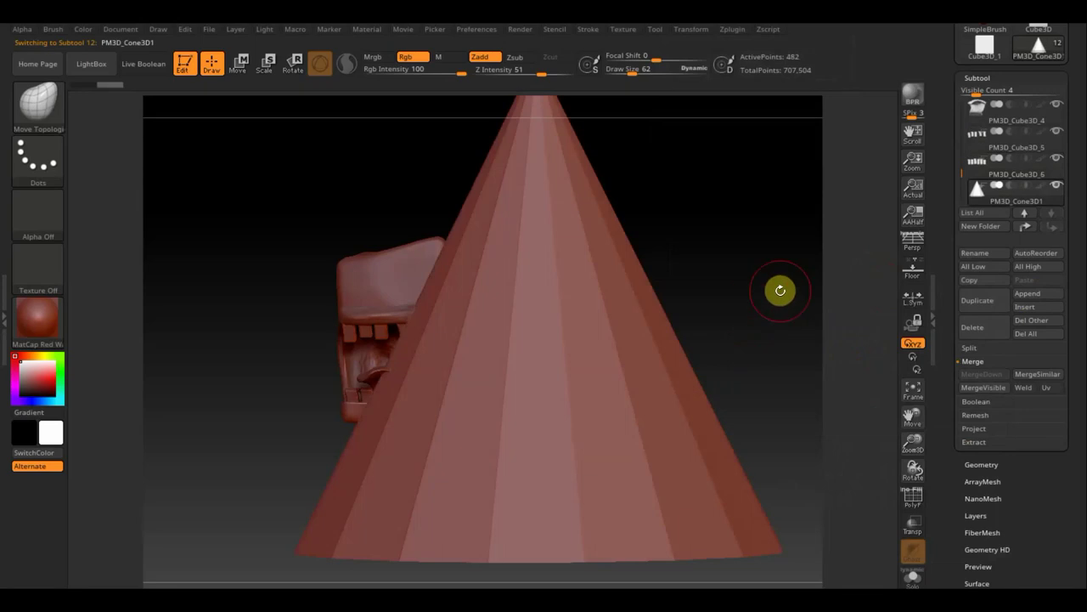
key(ctrl)
key(ctrl+d)
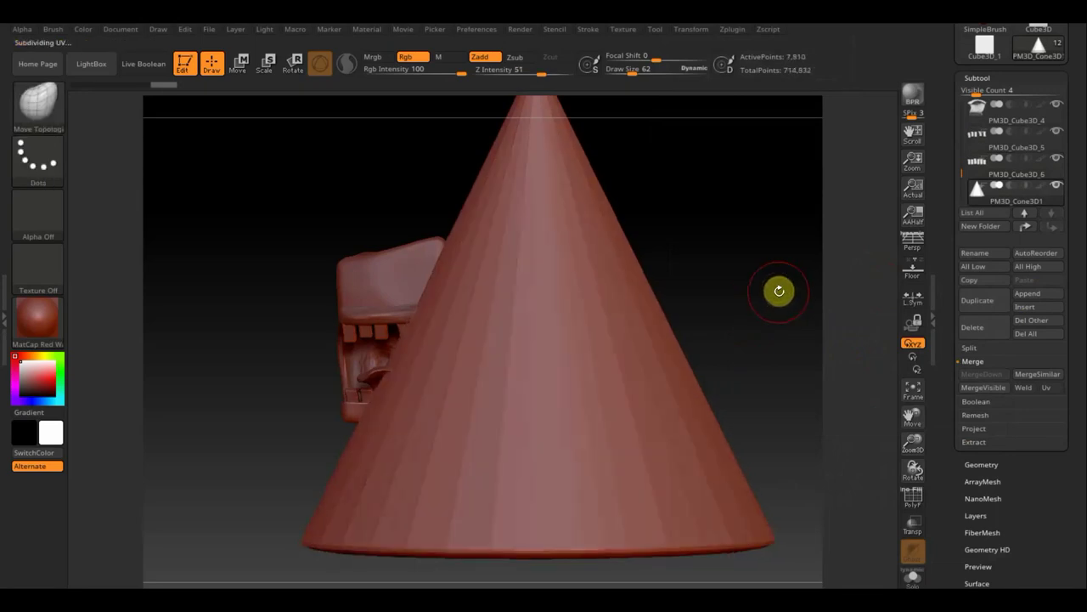
Delete the cone's lower subdivision levels and DynaMesh it at resolution 312 instead of 616.
click(982, 464)
click(992, 138)
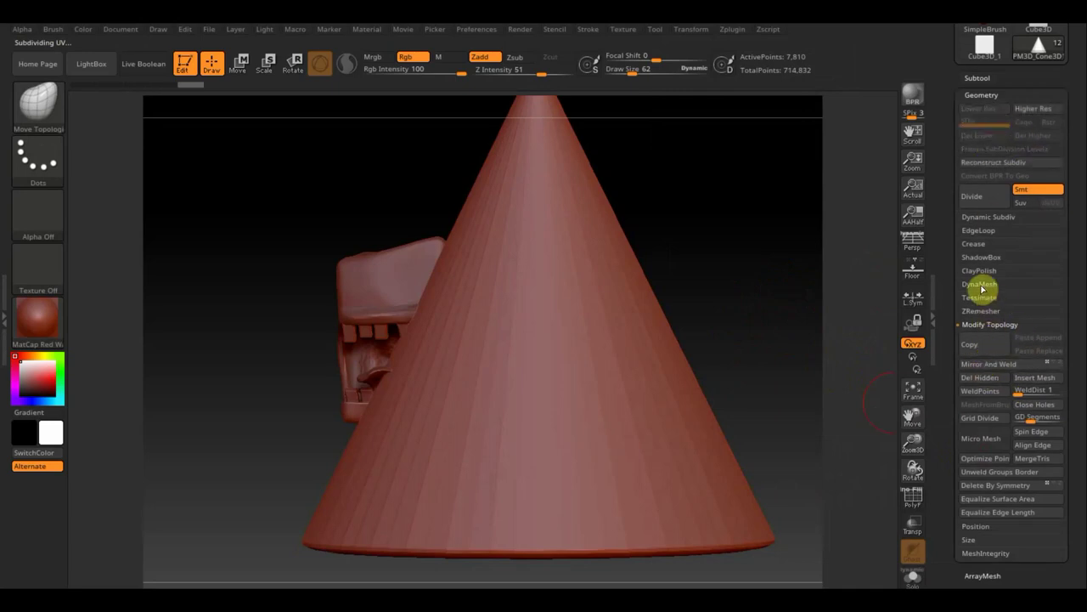
click(980, 287)
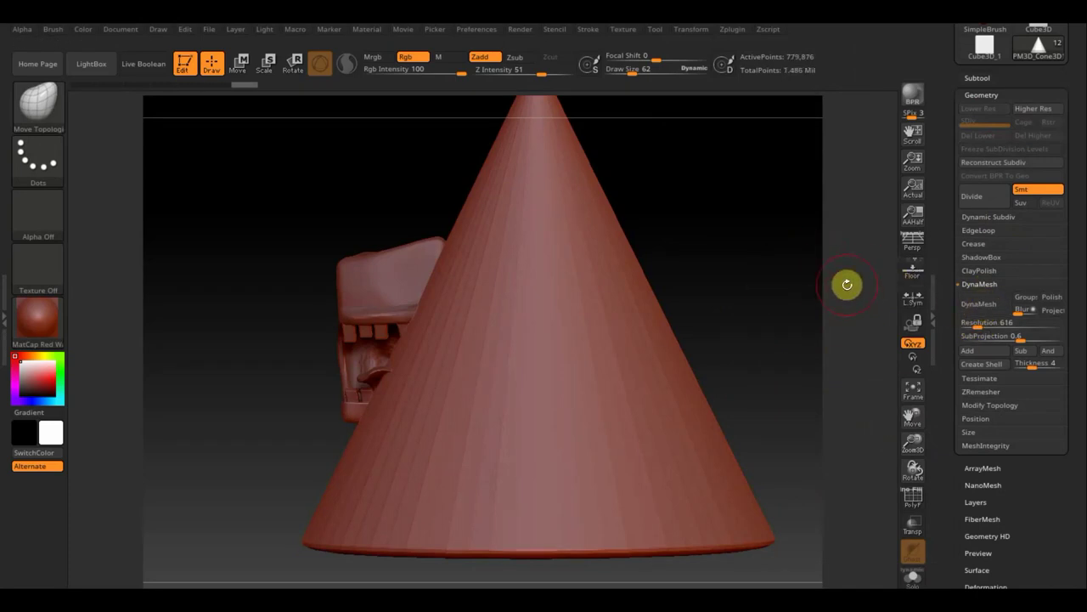
key(ctrl+z)
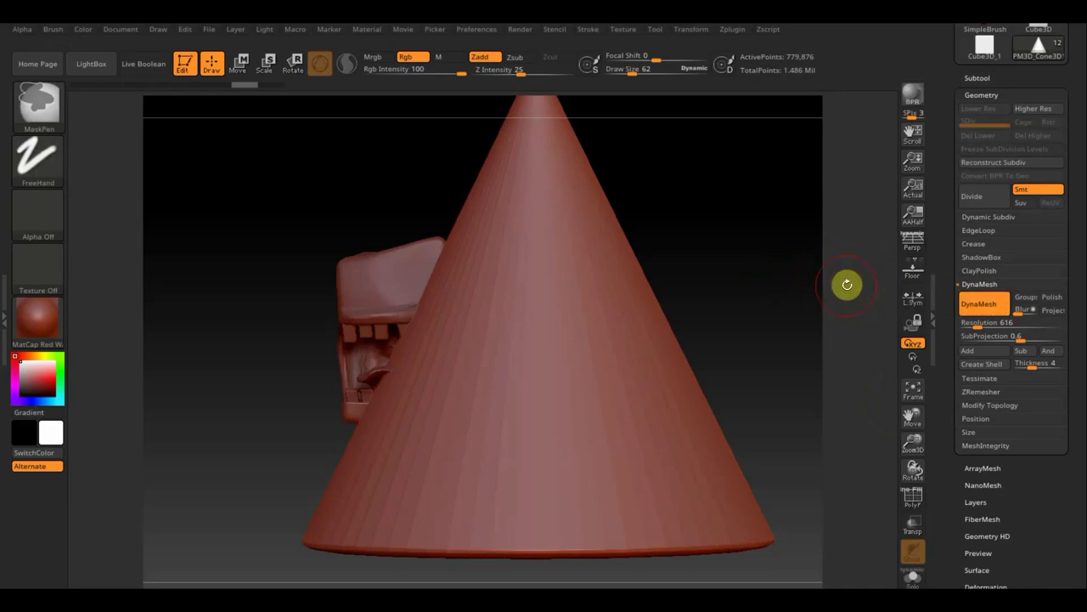
key(ctrl+z)
key(ctrl+z)
text(312)
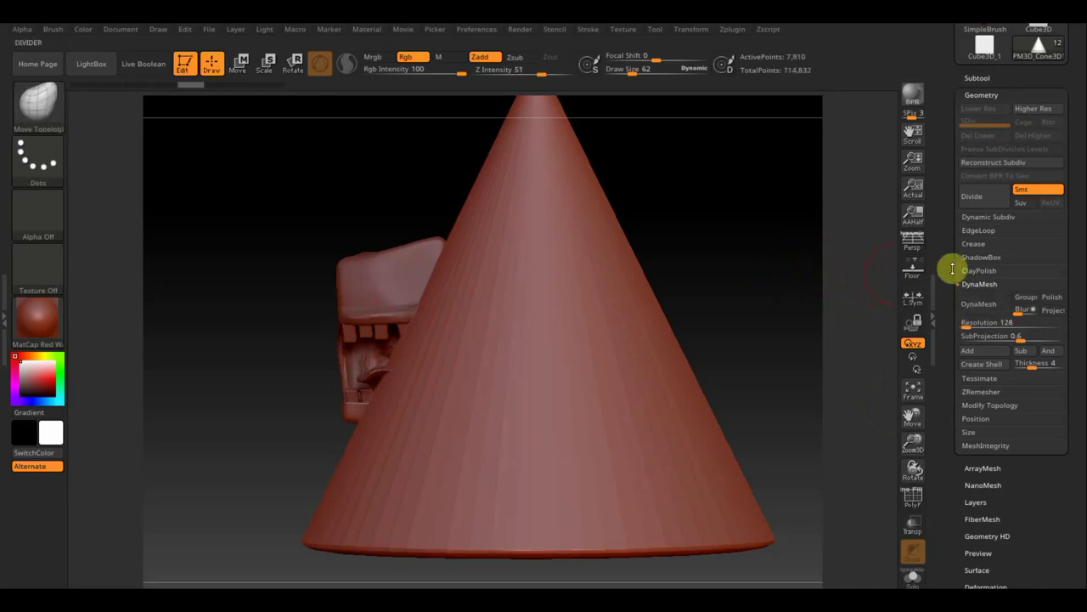
click(981, 307)
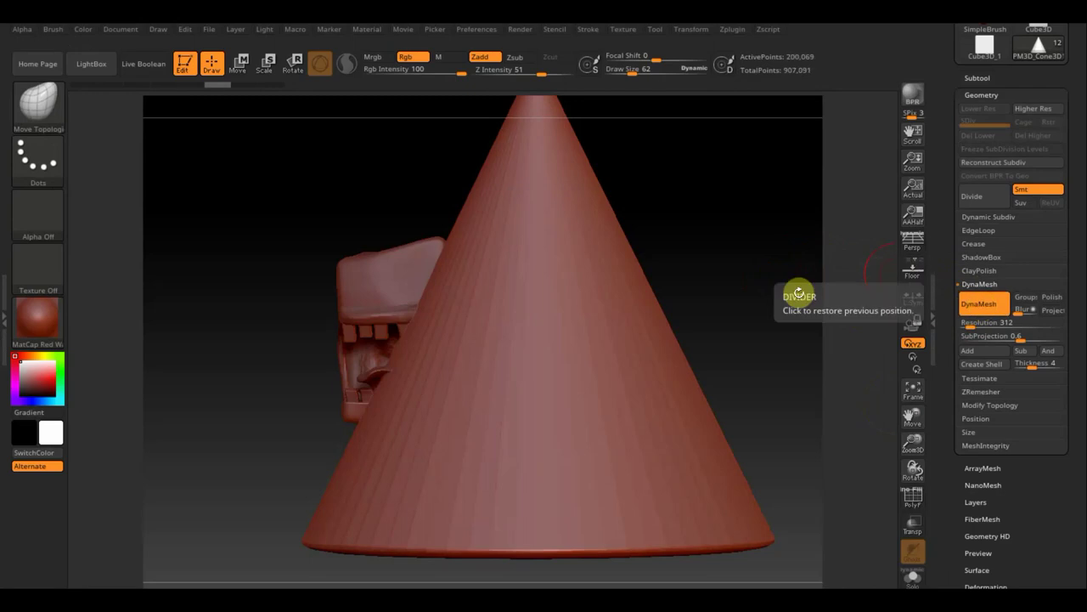
Scale the cone down with the Move transpose gizmo until it is a small disc.
mouse_move(776, 298)
mouse_down()
mouse_move(687, 293)
mouse_move(715, 291)
mouse_move(668, 267)
mouse_up()
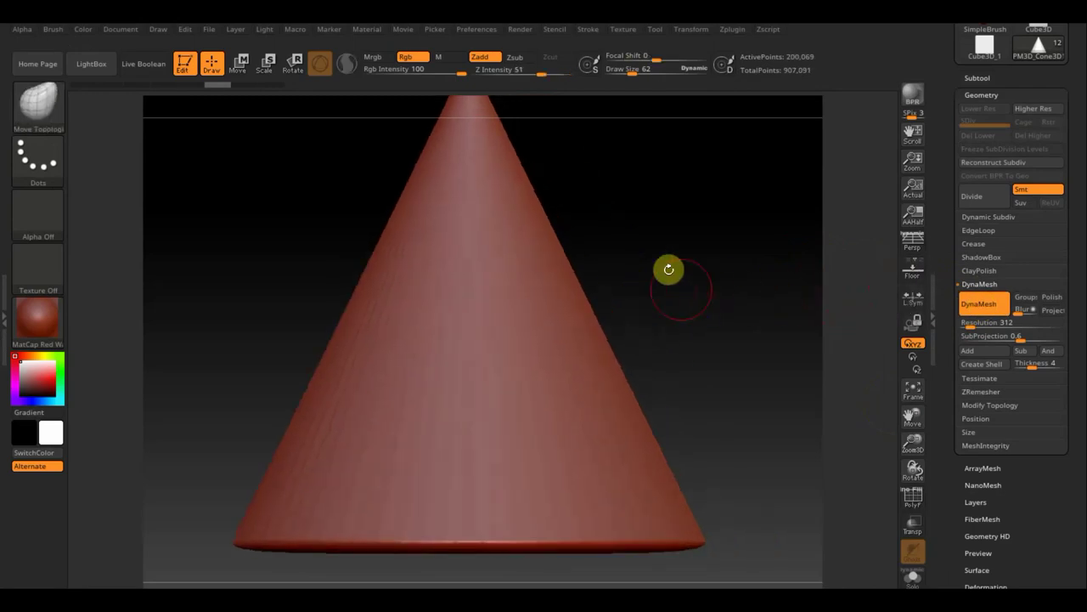
click(238, 62)
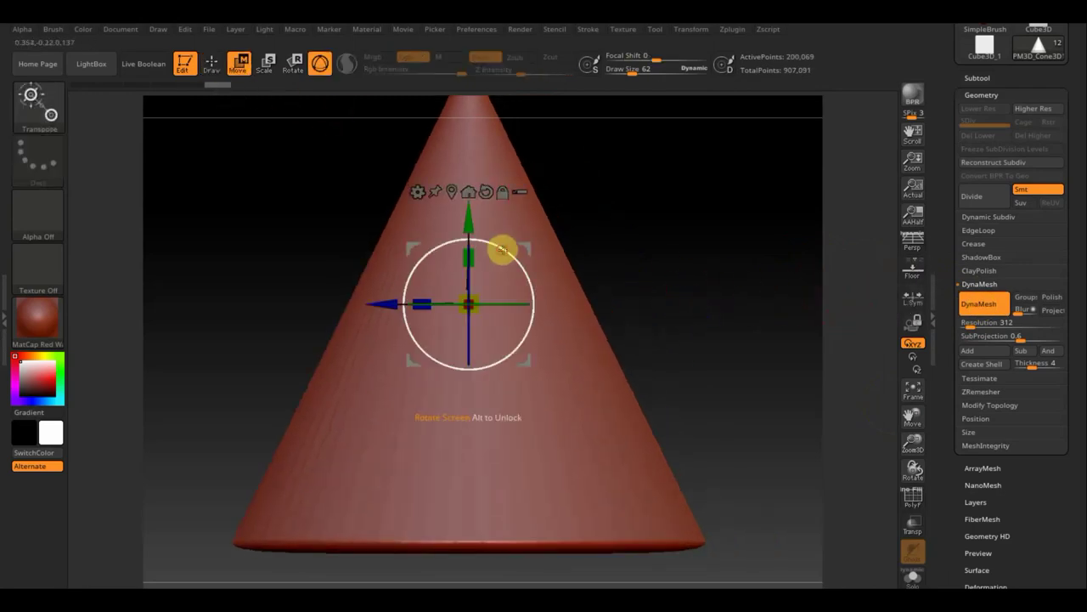
drag(502, 250, 517, 352)
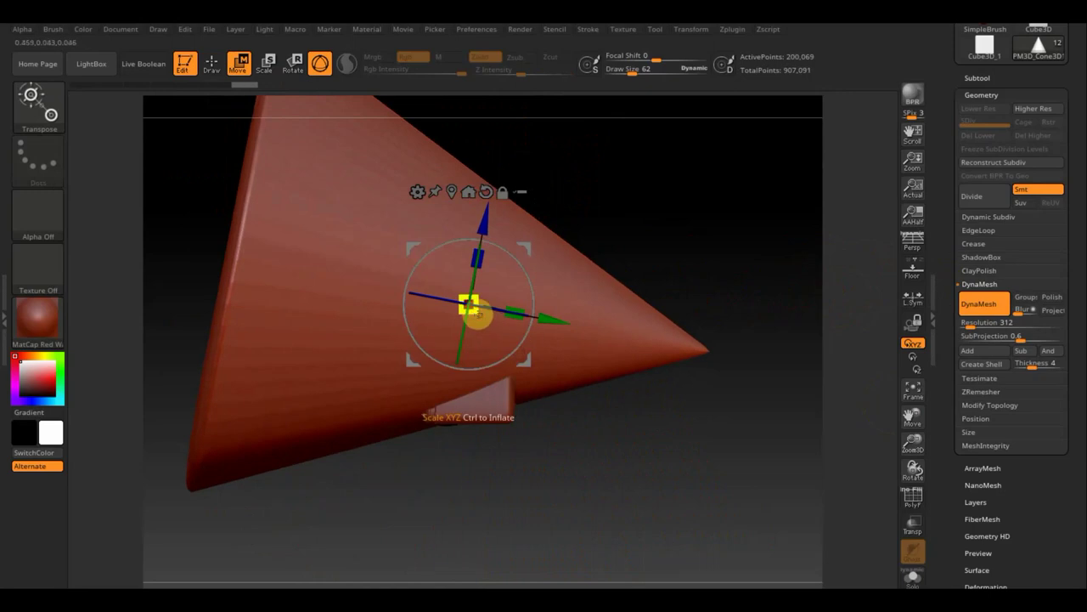
drag(478, 316, 332, 241)
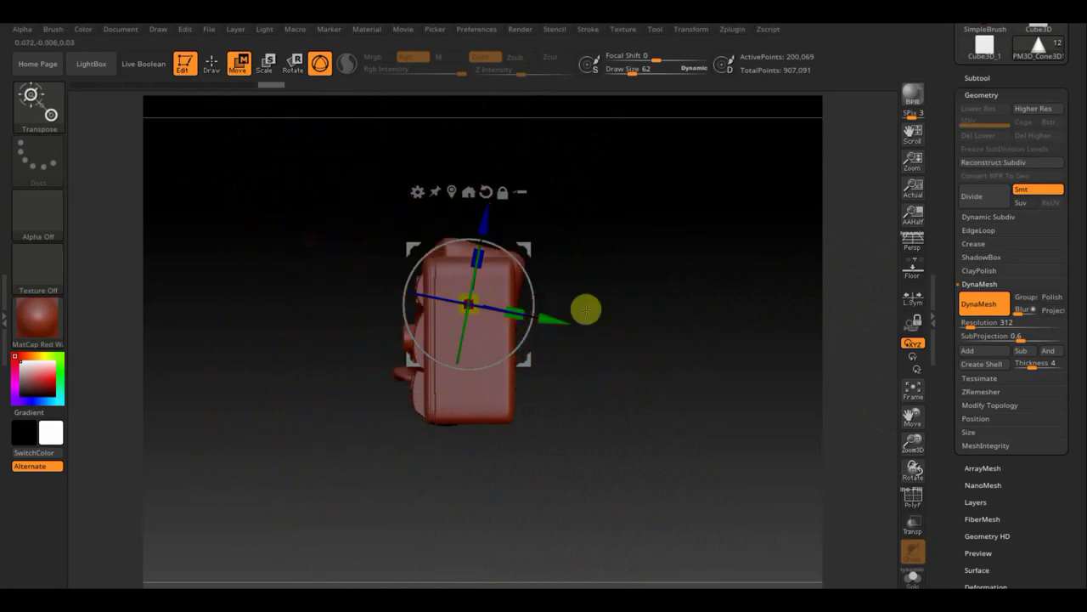
mouse_move(586, 309)
mouse_down()
mouse_move(675, 311)
mouse_move(595, 283)
mouse_up()
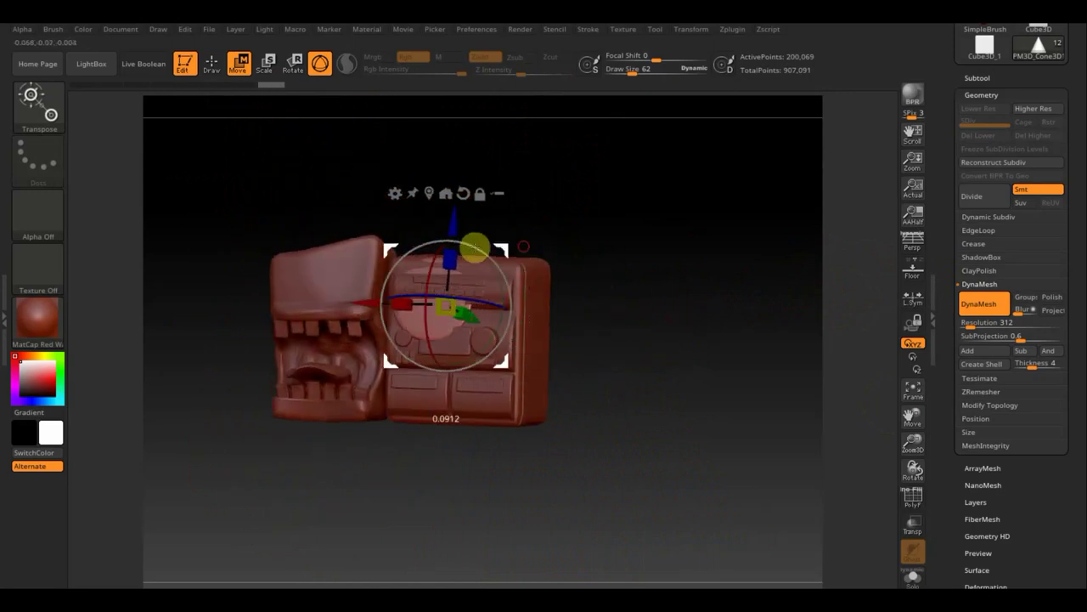
mouse_move(475, 247)
mouse_down()
mouse_move(348, 255)
mouse_move(442, 309)
mouse_up()
mouse_move(665, 456)
mouse_down()
mouse_move(714, 456)
mouse_move(679, 457)
mouse_up()
mouse_move(468, 315)
alt+mouse_down()
mouse_move(507, 313)
mouse_move(587, 396)
mouse_move(675, 348)
mouse_move(519, 287)
alt+mouse_up()
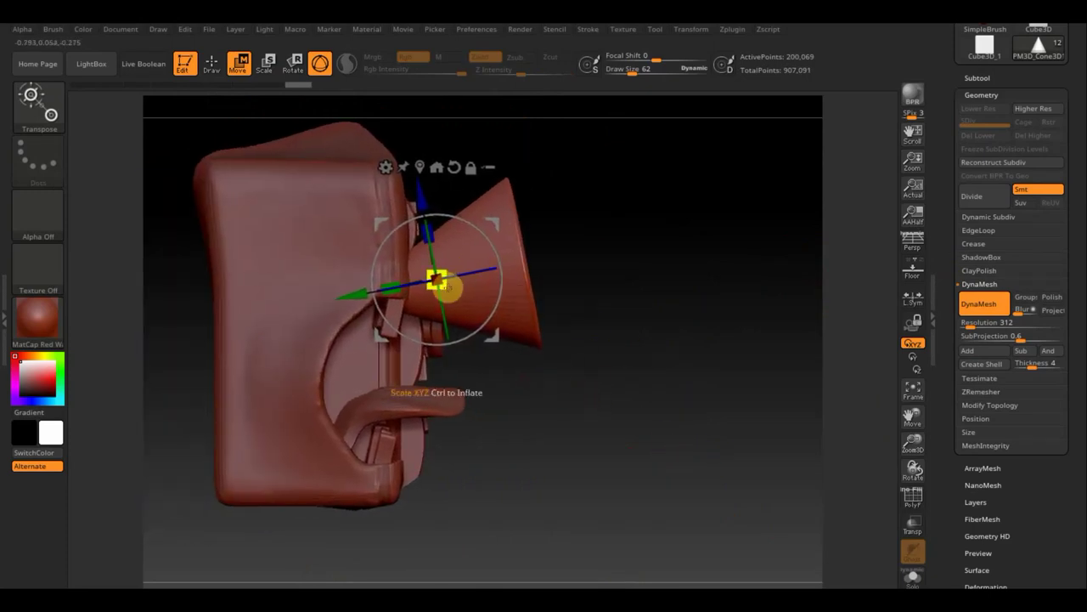
drag(448, 289, 416, 260)
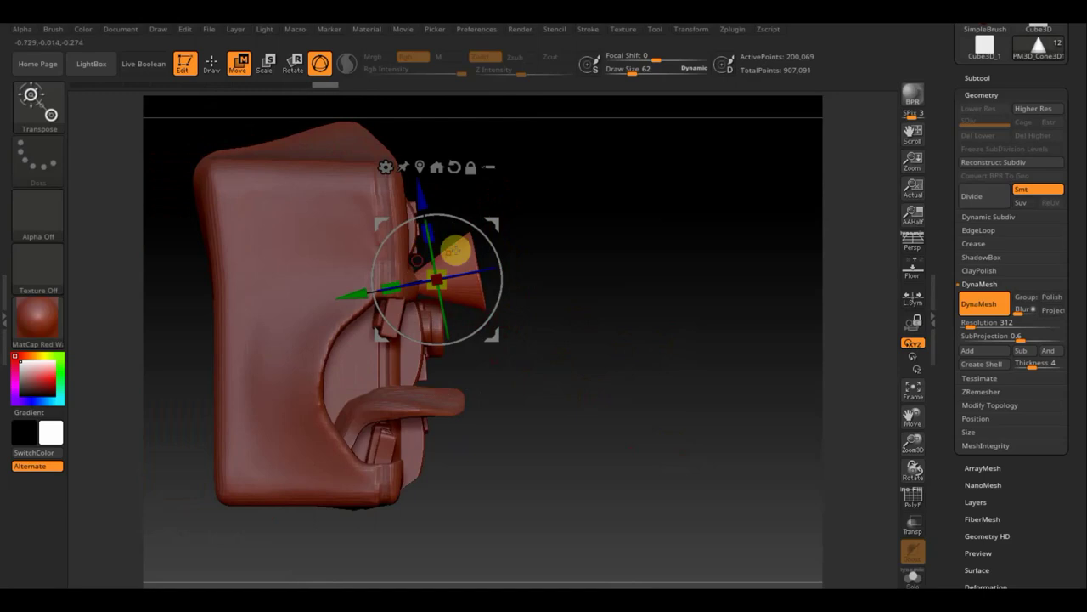
Sink the cone into the upper-left of the head's top block, then return to Draw.
drag(495, 223, 440, 193)
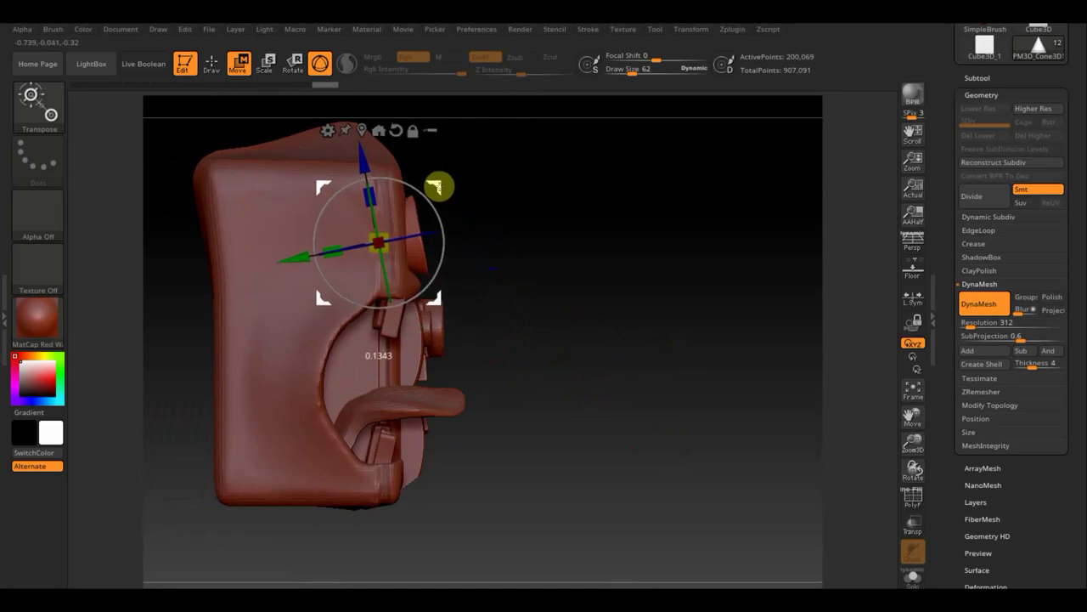
mouse_move(512, 204)
shift+mouse_down()
mouse_move(570, 243)
mouse_move(226, 373)
mouse_move(253, 348)
shift+mouse_up()
drag(440, 188, 446, 184)
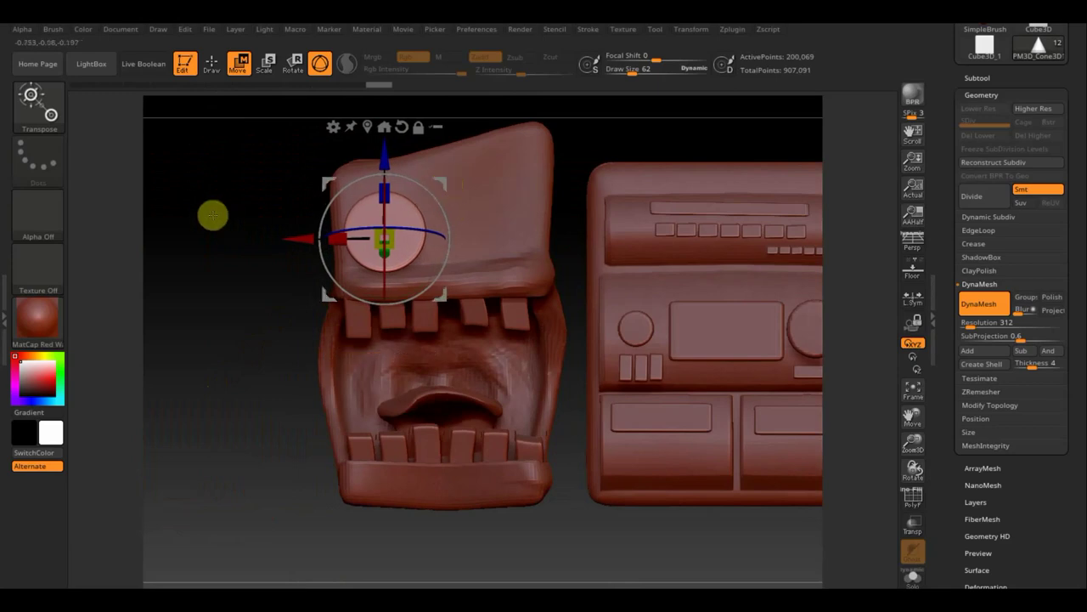
mouse_move(213, 213)
mouse_down()
mouse_move(284, 208)
mouse_move(214, 222)
mouse_up()
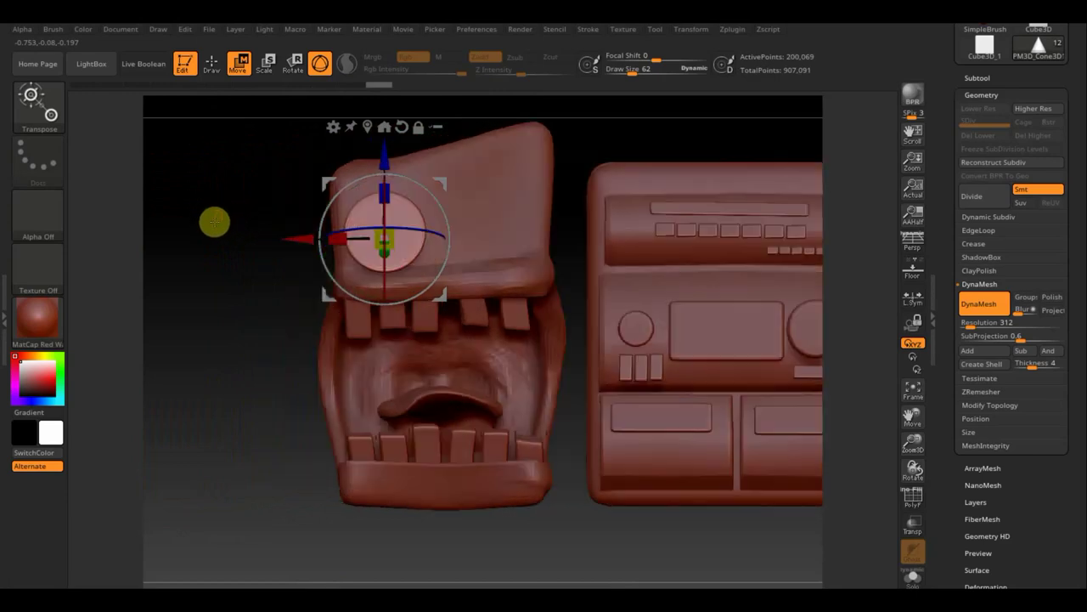
click(214, 61)
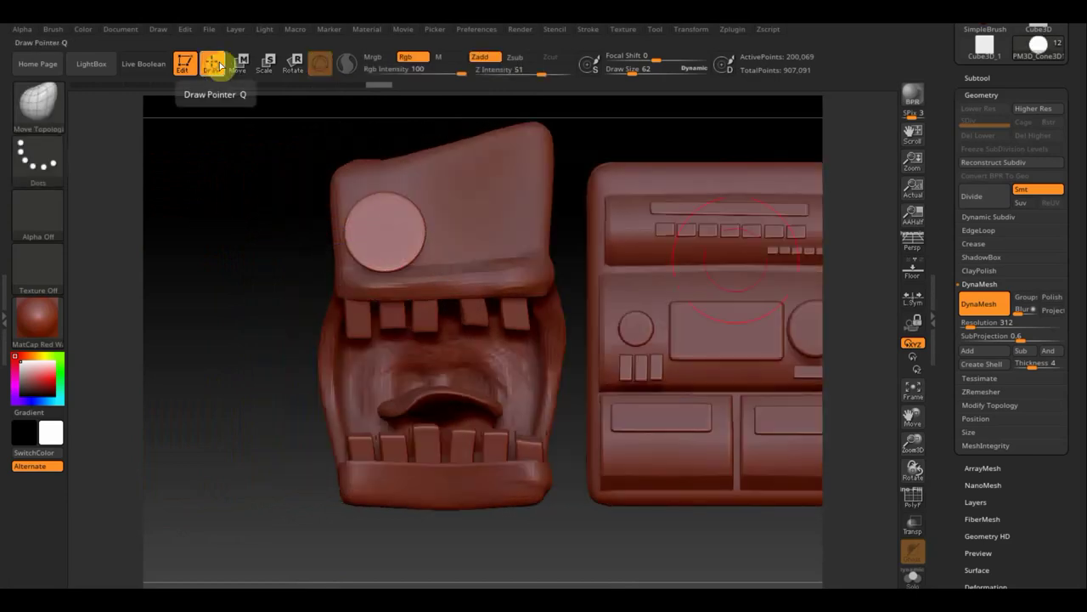
Append a Sphere3D subtool, PM3D_Sphere3D1, and select it.
click(978, 78)
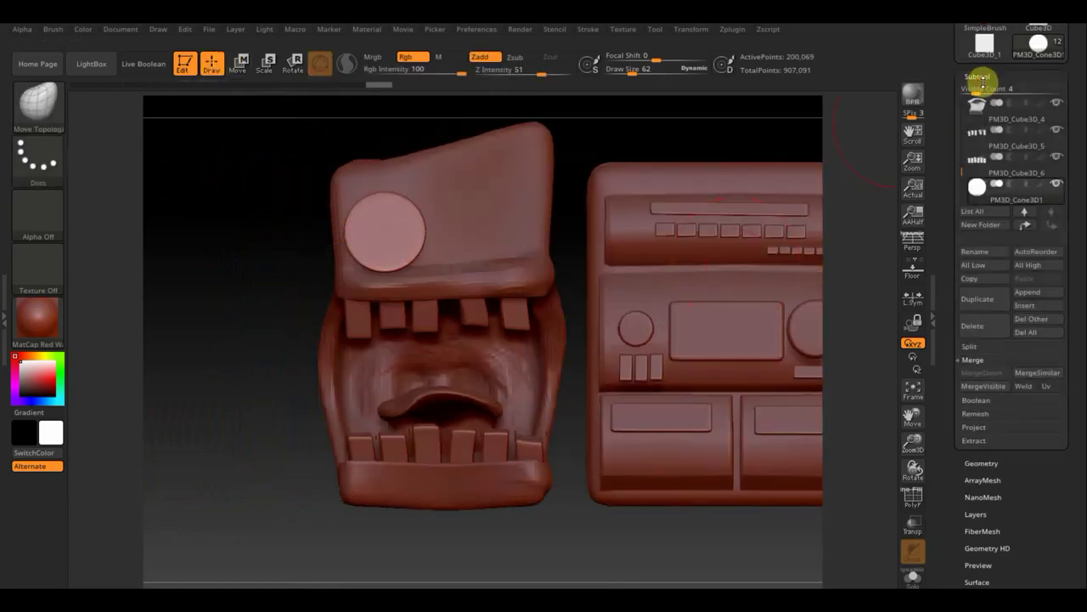
click(1038, 293)
click(543, 368)
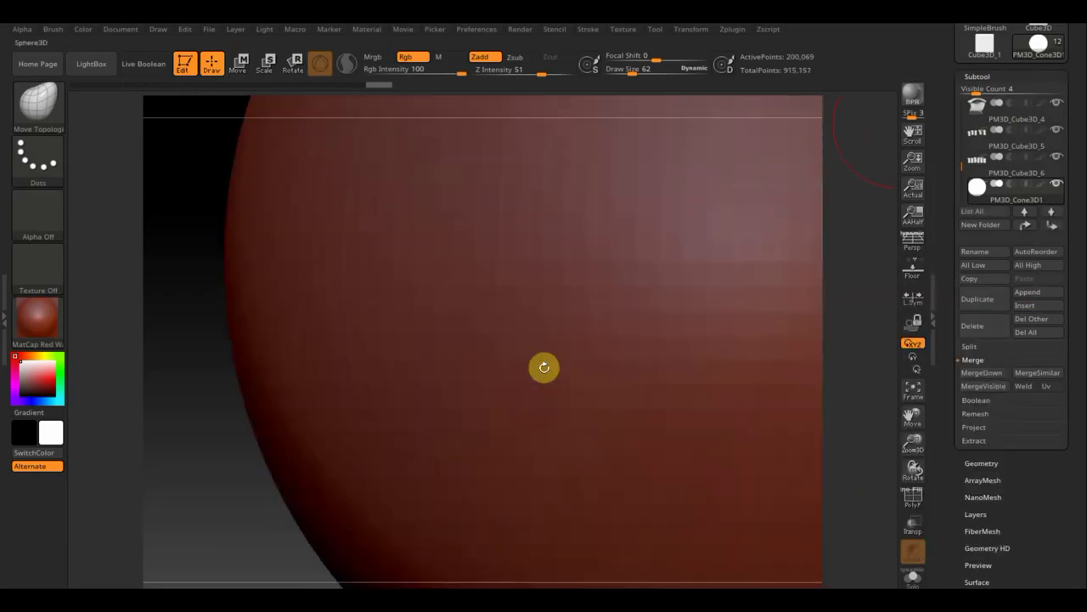
key(n)
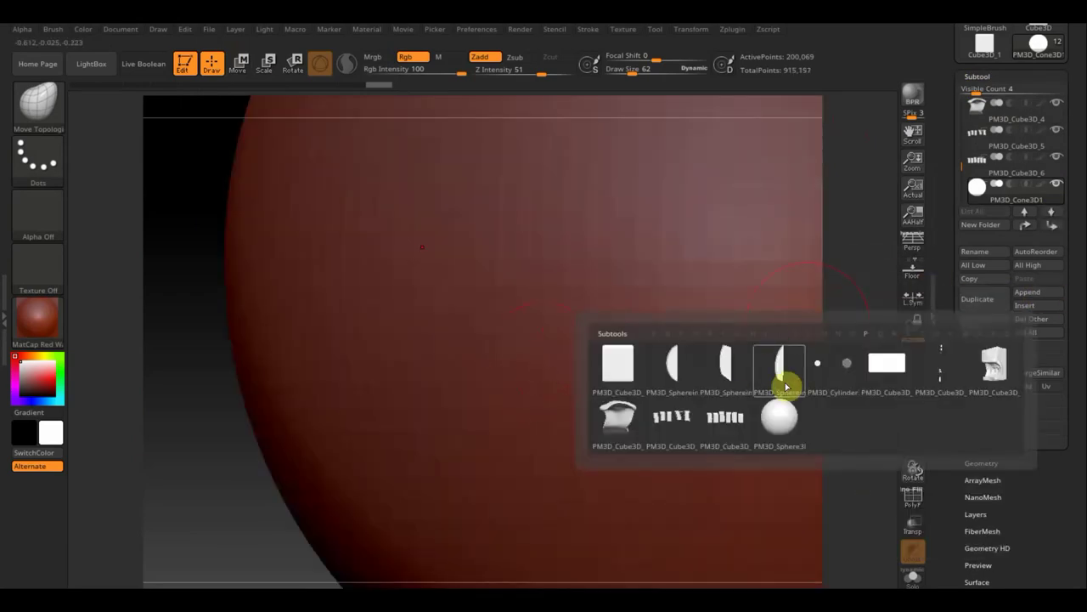
click(779, 415)
click(916, 395)
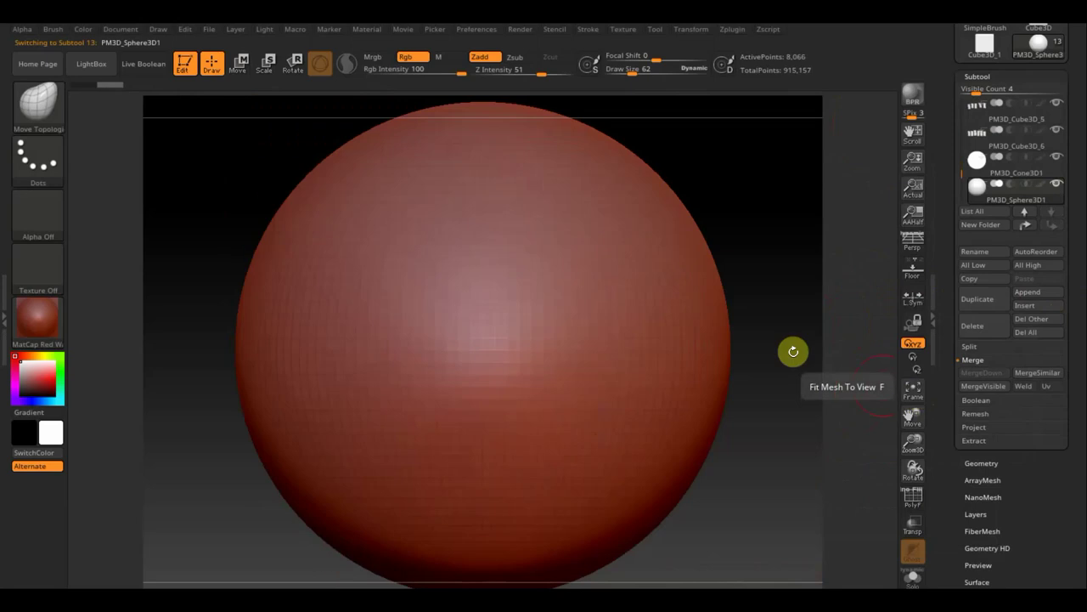
Shrink the sphere to a small ball beside the head in side view and expand its Geometry settings.
click(238, 62)
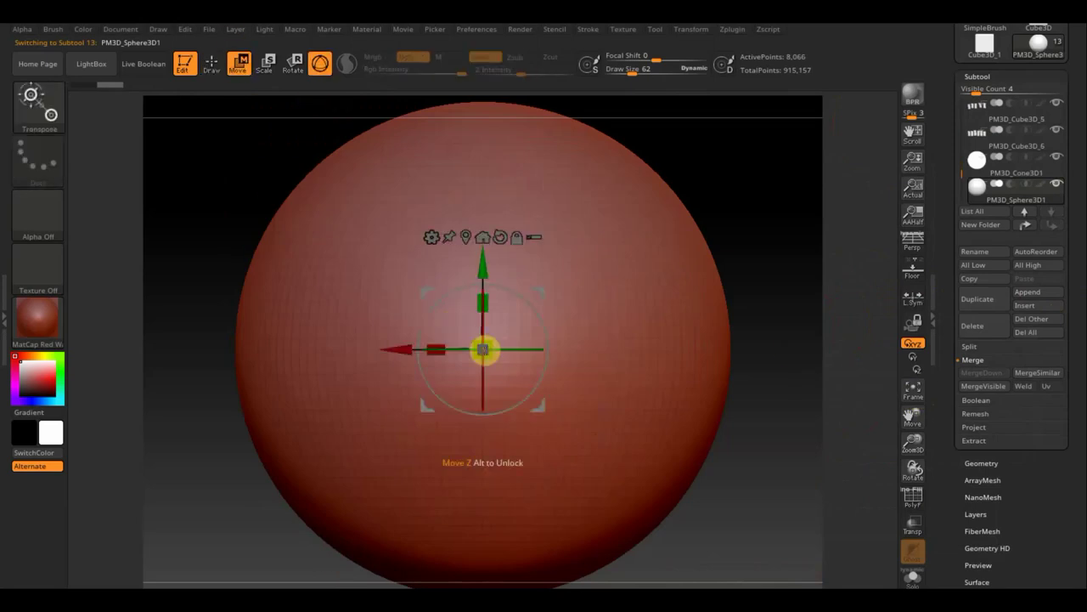
drag(489, 357, 331, 234)
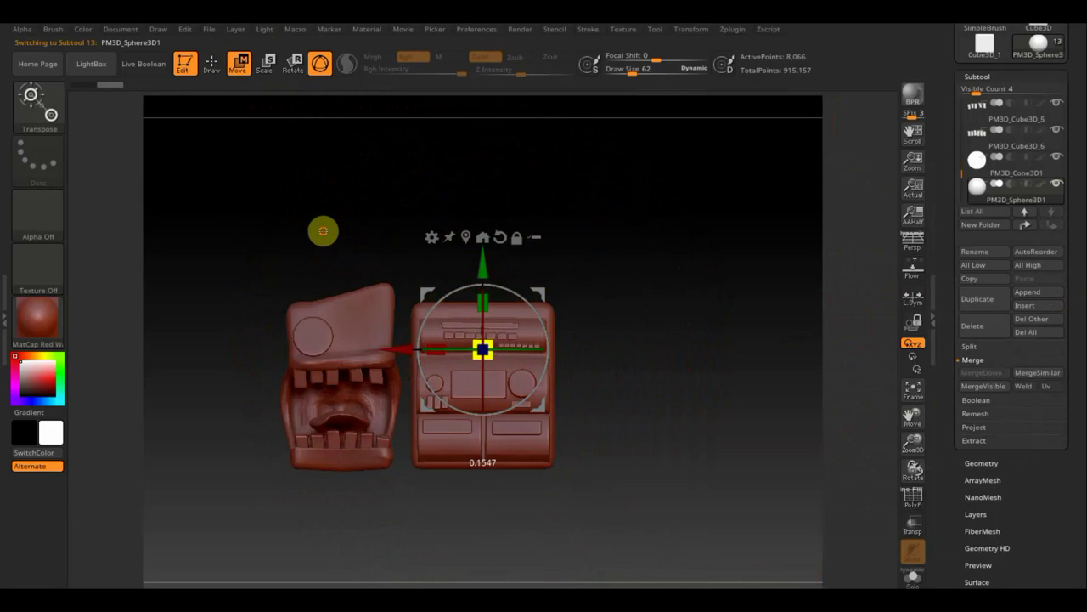
drag(545, 291, 309, 295)
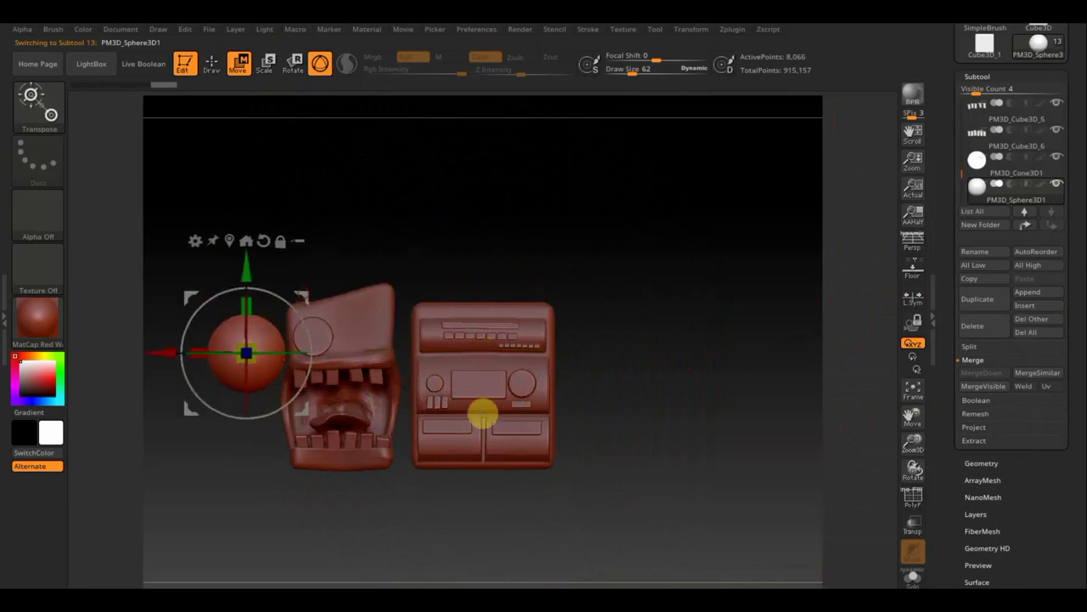
drag(517, 476, 480, 411)
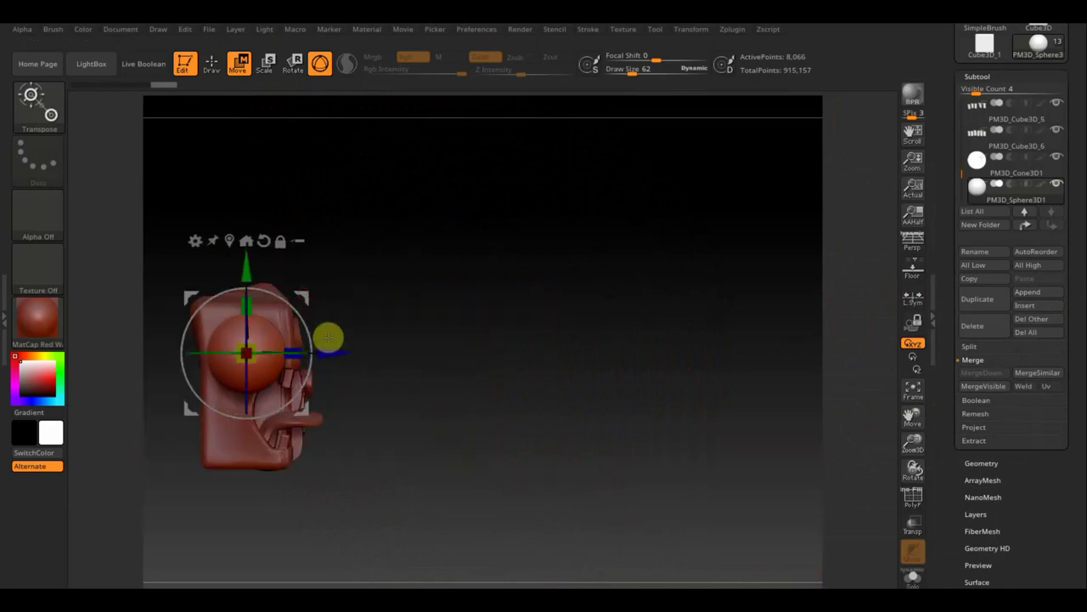
mouse_move(328, 338)
mouse_down()
mouse_move(454, 349)
mouse_move(396, 344)
mouse_up()
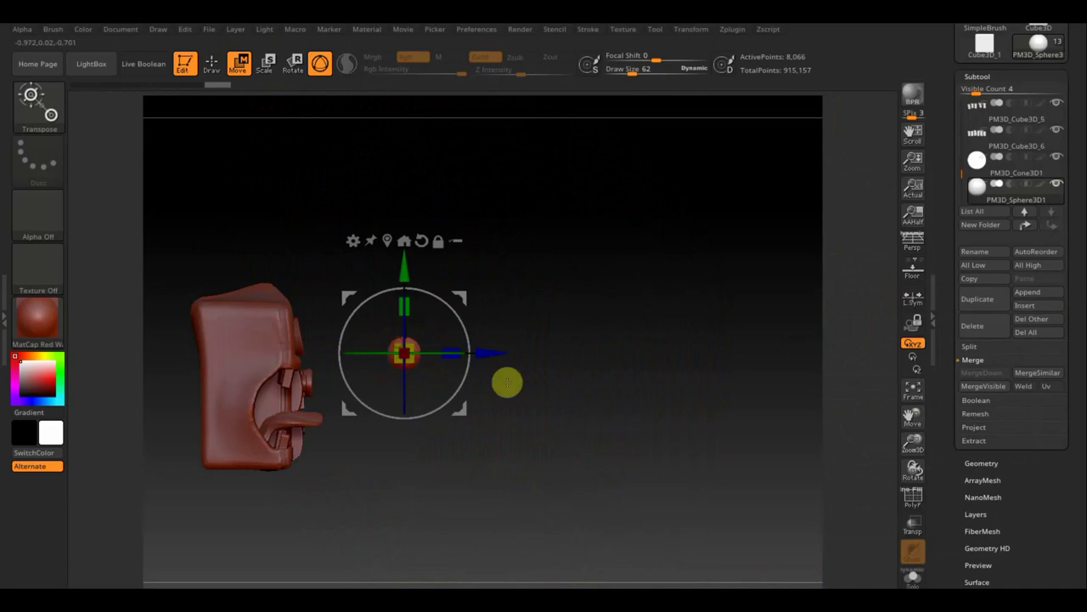
mouse_move(578, 361)
mouse_down()
mouse_move(680, 405)
mouse_move(760, 391)
mouse_up()
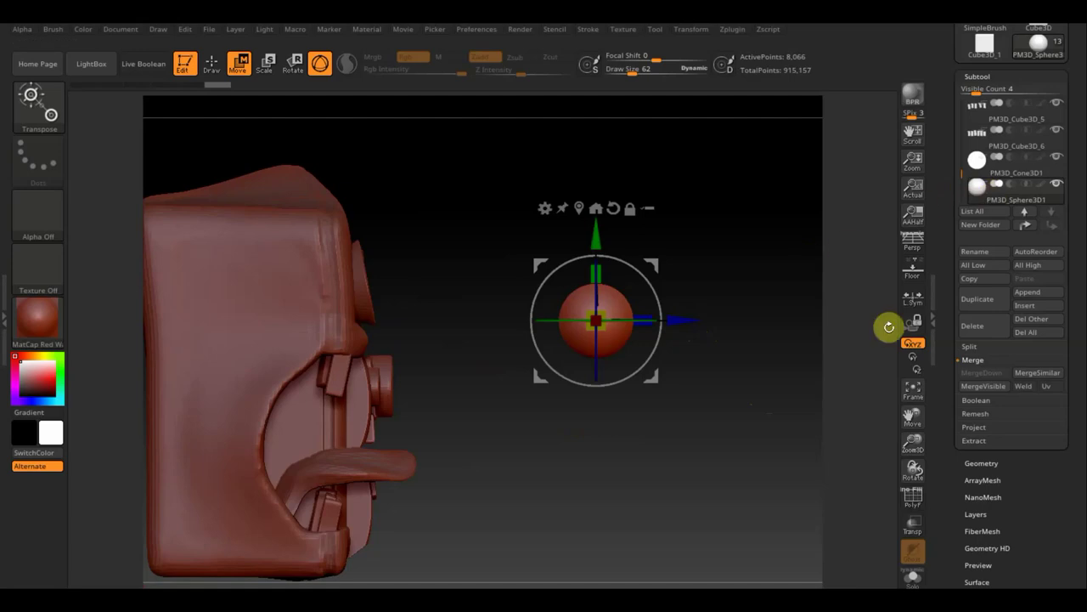
click(982, 463)
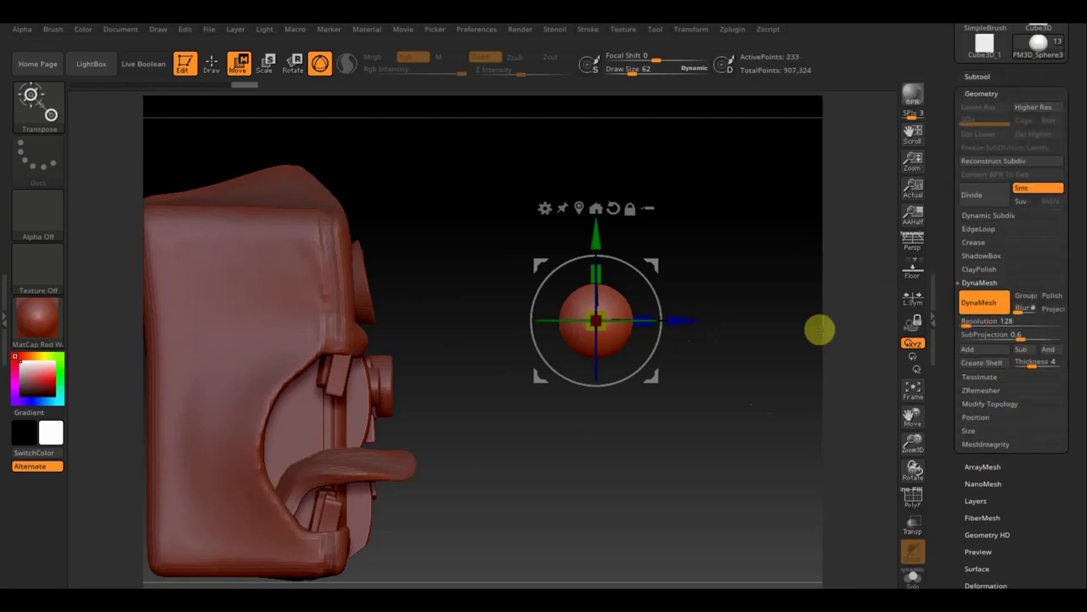
Subdivide the sphere twice, delete lower levels, then subdivide it once more.
key(ctrl)
key(ctrl+d)
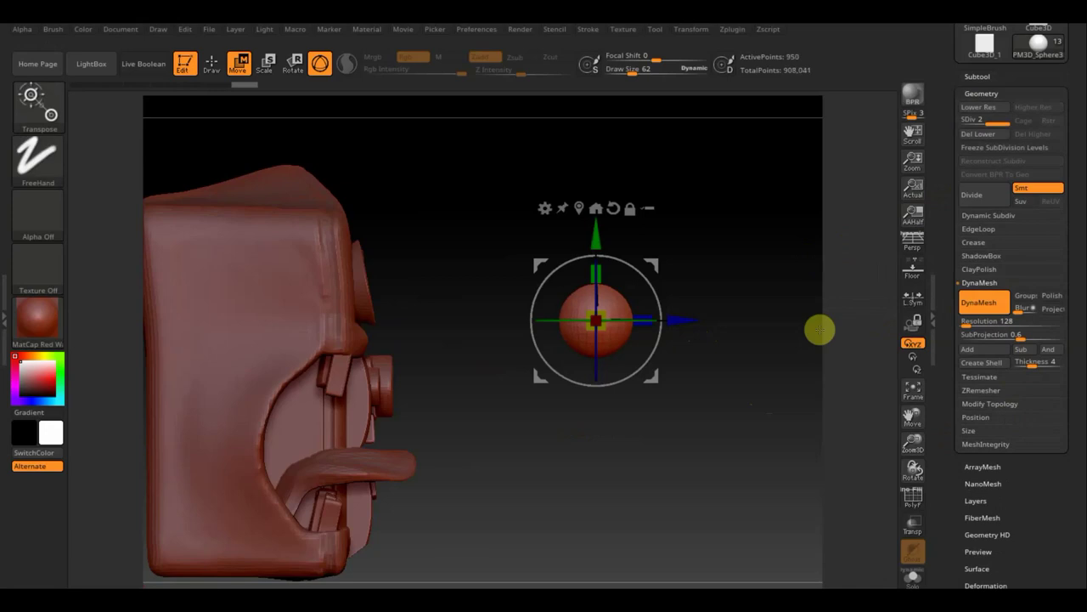
key(ctrl+d)
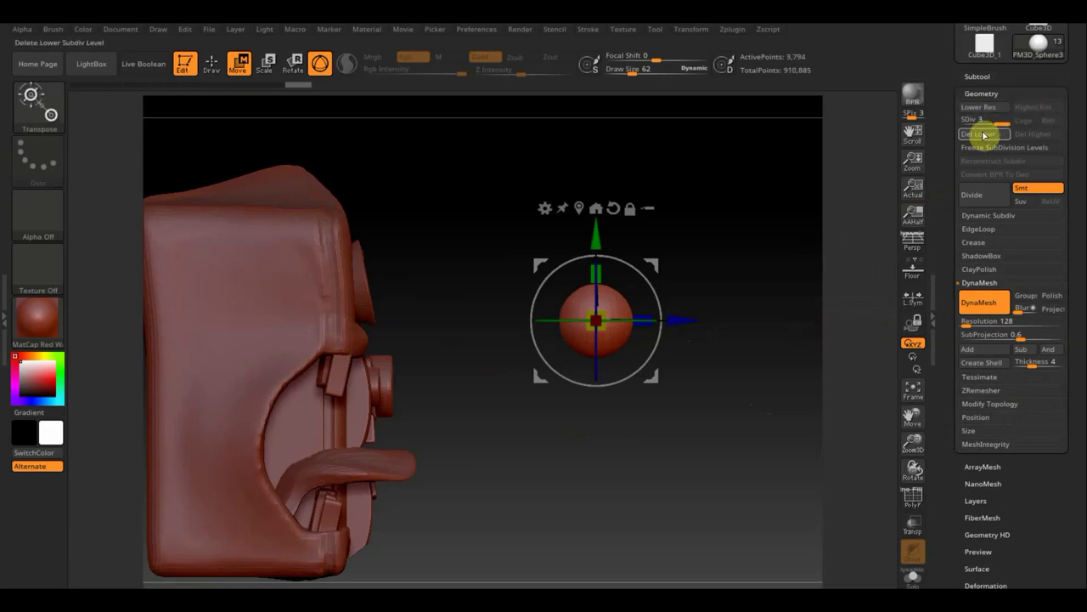
click(981, 135)
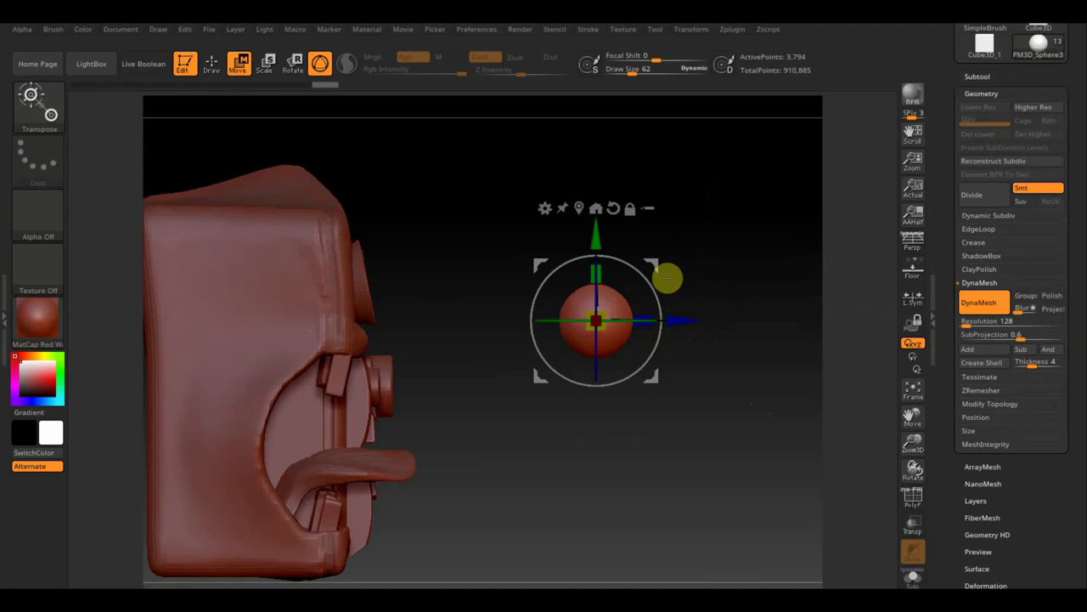
key(ctrl+d)
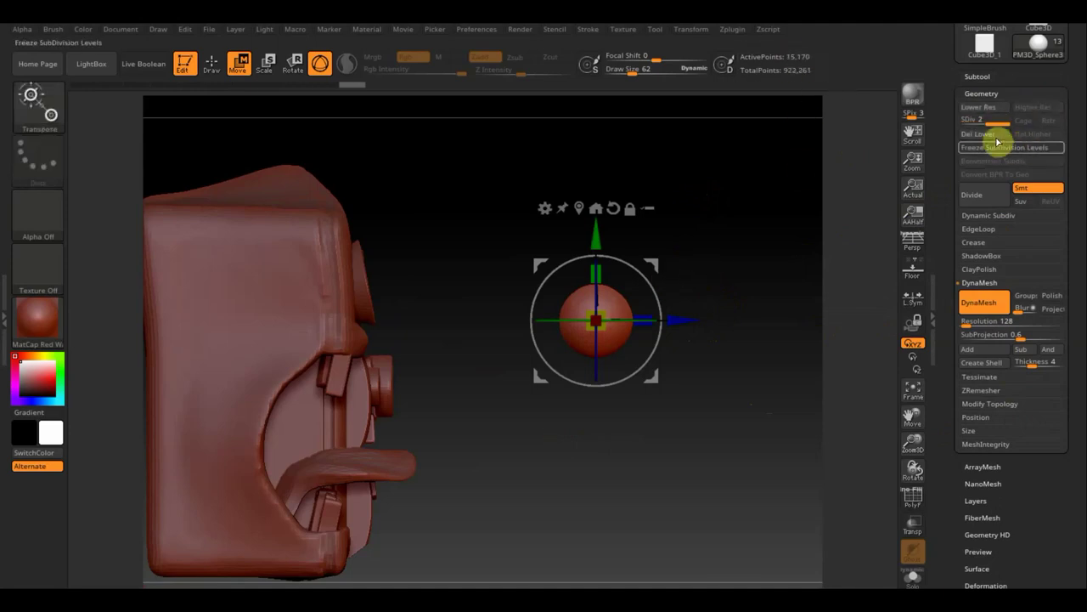
Duplicate the sphere subtool and move PM3D_Sphere3D1 up to the head's eye area.
click(984, 76)
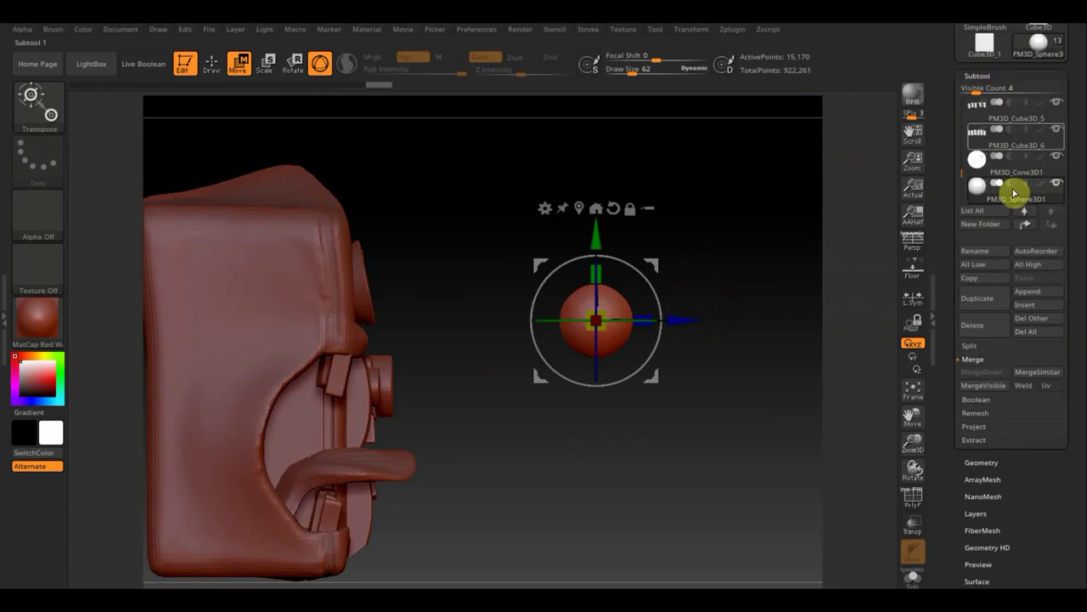
click(978, 304)
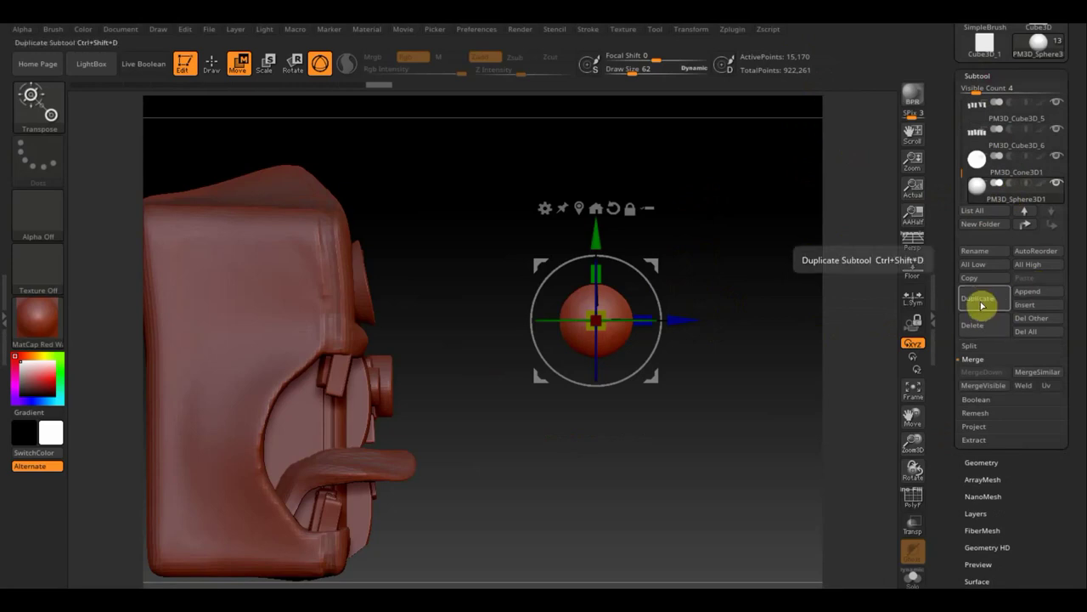
click(1051, 190)
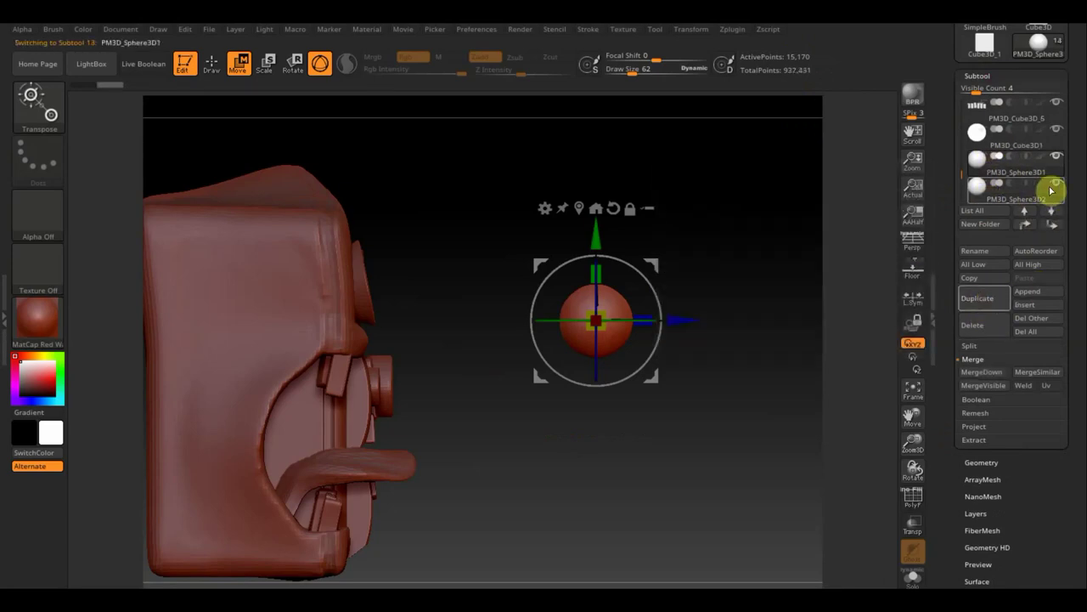
drag(651, 264, 448, 212)
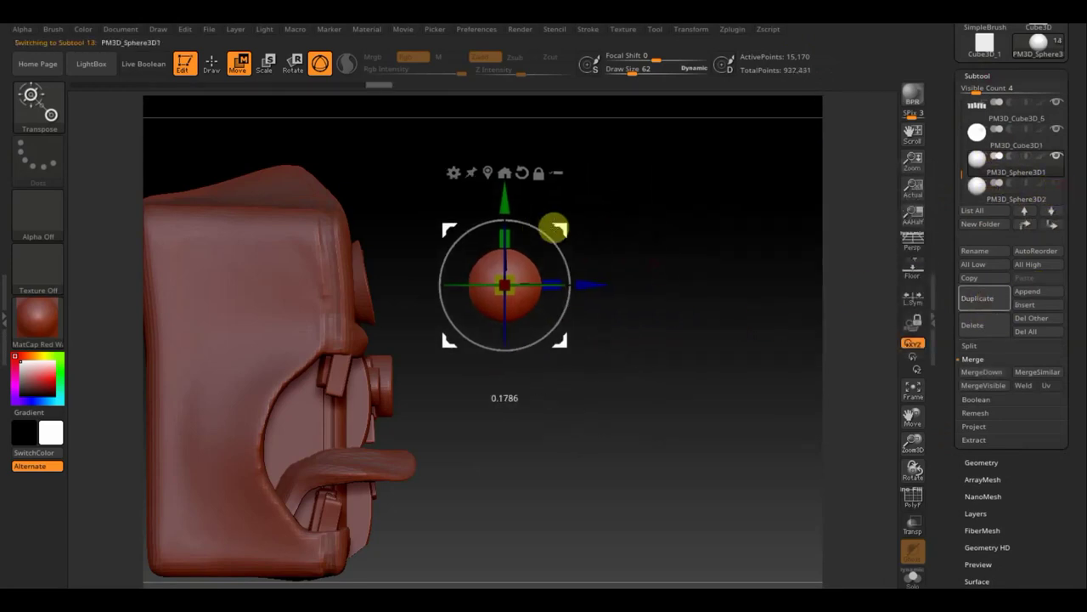
mouse_move(607, 235)
mouse_down()
mouse_move(551, 247)
mouse_move(510, 232)
mouse_move(592, 223)
mouse_up()
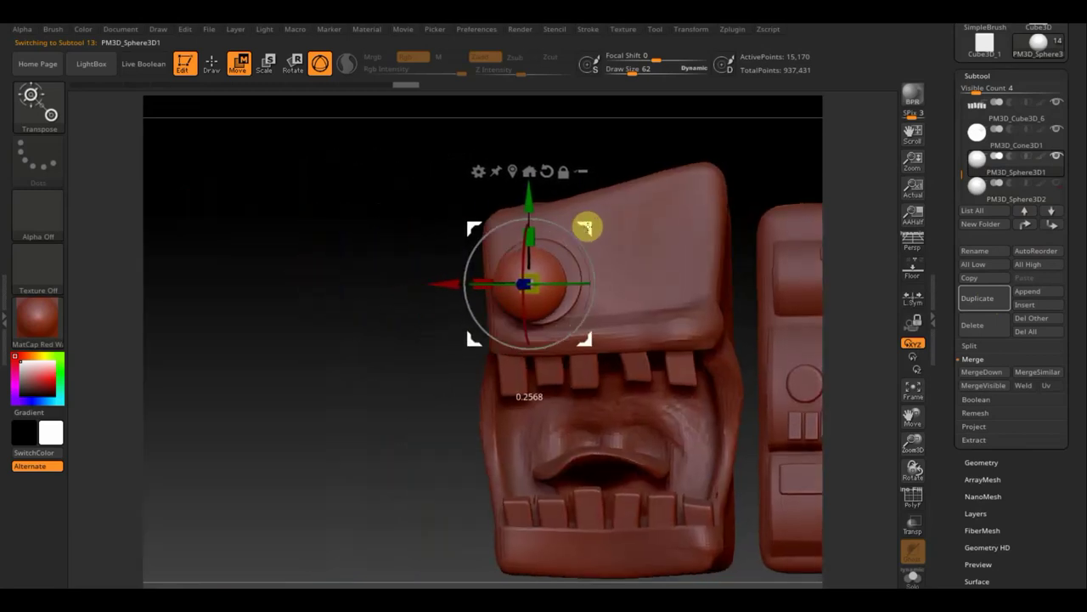
drag(418, 256, 434, 246)
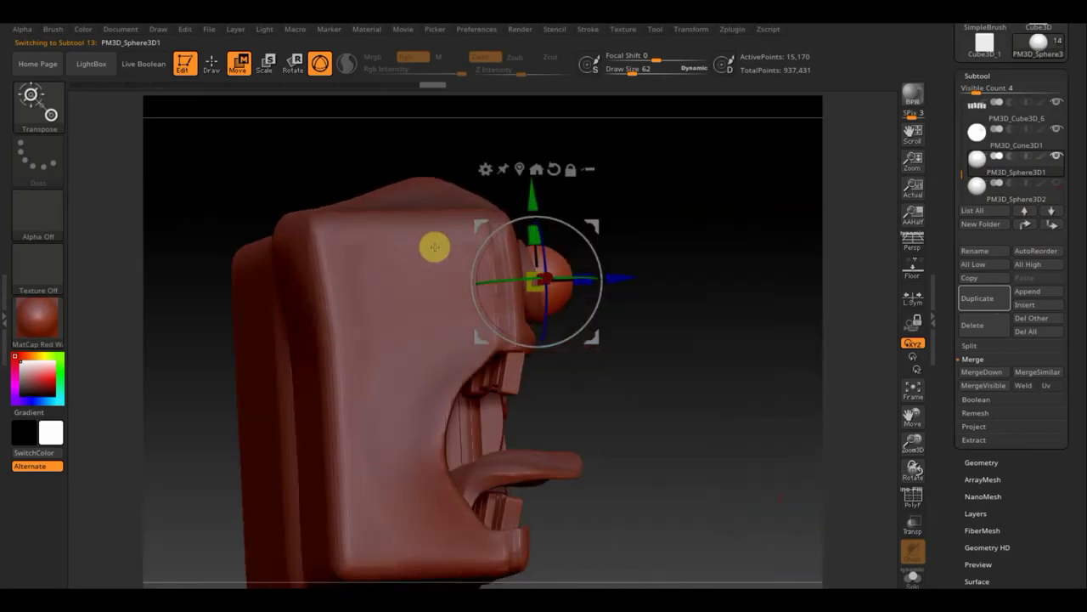
Turn on Transp/Ghost and resize and position the sphere inside the cone eye socket.
click(914, 524)
drag(606, 254, 599, 225)
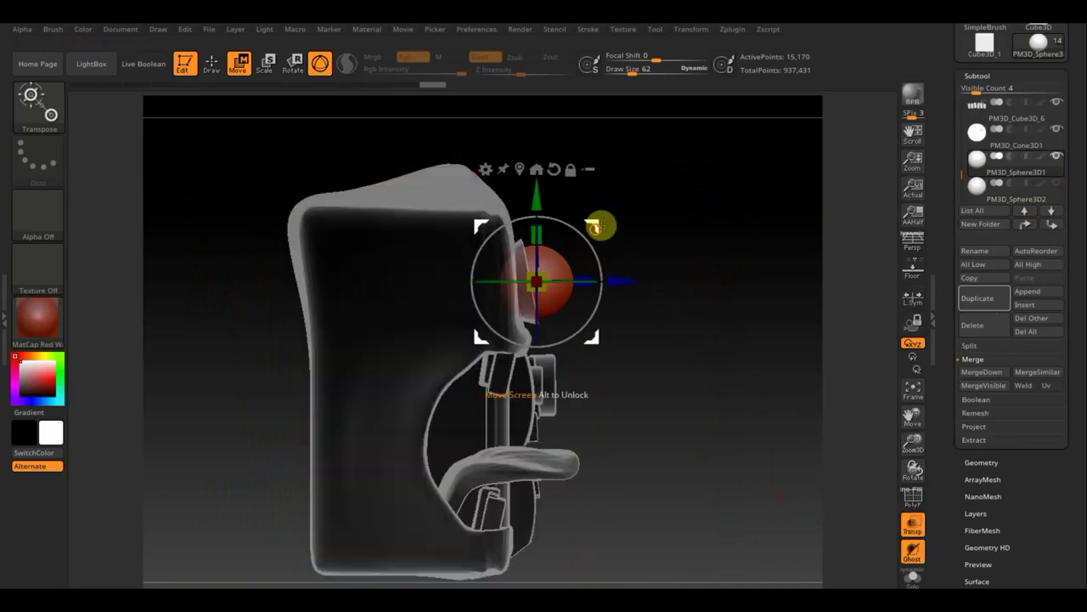
drag(745, 260, 653, 268)
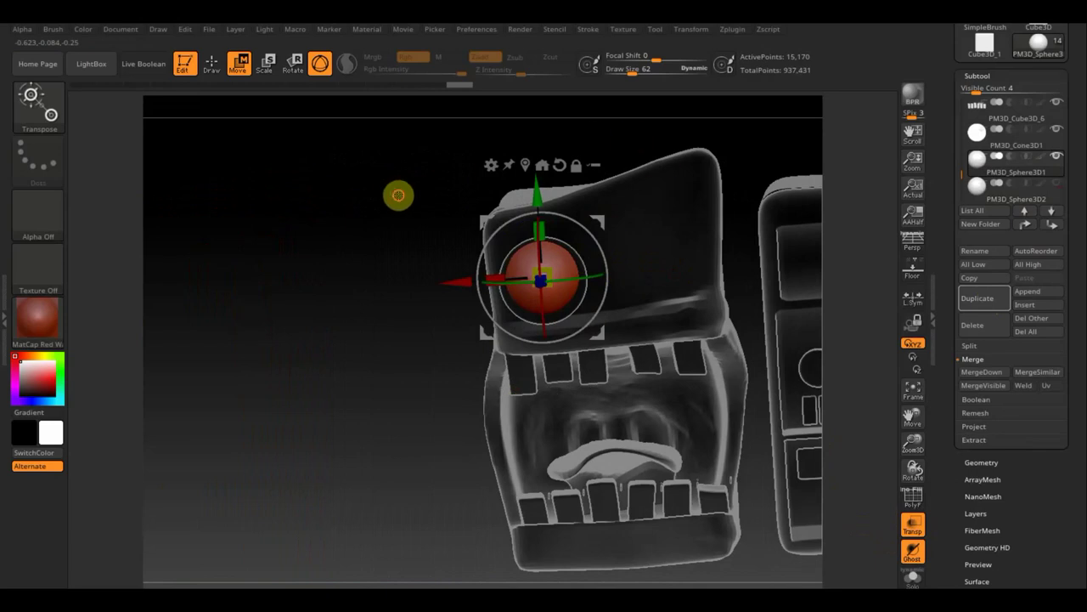
mouse_move(399, 195)
mouse_down()
mouse_move(593, 306)
mouse_move(598, 333)
mouse_move(565, 332)
mouse_up()
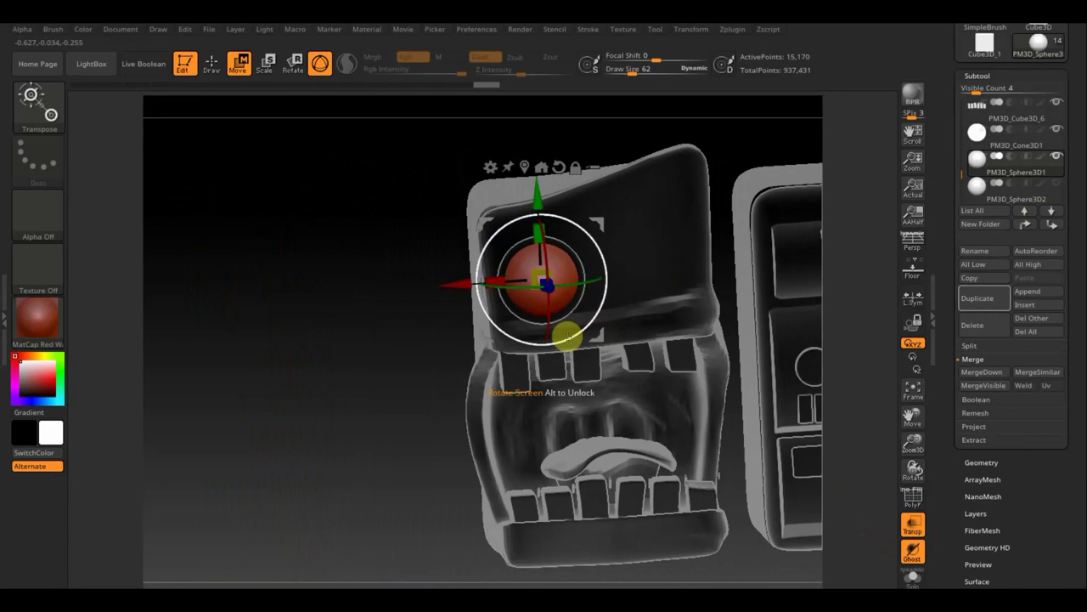
mouse_move(354, 294)
mouse_down()
mouse_move(396, 275)
mouse_move(762, 355)
mouse_up()
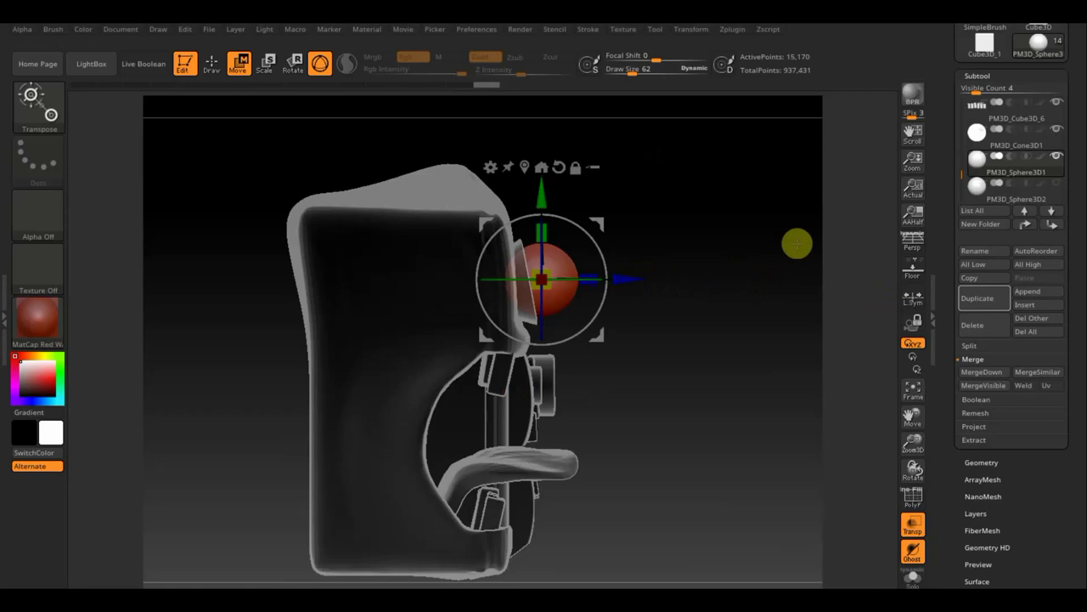
Switch between the two sphere subtools, then select PM3D_Cone3D1.
click(998, 171)
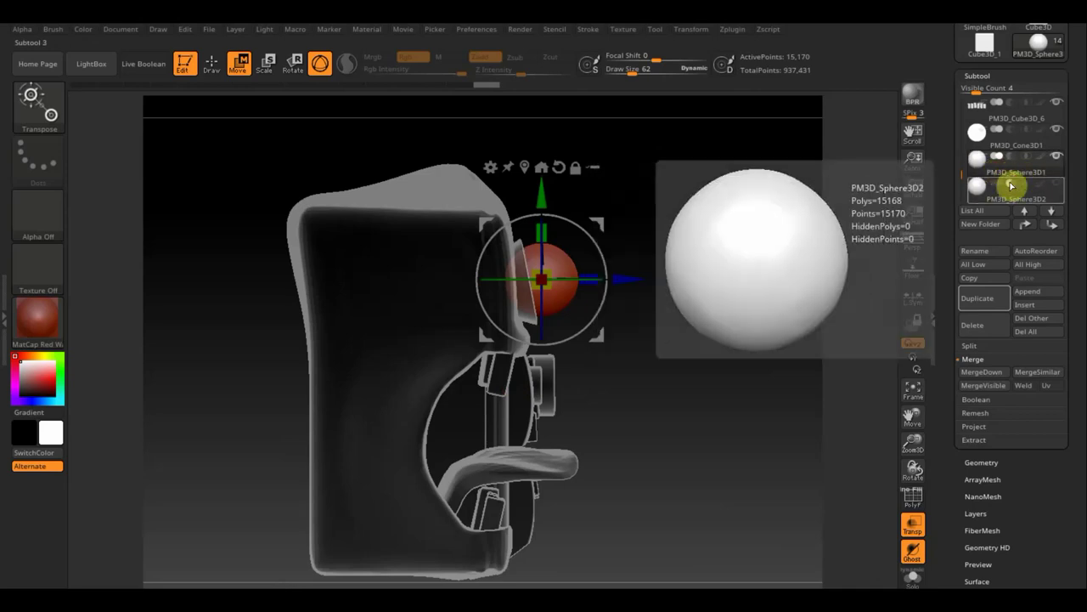
click(1000, 194)
click(1004, 190)
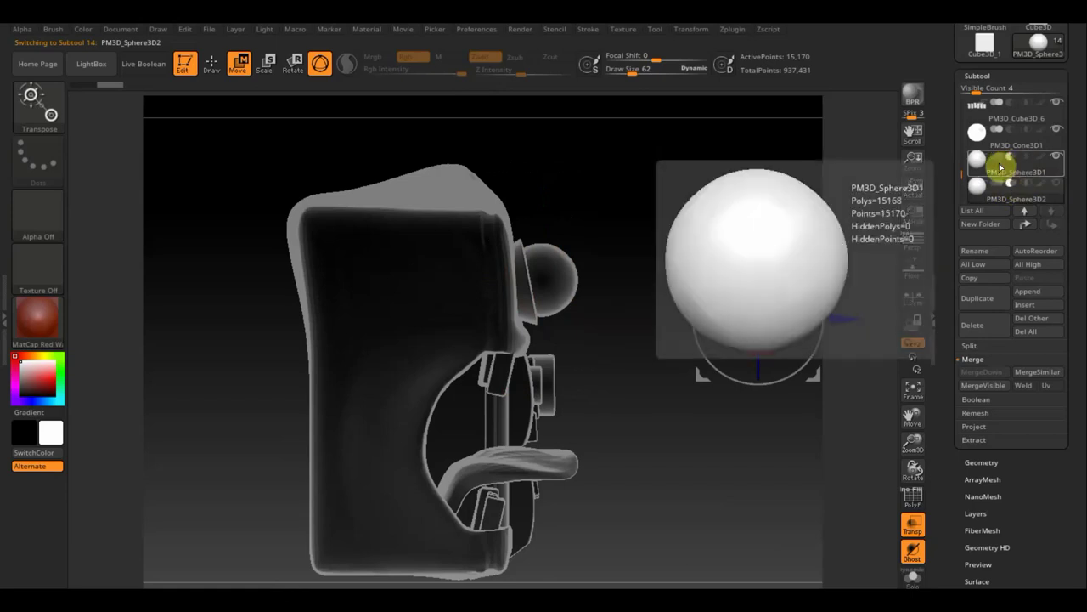
click(1008, 163)
click(994, 143)
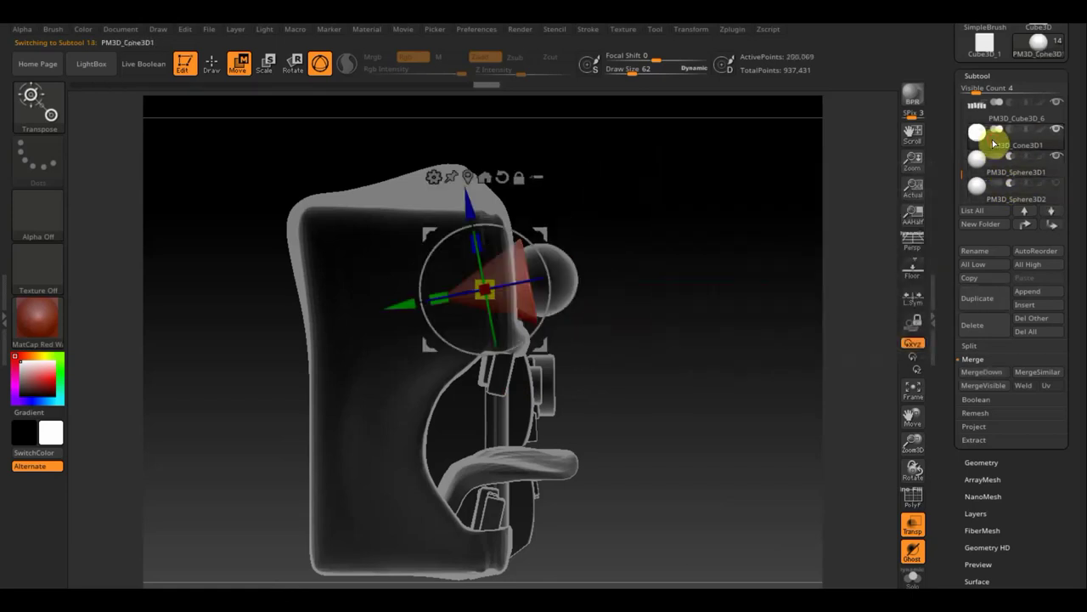
MergeDown the sphere into the cone subtool to form the ringed eye socket.
click(987, 374)
click(849, 400)
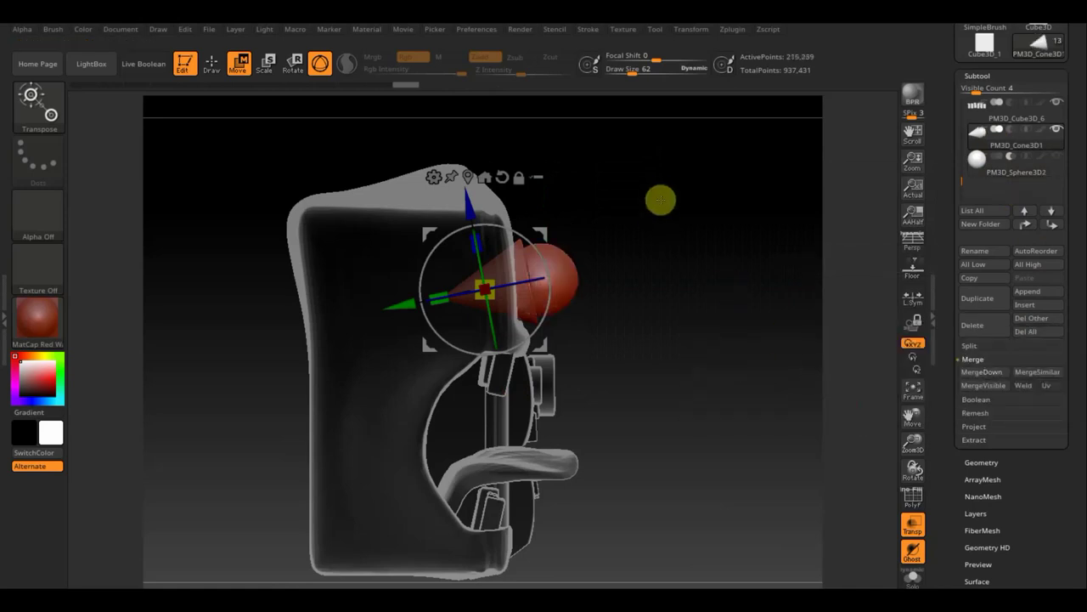
shift+drag(706, 279, 627, 285)
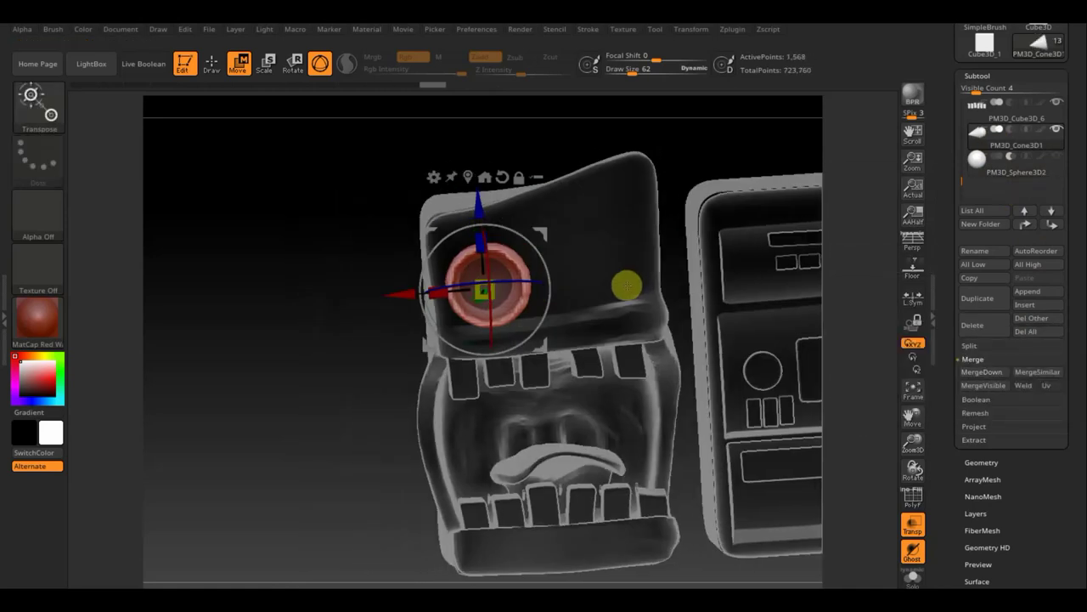
drag(330, 199, 334, 203)
Subdivide the merged eye socket, return to Draw mode, and turn off Transp.
key(ctrl)
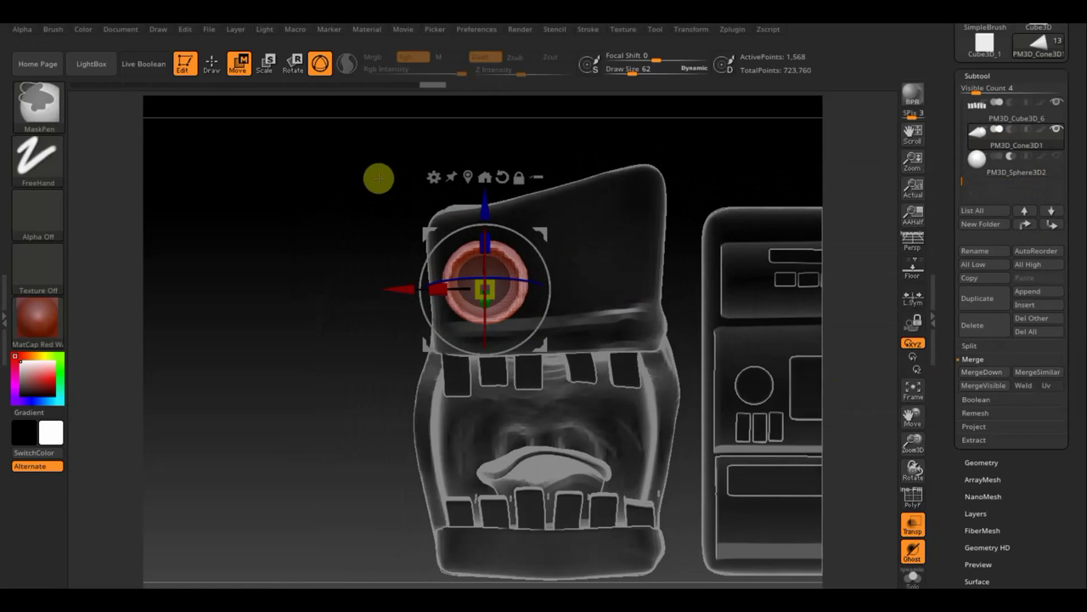
key(ctrl+d)
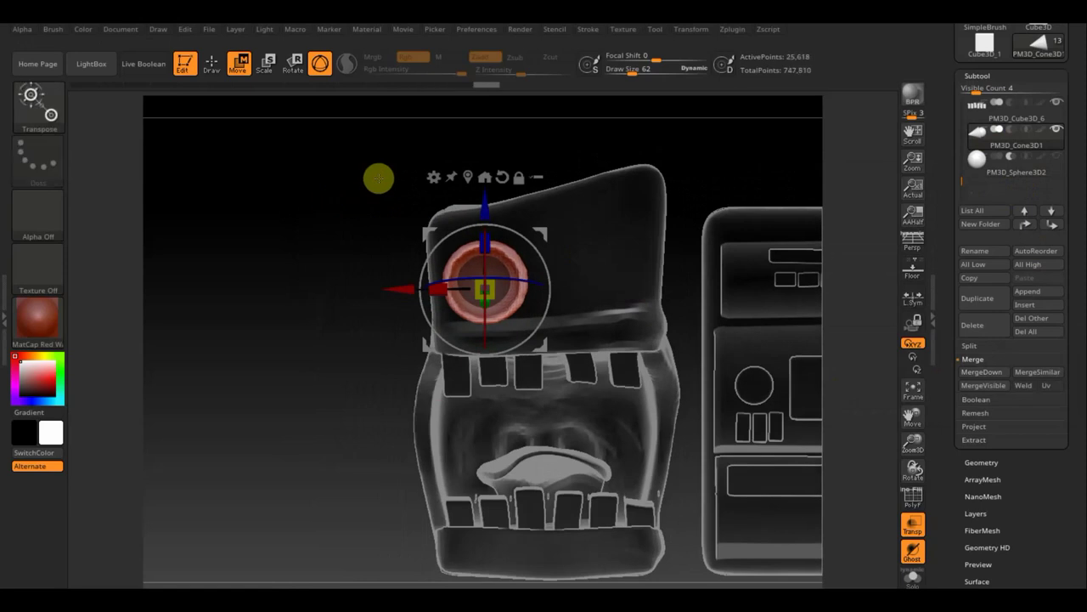
click(219, 63)
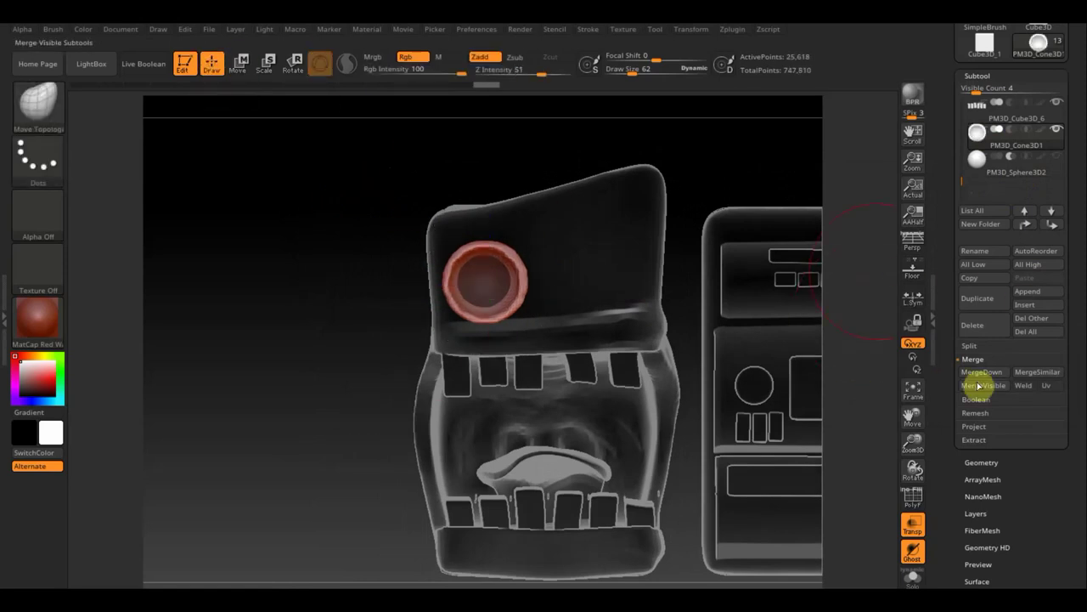
click(913, 520)
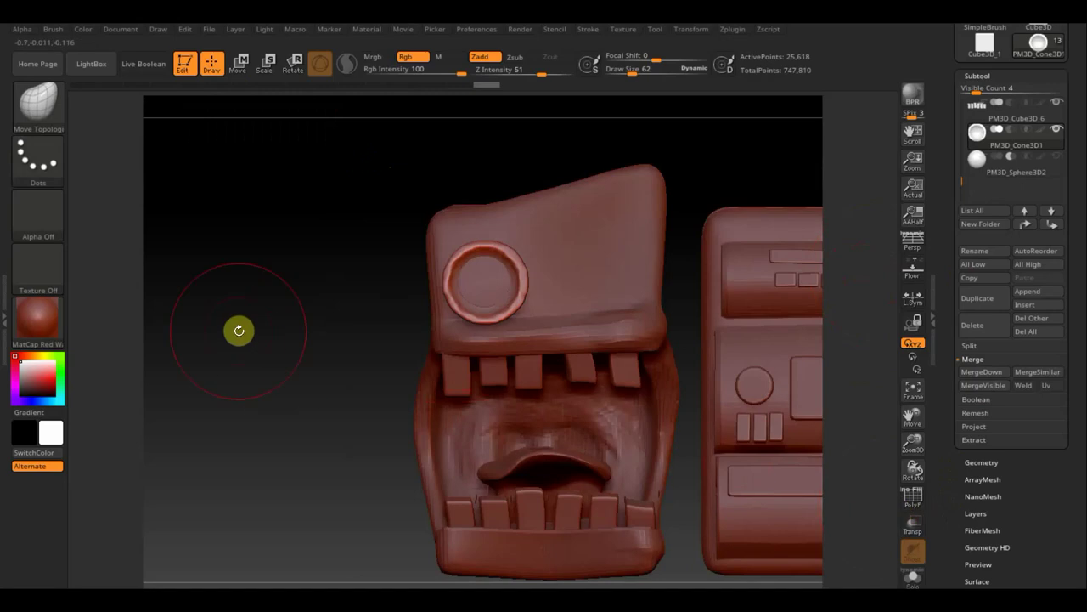